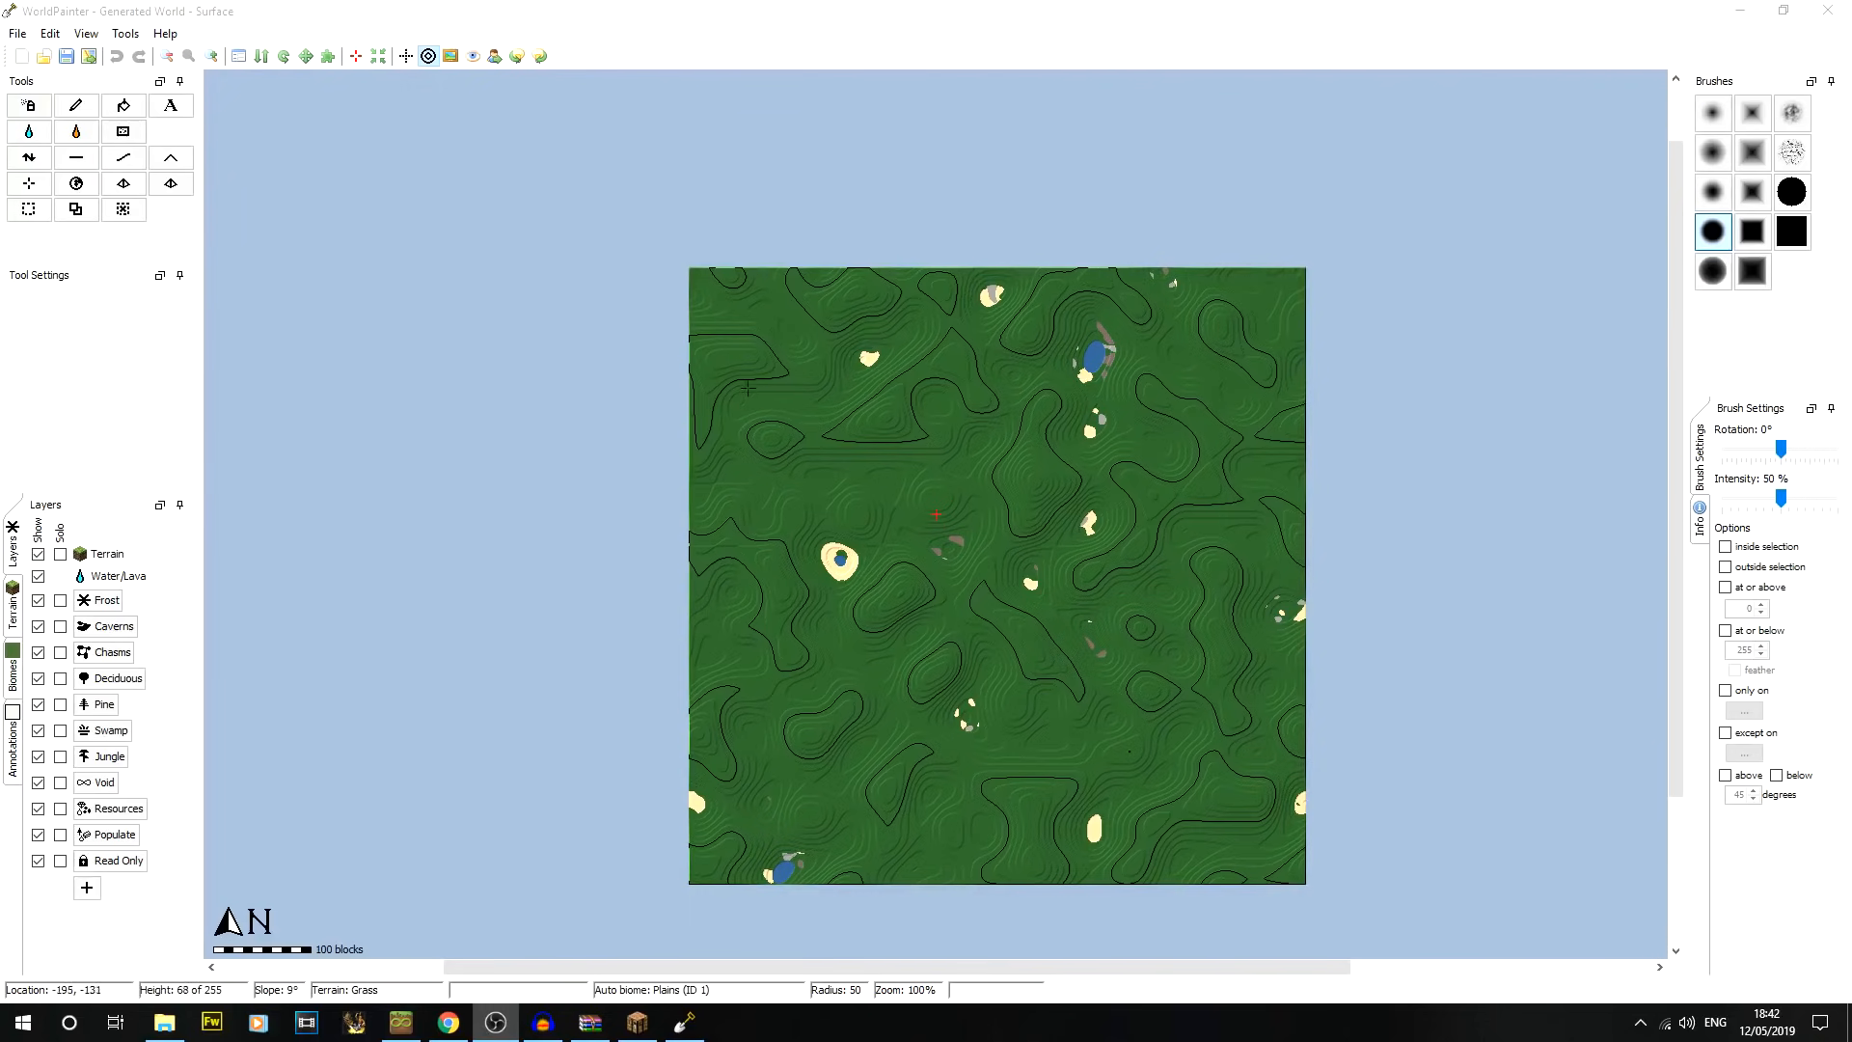
# Try the Height tool on the terrain around the centre of the generated map
pyautogui.moveTo(848, 465); pyautogui.dragTo(761, 421, button='middle')
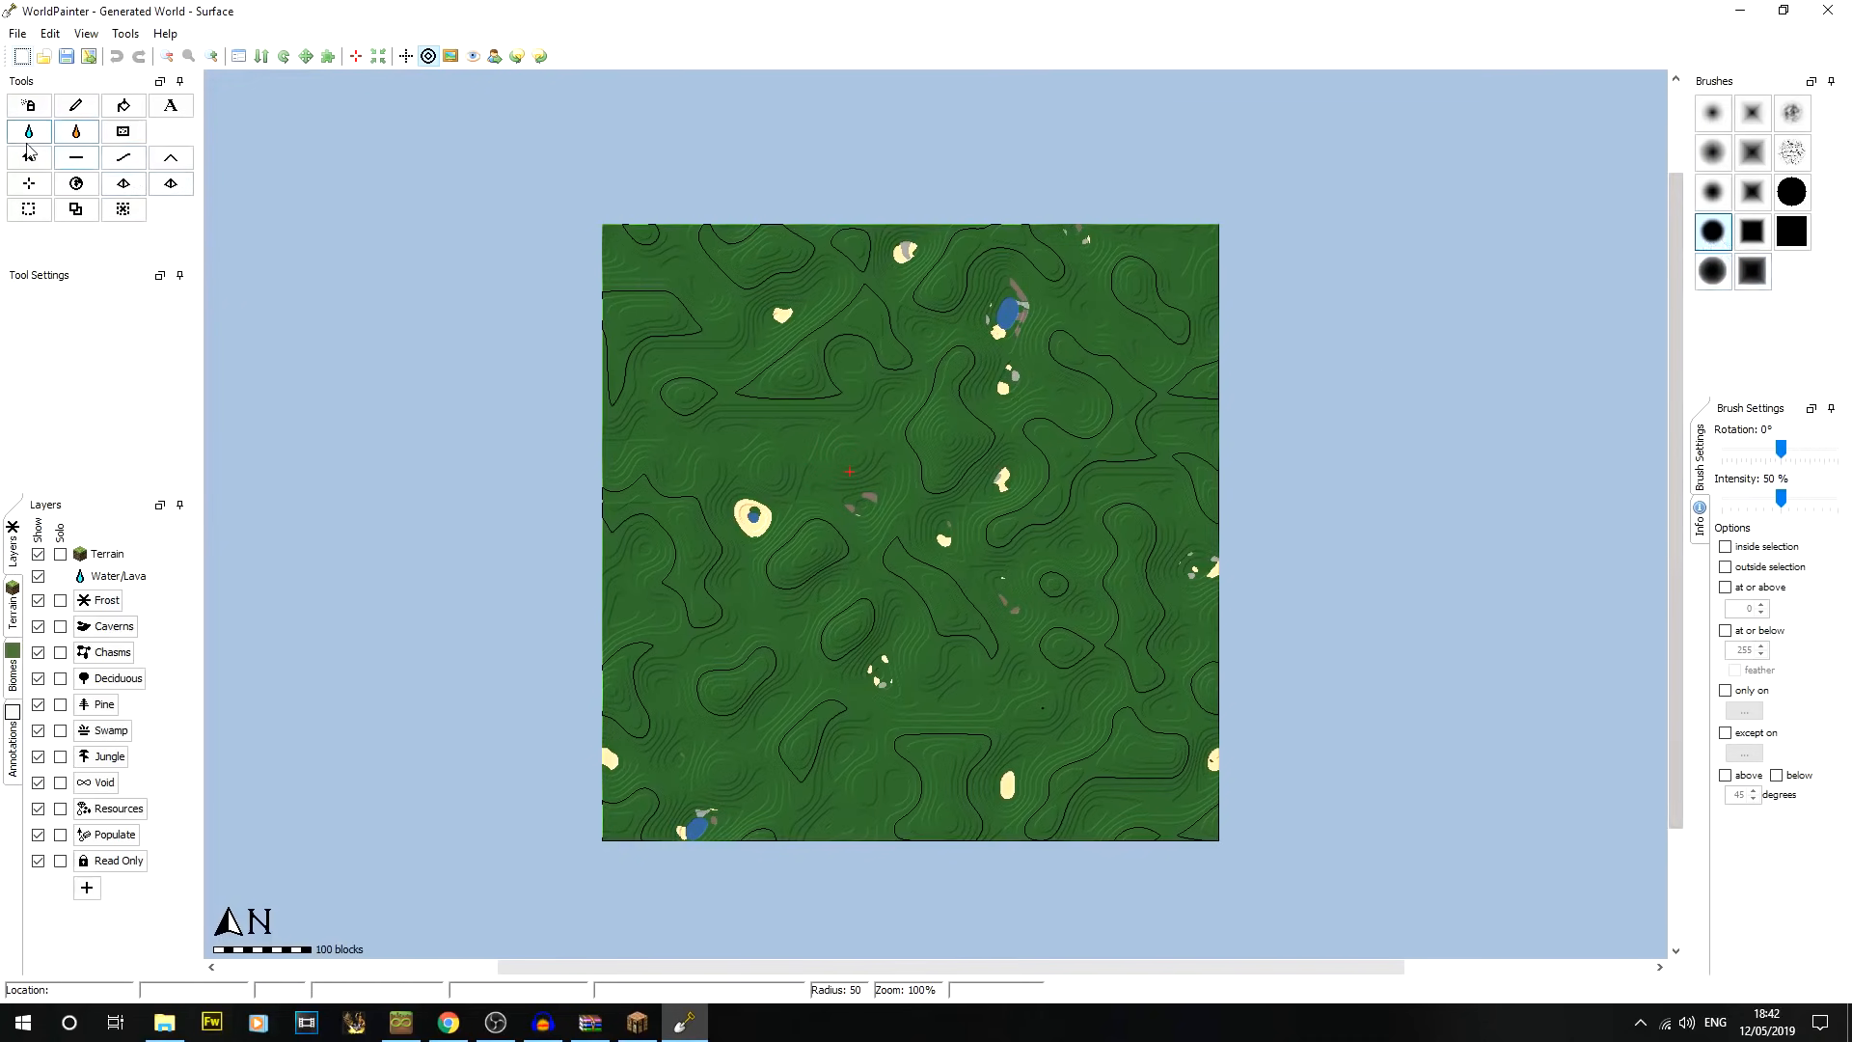
pyautogui.click(29, 158)
pyautogui.moveTo(821, 493)
pyautogui.mouseDown()
pyautogui.moveTo(911, 474)
pyautogui.moveTo(926, 490)
pyautogui.mouseUp()
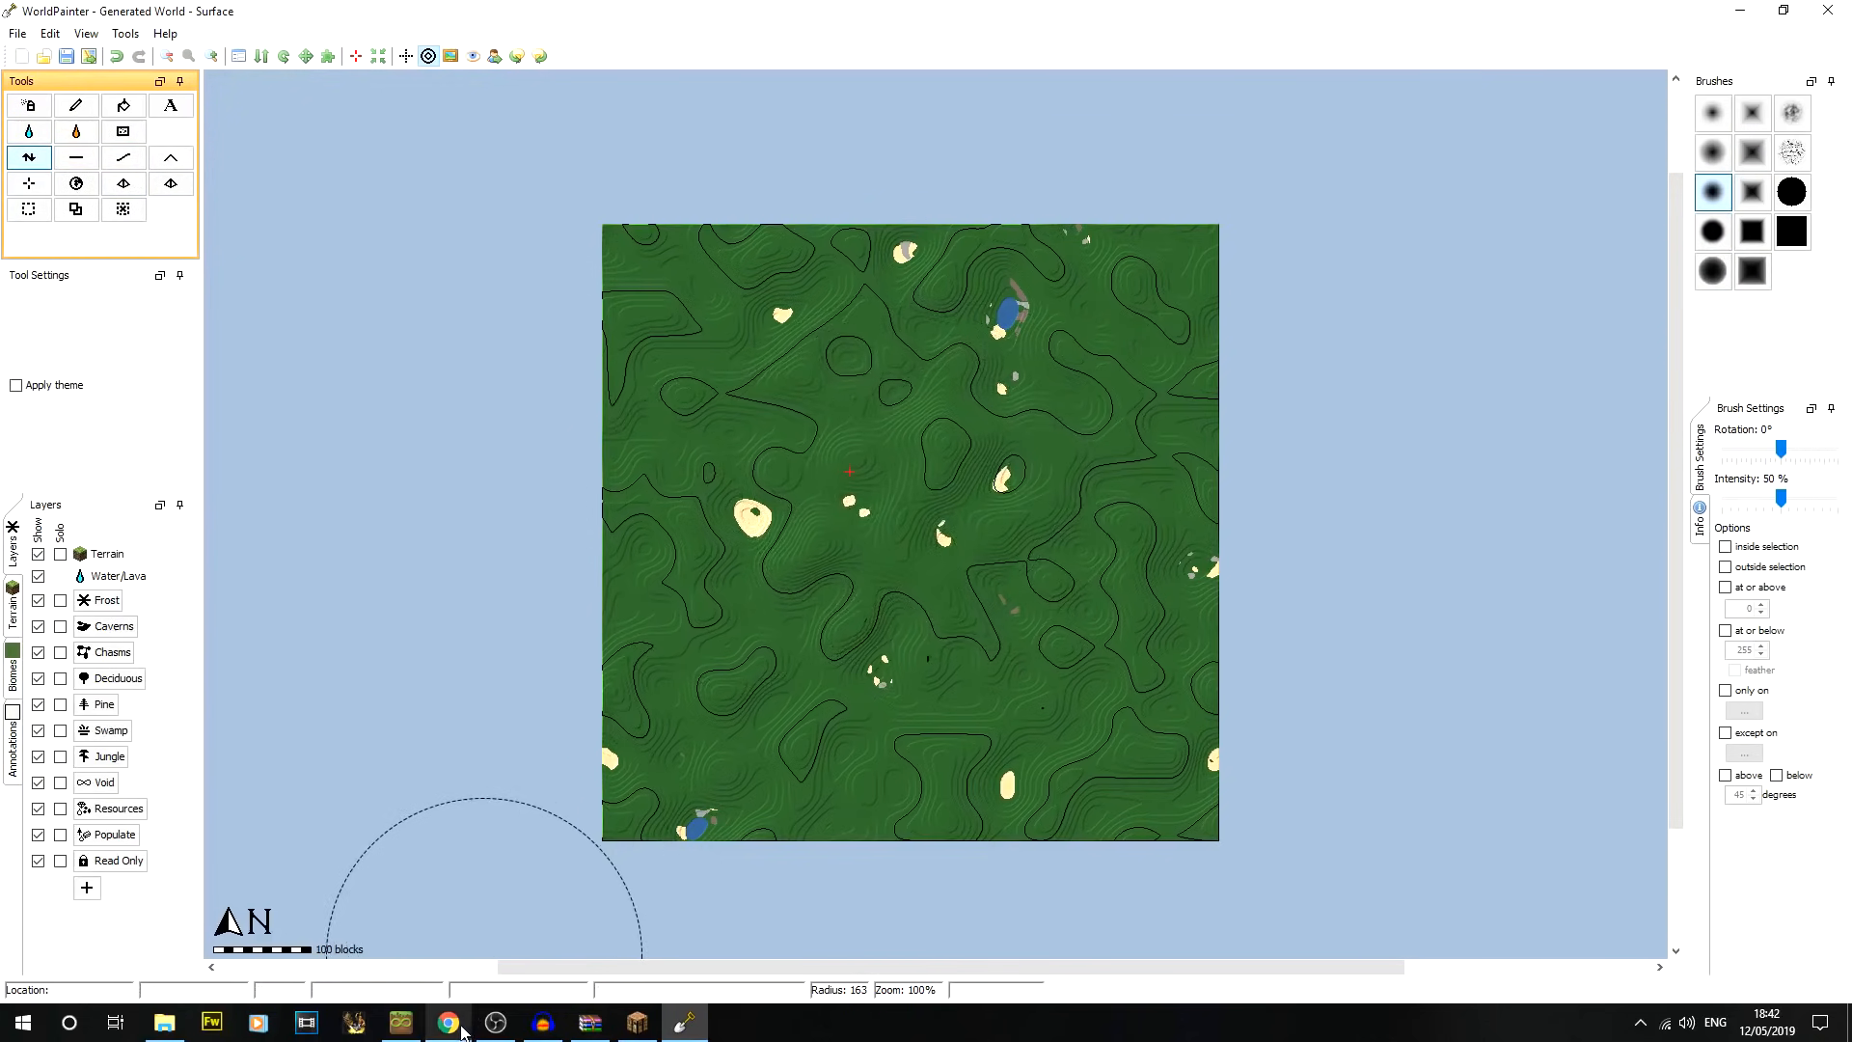
# Switch to Chrome and review the World Painter Starter Kit document and the folders in the Brush Master File 3.0.rar Dropbox page
pyautogui.click(438, 928)
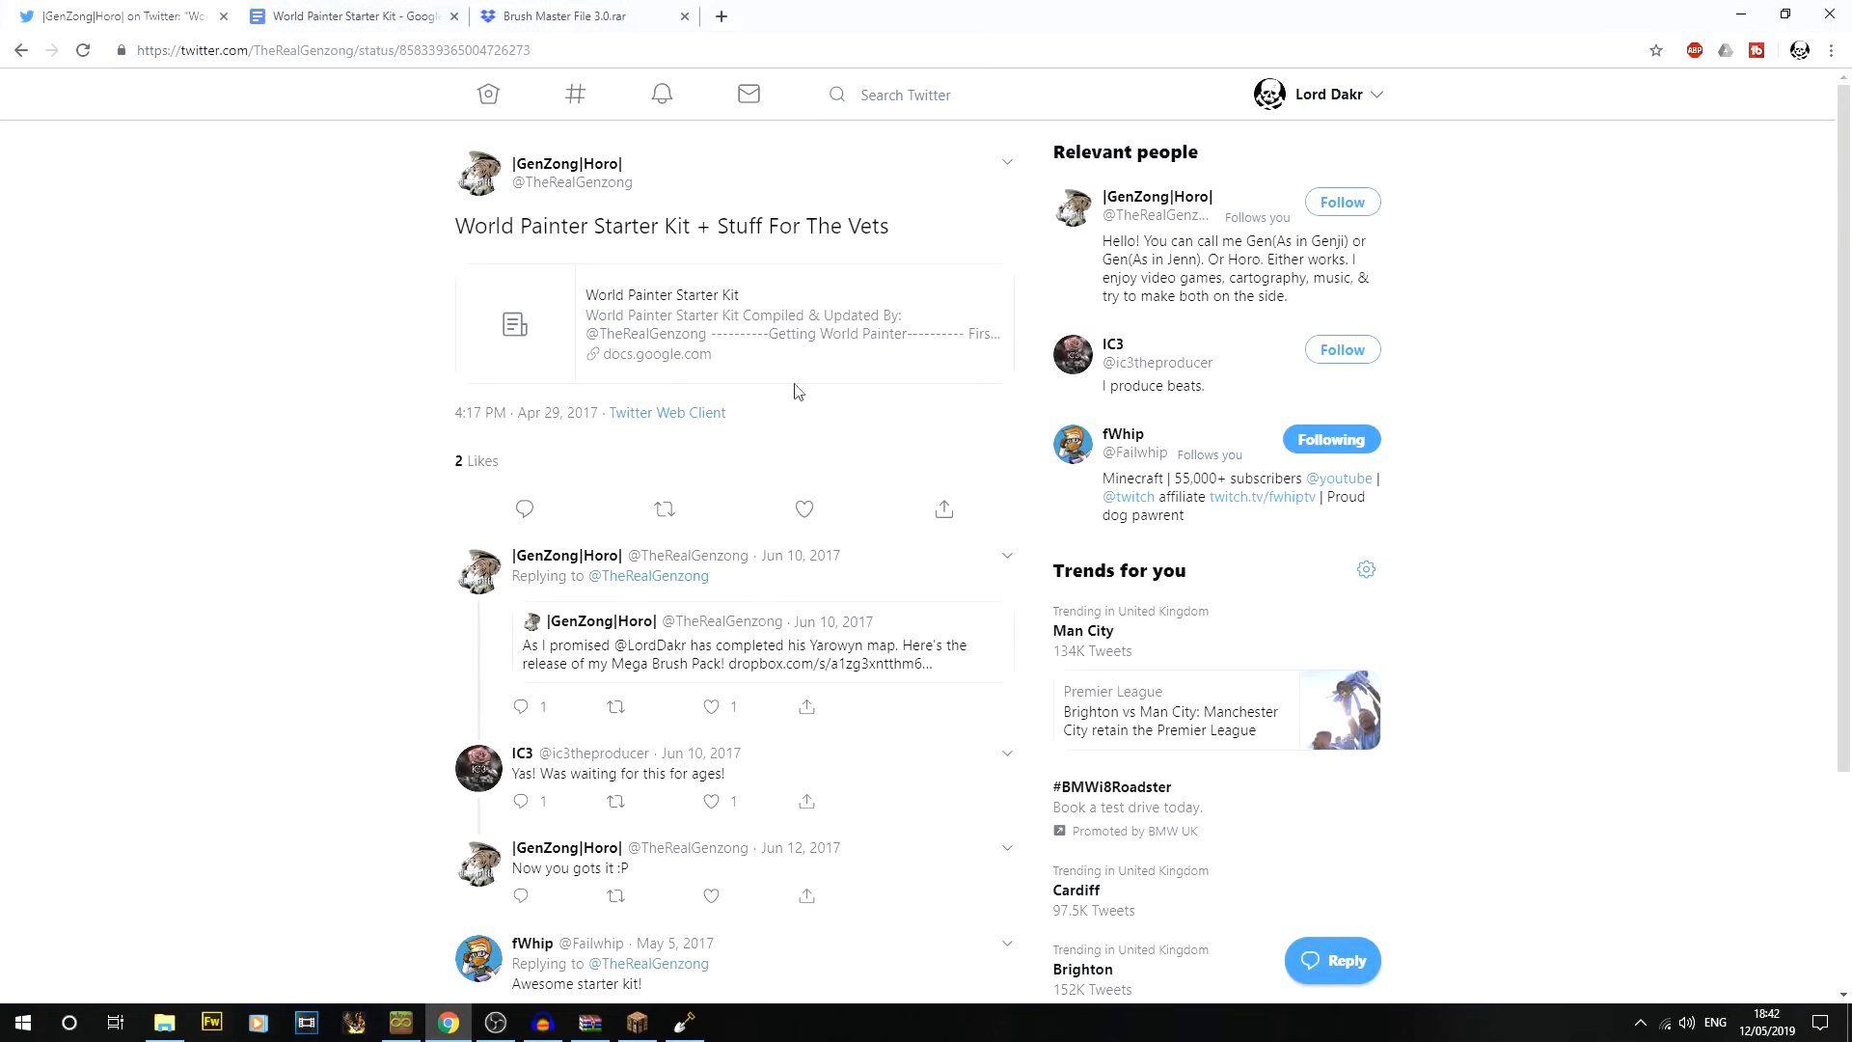
pyautogui.click(419, 24)
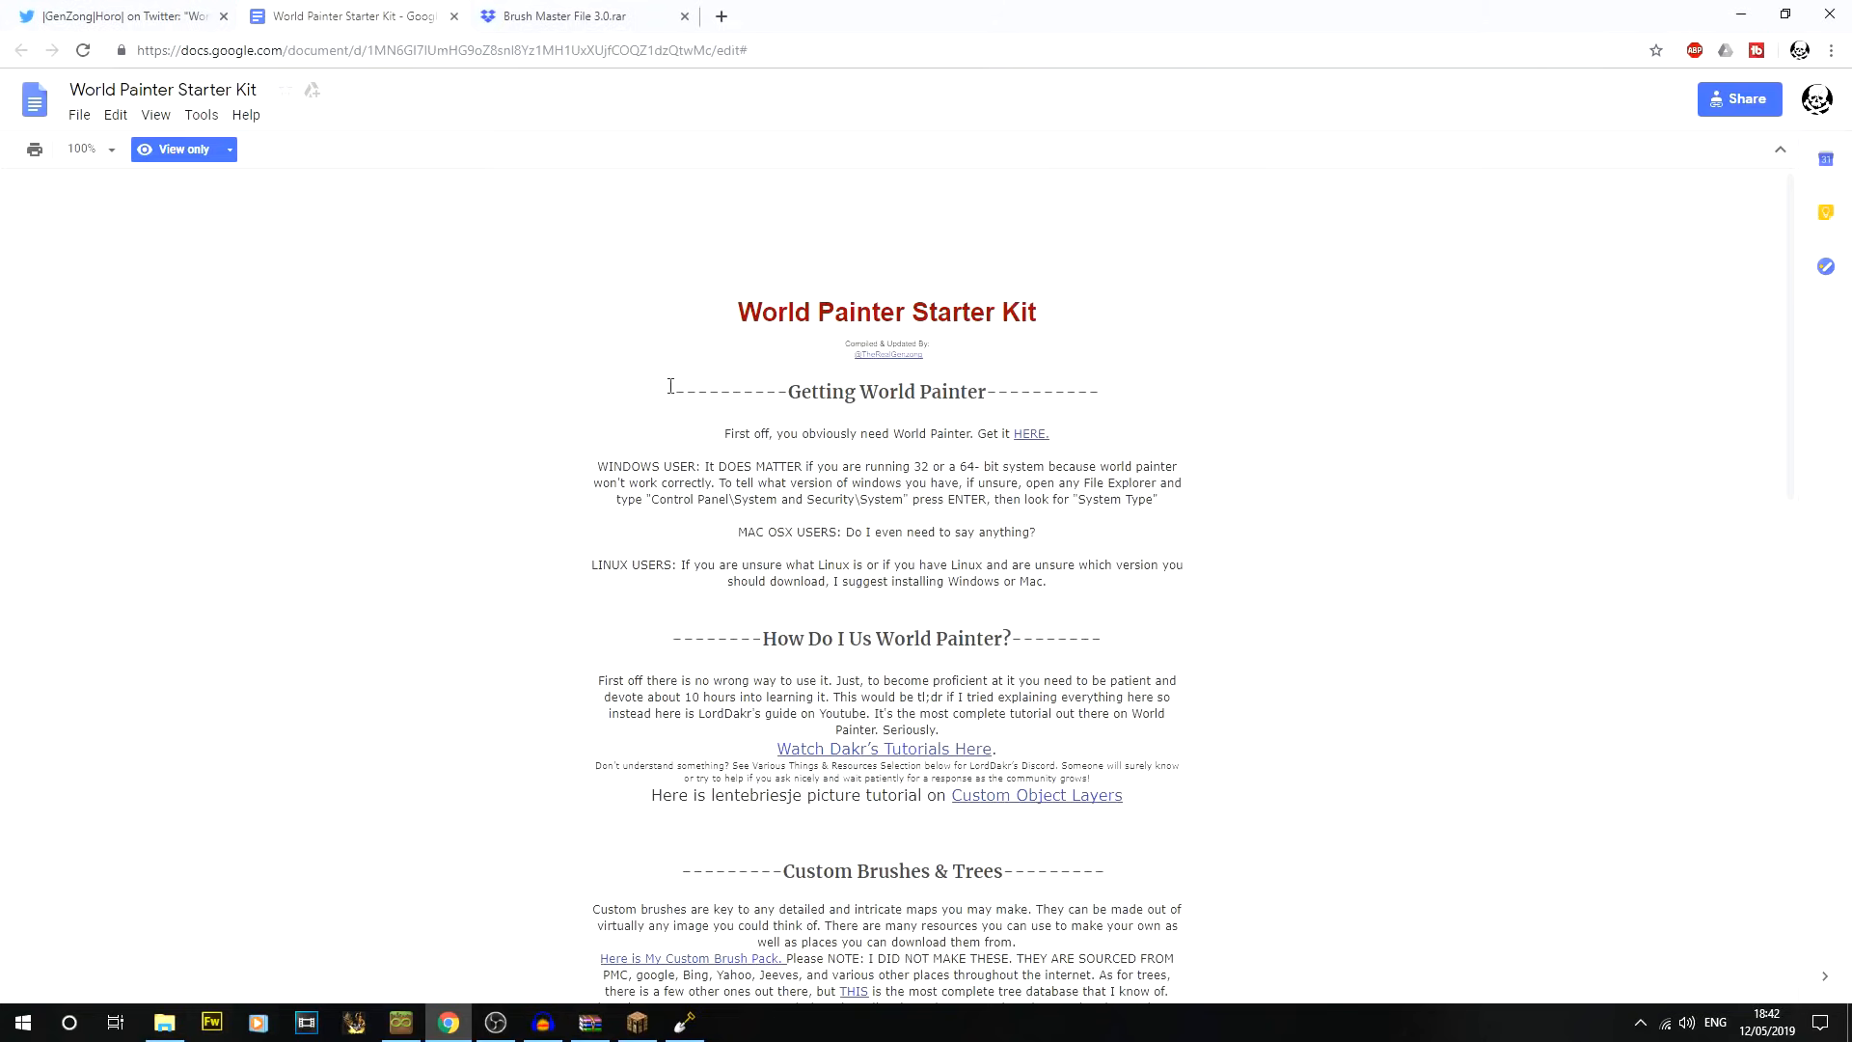
pyautogui.scroll(-2, 915, 384)
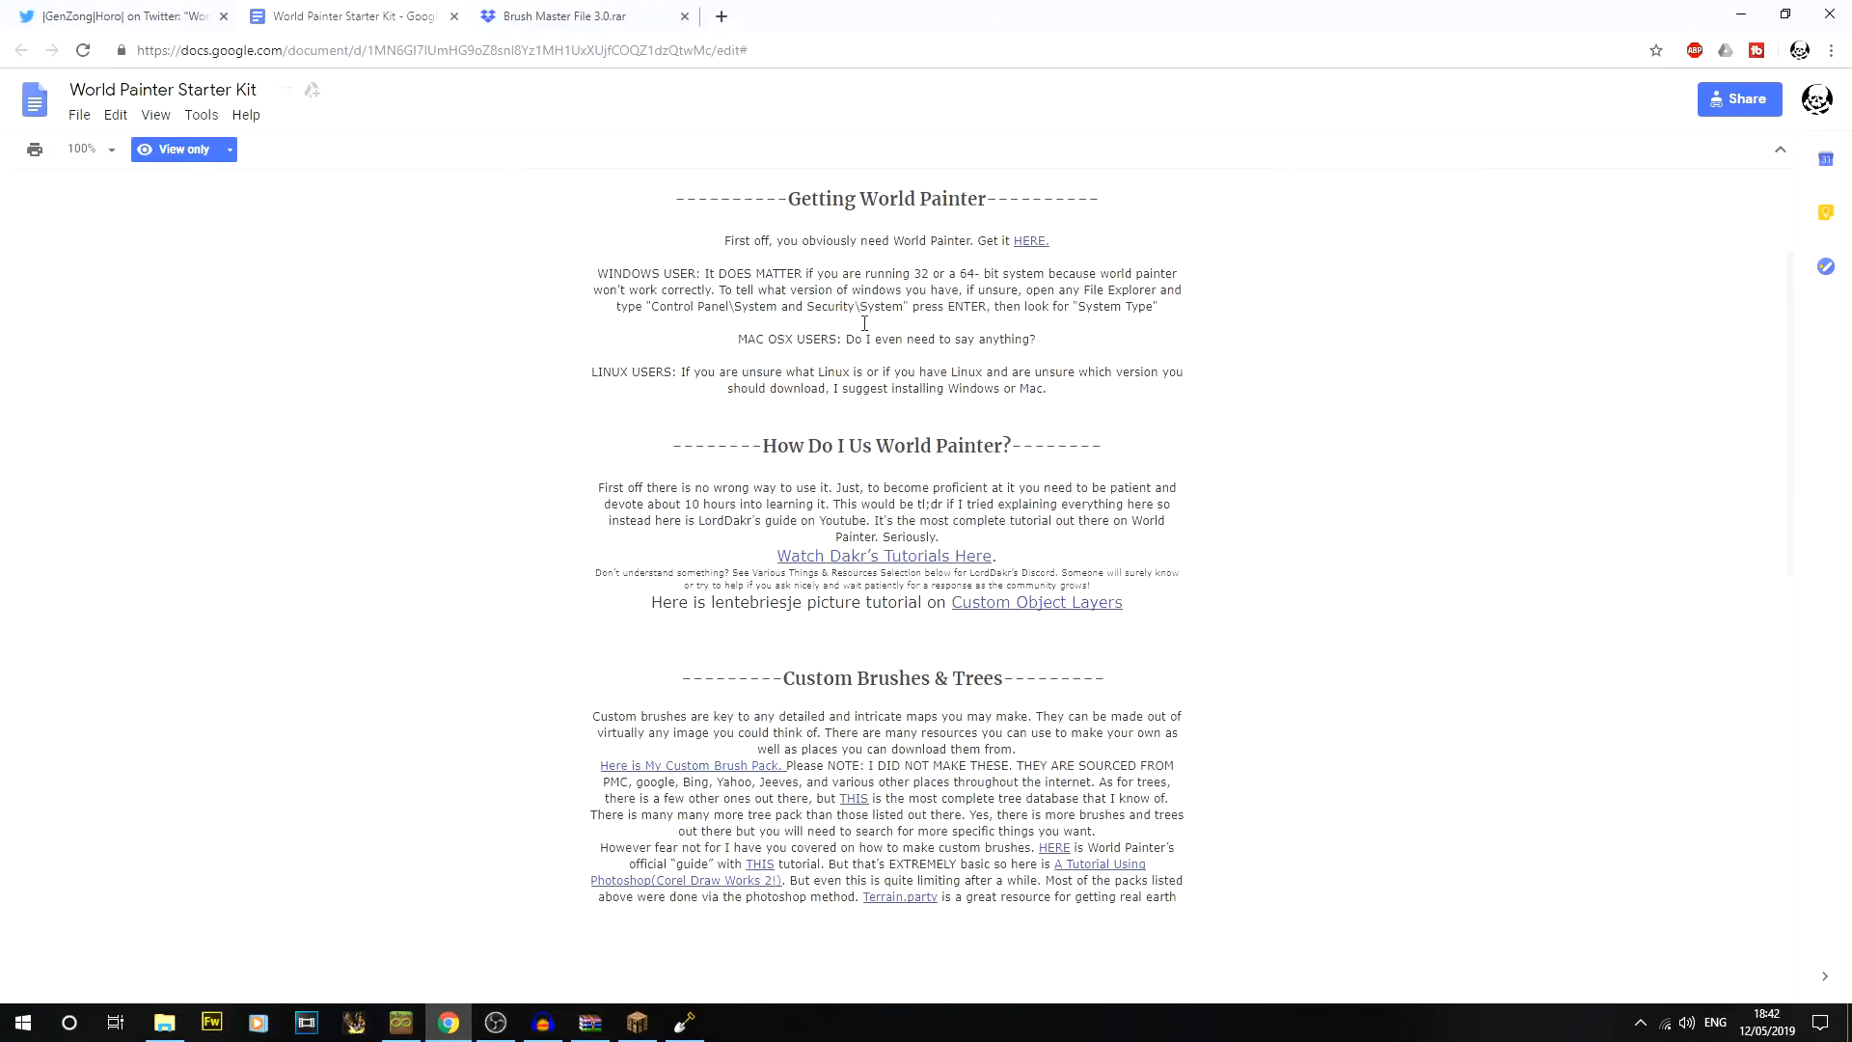
pyautogui.scroll(-3, 792, 626)
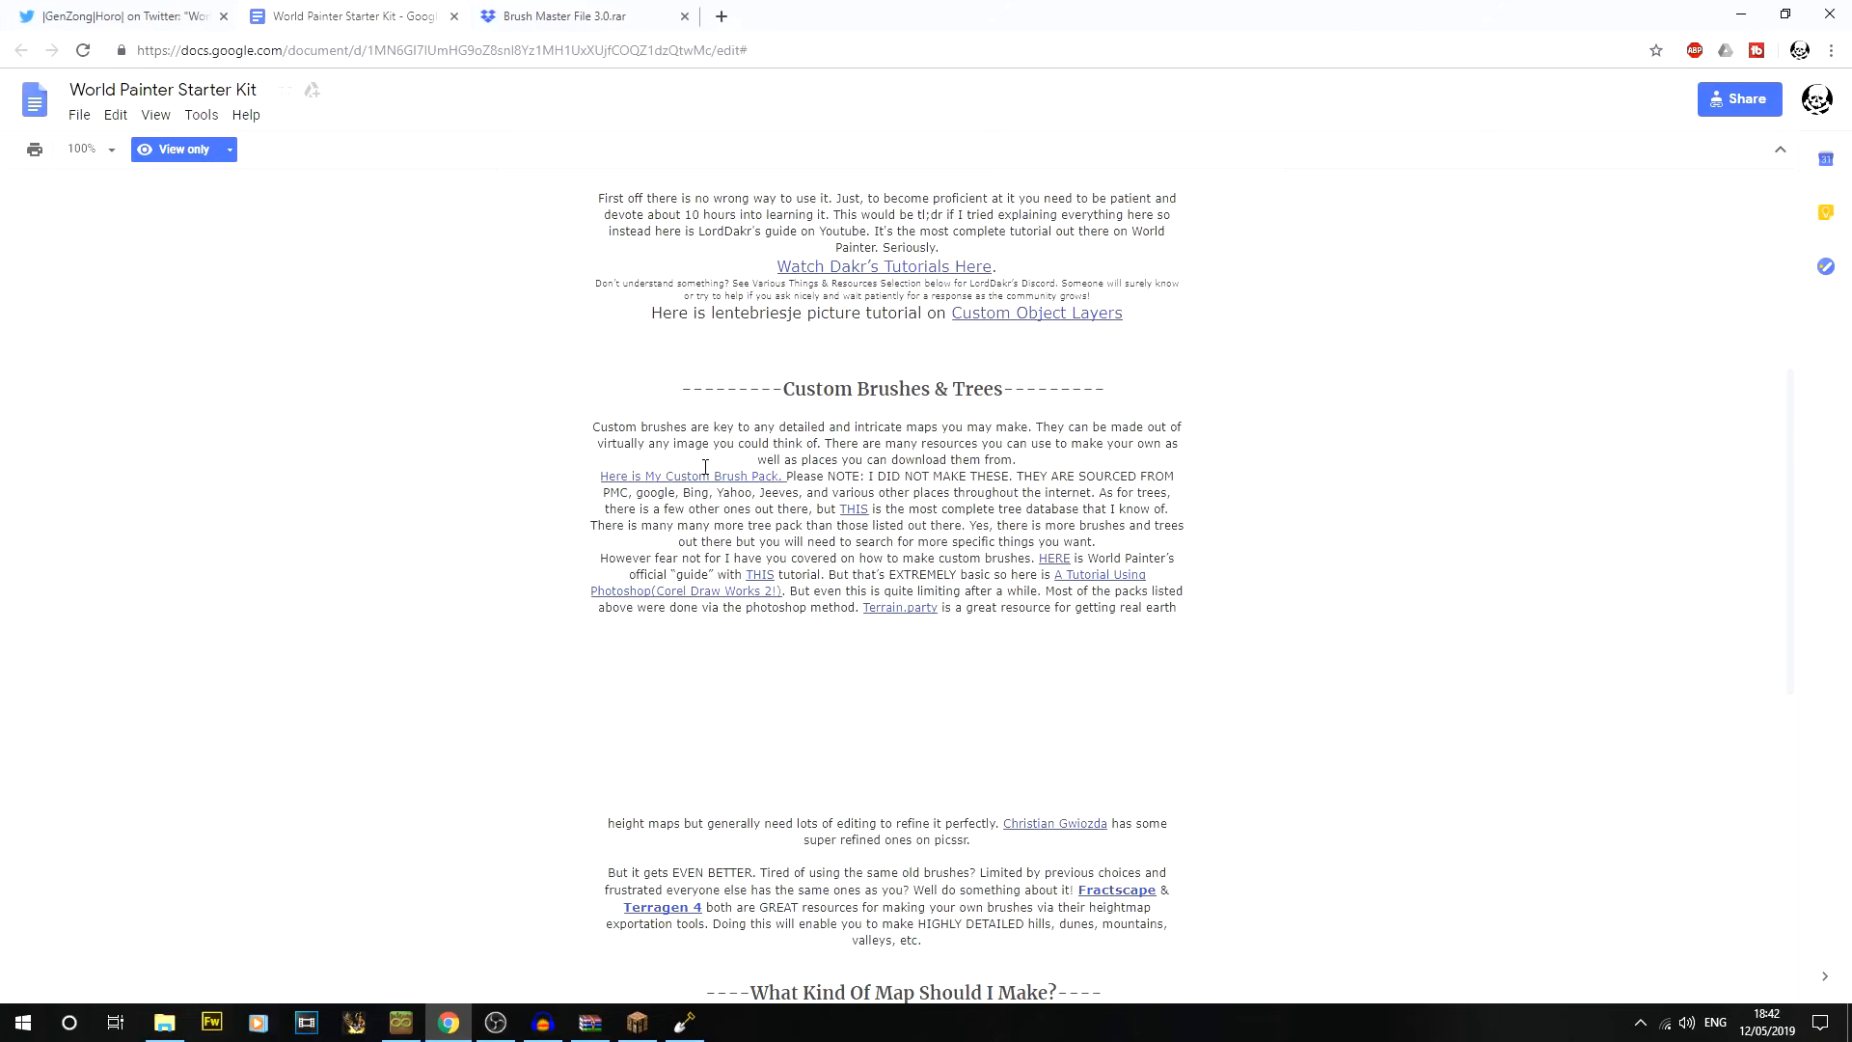
pyautogui.click(598, 8)
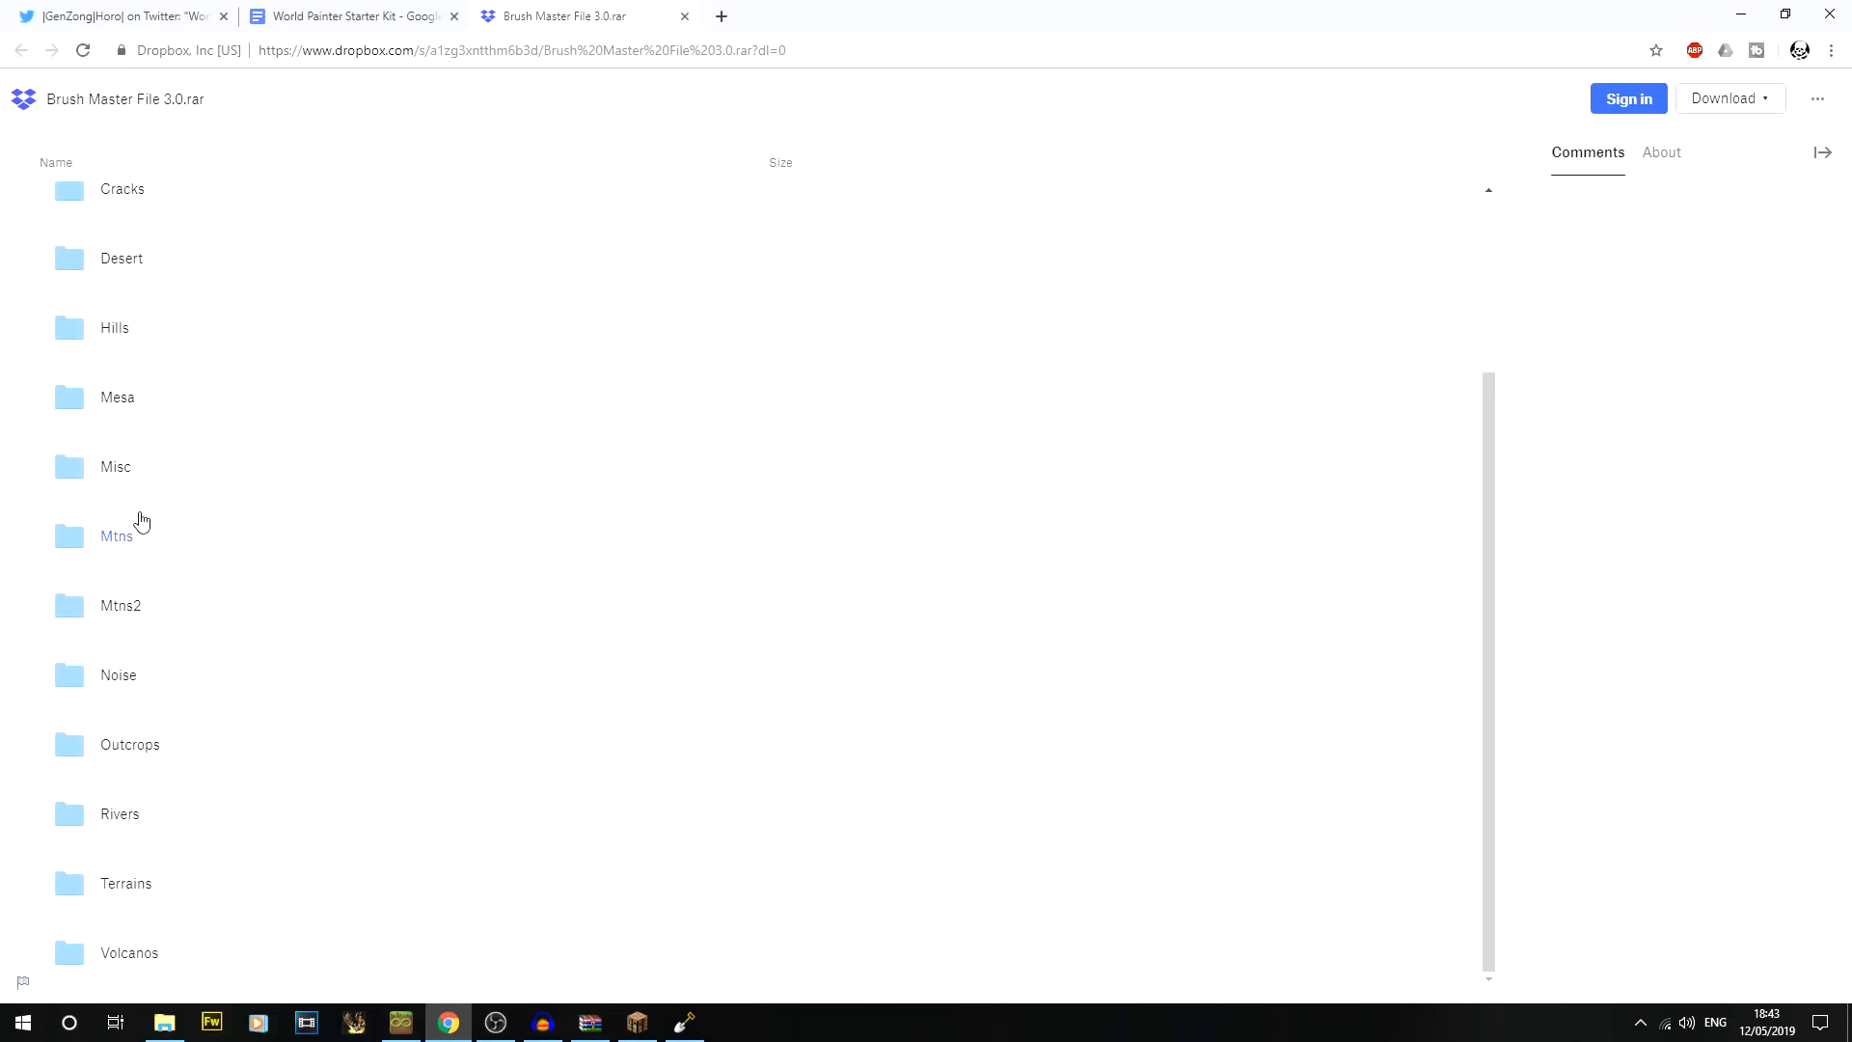
pyautogui.scroll(3, 245, 655)
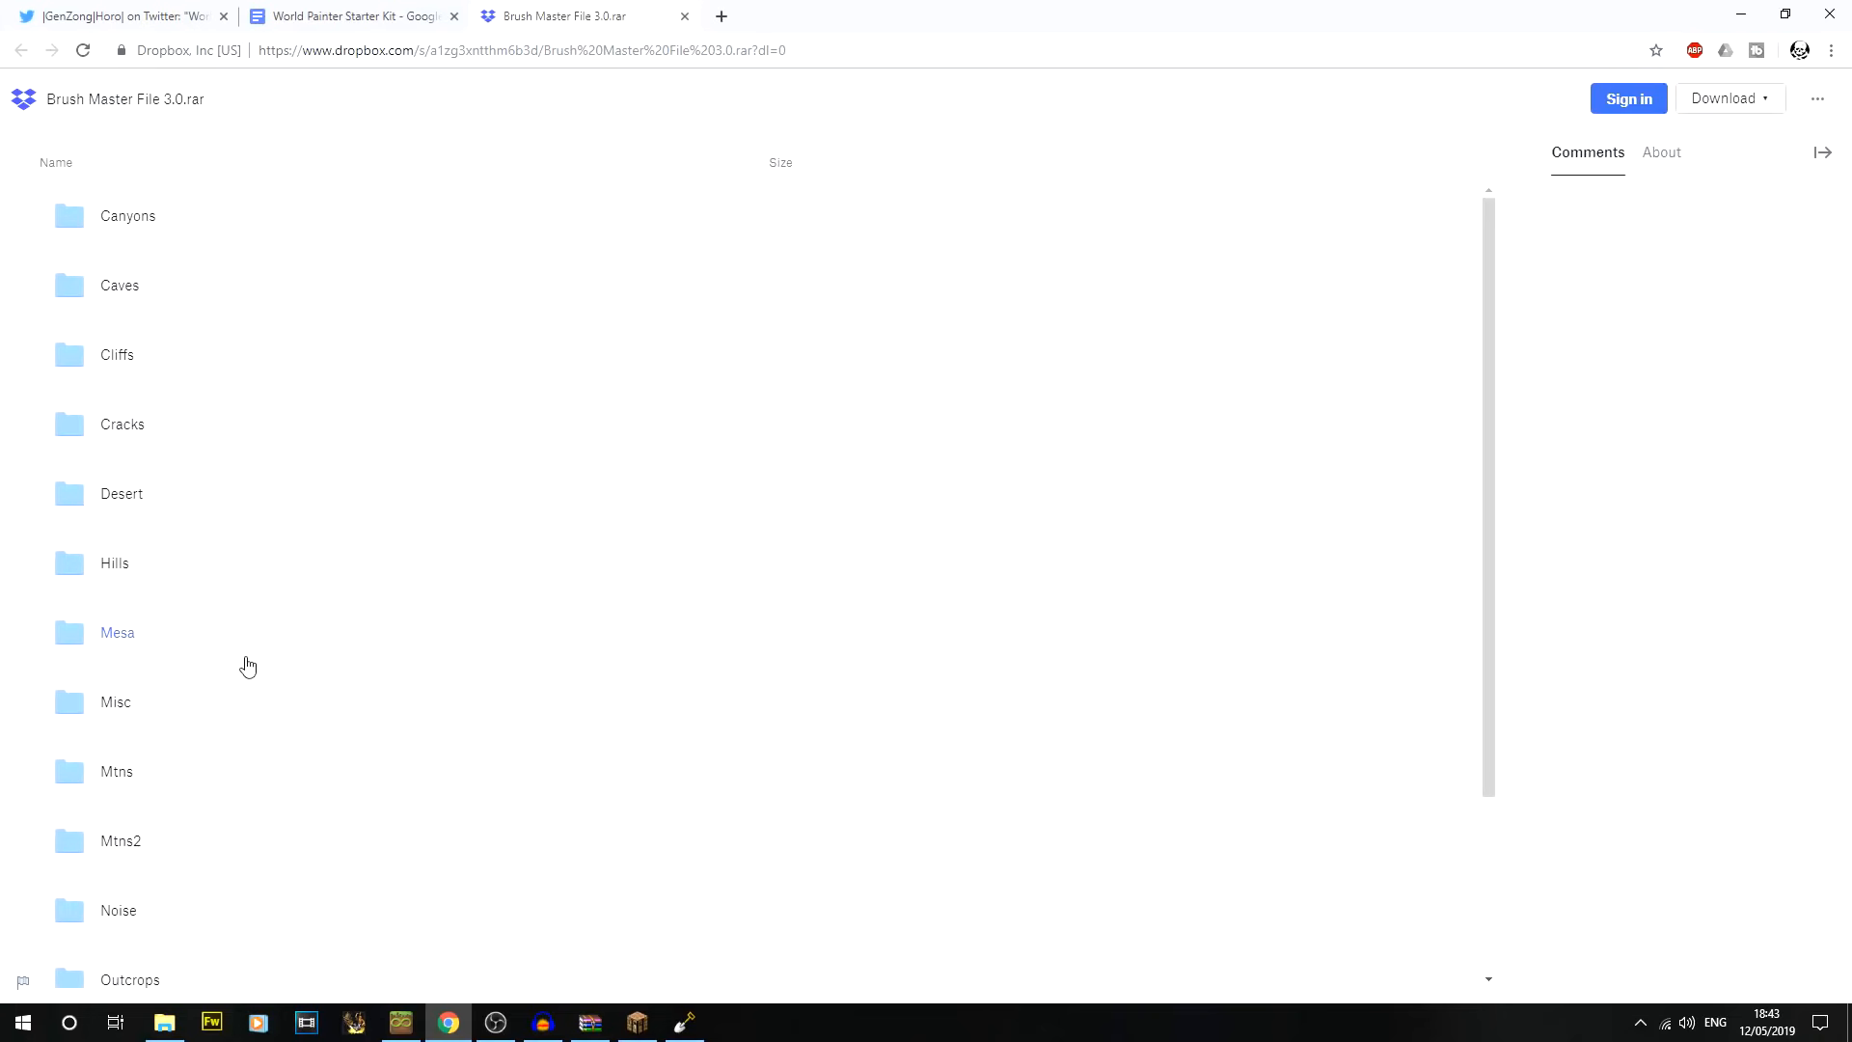
# Switch to WorldPainter and open its custom brushes folder
pyautogui.moveTo(683, 1025)
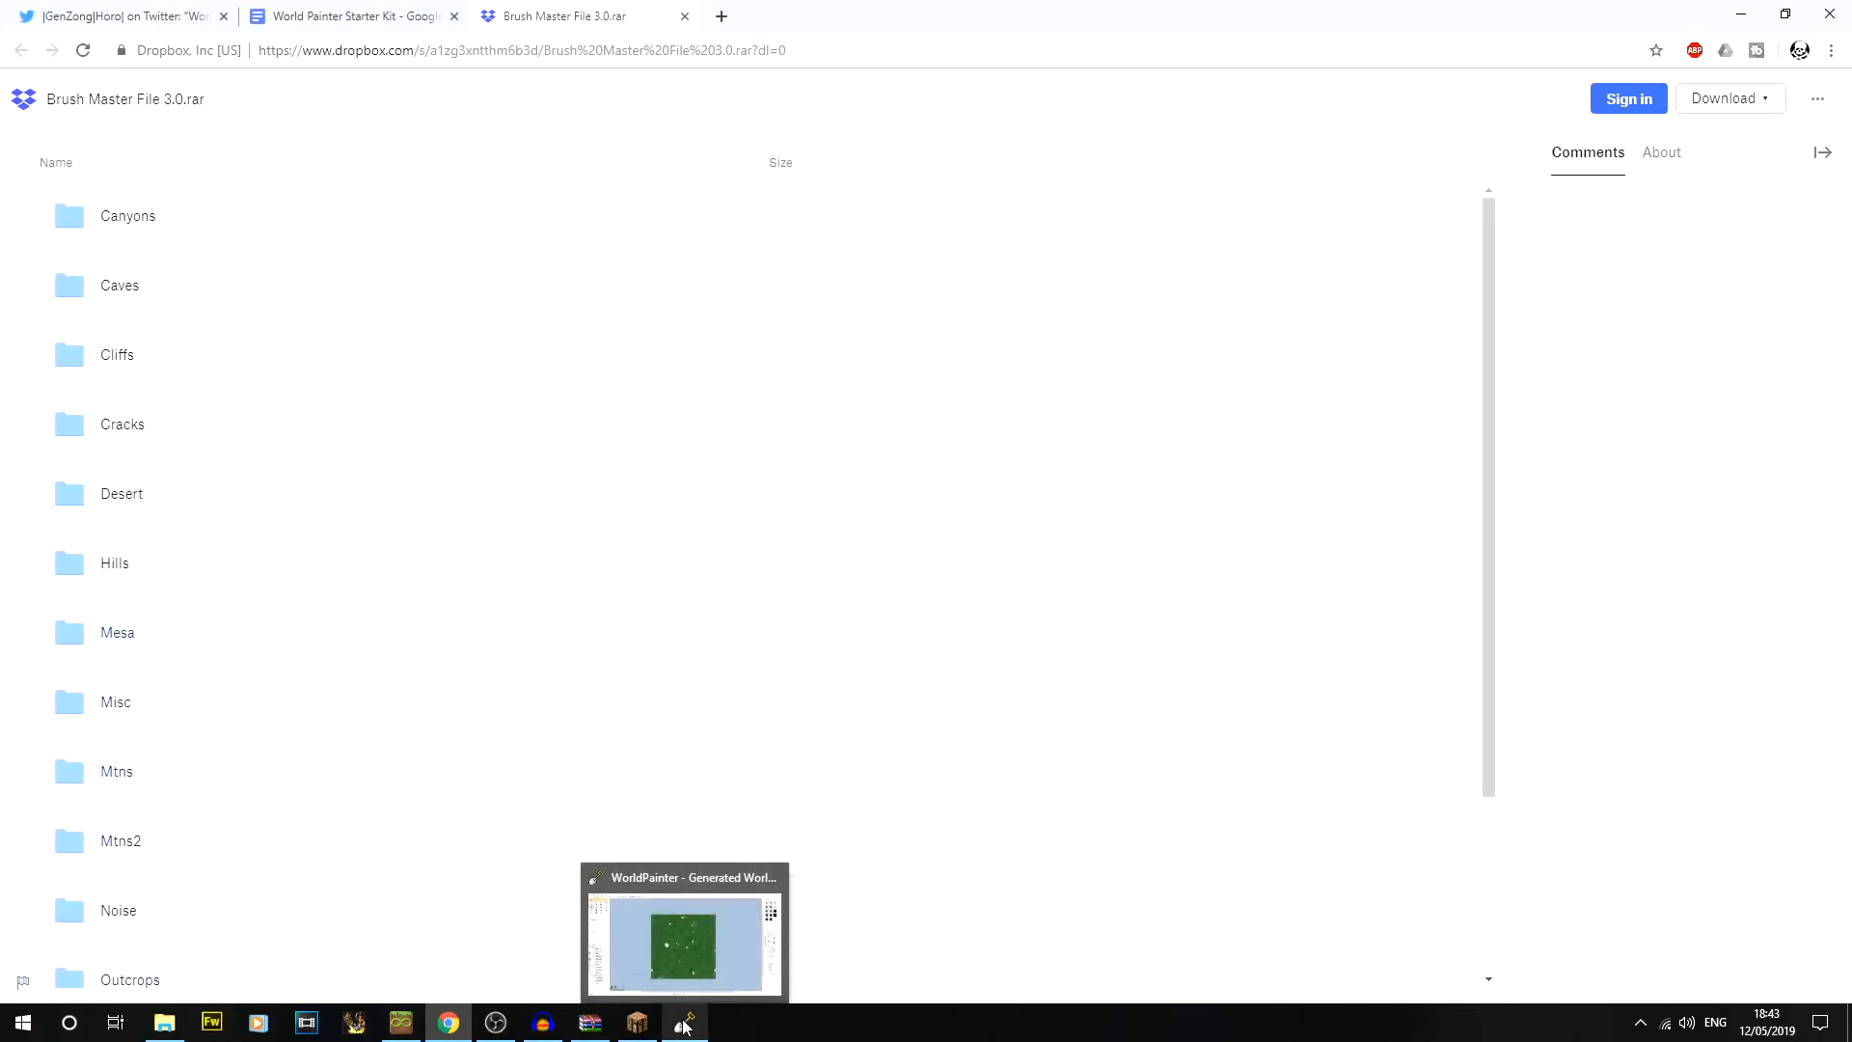
pyautogui.click(683, 1025)
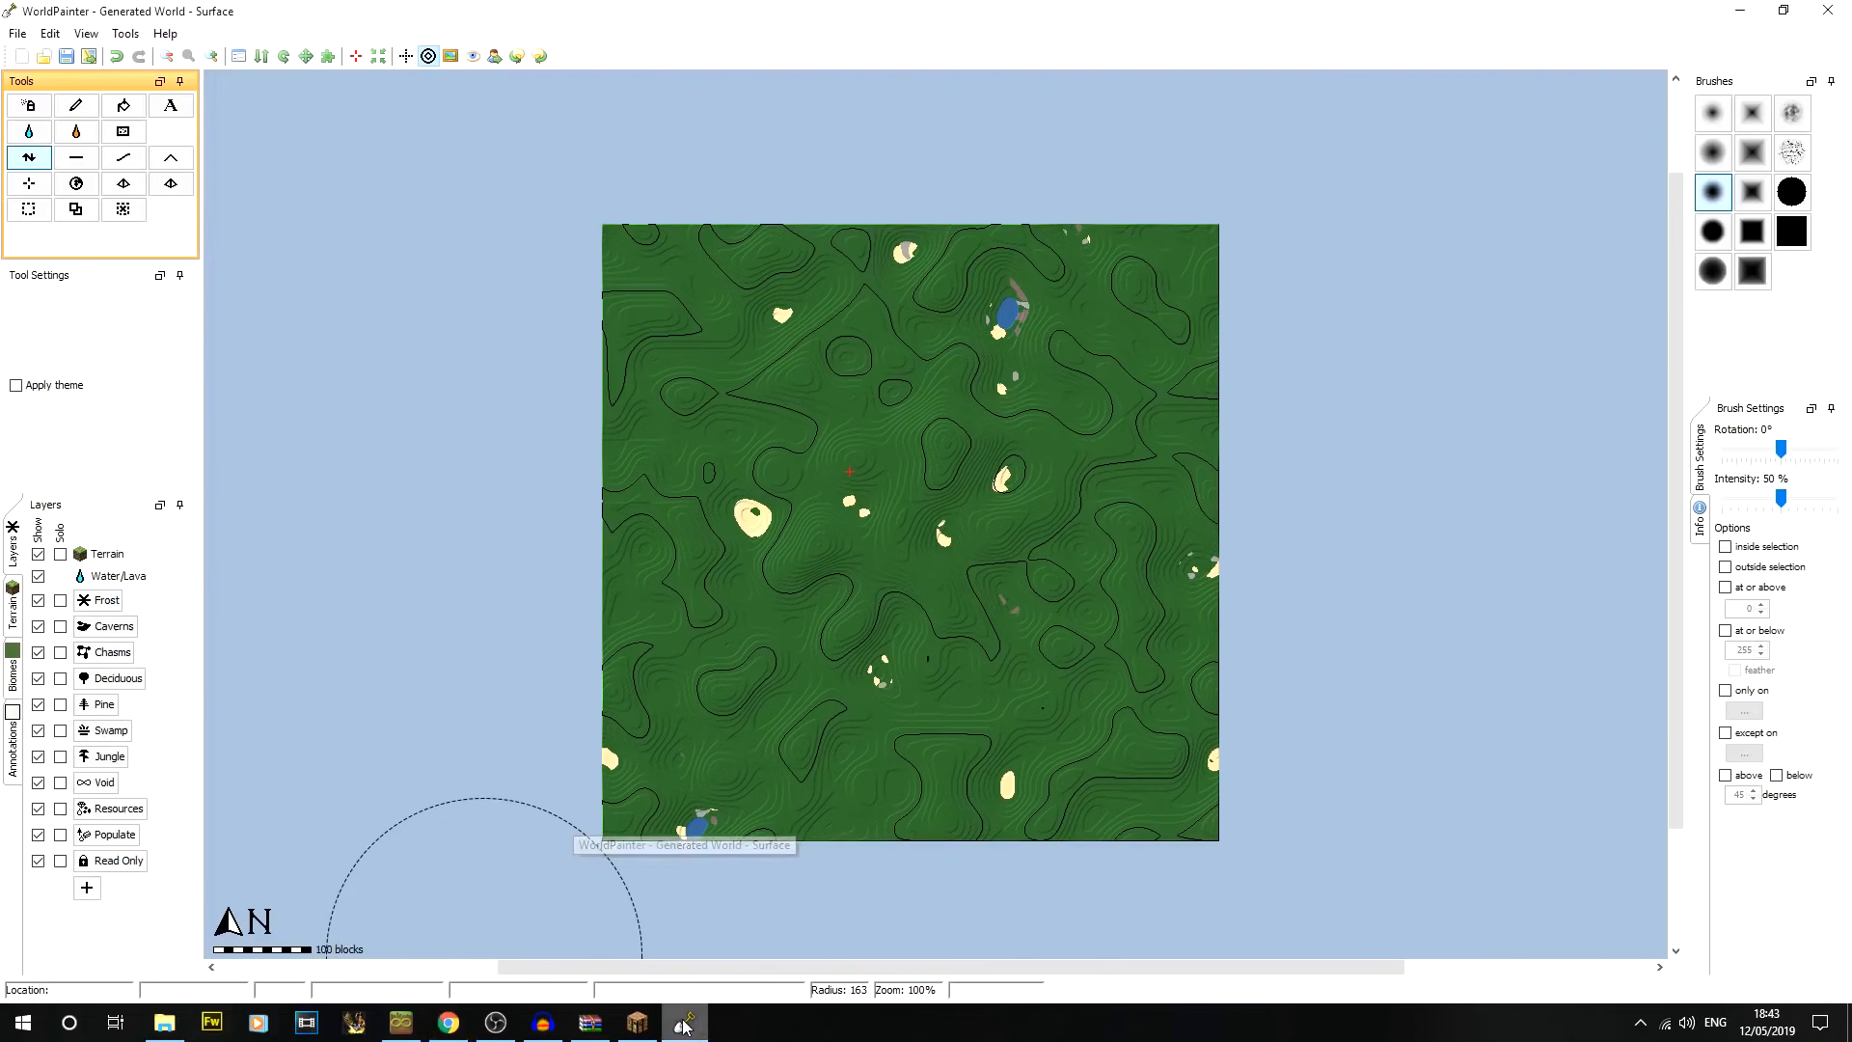
pyautogui.click(124, 37)
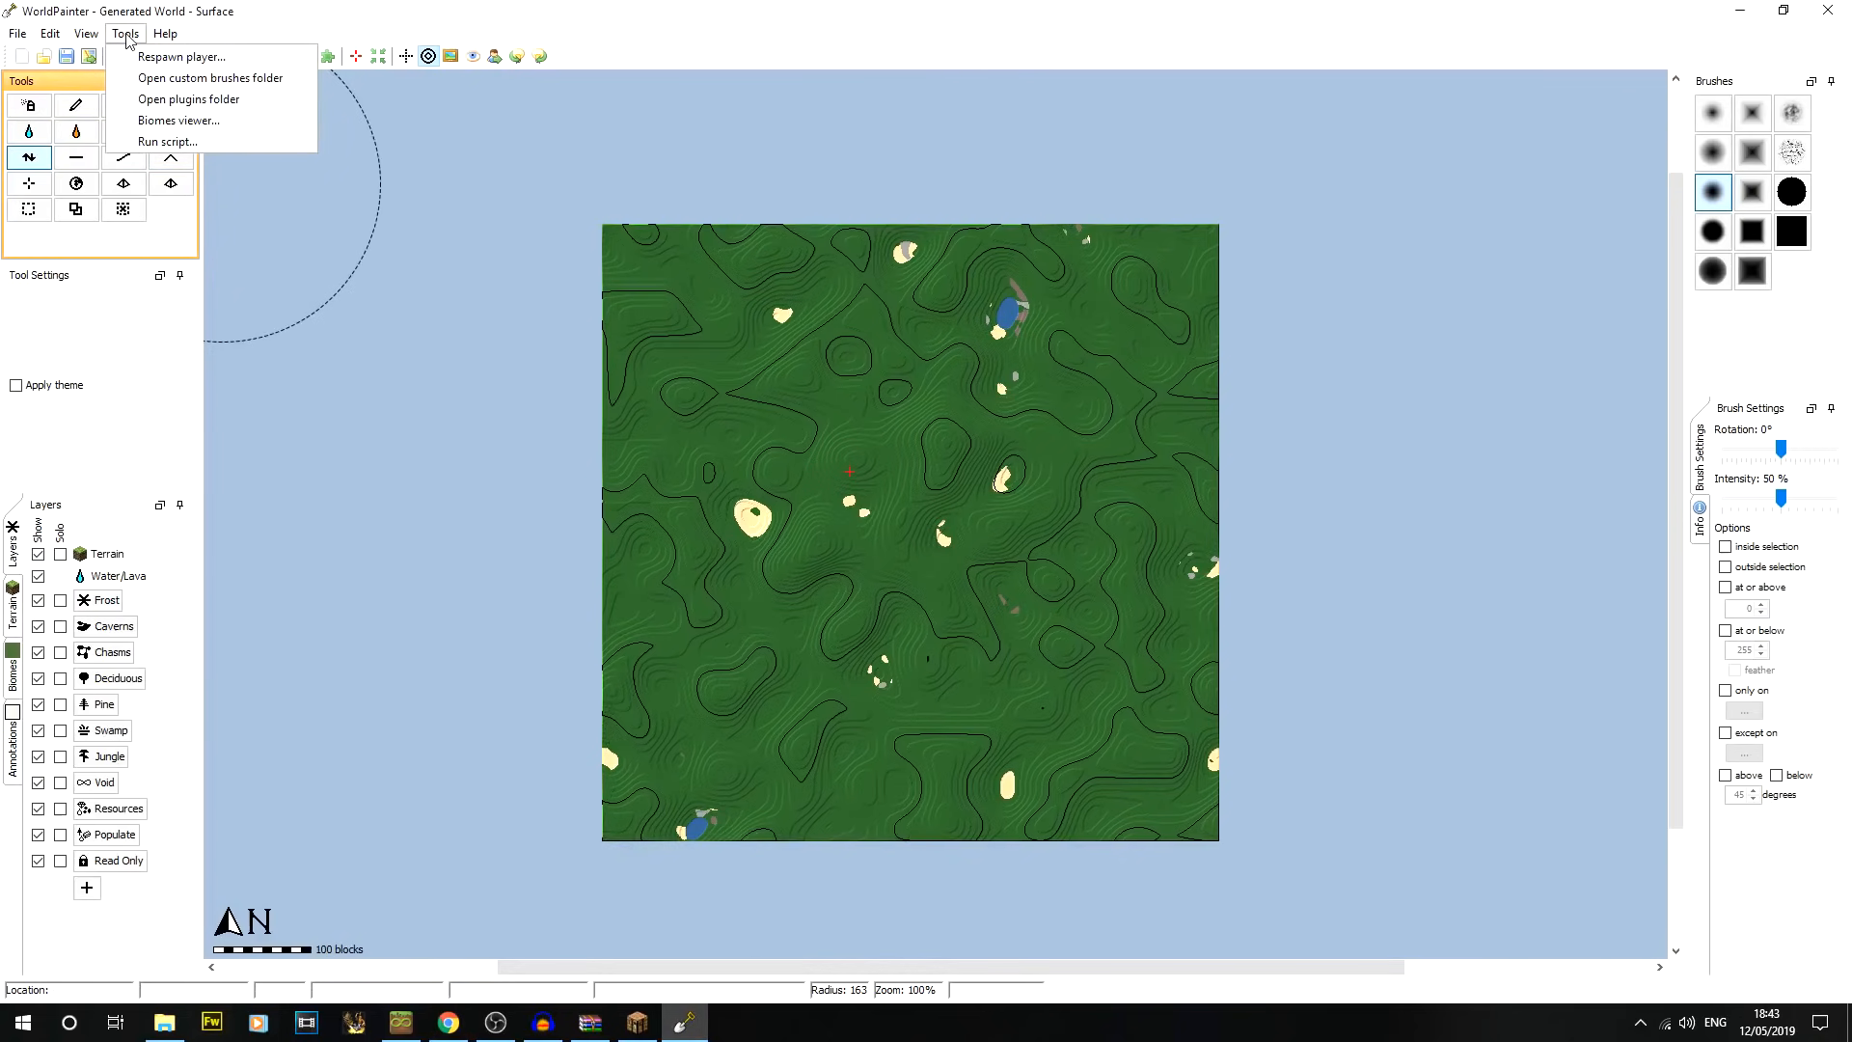
pyautogui.click(186, 81)
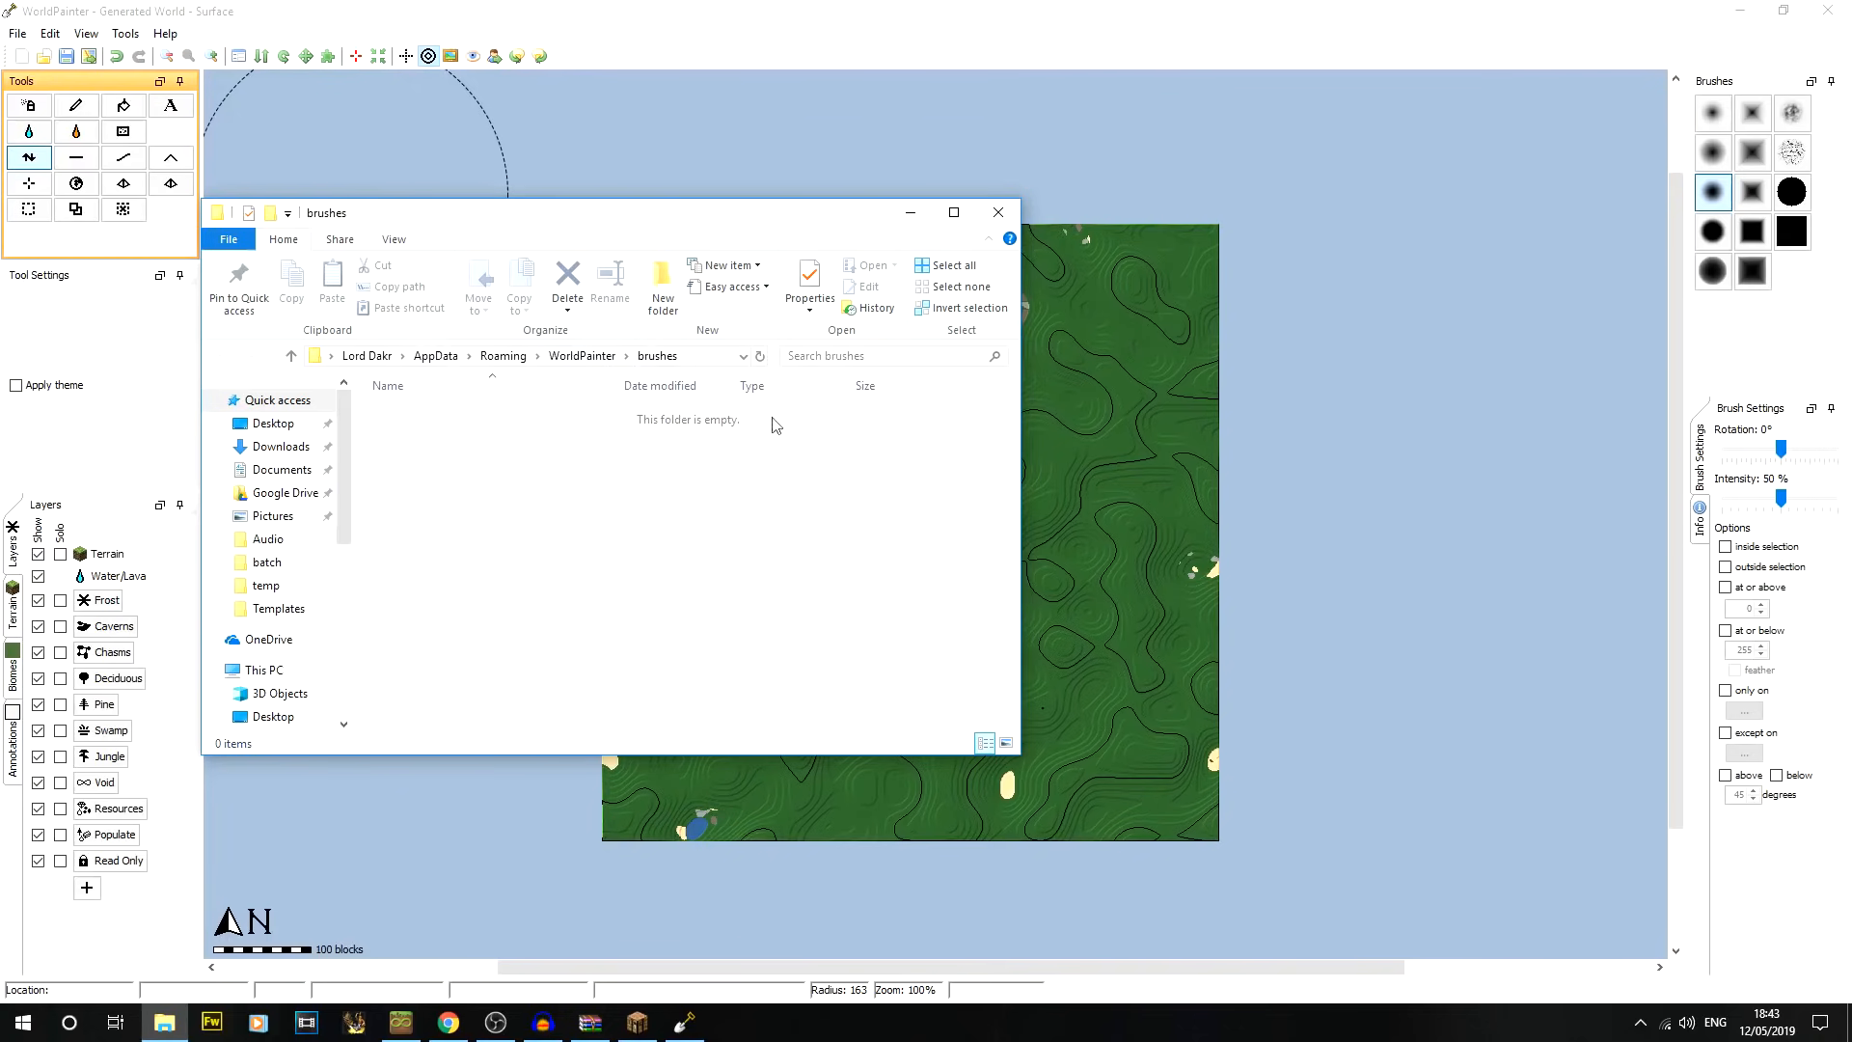
# Open the Downloads folder in a second File Explorer window placed beside the brushes folder and find the brush pack archive
pyautogui.click(165, 1024)
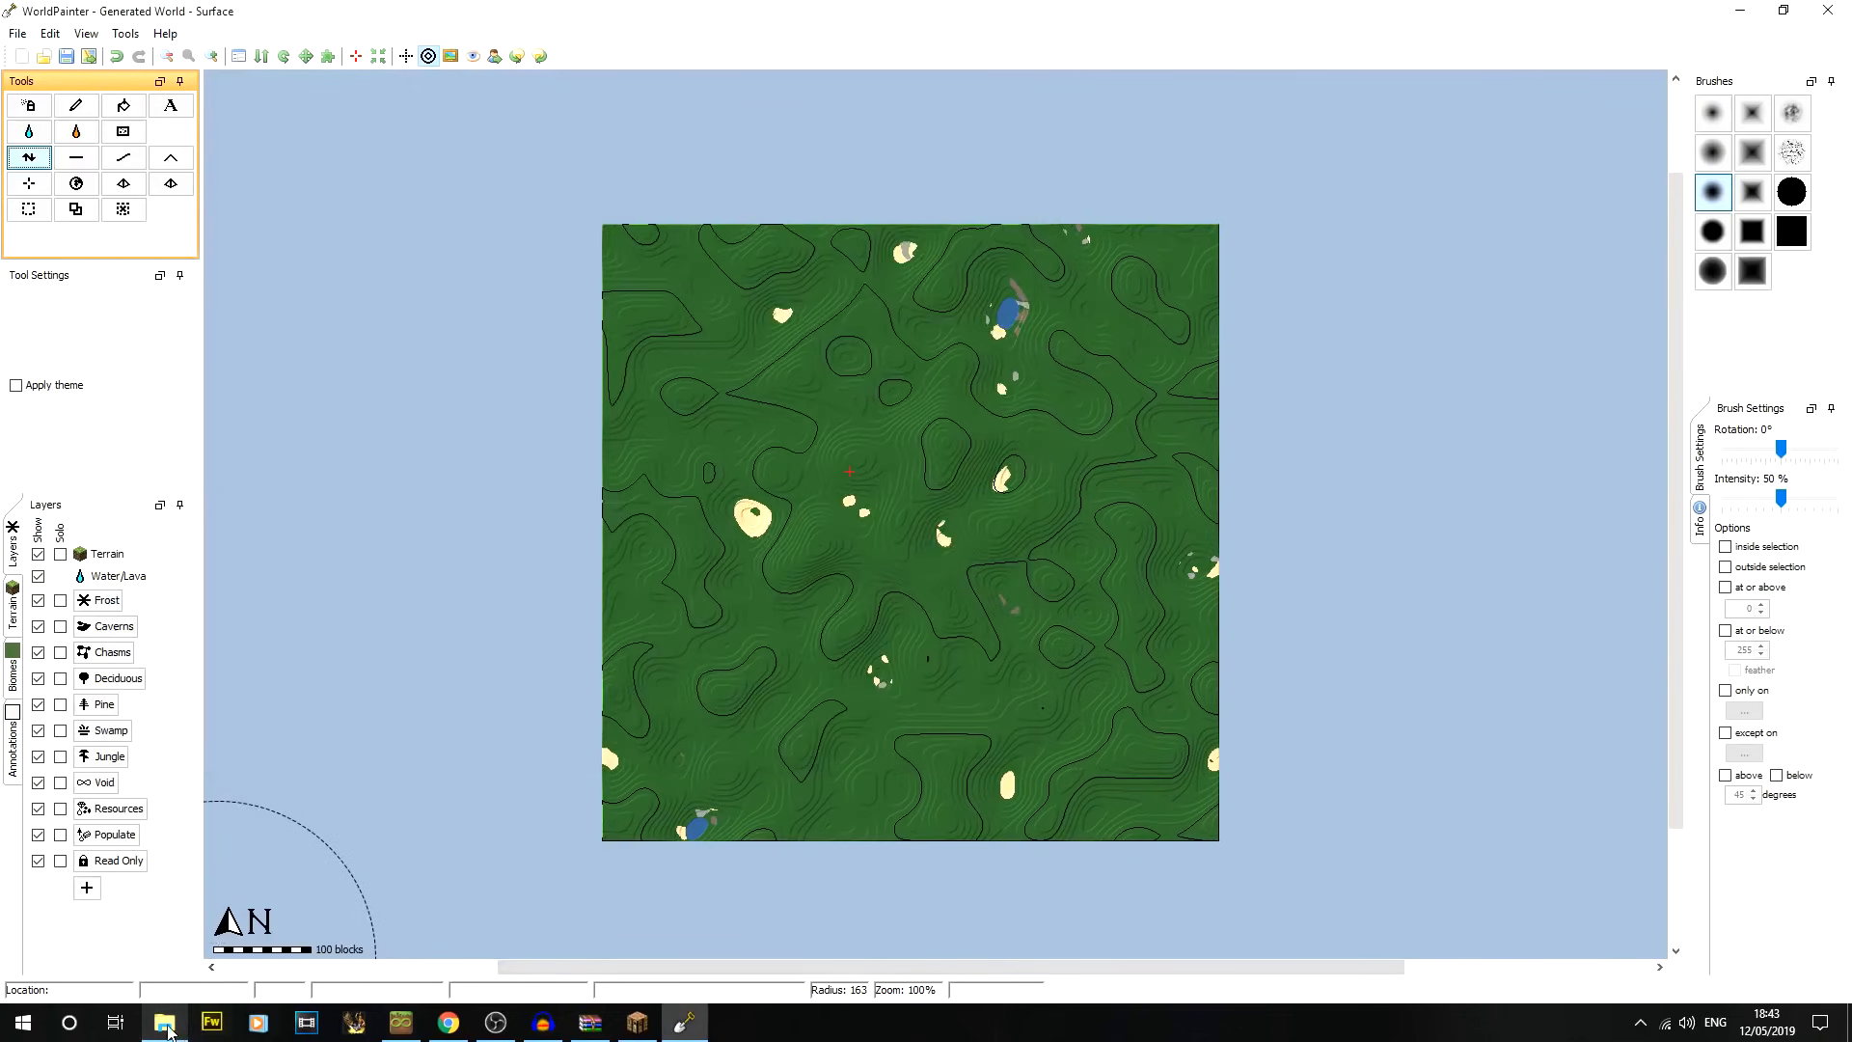
pyautogui.click(165, 1028)
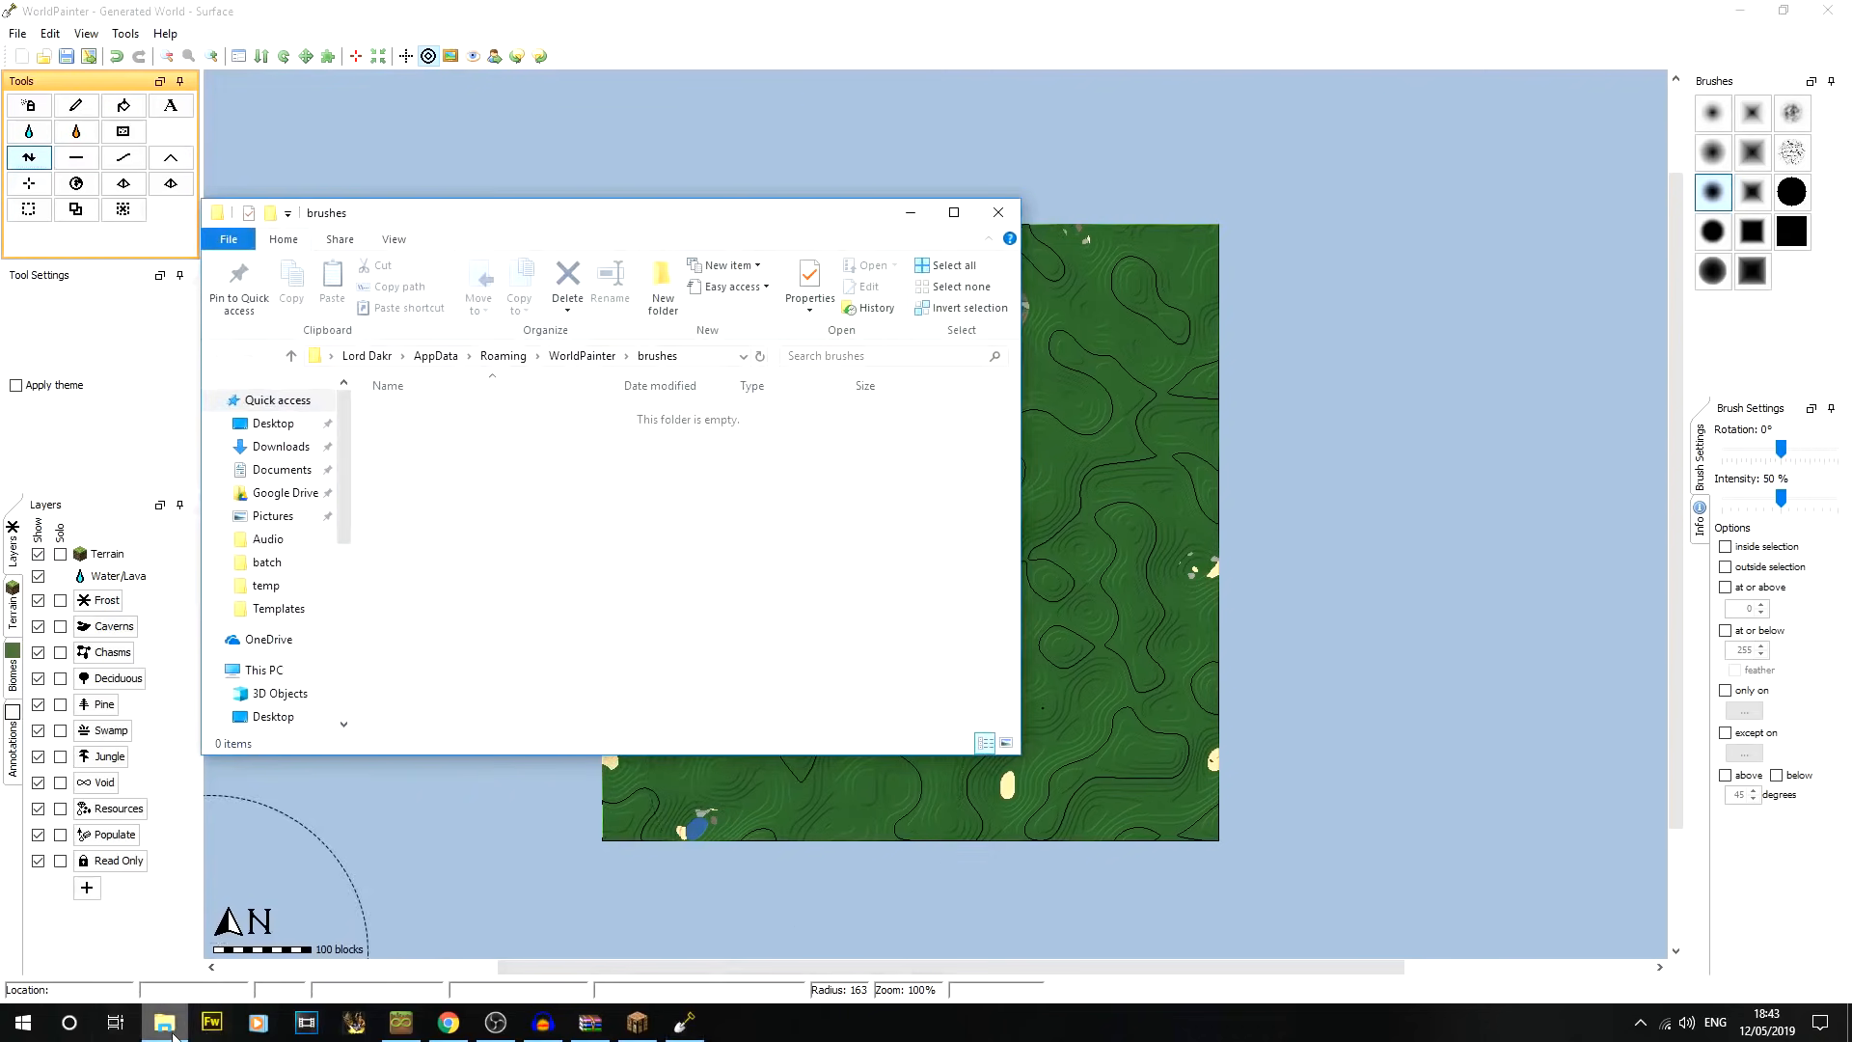
pyautogui.rightClick(165, 1024)
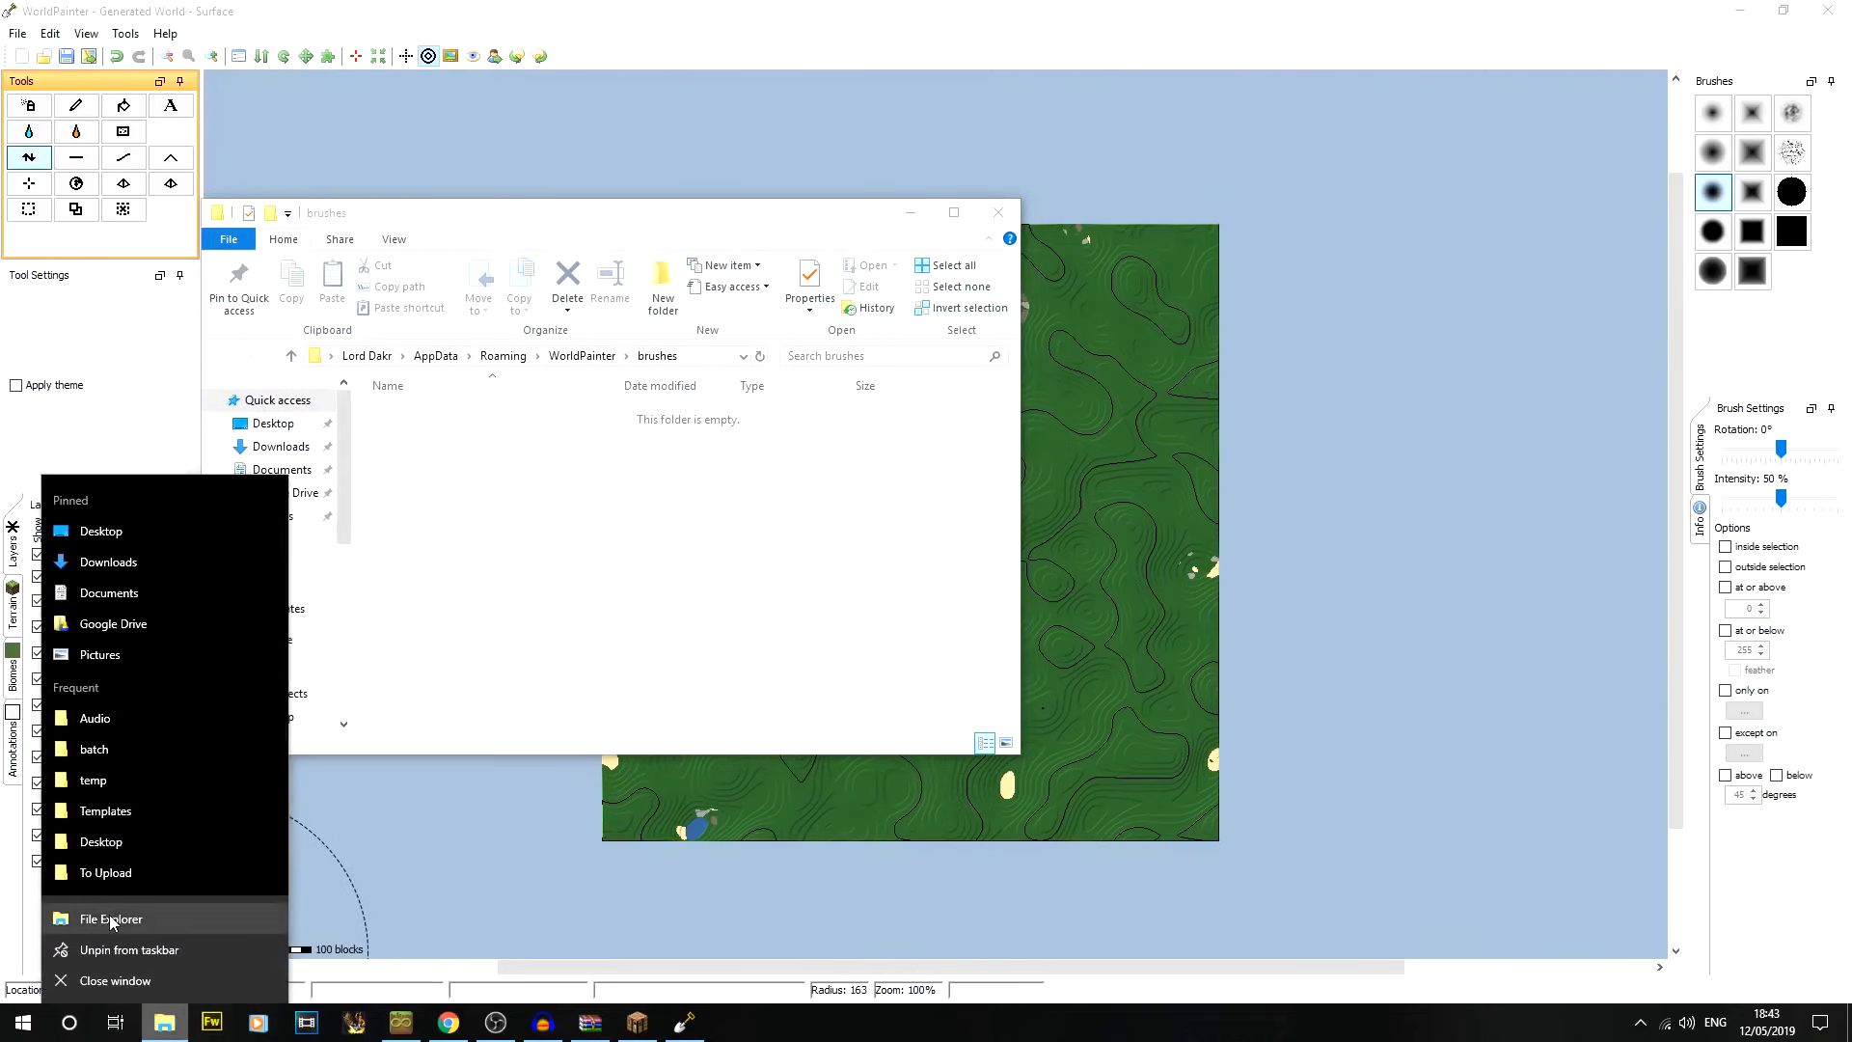
pyautogui.click(136, 561)
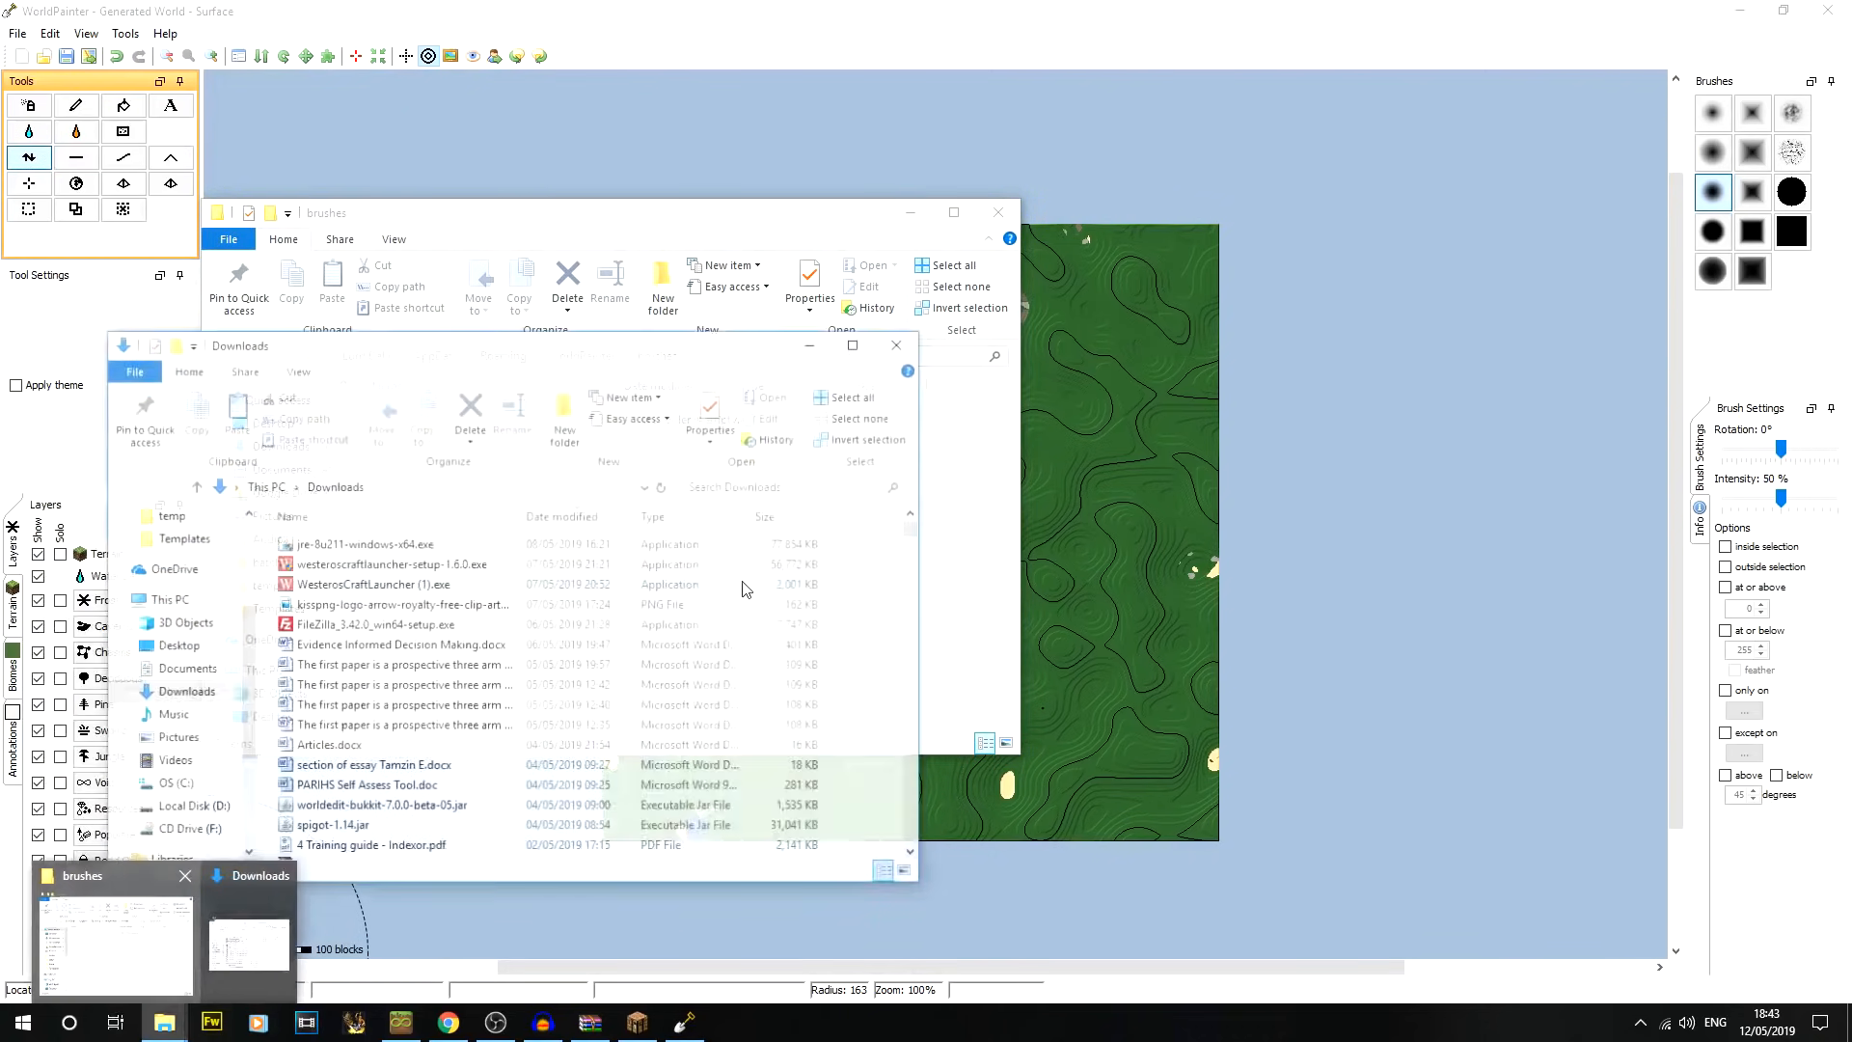
pyautogui.moveTo(439, 345); pyautogui.dragTo(1262, 258)
pyautogui.scroll(-4, 1295, 598)
pyautogui.scroll(-1, 1295, 598)
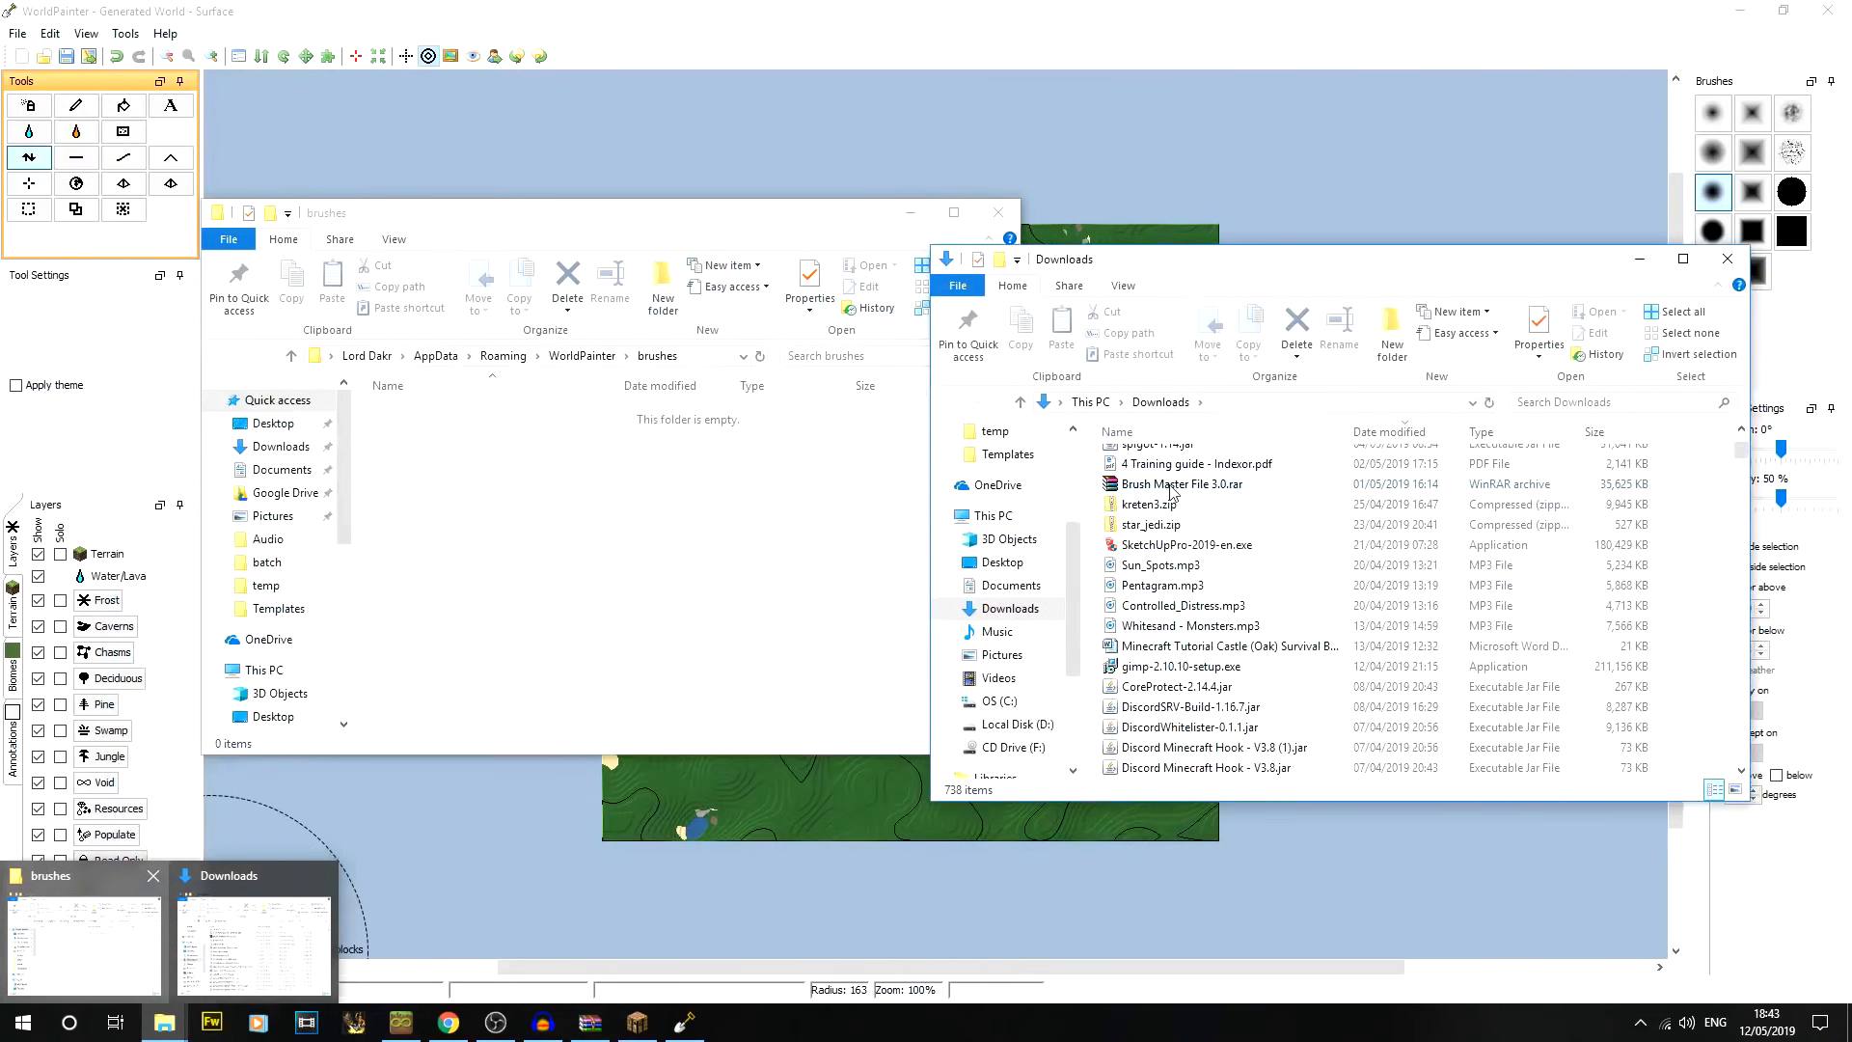
# Extract all brush folders from Brush Master File 3.0.rar into the WorldPainter brushes folder
pyautogui.doubleClick(1171, 484)
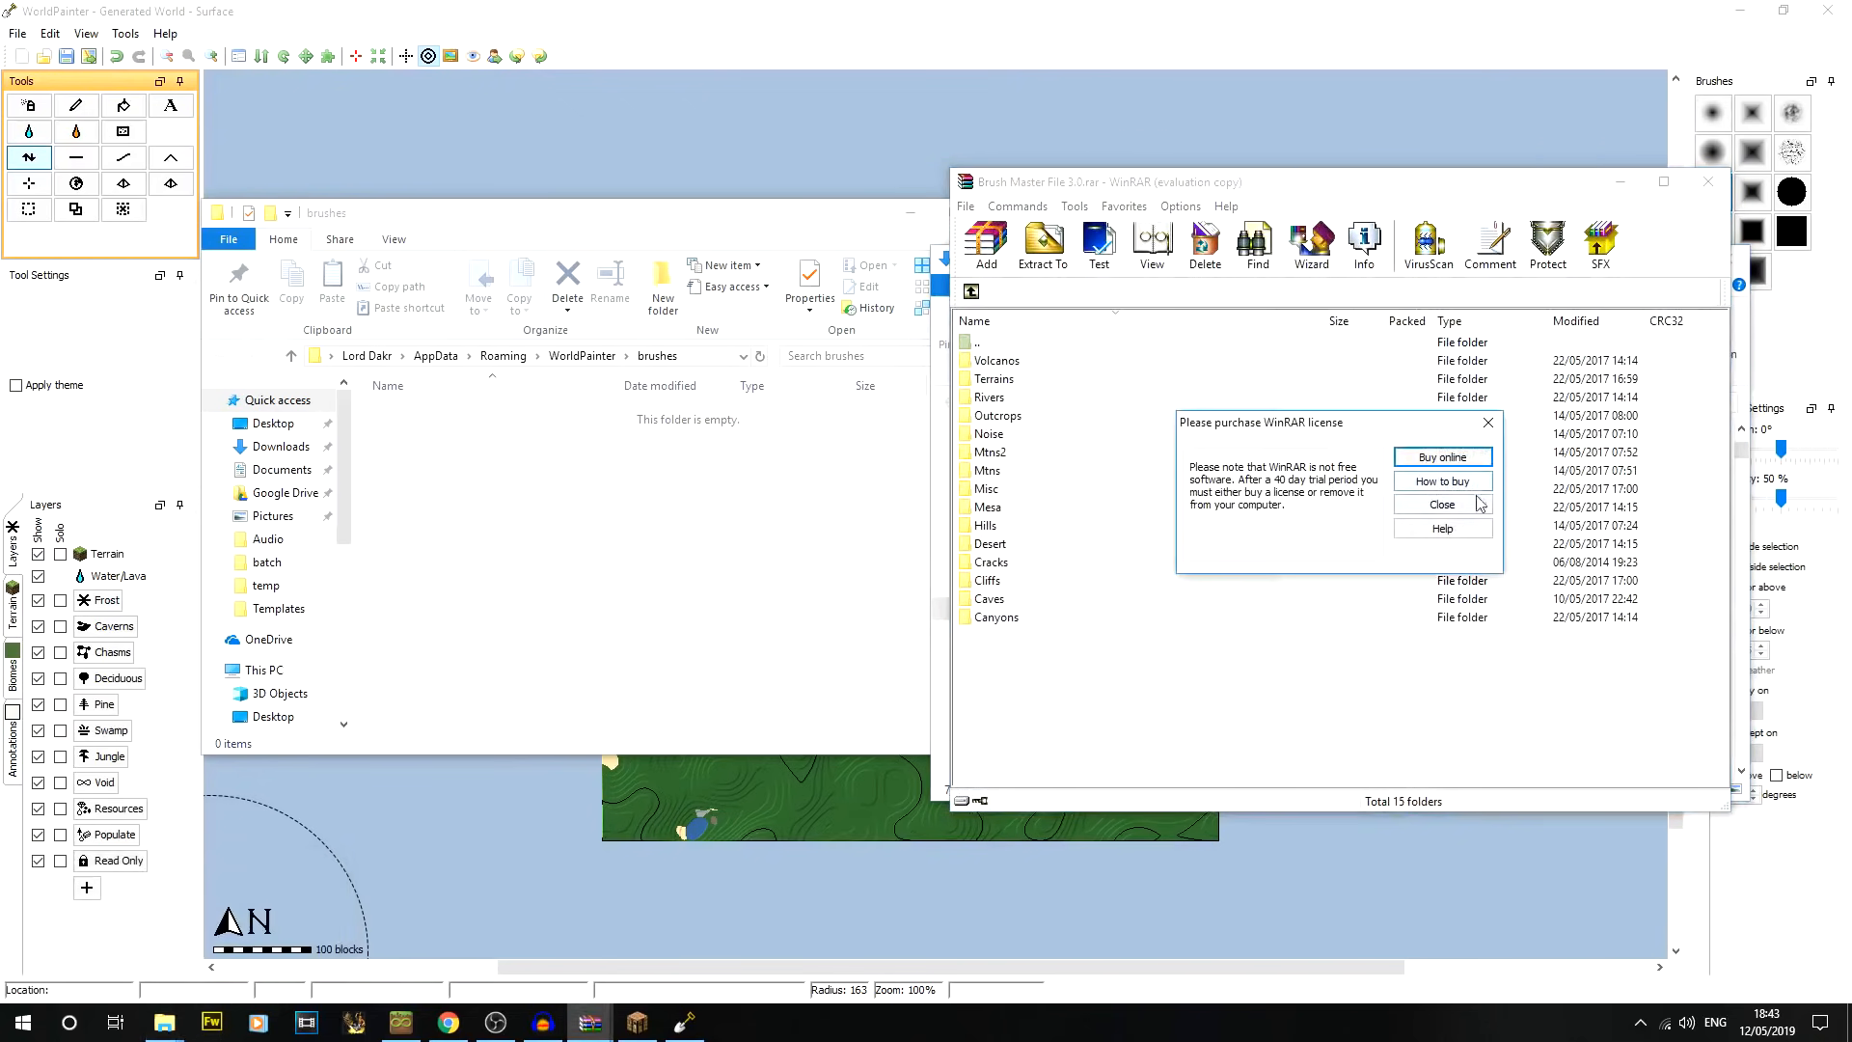
pyautogui.click(1463, 508)
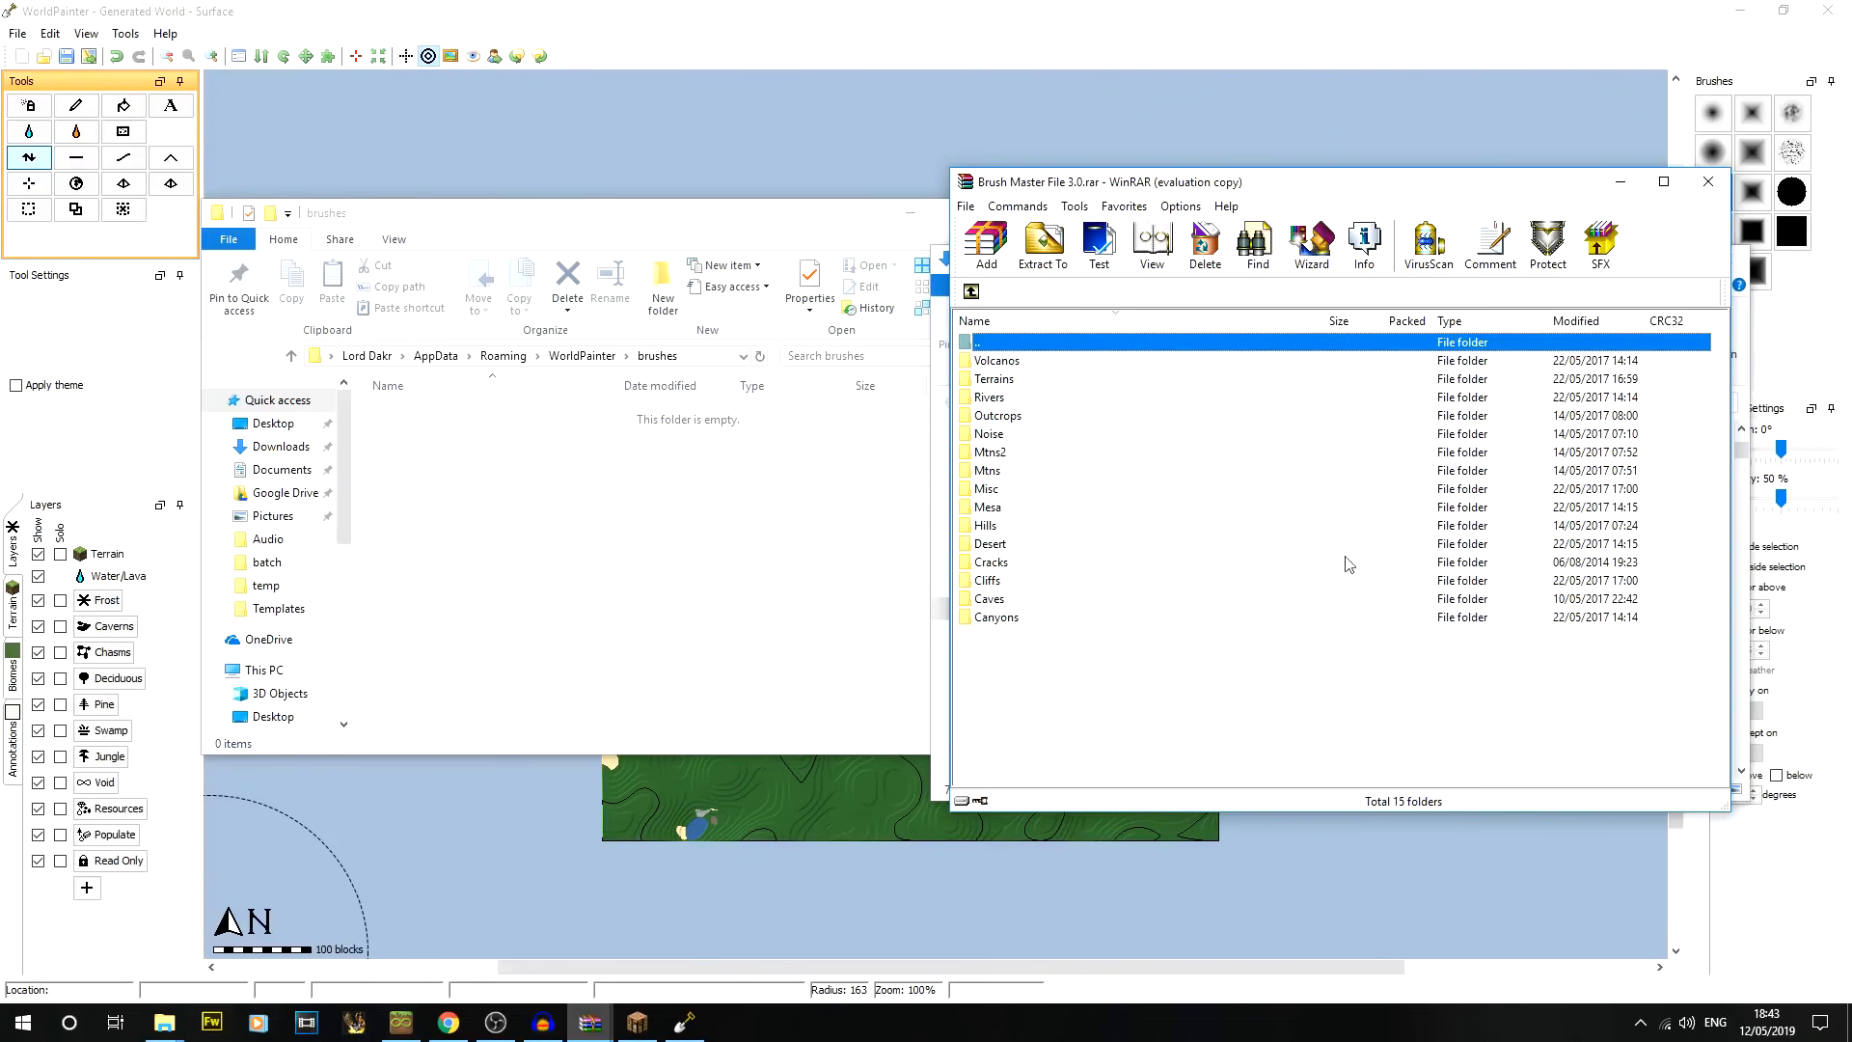
pyautogui.moveTo(1024, 713)
pyautogui.mouseDown()
pyautogui.moveTo(1034, 355)
pyautogui.moveTo(509, 508)
pyautogui.mouseUp()
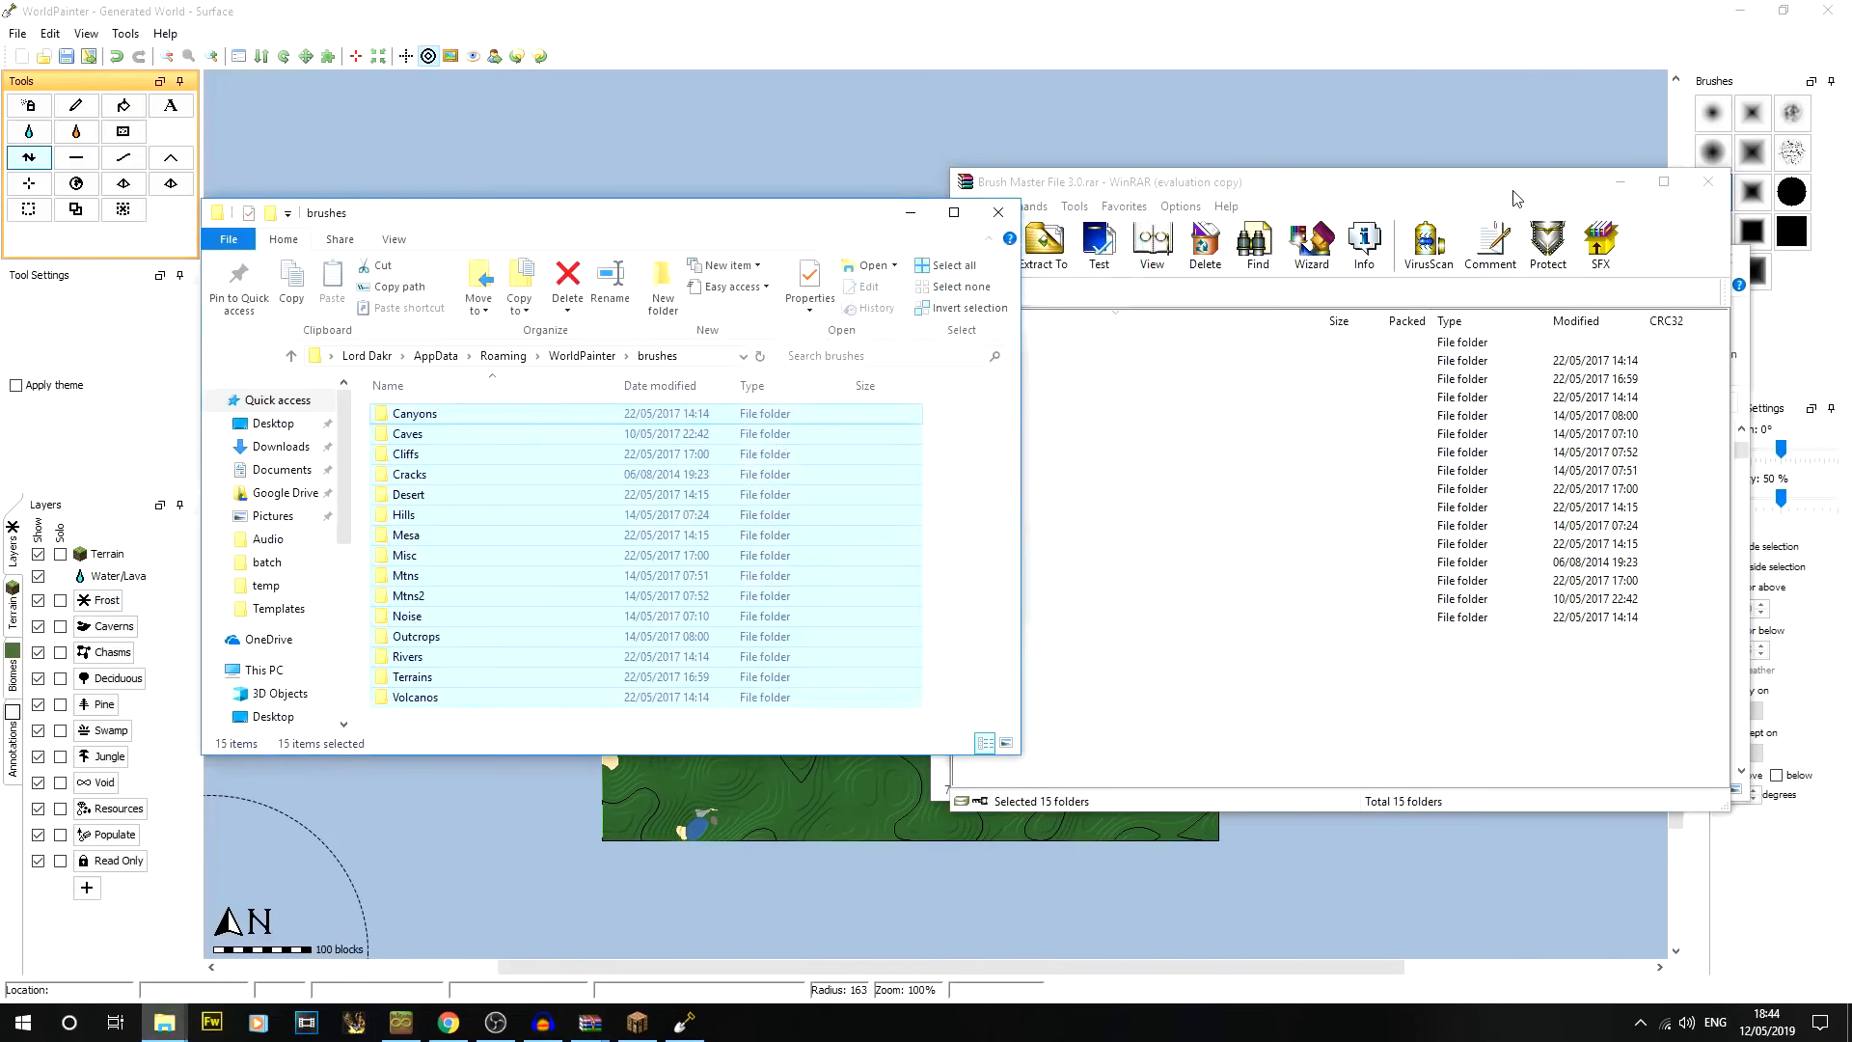
pyautogui.click(957, 497)
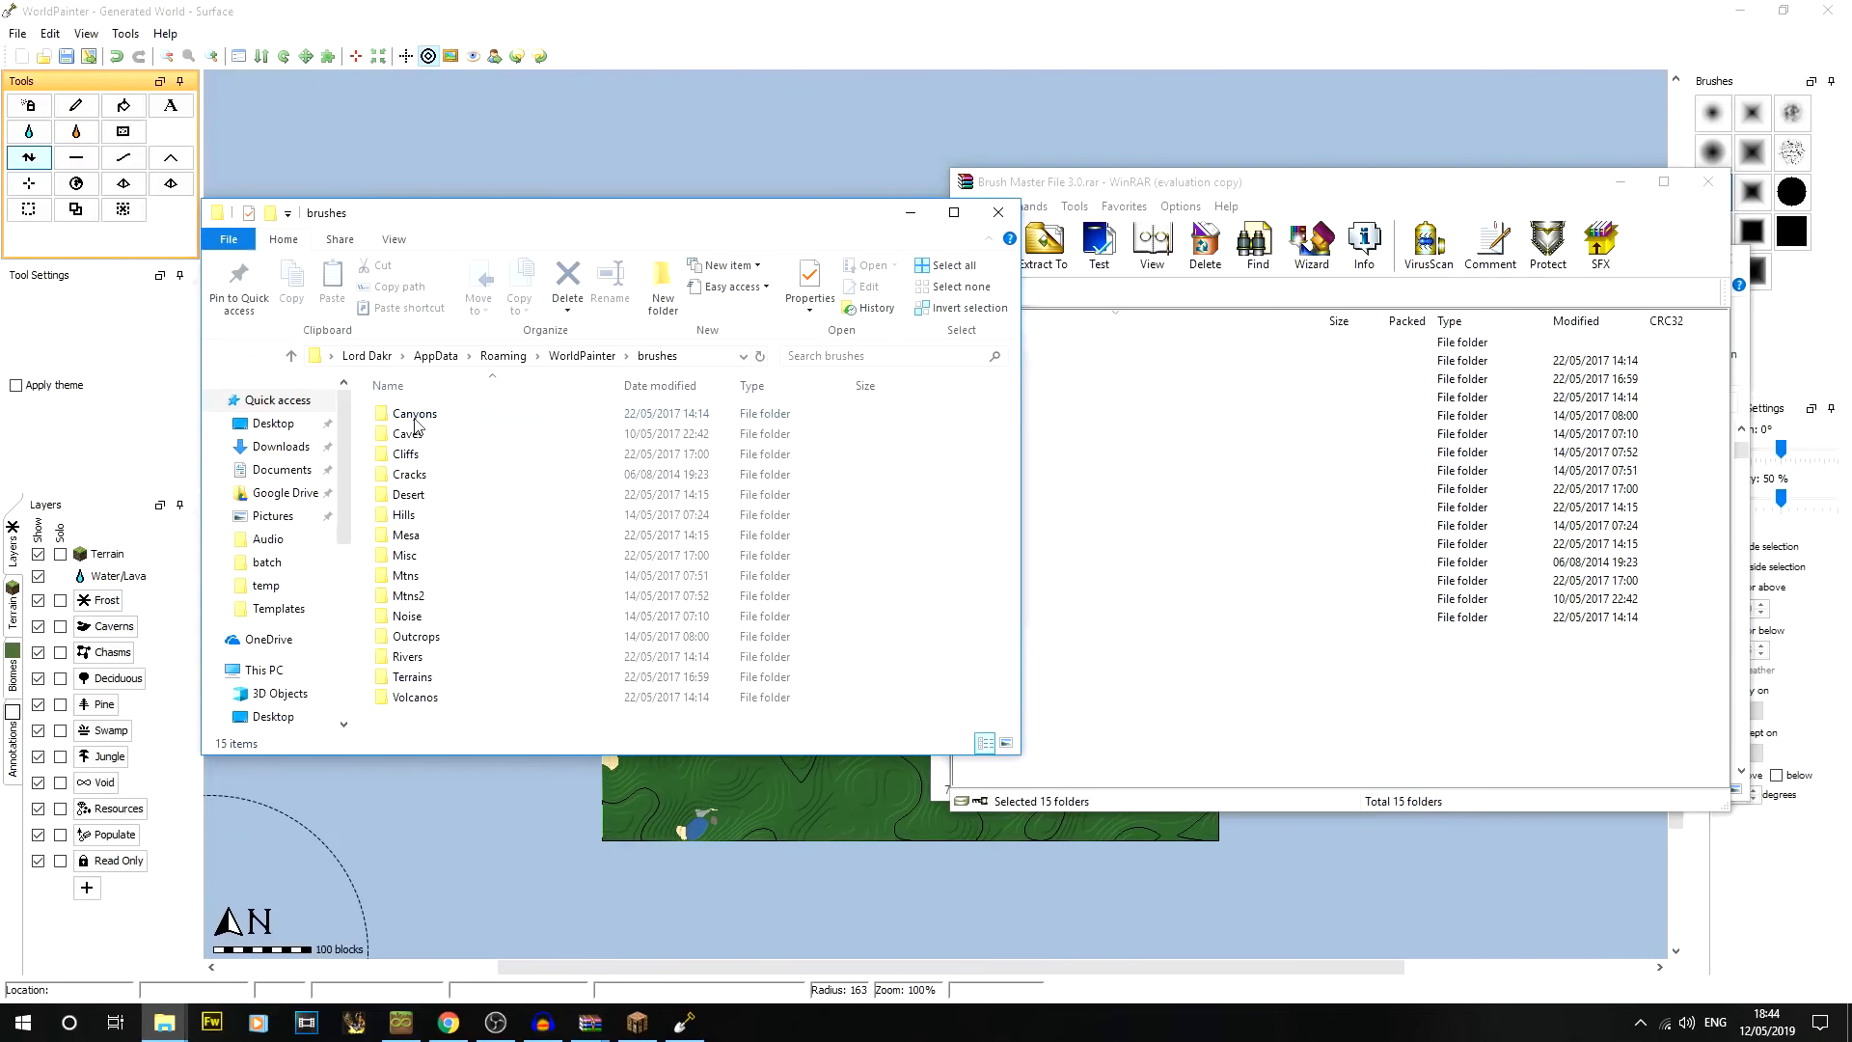
# Close WorldPainter and relaunch it to load the custom brushes
pyautogui.click(1458, 97)
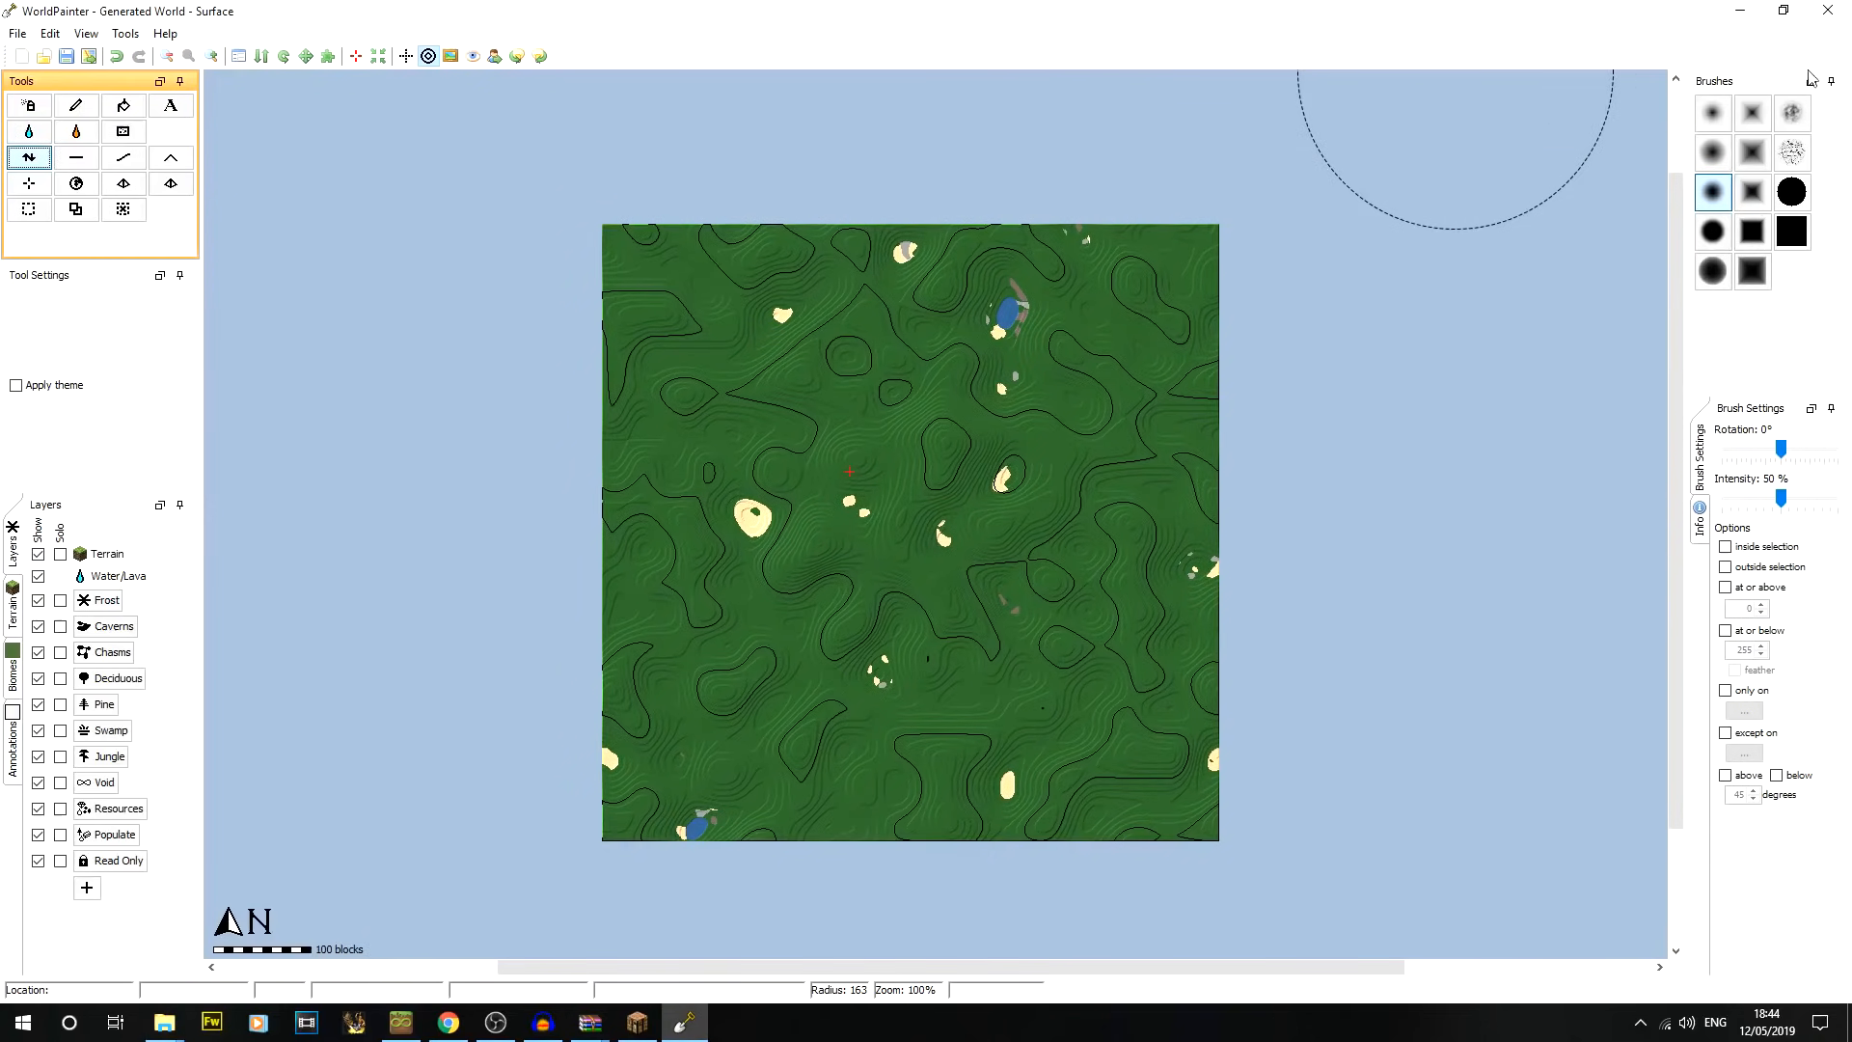
pyautogui.click(1818, 11)
pyautogui.click(921, 530)
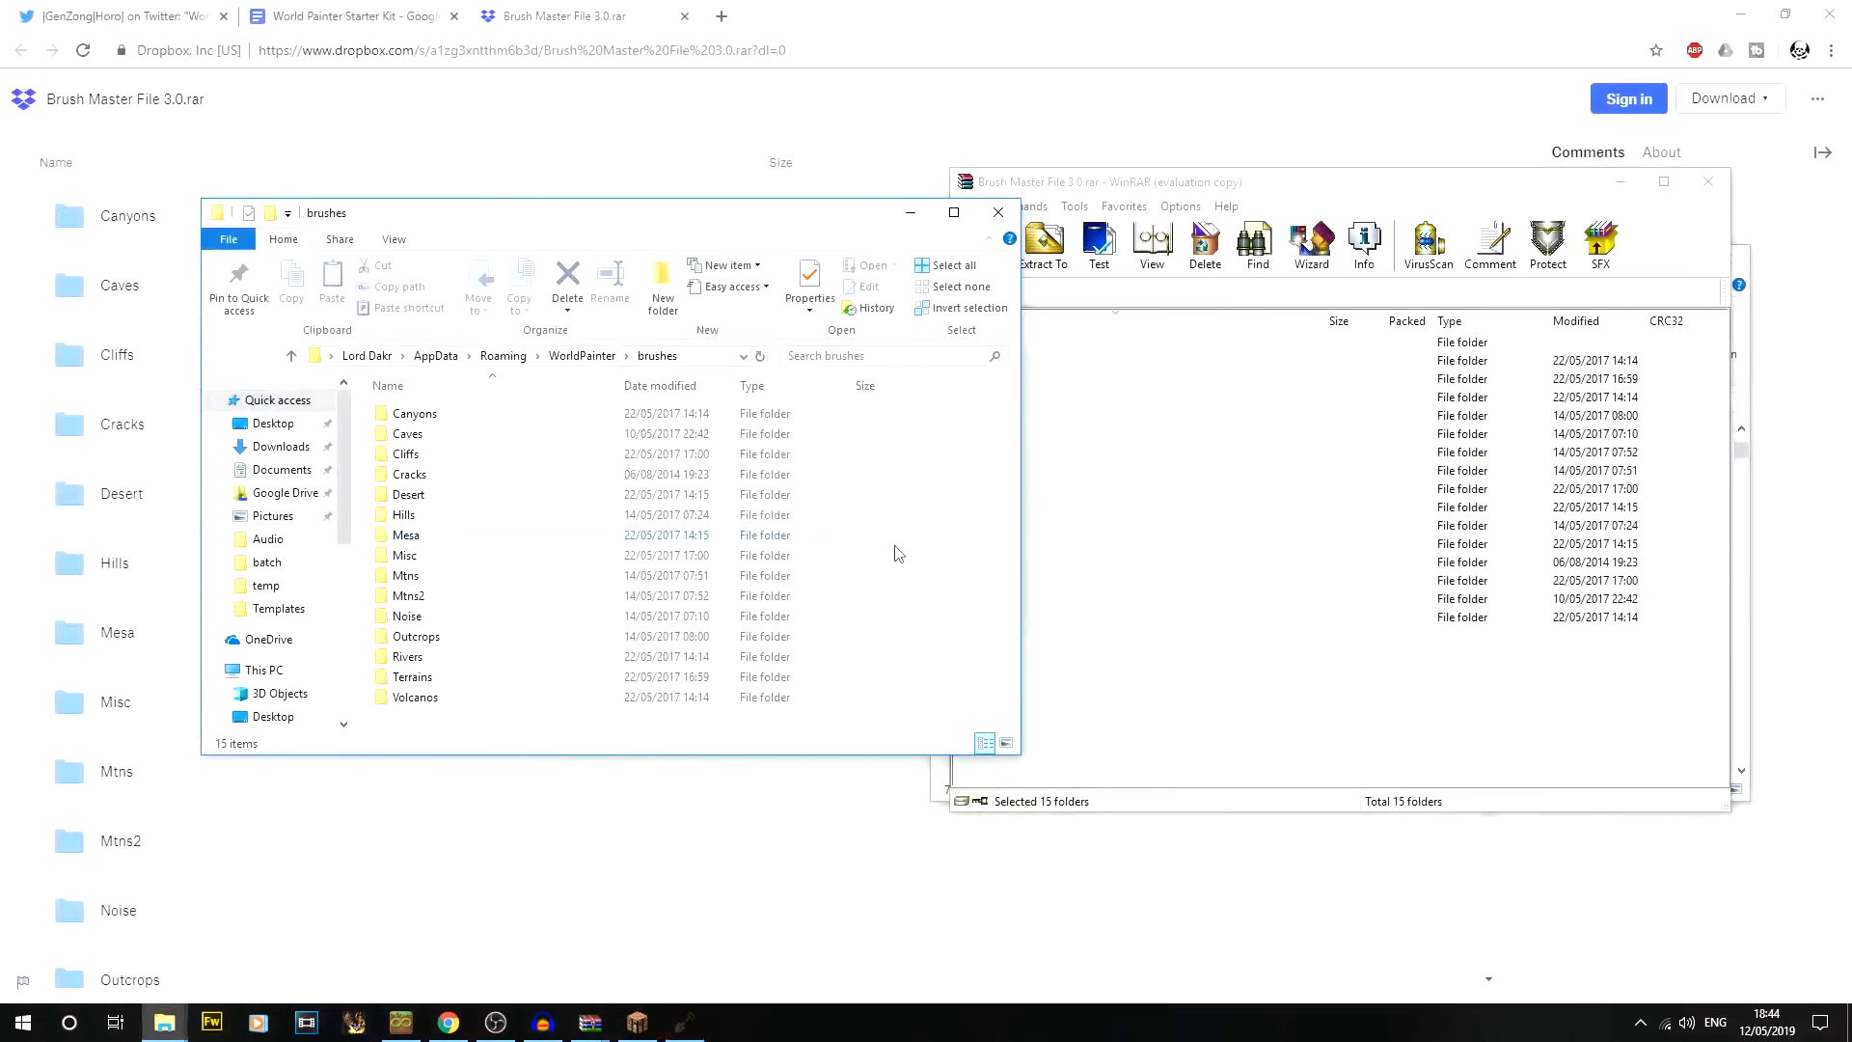
pyautogui.click(15, 1030)
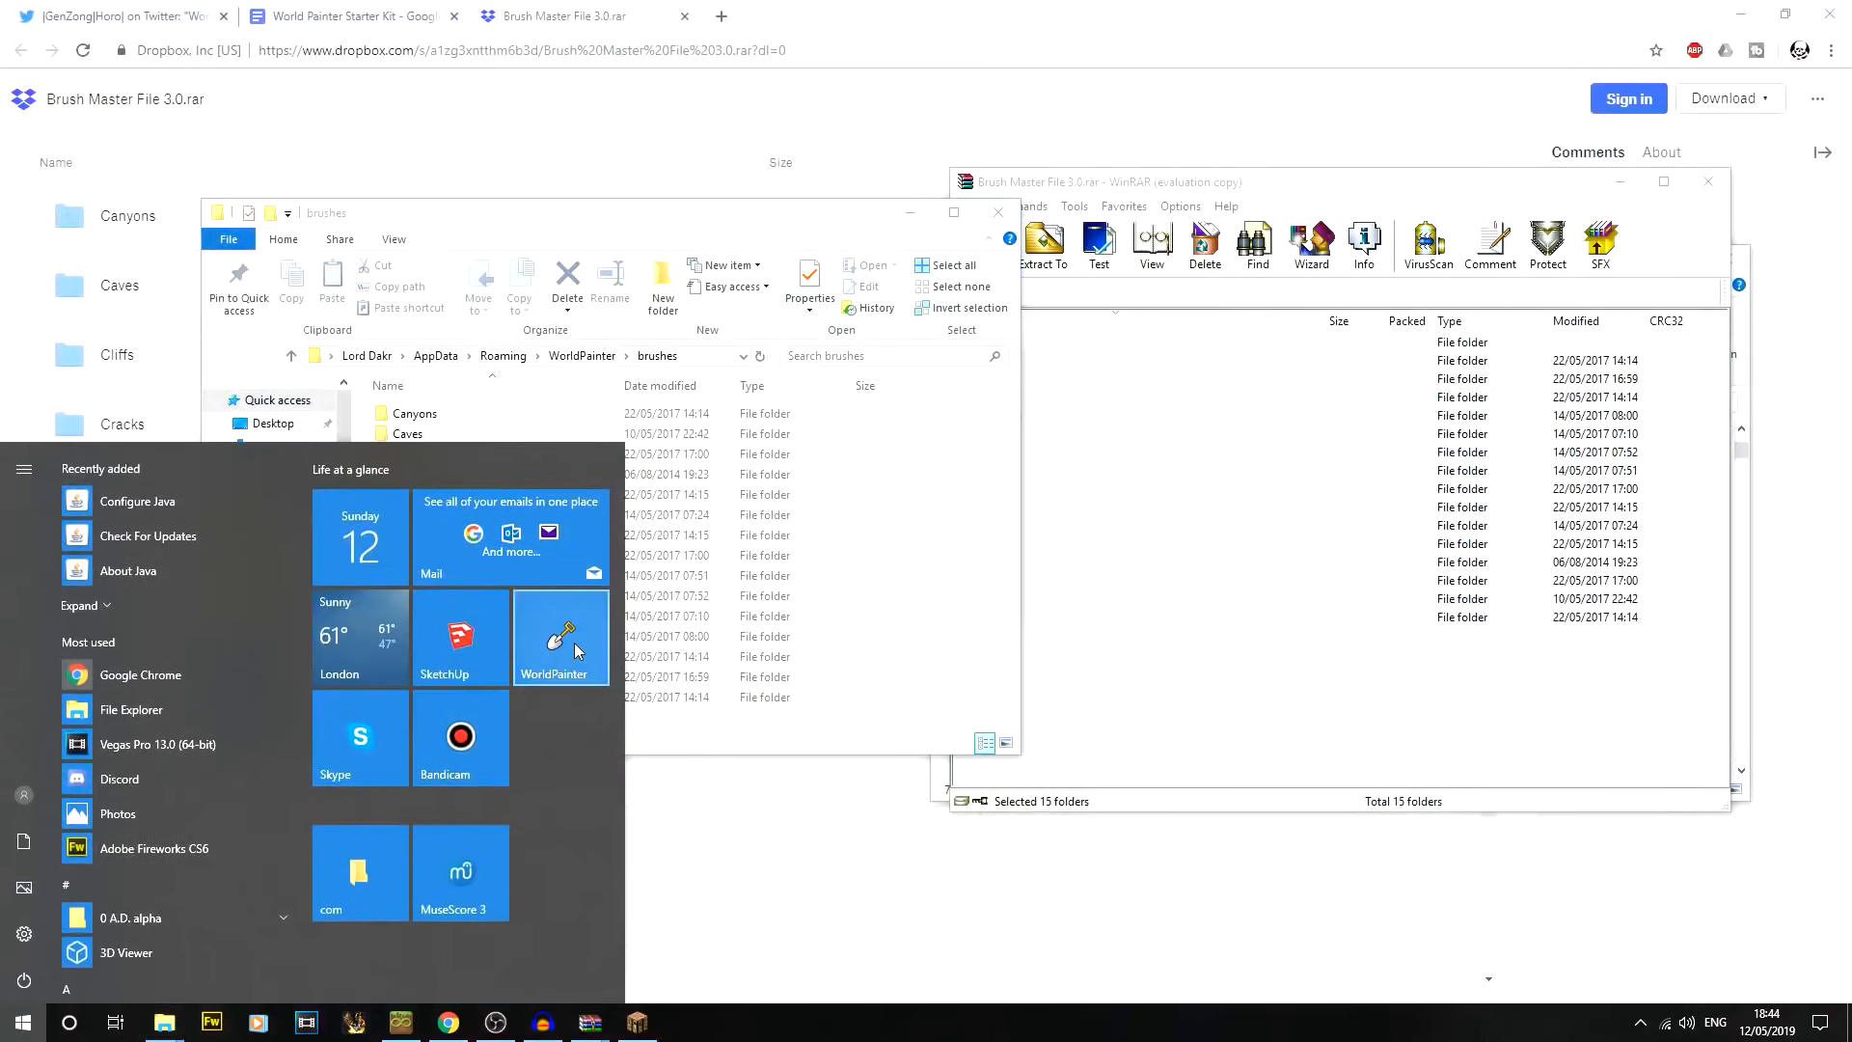
pyautogui.click(575, 644)
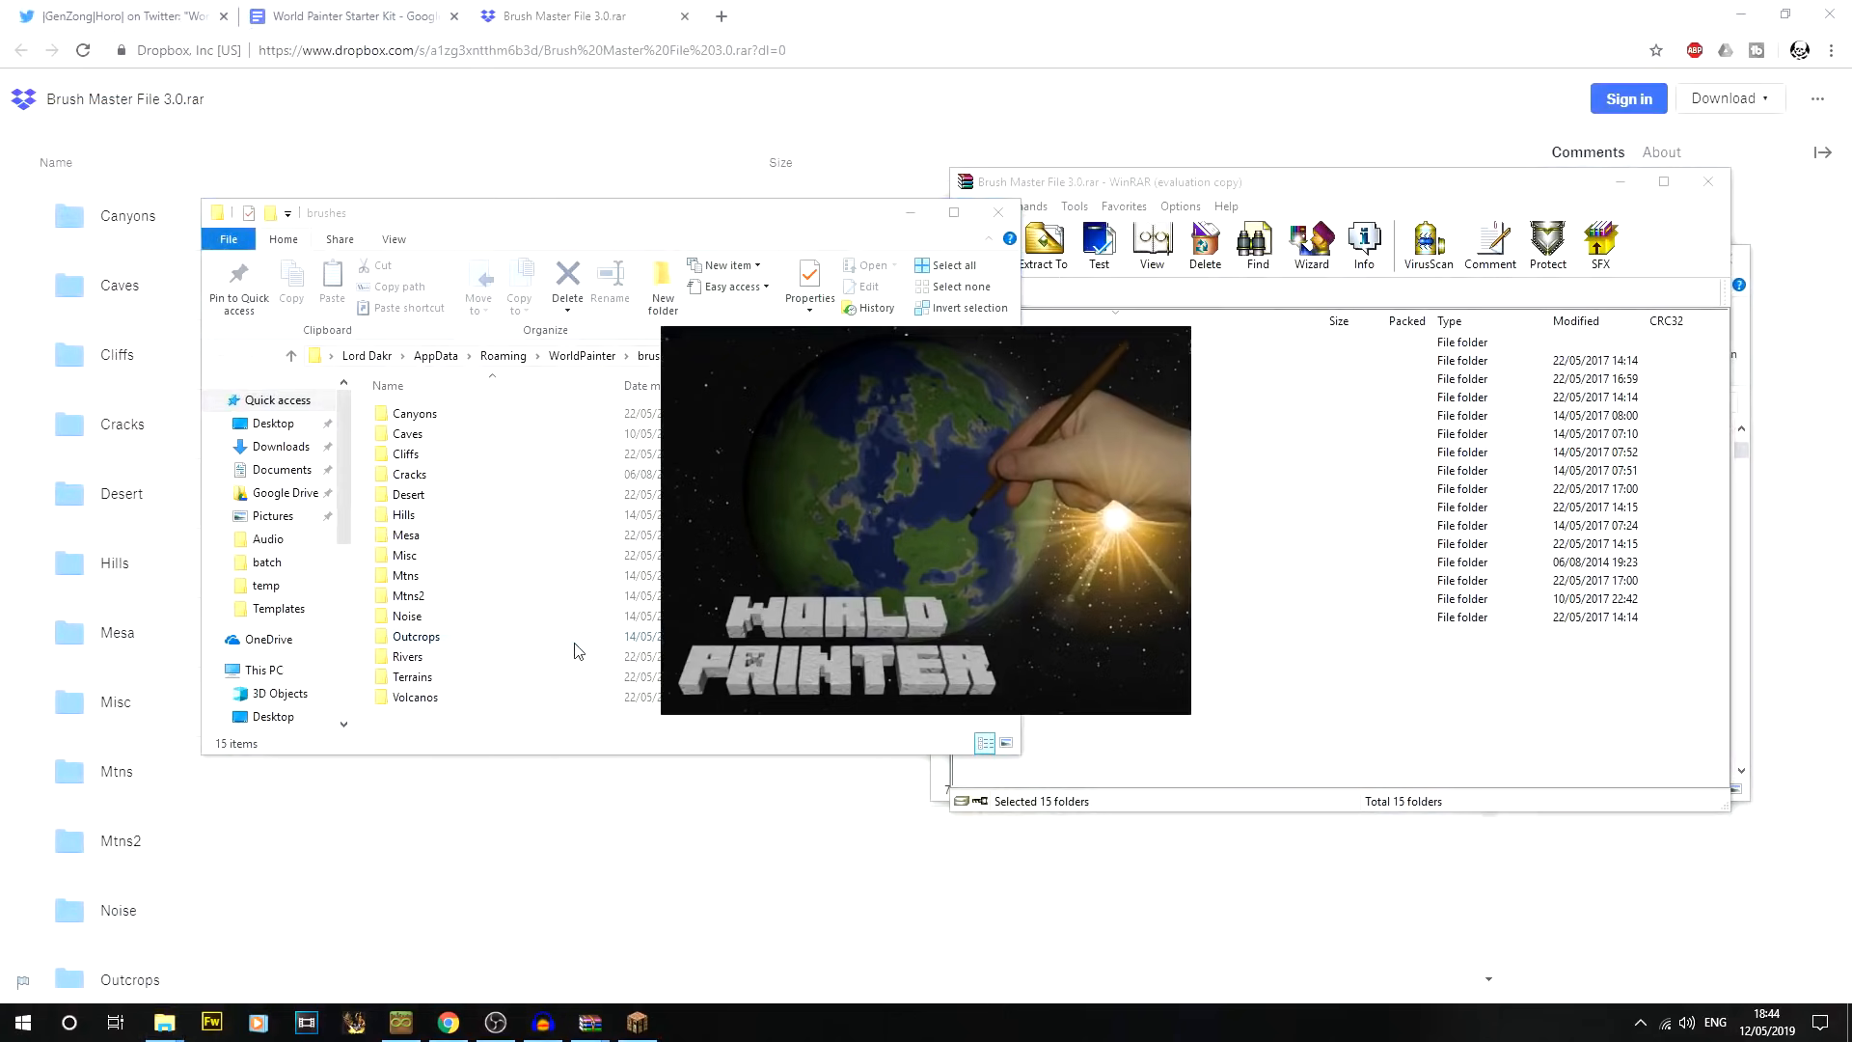
pyautogui.click(487, 558)
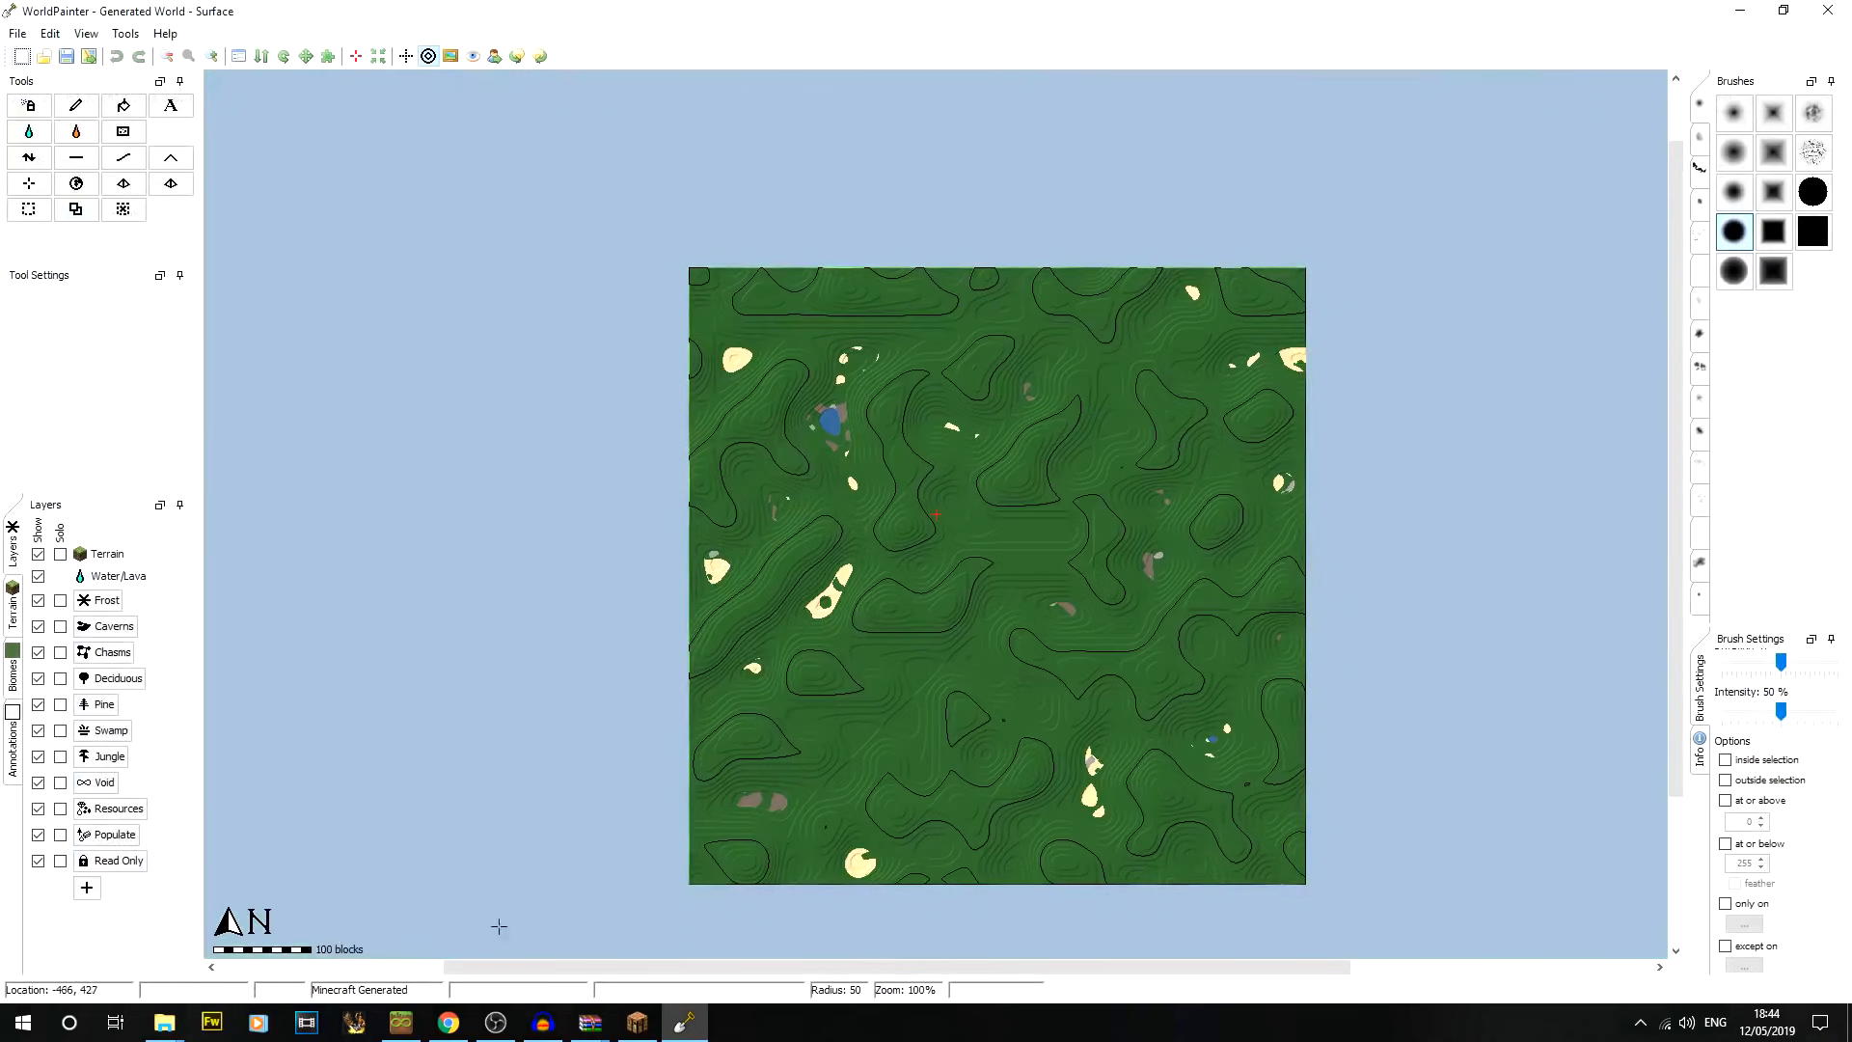
# Look through the default brushes and the first custom brush groups, ending with Cracks
pyautogui.moveTo(1131, 619); pyautogui.dragTo(1067, 492, button='middle')
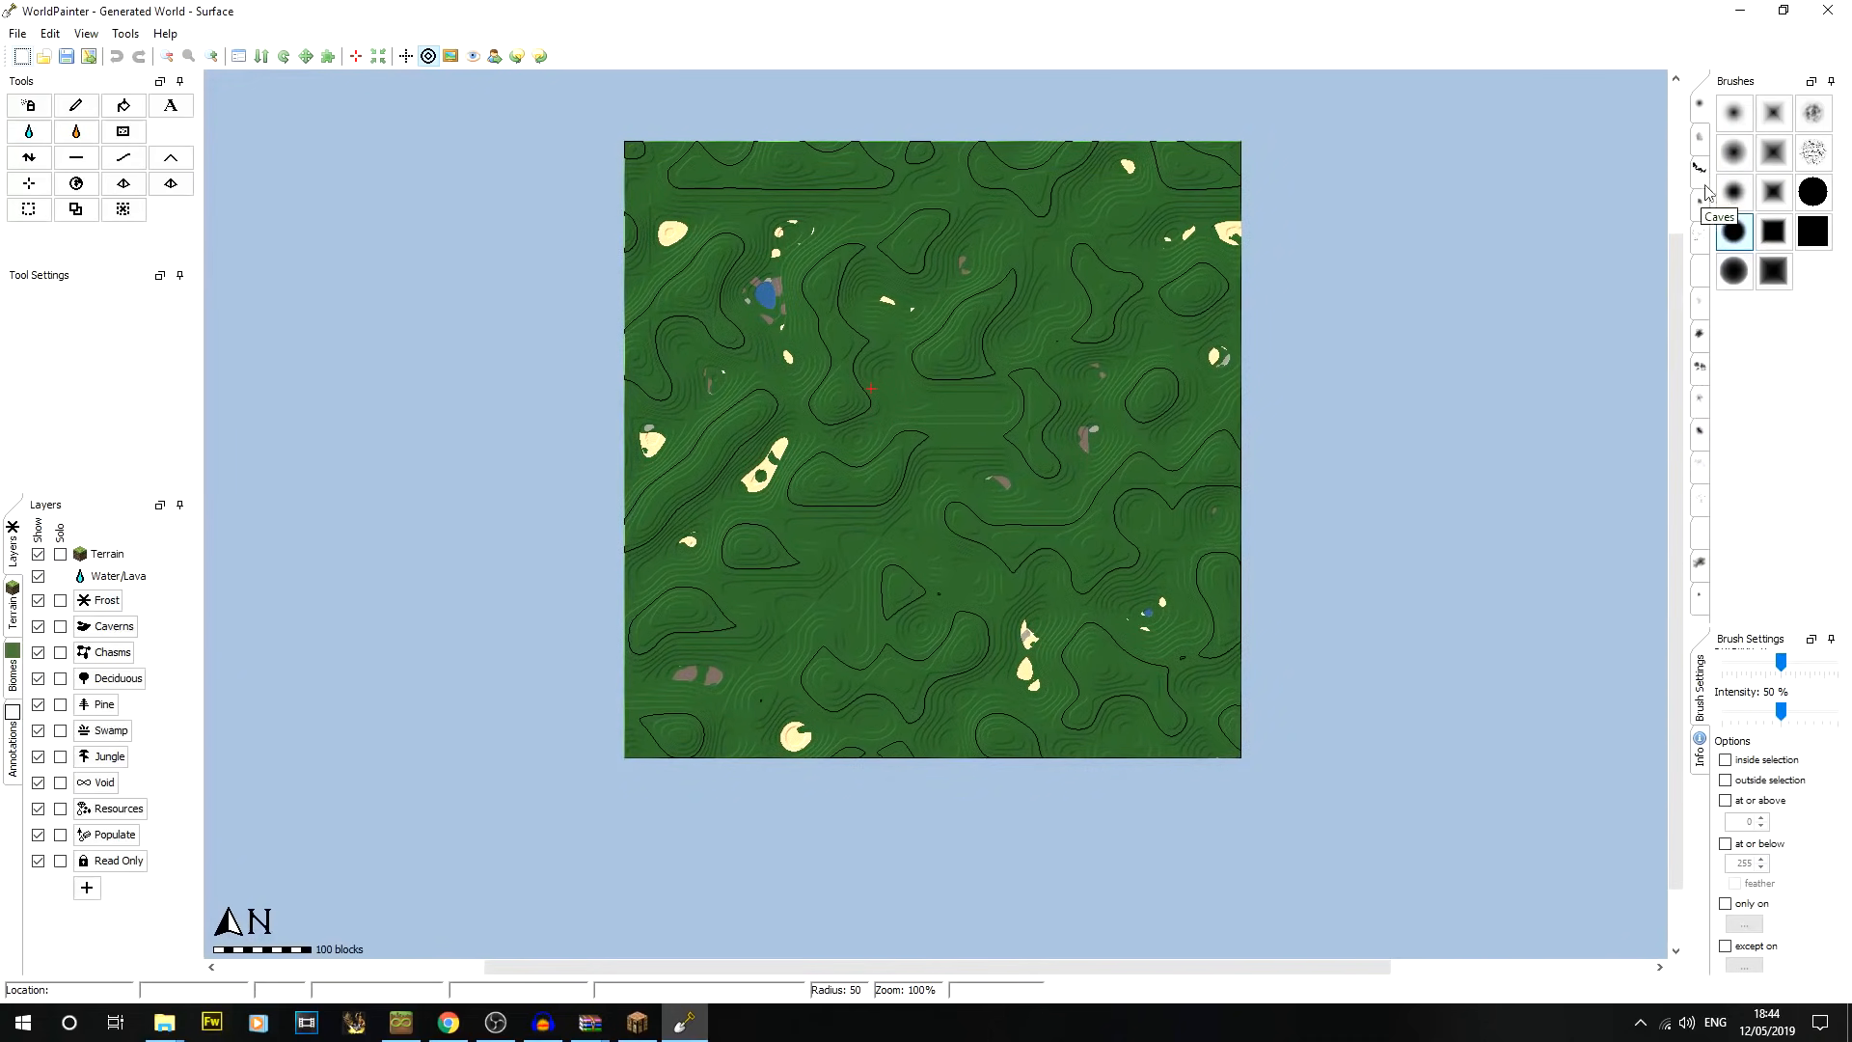
pyautogui.click(1700, 109)
pyautogui.click(1699, 146)
pyautogui.click(1703, 177)
pyautogui.click(1704, 207)
pyautogui.click(1703, 239)
pyautogui.moveTo(851, 456); pyautogui.dragTo(771, 573, button='middle')
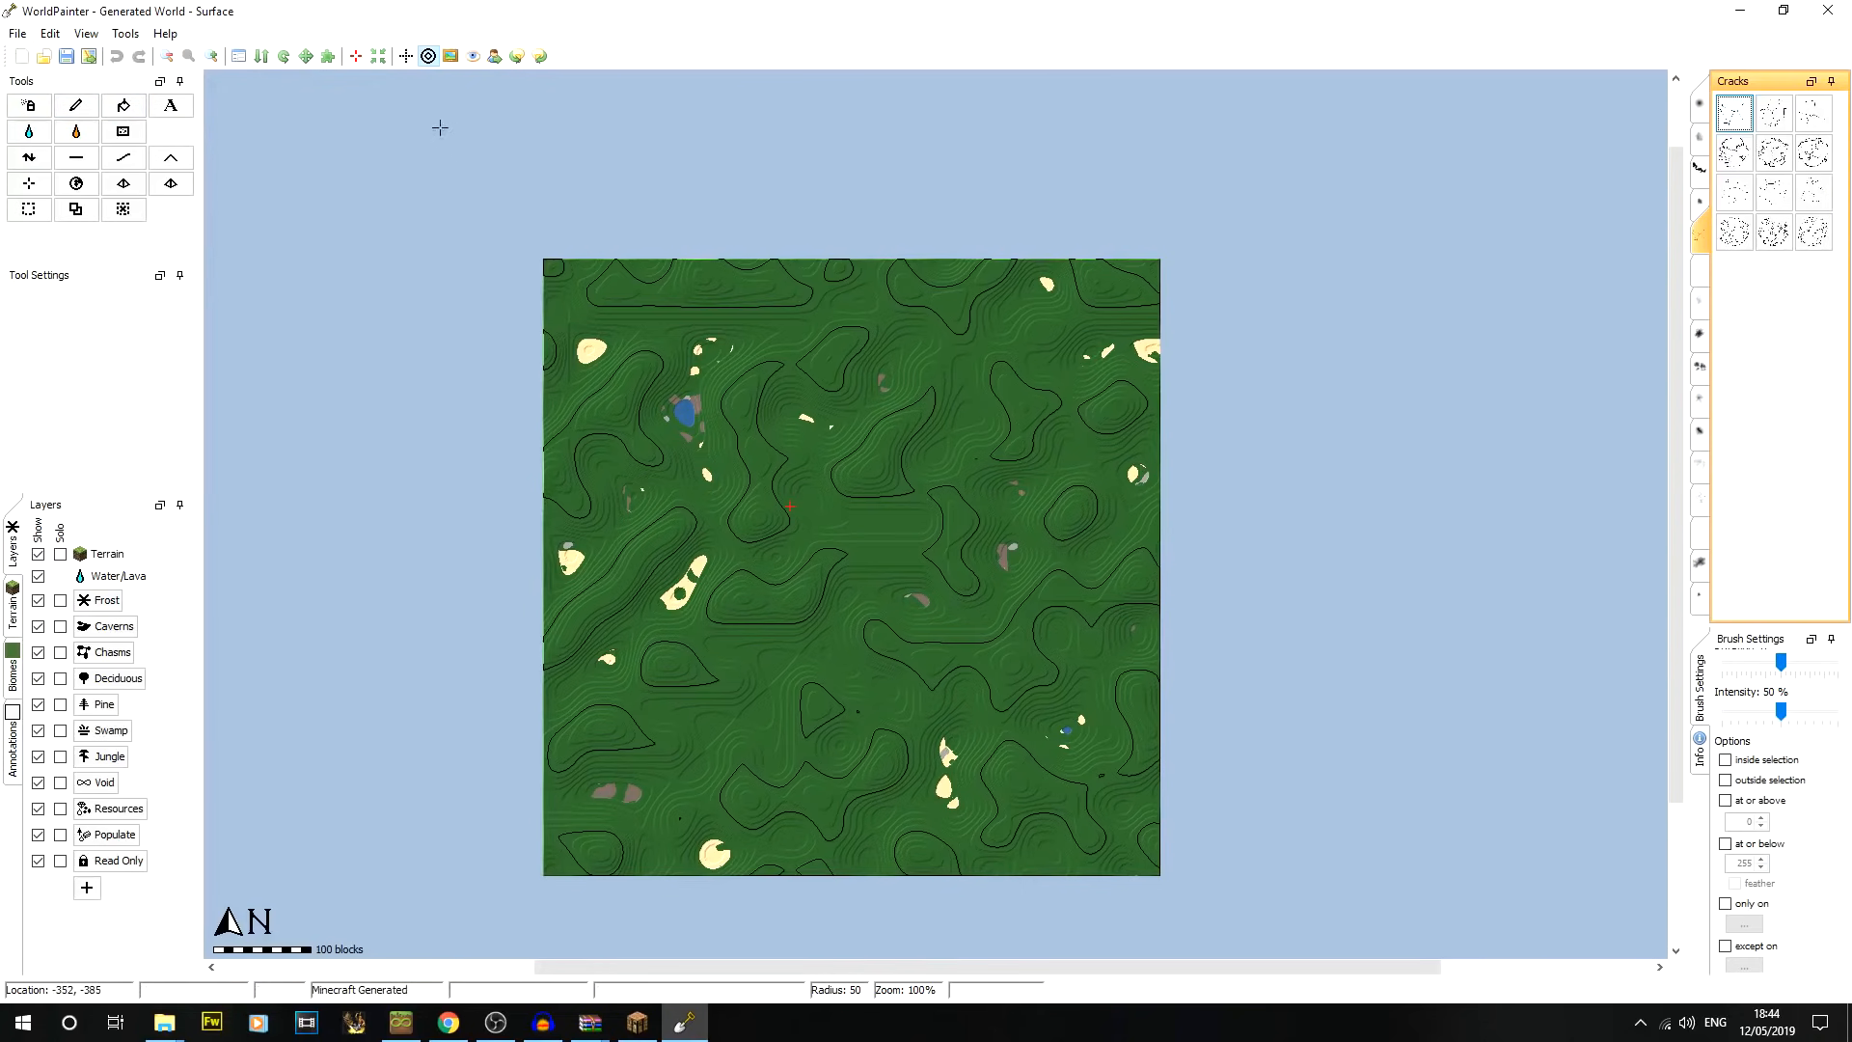
# Start a new world named YT Ep1 with the Minecraft 1.2 - 1.12 (Anvil) map format
pyautogui.click(22, 58)
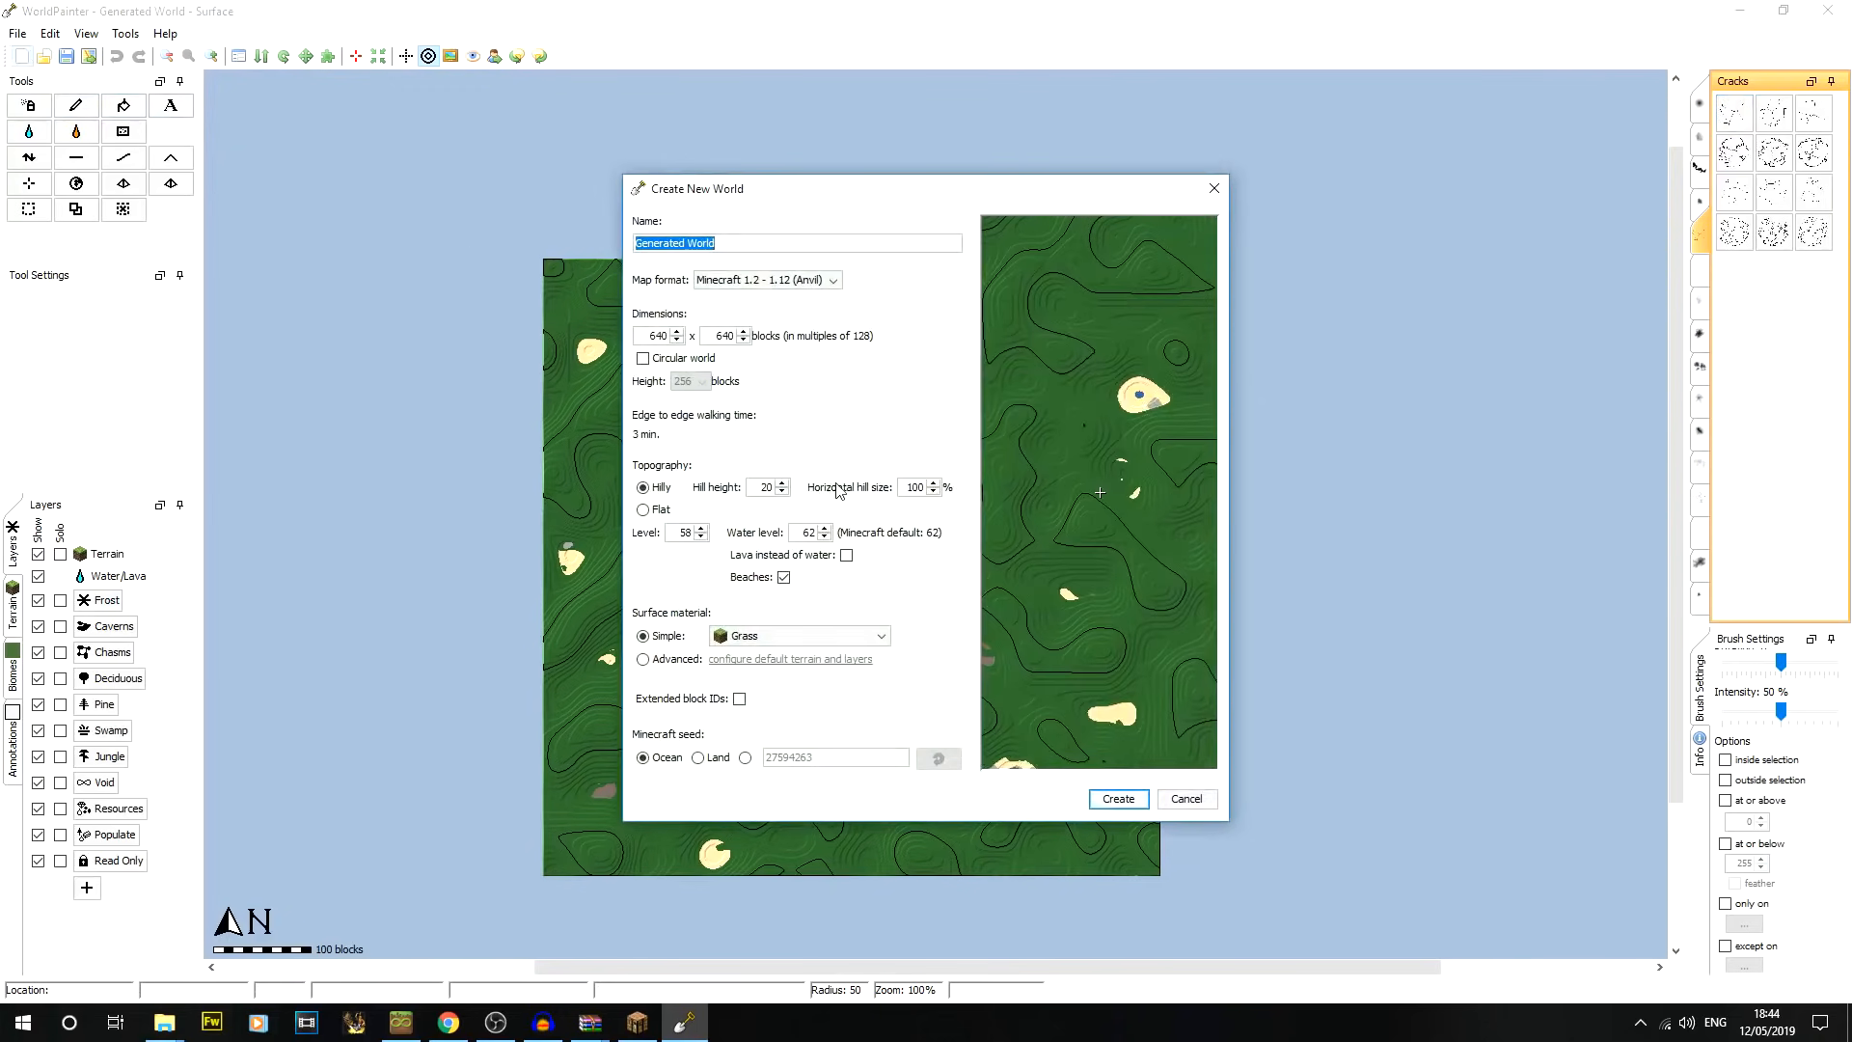
pyautogui.write('YT Ep1')
pyautogui.click(799, 280)
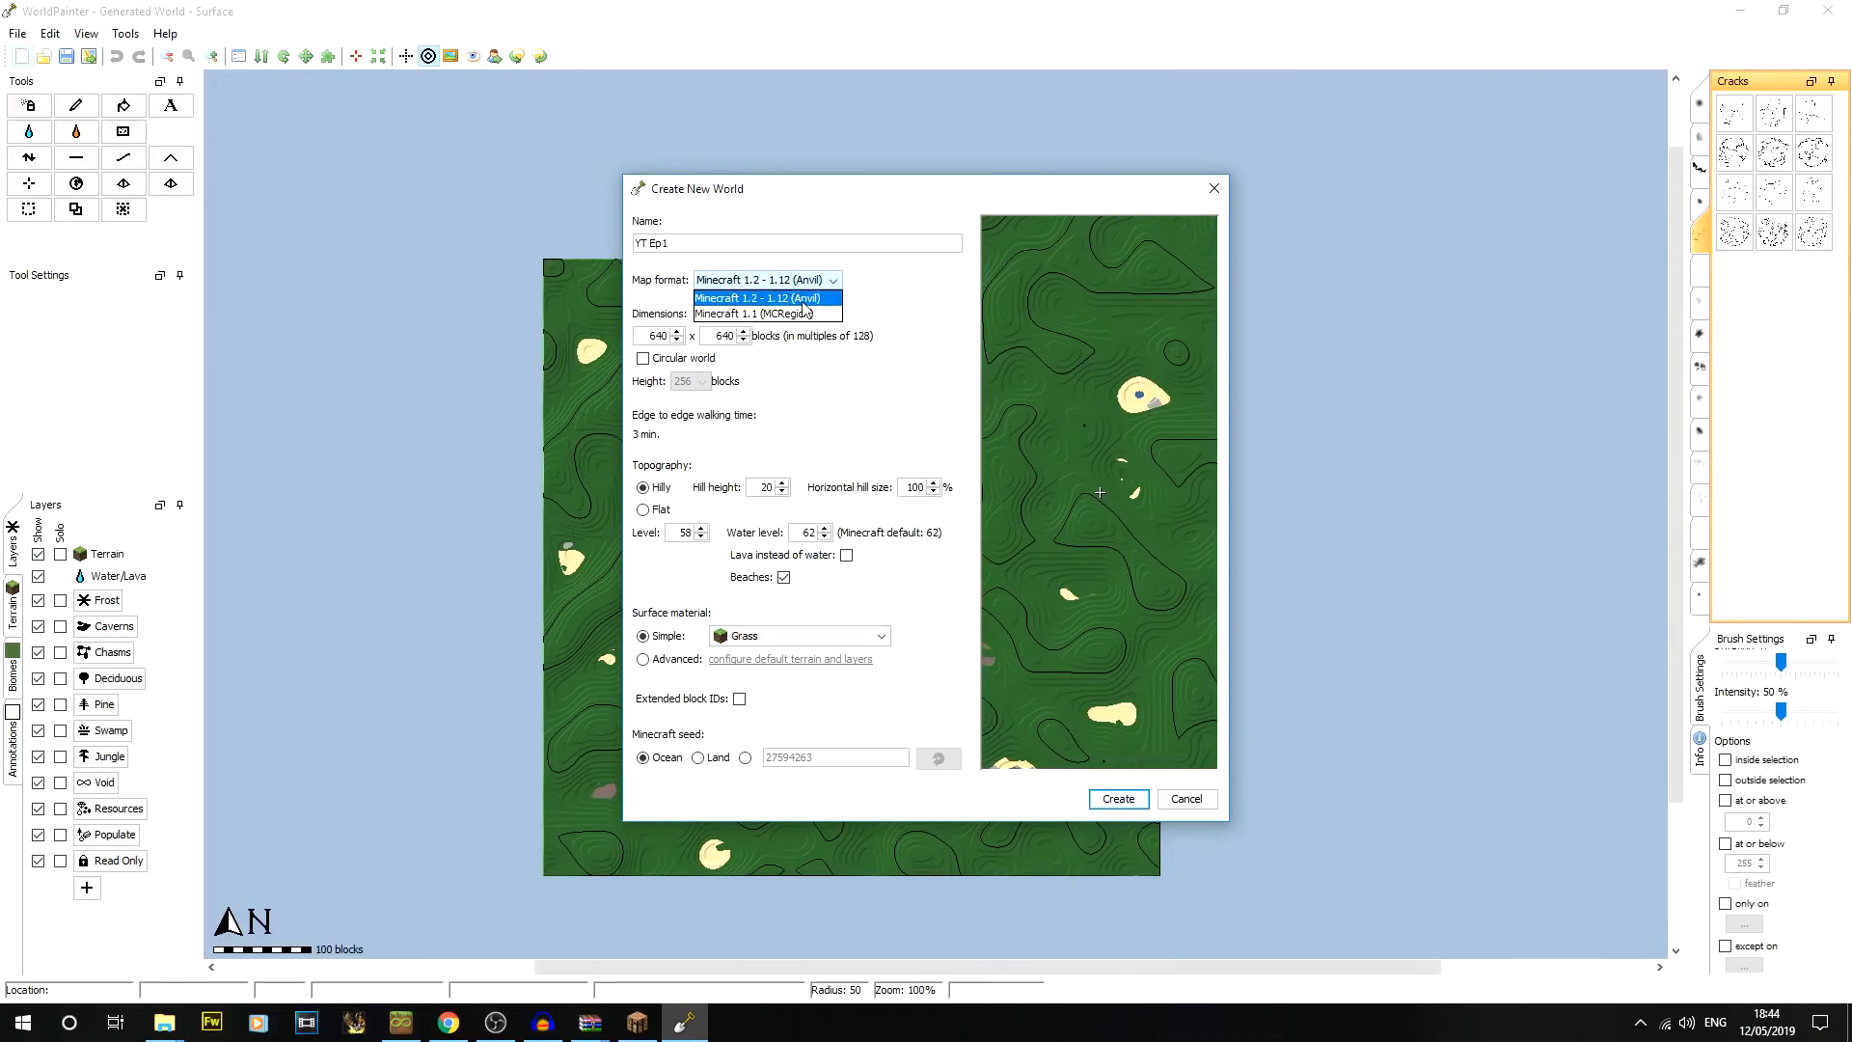
pyautogui.click(810, 302)
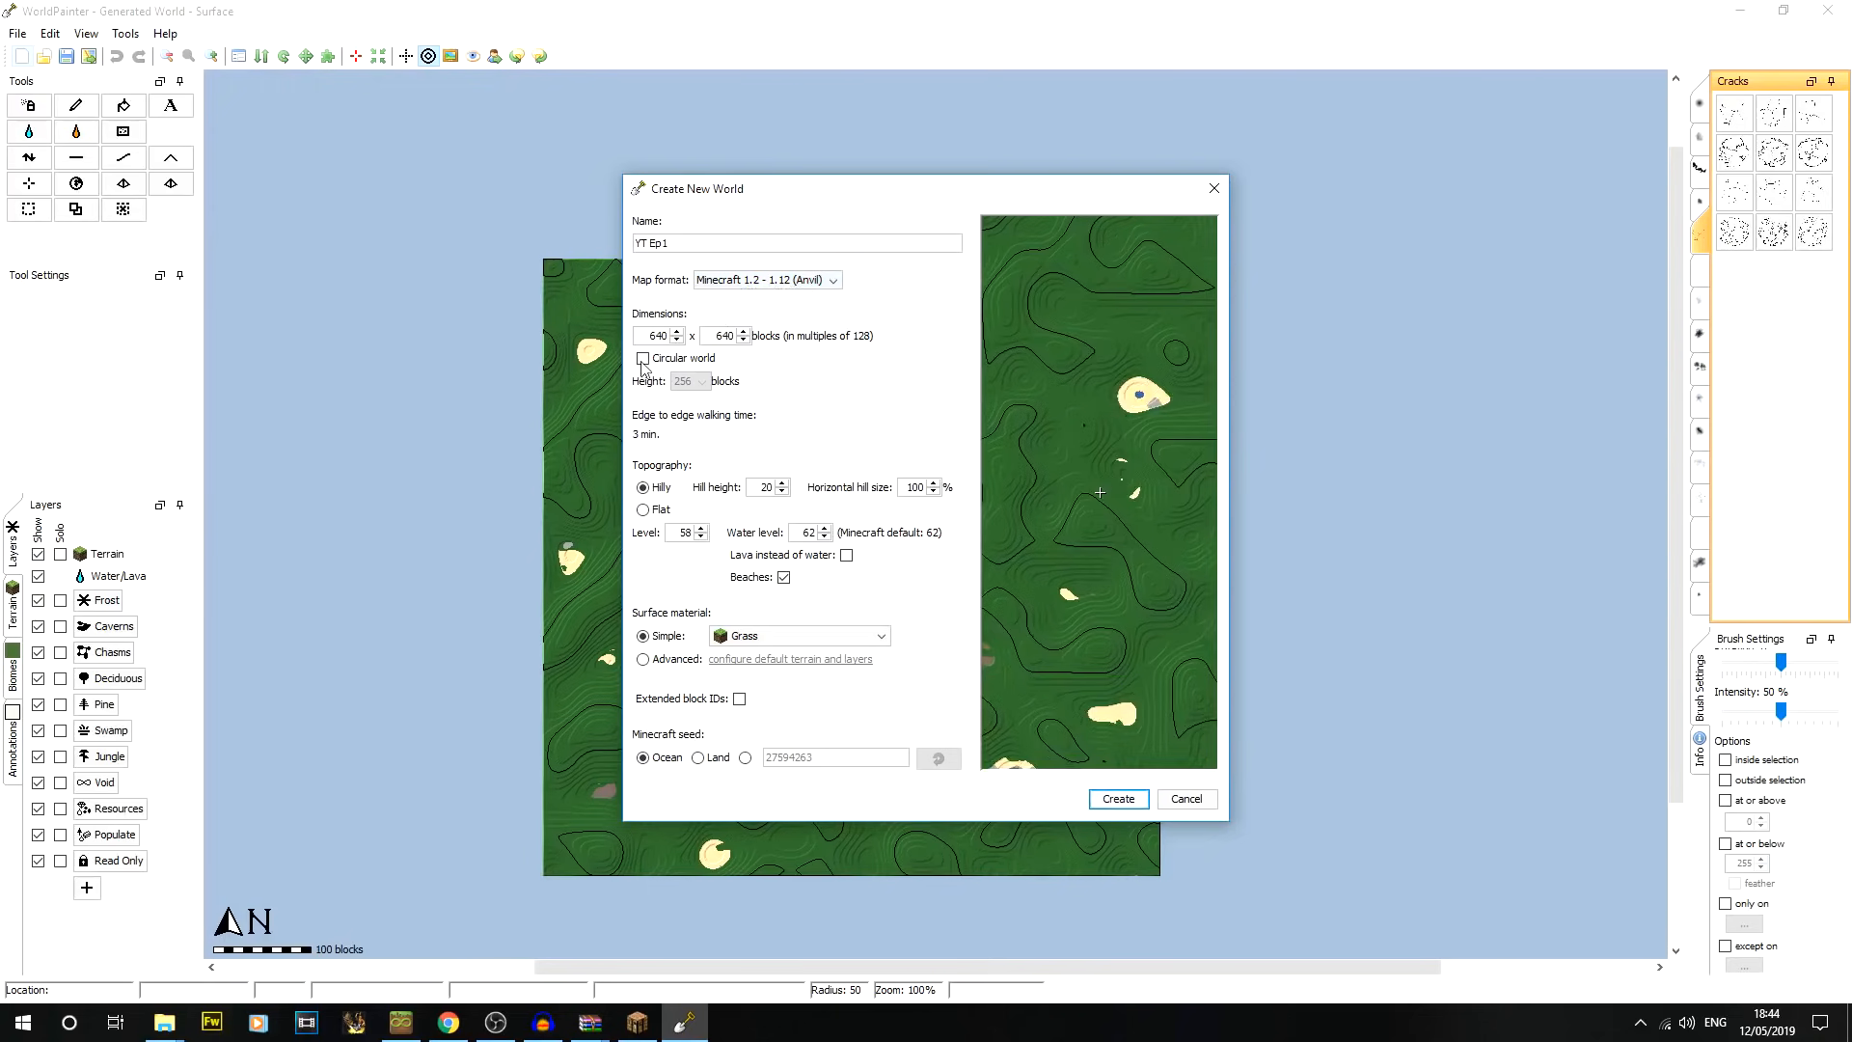
# Set the new world's dimensions to 1024 x 1024 blocks
pyautogui.doubleClick(658, 335)
pyautogui.write('1024')
pyautogui.click(740, 333)
pyautogui.doubleClick(721, 341)
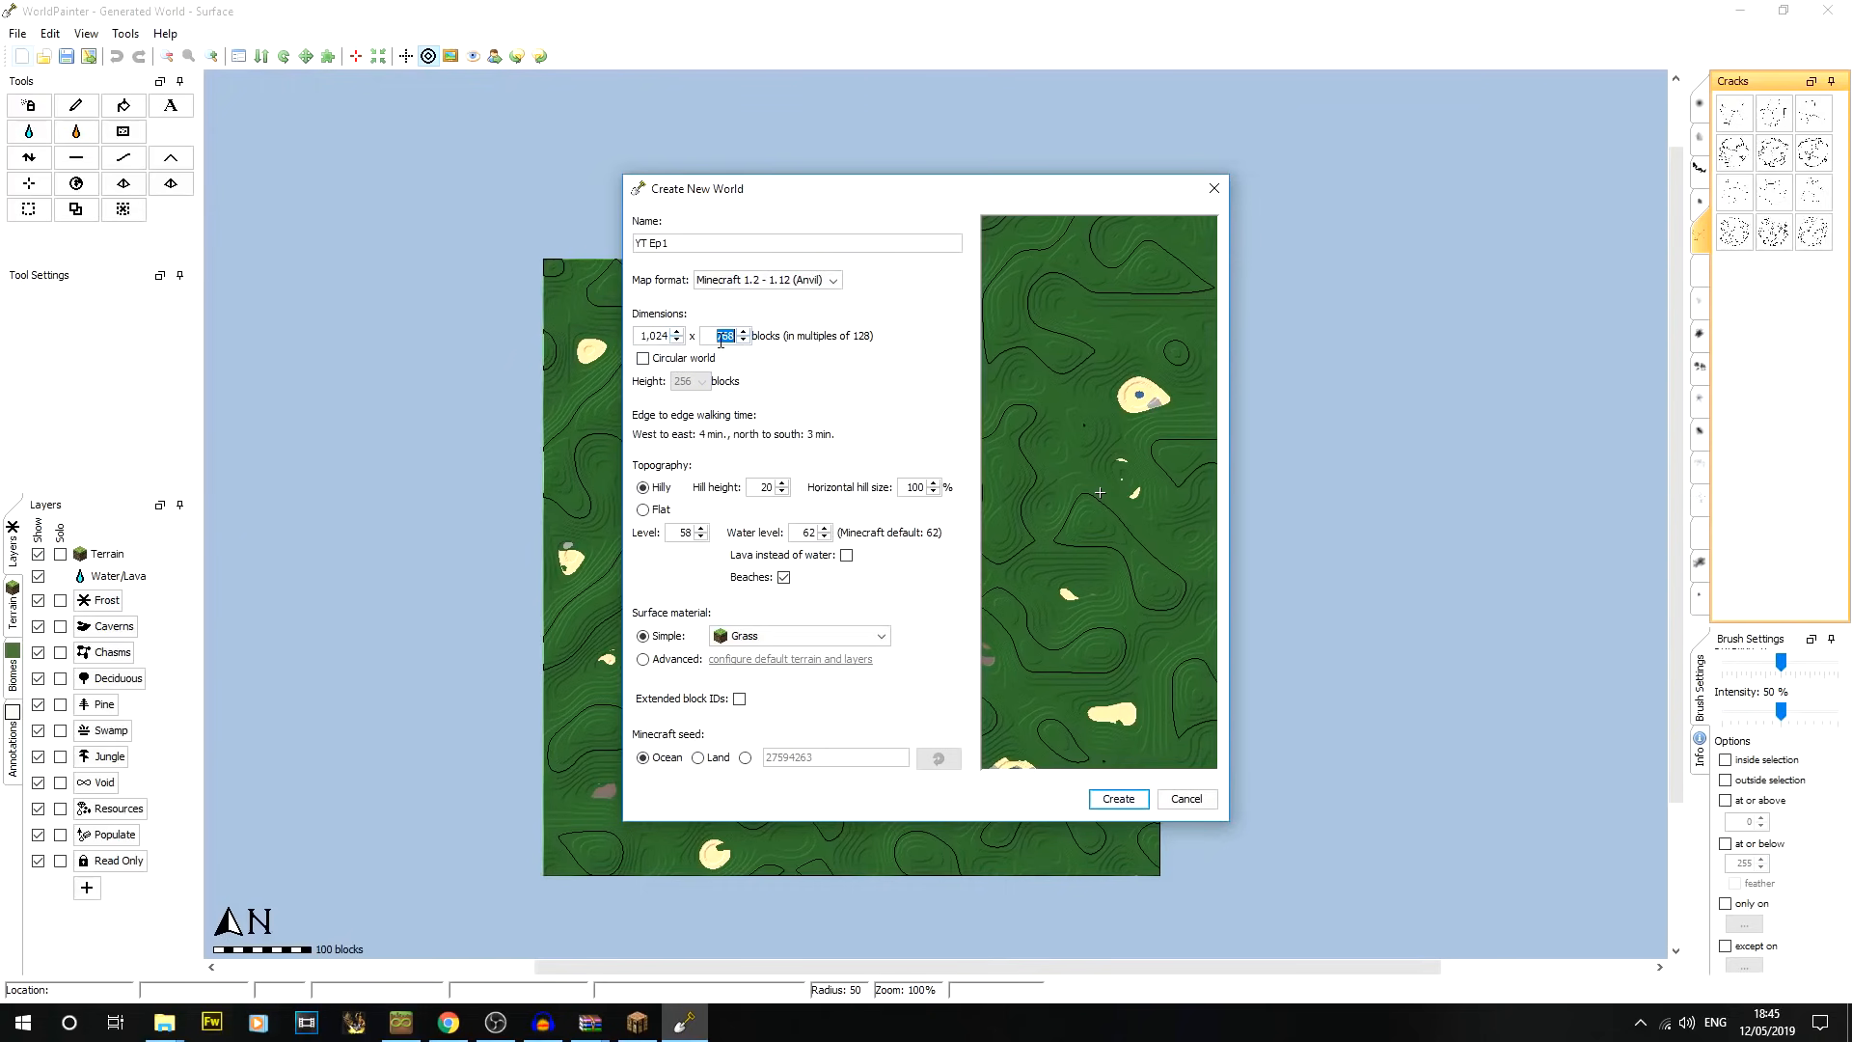
pyautogui.write('1024')
pyautogui.press('Return')
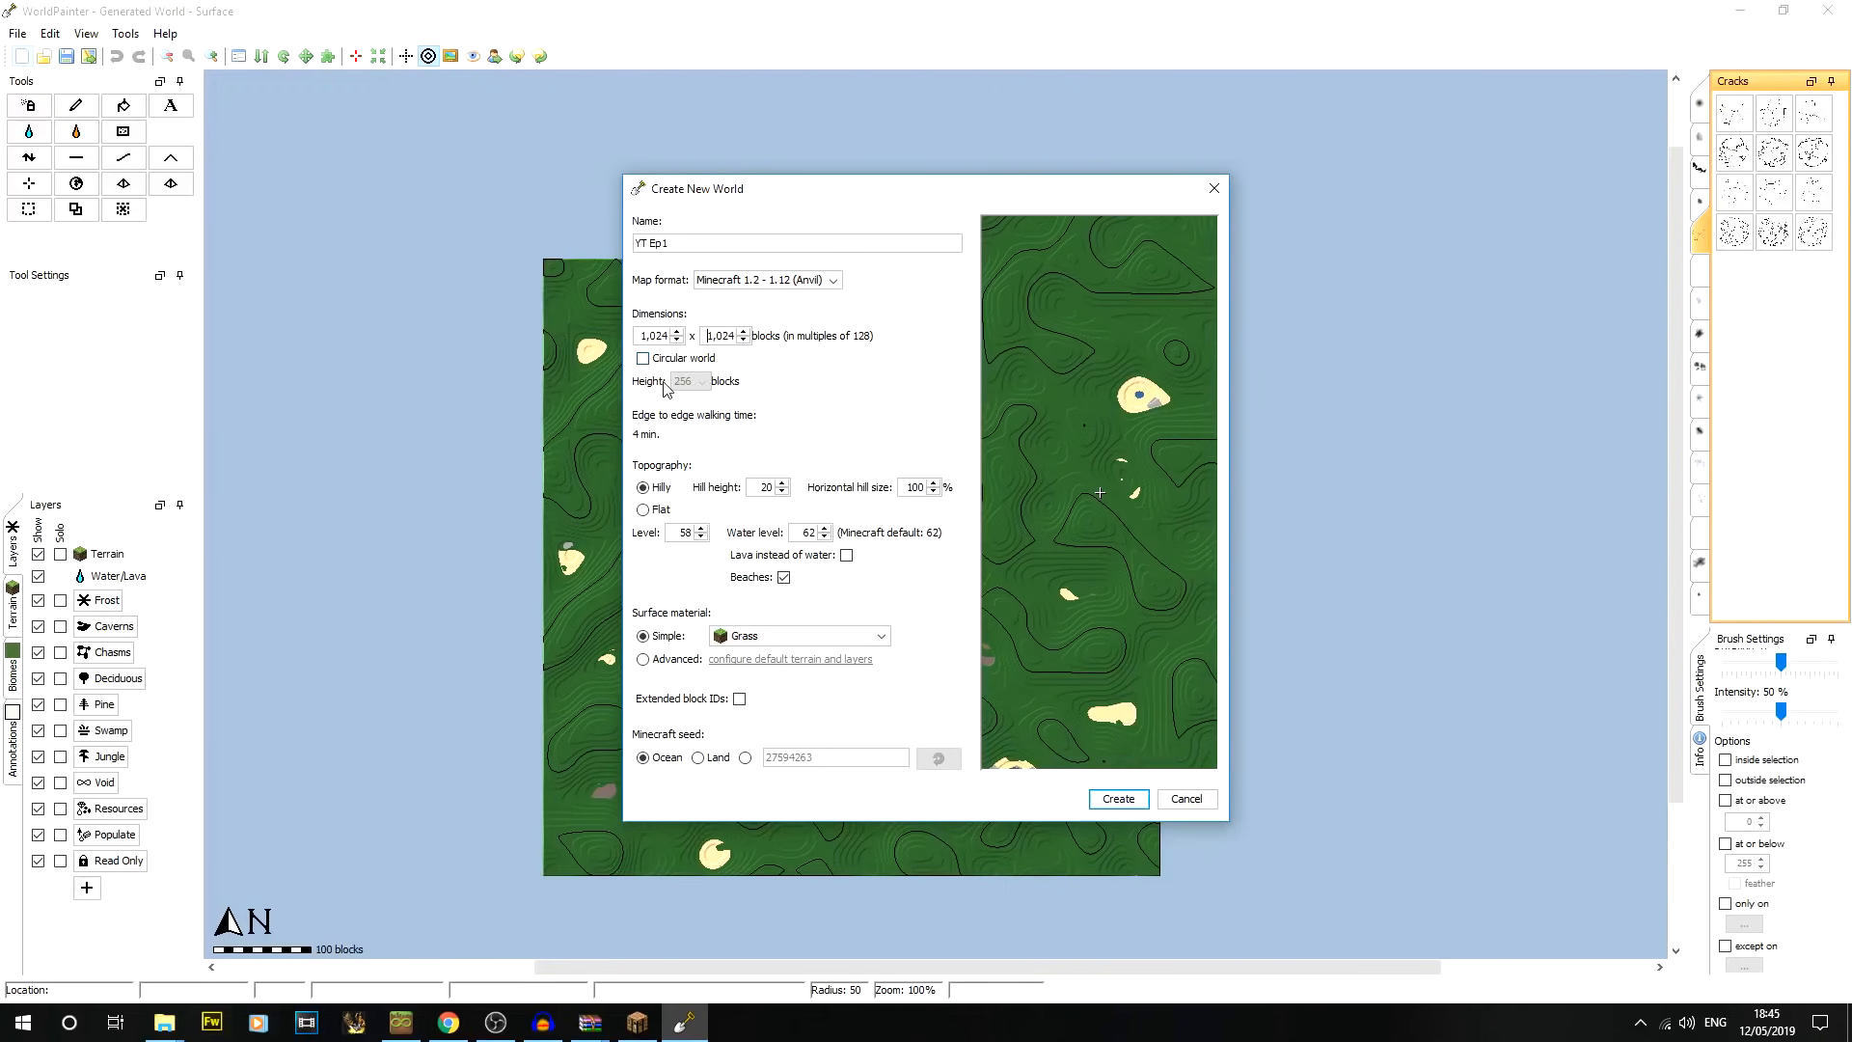
pyautogui.press('Tab')
# Try the Minecraft 1.1 (MCRegion) map format and return to Minecraft 1.2 - 1.12 (Anvil)
pyautogui.click(798, 279)
pyautogui.click(762, 313)
pyautogui.click(817, 282)
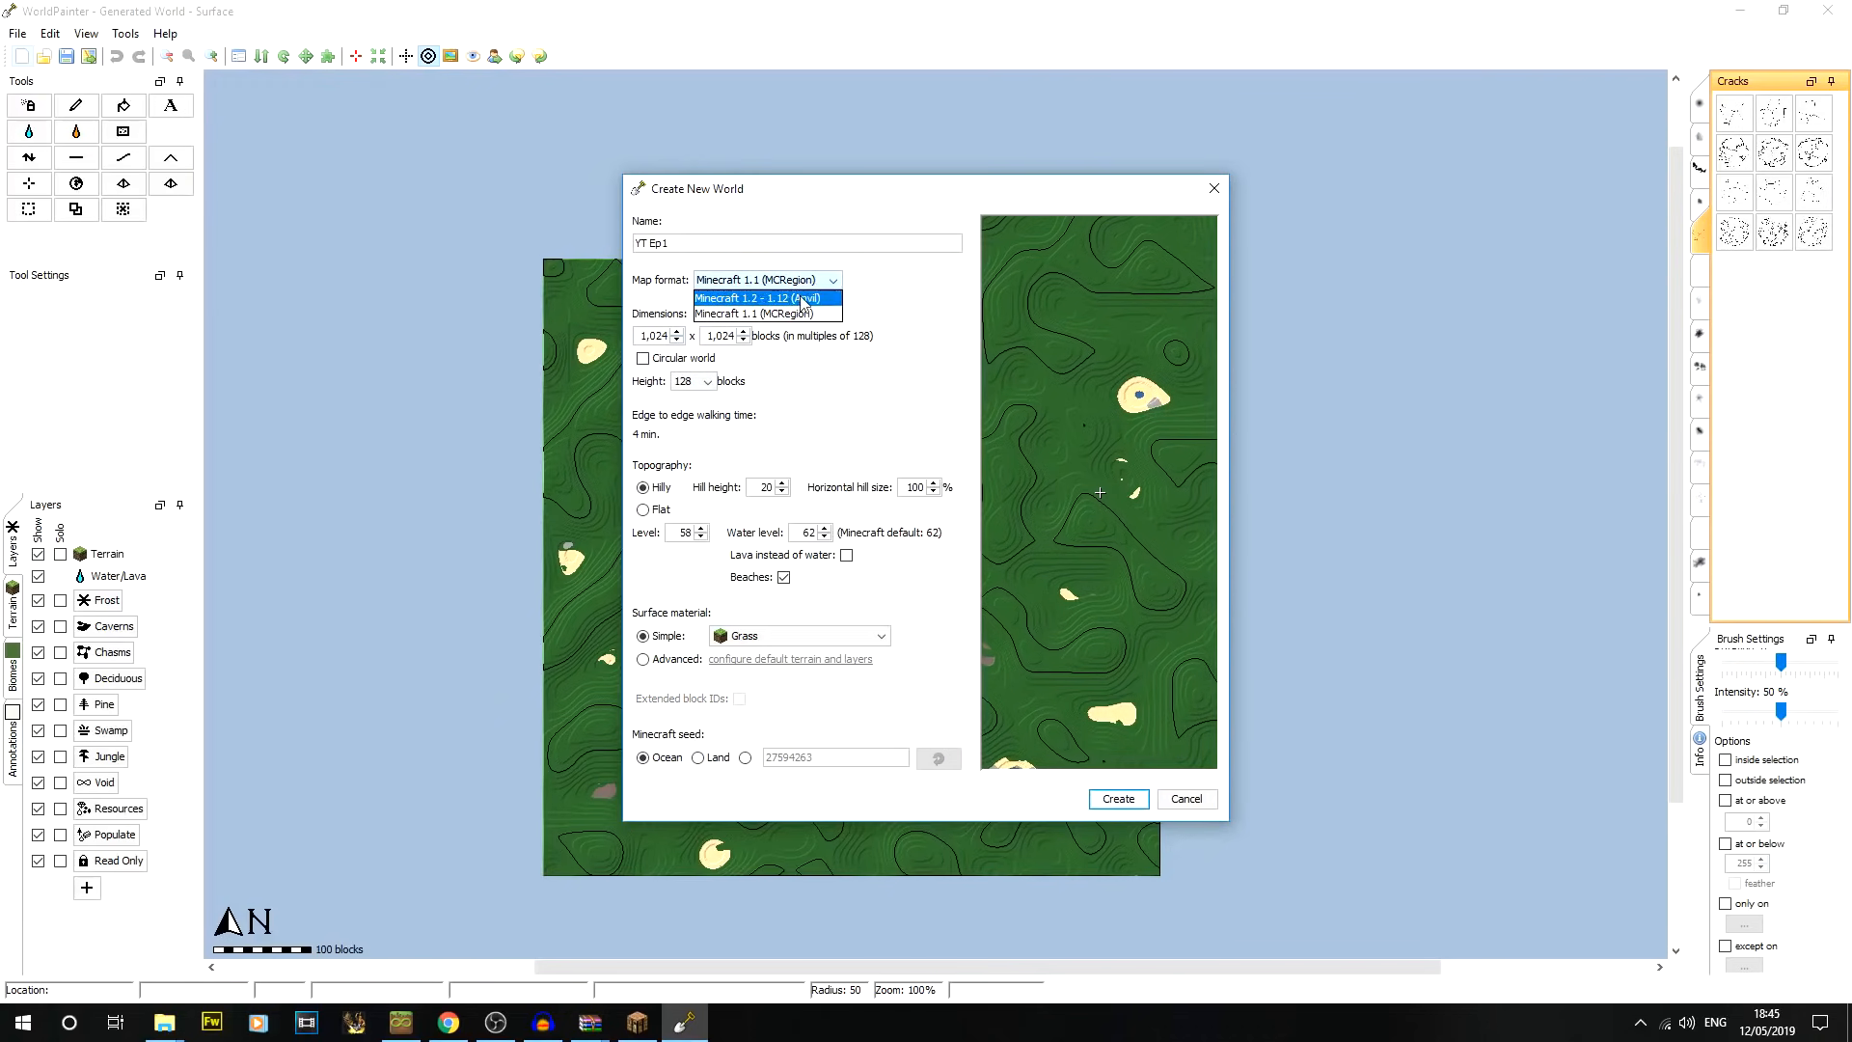
pyautogui.click(788, 298)
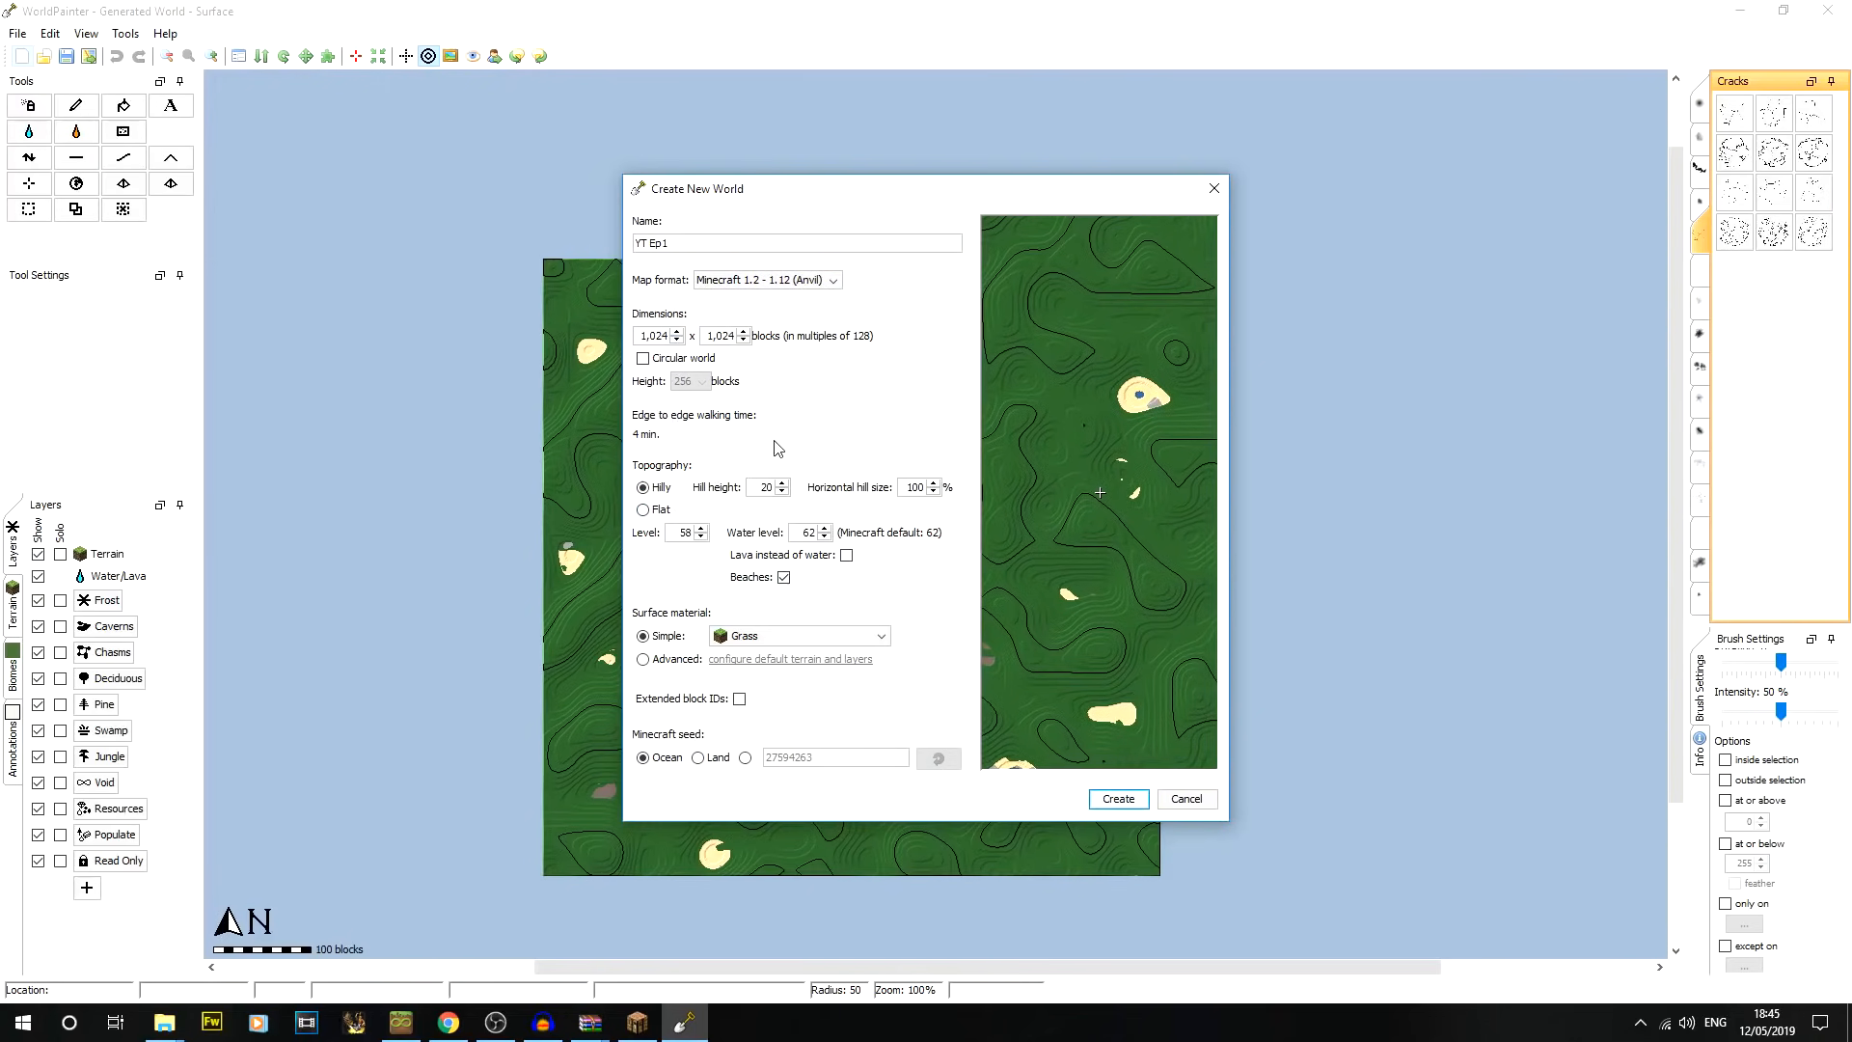
# Make the new world's topography flat with a level of 1 and a water level of 50
pyautogui.moveTo(844, 193); pyautogui.dragTo(745, 167)
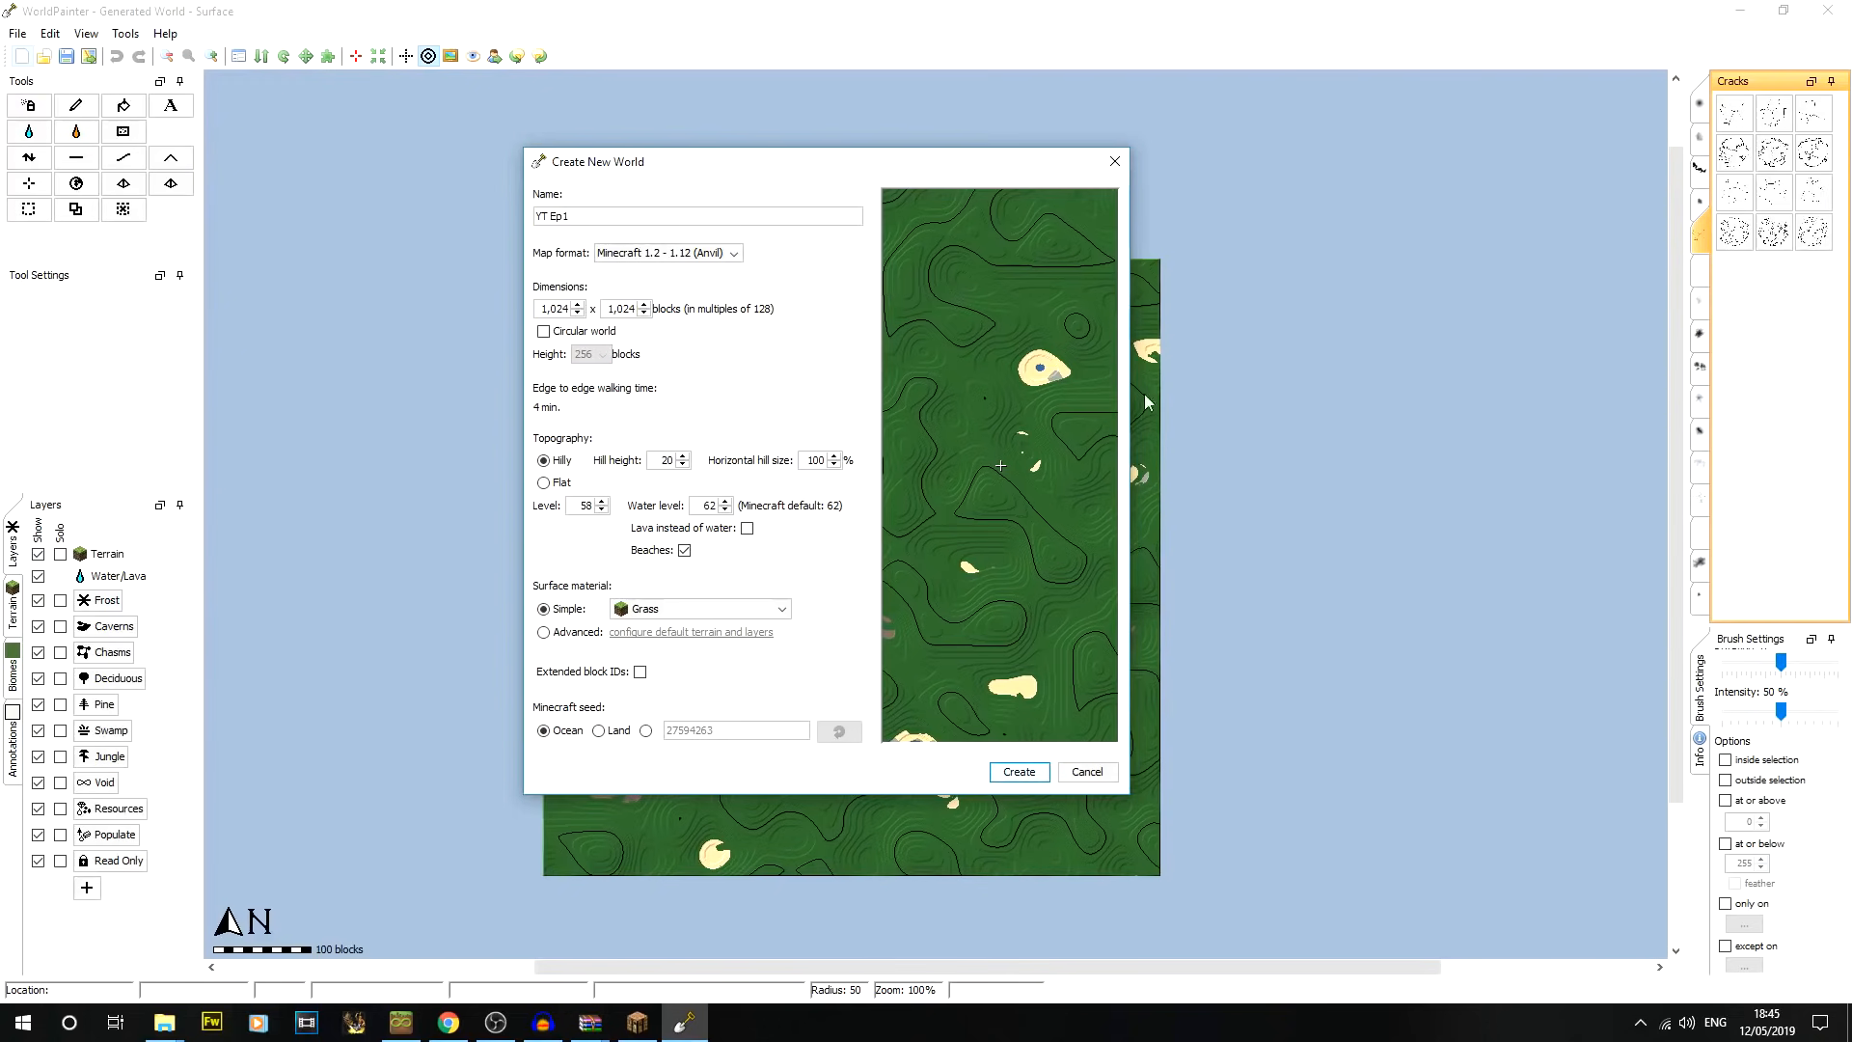
pyautogui.click(547, 482)
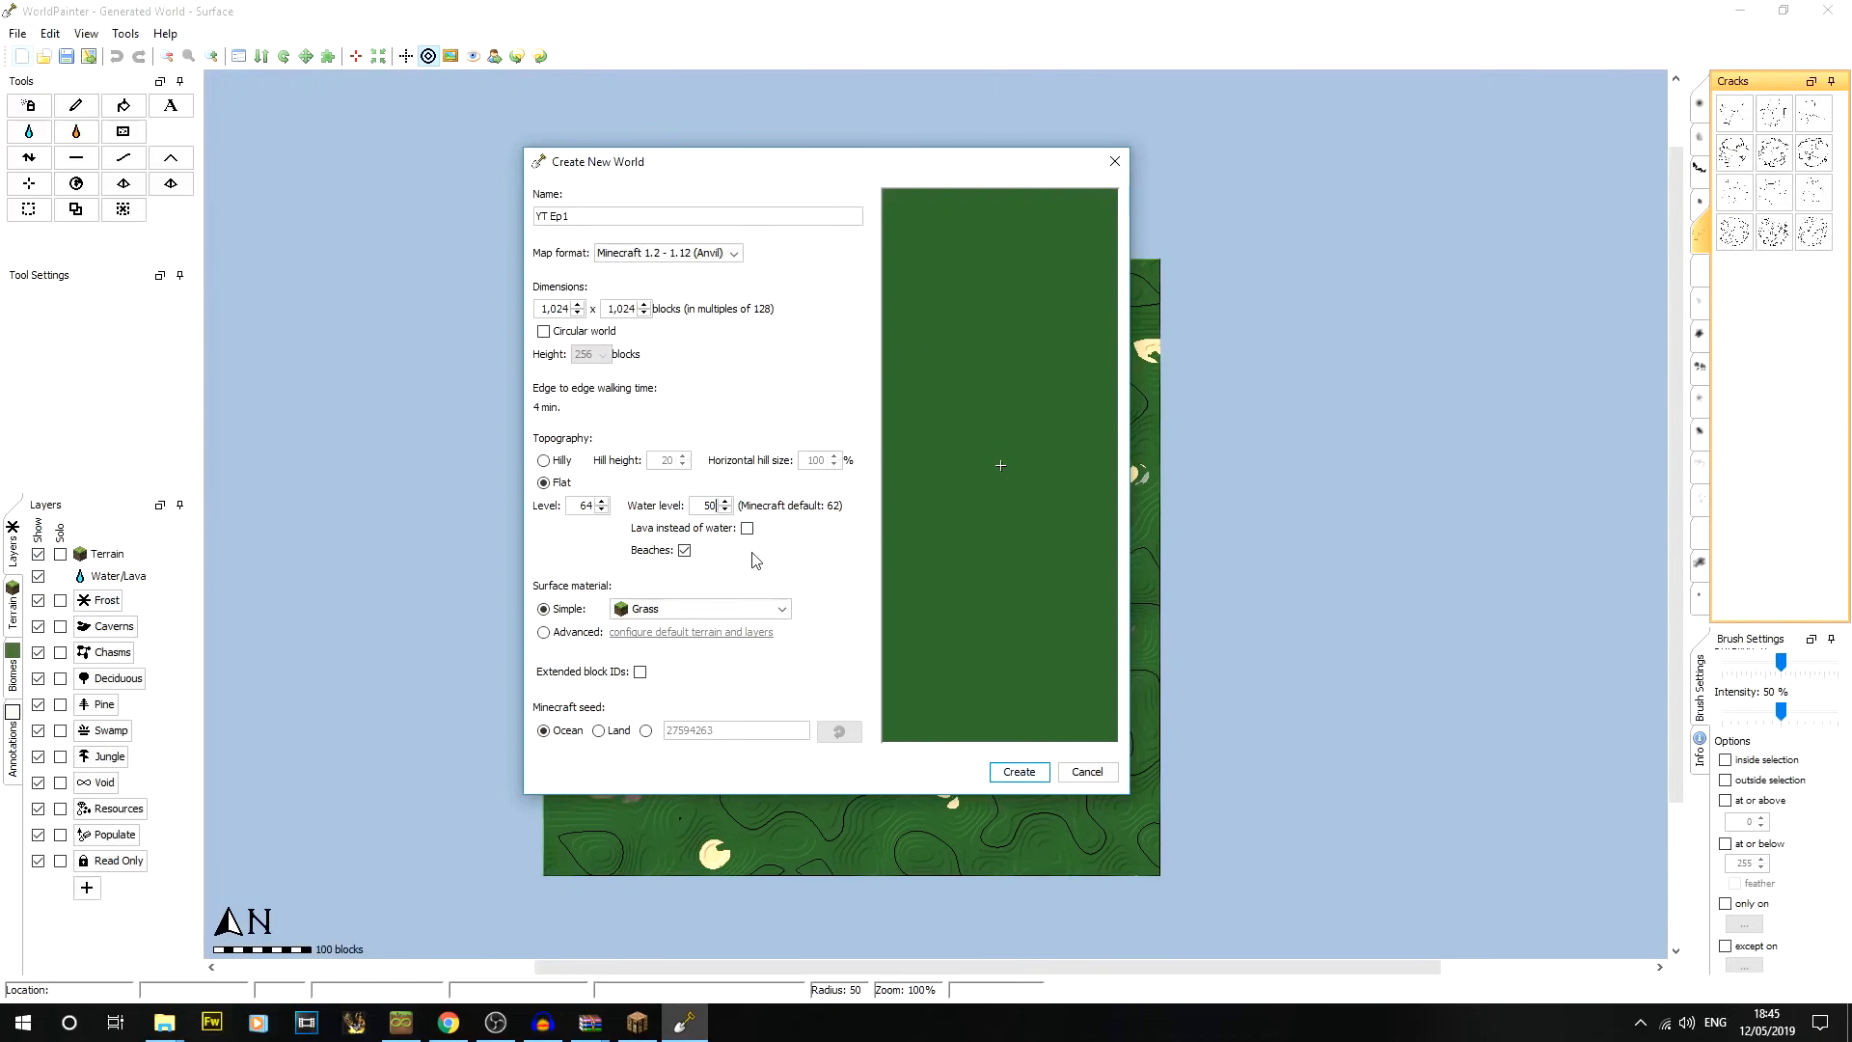
pyautogui.doubleClick(585, 506)
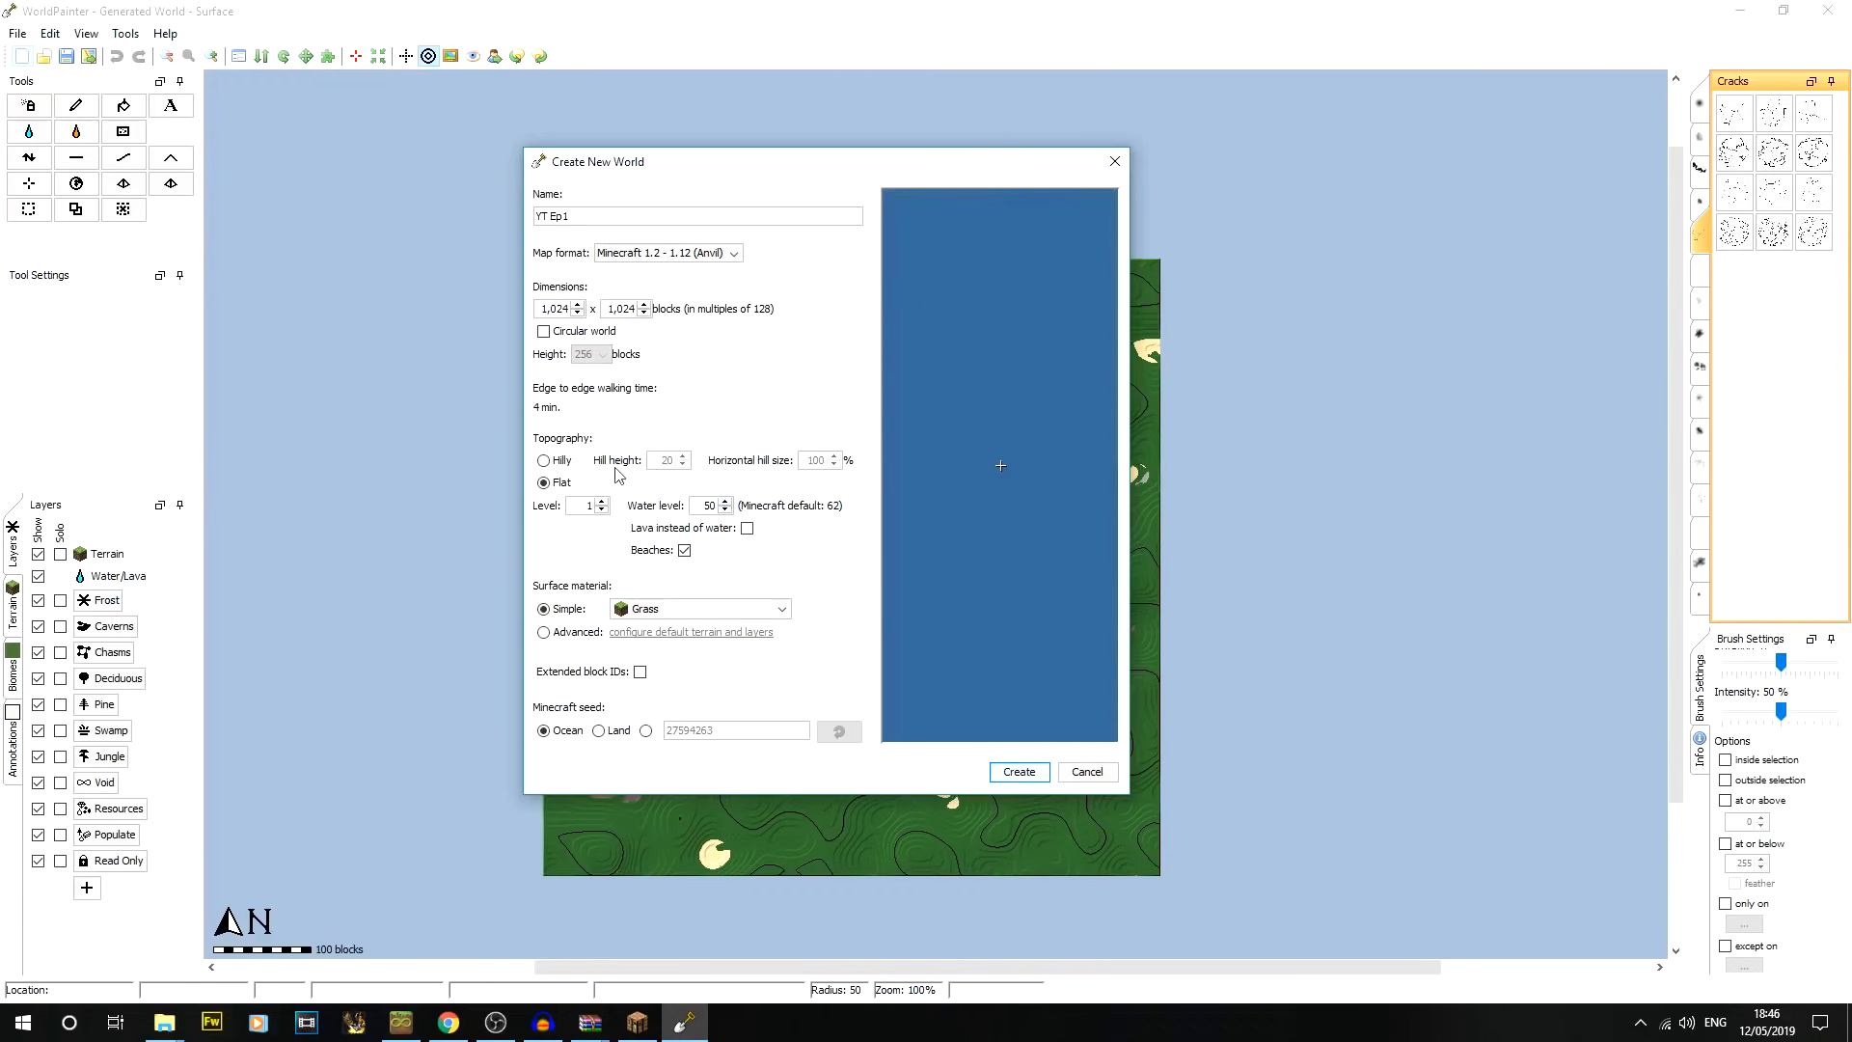
# Try the lava instead of water and beaches options, restoring each to its original setting
pyautogui.click(747, 529)
pyautogui.click(747, 529)
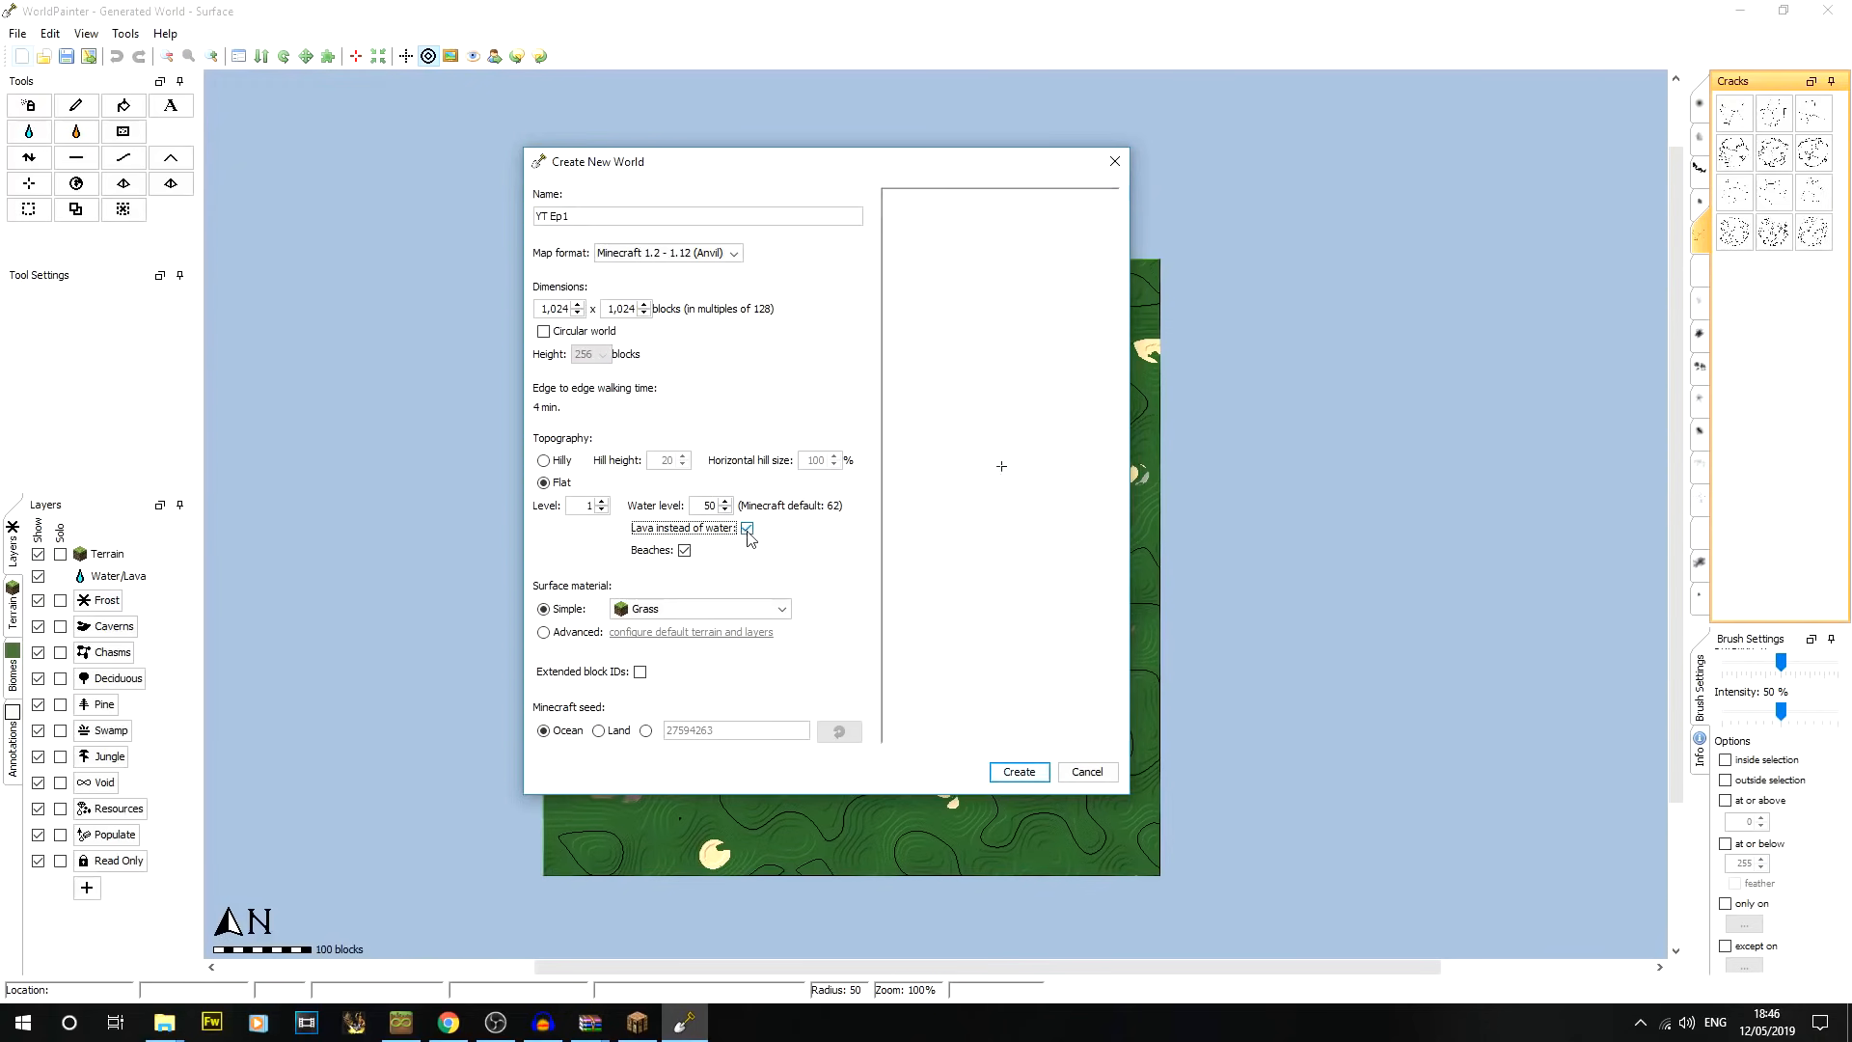
pyautogui.click(684, 552)
pyautogui.click(685, 553)
# Set the flat terrain level to 51 and look around the terrain preview
pyautogui.click(602, 501)
pyautogui.click(601, 501)
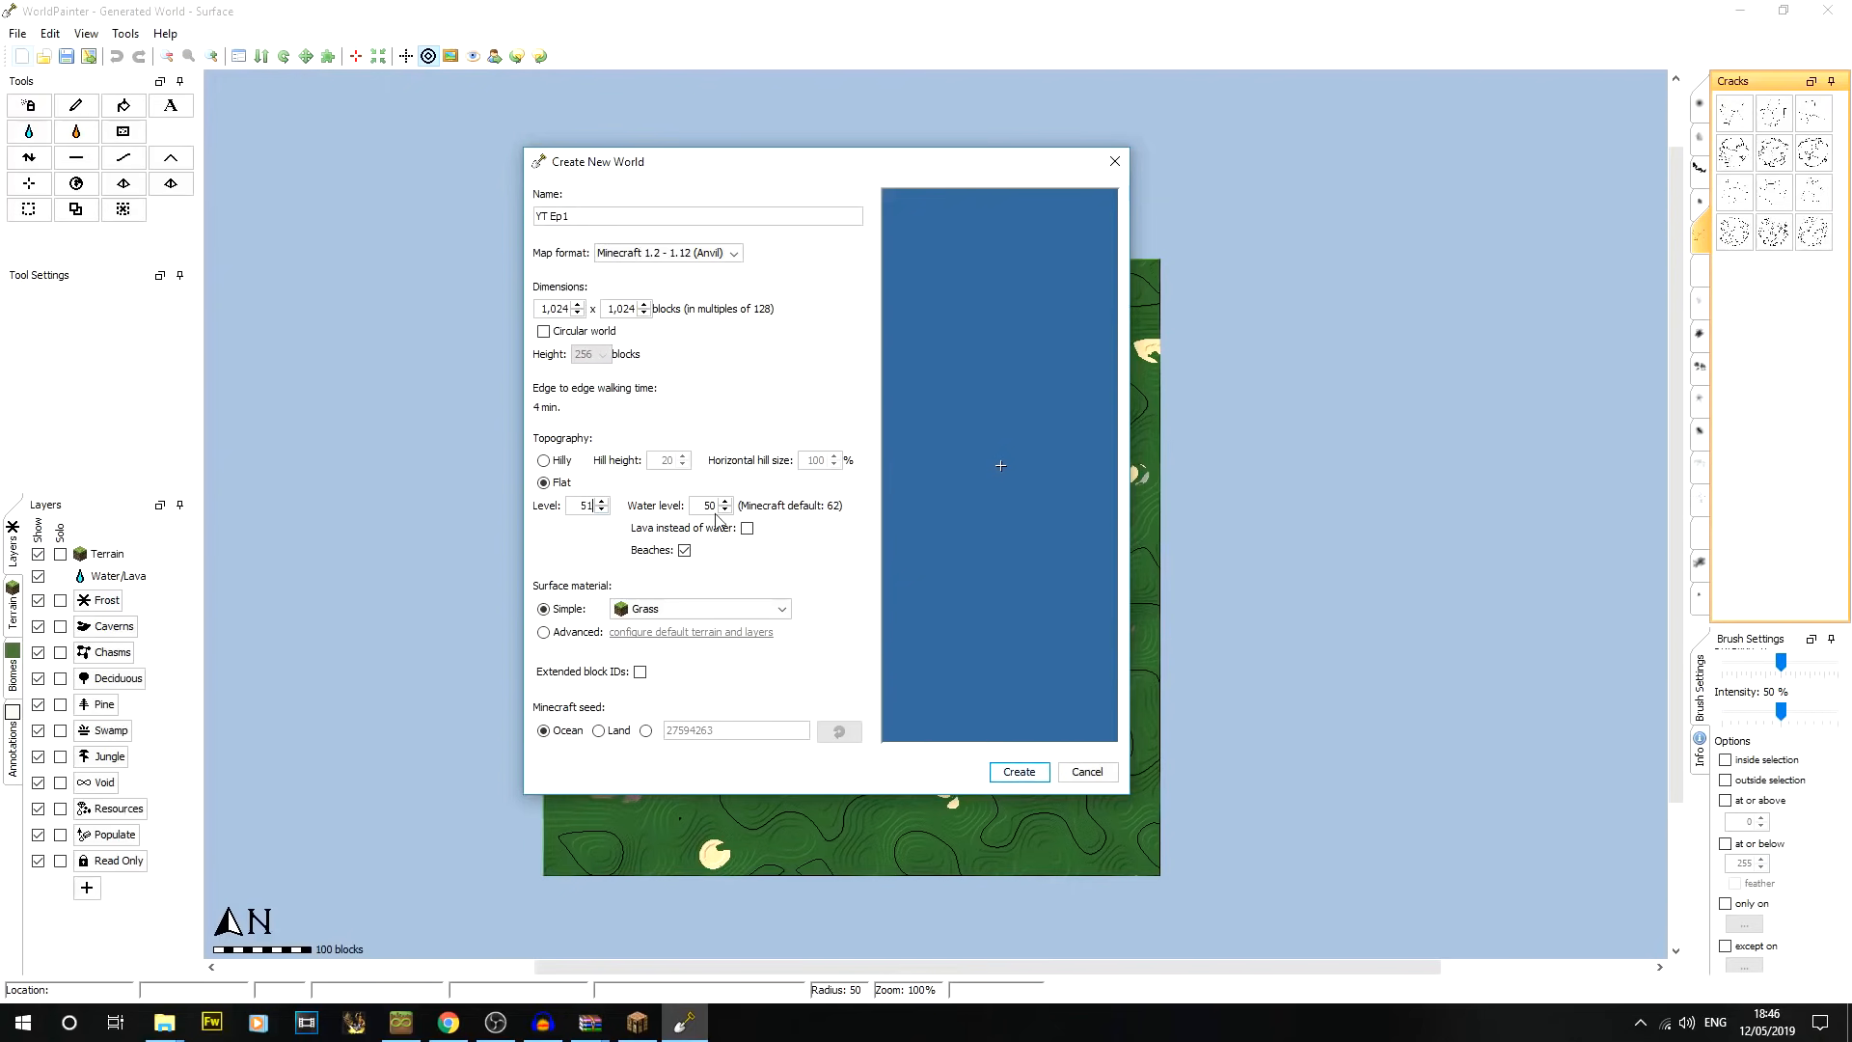
pyautogui.press('Tab')
pyautogui.moveTo(1062, 423); pyautogui.dragTo(1082, 478)
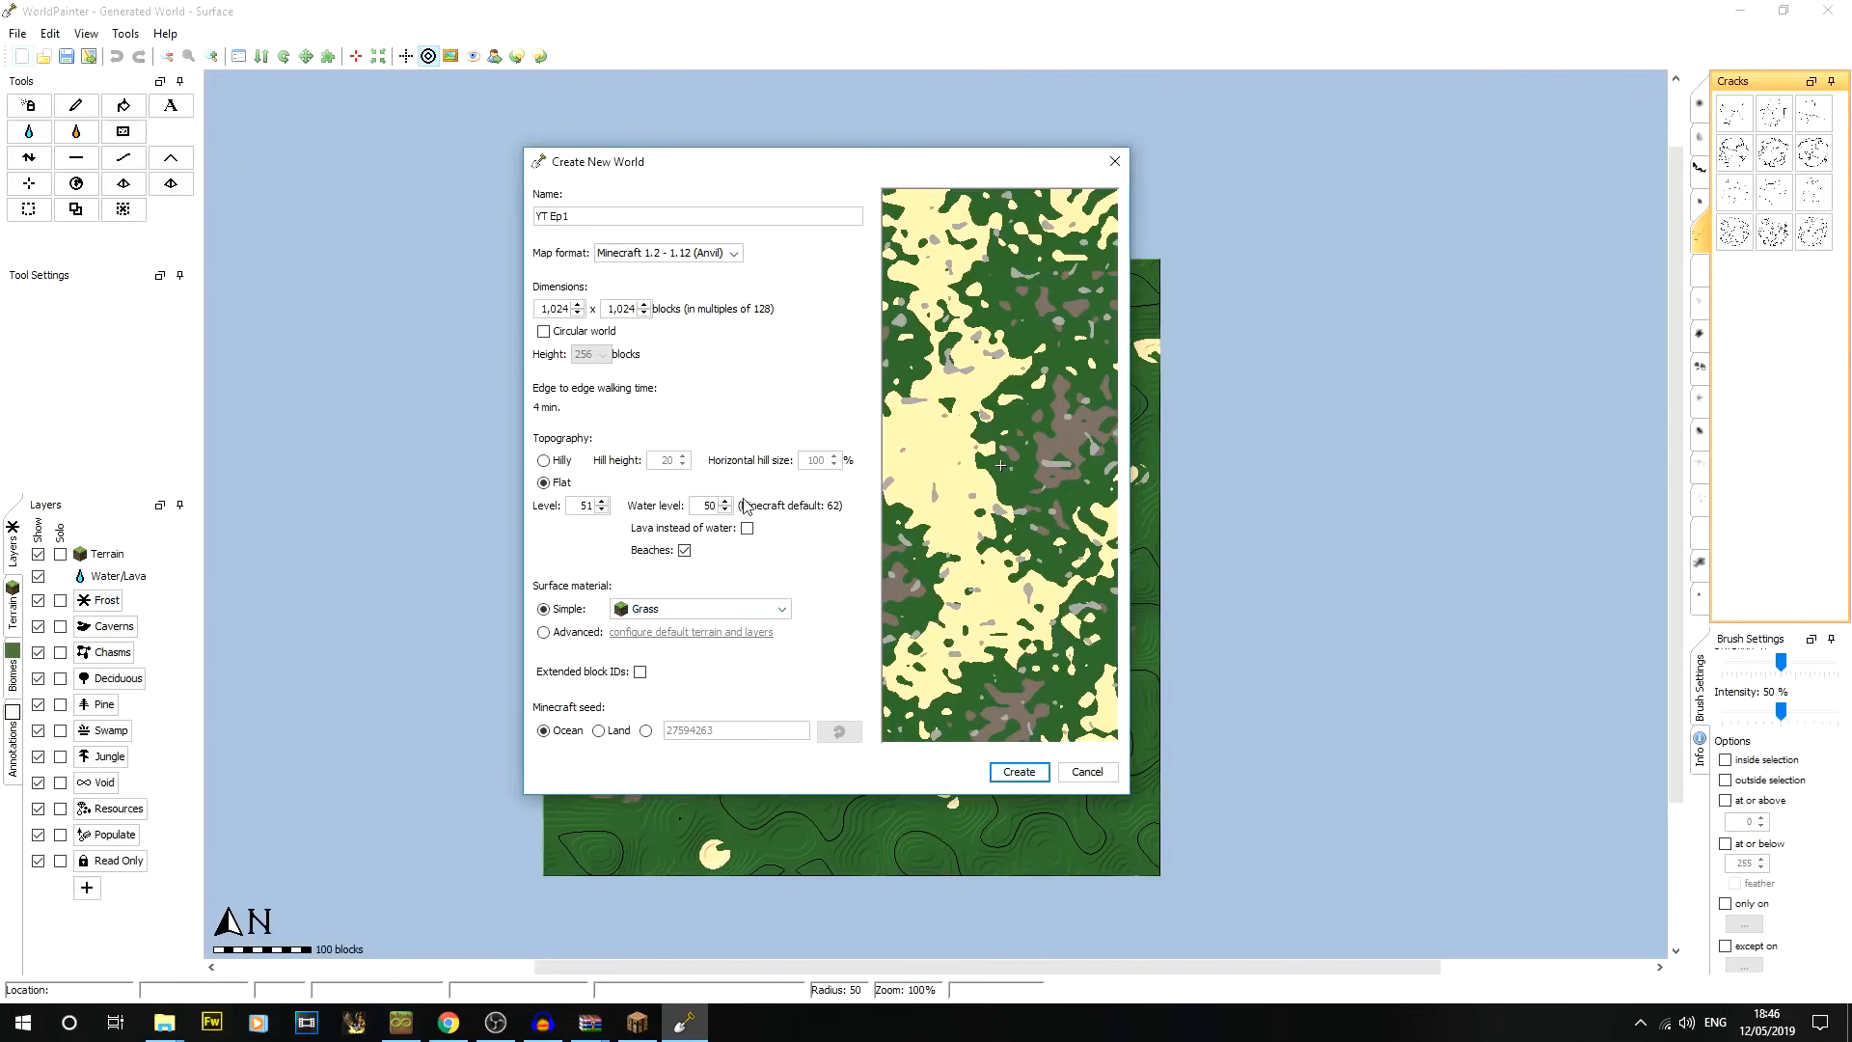
pyautogui.moveTo(986, 386); pyautogui.dragTo(913, 492)
# Try a hilly topography with a terrain level of 49
pyautogui.click(562, 460)
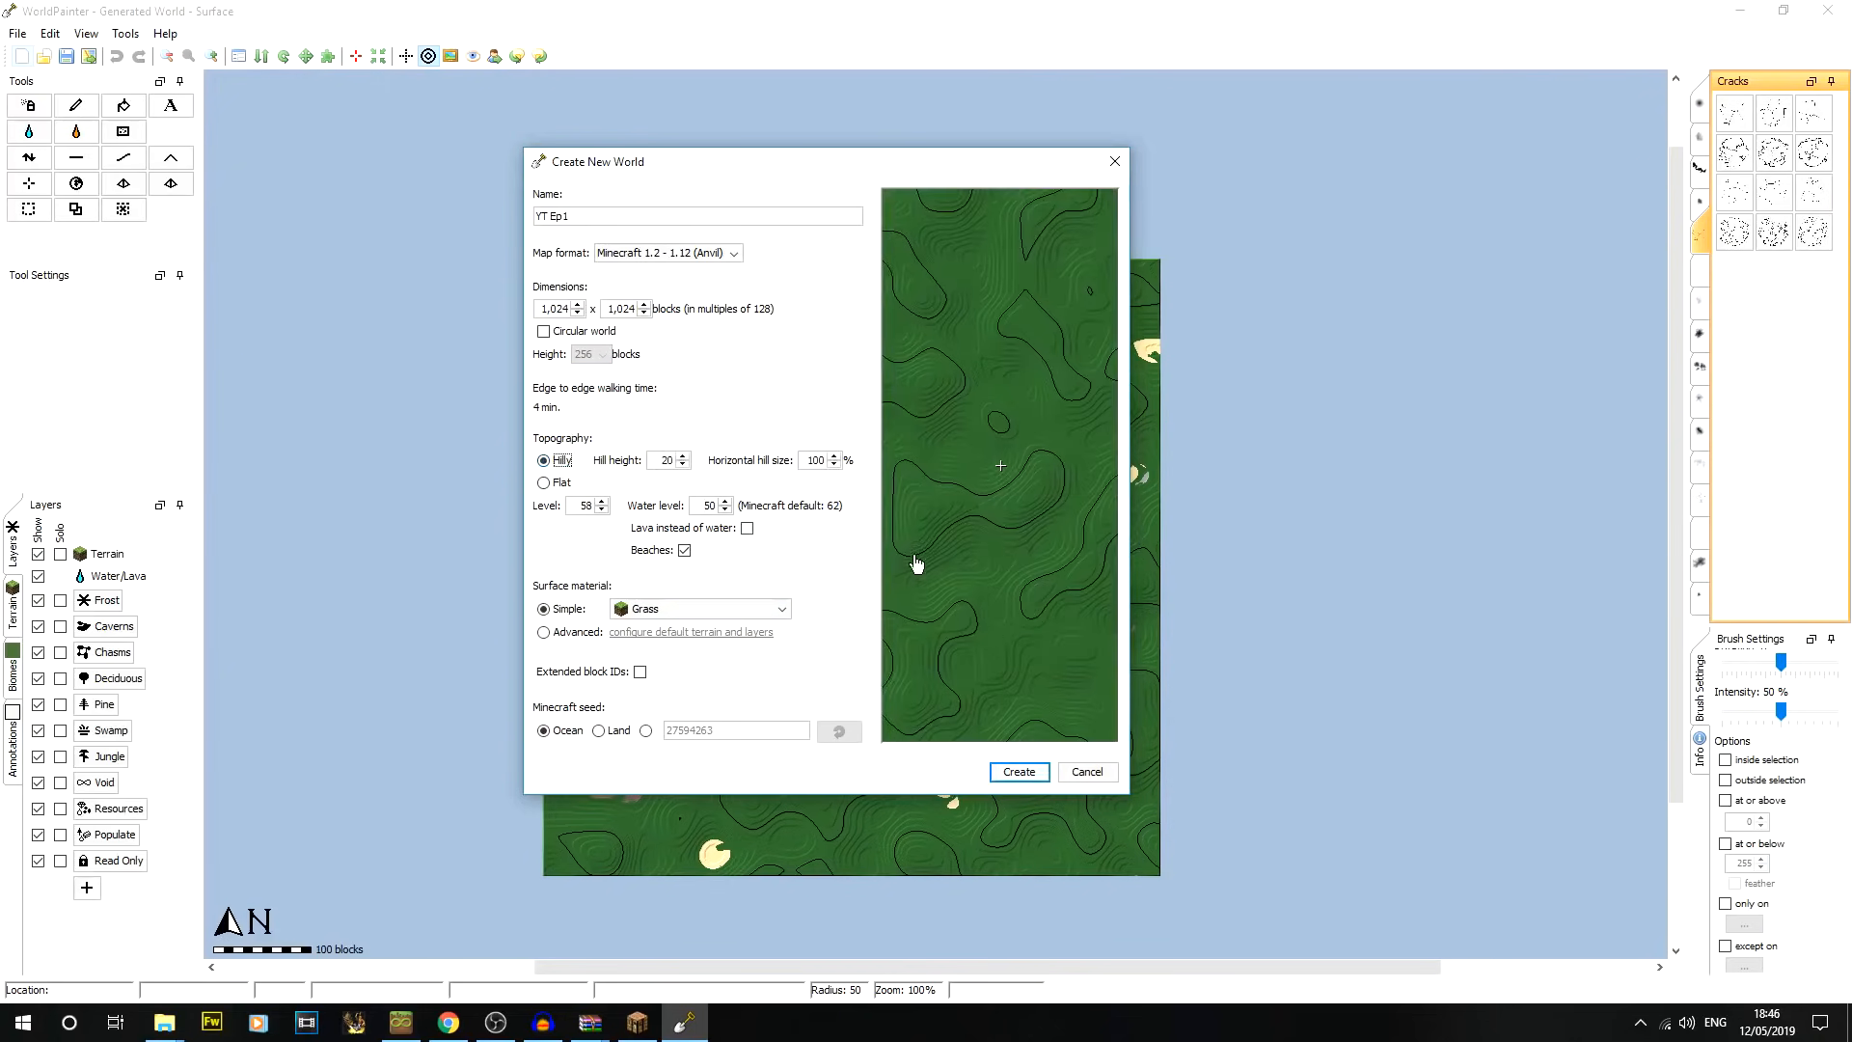
pyautogui.doubleClick(584, 505)
pyautogui.write('49')
pyautogui.click(695, 507)
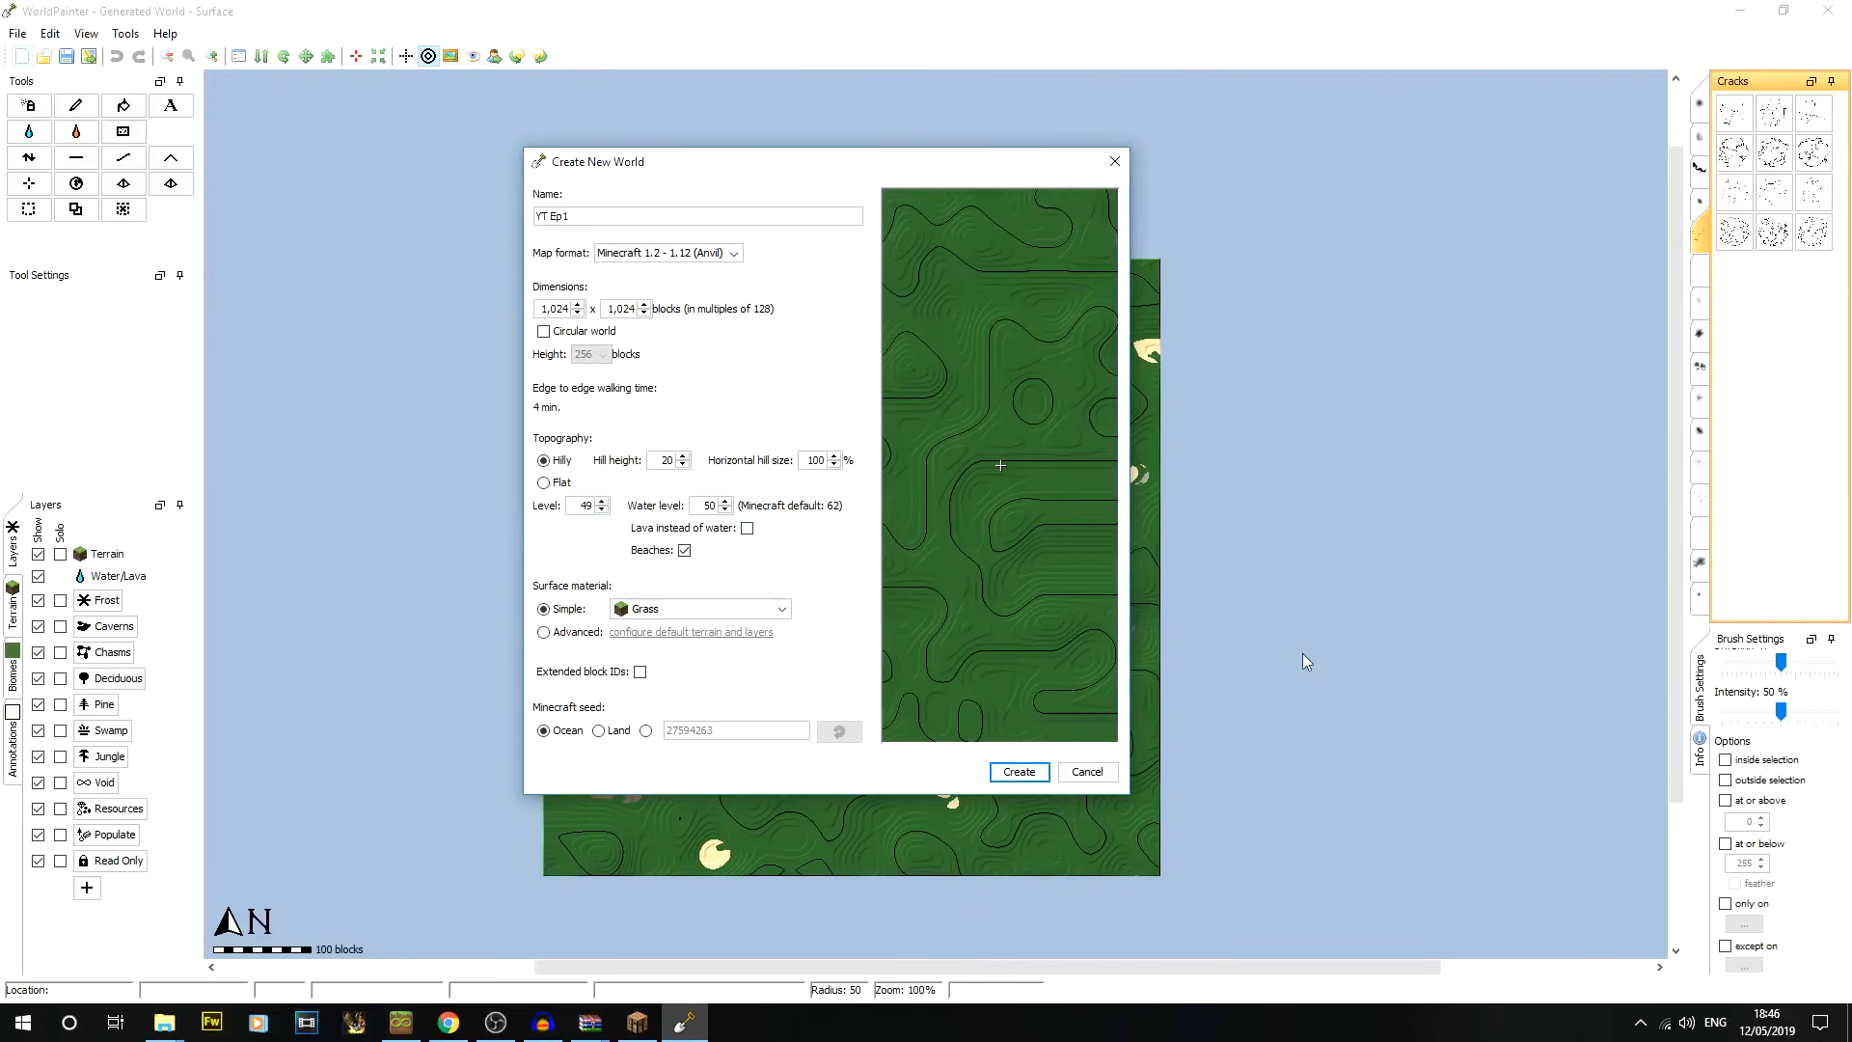
# Lower the hilly terrain level to 43 and look around the preview
pyautogui.click(603, 512)
pyautogui.click(603, 511)
pyautogui.click(602, 511)
pyautogui.click(602, 511)
pyautogui.click(603, 511)
pyautogui.click(603, 512)
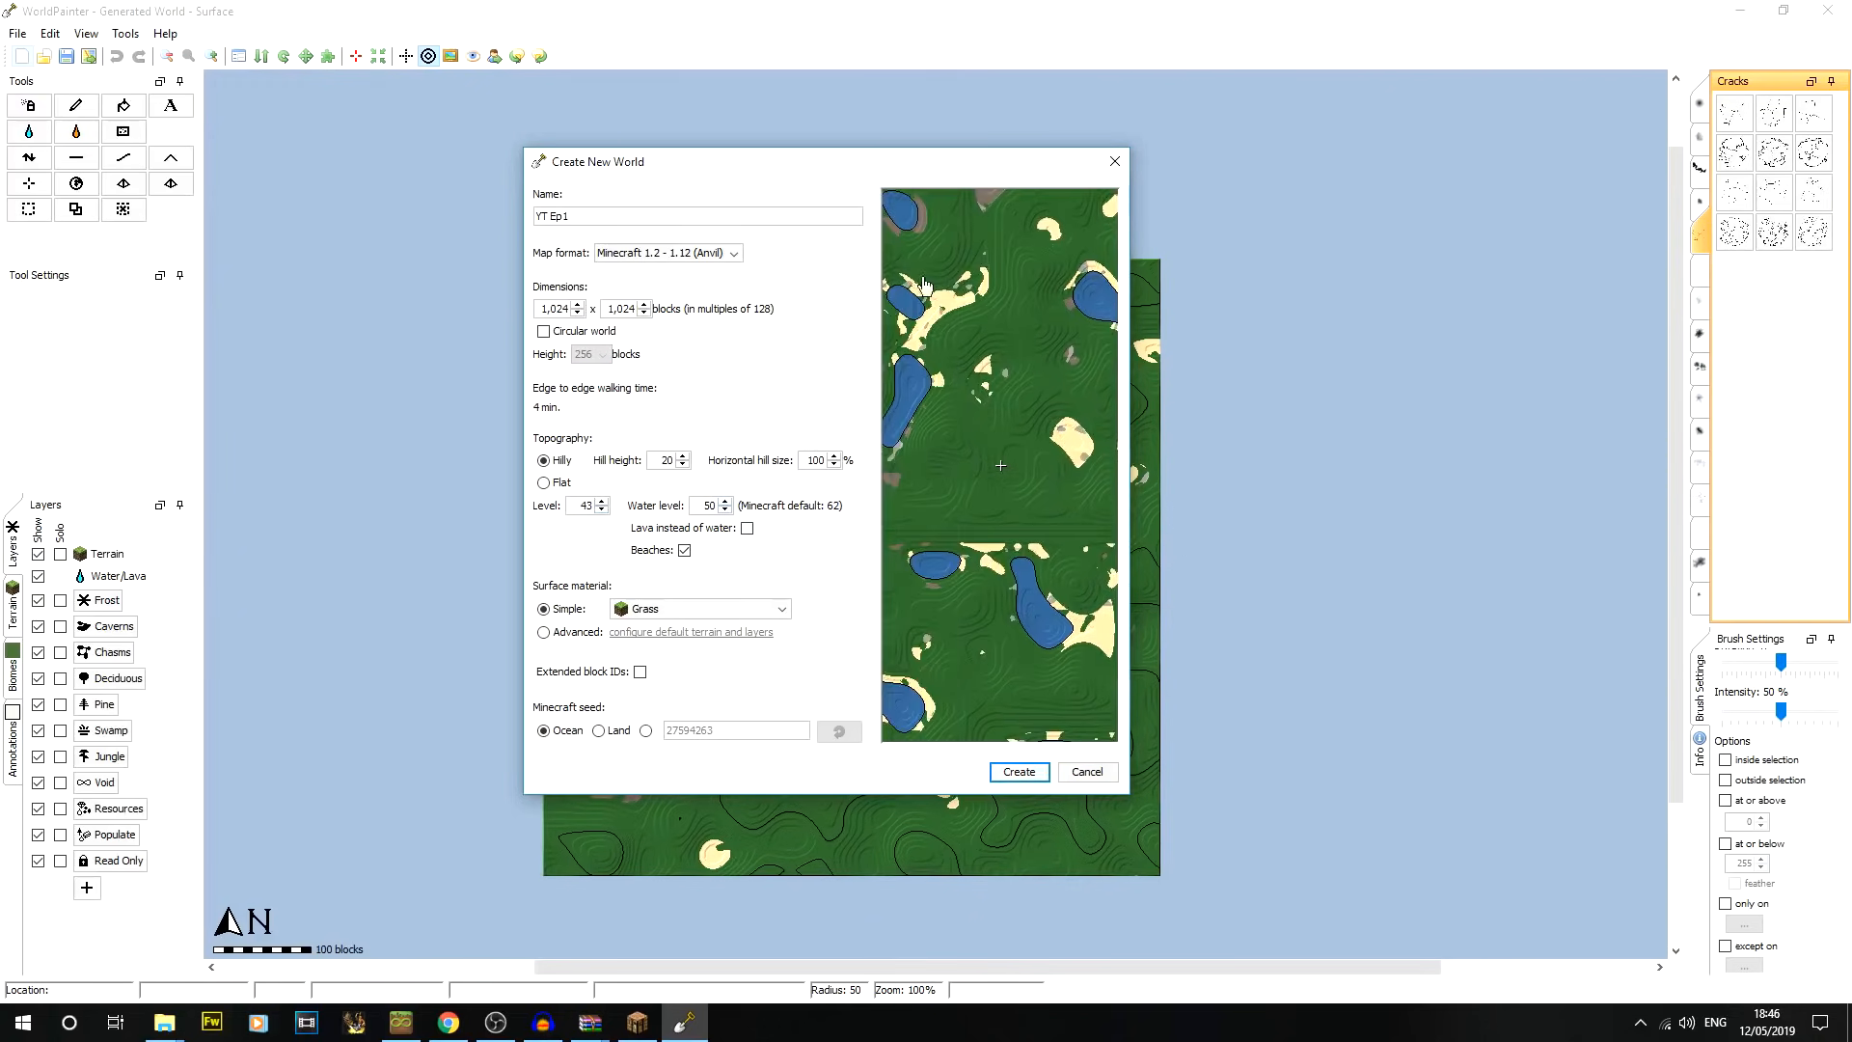
pyautogui.moveTo(1040, 593); pyautogui.dragTo(882, 408)
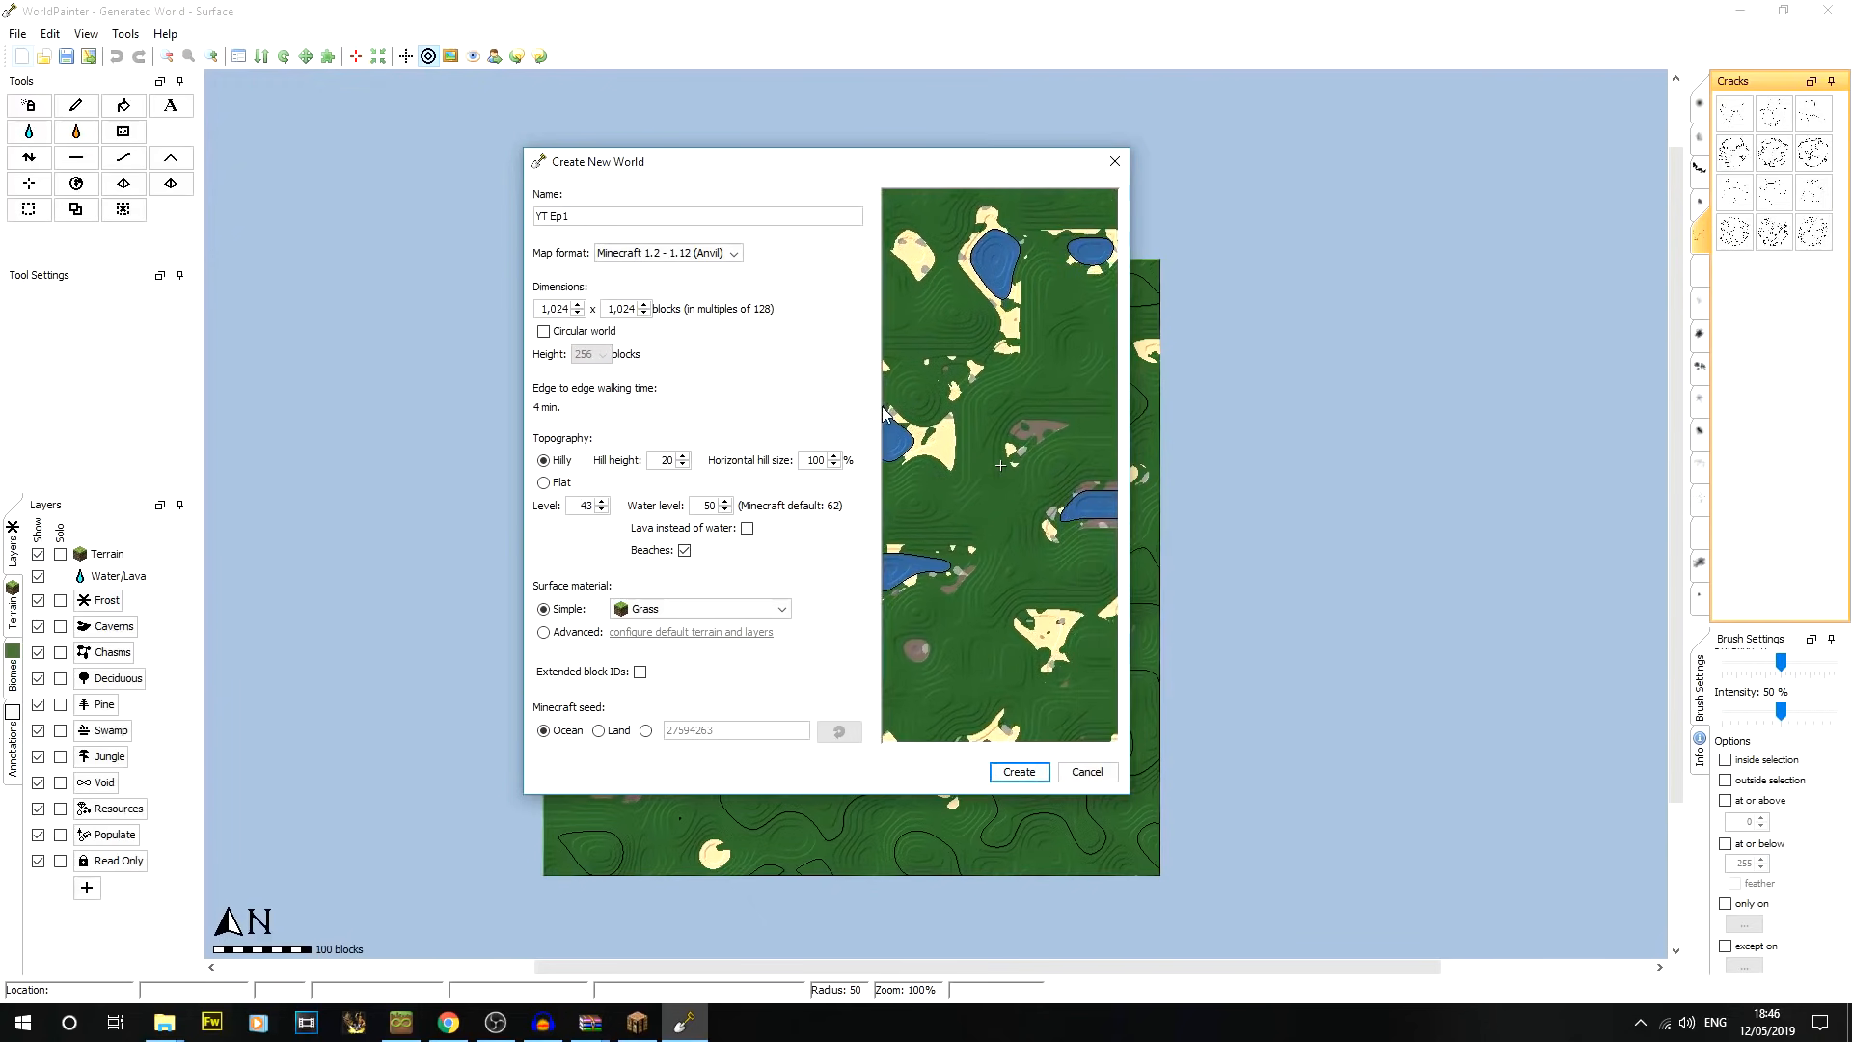
# Return the topography to flat with a level of 1 and turn off beaches
pyautogui.click(544, 482)
pyautogui.doubleClick(583, 505)
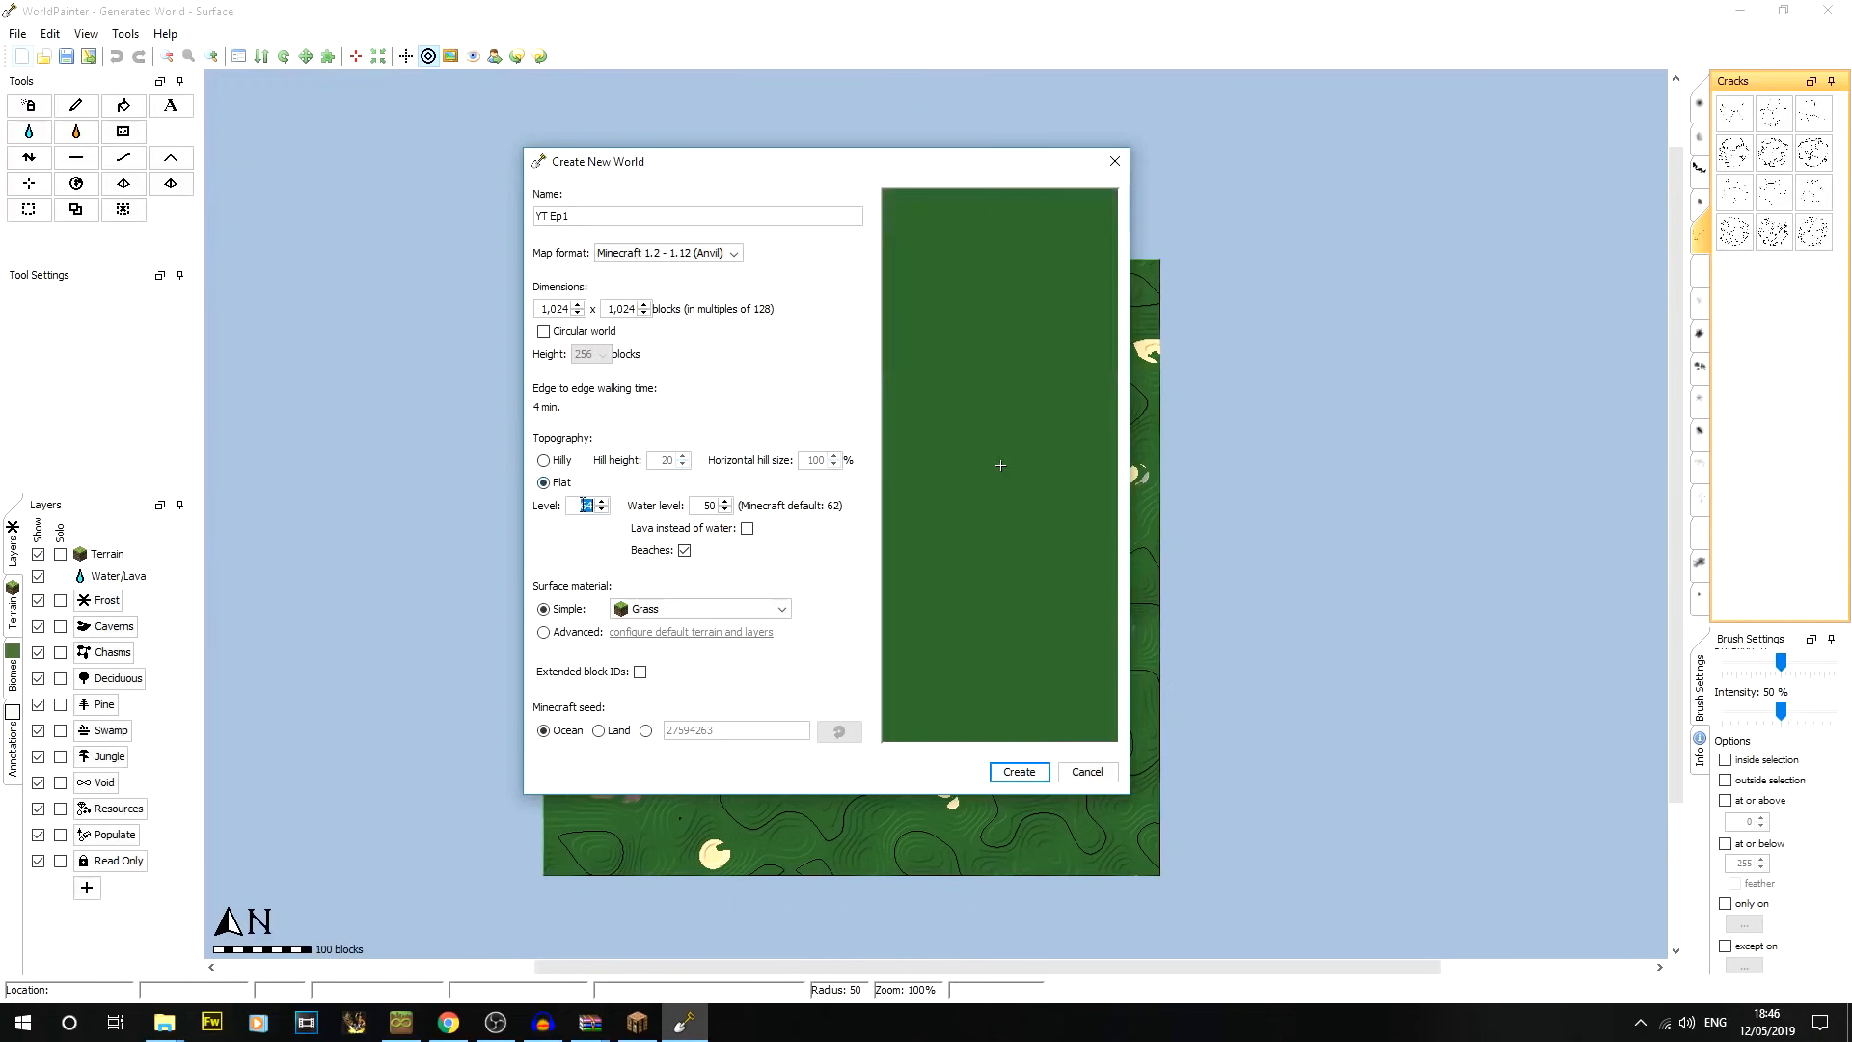
pyautogui.click(684, 549)
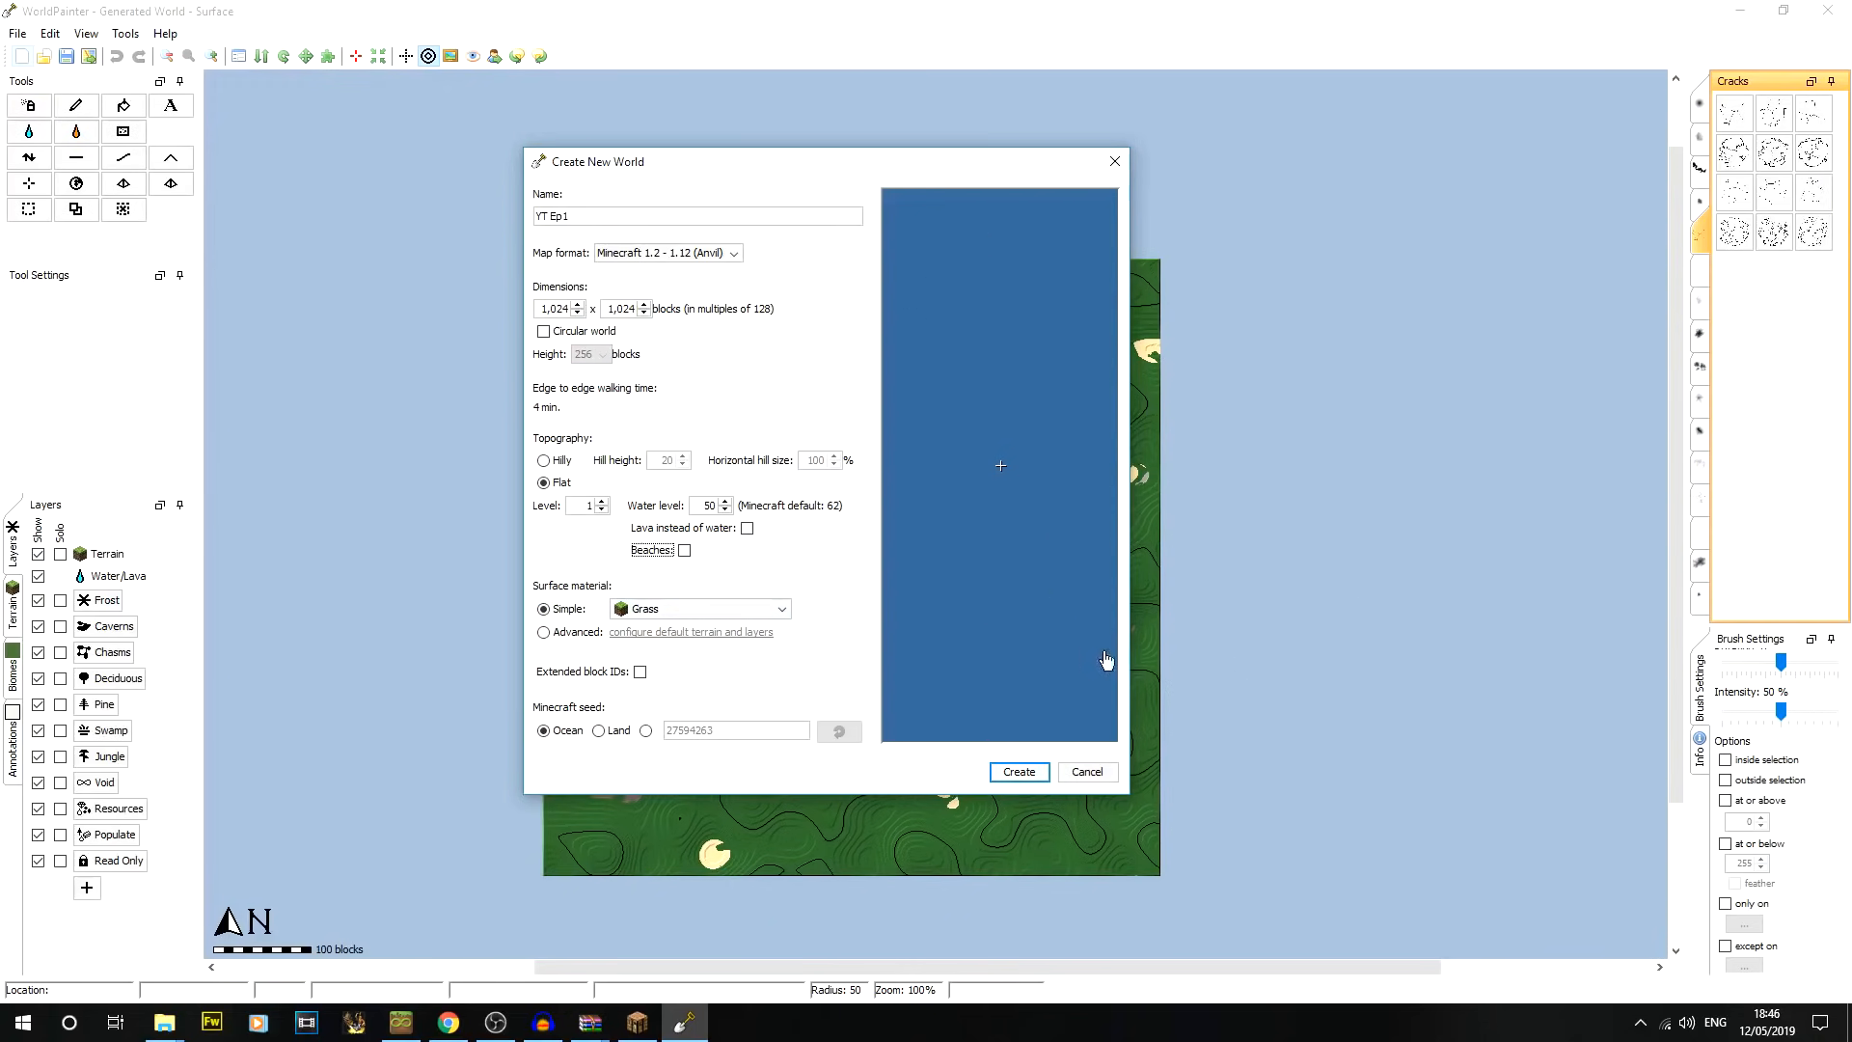
# Set the simple surface material to Sand and create the world
pyautogui.click(728, 610)
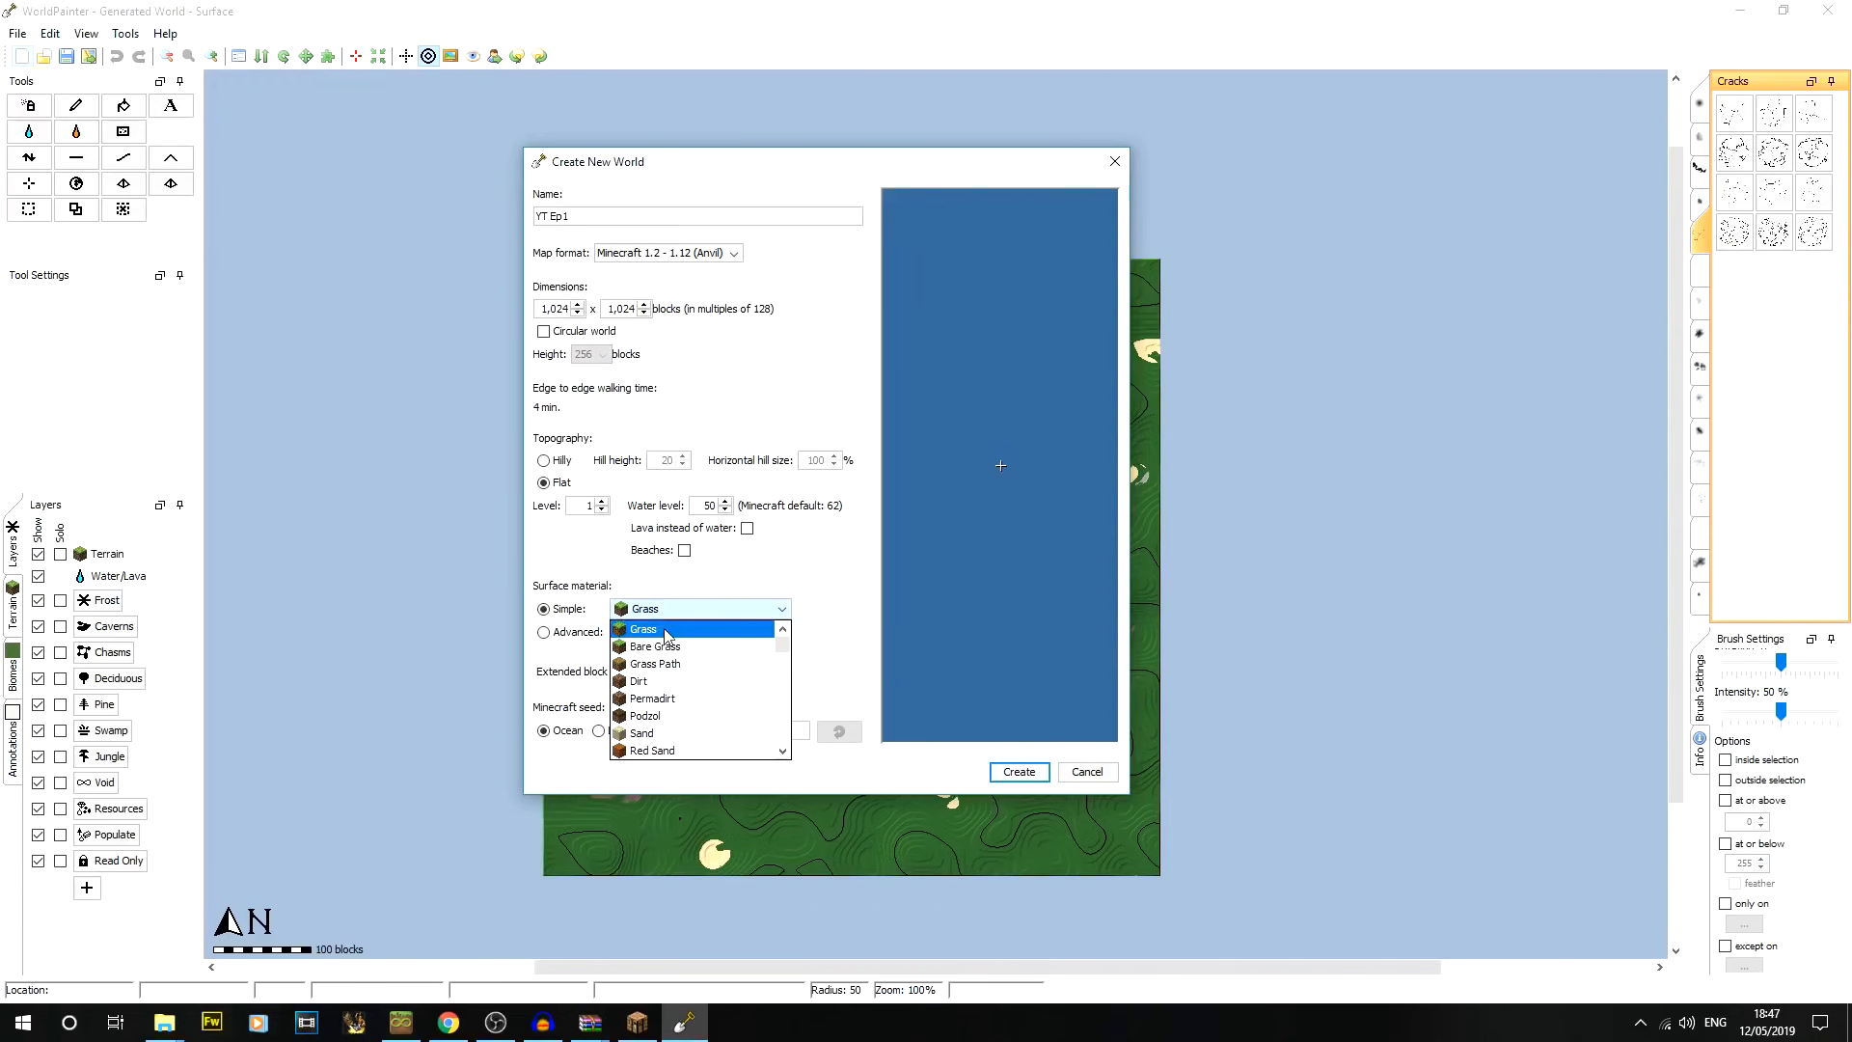
pyautogui.click(696, 733)
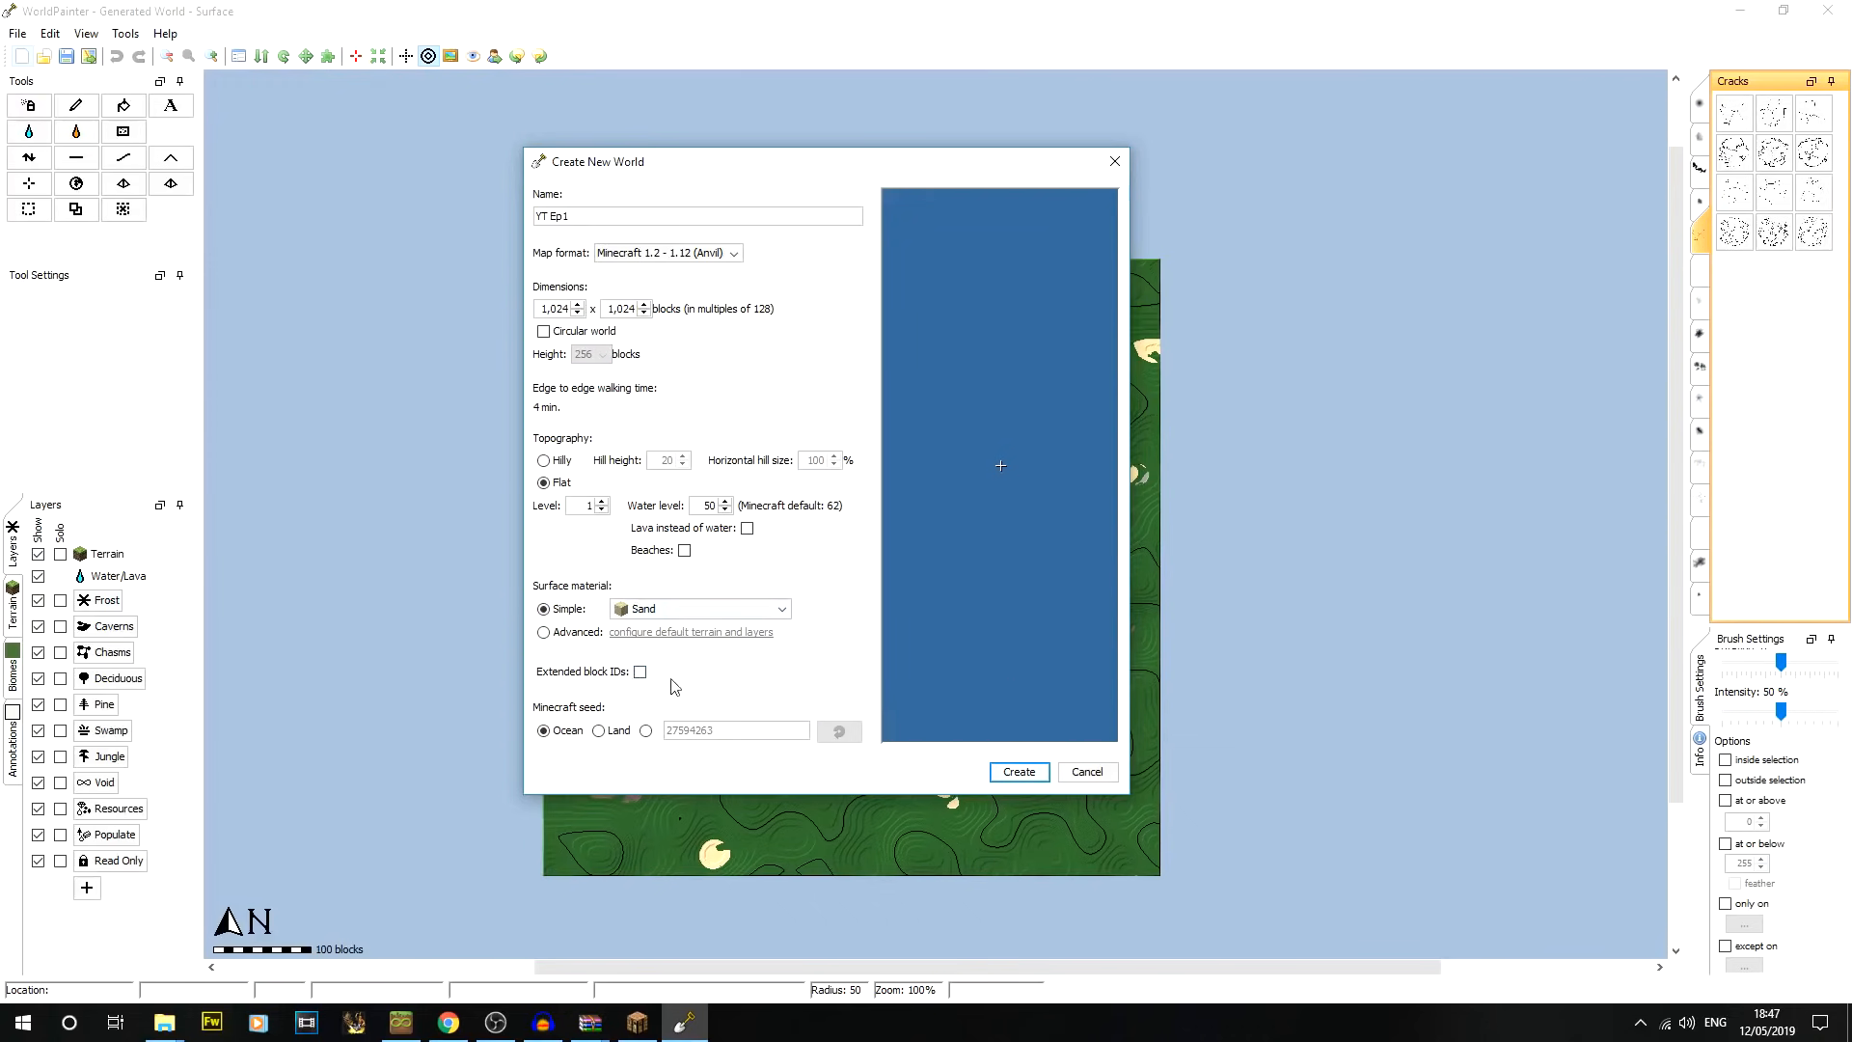
pyautogui.click(1018, 771)
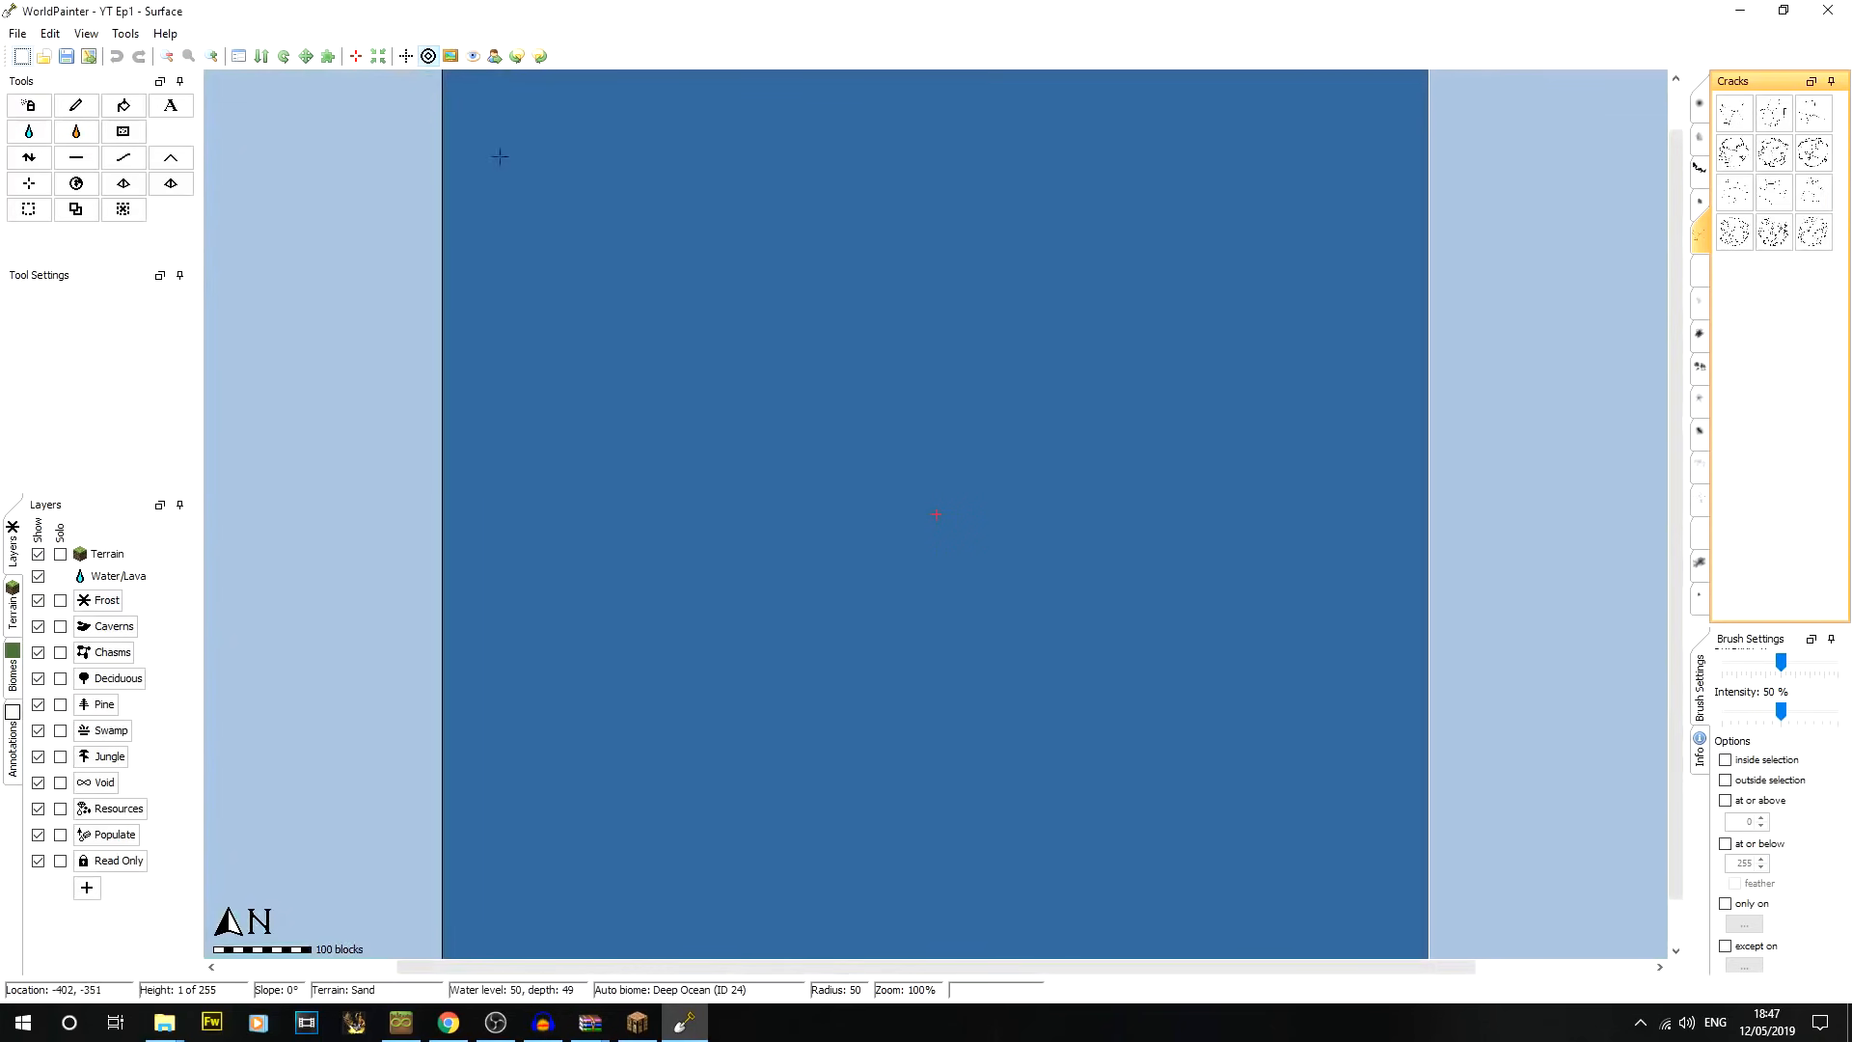
# Turn on Extended block IDs for the world and turn it off again
pyautogui.click(167, 55)
pyautogui.moveTo(865, 379); pyautogui.dragTo(724, 415, button='middle')
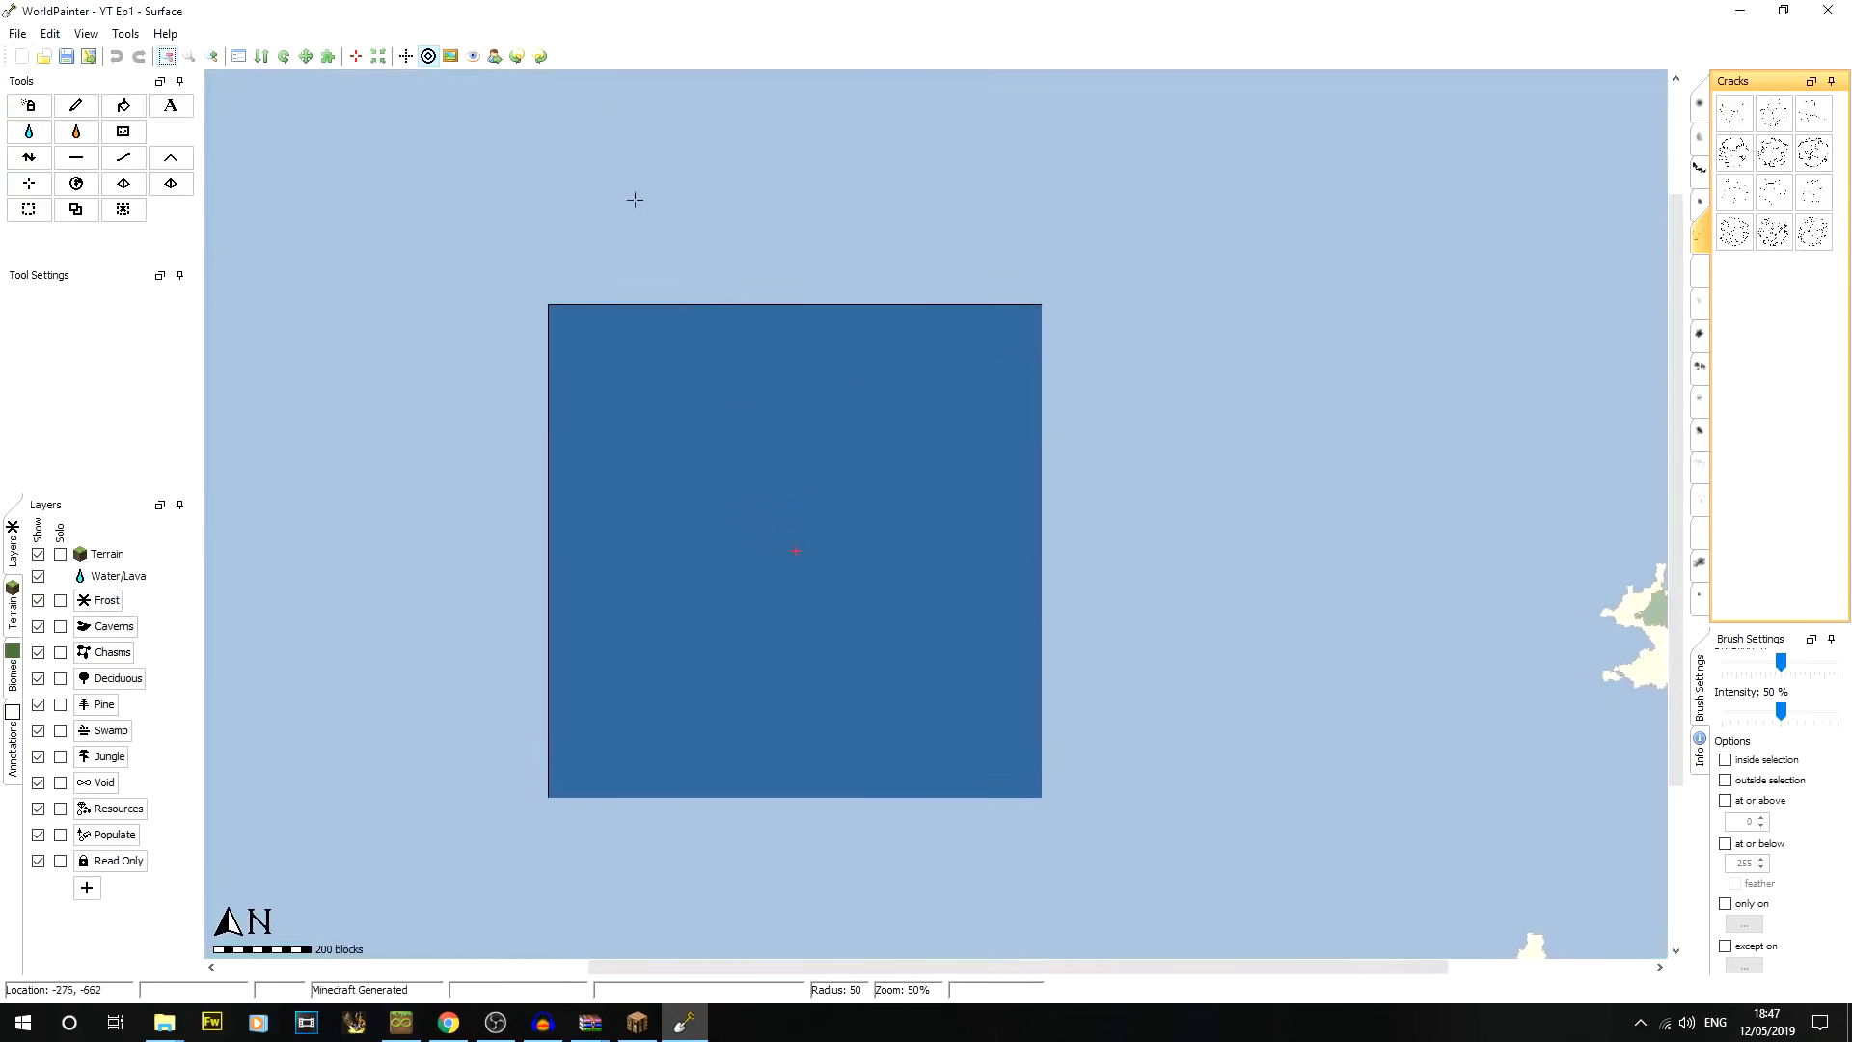
pyautogui.click(50, 35)
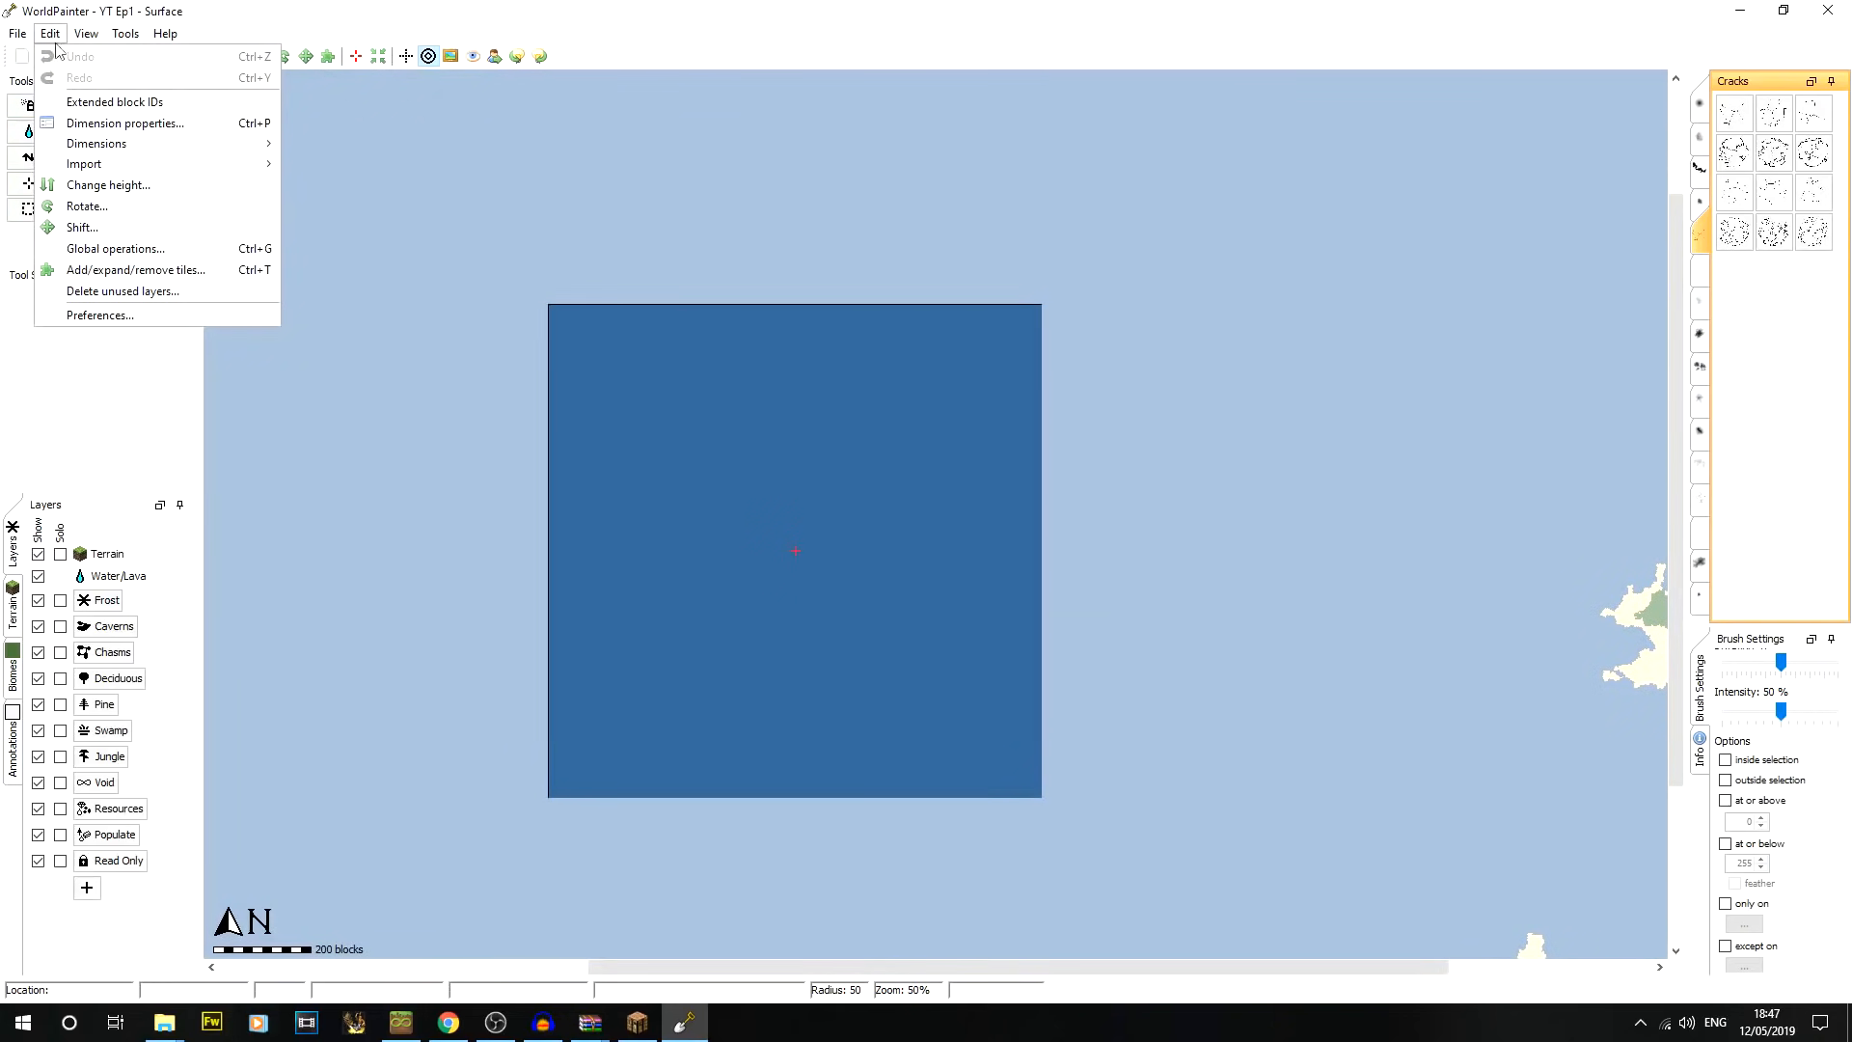
pyautogui.click(193, 103)
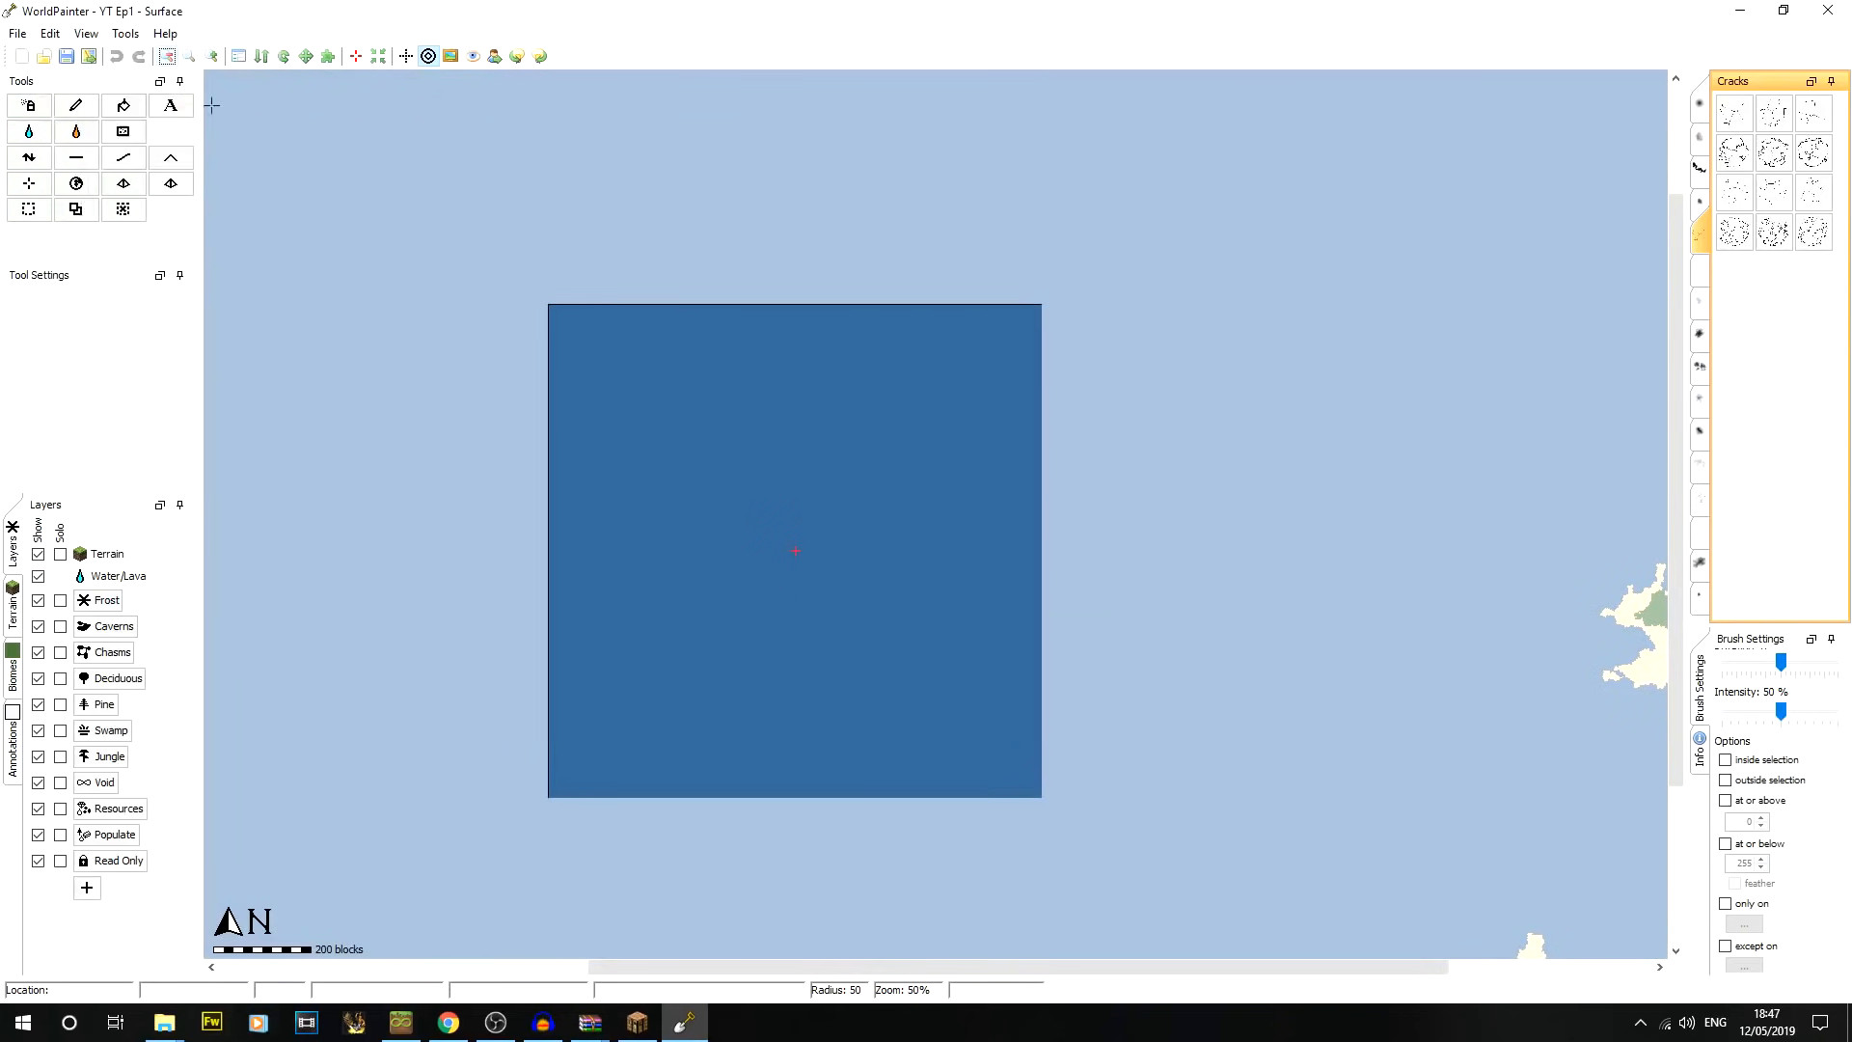
pyautogui.click(86, 34)
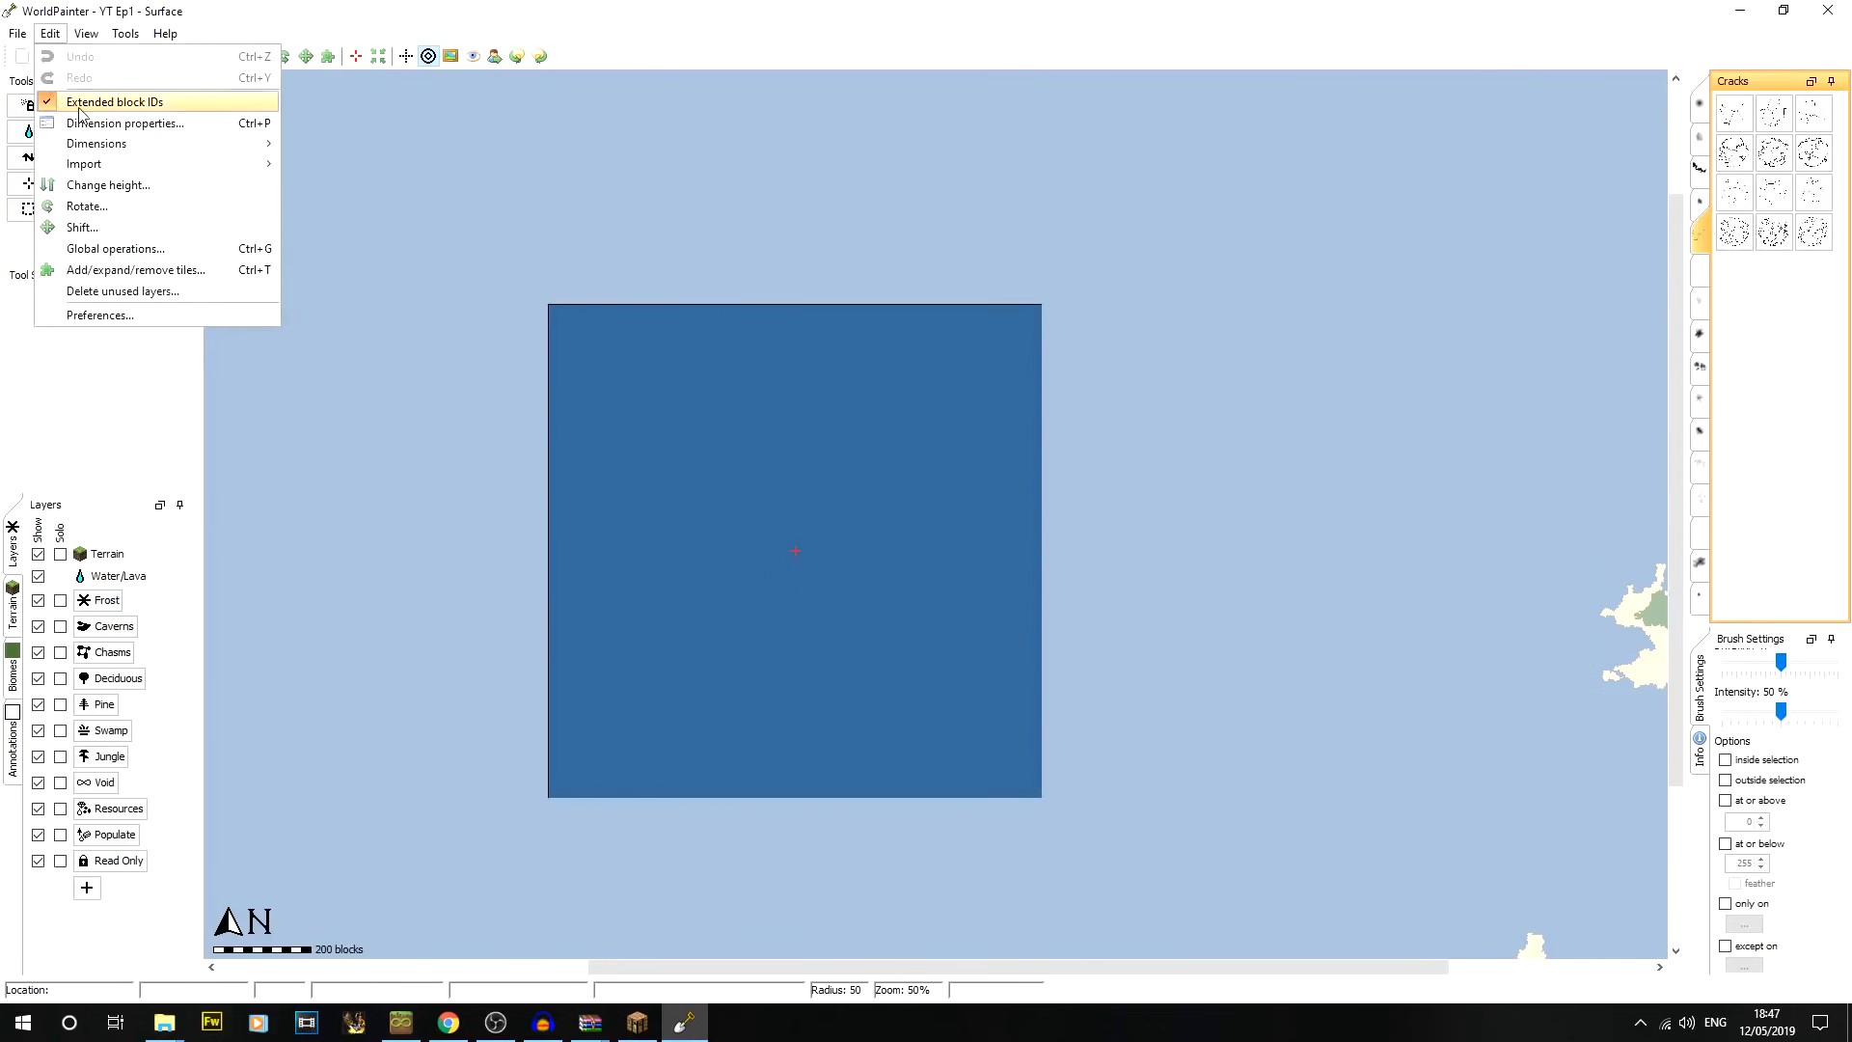
pyautogui.click(96, 104)
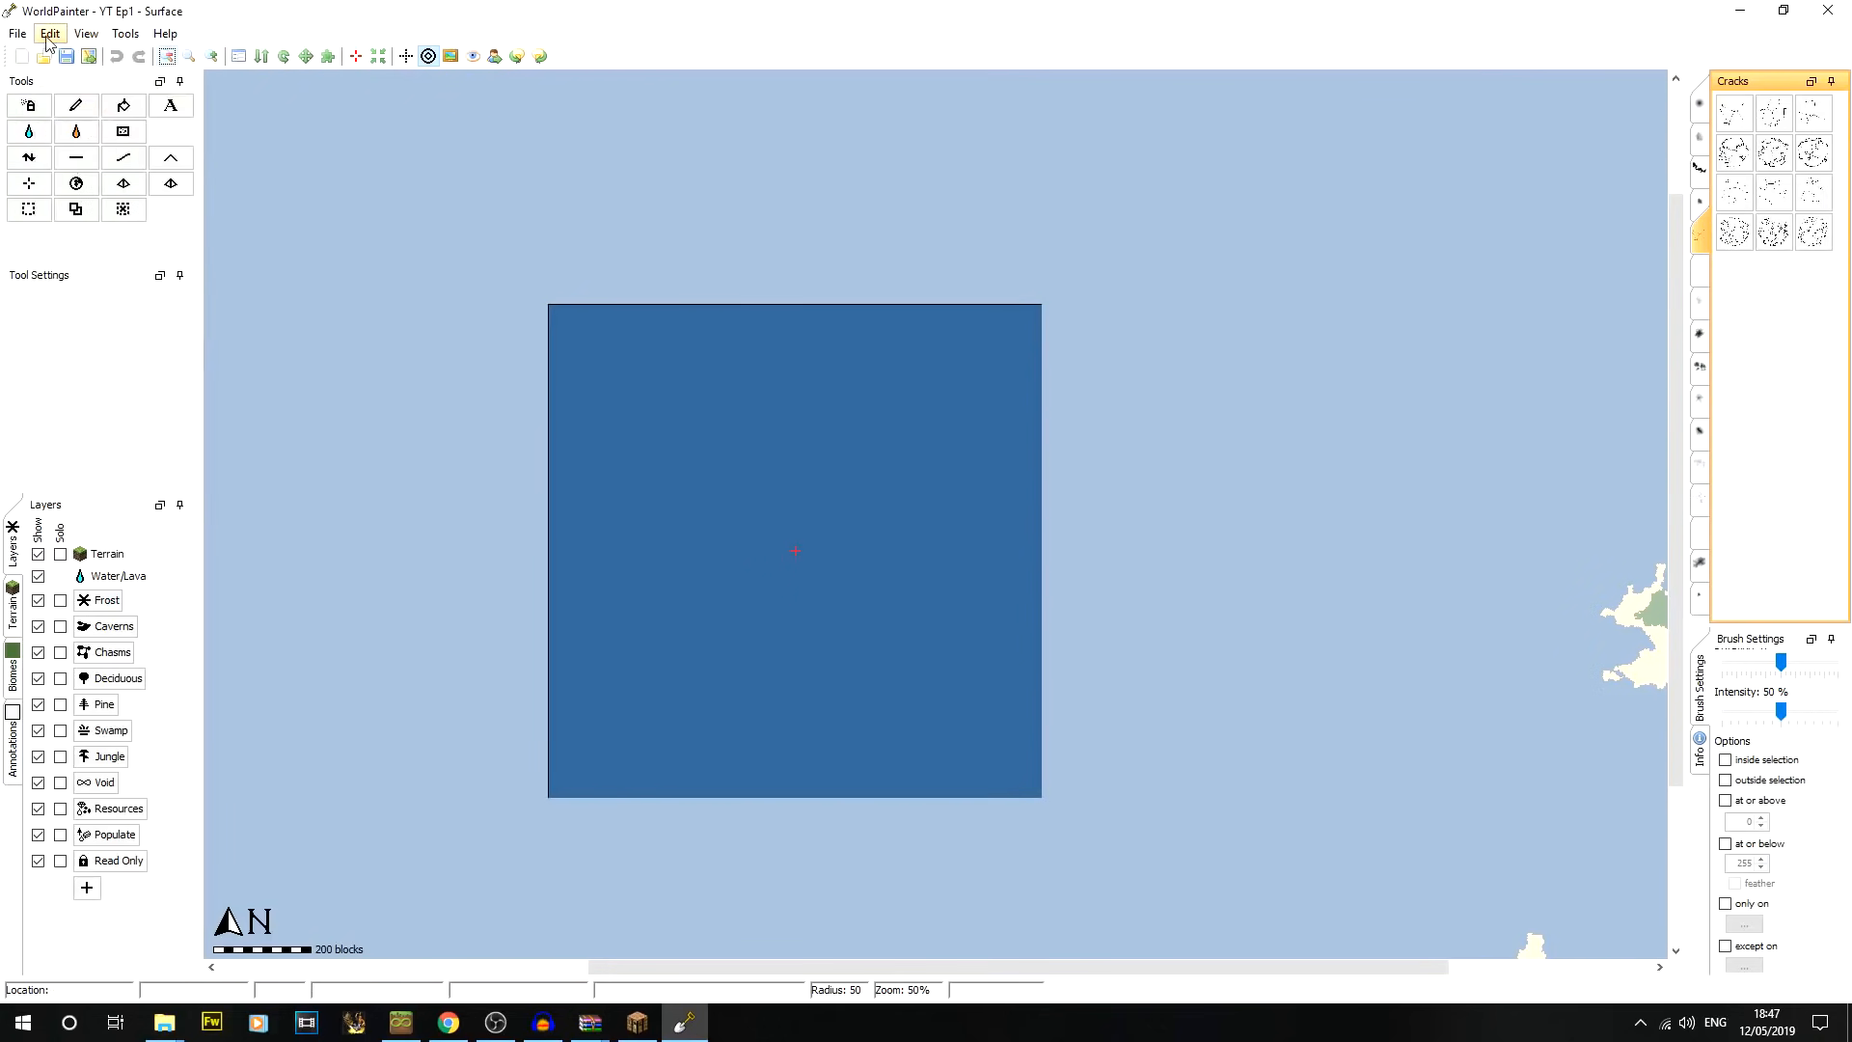
# Activate the tool that raises and lowers terrain, widen the brush list, and choose the first brush in the fourth row of the Mtns group
pyautogui.click(37, 161)
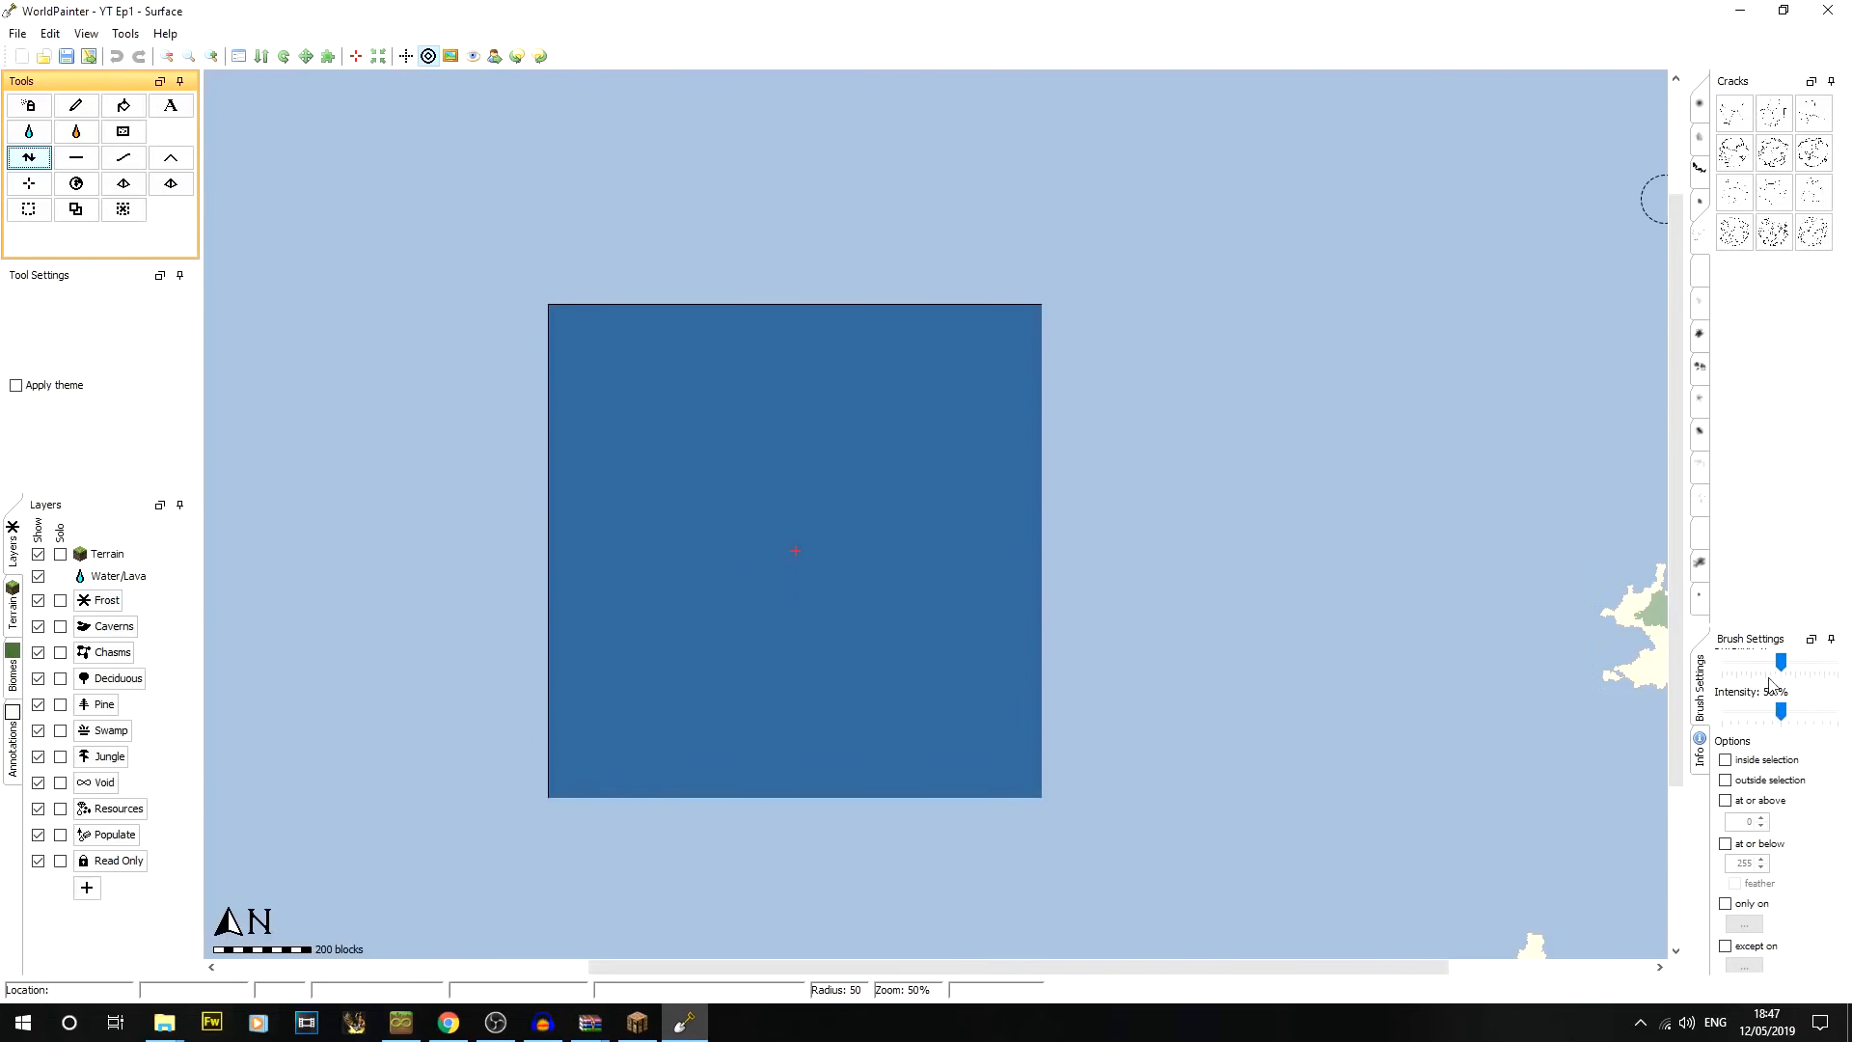
pyautogui.click(1702, 282)
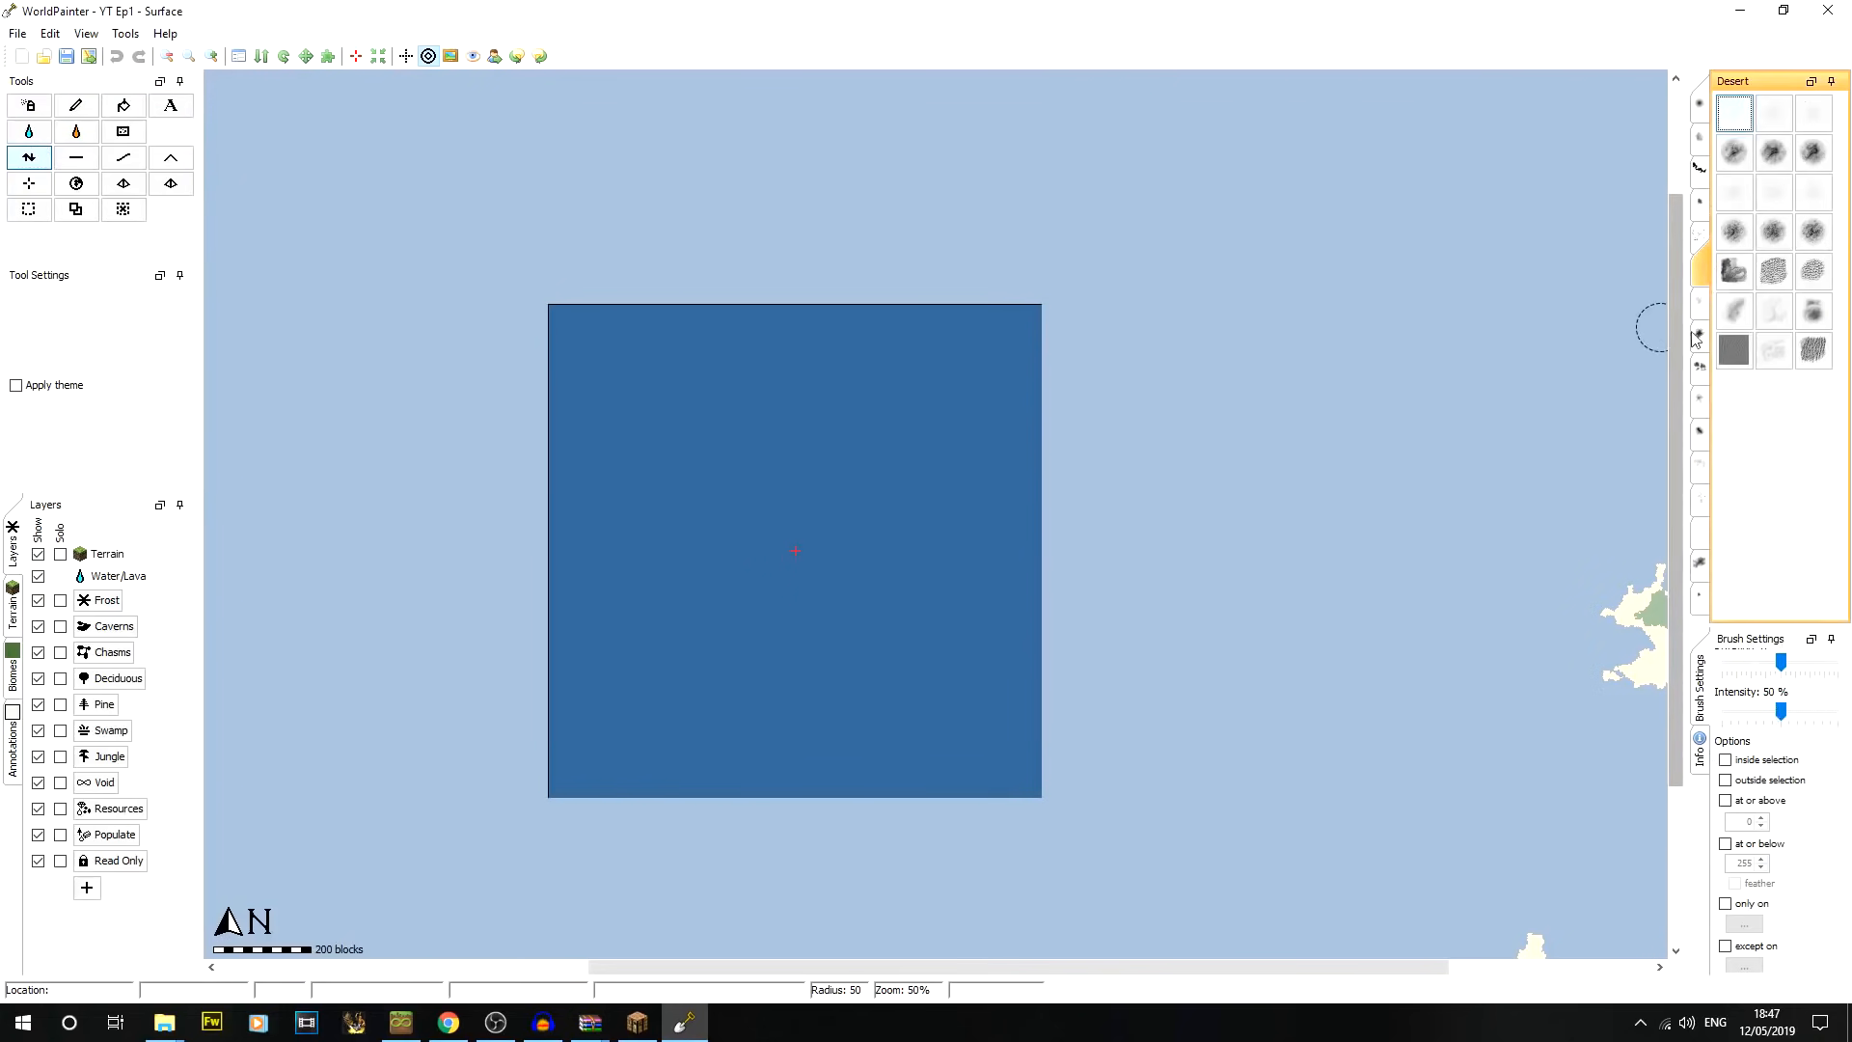
pyautogui.moveTo(1683, 355); pyautogui.dragTo(1569, 365)
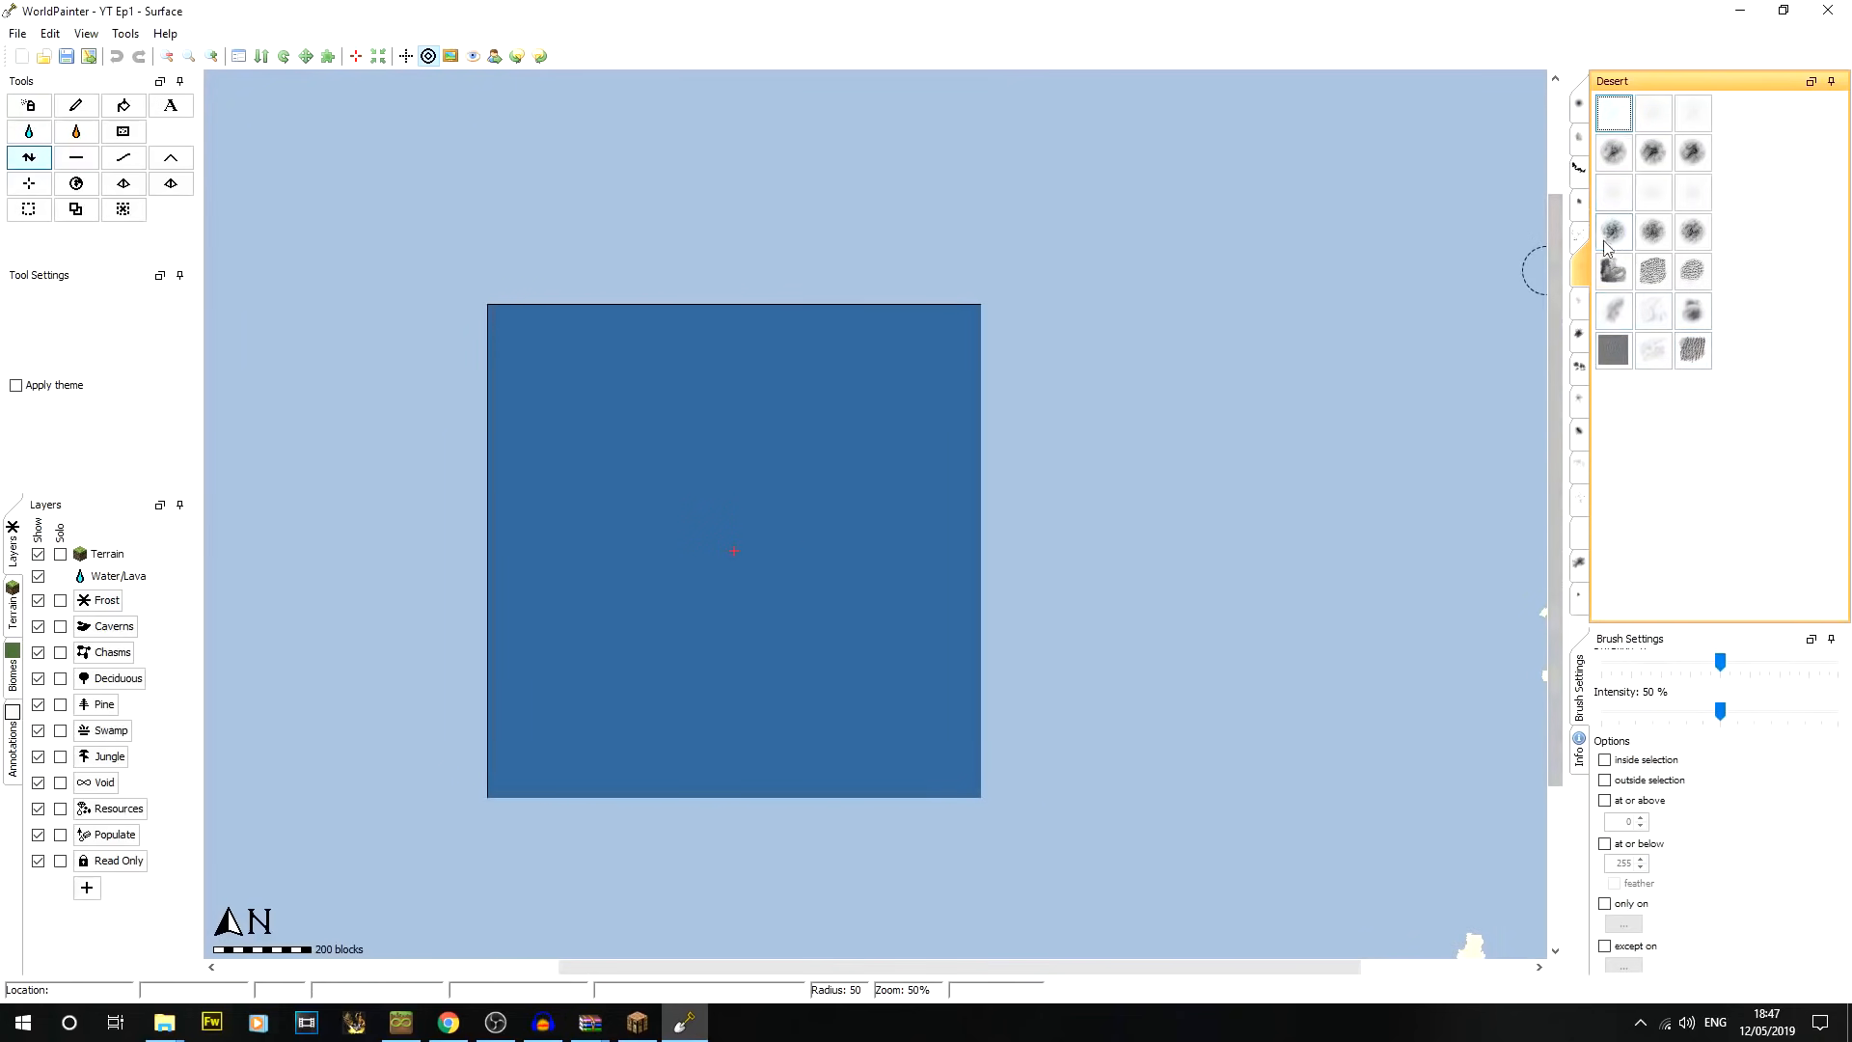
pyautogui.click(1576, 310)
pyautogui.click(1579, 366)
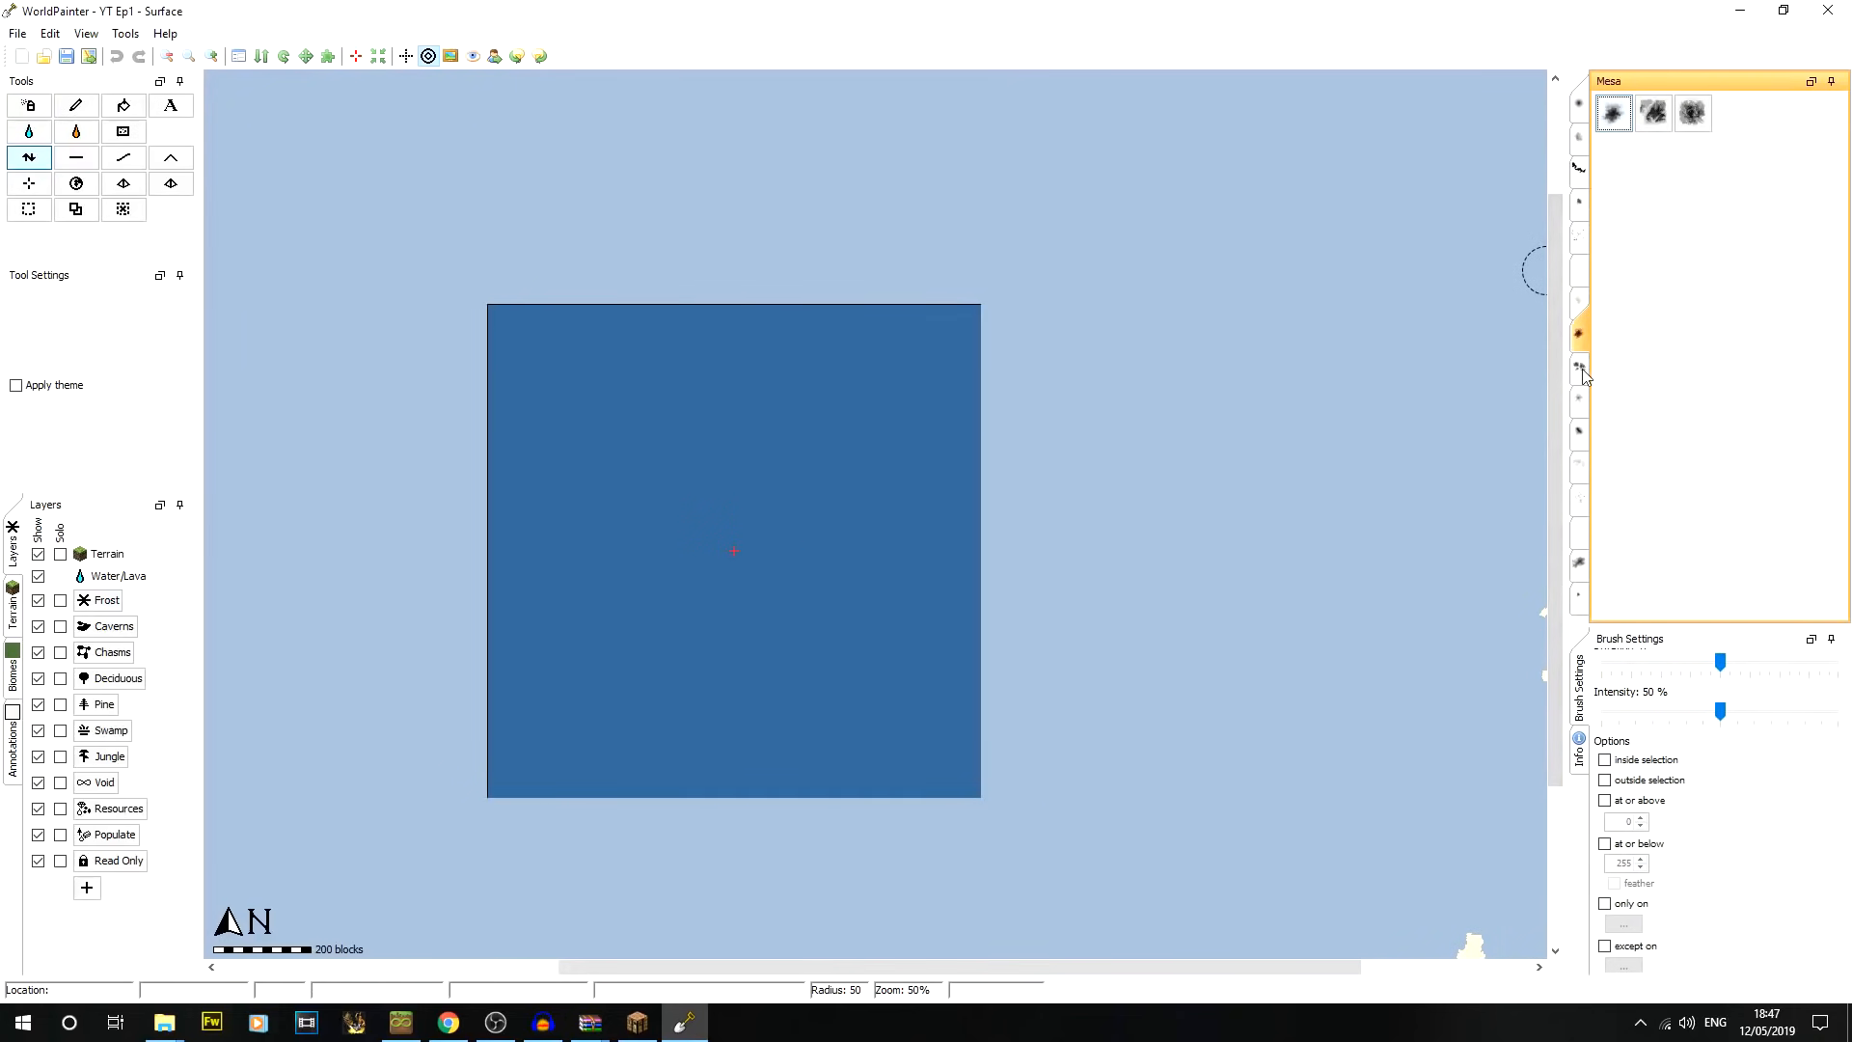
pyautogui.click(1580, 401)
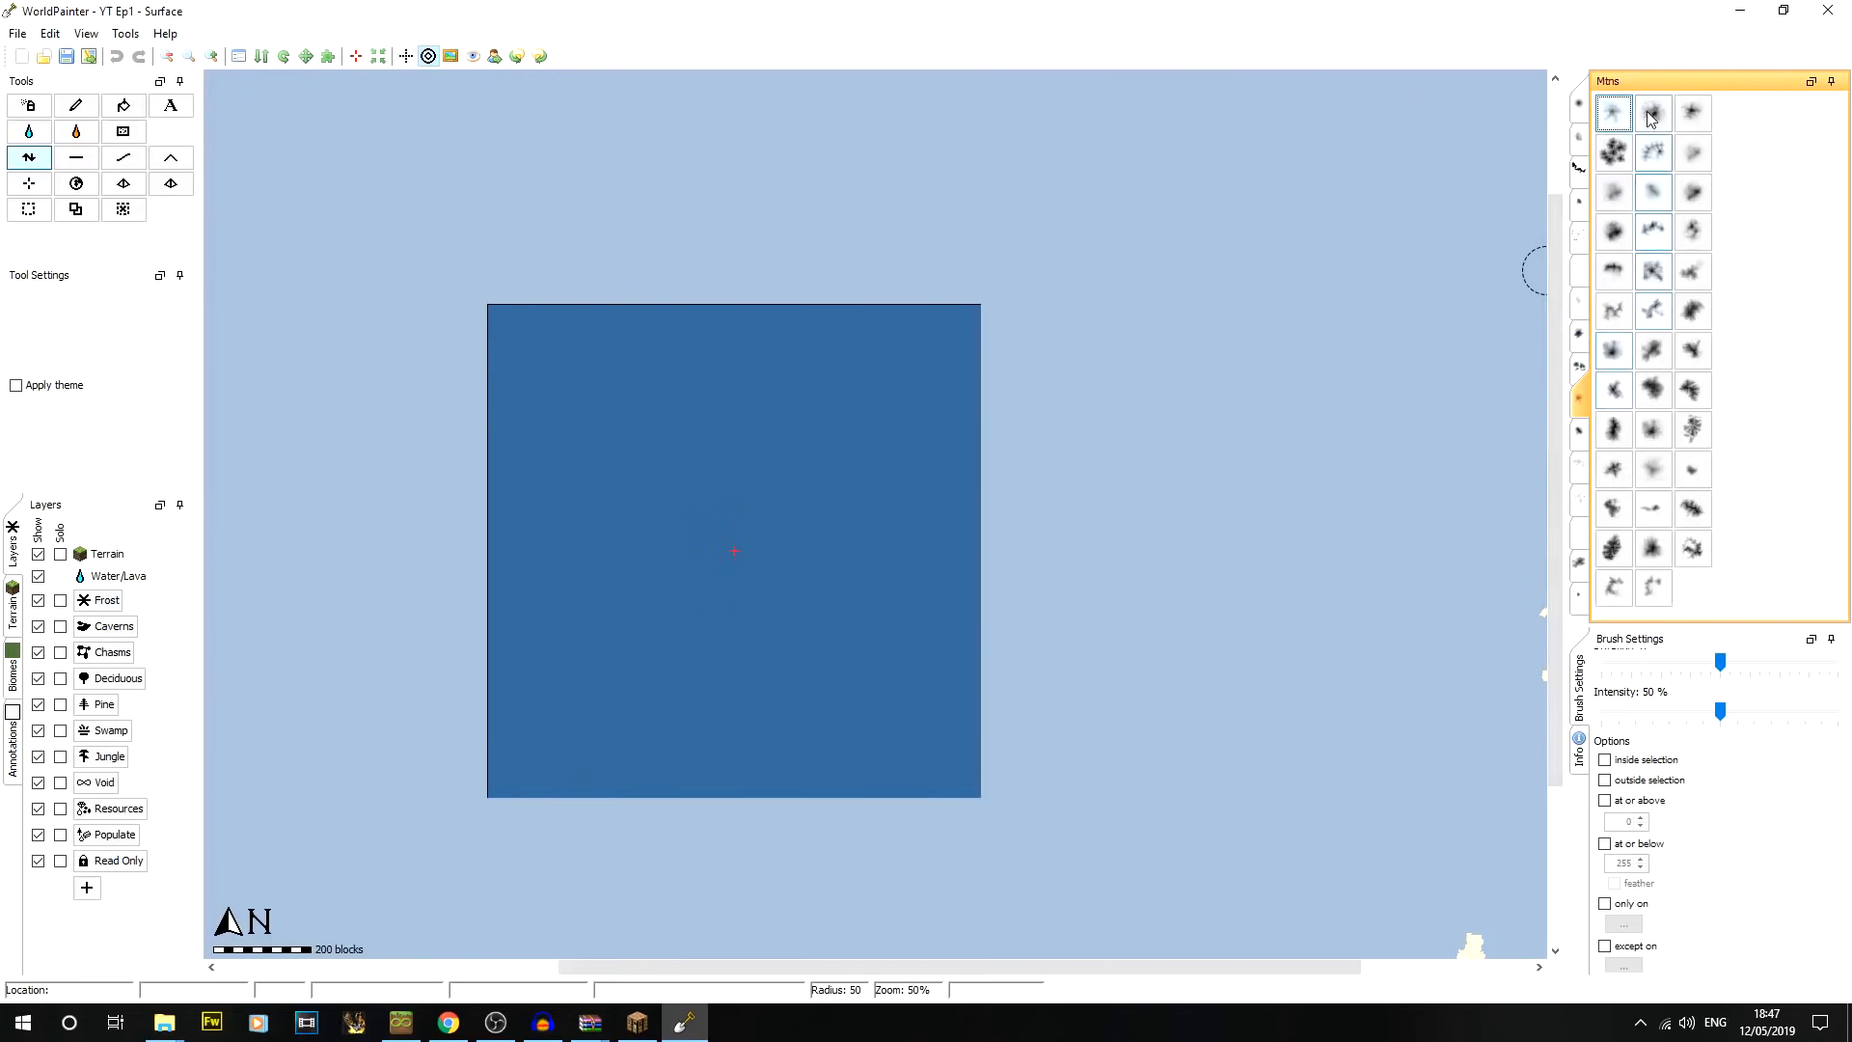
pyautogui.click(1613, 231)
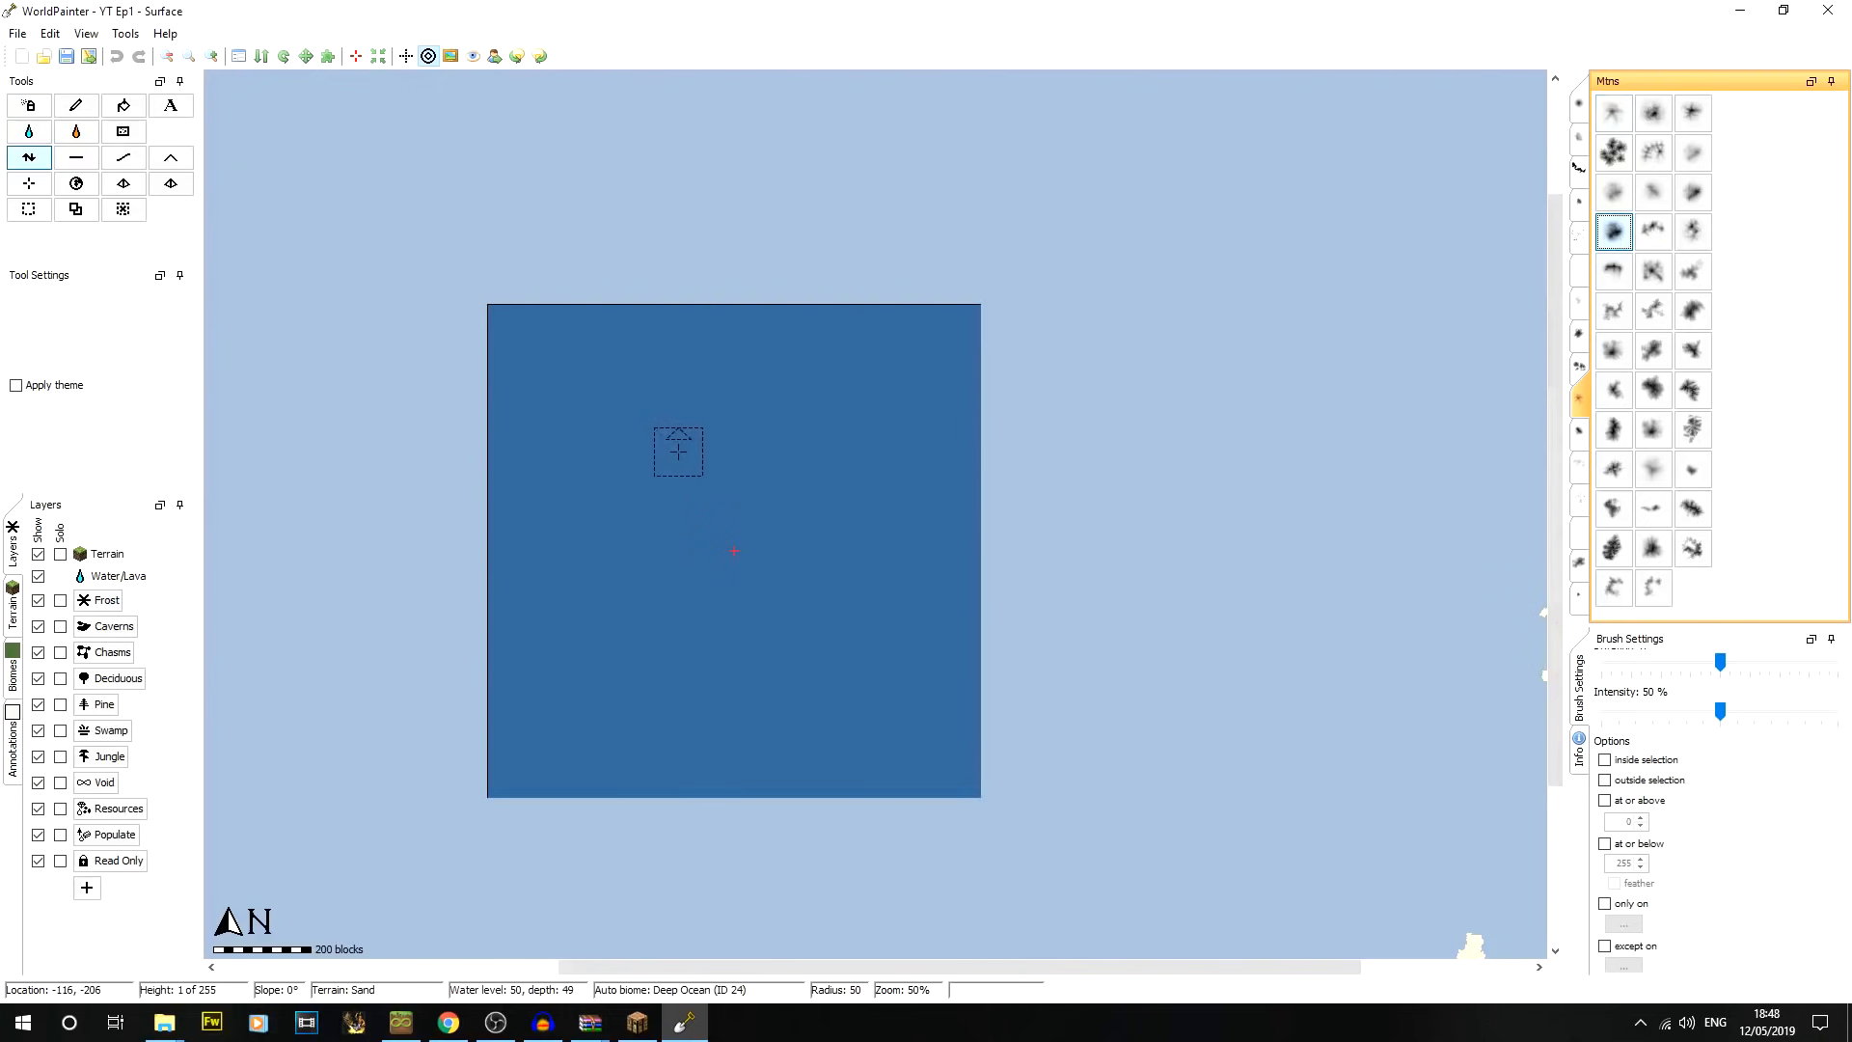
# Try larger and smaller sizes for the mountain brush, ending with a radius of 300
pyautogui.scroll(15, 678, 451)
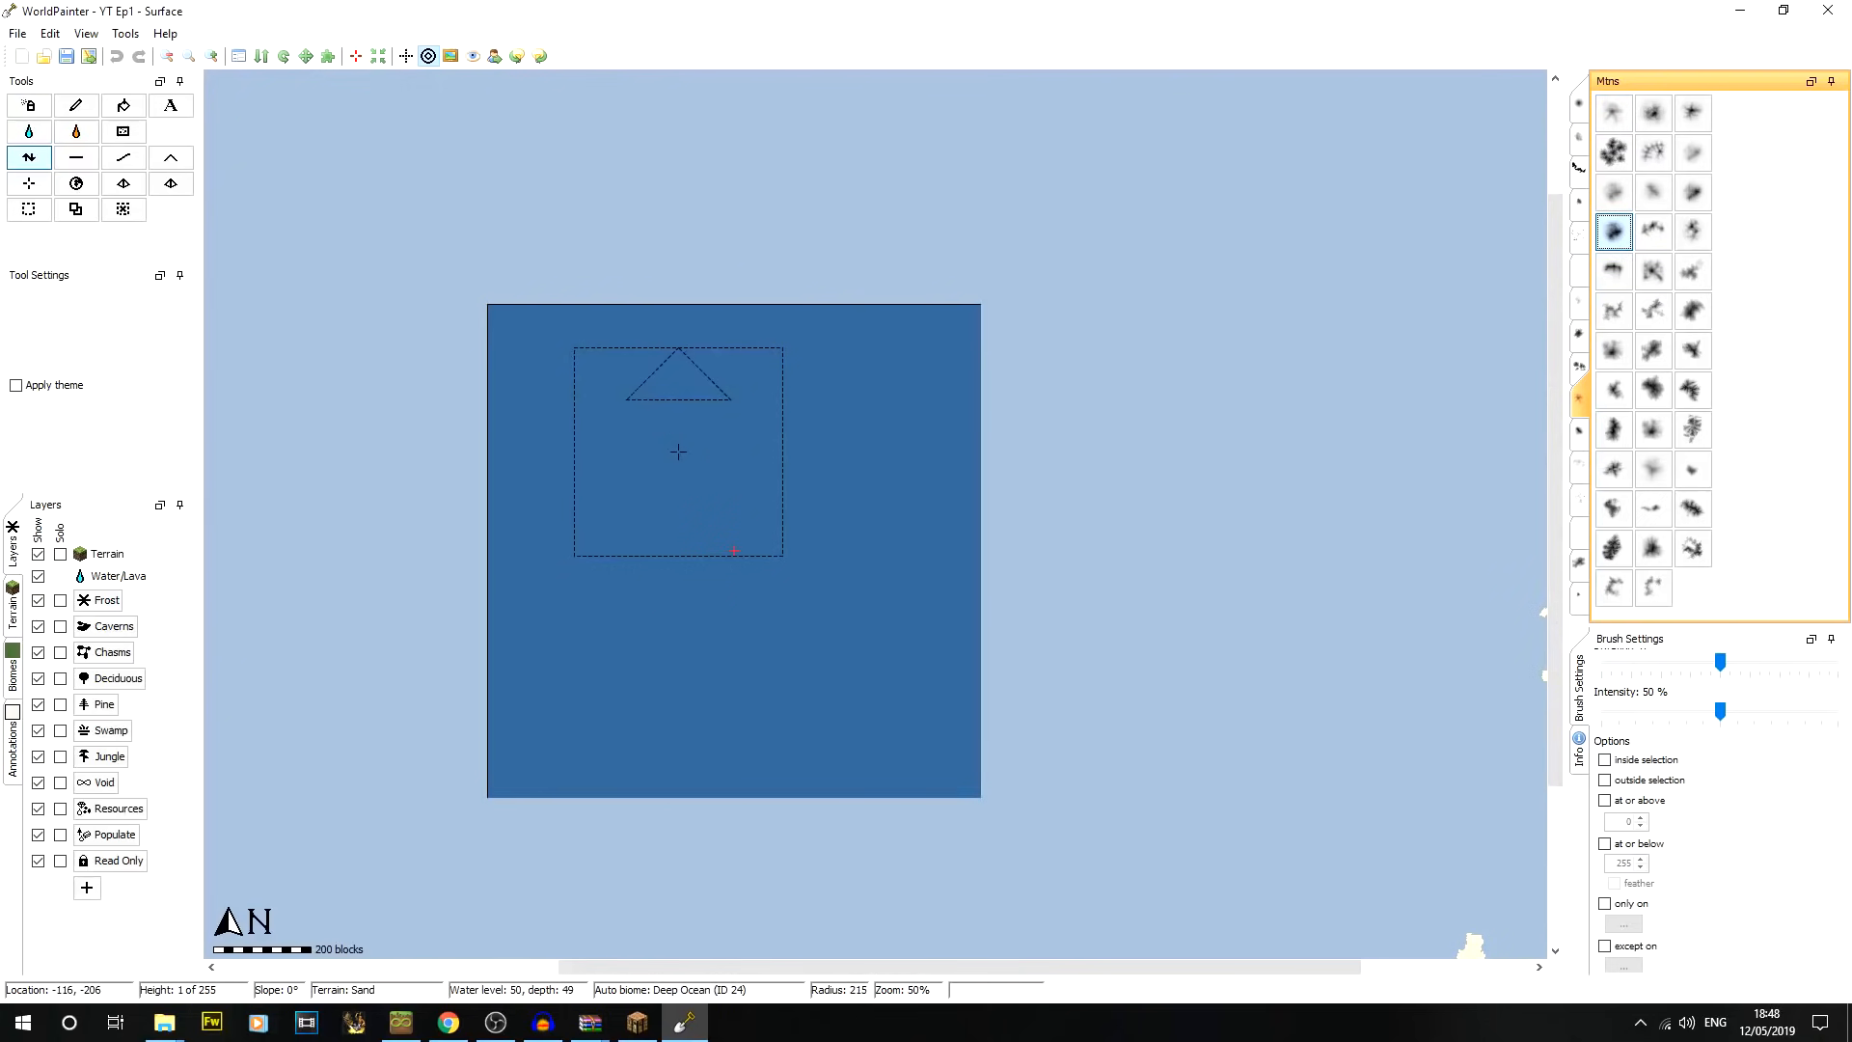
pyautogui.scroll(4, 678, 451)
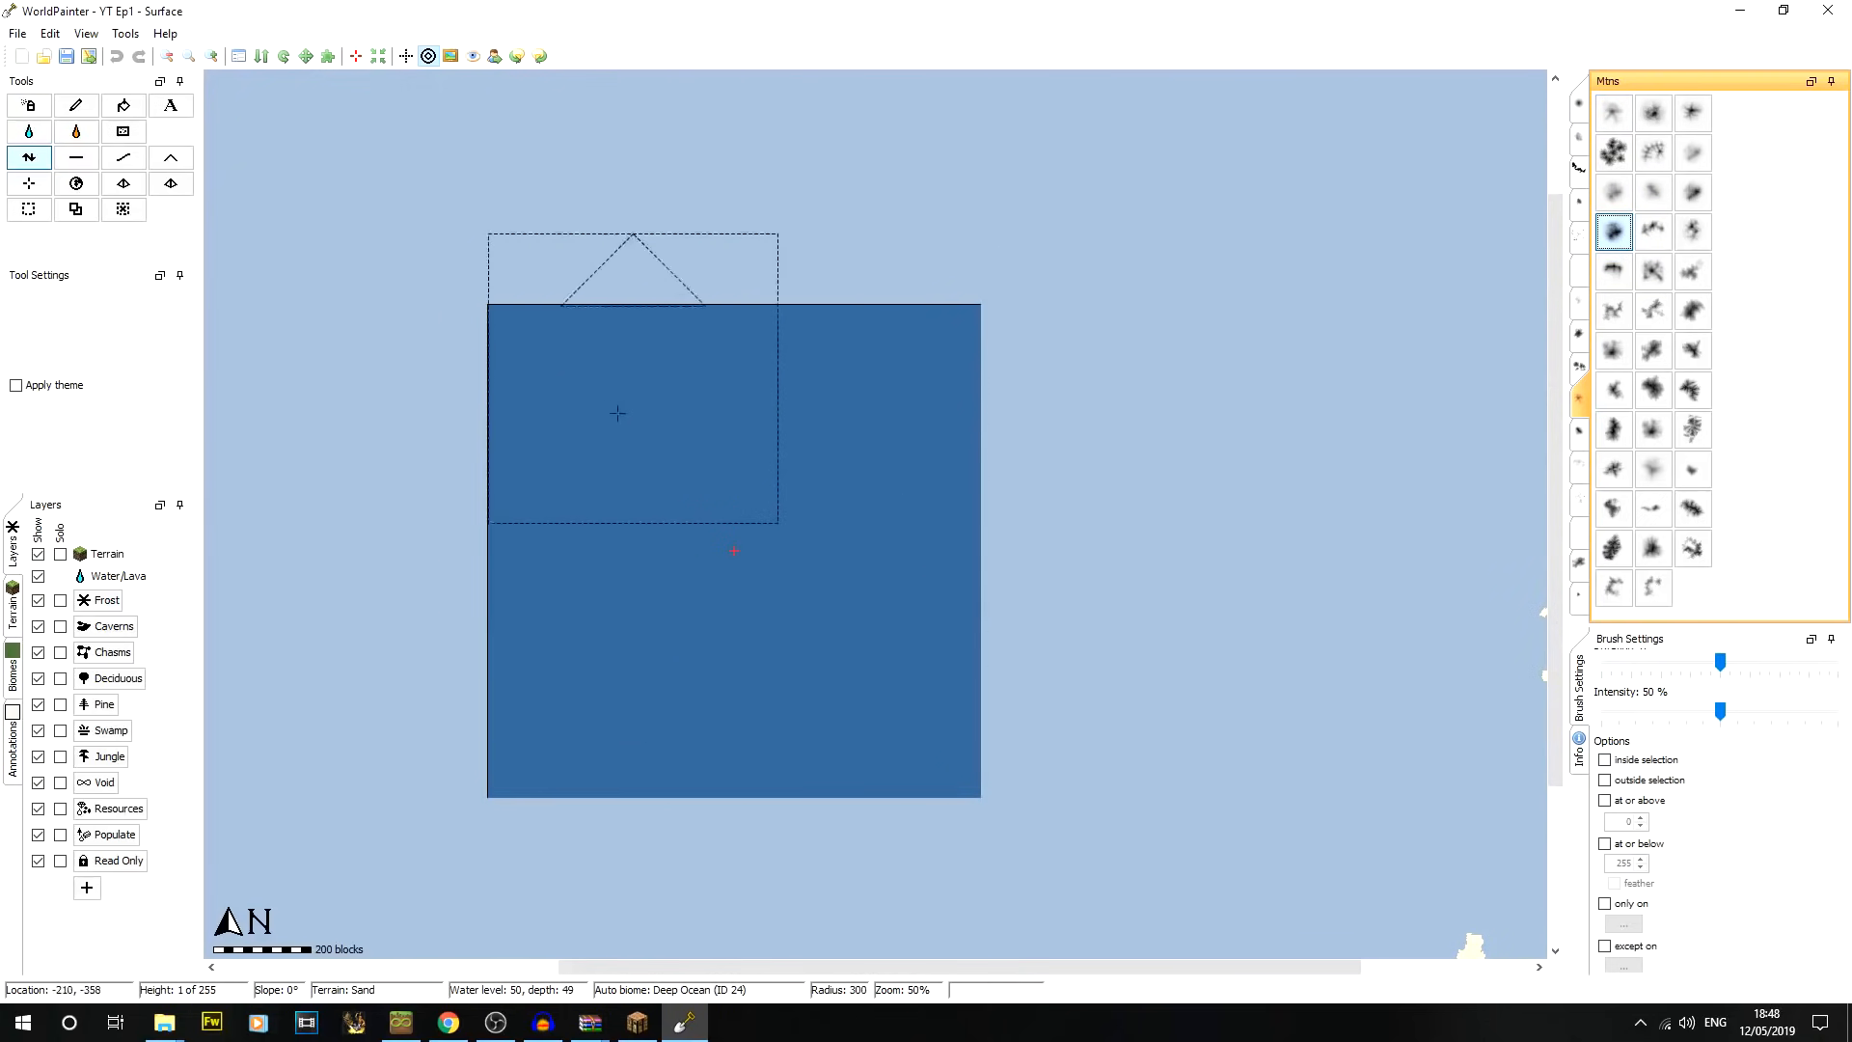
pyautogui.scroll(-10, 732, 459)
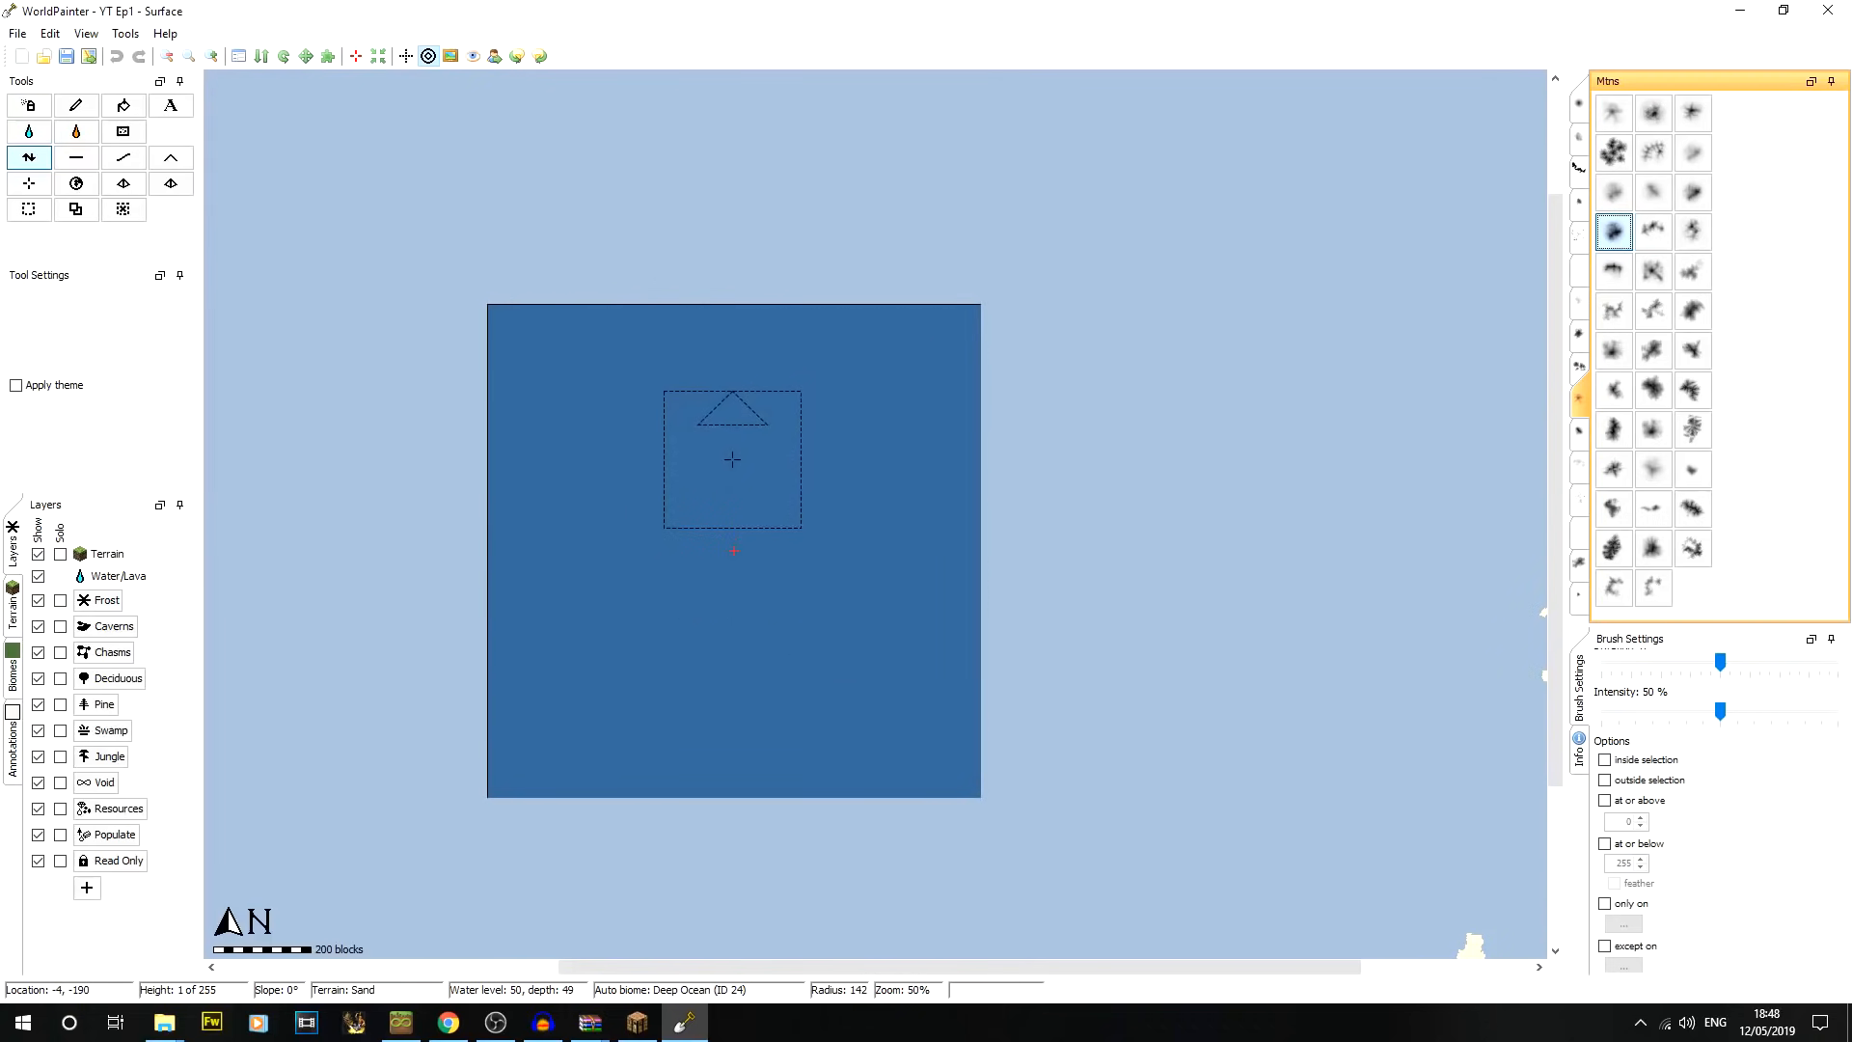
pyautogui.scroll(-13, 732, 460)
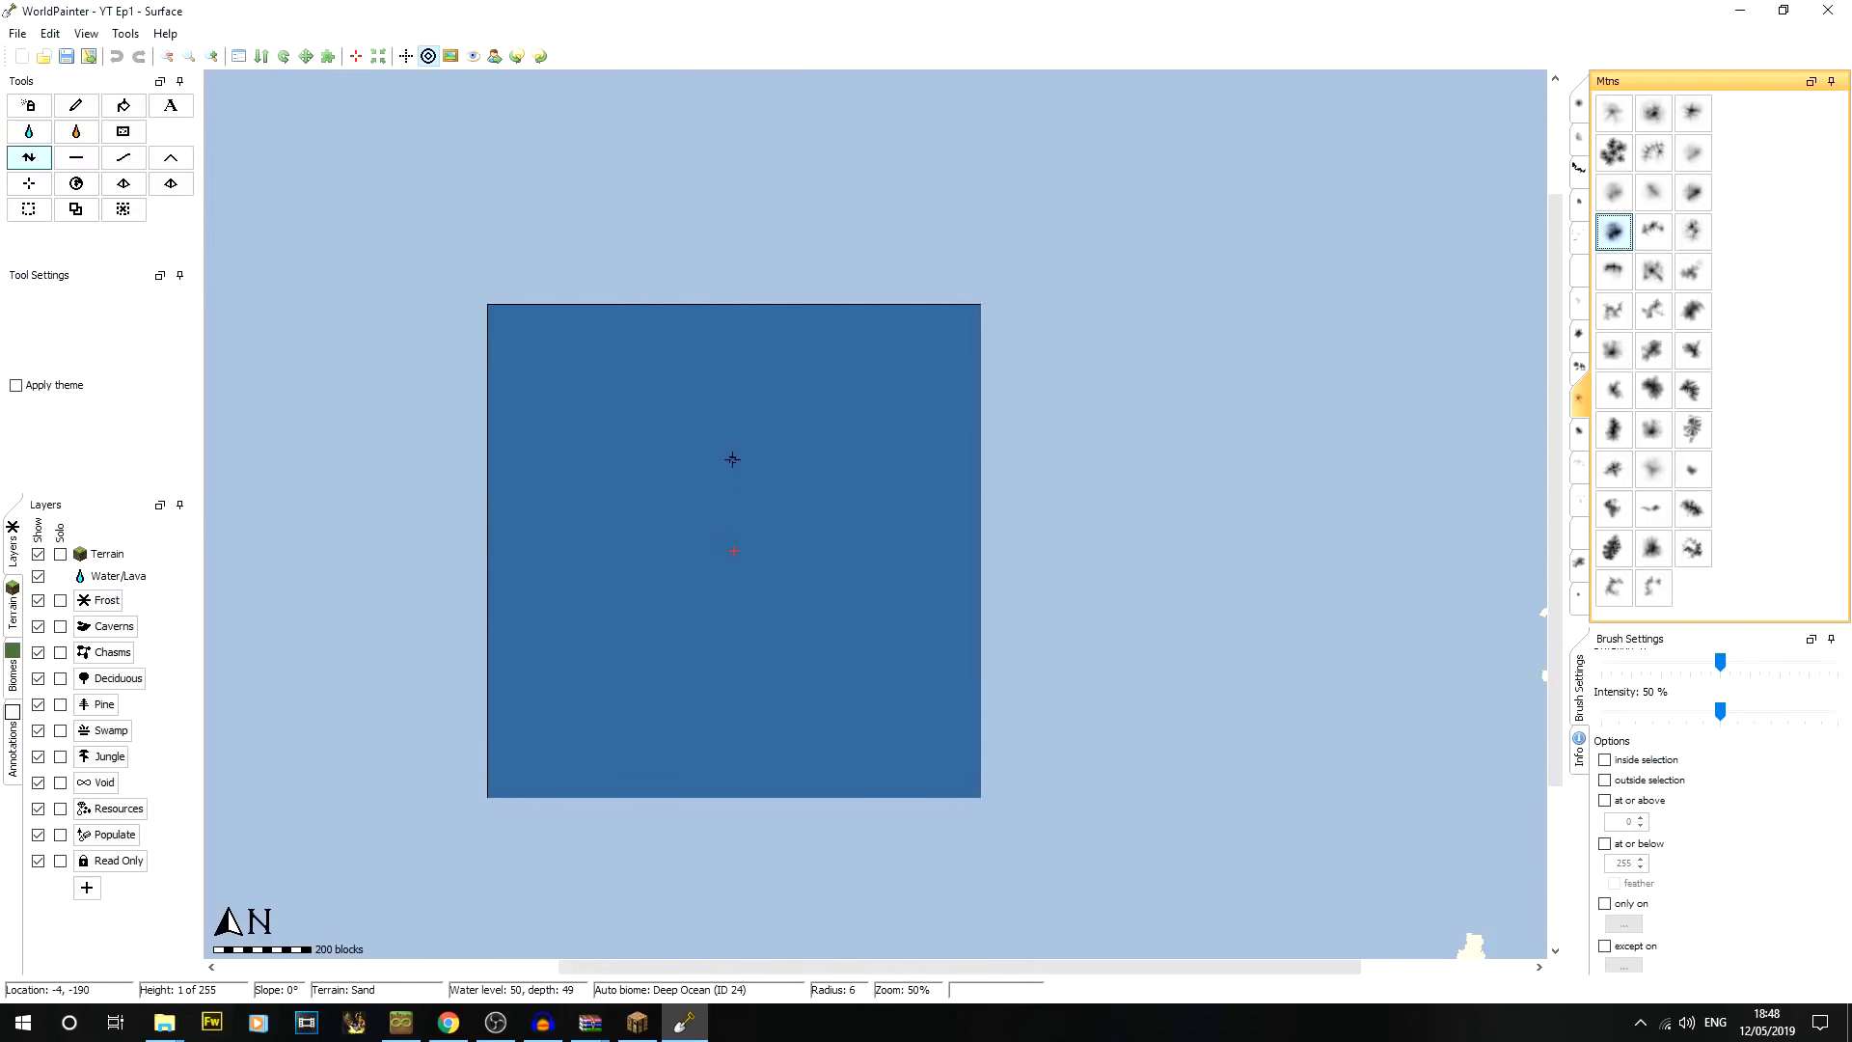
pyautogui.scroll(20, 732, 459)
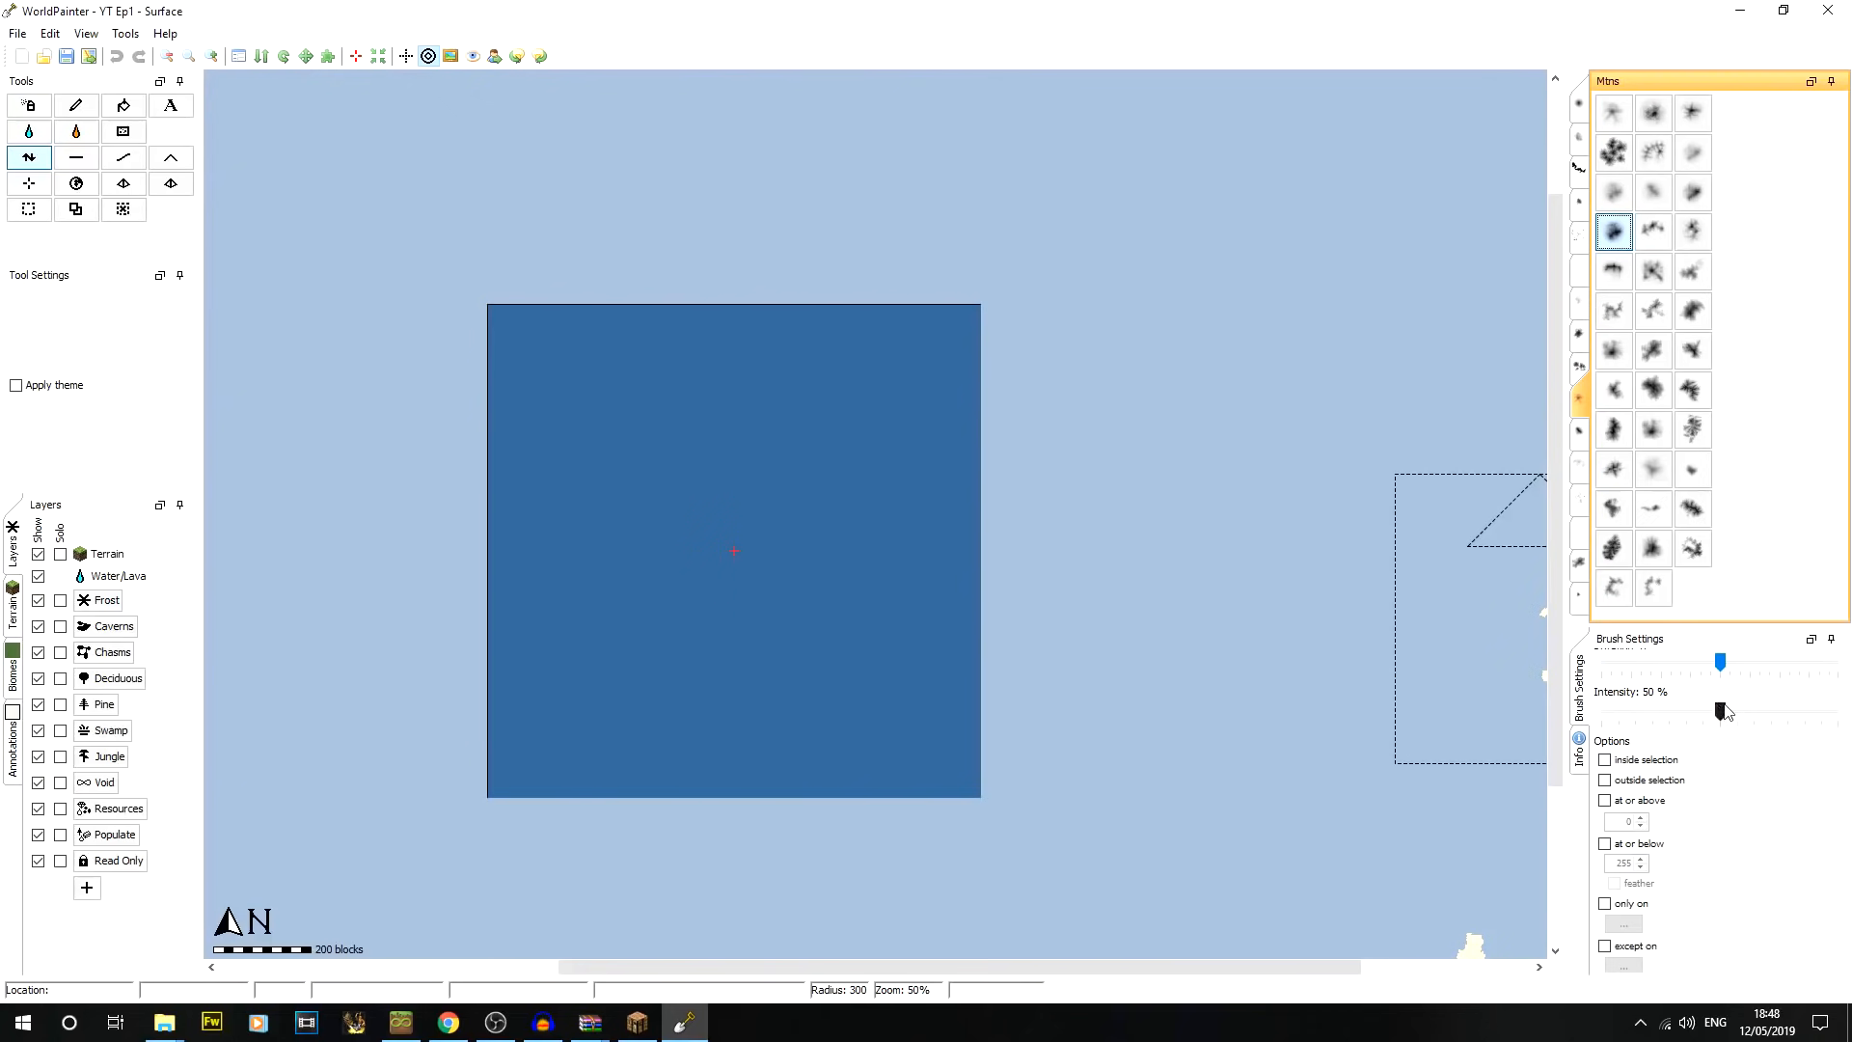
# Test the mountain brush at 100% intensity near the map's centre and undo the raised terrain
pyautogui.moveTo(1722, 710); pyautogui.dragTo(1837, 710)
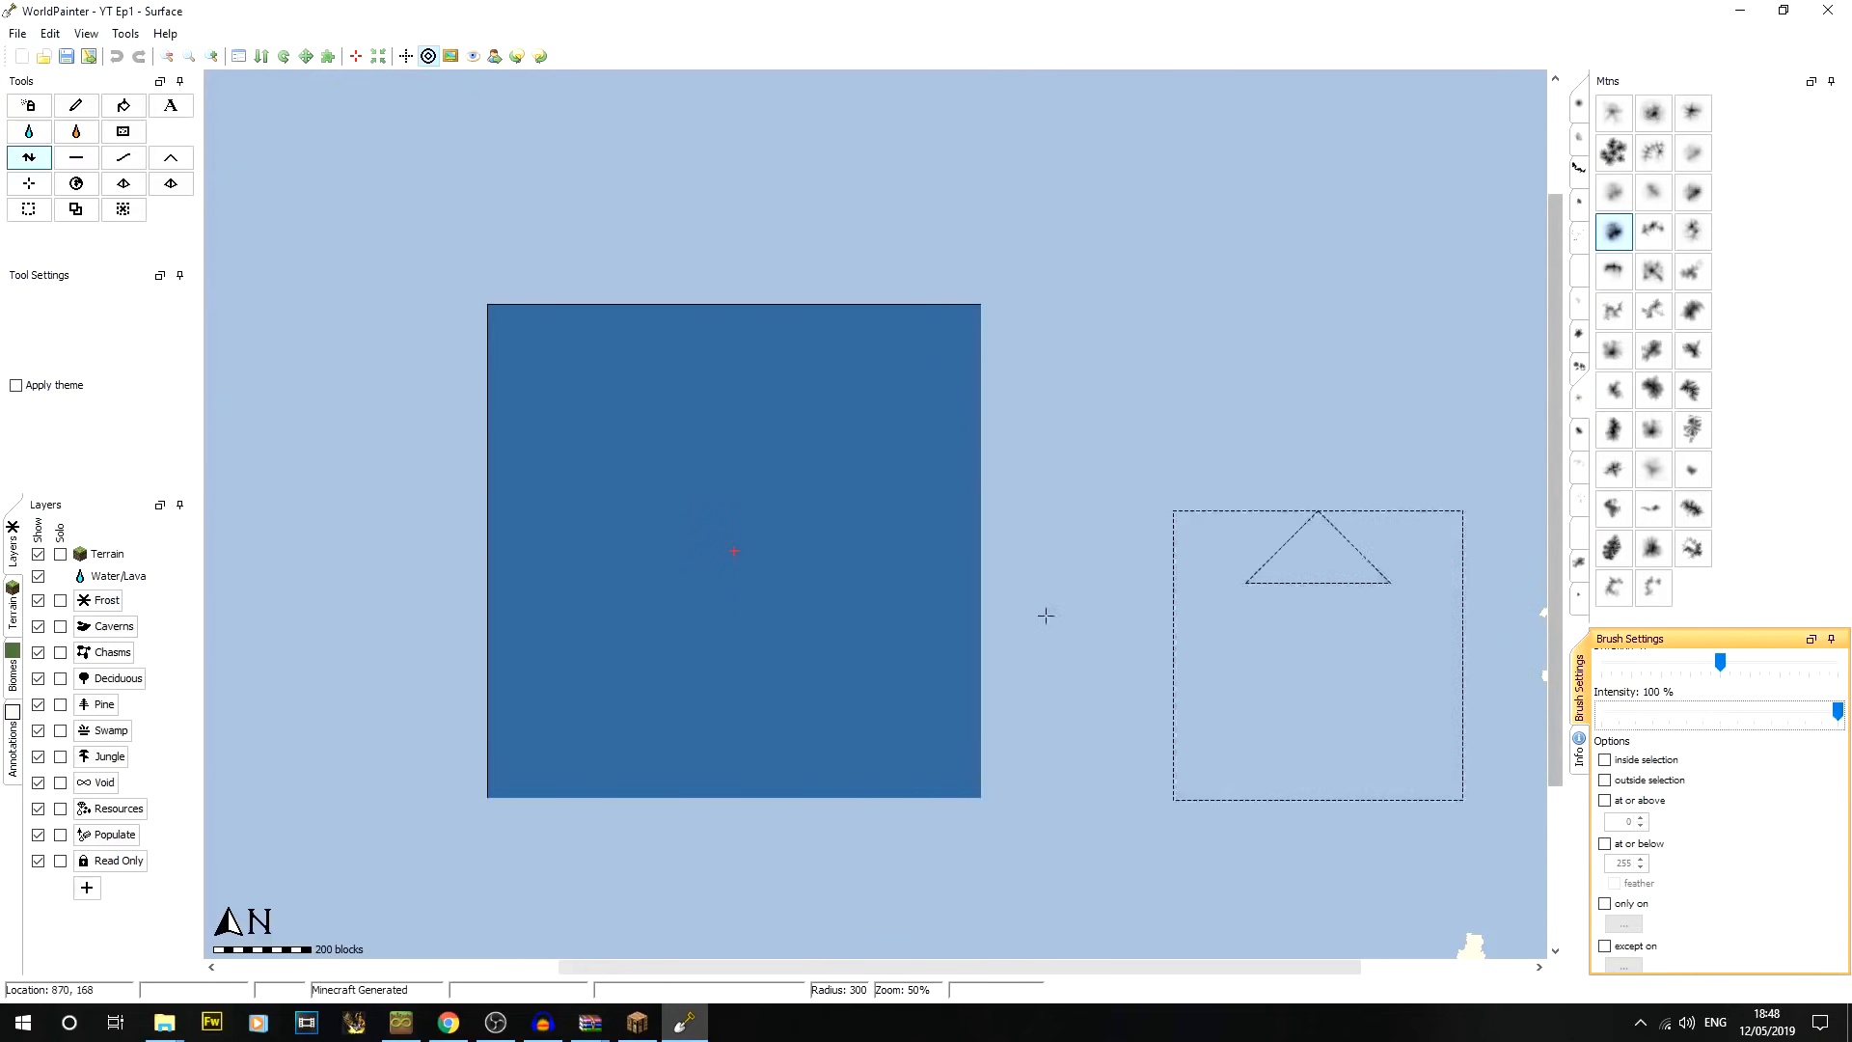
pyautogui.moveTo(713, 477); pyautogui.dragTo(714, 477)
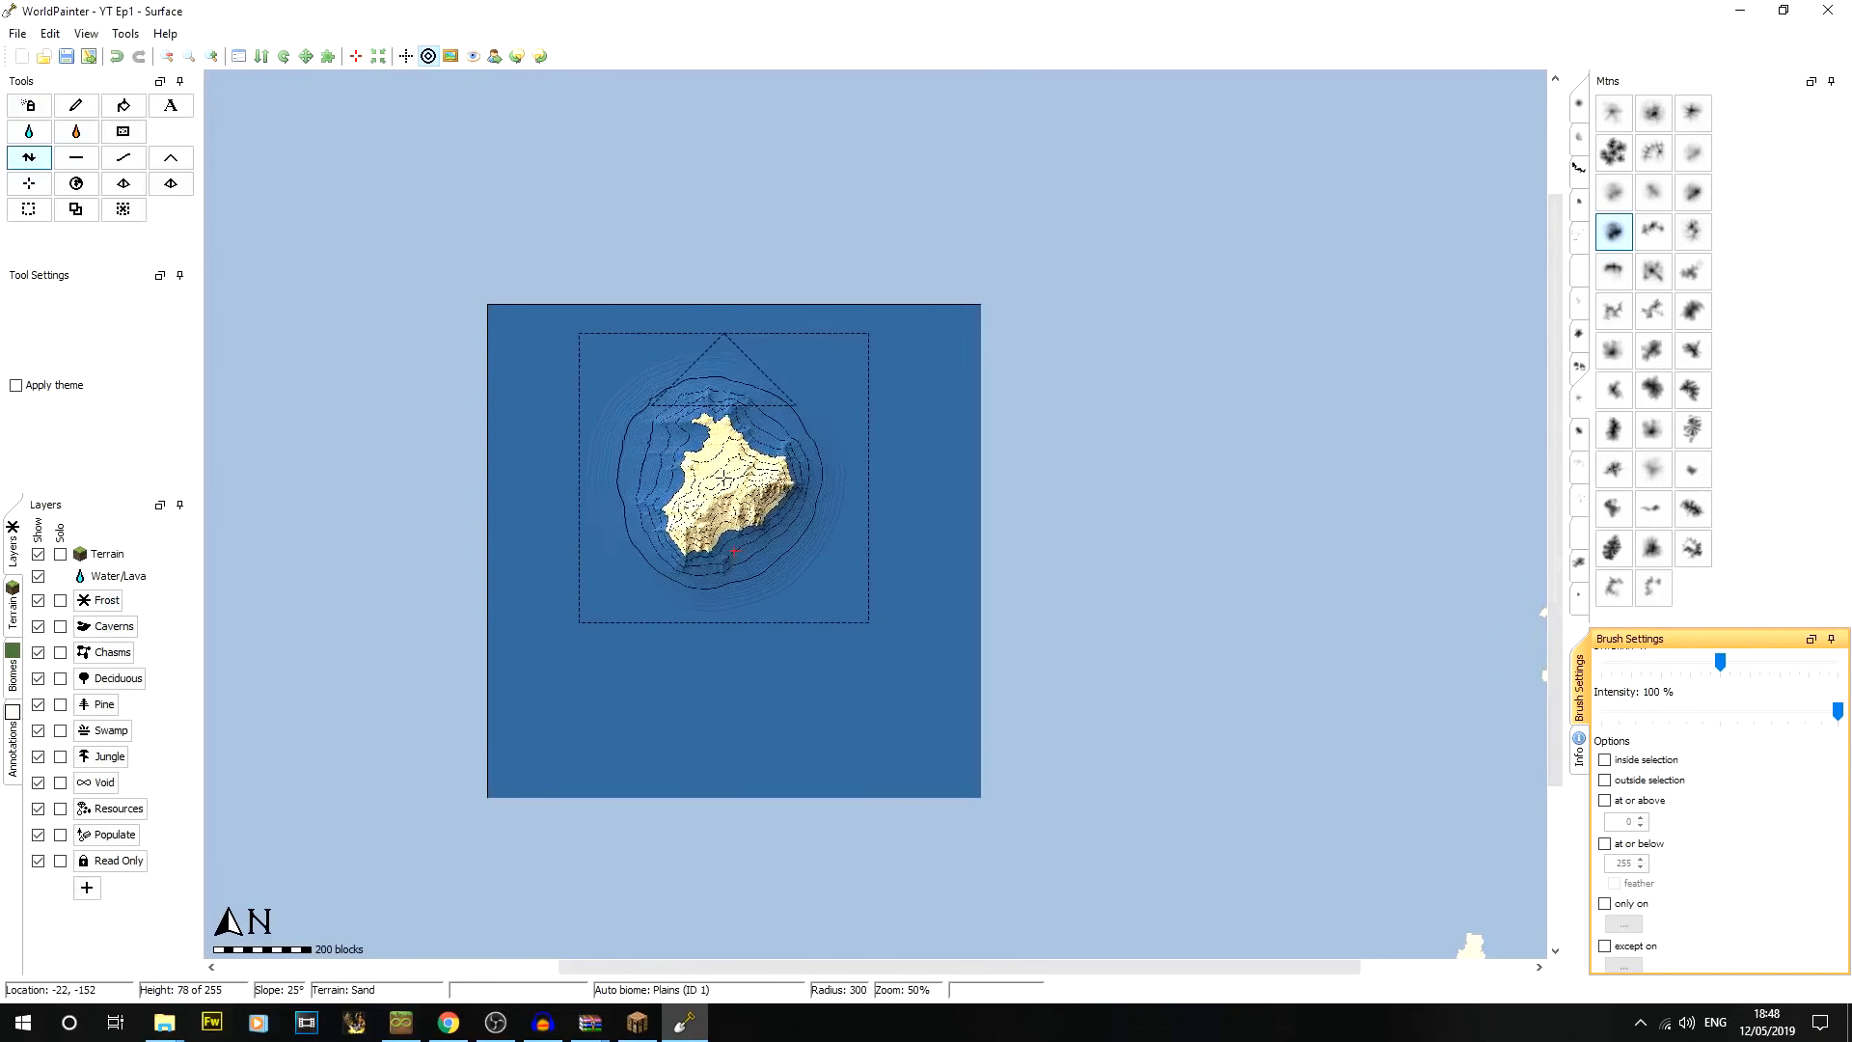
pyautogui.click(116, 56)
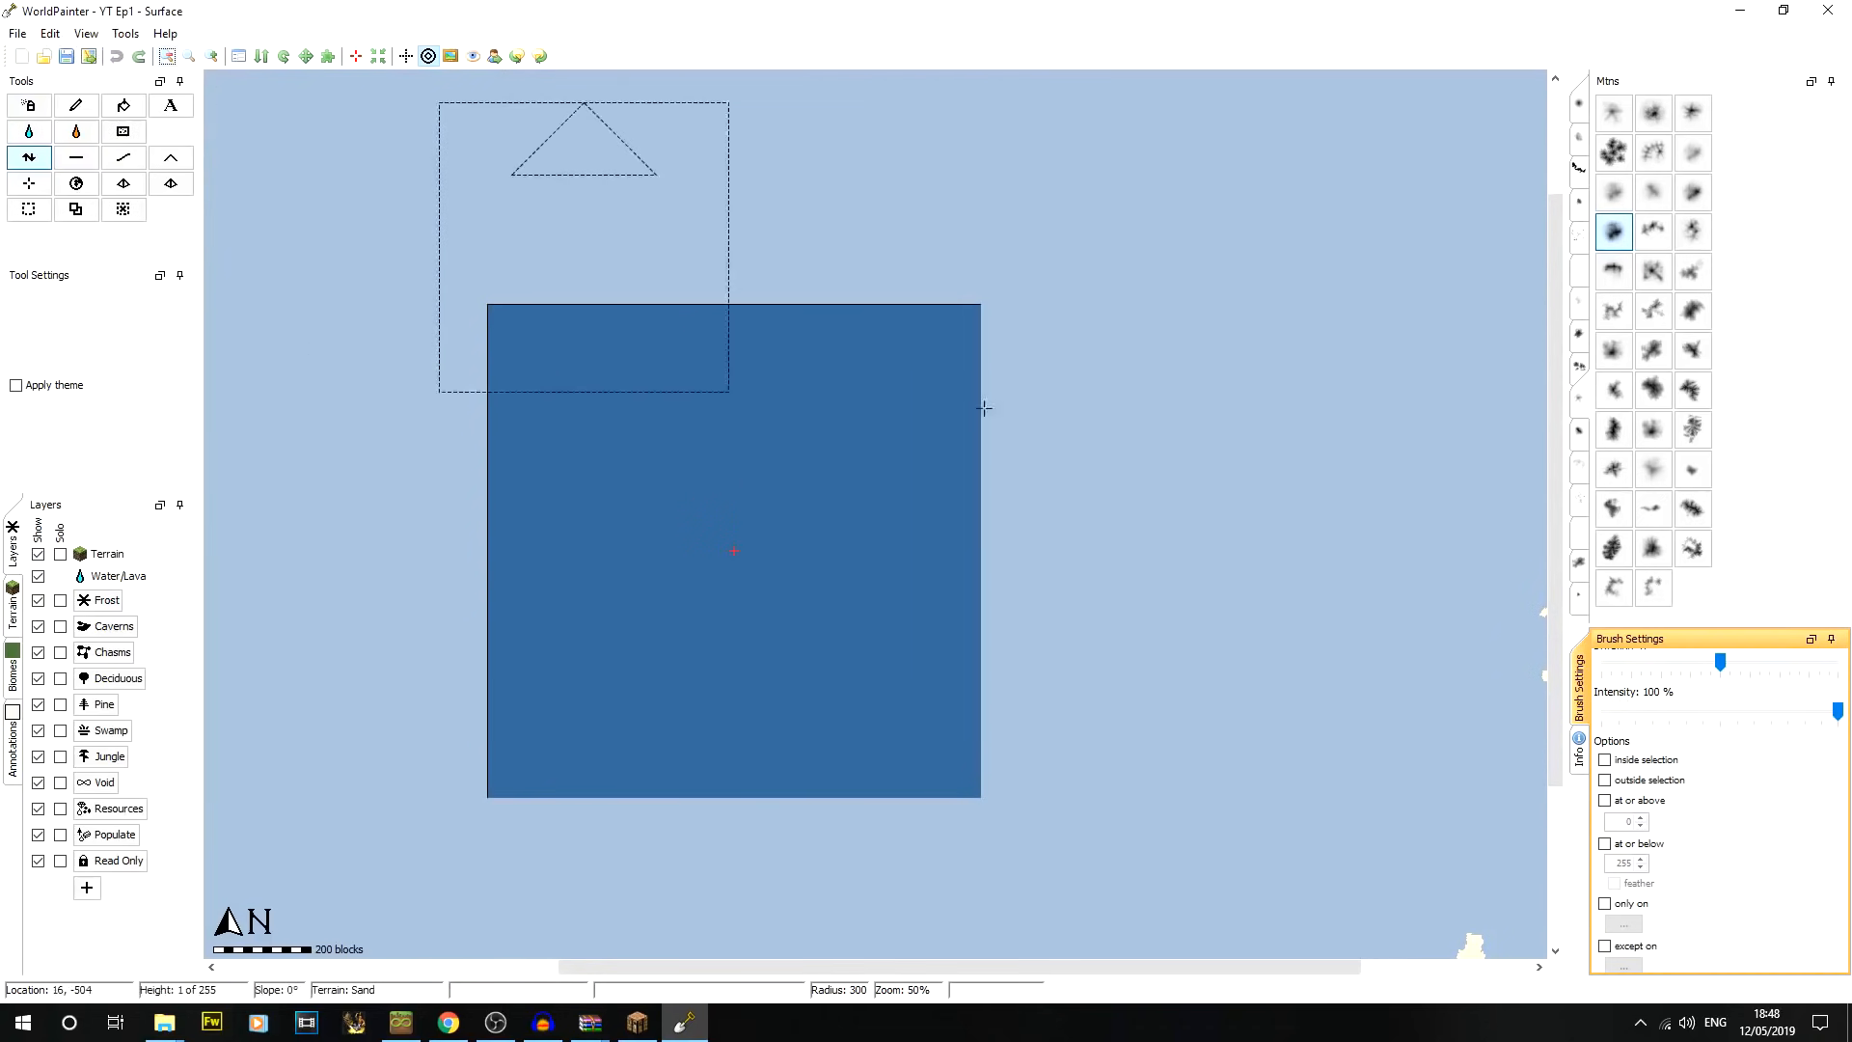
# Set the brush intensity to 15% and test the mountain brush near the map's centre
pyautogui.moveTo(1837, 718); pyautogui.dragTo(1635, 714)
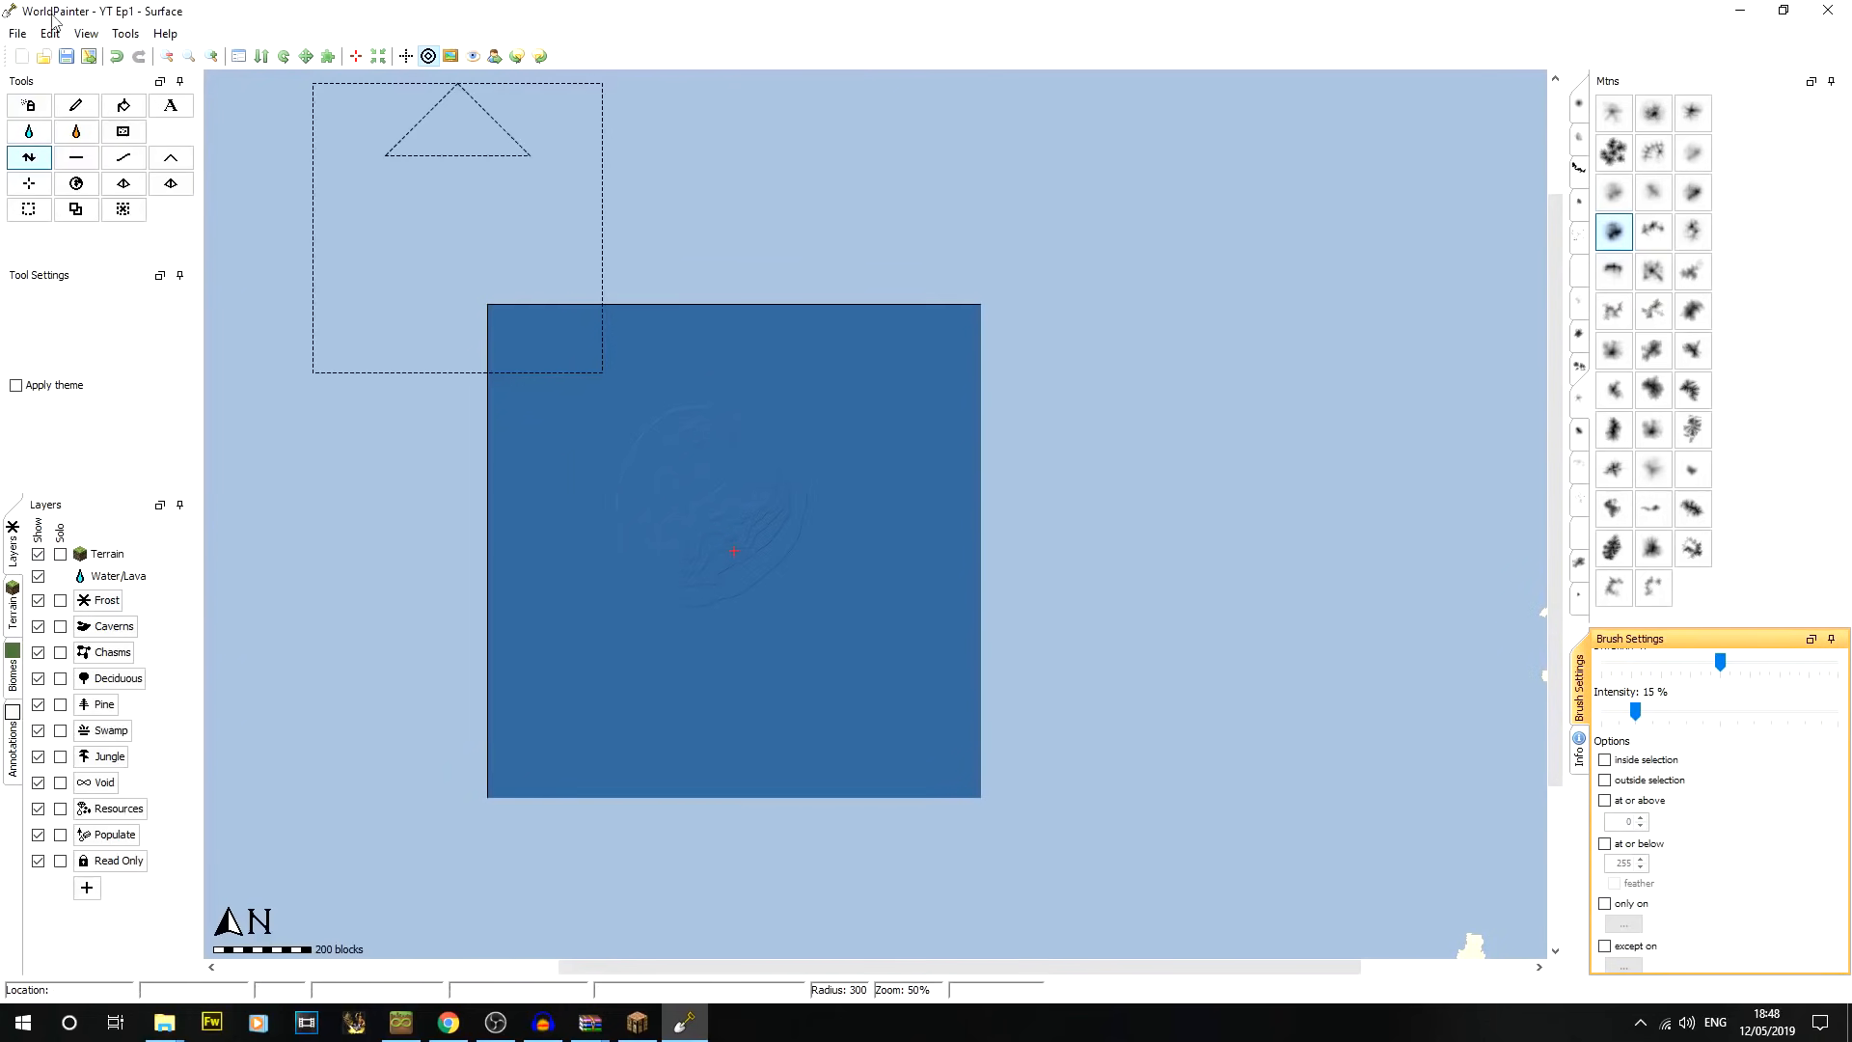
# Undo the test terrain, place the Brush Settings in their own column beside the Mtns brush list, and narrow that list
pyautogui.click(117, 56)
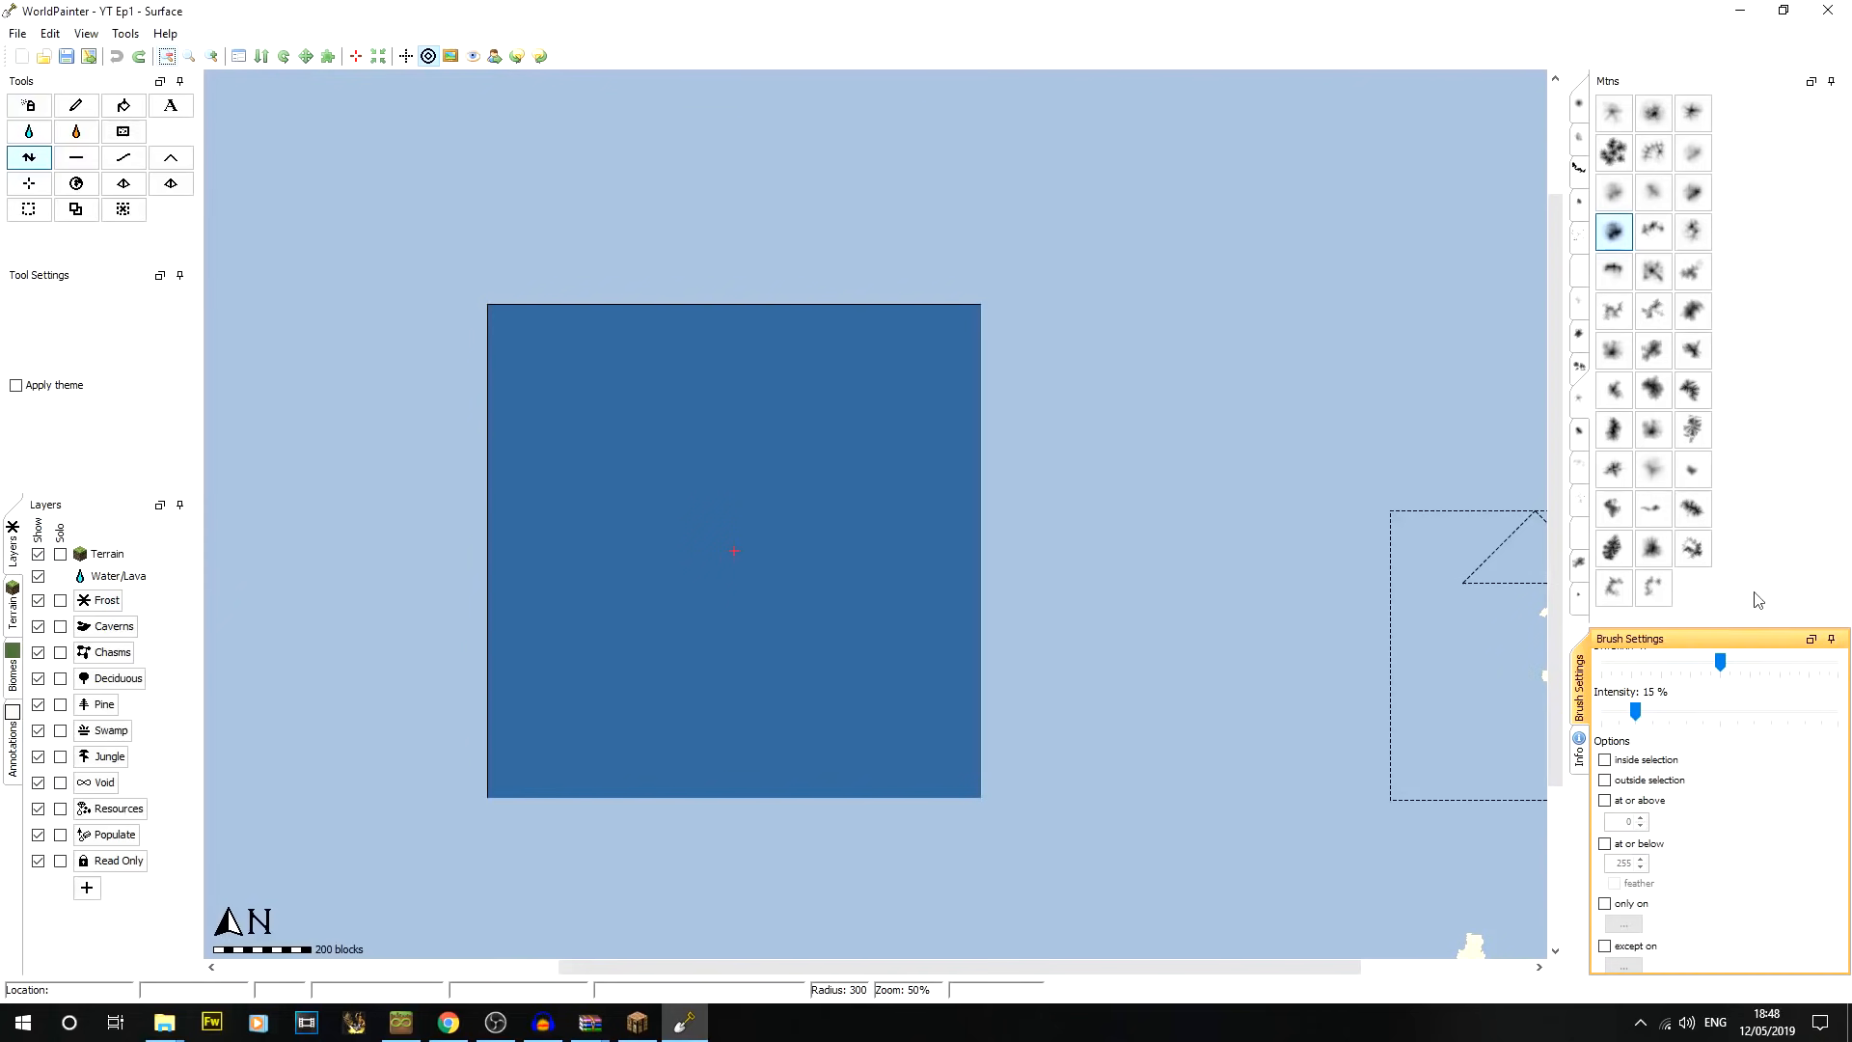
pyautogui.click(1579, 750)
pyautogui.click(1580, 687)
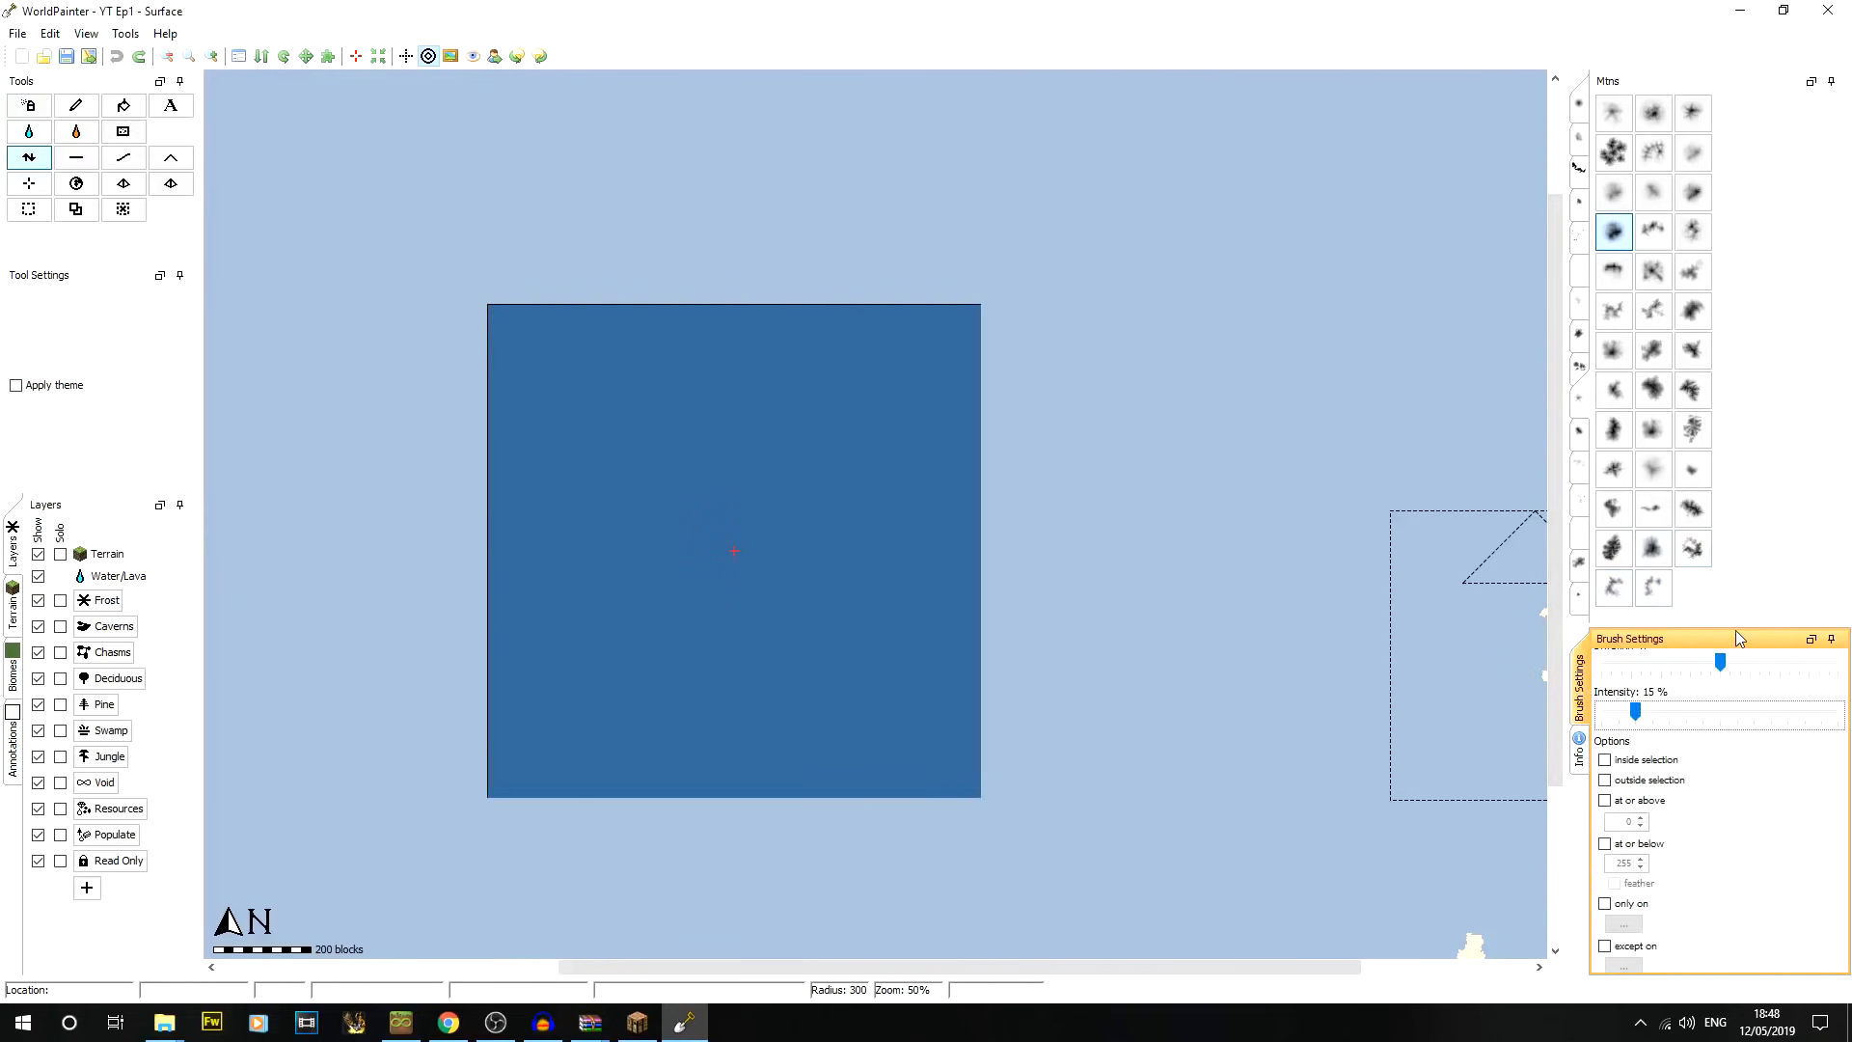
pyautogui.moveTo(1851, 658)
pyautogui.mouseDown()
pyautogui.moveTo(1773, 660)
pyautogui.moveTo(1850, 661)
pyautogui.mouseUp()
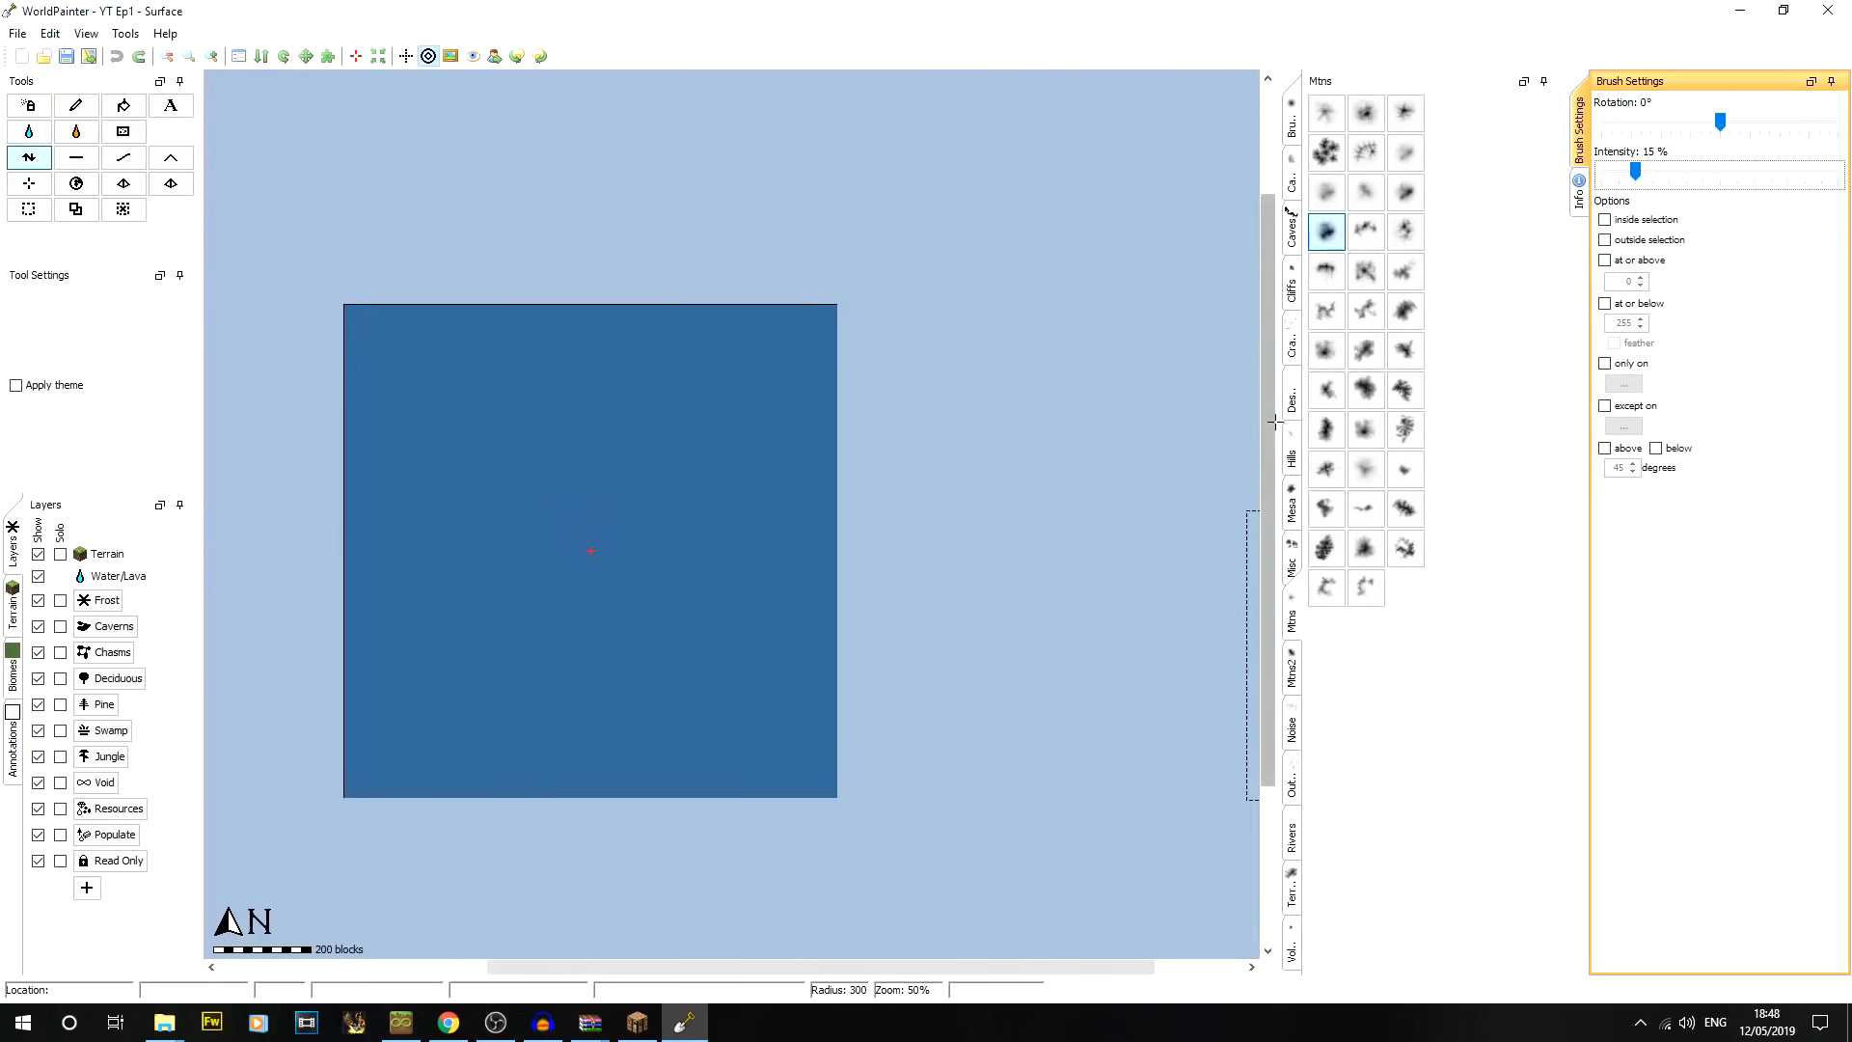
pyautogui.moveTo(1277, 422); pyautogui.dragTo(1444, 441)
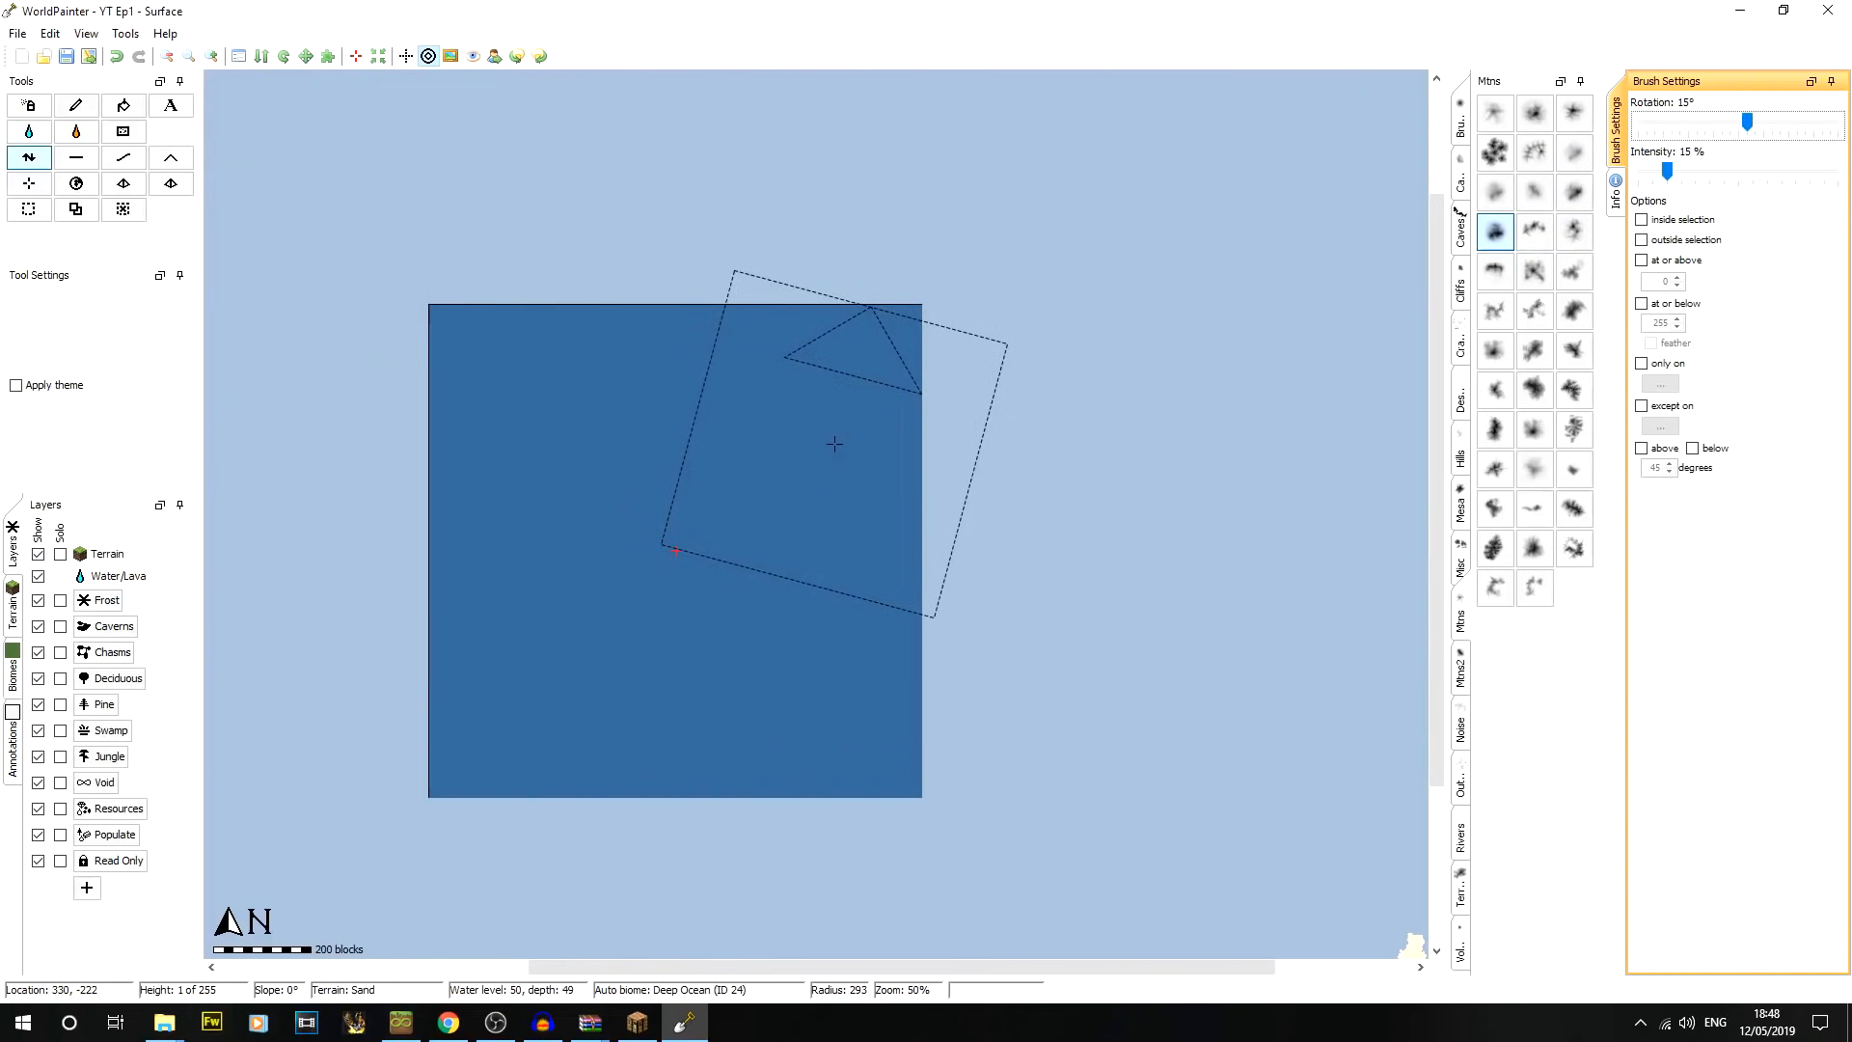
# Try several brush rotations, ending at 105°, and set the brush intensity to 100%
pyautogui.keyDown('shift'); pyautogui.scroll(1, 819, 441); pyautogui.keyUp('shift')
pyautogui.keyDown('shift'); pyautogui.scroll(-5, 773, 460); pyautogui.keyUp('shift')
pyautogui.keyDown('shift'); pyautogui.scroll(-2, 774, 459); pyautogui.keyUp('shift')
pyautogui.keyDown('shift'); pyautogui.scroll(7, 773, 459); pyautogui.keyUp('shift')
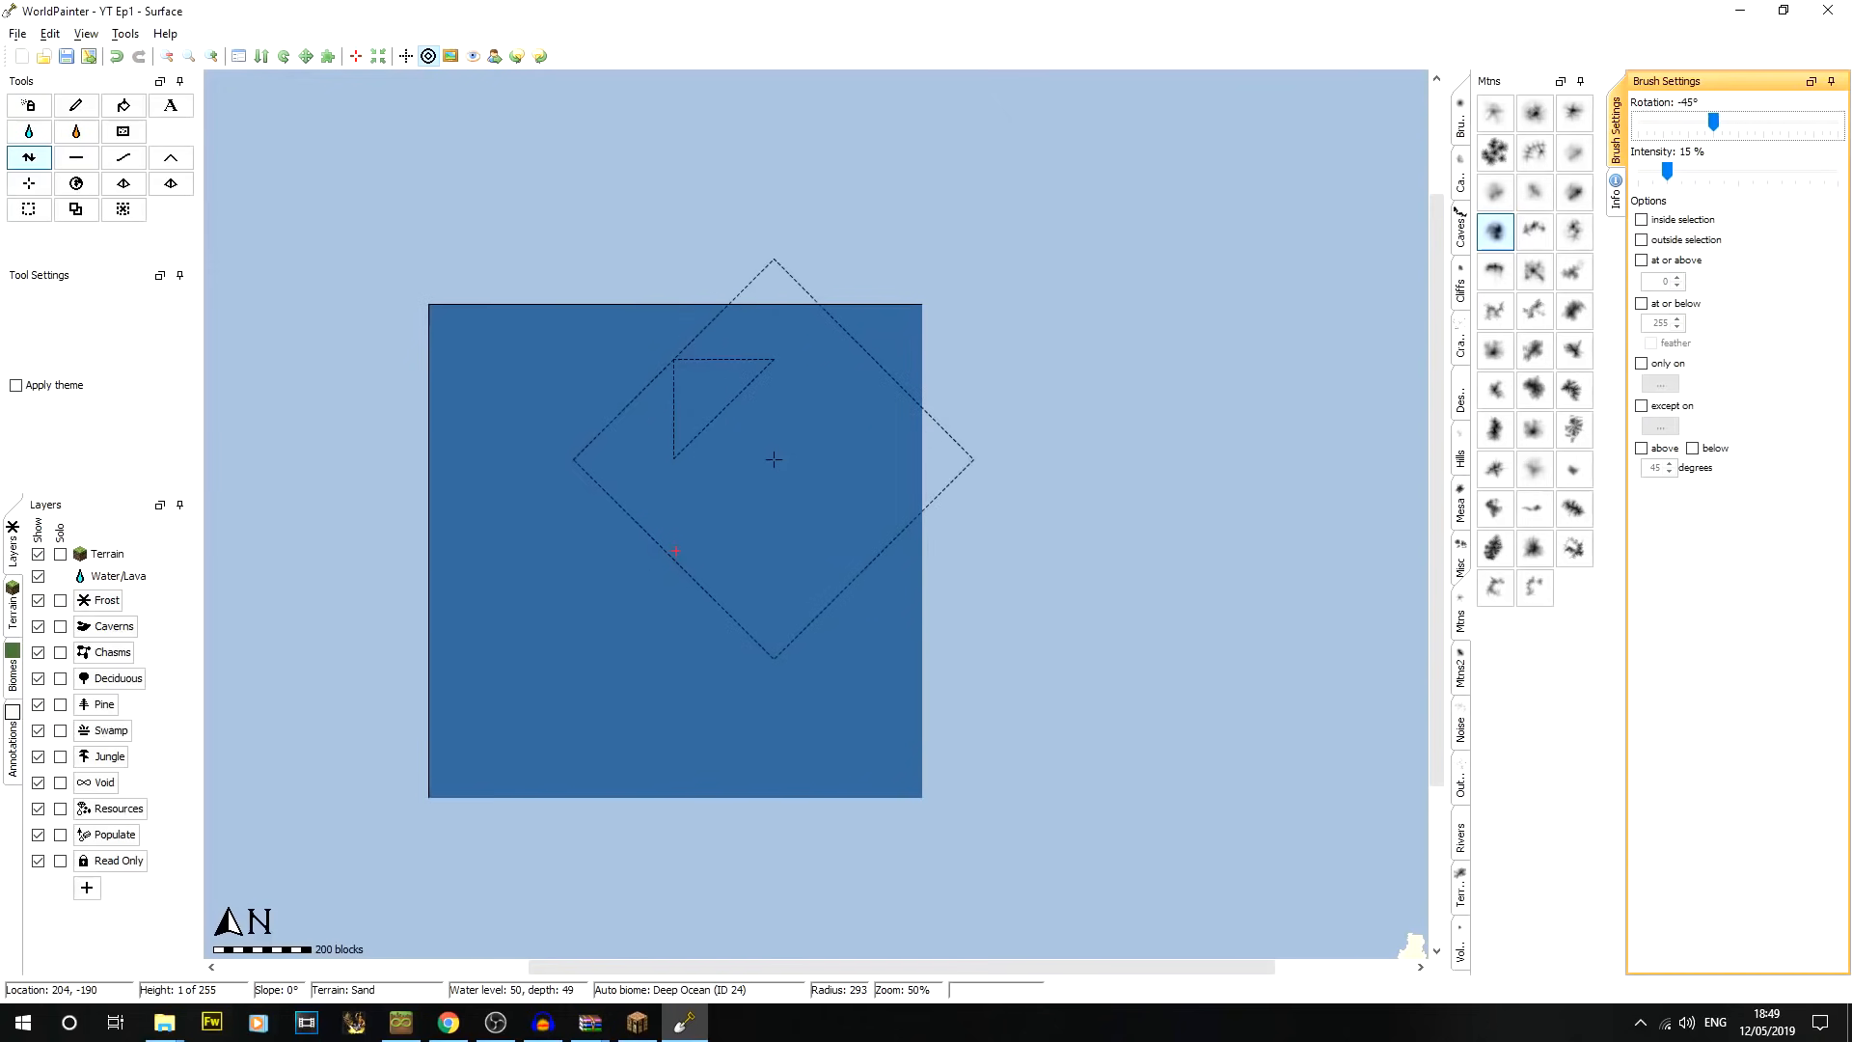
pyautogui.keyDown('shift'); pyautogui.scroll(-7, 661, 467); pyautogui.keyUp('shift')
pyautogui.keyDown('alt'); pyautogui.scroll(12, 661, 467); pyautogui.keyUp('alt')
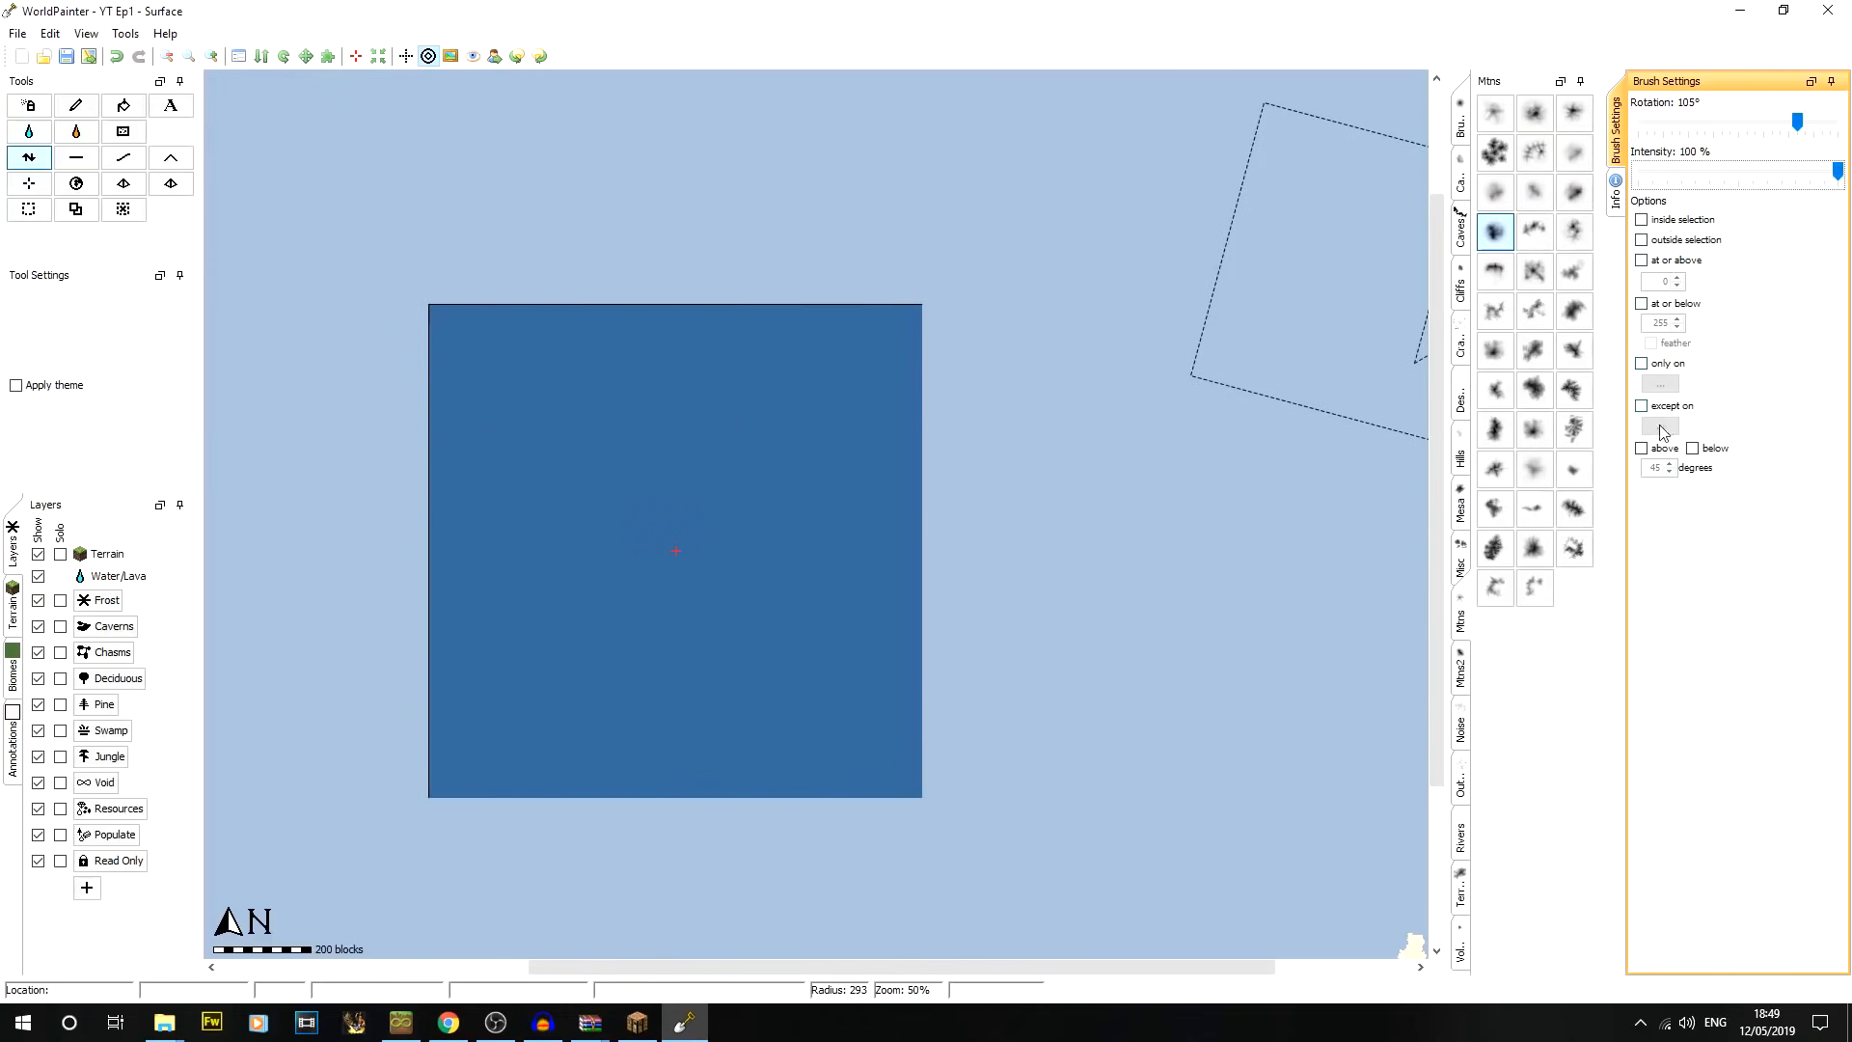
# Raise an elongated island above the water around the map's centre, changing the mountain brush to a radius of 218 and a rotation of 75°
pyautogui.moveTo(786, 665); pyautogui.dragTo(921, 504, button='middle')
pyautogui.click(212, 56)
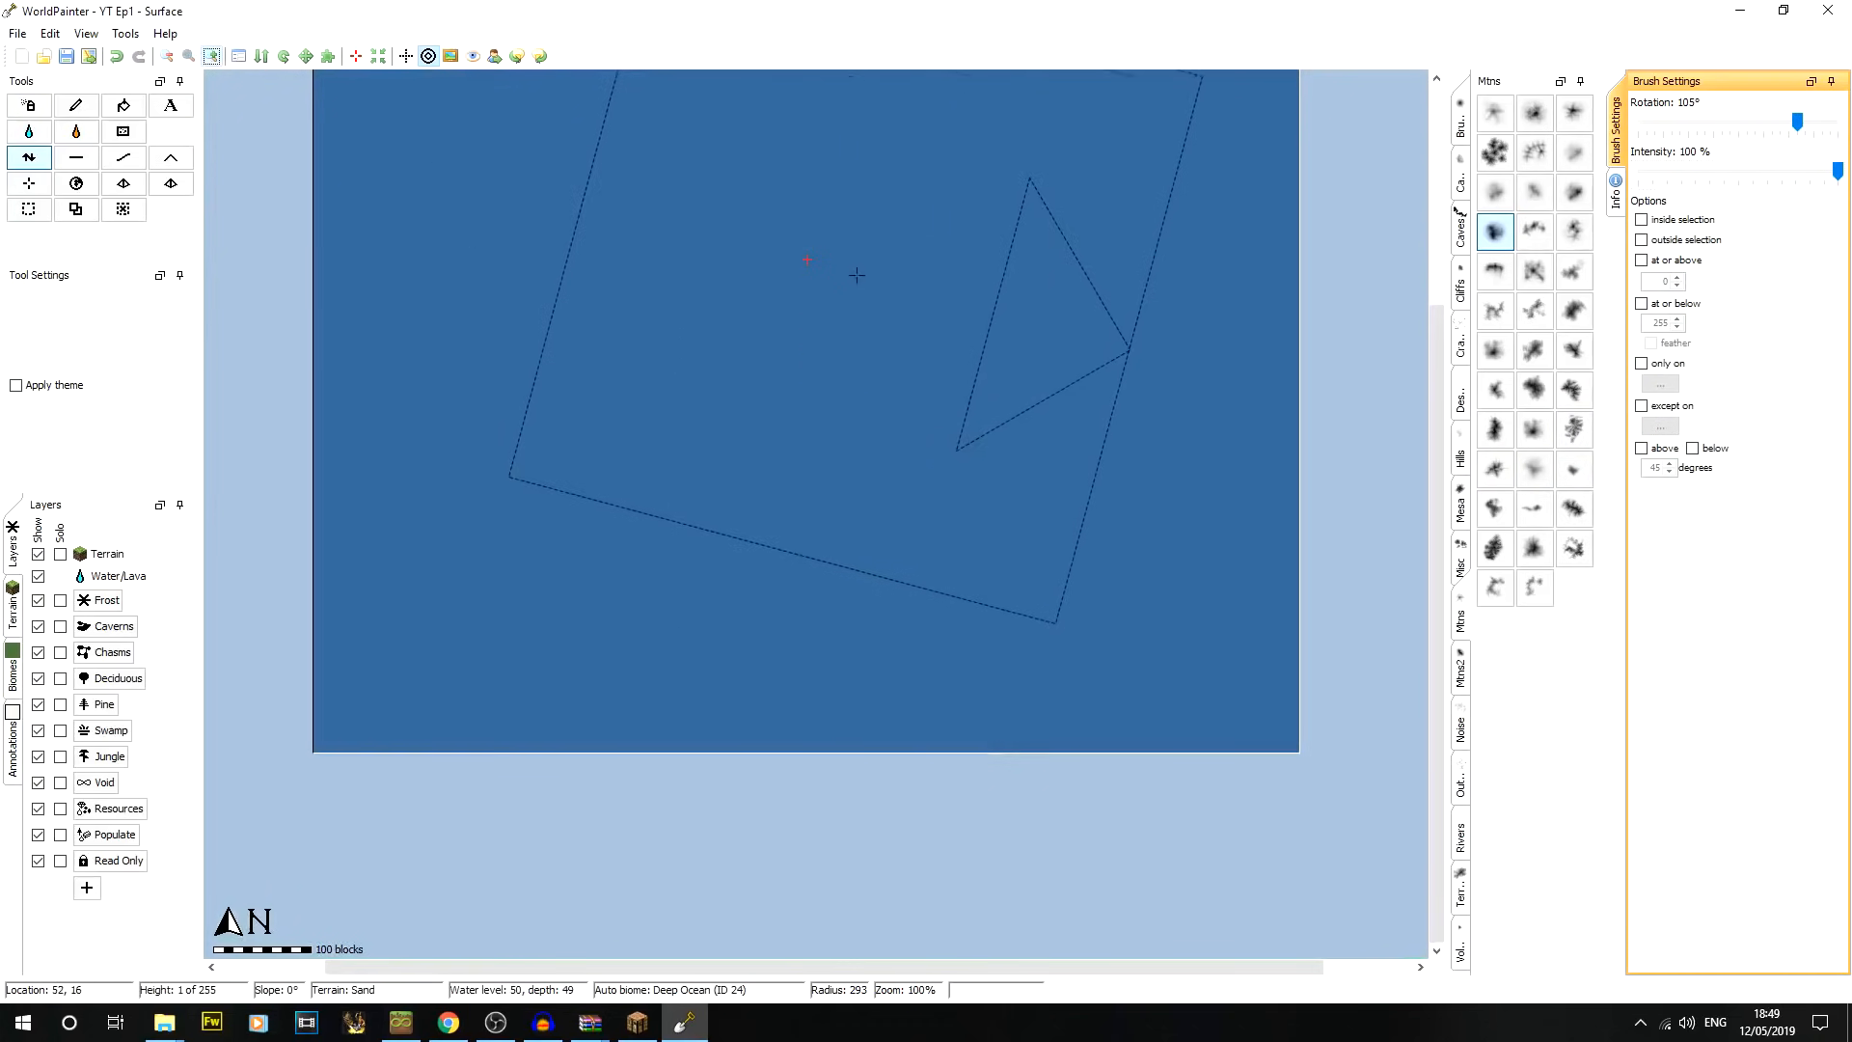
pyautogui.click(189, 56)
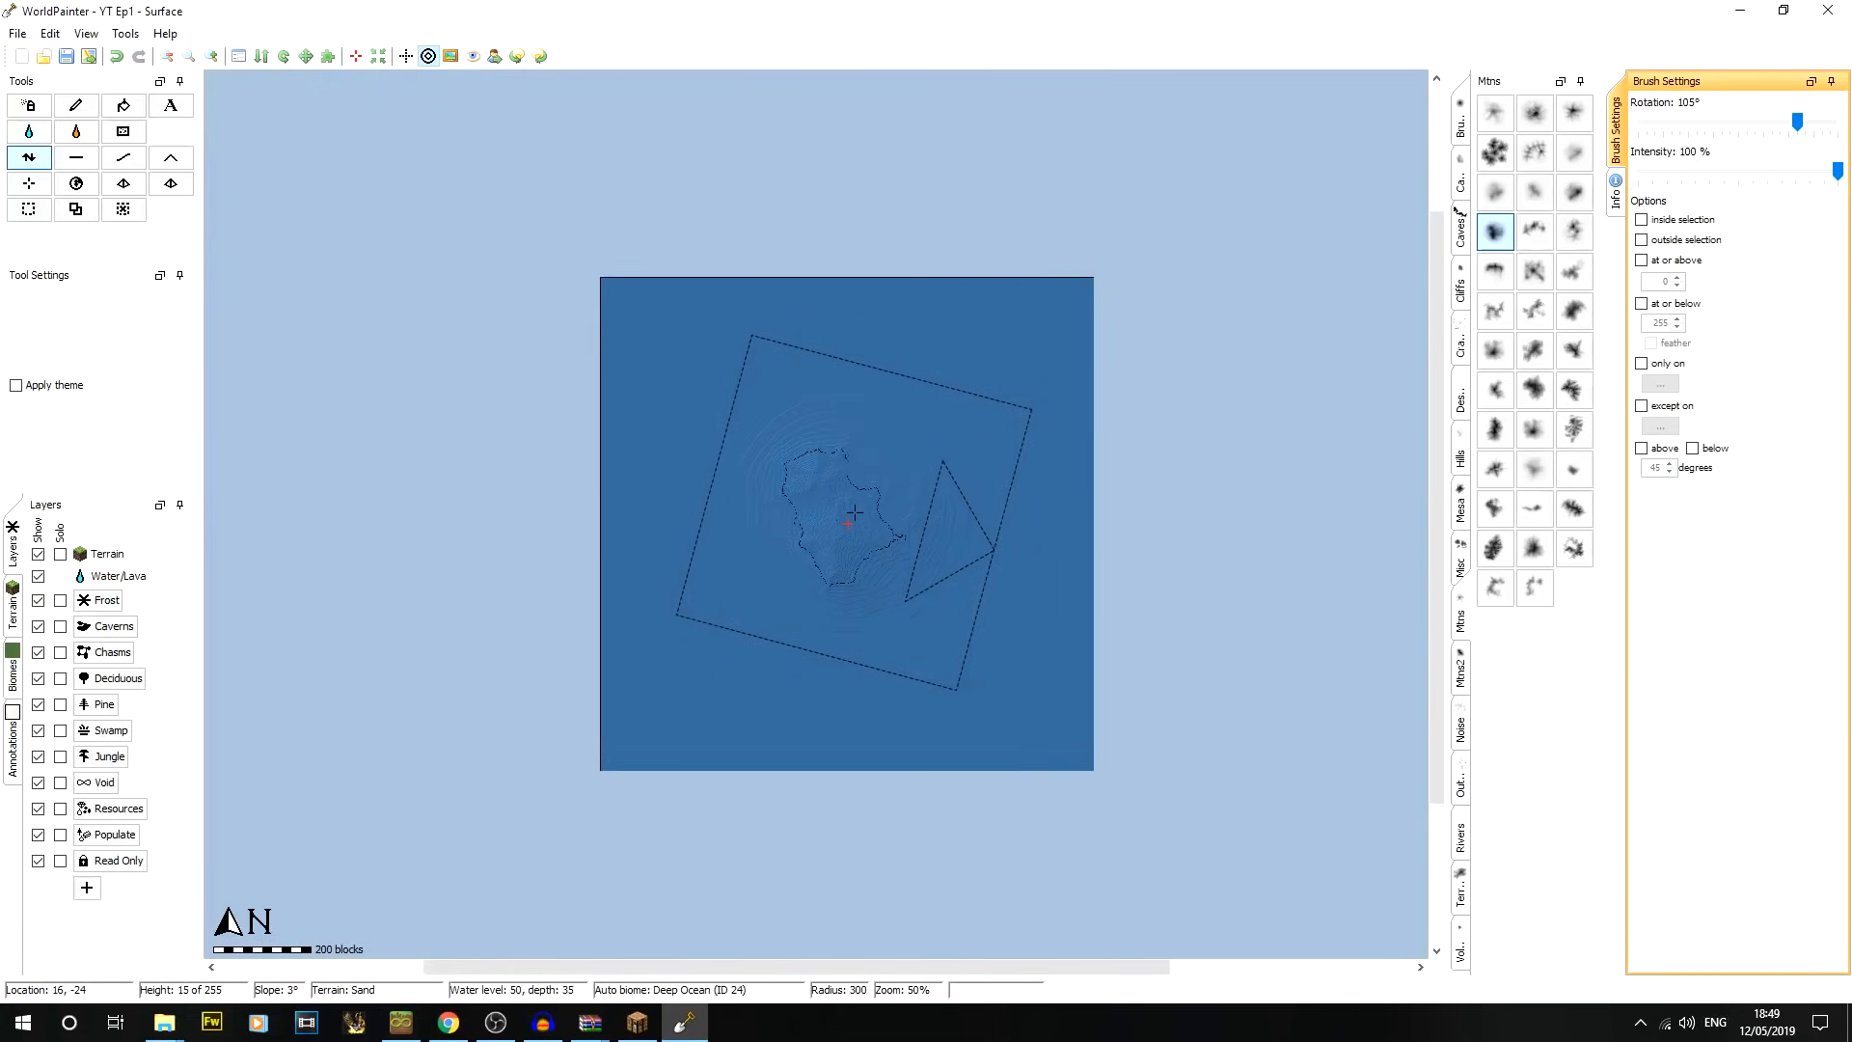
pyautogui.click(212, 56)
pyautogui.moveTo(922, 364)
pyautogui.mouseDown()
pyautogui.moveTo(916, 289)
pyautogui.moveTo(893, 509)
pyautogui.mouseUp()
pyautogui.moveTo(893, 509)
pyautogui.mouseDown(button='right')
pyautogui.moveTo(849, 318)
pyautogui.moveTo(816, 571)
pyautogui.mouseUp(button='right')
pyautogui.moveTo(815, 571)
pyautogui.mouseDown()
pyautogui.moveTo(765, 579)
pyautogui.moveTo(805, 661)
pyautogui.moveTo(835, 598)
pyautogui.moveTo(822, 491)
pyautogui.moveTo(864, 324)
pyautogui.moveTo(1075, 769)
pyautogui.moveTo(1018, 704)
pyautogui.moveTo(995, 514)
pyautogui.mouseUp()
pyautogui.moveTo(1023, 439); pyautogui.dragTo(998, 454)
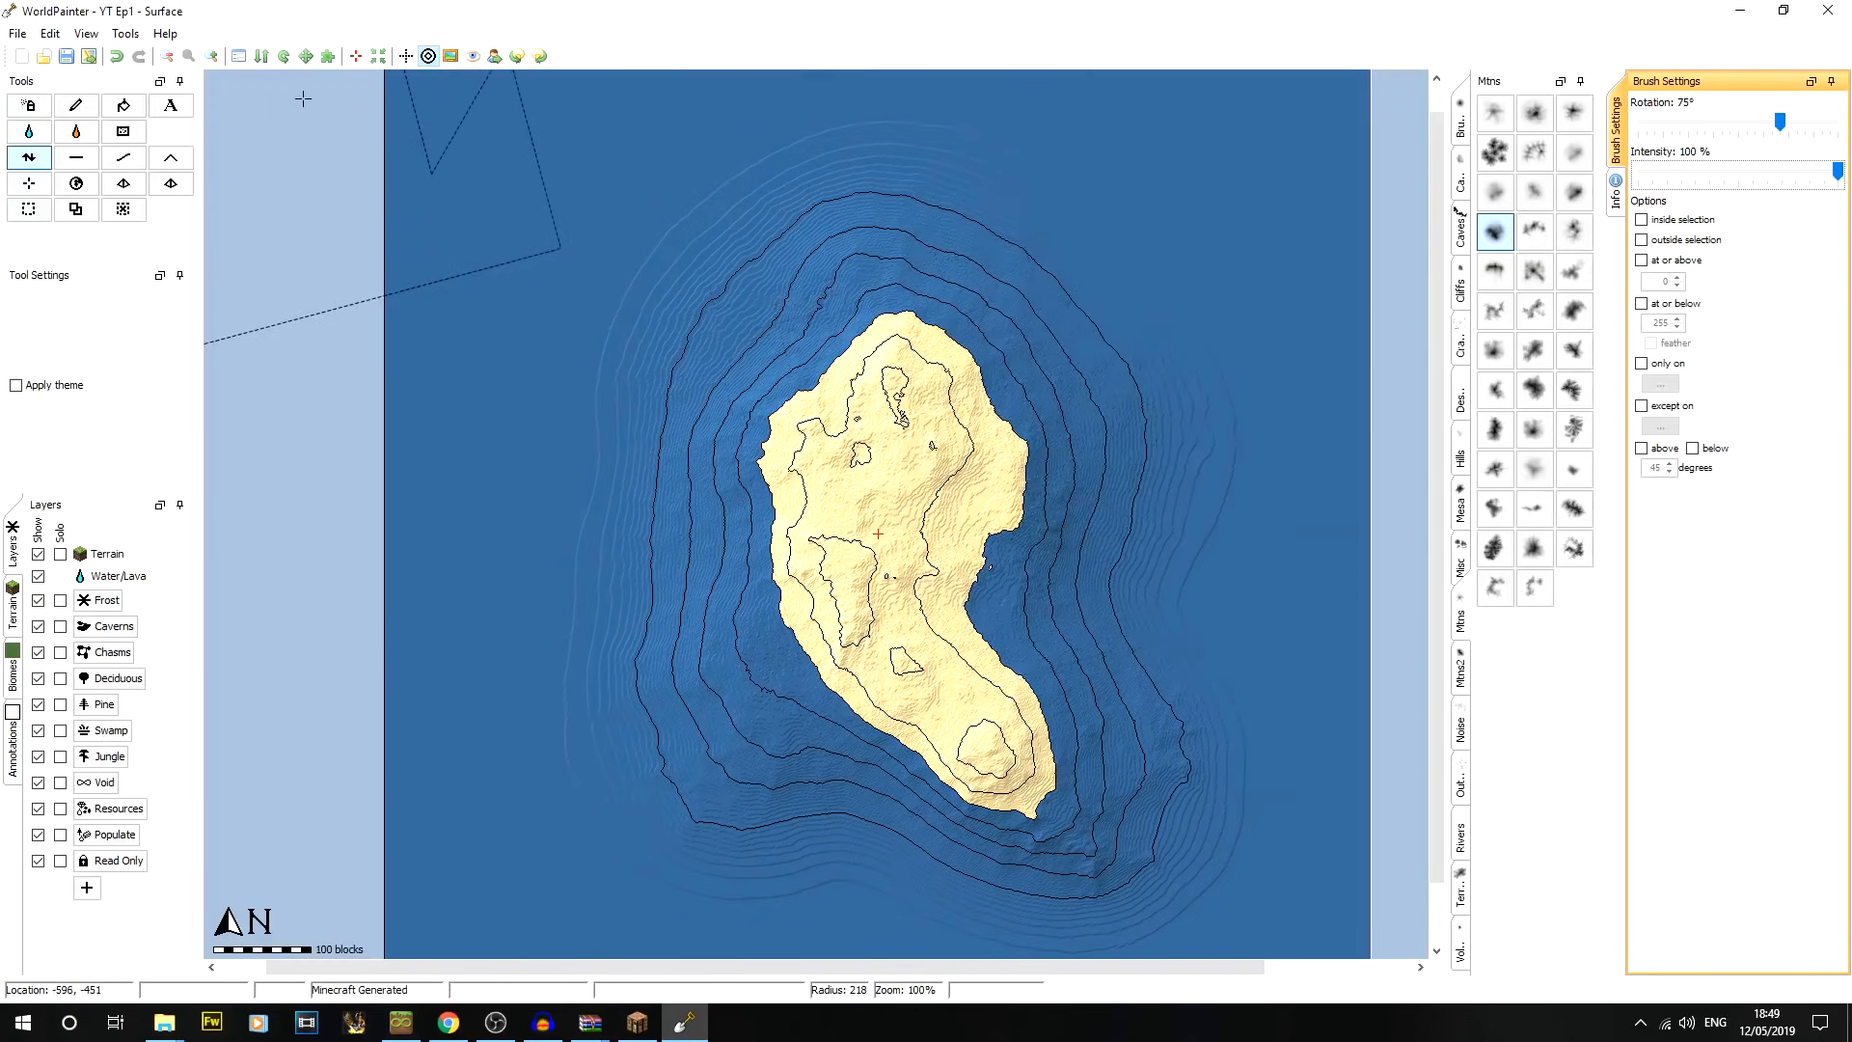
# Examine the new island's shape and relief in the 3D view and close it
pyautogui.click(87, 35)
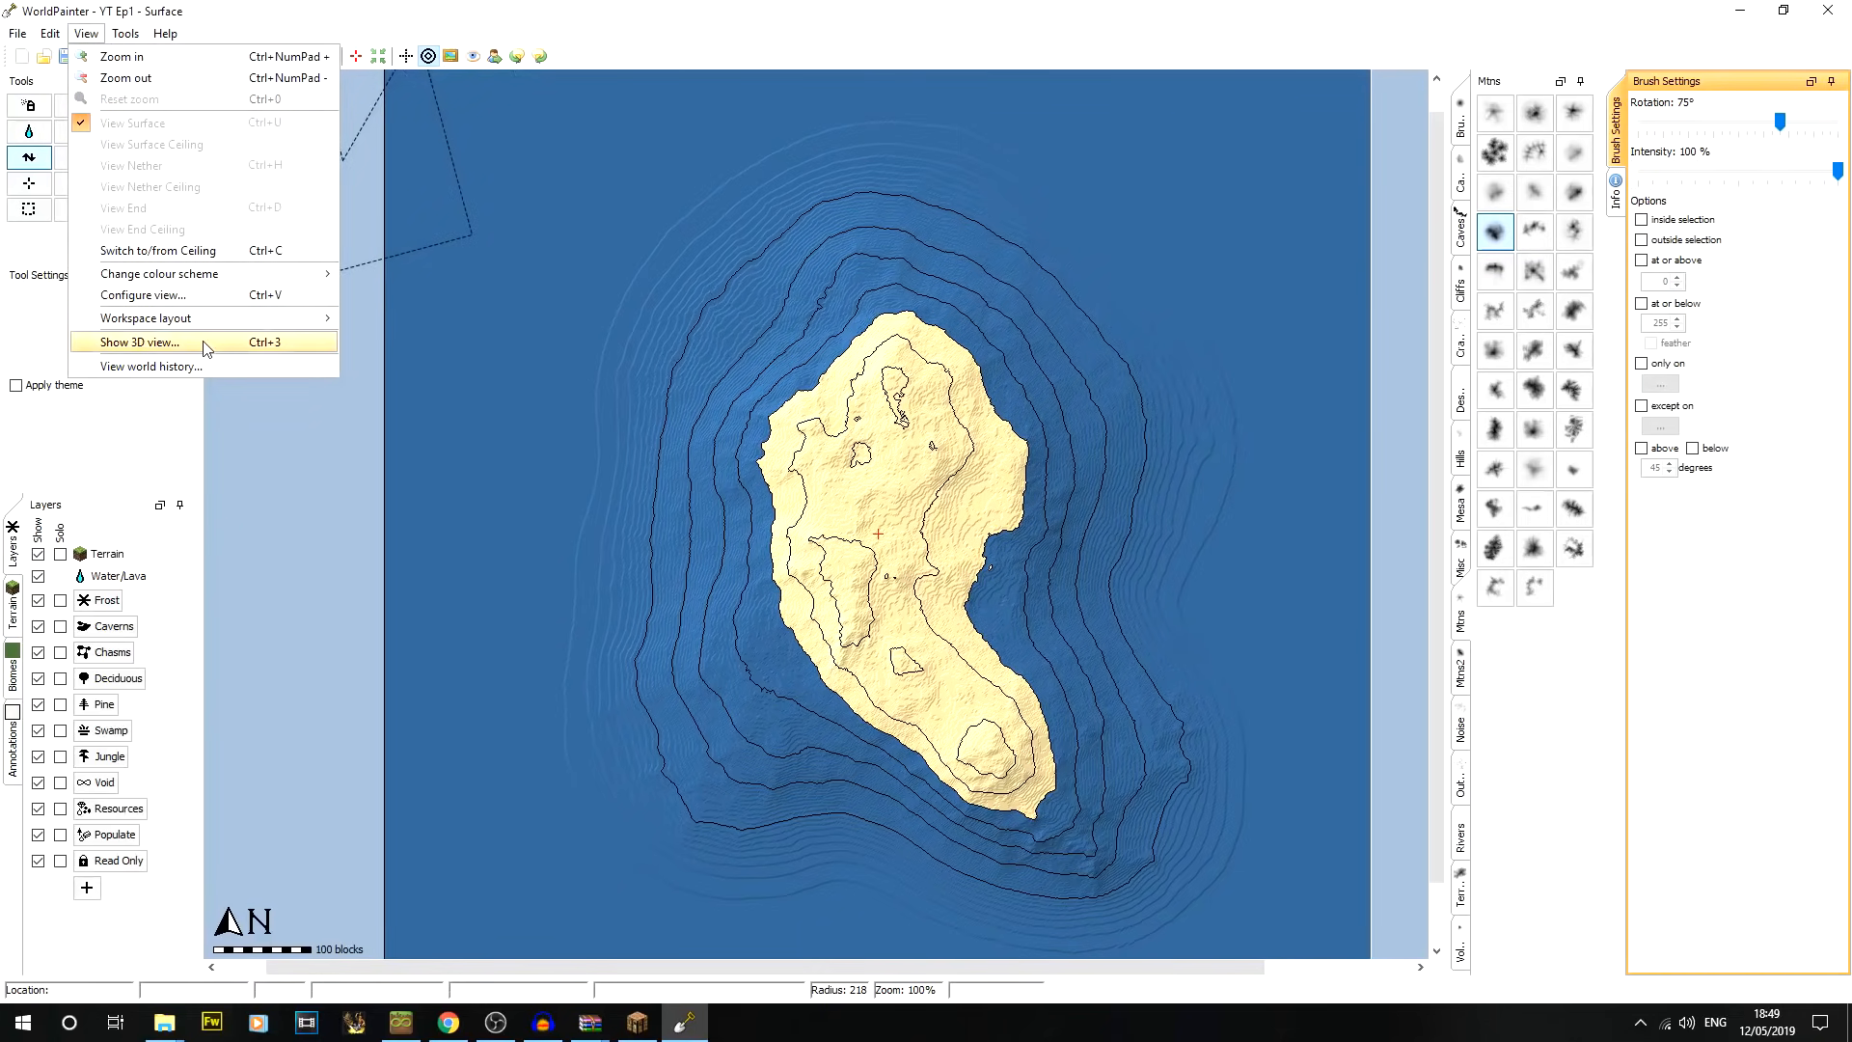
pyautogui.click(203, 342)
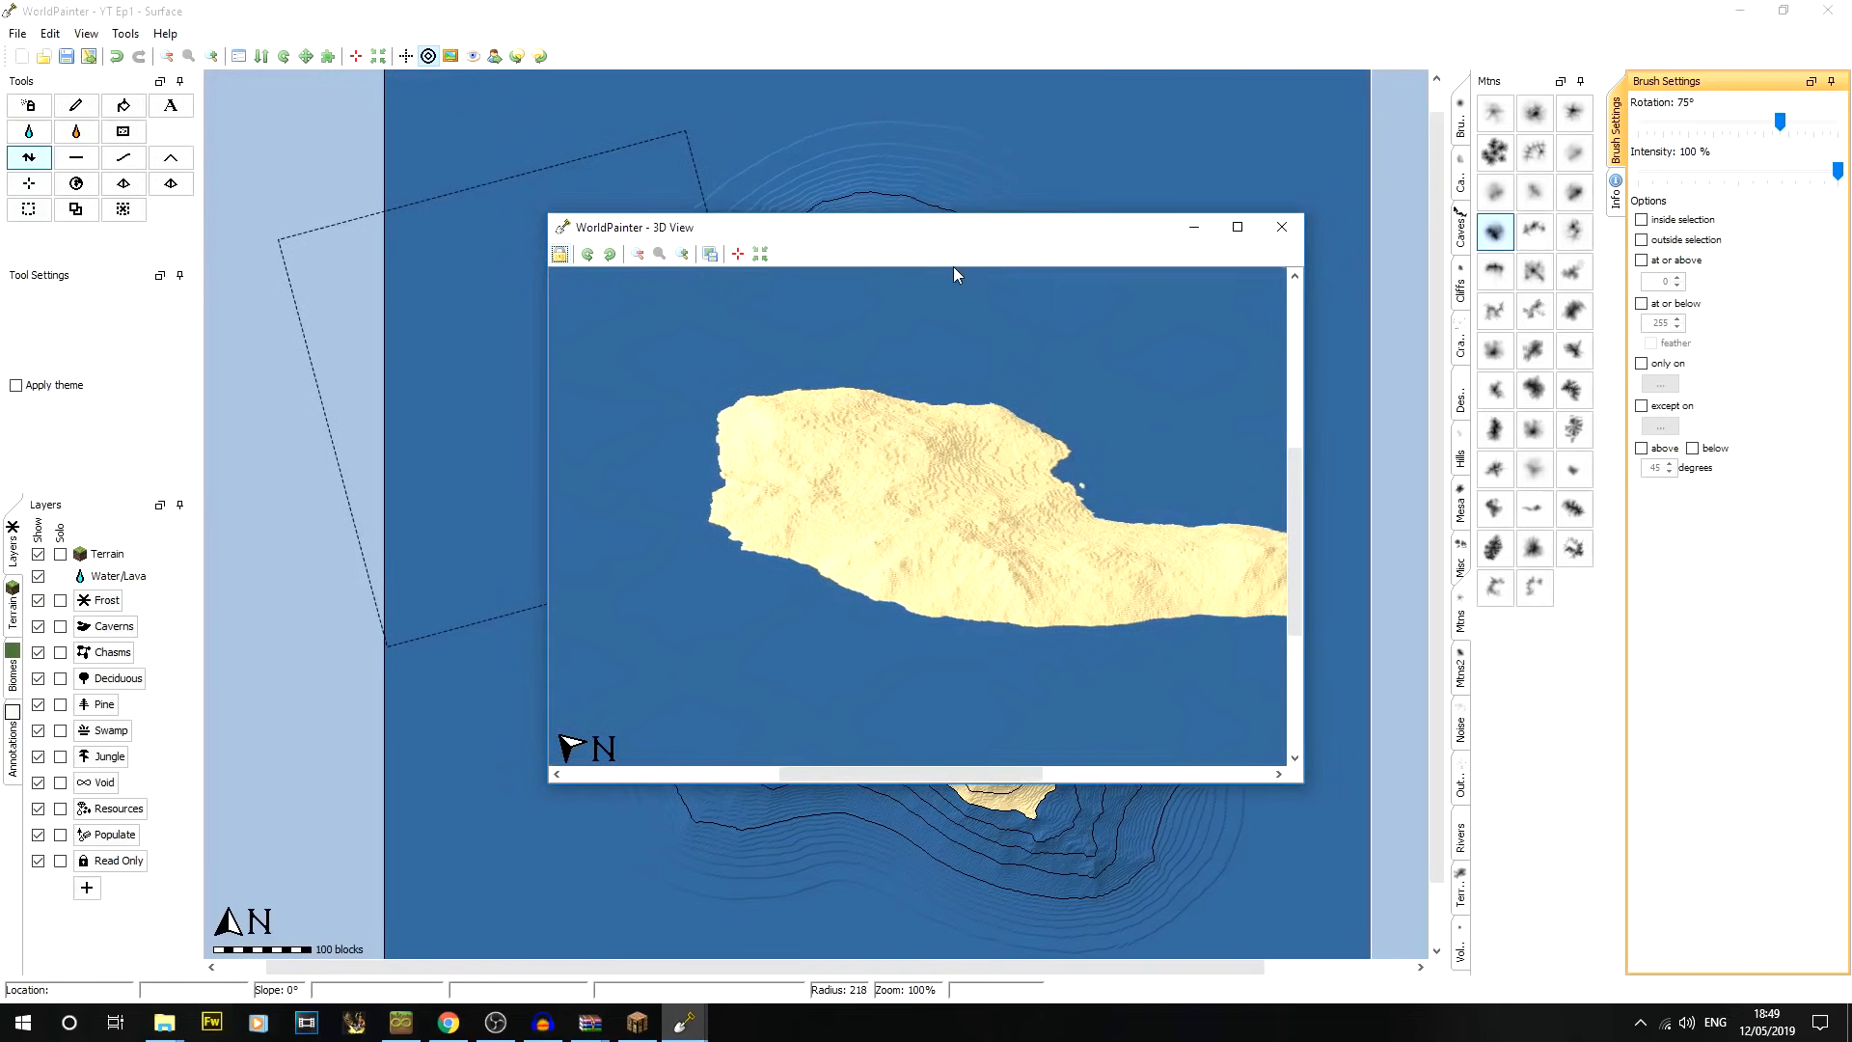
pyautogui.moveTo(1023, 495); pyautogui.dragTo(899, 454)
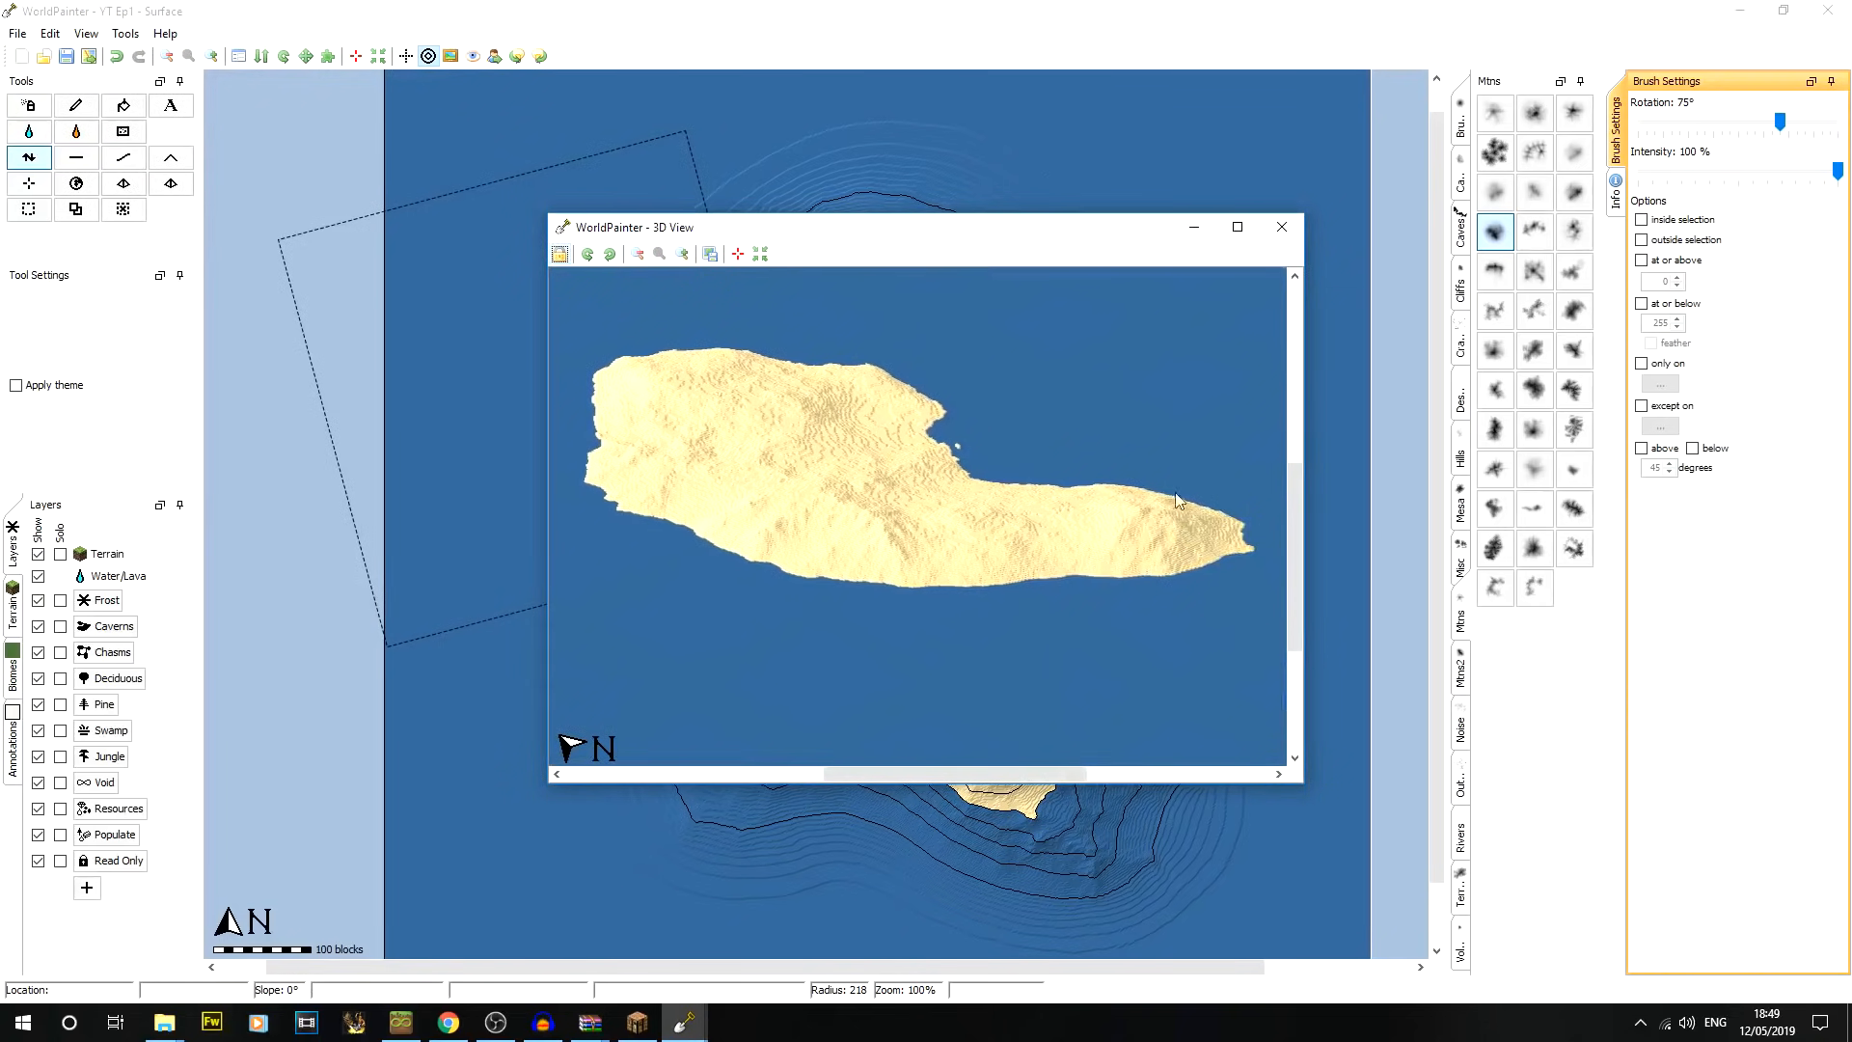
pyautogui.click(1280, 228)
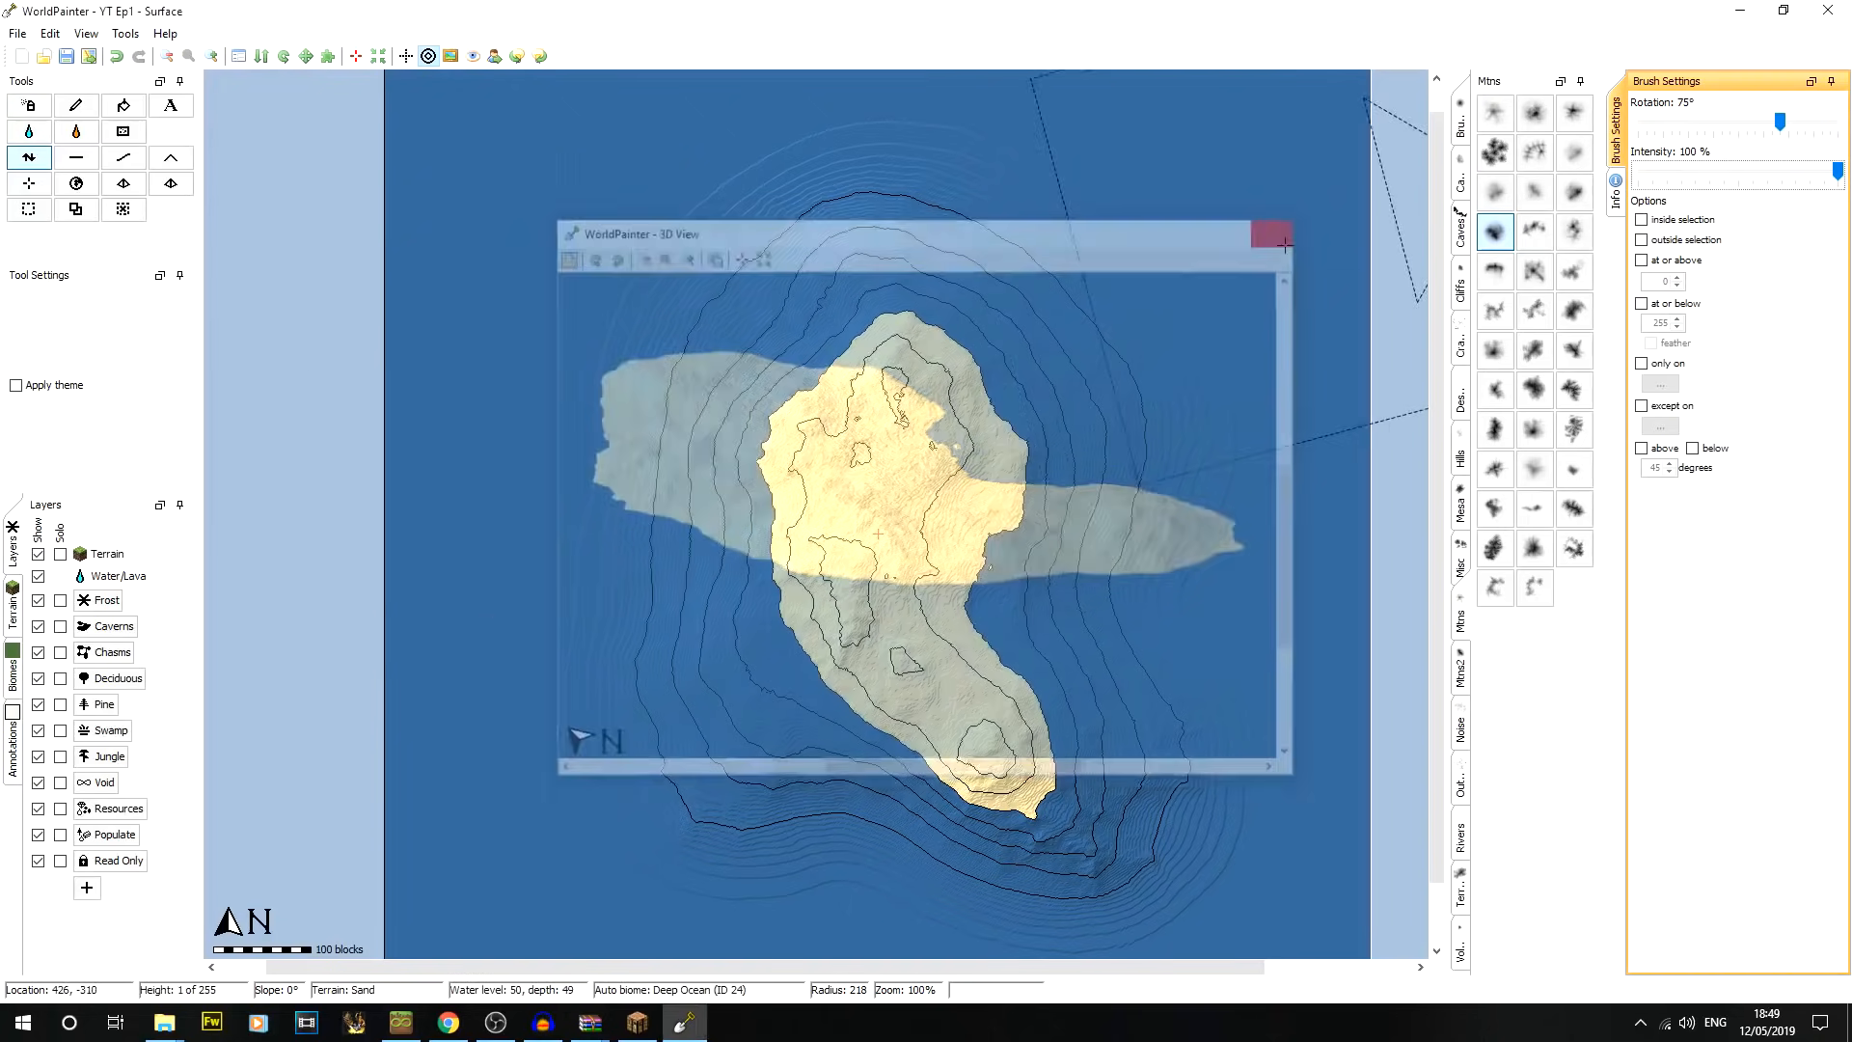
# Extend the northern end of the island towards the northeast with the mountain brush
pyautogui.click(213, 55)
pyautogui.click(167, 56)
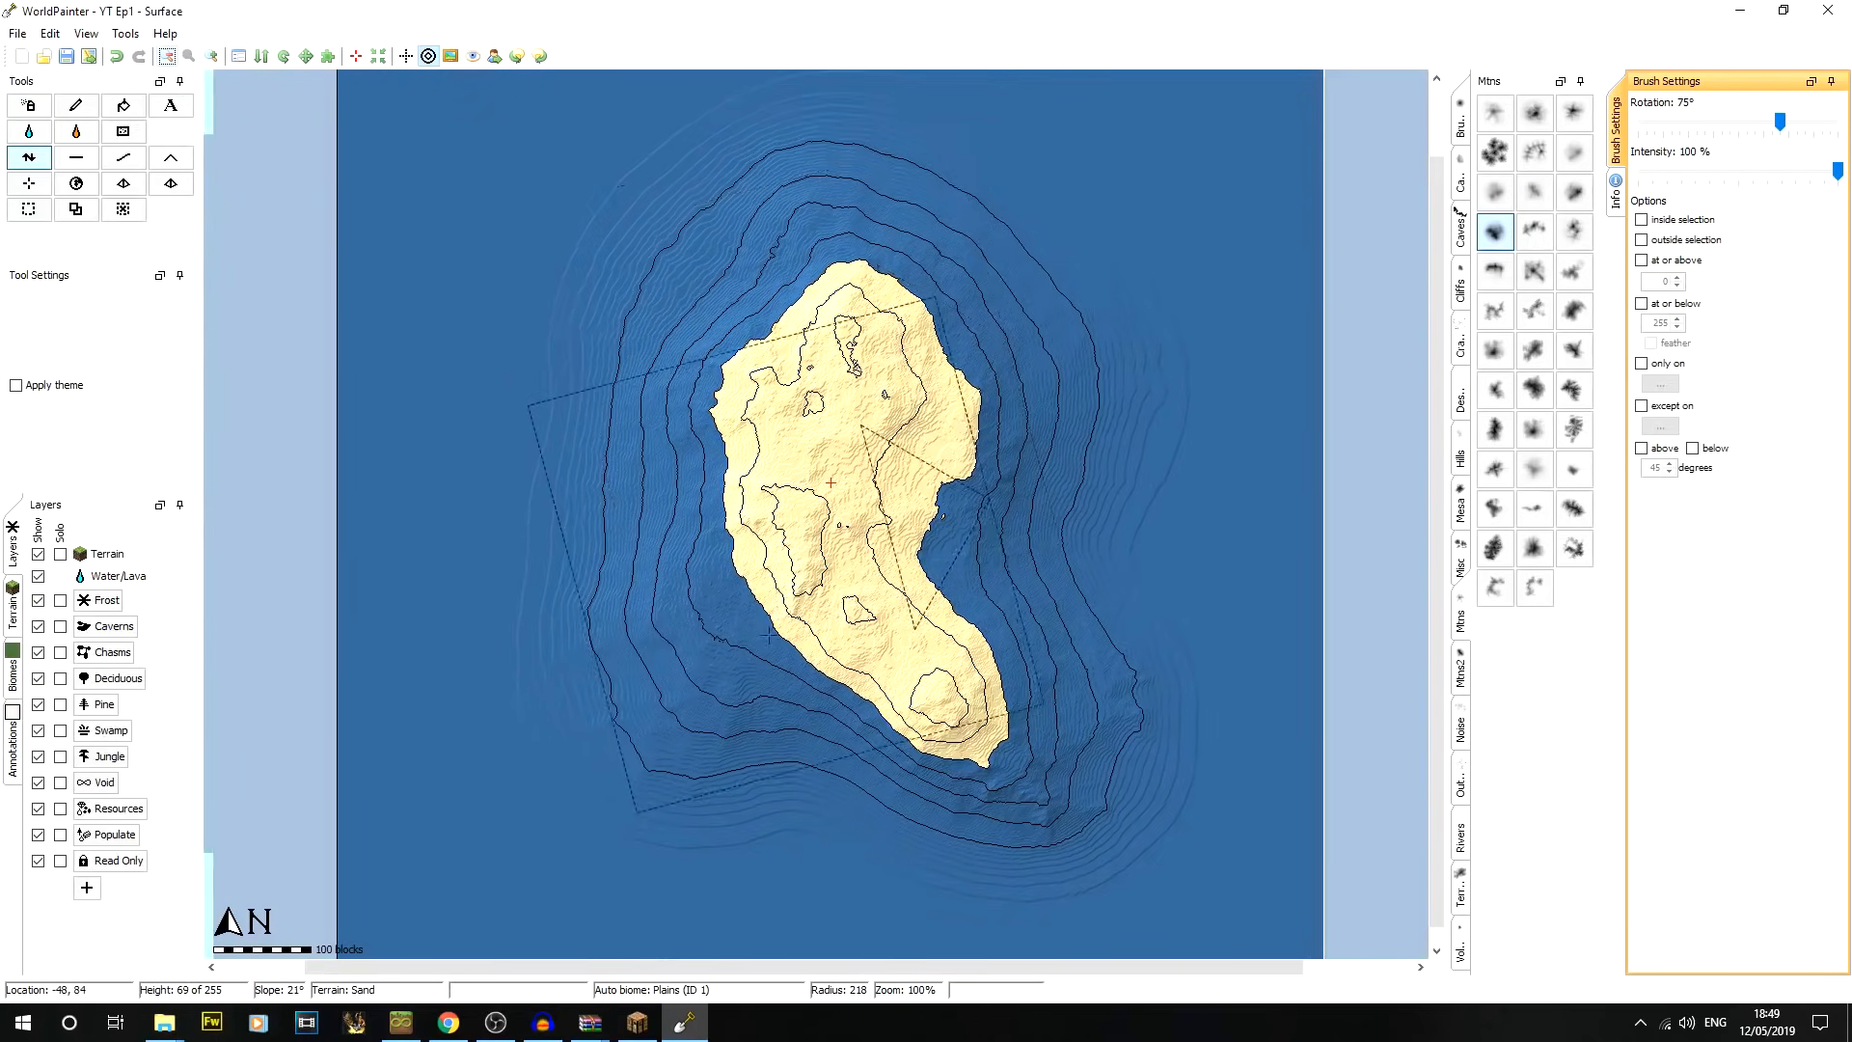
pyautogui.moveTo(772, 624); pyautogui.dragTo(741, 704, button='middle')
pyautogui.scroll(-3, 909, 437)
pyautogui.moveTo(914, 431); pyautogui.dragTo(1030, 332)
# Extend the island towards the northwest and build up its southern part, varying the brush radius and ending at 157
pyautogui.scroll(5, 925, 463)
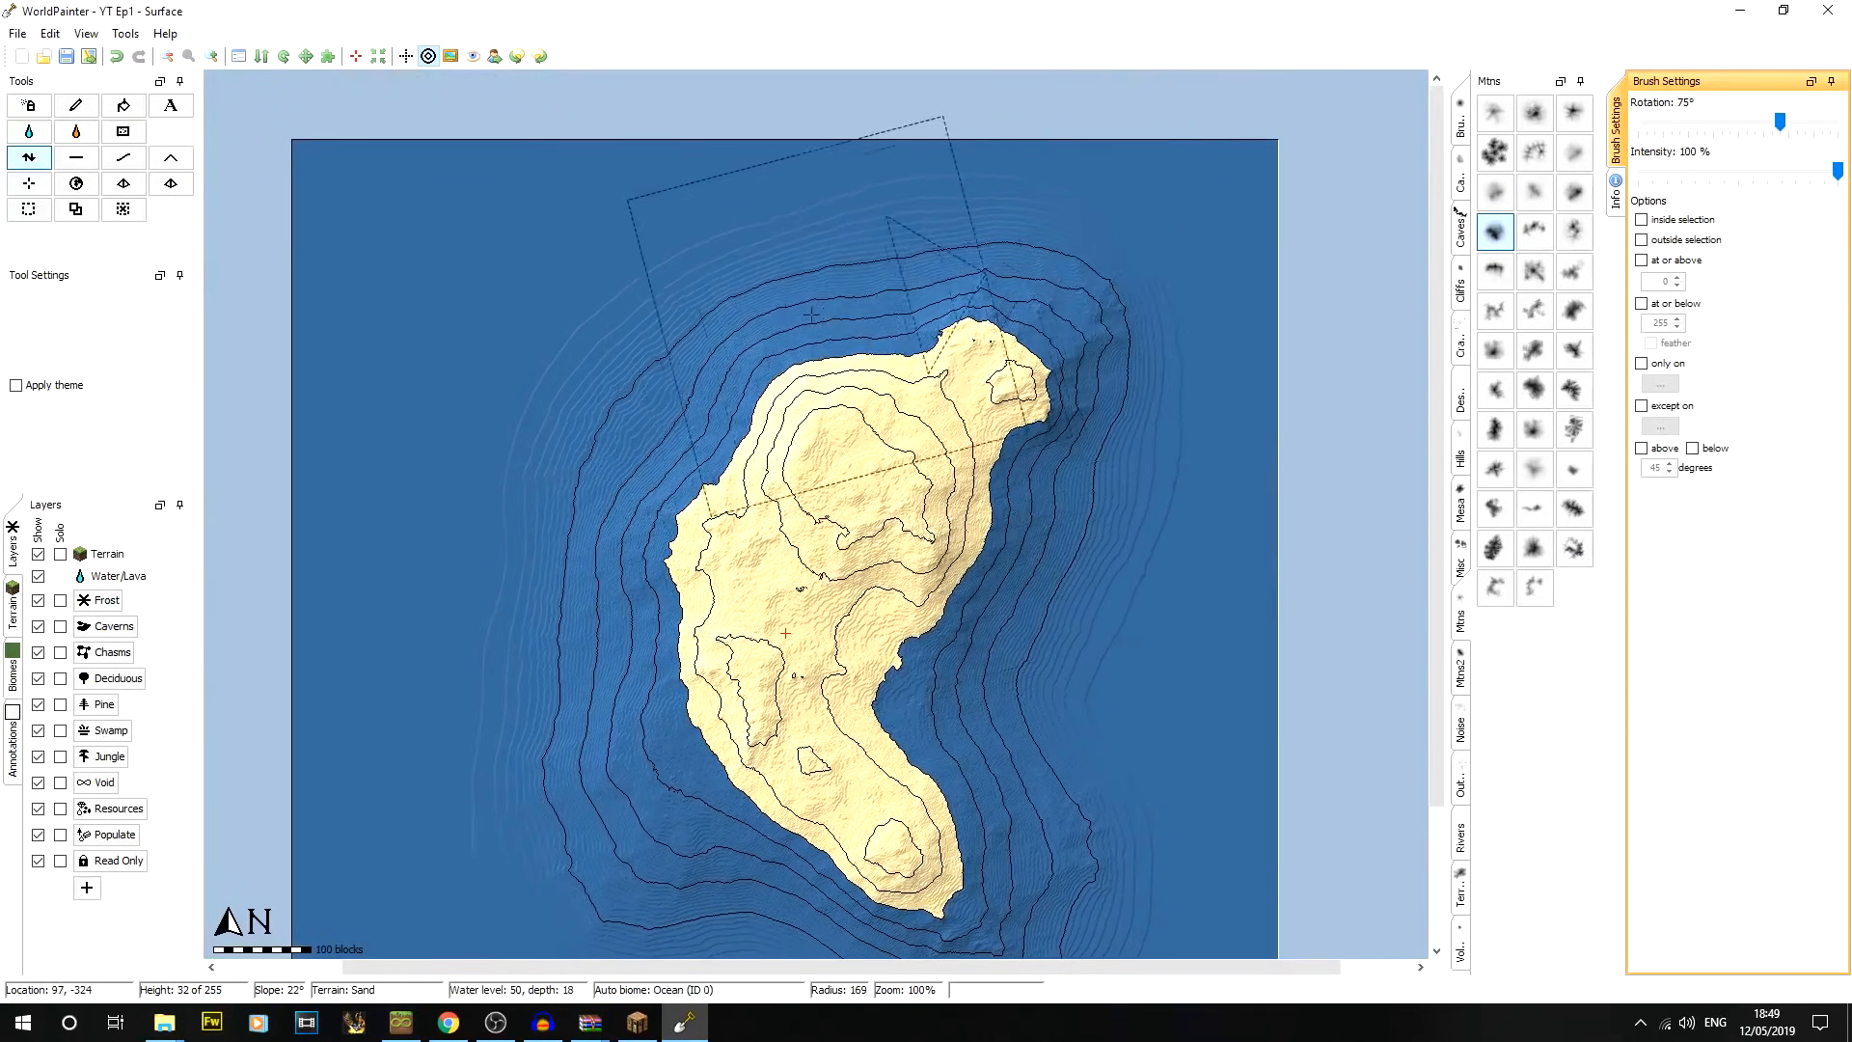
pyautogui.moveTo(540, 340); pyautogui.dragTo(530, 344)
pyautogui.scroll(-5, 532, 346)
pyautogui.moveTo(608, 414)
pyautogui.mouseDown()
pyautogui.moveTo(569, 386)
pyautogui.moveTo(506, 381)
pyautogui.moveTo(506, 359)
pyautogui.mouseUp()
pyautogui.moveTo(853, 713); pyautogui.dragTo(857, 720)
pyautogui.moveTo(855, 617); pyautogui.dragTo(822, 332, button='middle')
pyautogui.scroll(3, 911, 578)
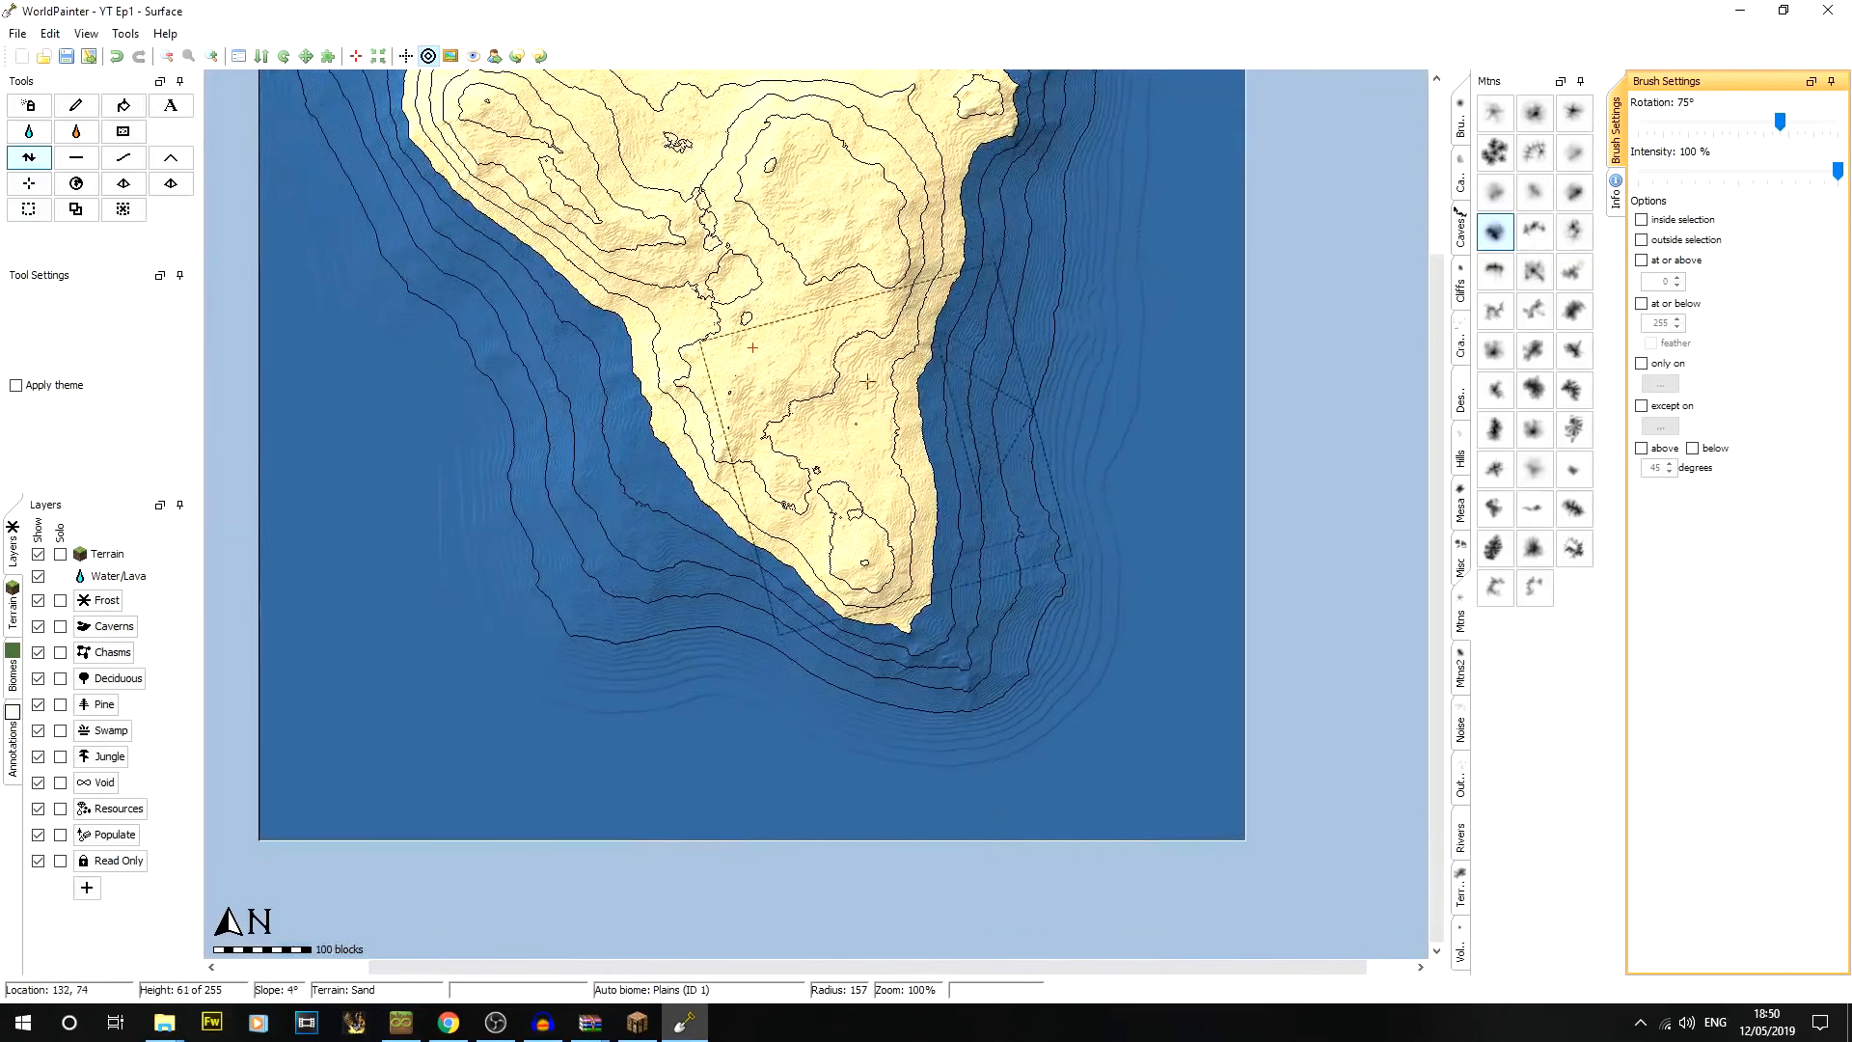
pyautogui.moveTo(874, 405); pyautogui.dragTo(902, 610, button='middle')
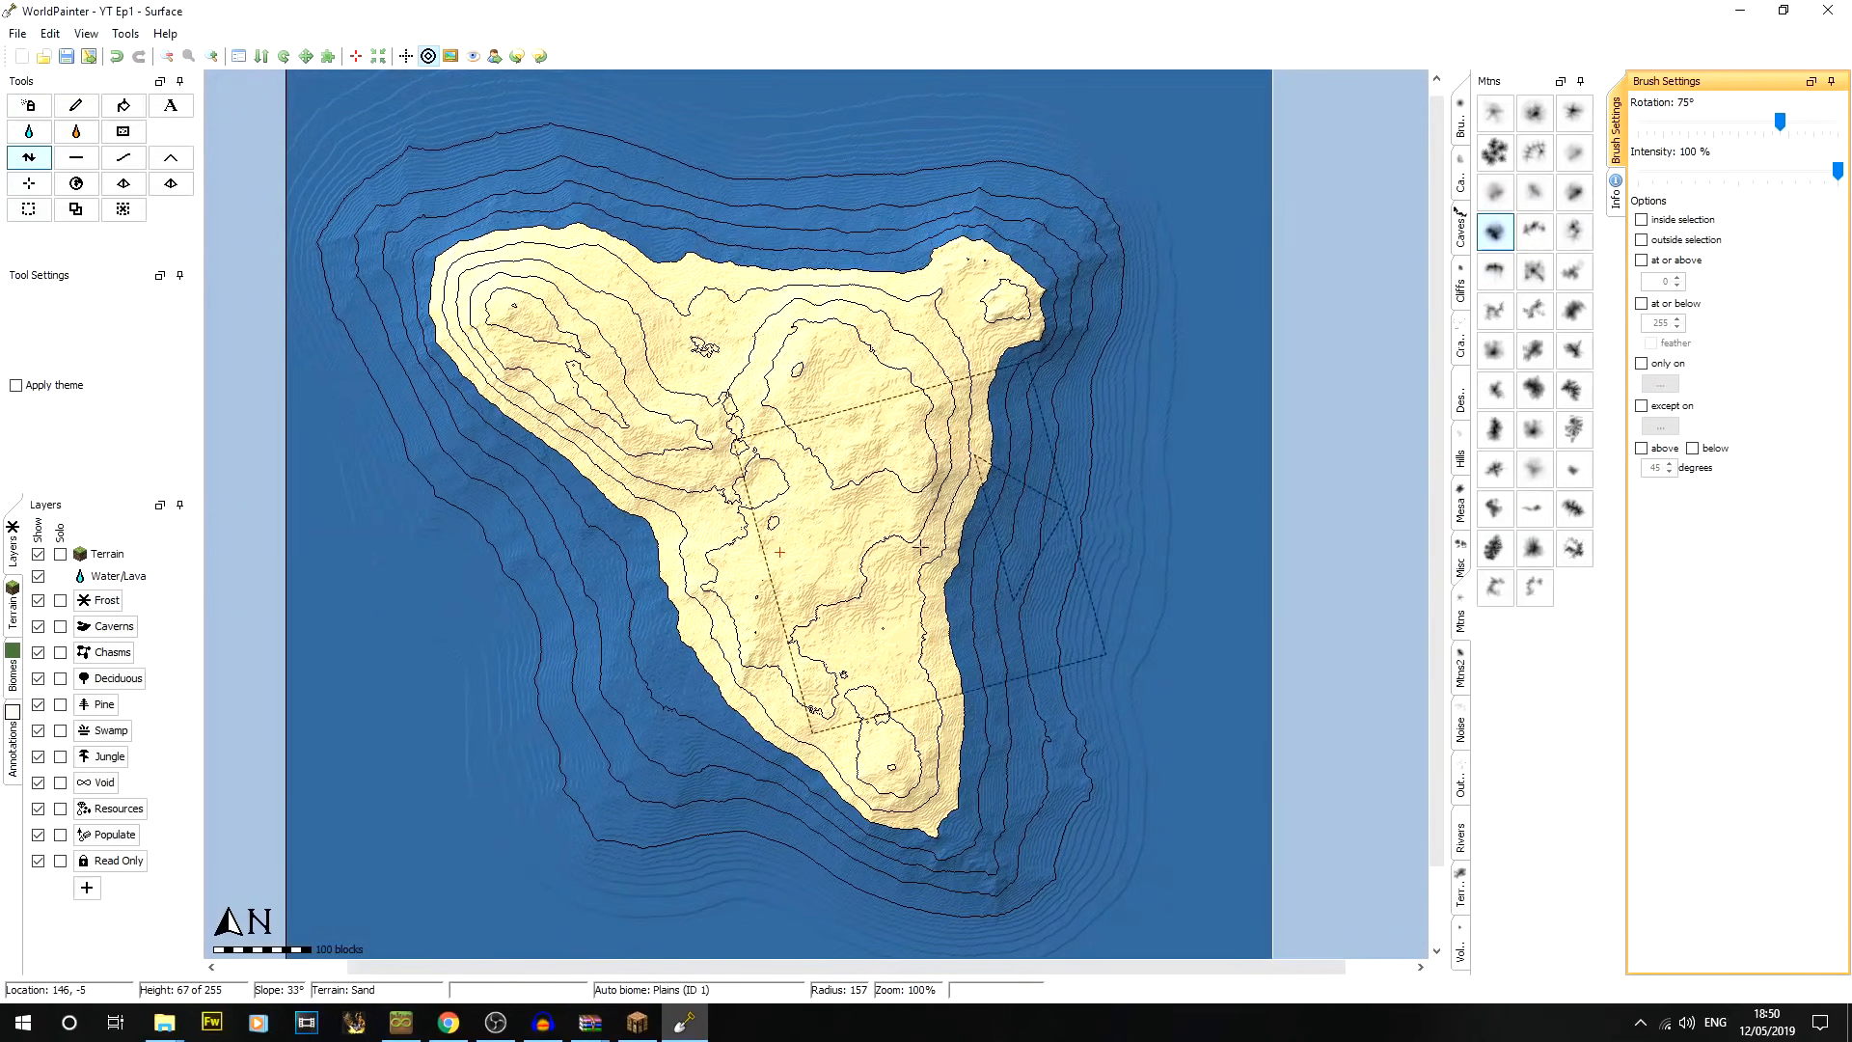
# Build a mountain in the island's north with the second brush in the fifth row of the Mtns group, reducing the radius from 177 to 73
pyautogui.scroll(-4, 825, 421)
pyautogui.click(1533, 271)
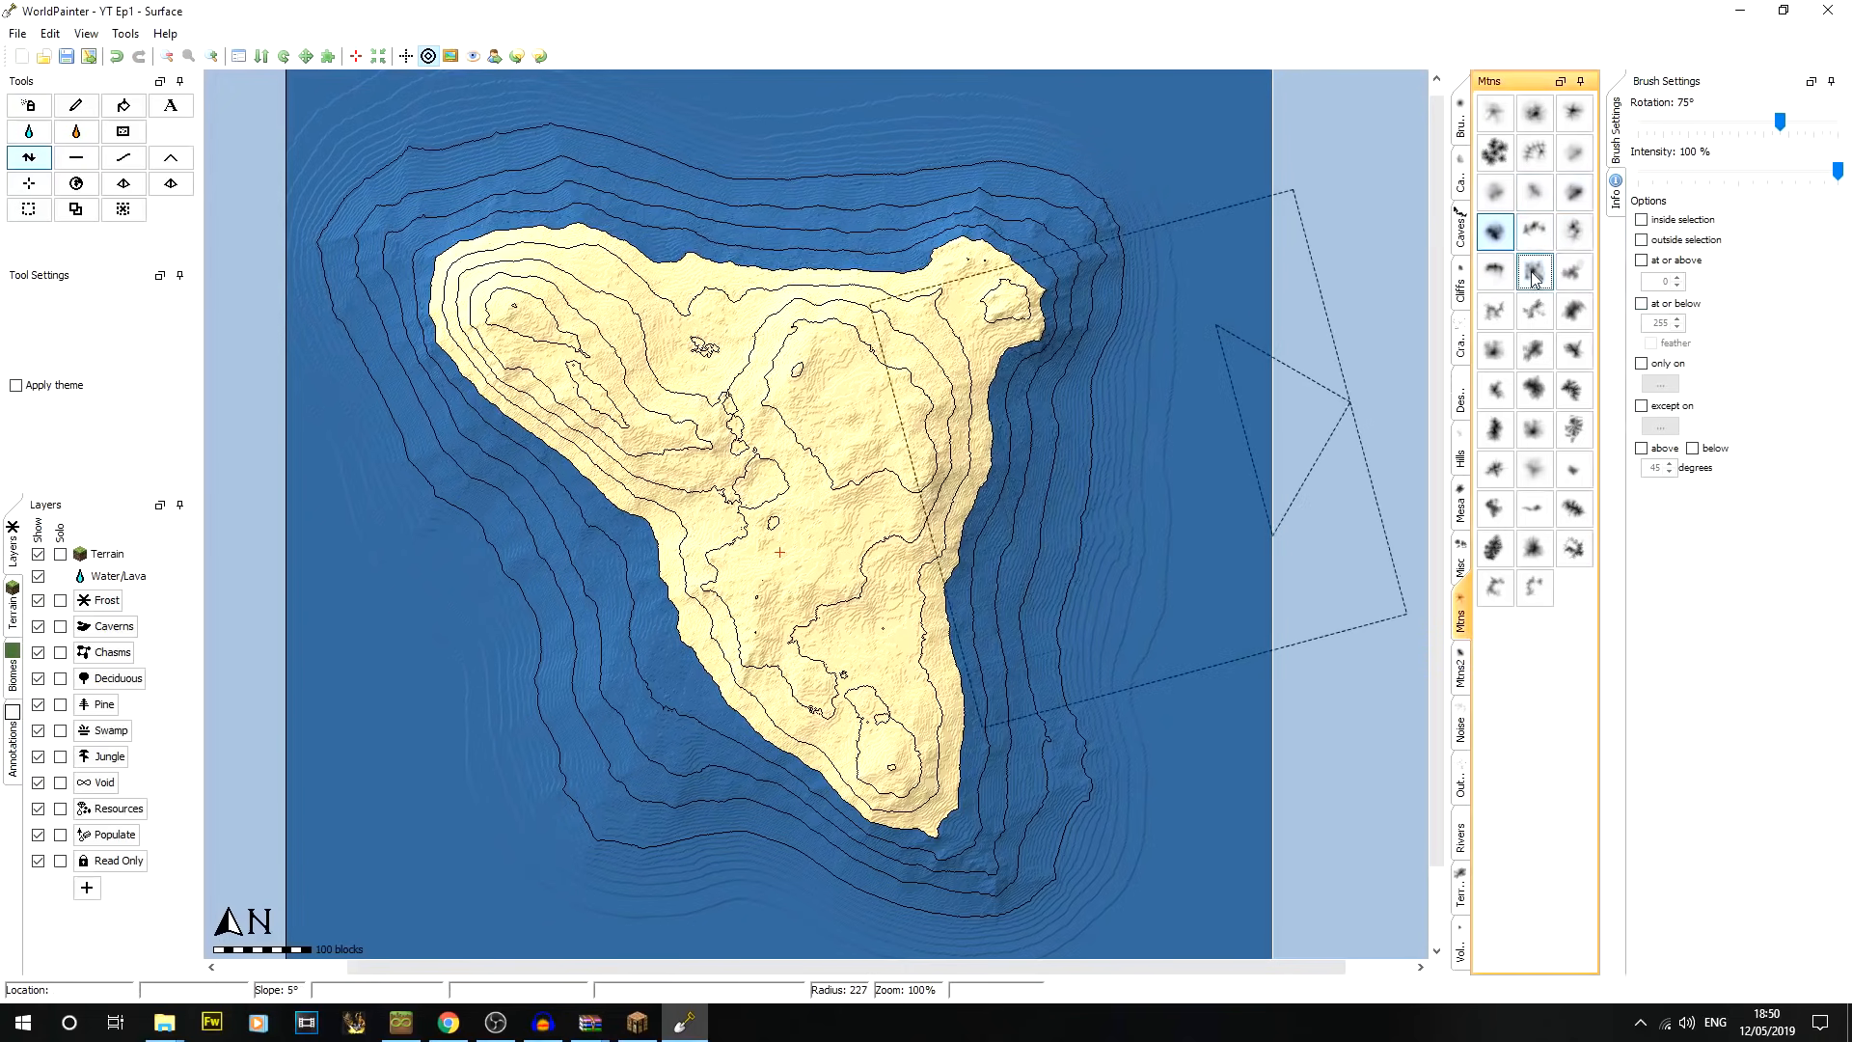
pyautogui.scroll(3, 786, 431)
pyautogui.click(794, 433)
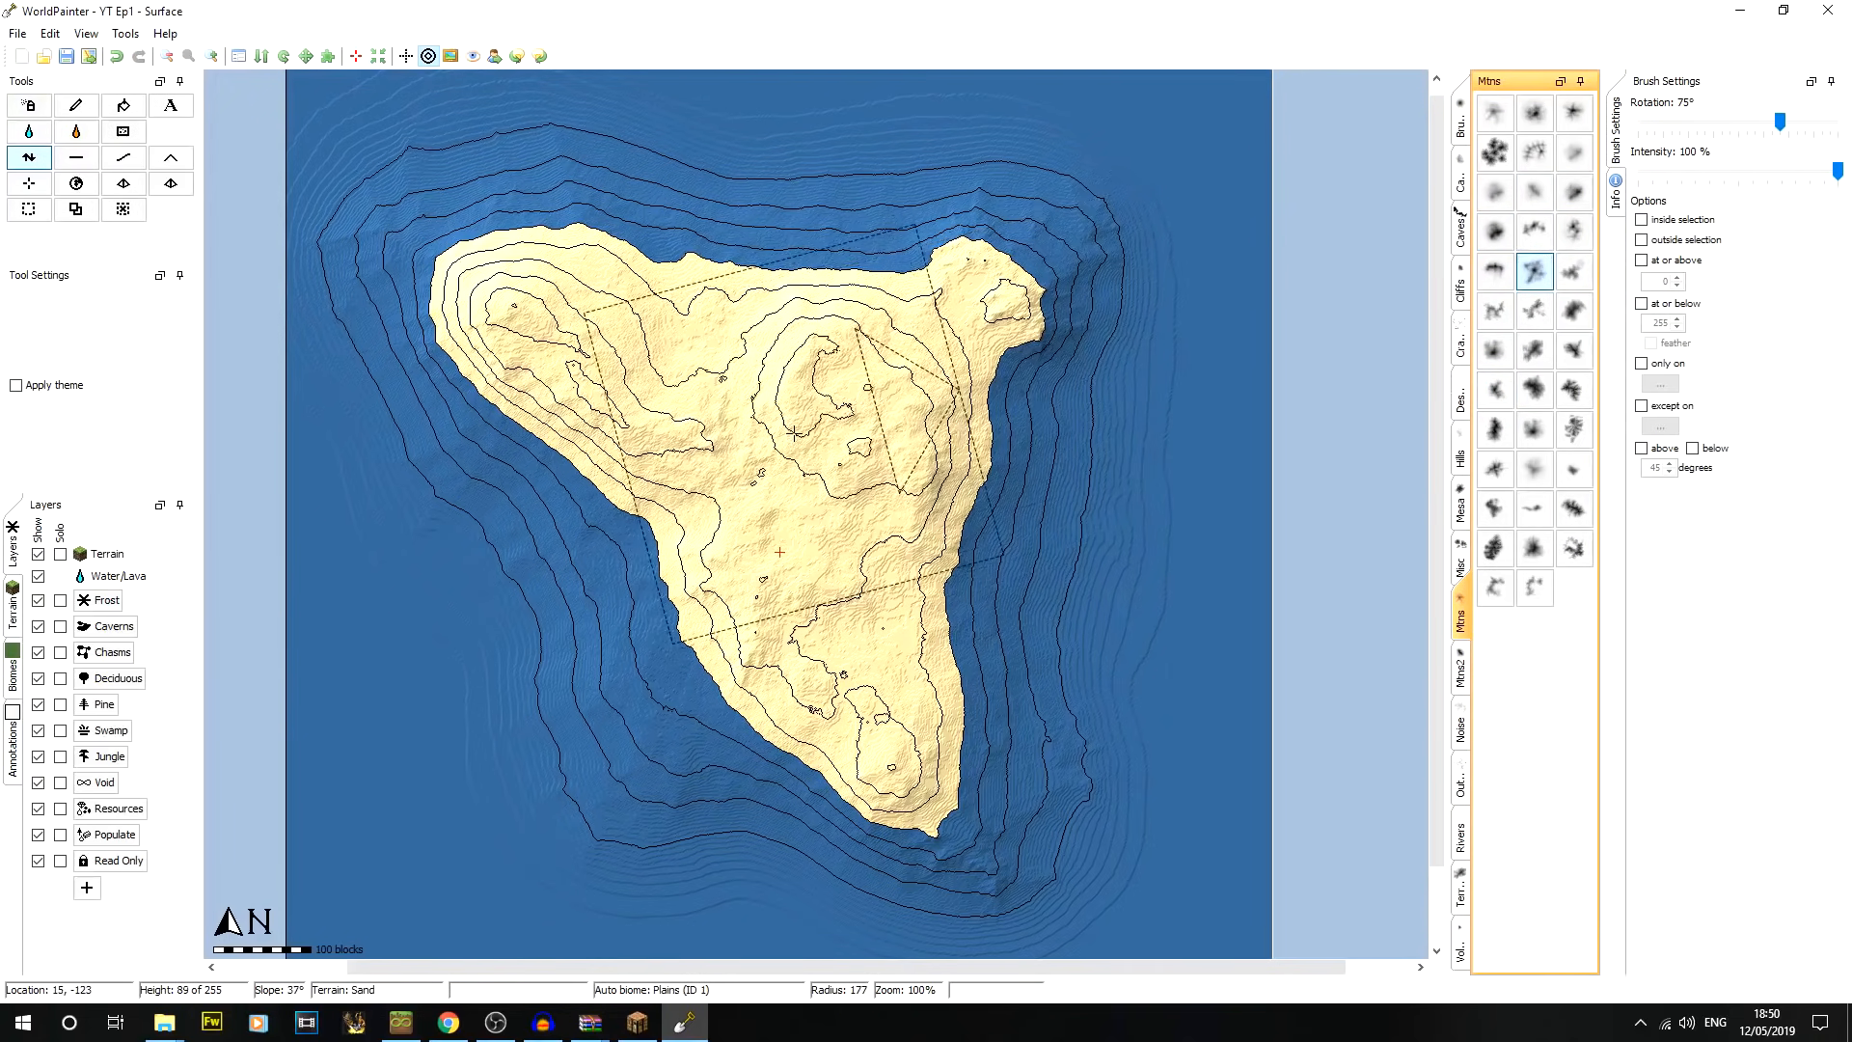
pyautogui.scroll(3, 810, 420)
pyautogui.click(831, 401)
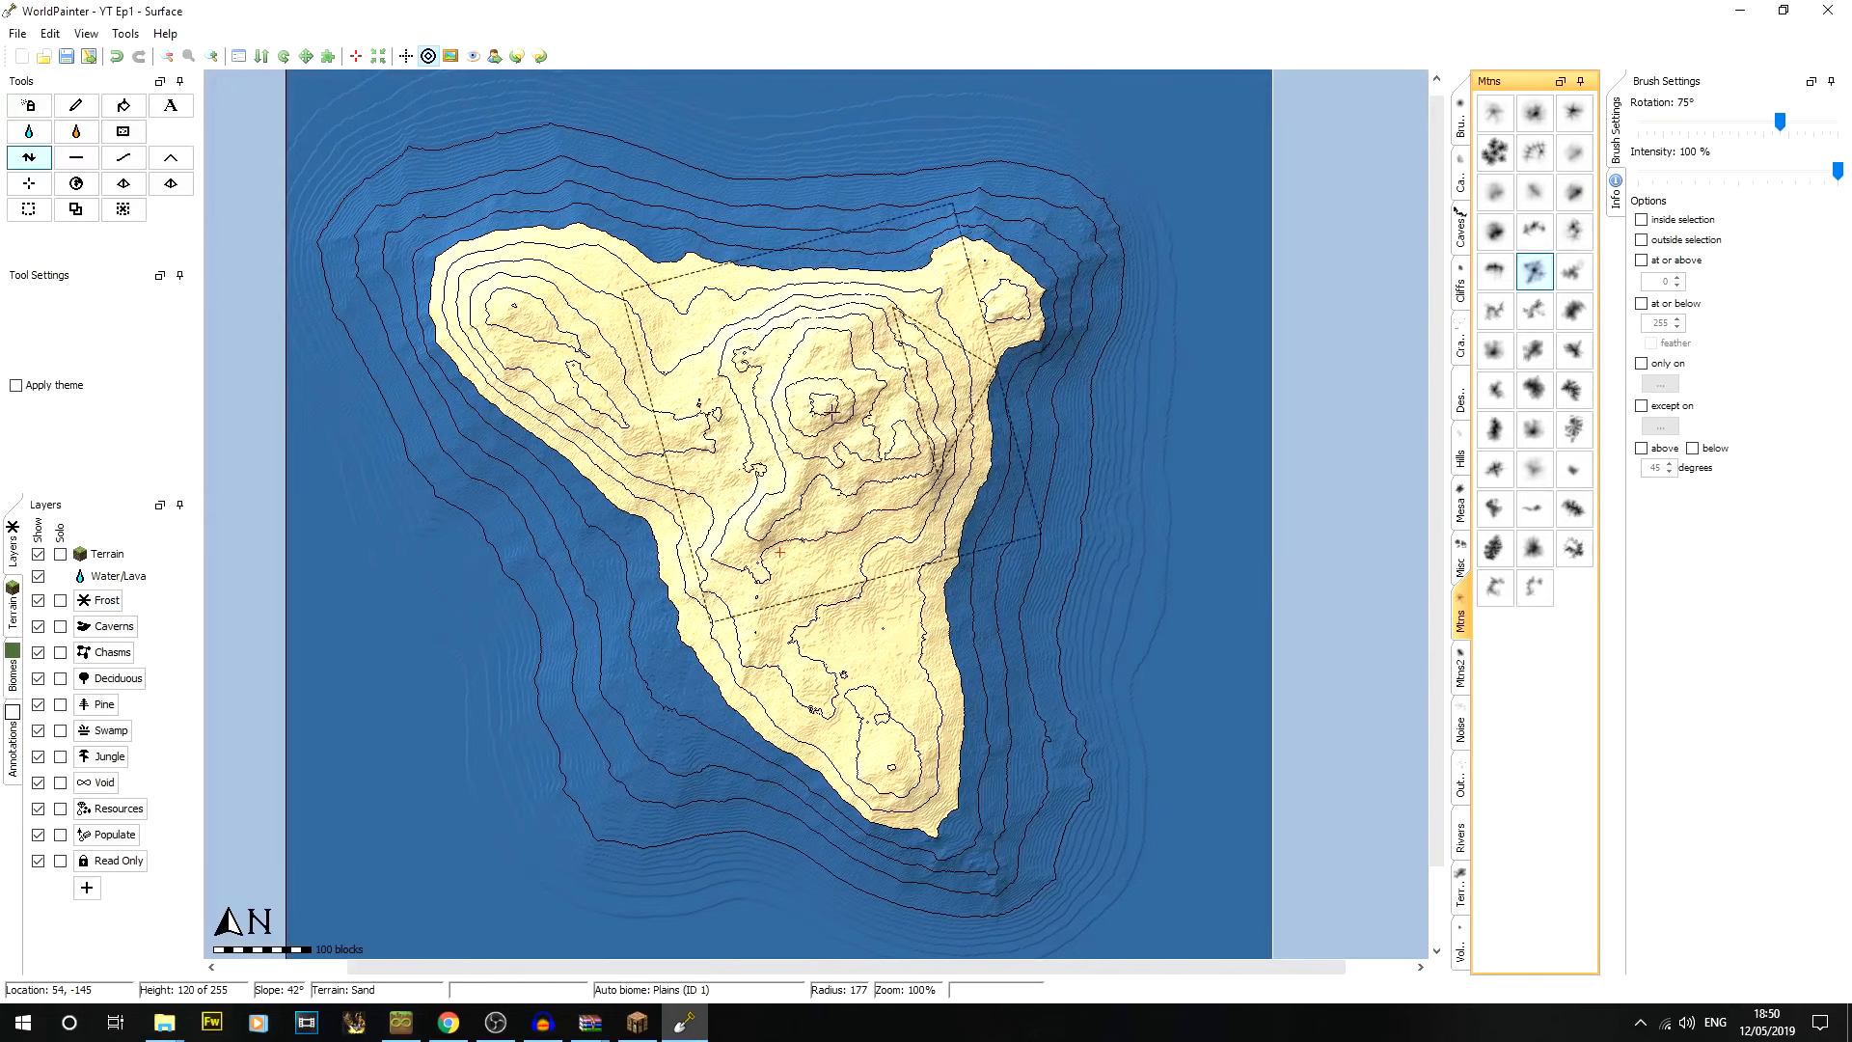
pyautogui.click(830, 403)
pyautogui.scroll(1, 892, 488)
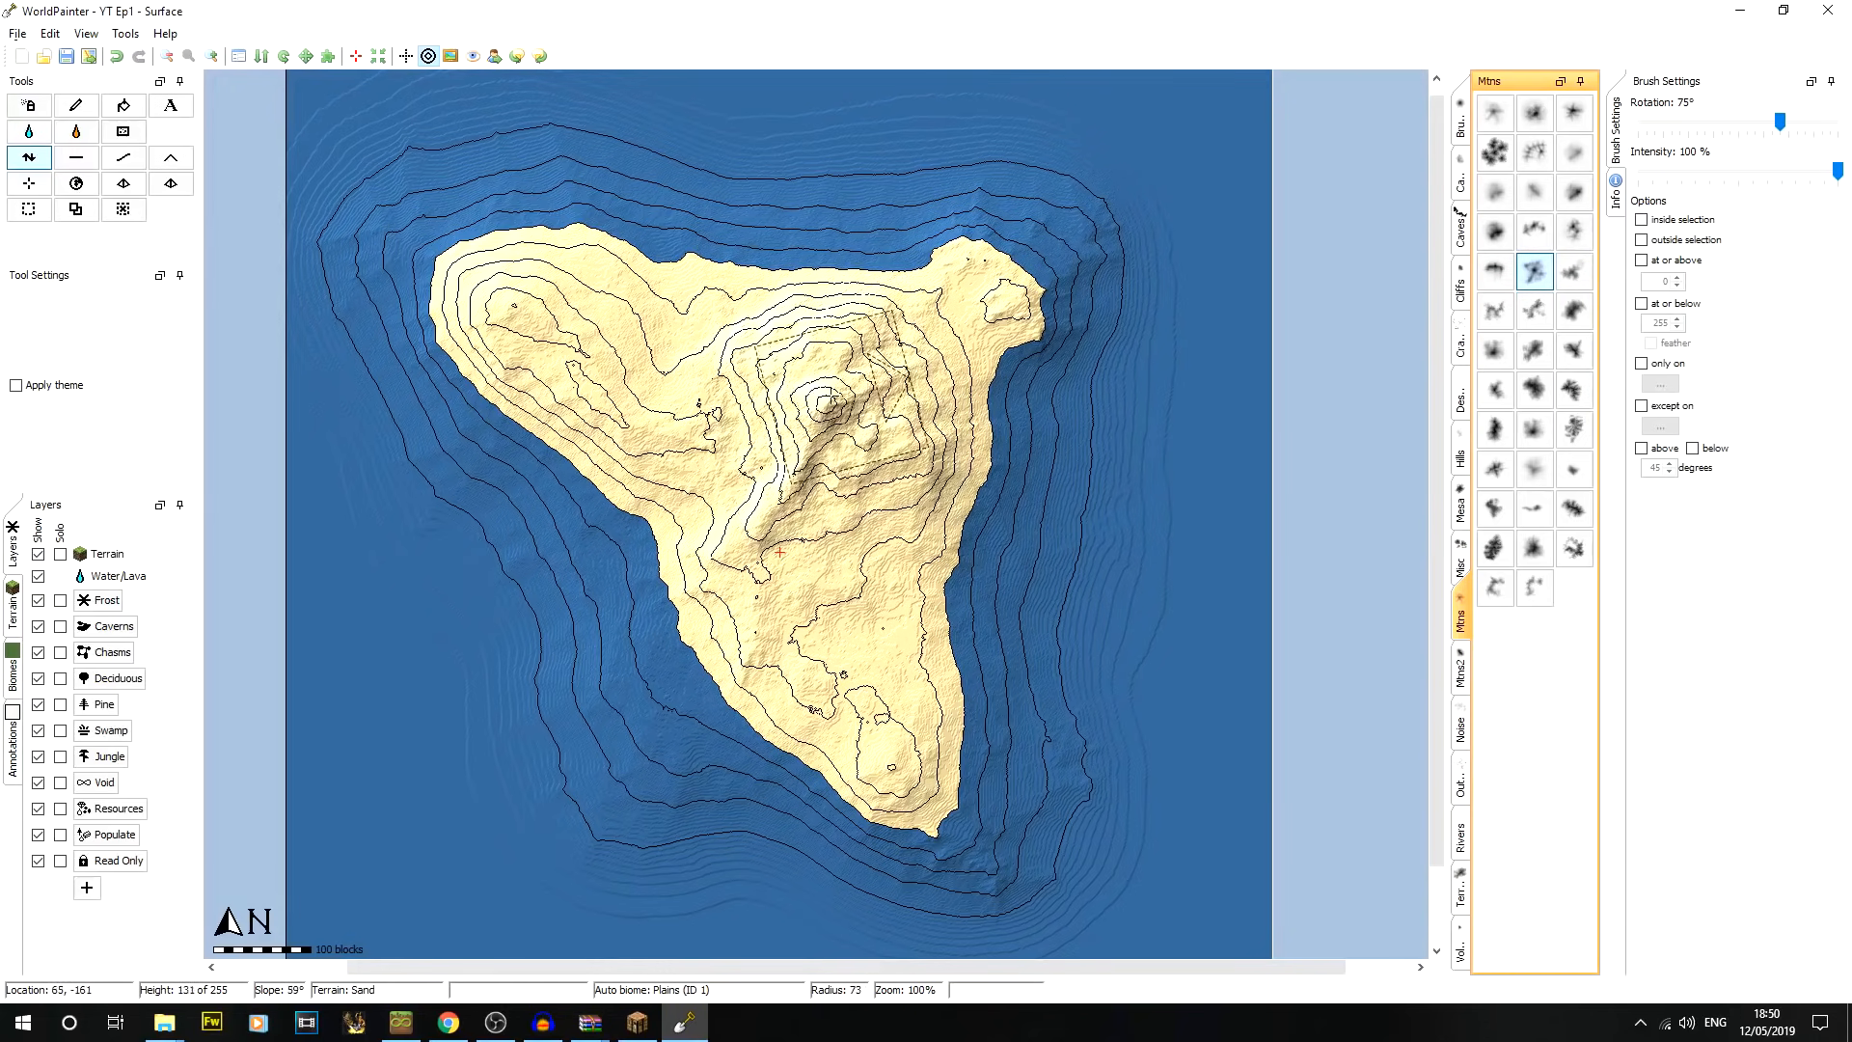
pyautogui.click(830, 391)
# Raise the mountain's summit with the third brush in the sixth row, at a radius of 126 and a rotation of 165°
pyautogui.click(1574, 309)
pyautogui.scroll(-6, 829, 395)
pyautogui.click(830, 395)
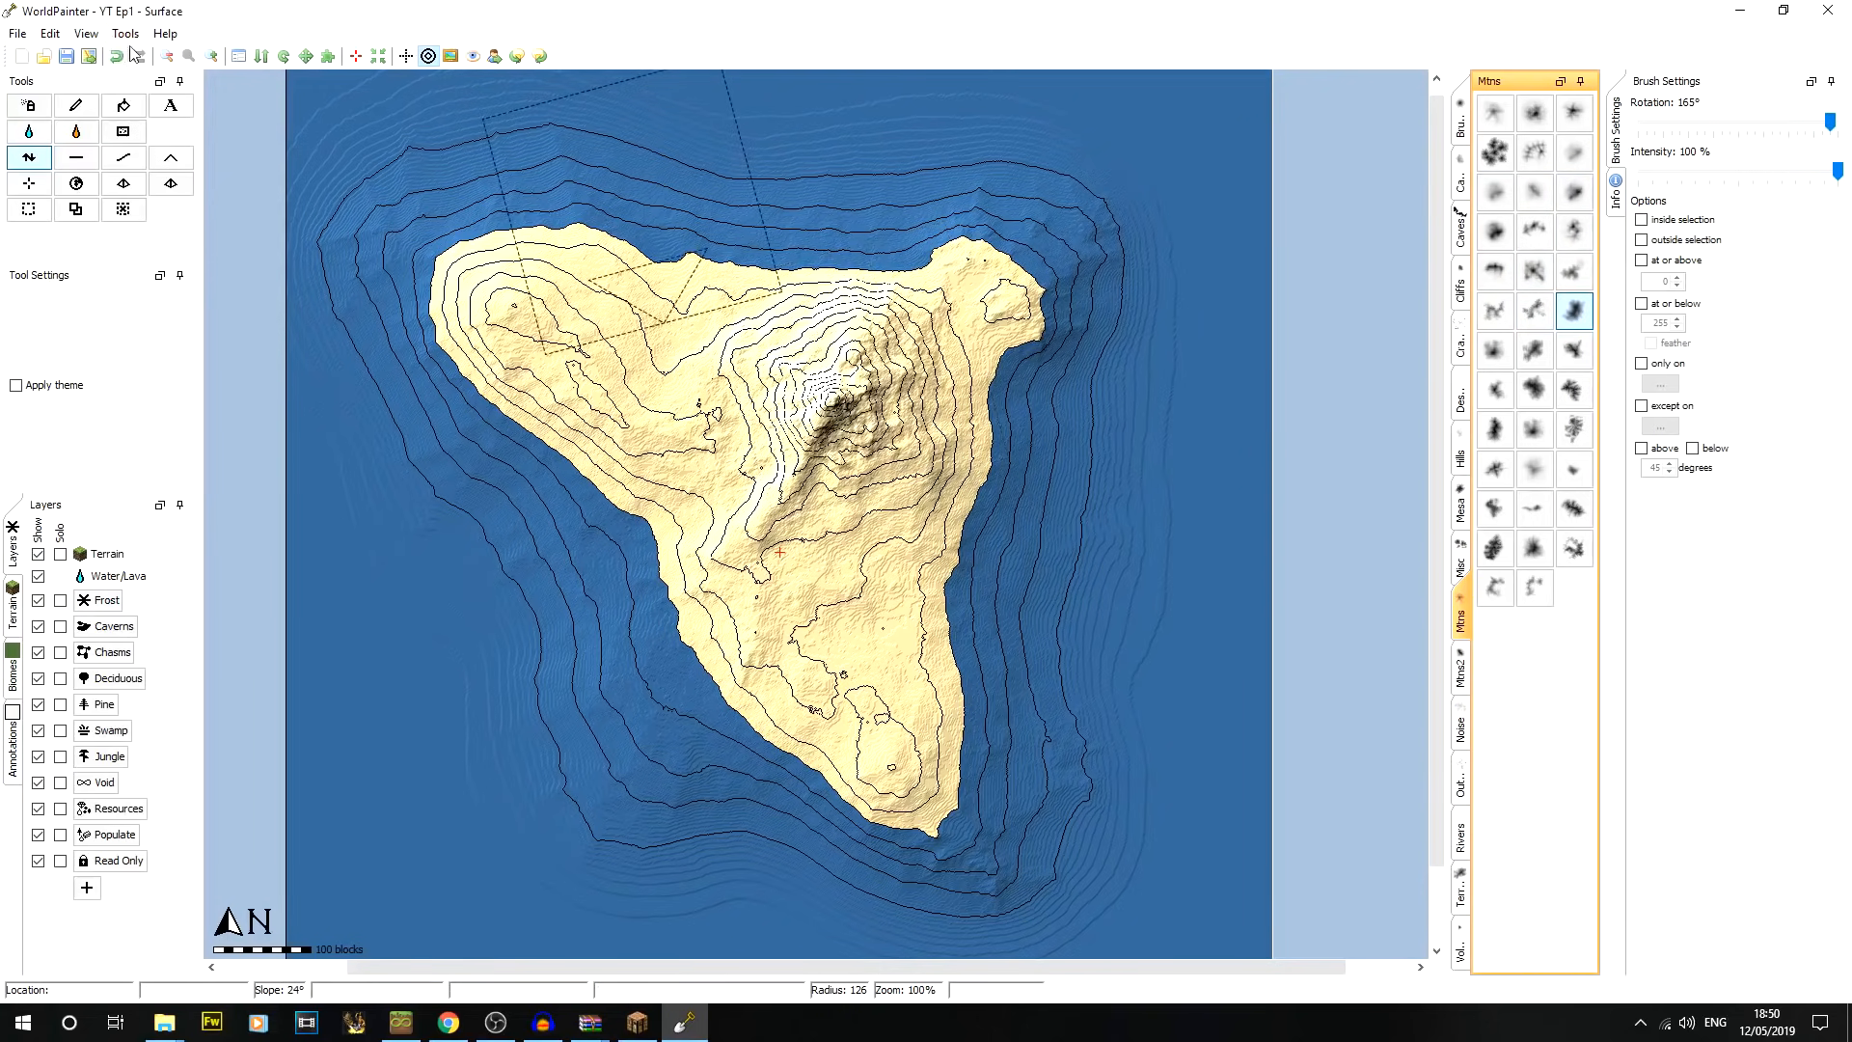
# Examine the island and its mountain in a maximised 3D view and close it
pyautogui.click(86, 34)
pyautogui.click(195, 344)
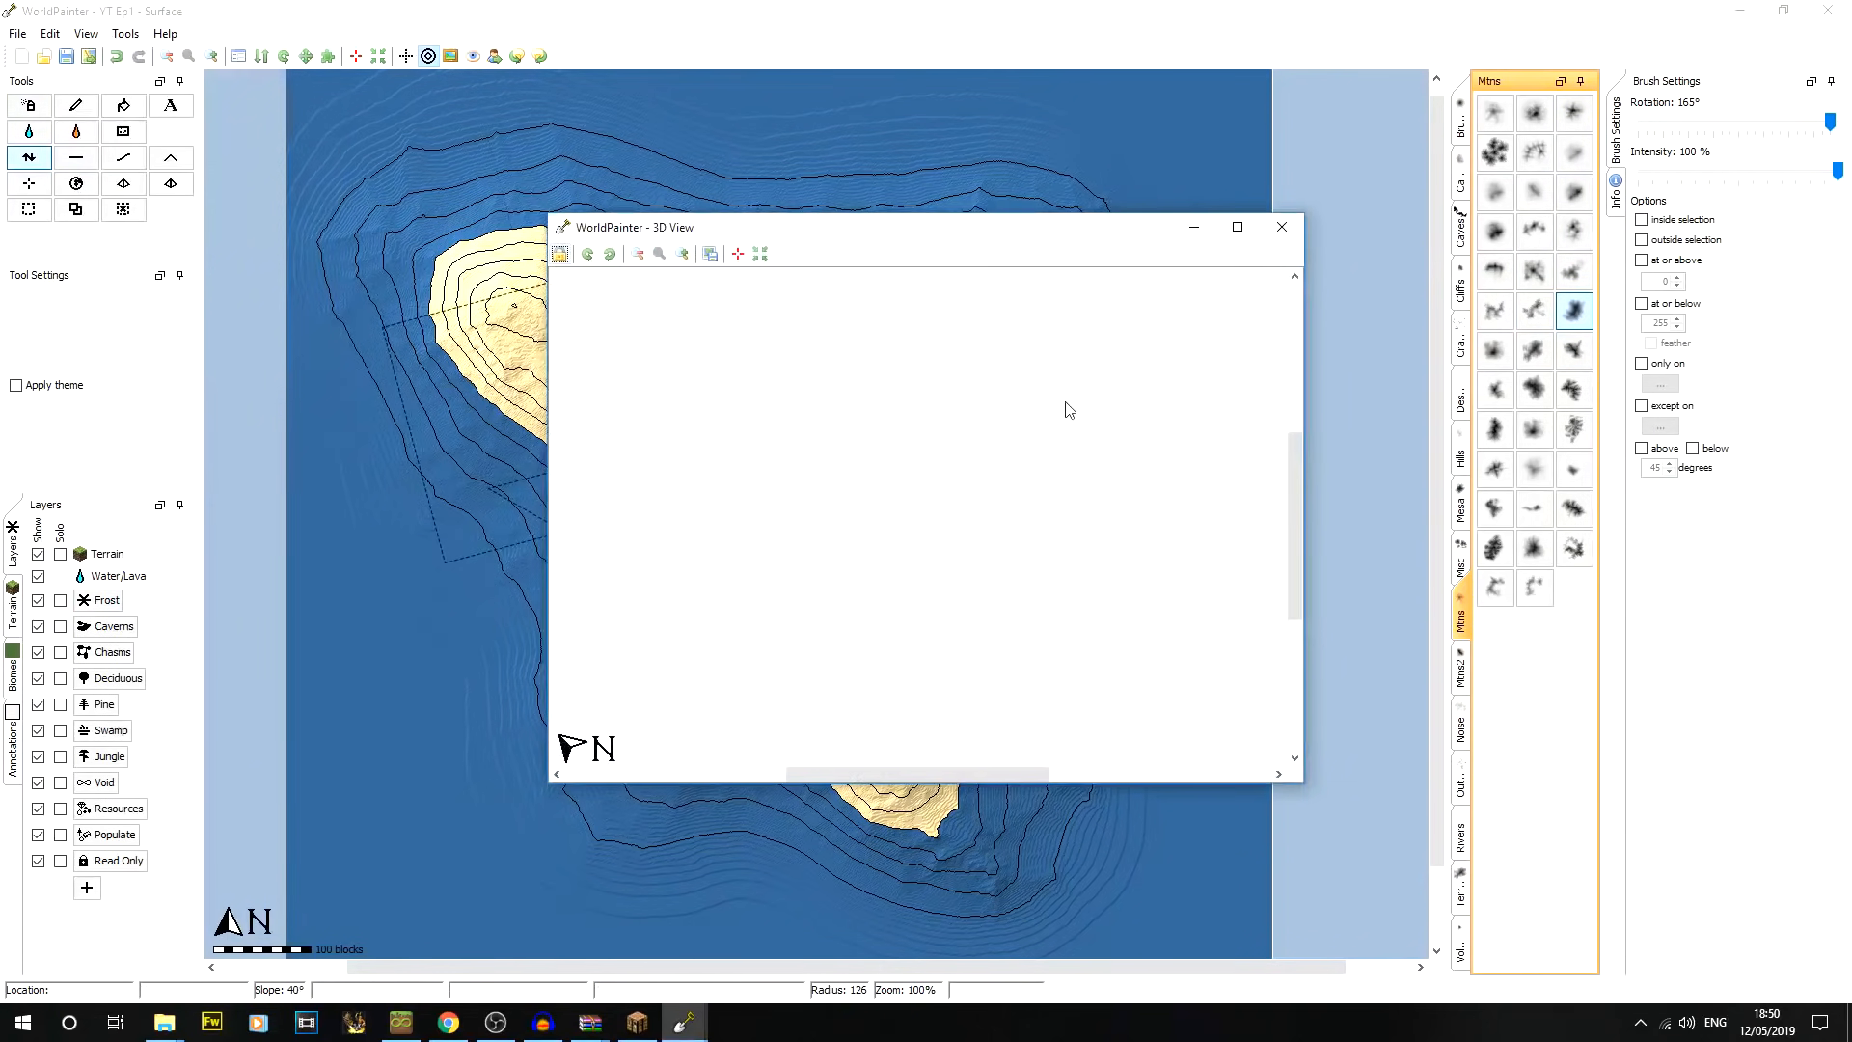
pyautogui.moveTo(951, 235); pyautogui.dragTo(882, 2)
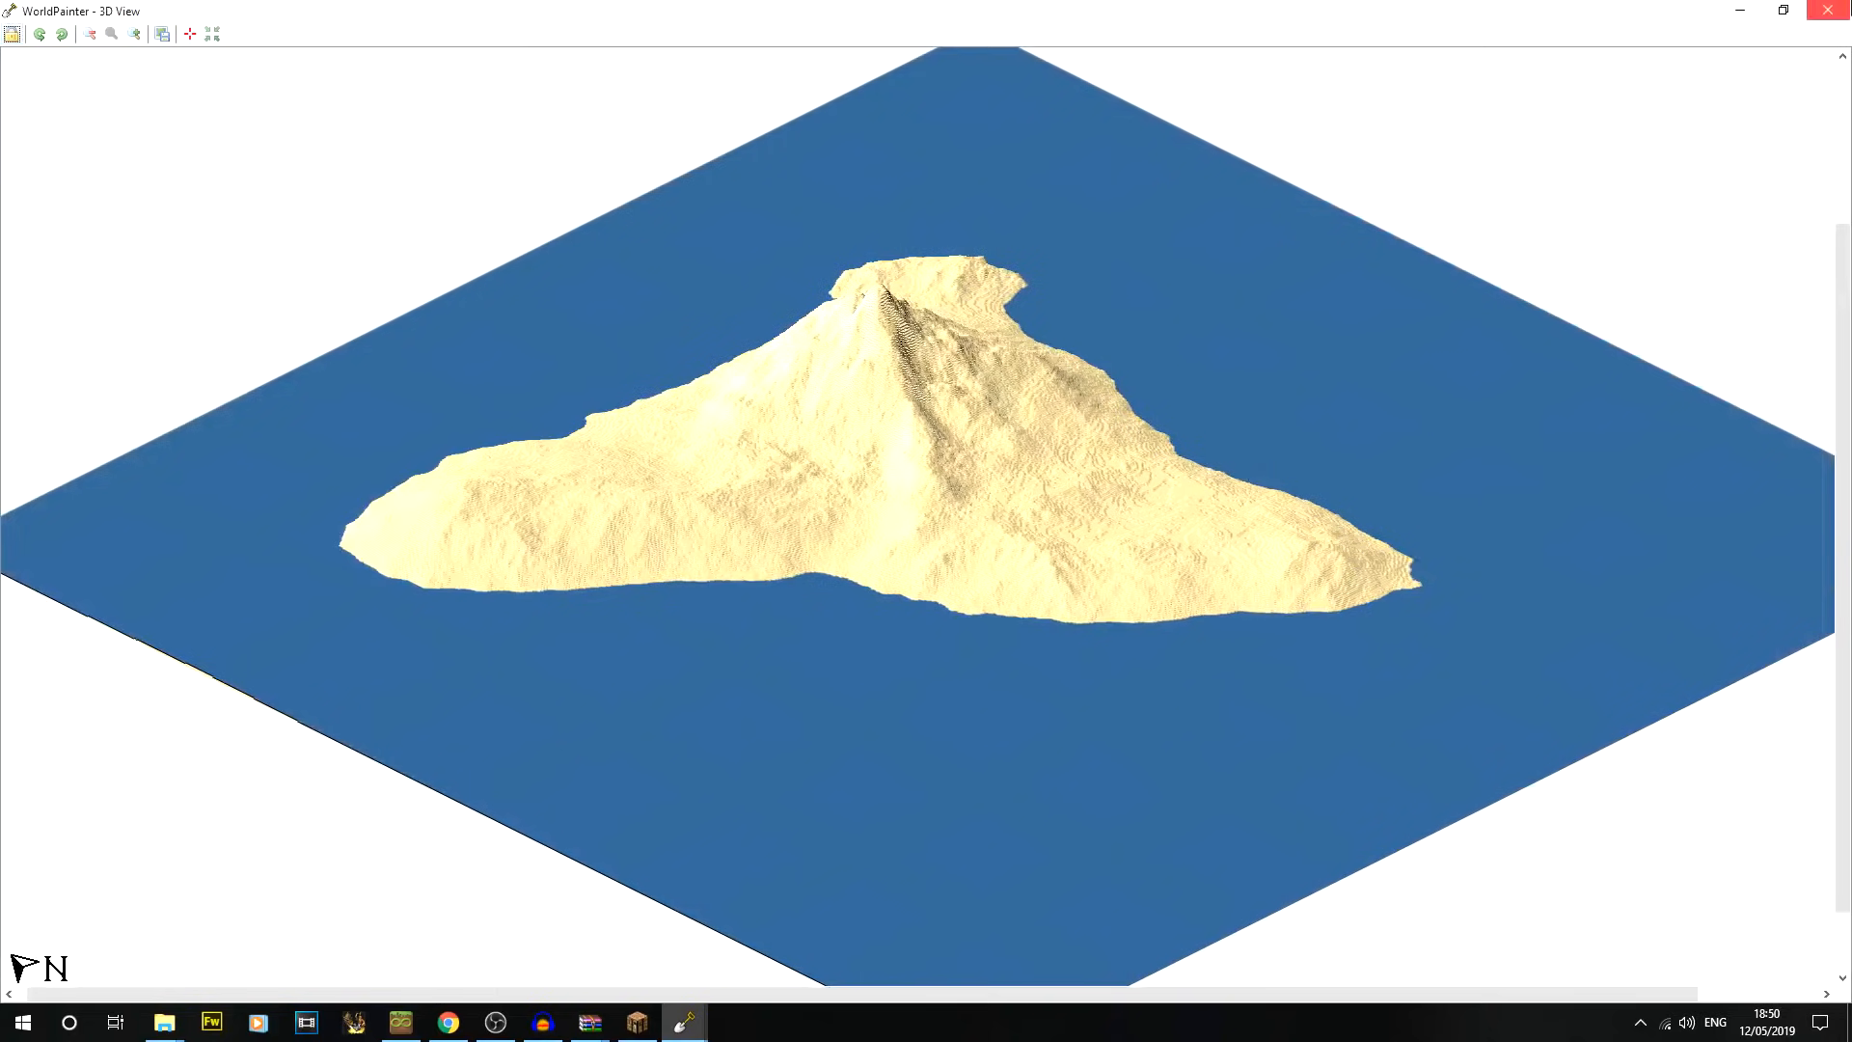
pyautogui.click(1825, 10)
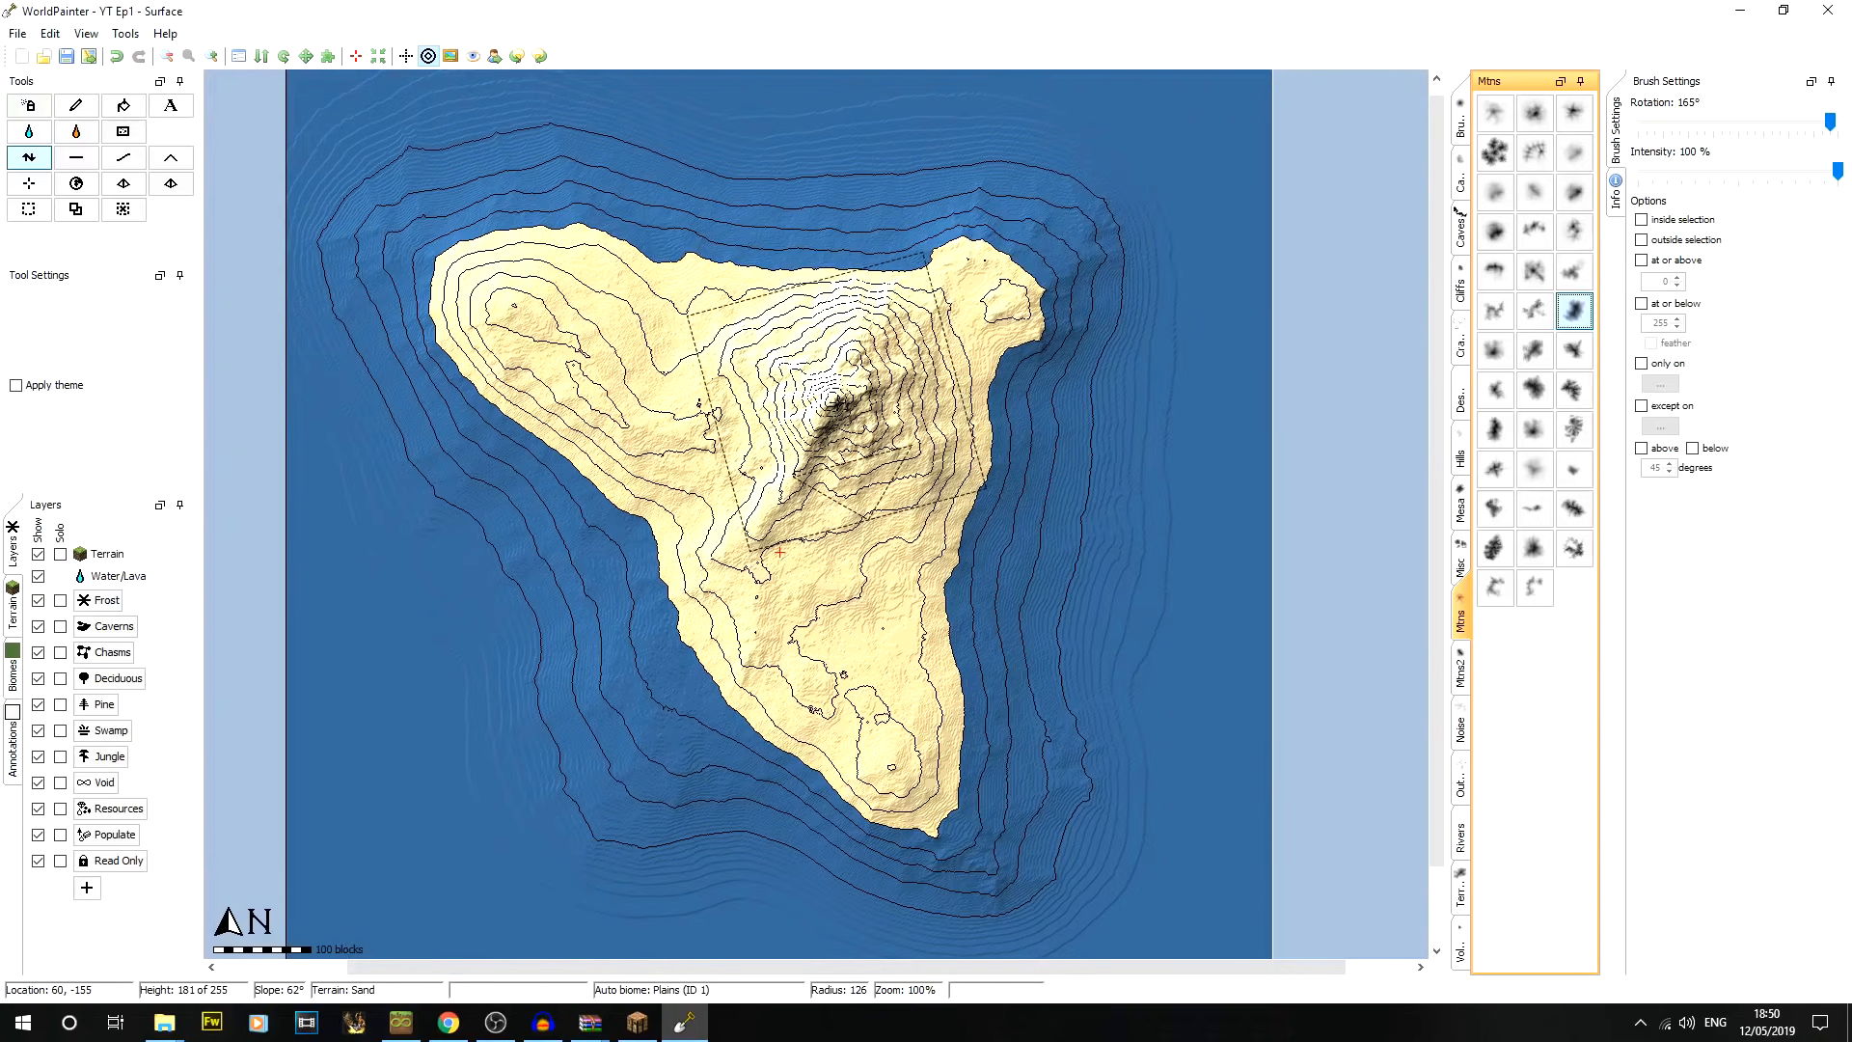
# Activate the Flatten tool, test it at a radius of 166 on the island's northwestern part, and undo the flattening
pyautogui.scroll(3, 779, 552)
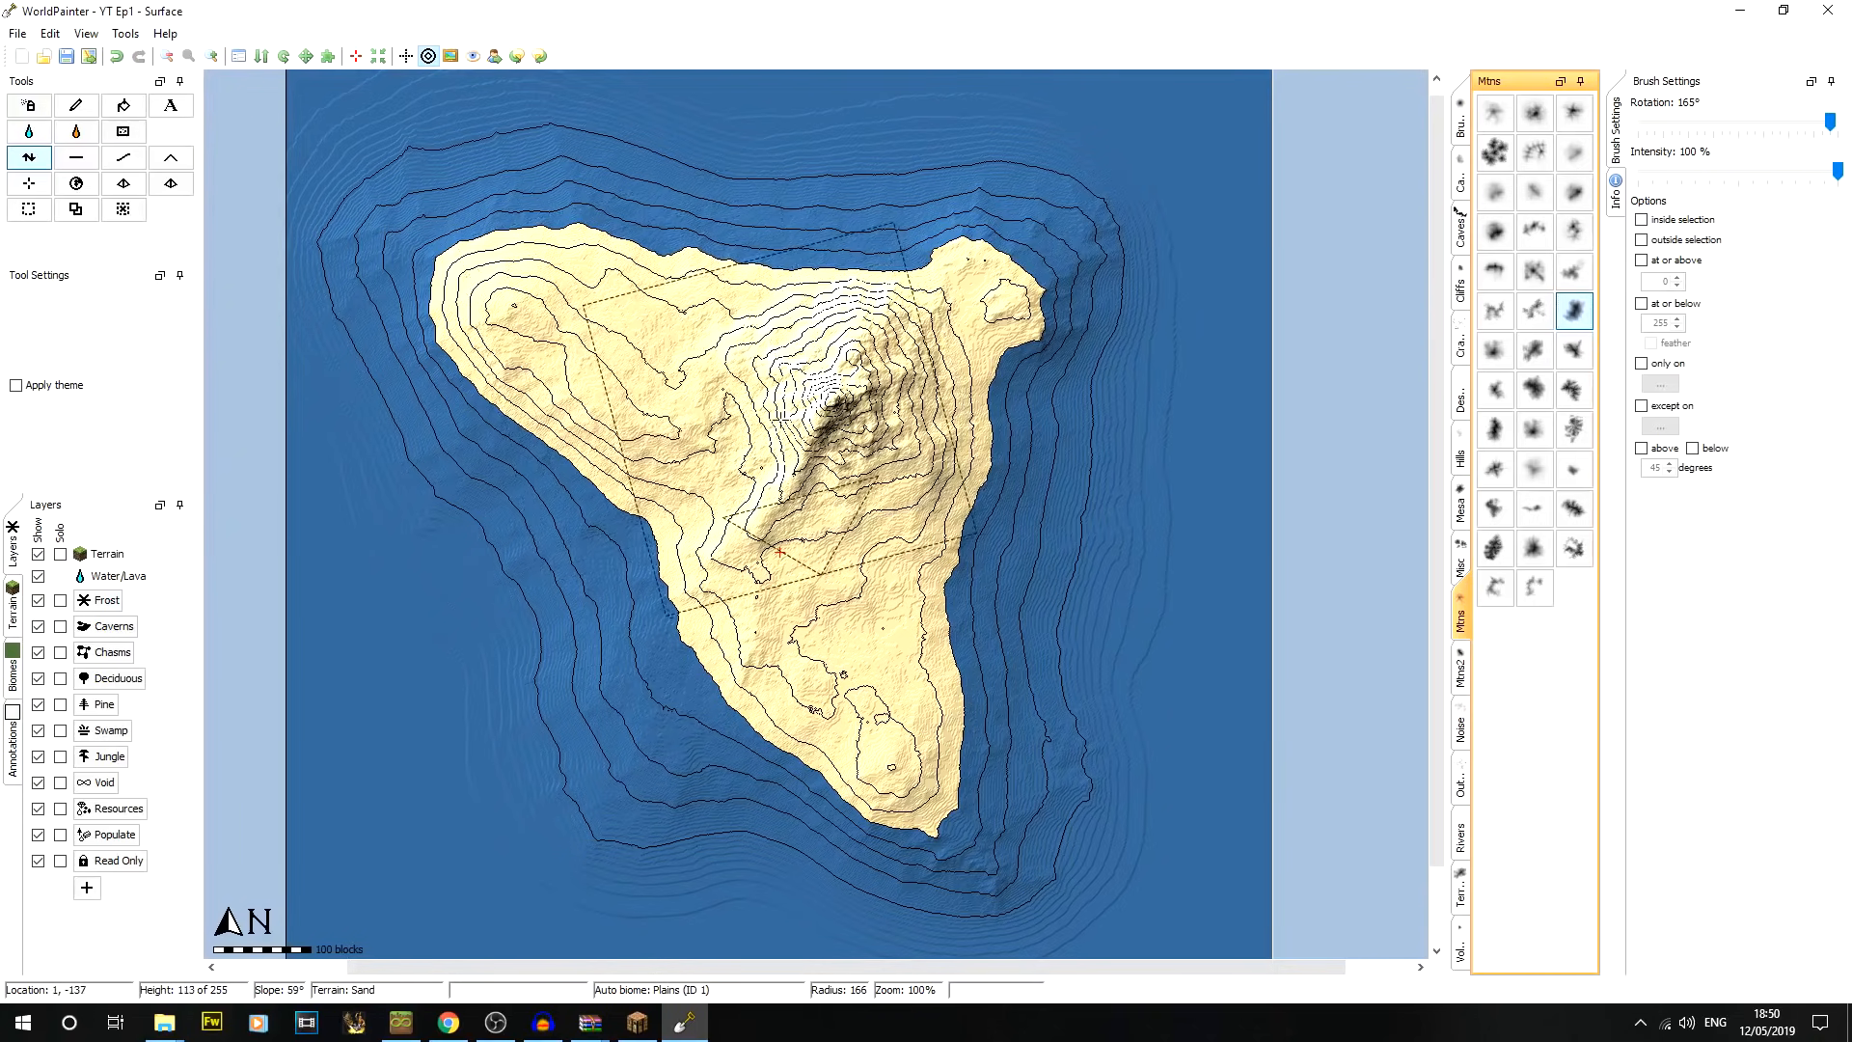
pyautogui.moveTo(870, 426); pyautogui.dragTo(920, 400, button='middle')
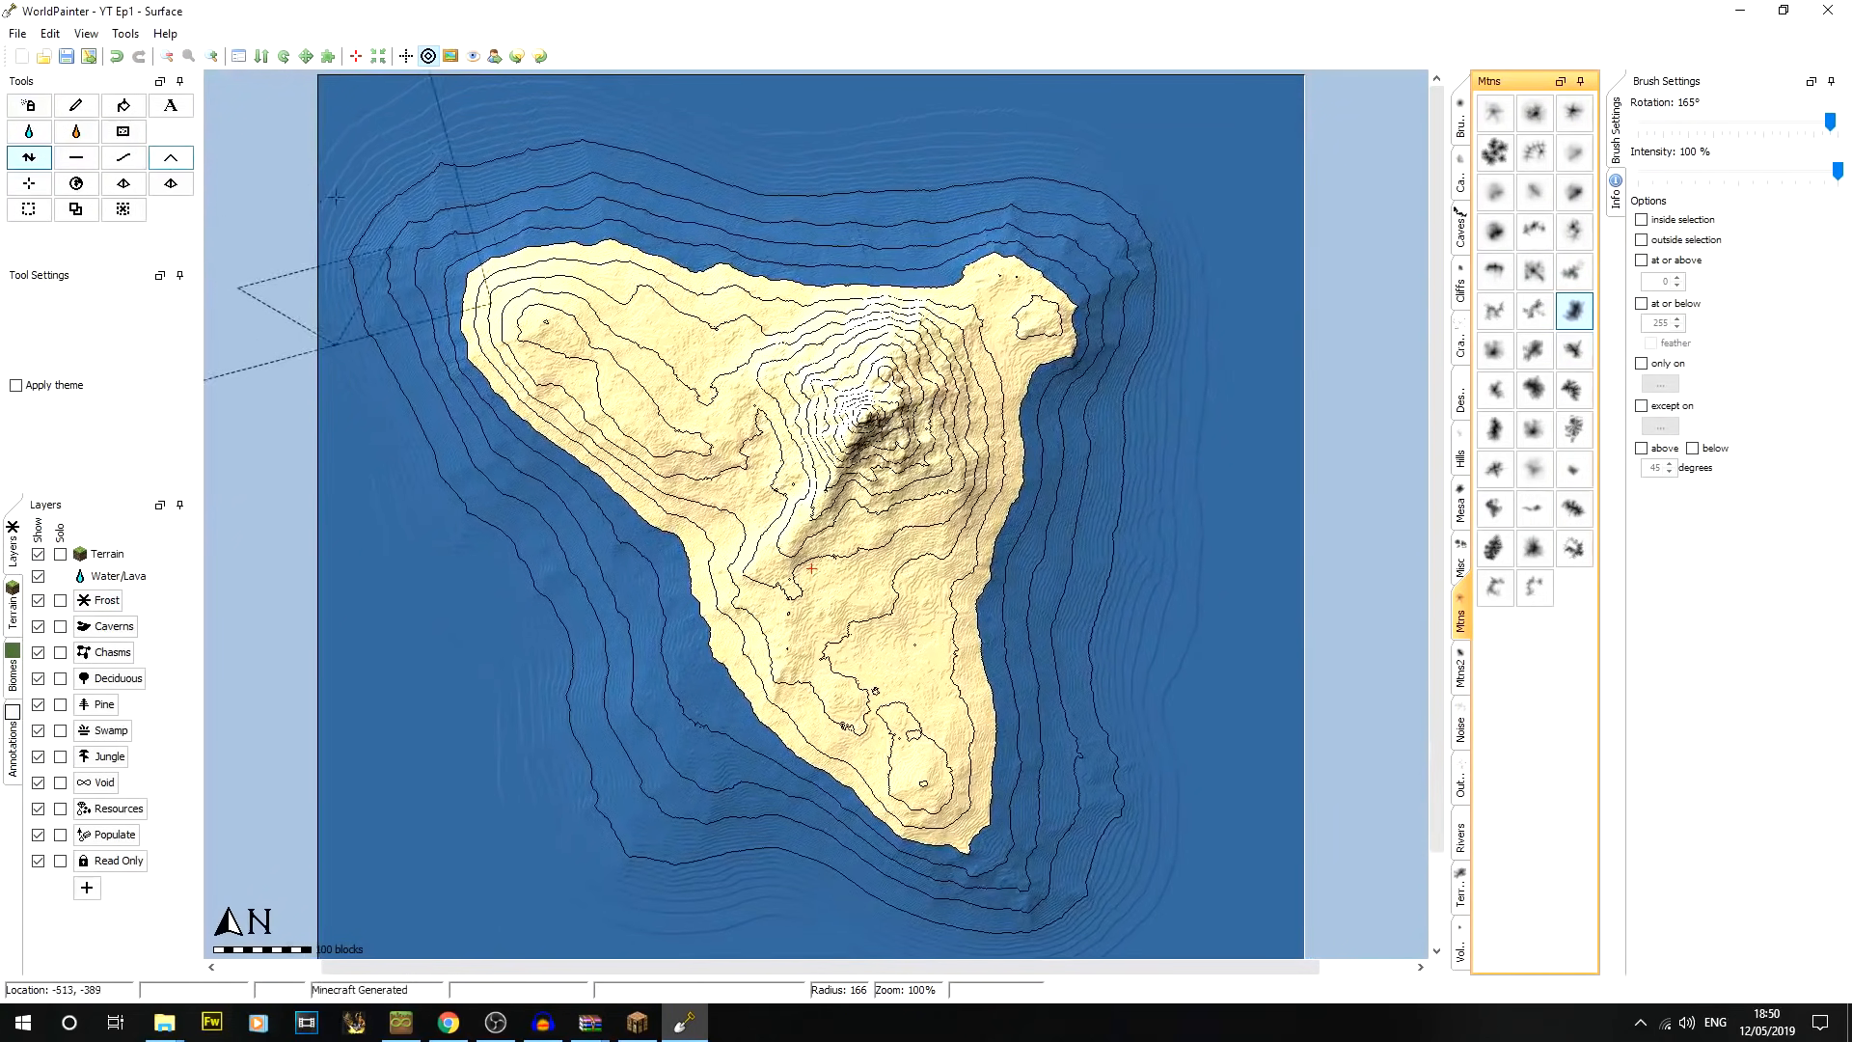
pyautogui.click(76, 161)
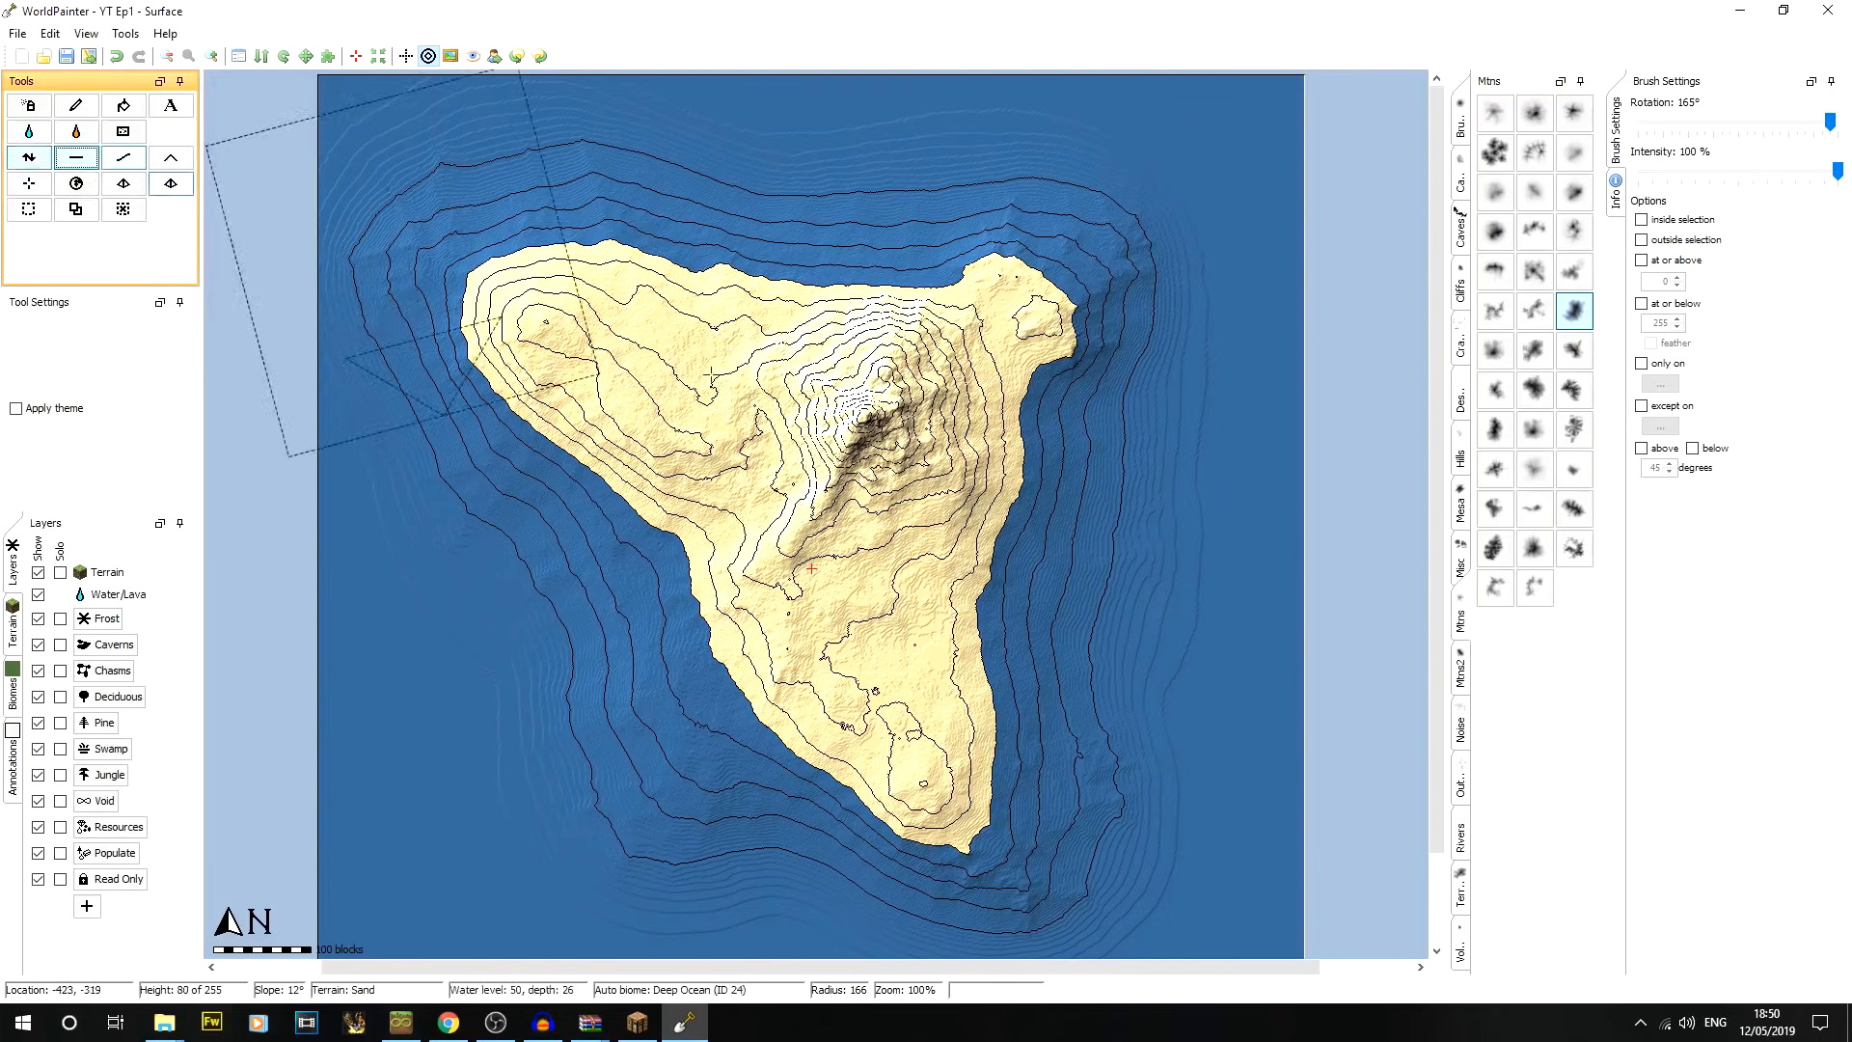
pyautogui.moveTo(645, 327)
pyautogui.mouseDown()
pyautogui.moveTo(666, 222)
pyautogui.moveTo(660, 251)
pyautogui.mouseUp()
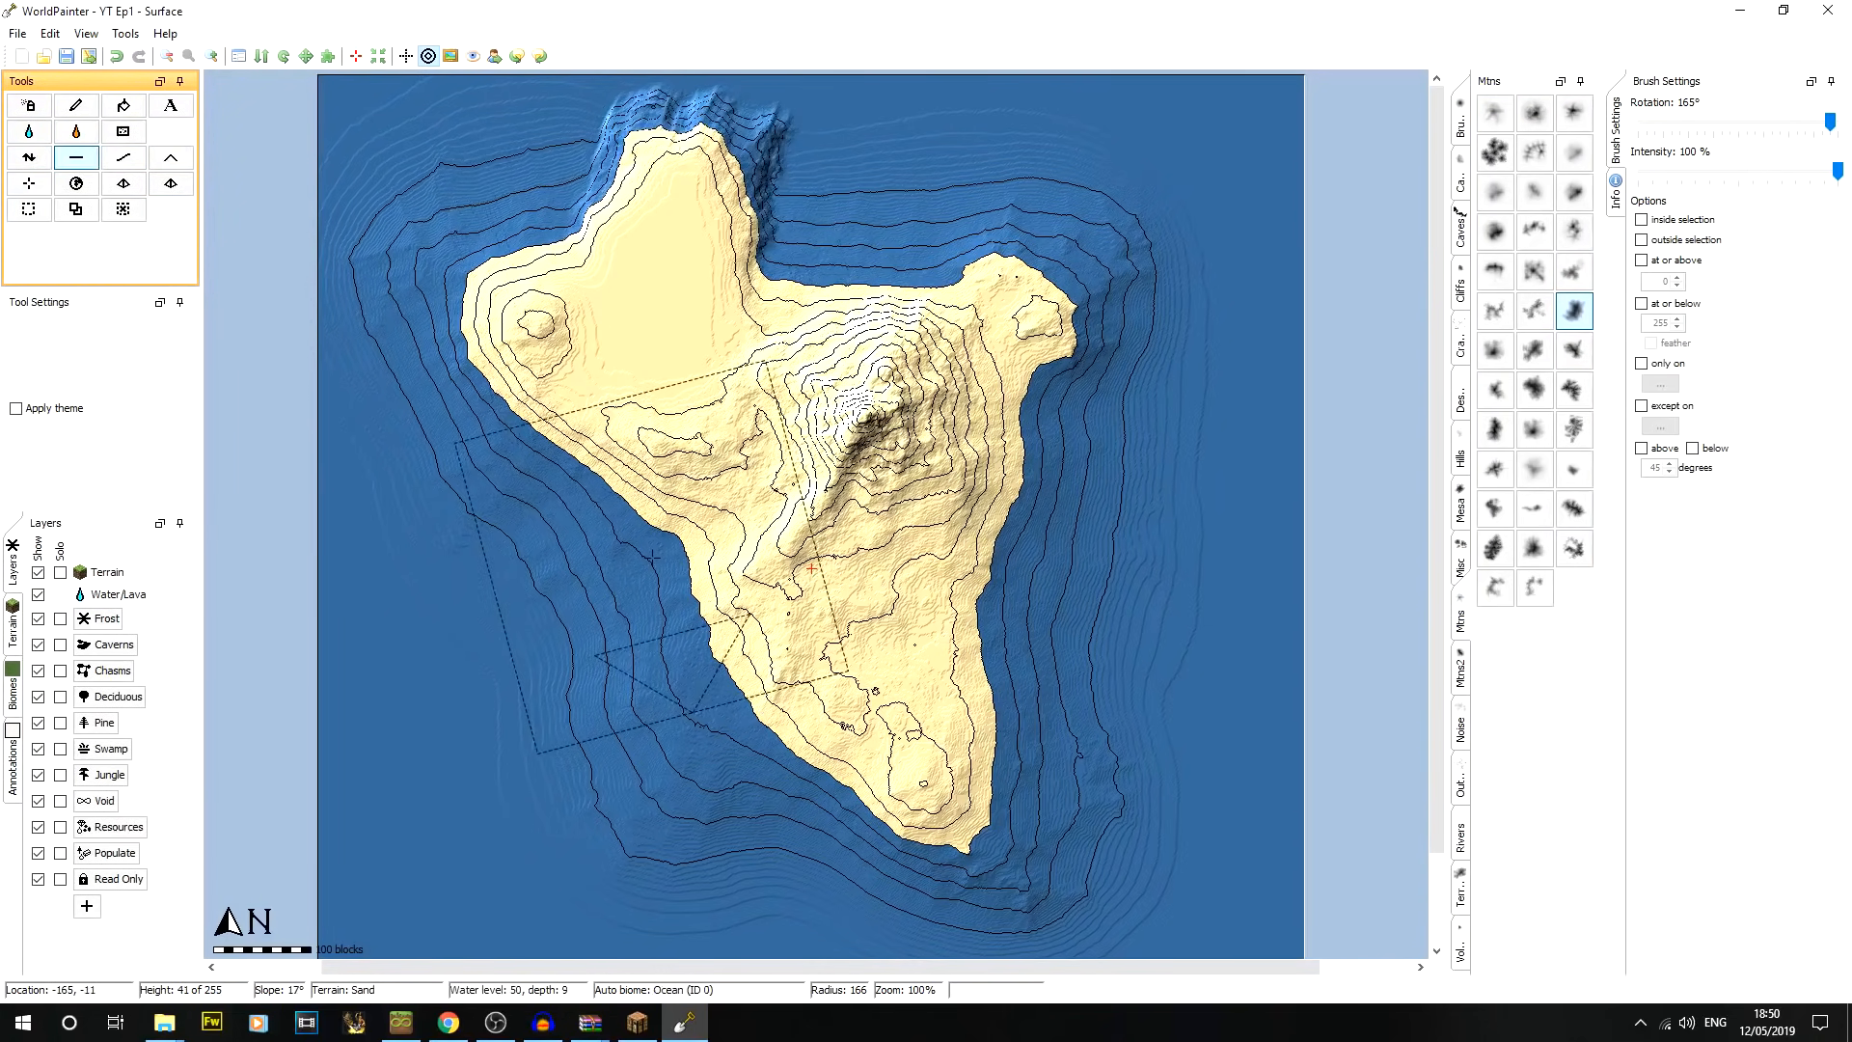
pyautogui.click(117, 57)
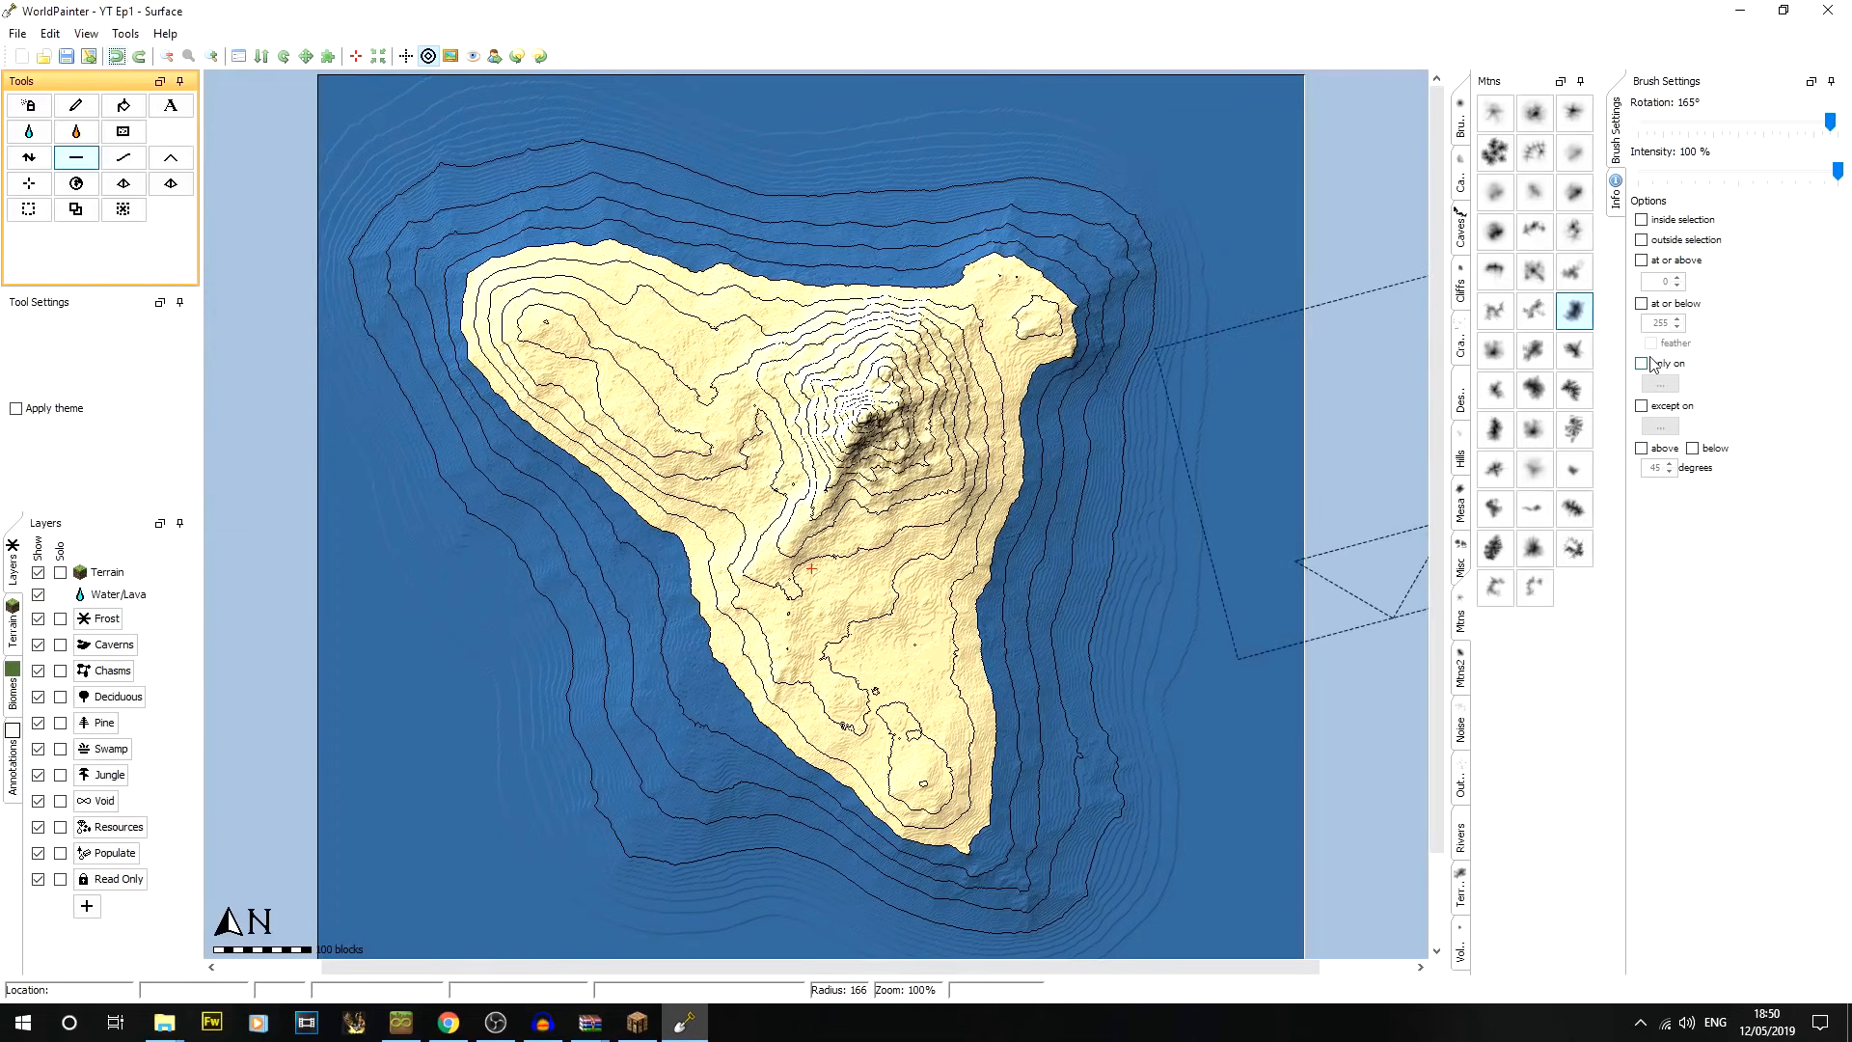
# Restrict the brush to heights at or below 60 and flatten the shore north of the mountain at 50% intensity and a radius of 50
pyautogui.click(1675, 304)
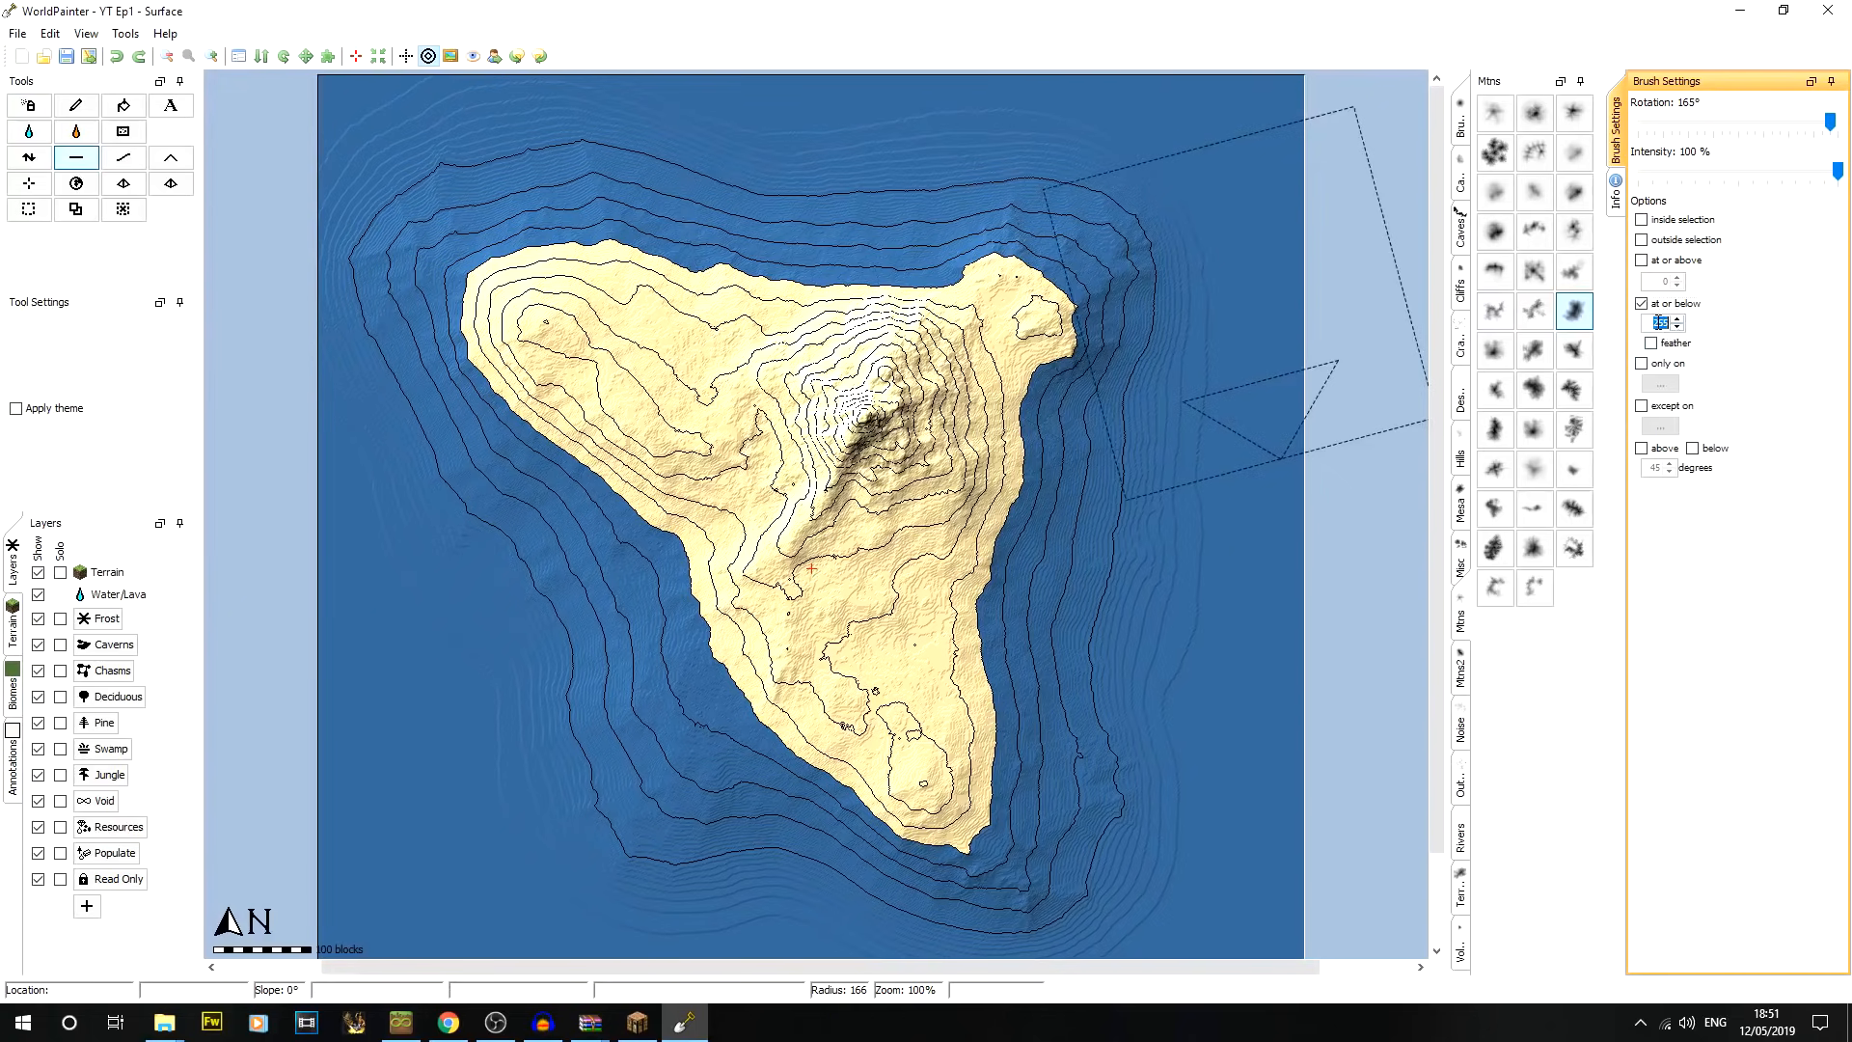
pyautogui.scroll(6, 733, 376)
pyautogui.click(213, 57)
pyautogui.click(213, 57)
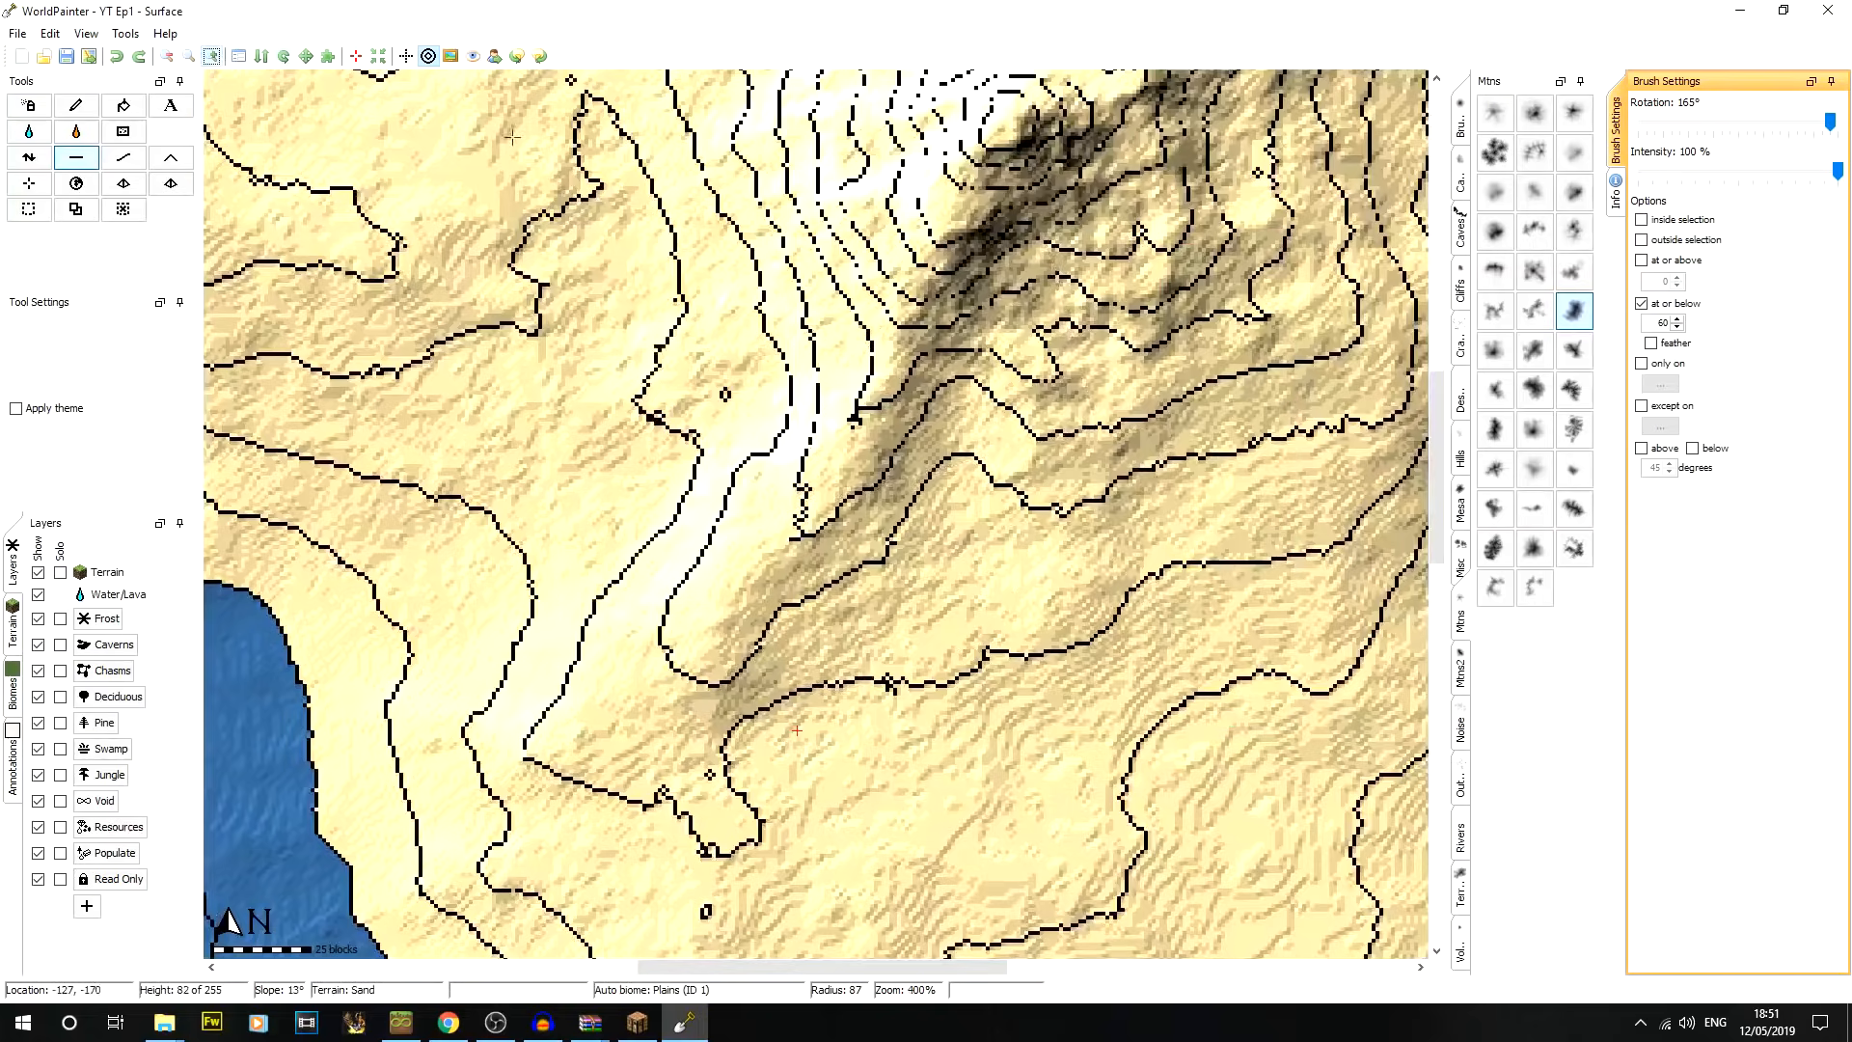
pyautogui.moveTo(970, 122); pyautogui.dragTo(783, 862, button='middle')
pyautogui.scroll(5, 1087, 384)
pyautogui.moveTo(1086, 383)
pyautogui.mouseDown()
pyautogui.moveTo(1018, 416)
pyautogui.moveTo(685, 437)
pyautogui.mouseUp()
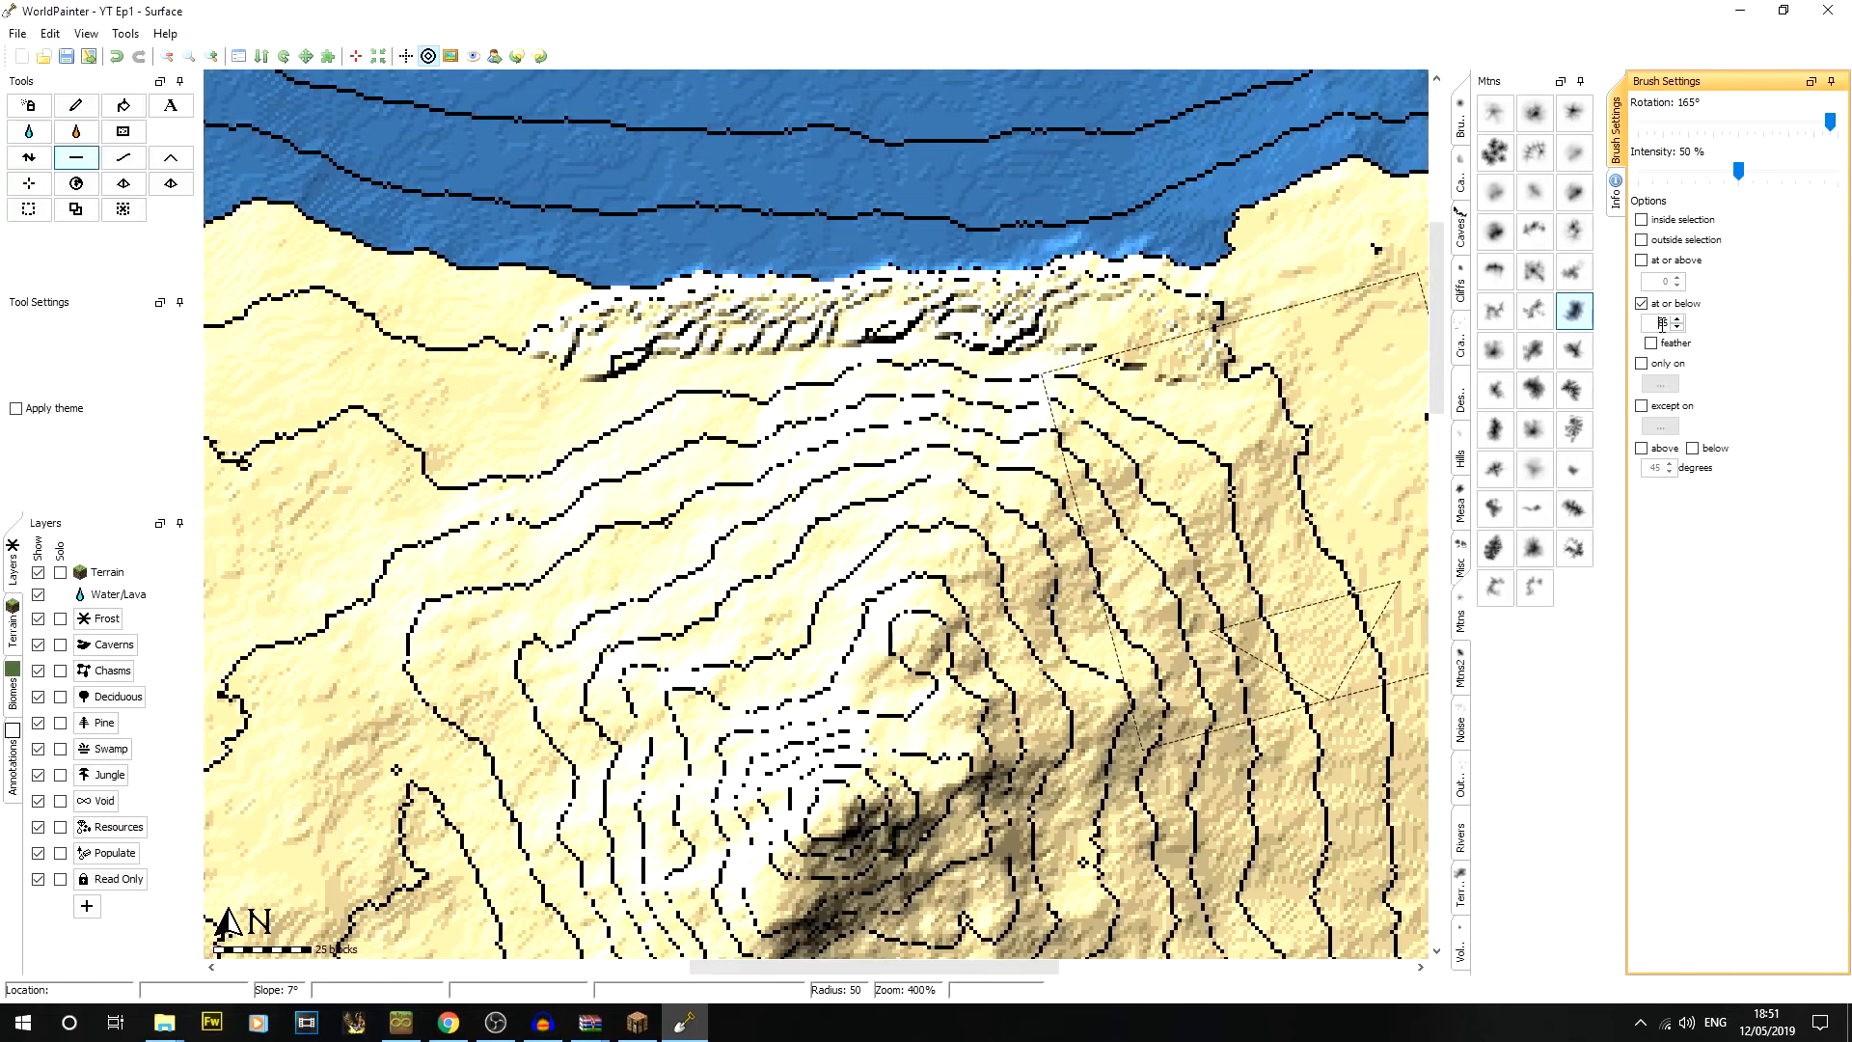
# Set the upper height limit to 65 and flatten the northern shore again, reducing the brush radius to 36
pyautogui.moveTo(892, 422)
pyautogui.mouseDown()
pyautogui.moveTo(688, 426)
pyautogui.moveTo(738, 434)
pyautogui.moveTo(665, 449)
pyautogui.mouseUp()
pyautogui.scroll(3, 757, 393)
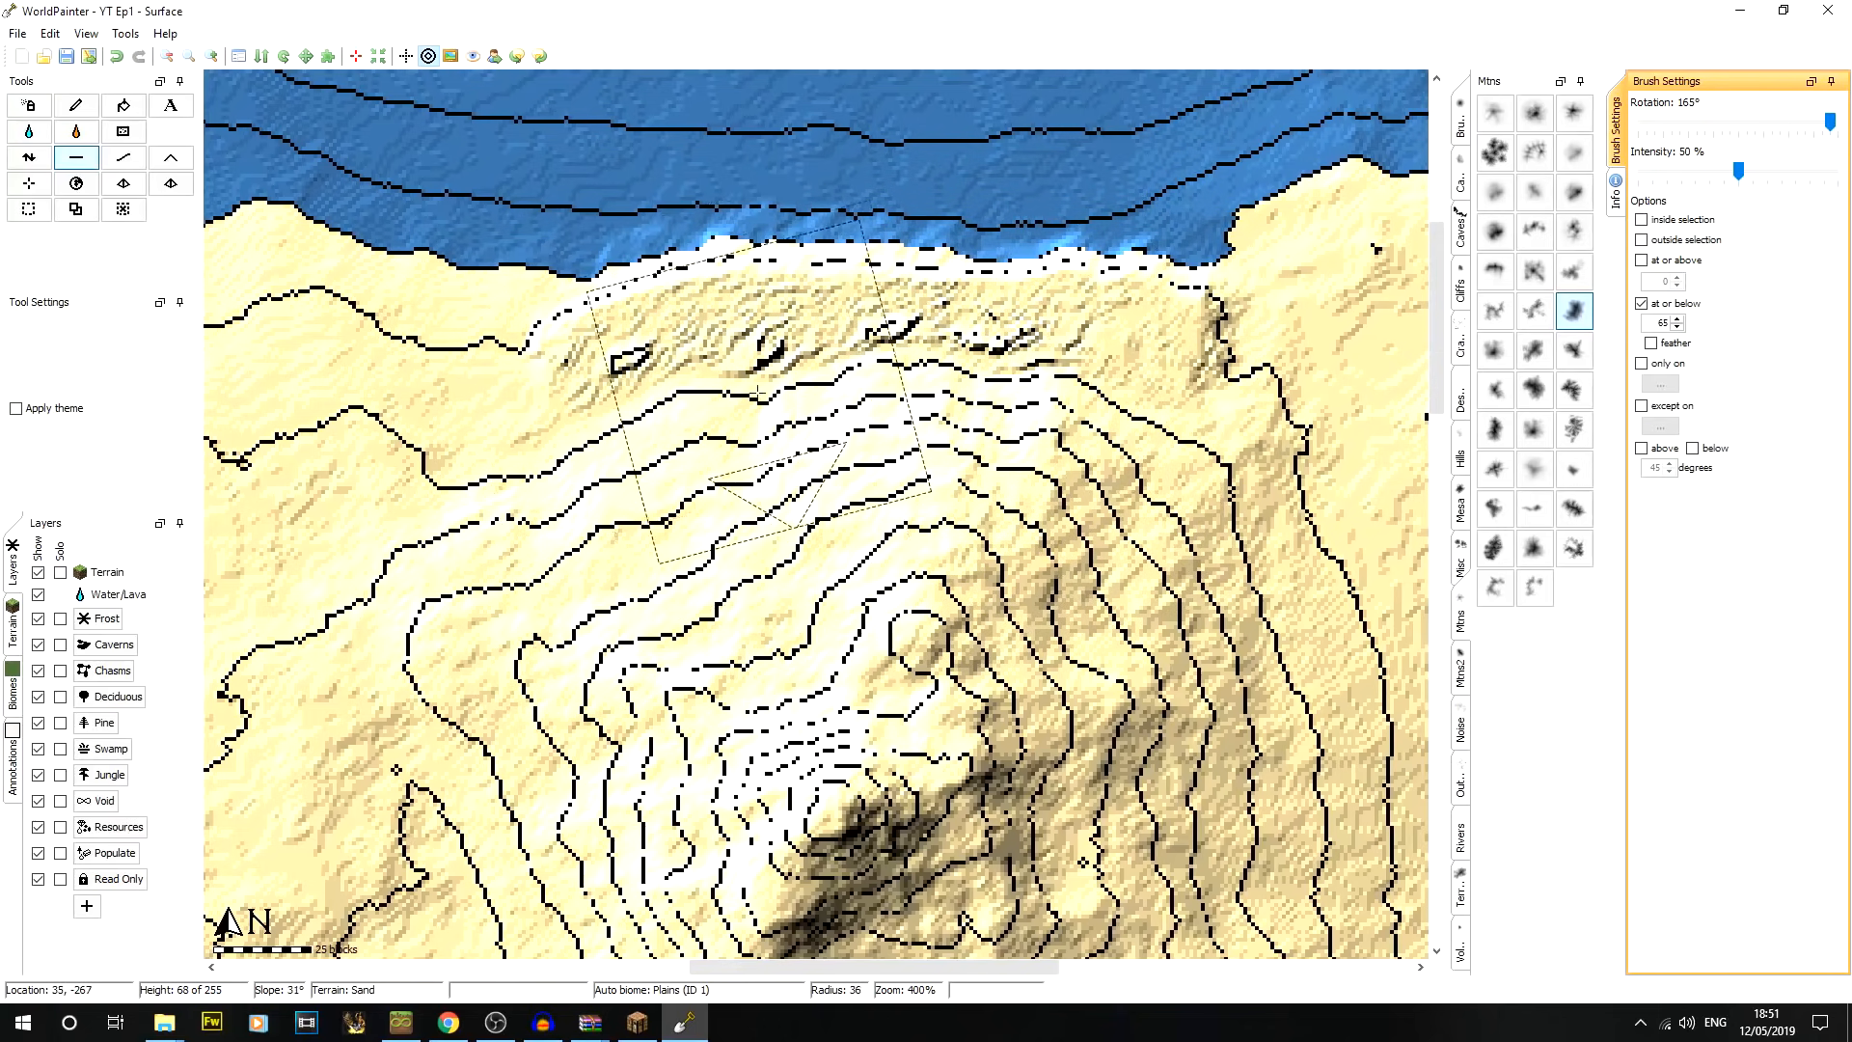
# Examine the flattened northern shore and the mountain's slopes from several rotations in a maximised 3D view and close it
pyautogui.click(85, 33)
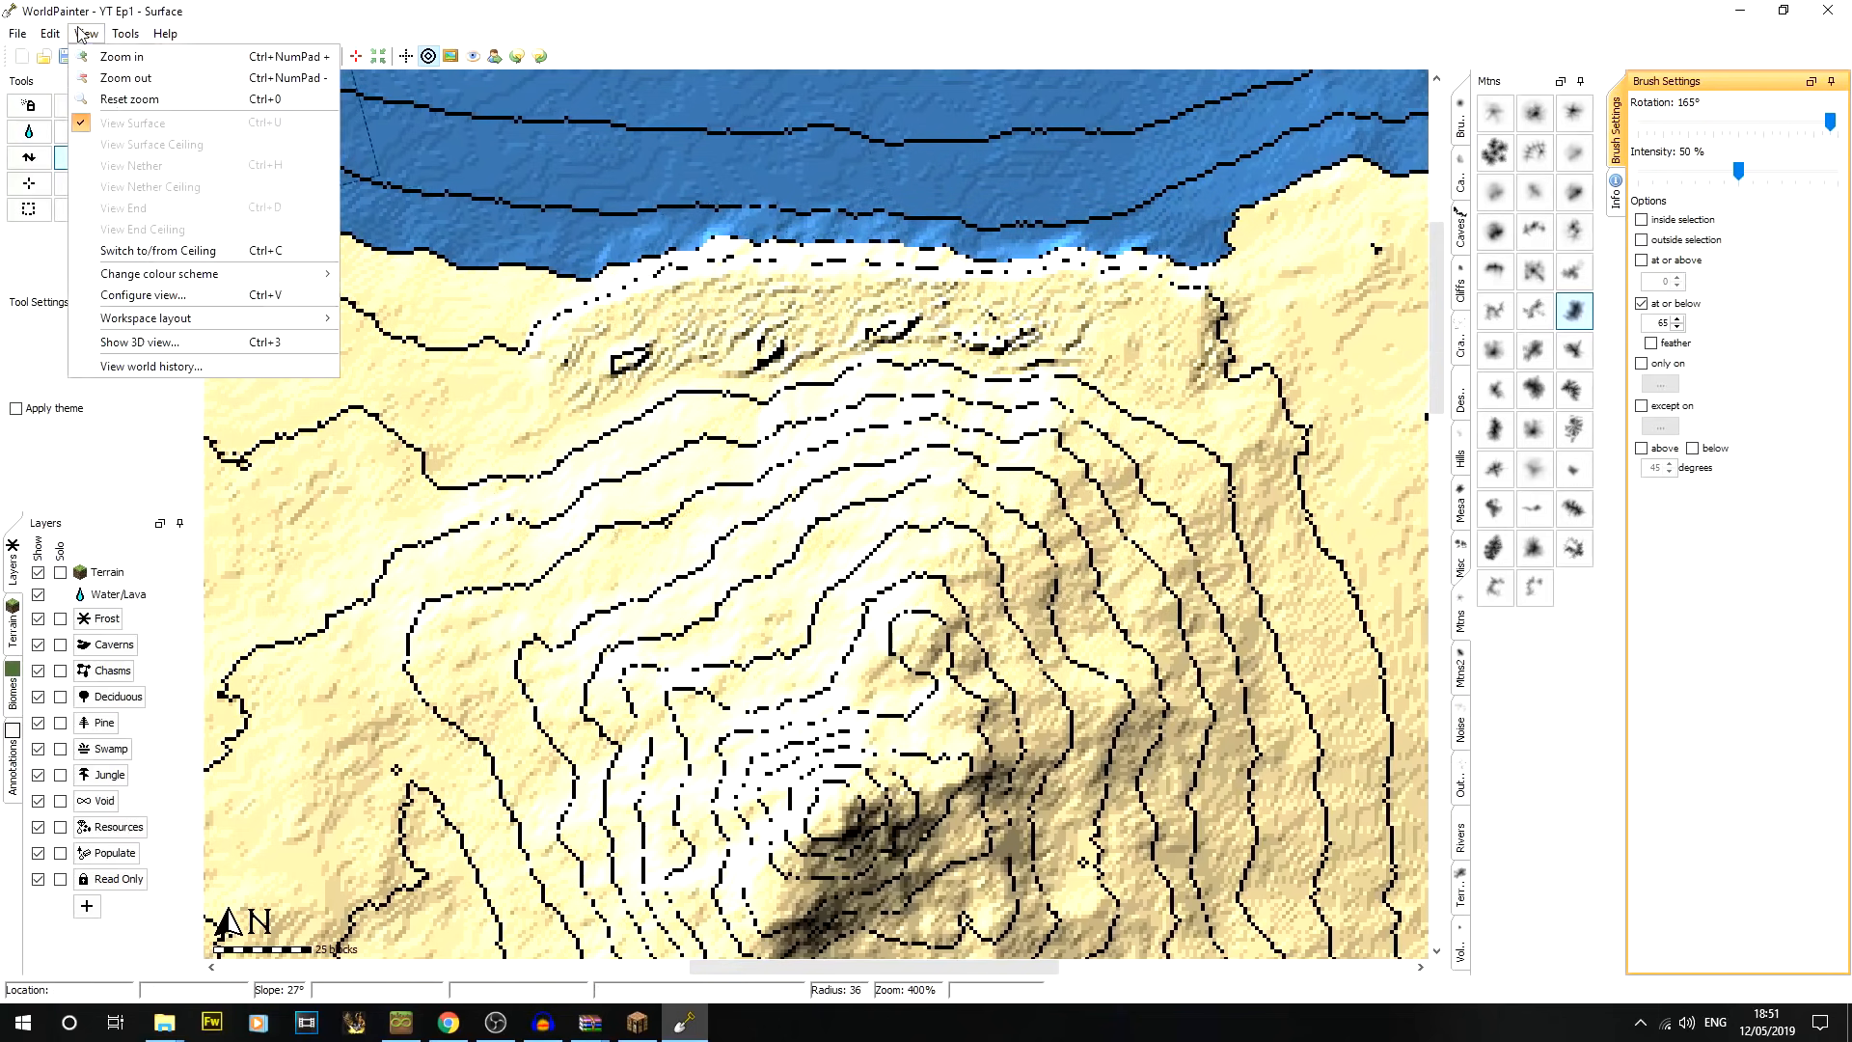
pyautogui.click(168, 342)
pyautogui.moveTo(656, 219); pyautogui.dragTo(656, 21)
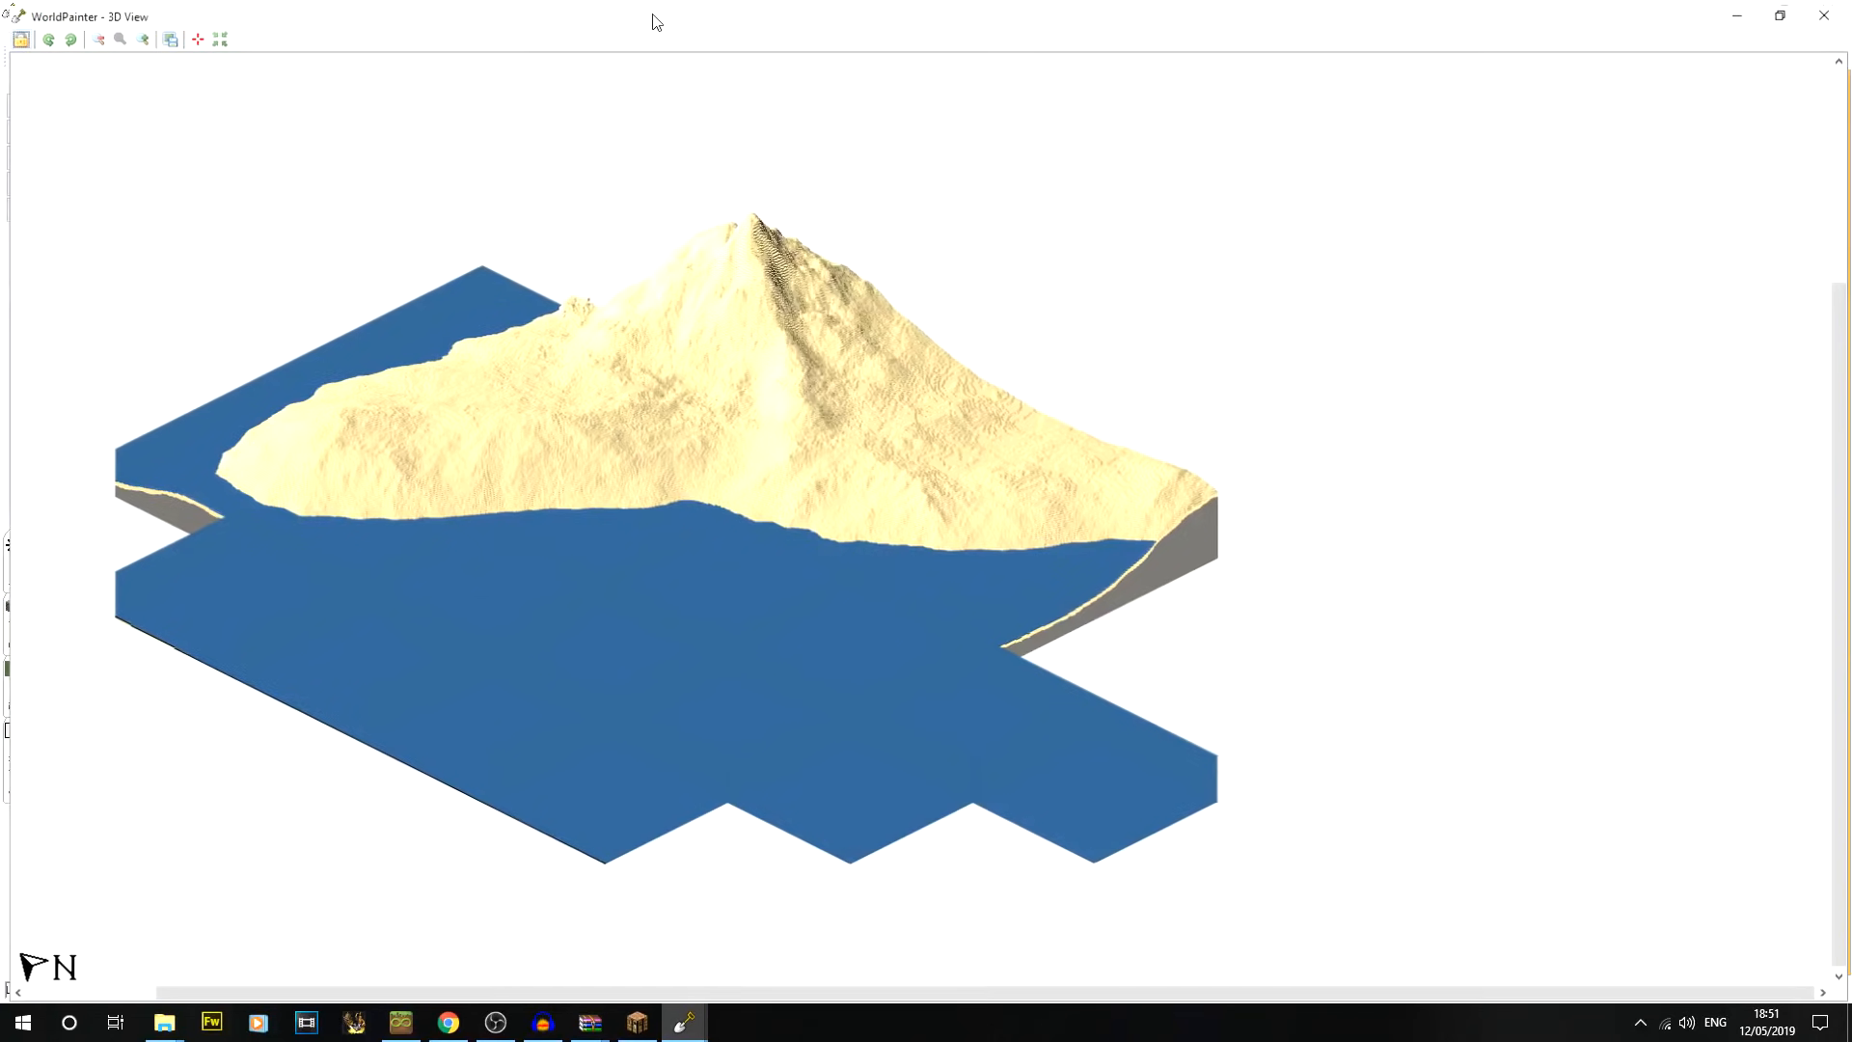
pyautogui.scroll(1, 632, 321)
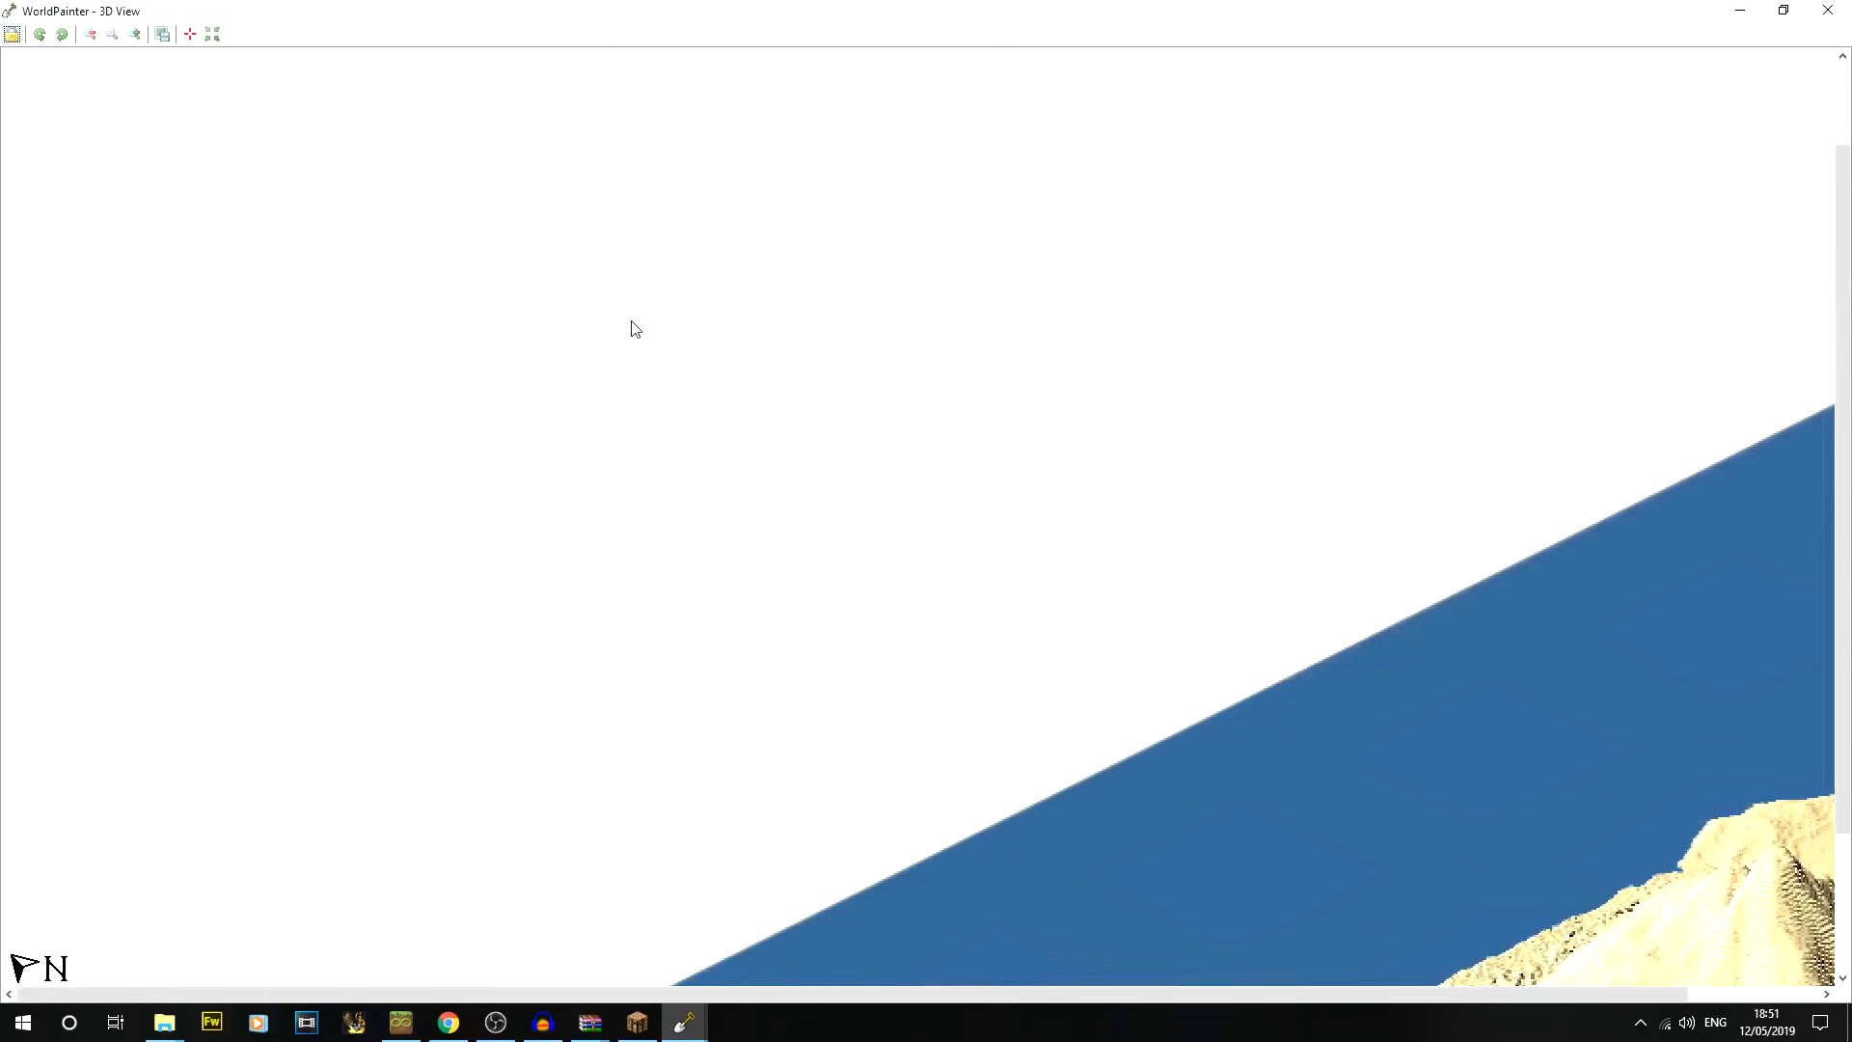
pyautogui.scroll(1, 632, 321)
pyautogui.moveTo(727, 337); pyautogui.dragTo(1177, 555)
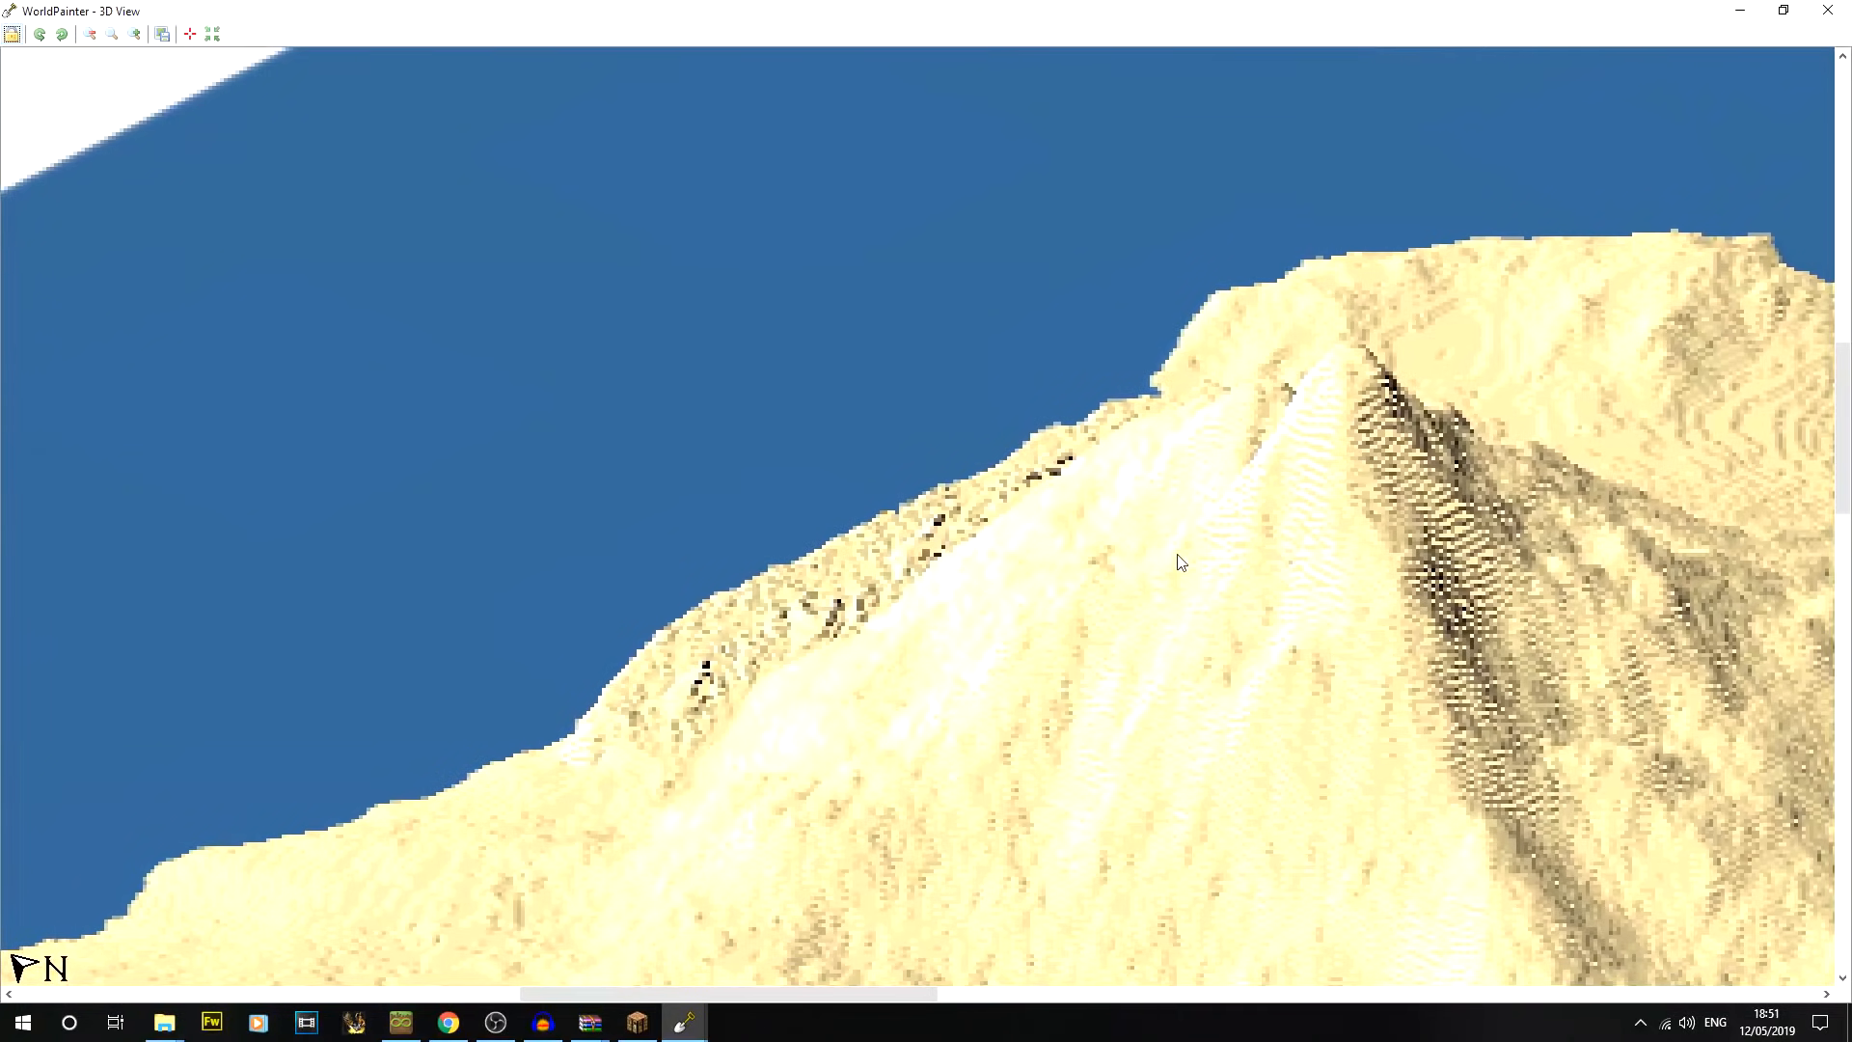
pyautogui.click(58, 37)
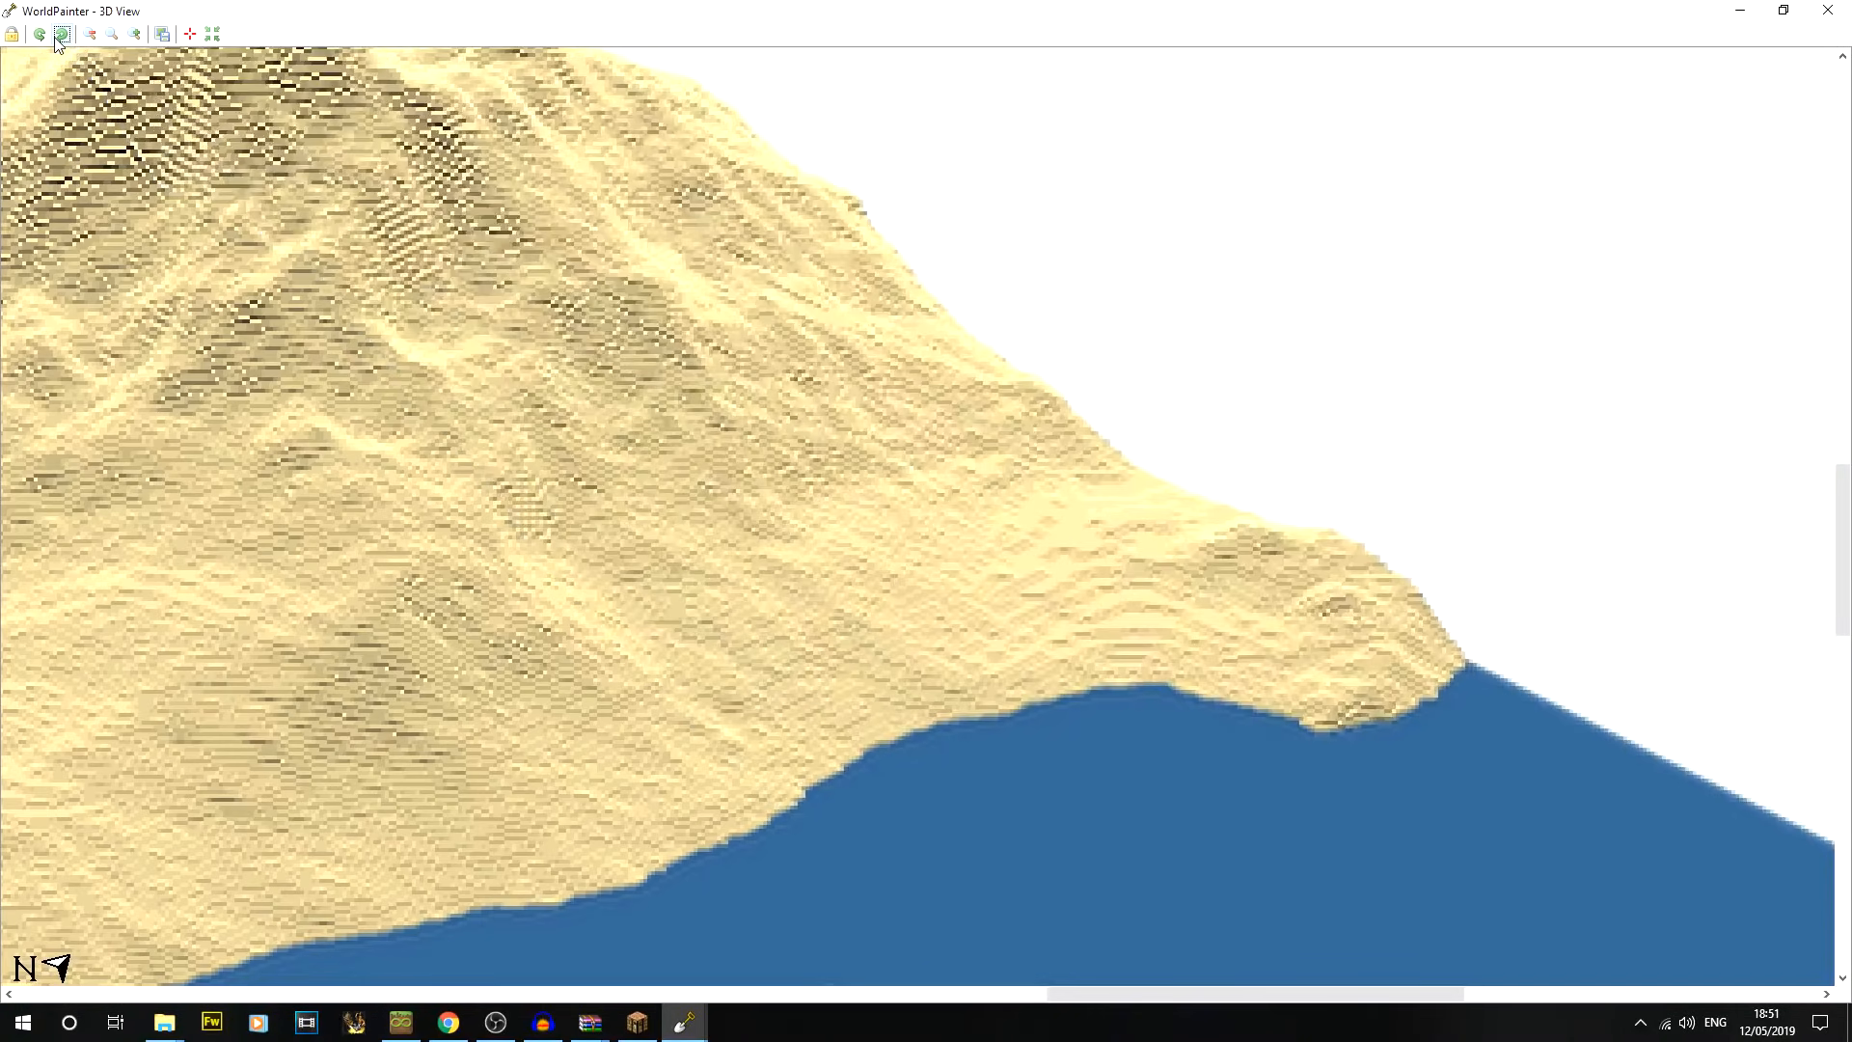
pyautogui.moveTo(484, 296); pyautogui.dragTo(830, 361)
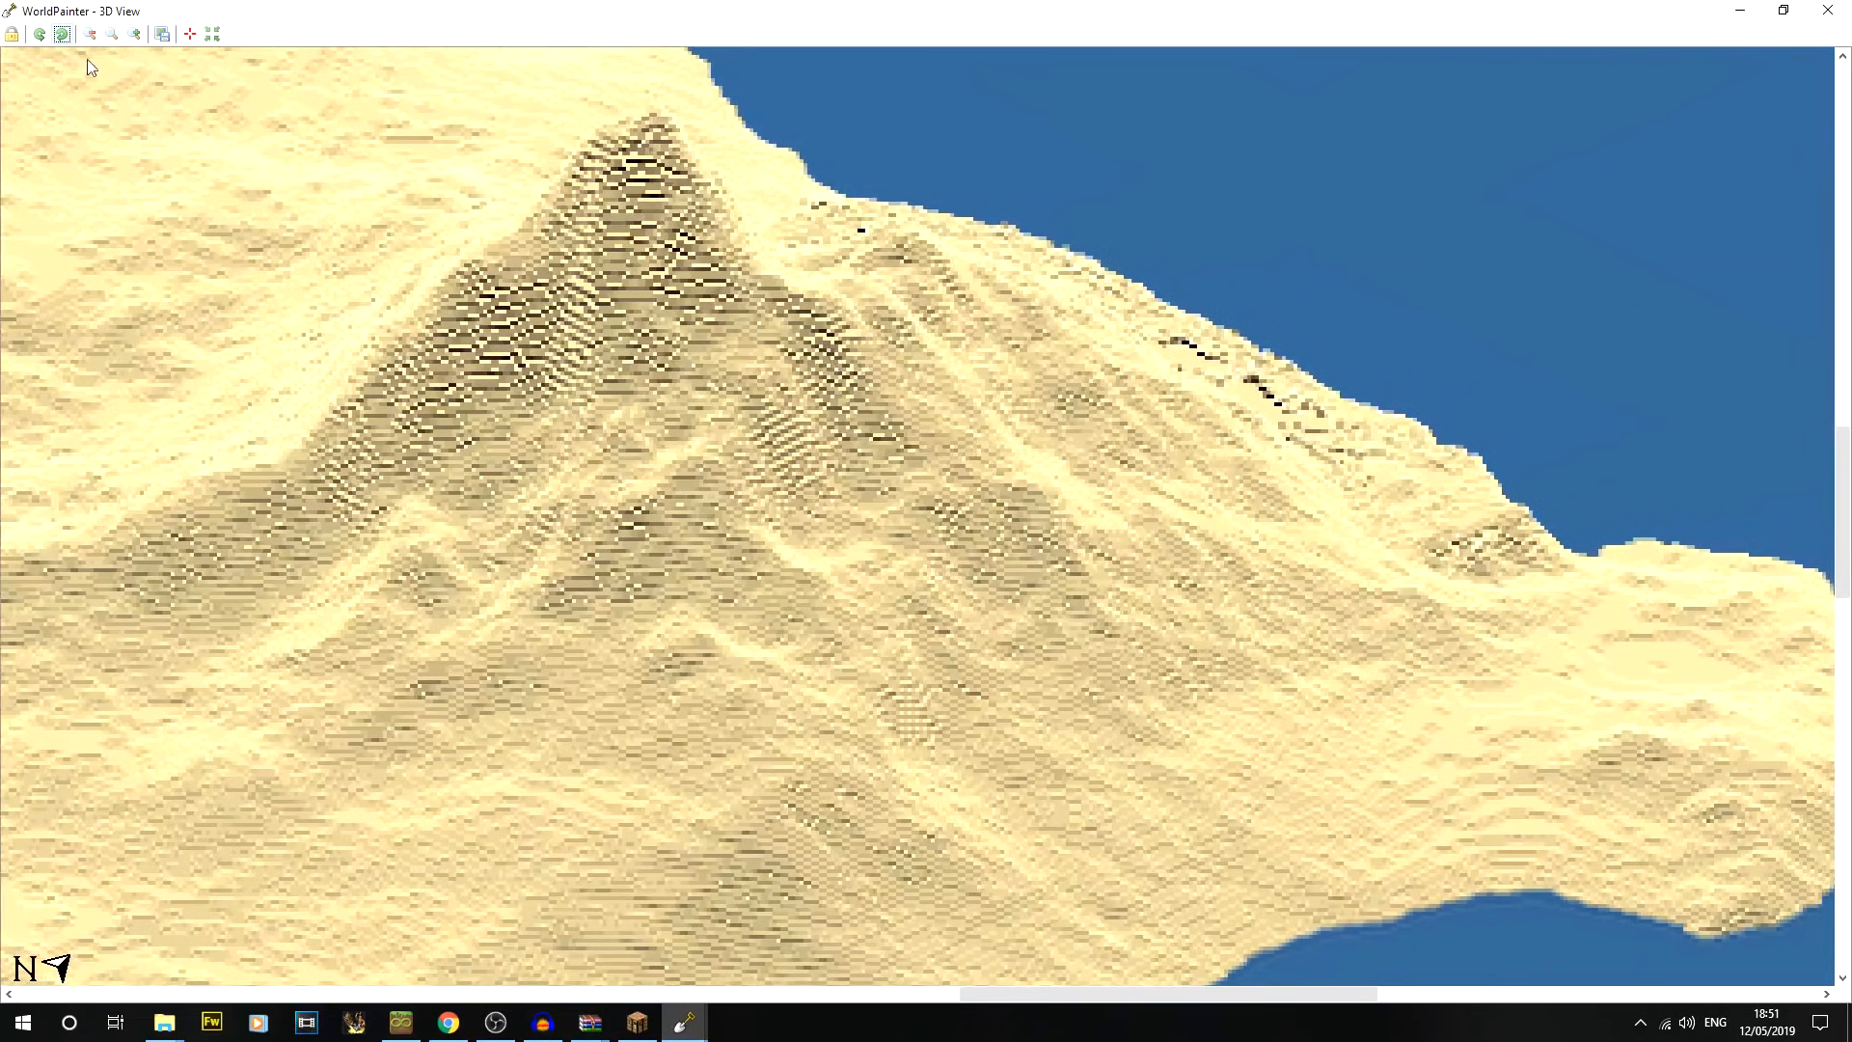
pyautogui.click(62, 36)
pyautogui.click(61, 36)
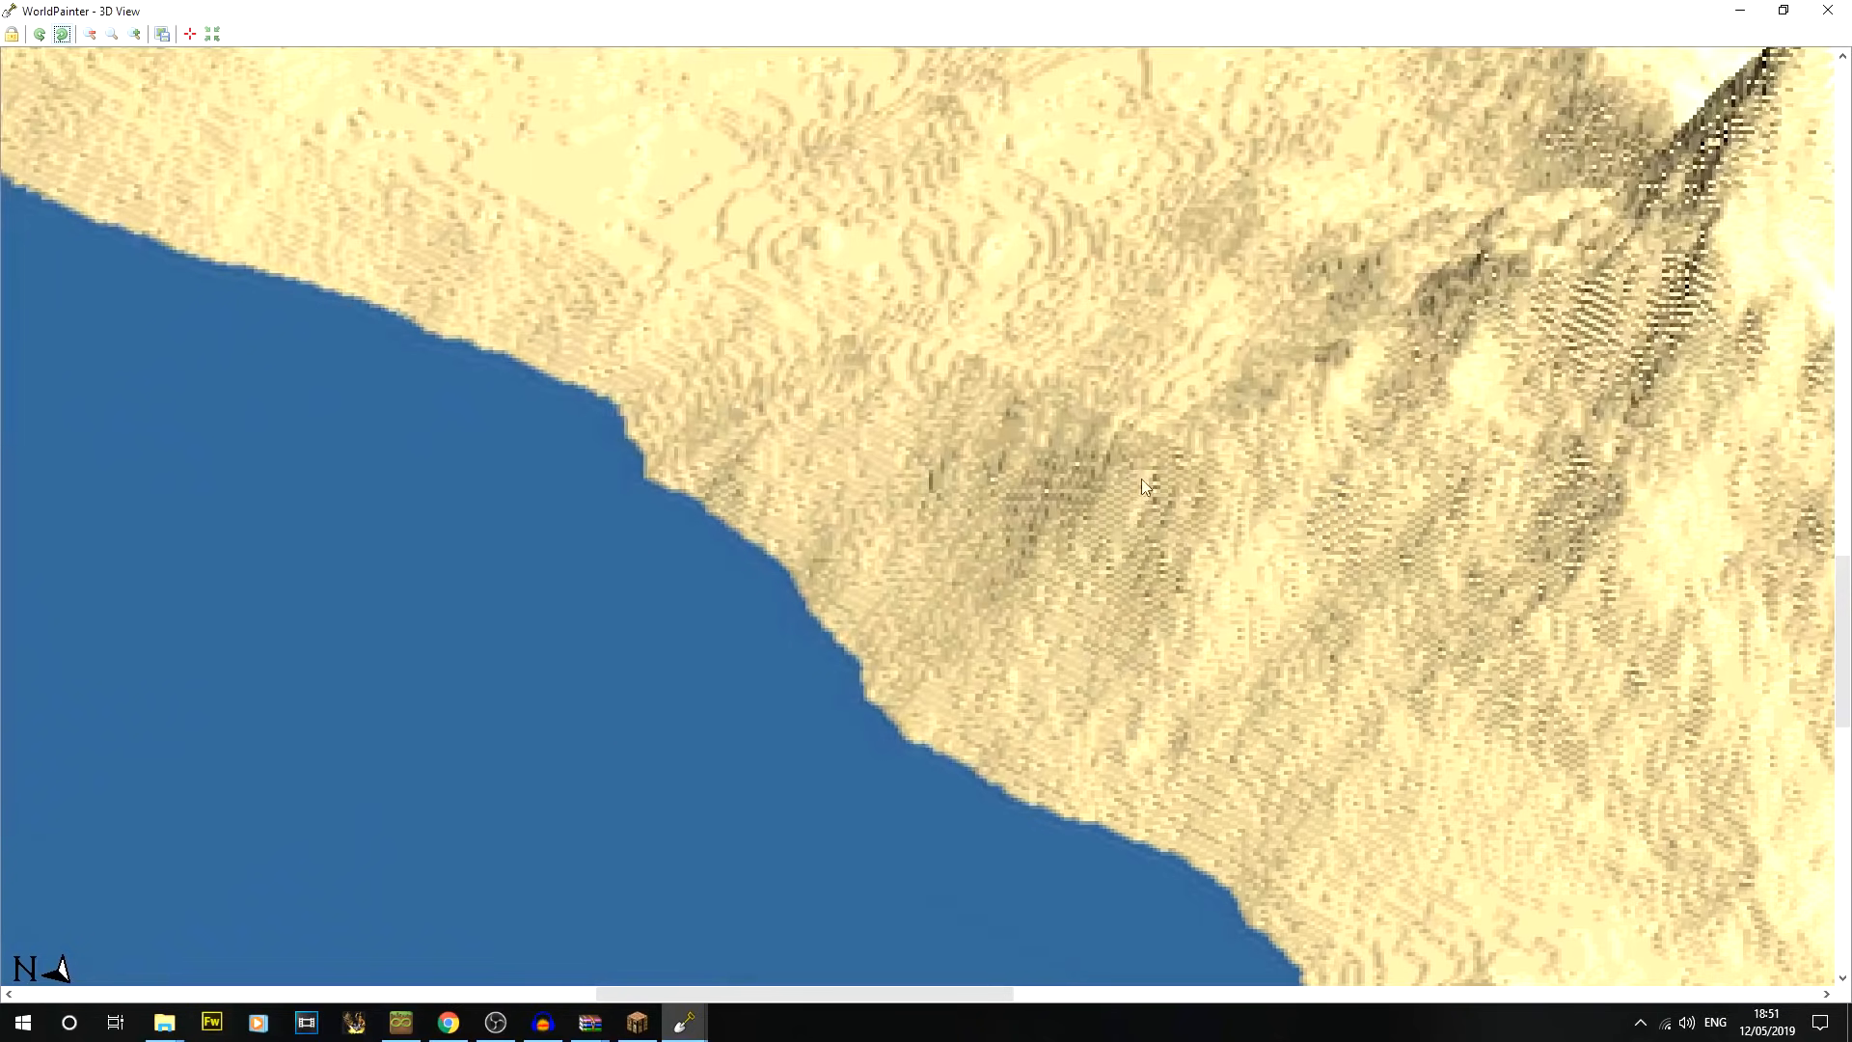
pyautogui.moveTo(1804, 585); pyautogui.dragTo(725, 396)
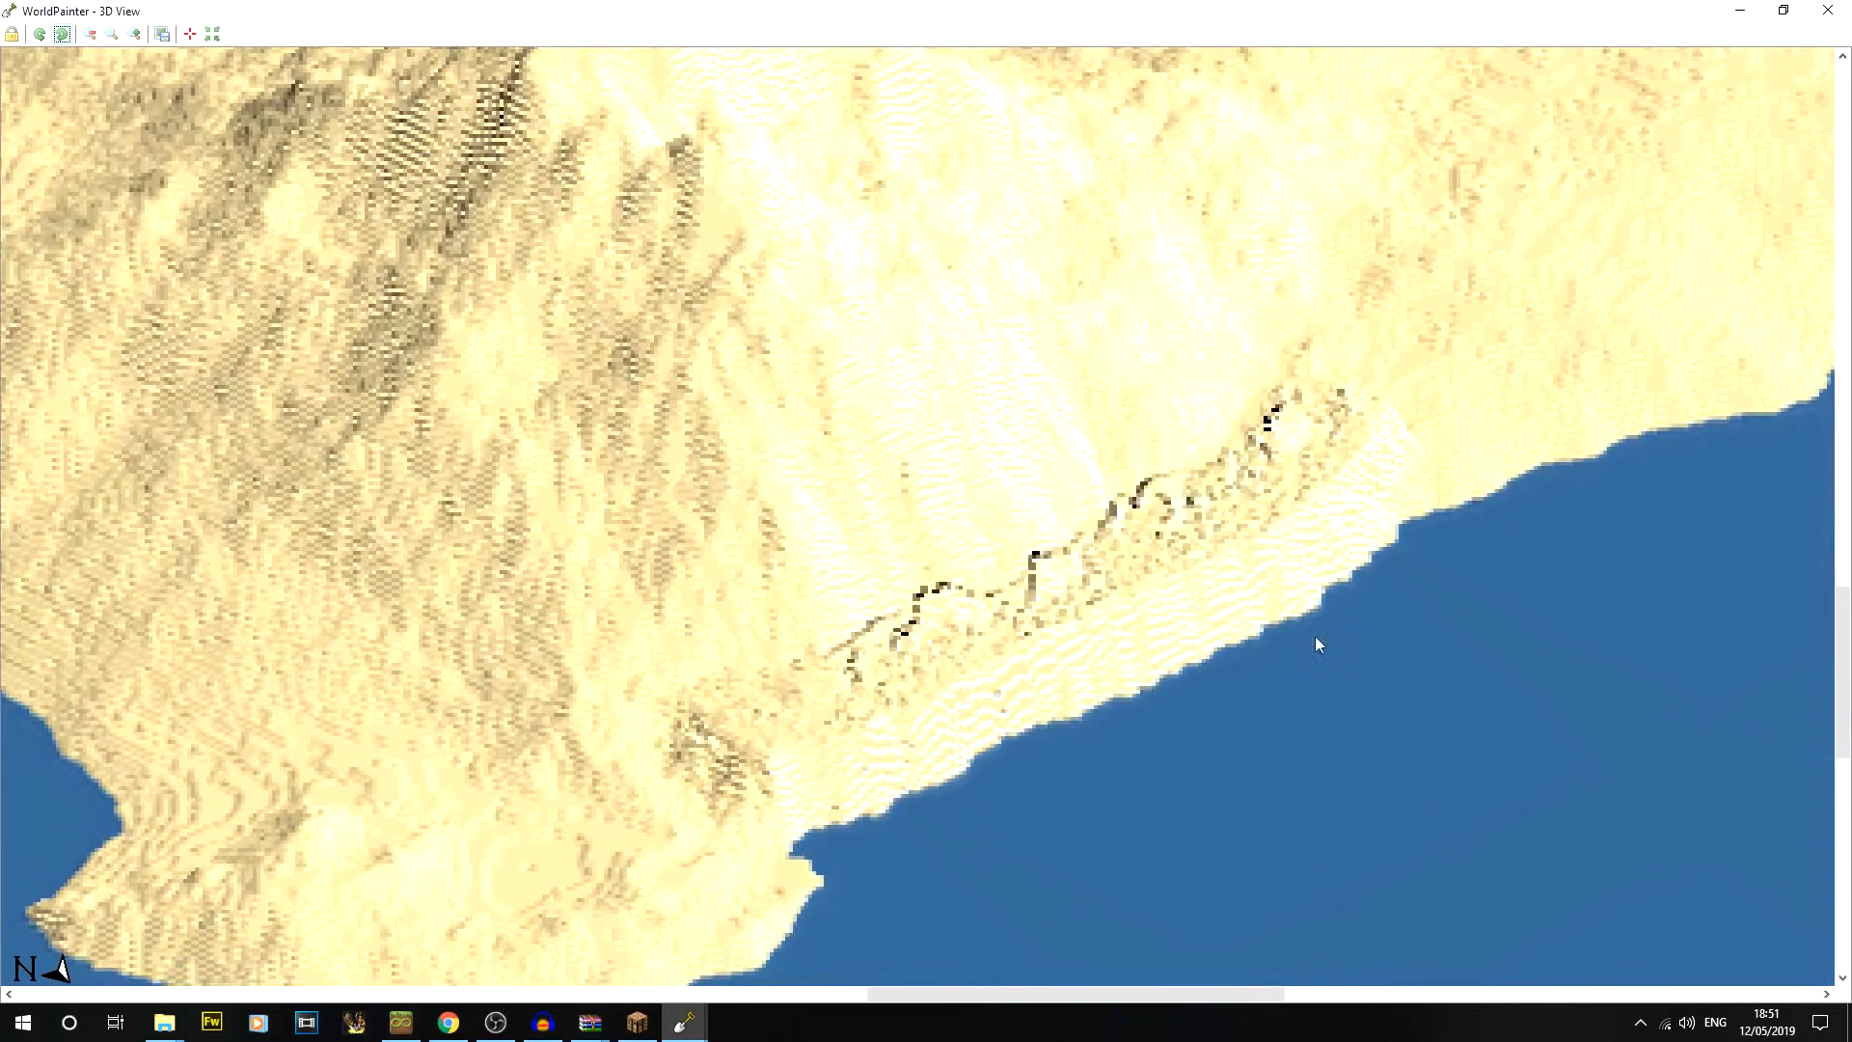
pyautogui.scroll(-3, 1332, 646)
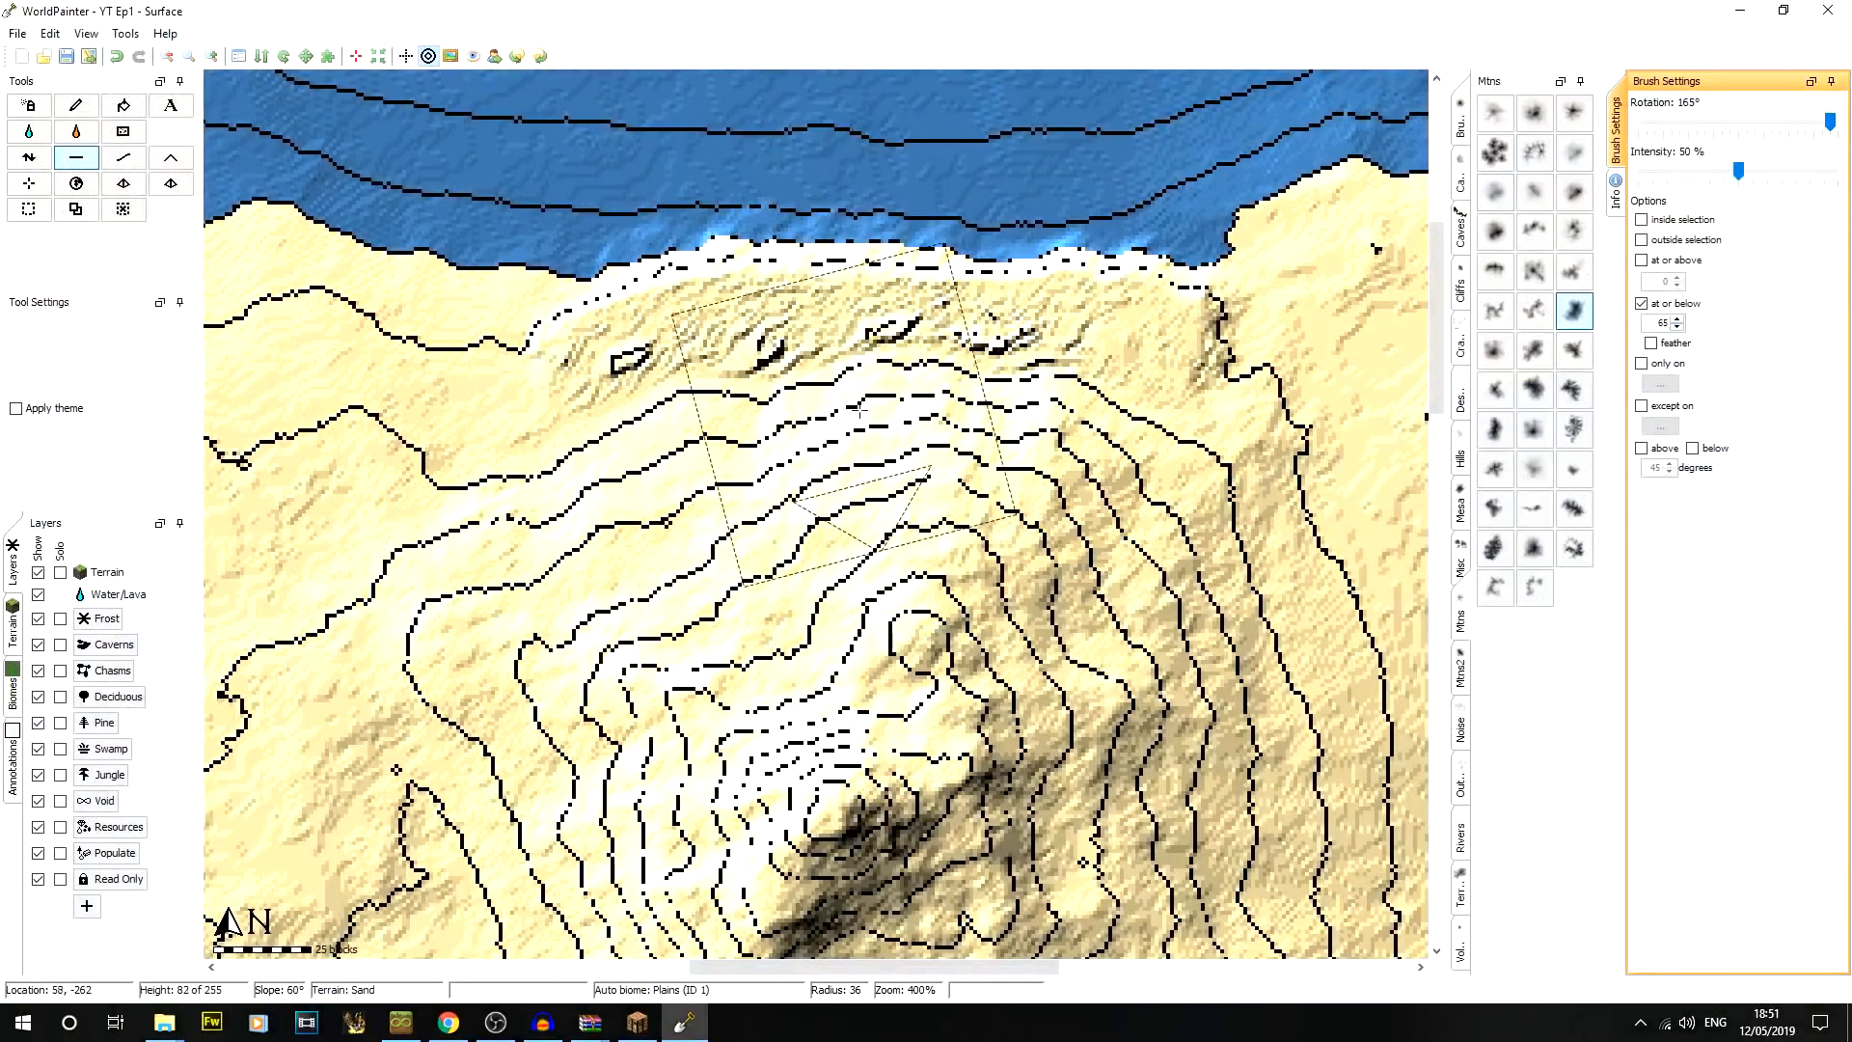
# Turn off the upper height limit, flatten the slope behind the northern shore at 8% intensity, and reduce the brush radius to 22
pyautogui.moveTo(844, 420); pyautogui.dragTo(669, 489, button='middle')
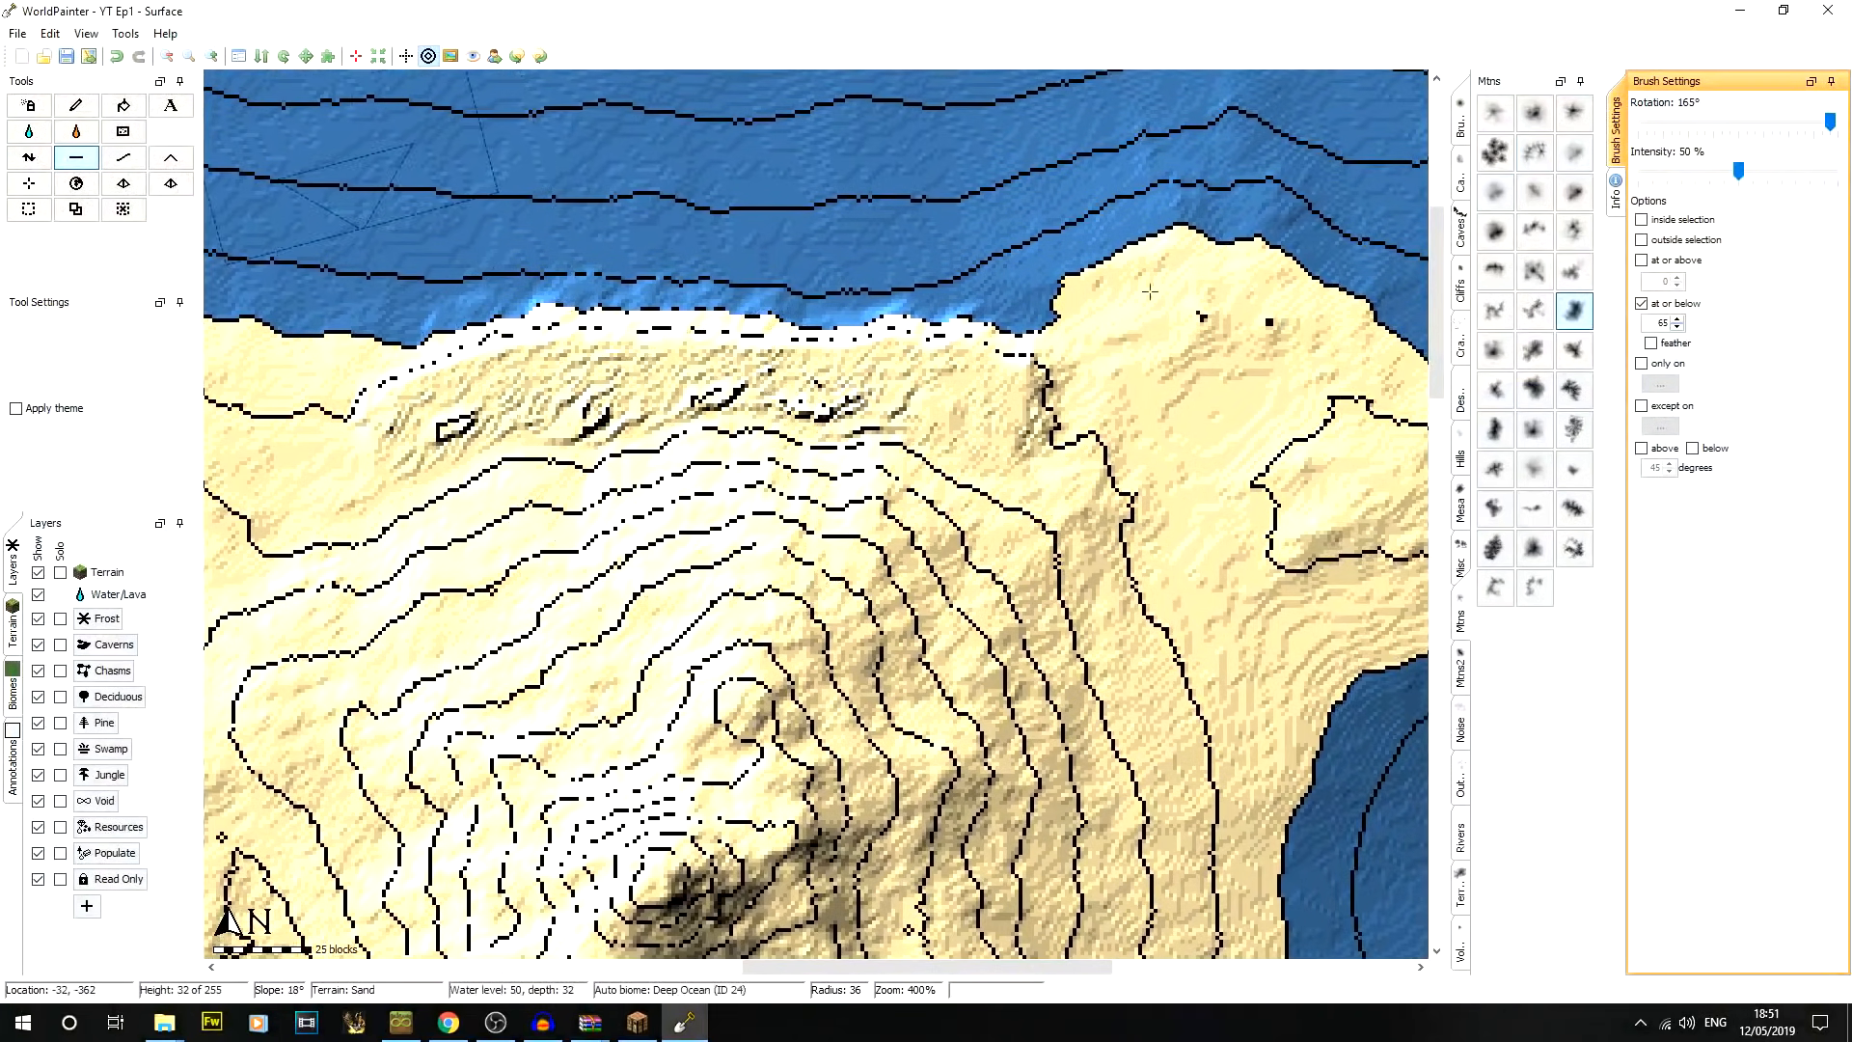
pyautogui.click(1660, 306)
pyautogui.moveTo(1738, 171); pyautogui.dragTo(1652, 171)
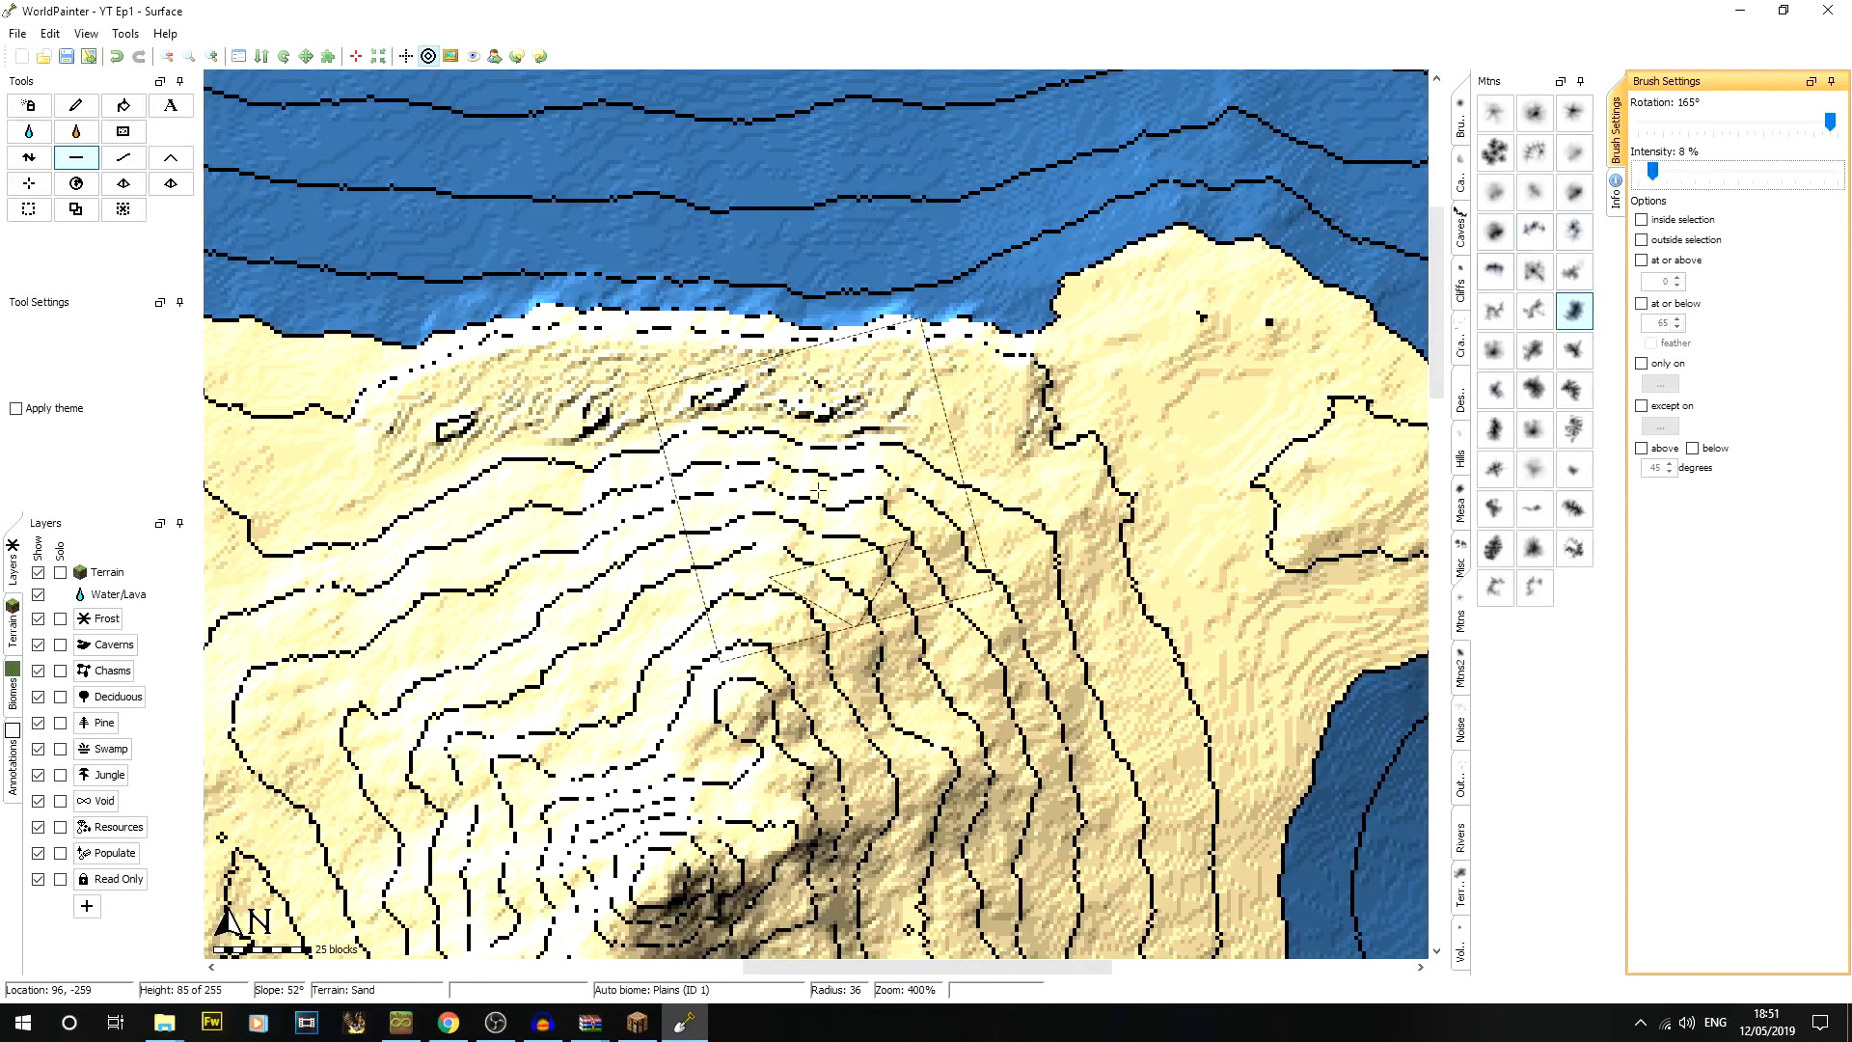
pyautogui.moveTo(868, 455)
pyautogui.mouseDown()
pyautogui.moveTo(887, 424)
pyautogui.moveTo(693, 410)
pyautogui.mouseUp()
pyautogui.scroll(4, 850, 468)
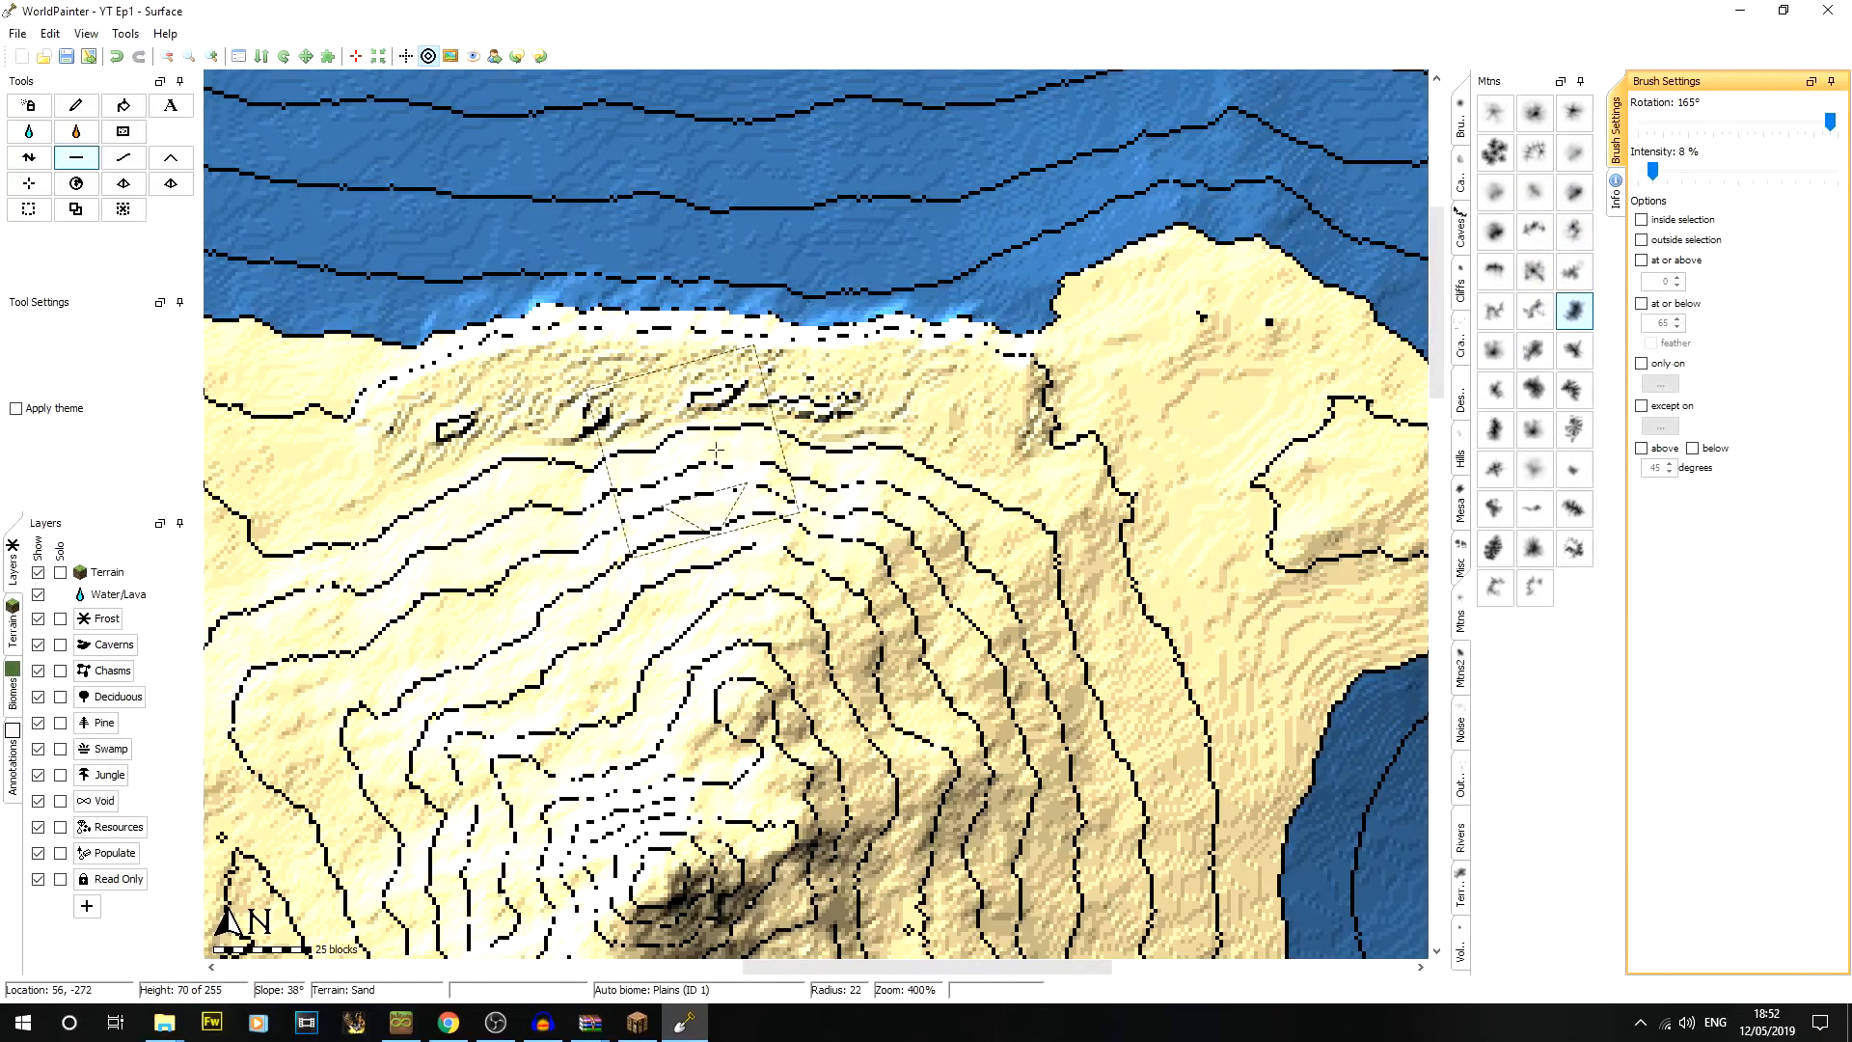
# Smooth the rough ledges along the northern shore with the Smooth tool at a radius of 22
pyautogui.click(132, 159)
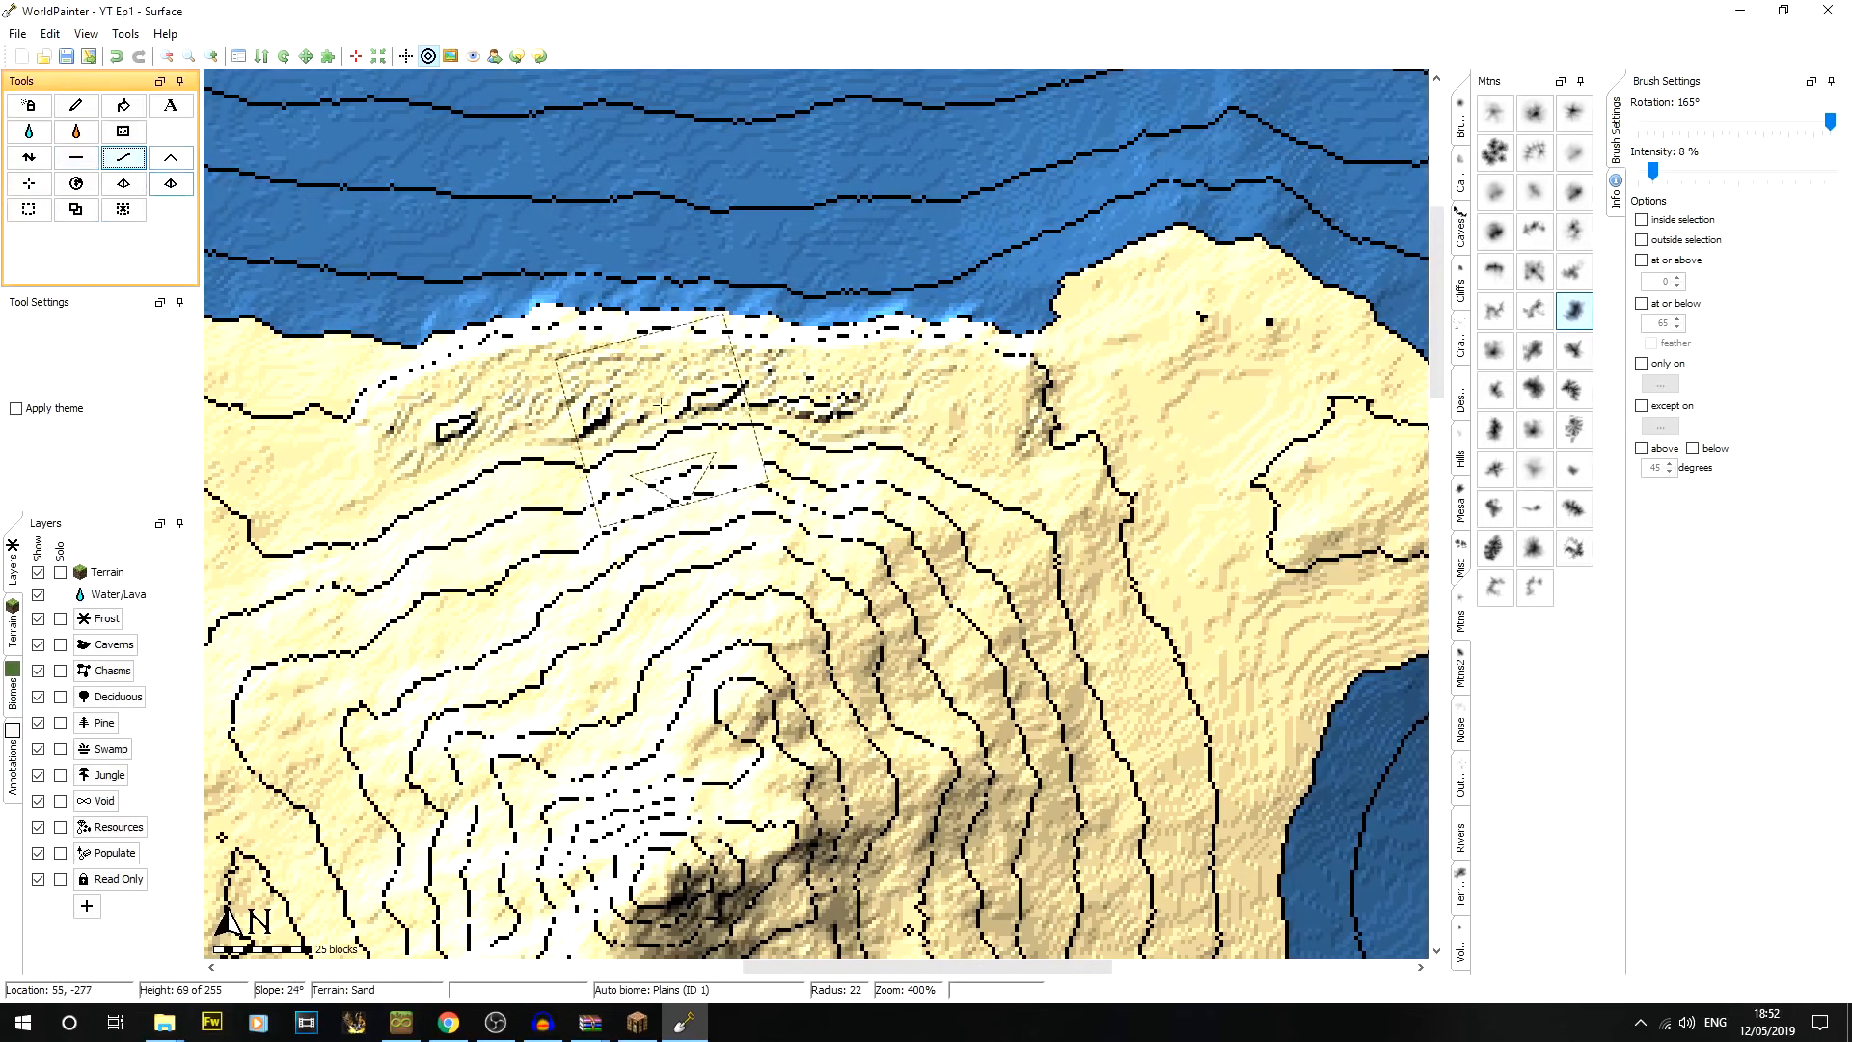
pyautogui.moveTo(473, 422); pyautogui.dragTo(484, 419)
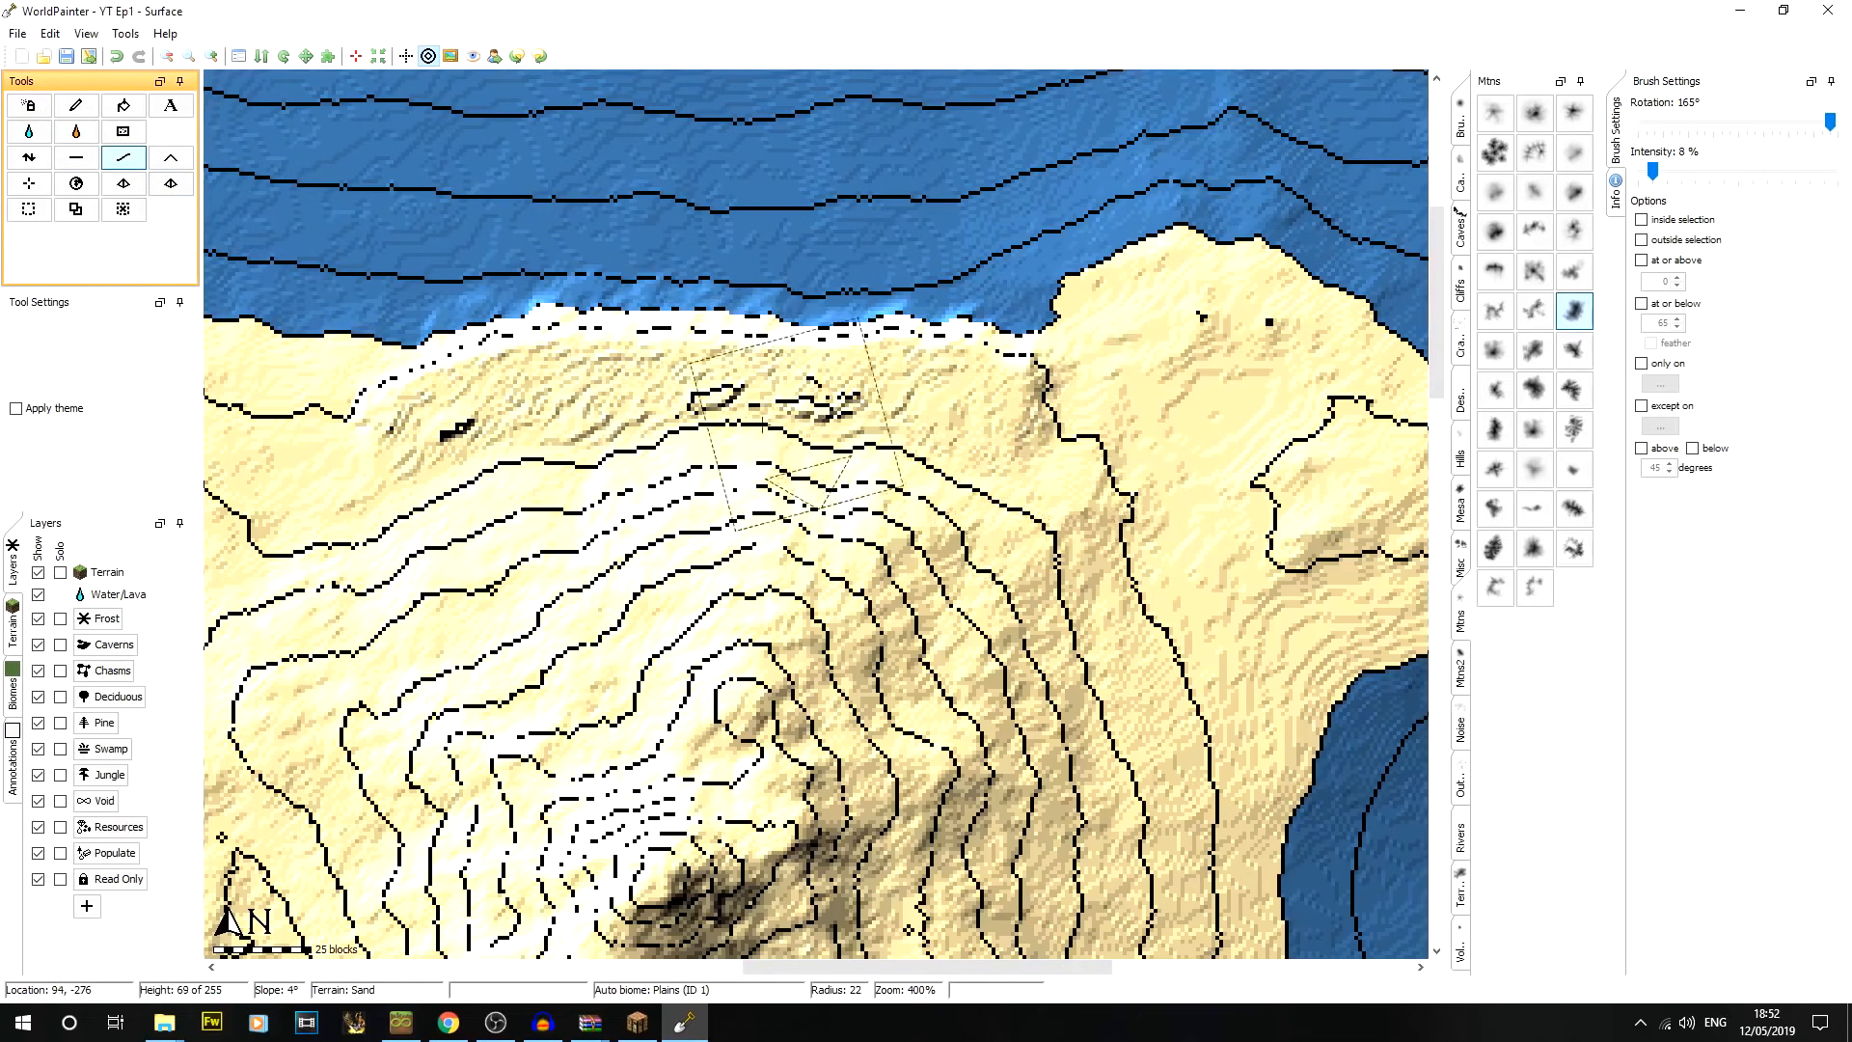
pyautogui.moveTo(483, 401)
pyautogui.mouseDown(button='middle')
pyautogui.moveTo(643, 258)
pyautogui.moveTo(688, 184)
pyautogui.mouseUp(button='middle')
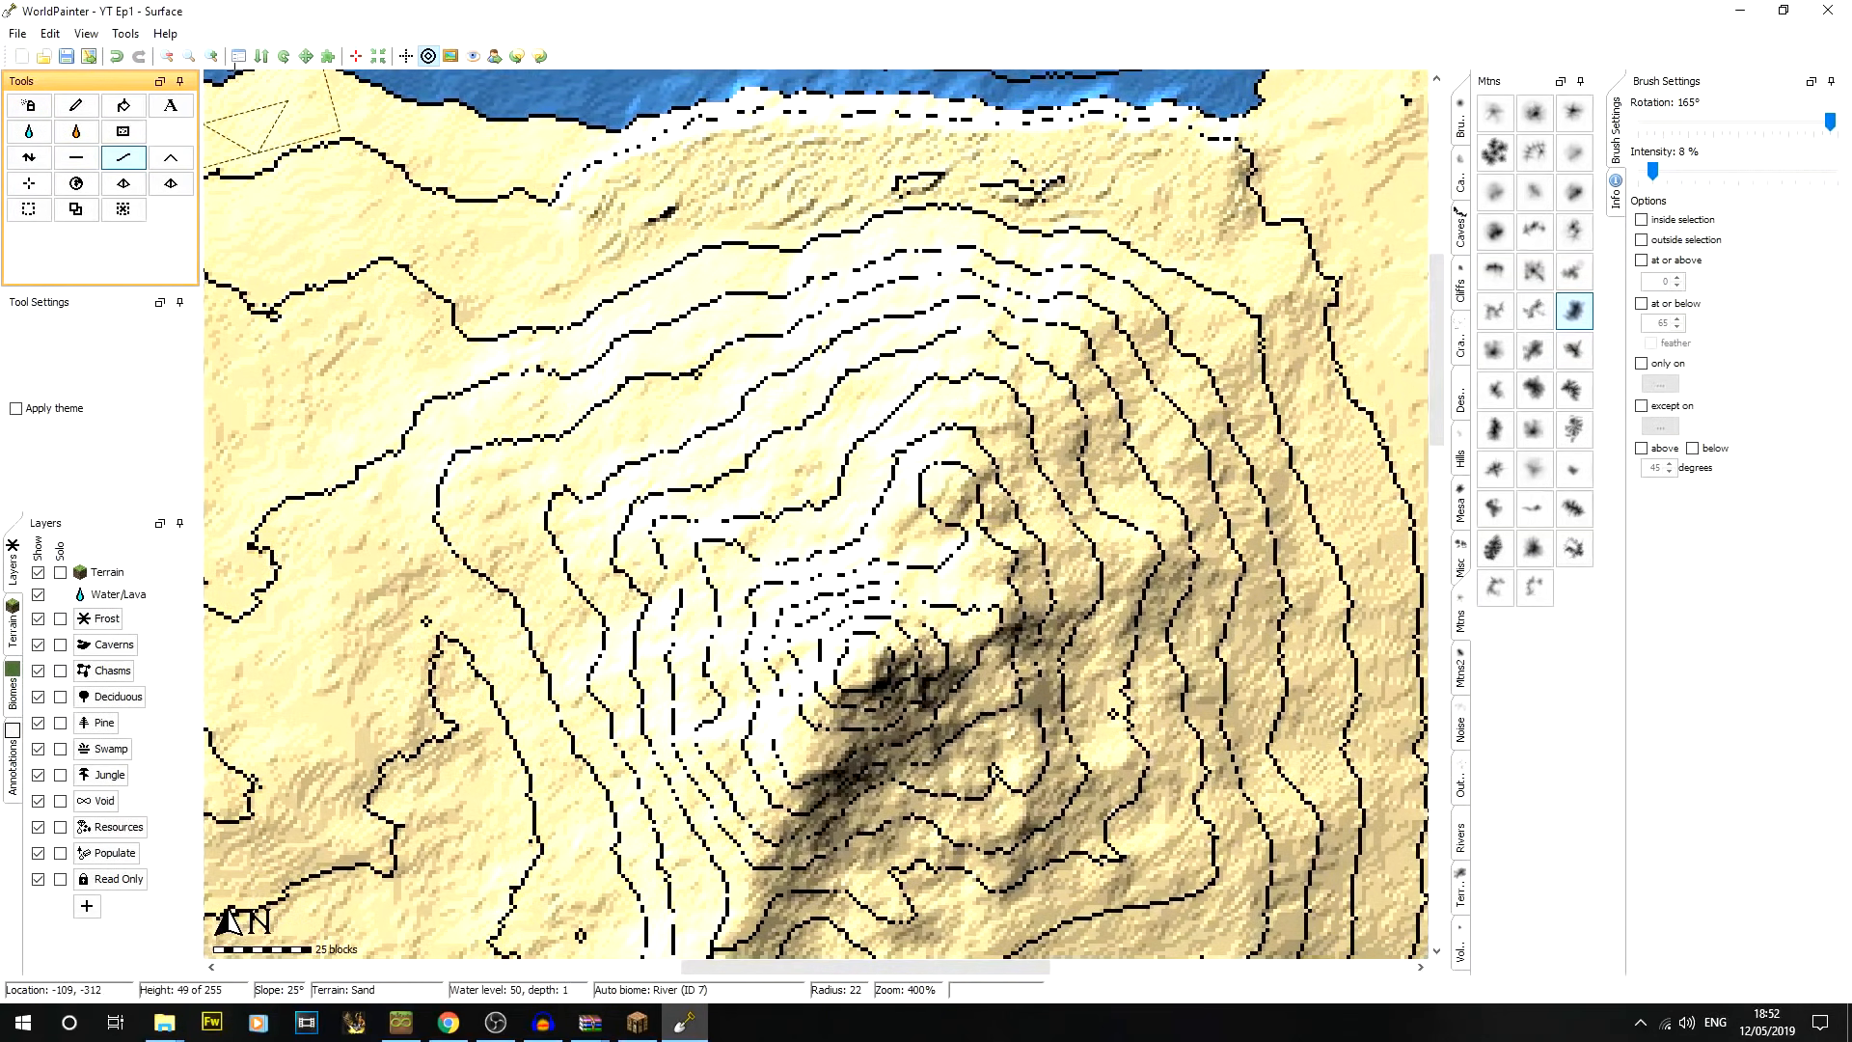
# Select the Grass terrain and restrict the brush to heights at or above 53
pyautogui.click(167, 58)
pyautogui.click(168, 58)
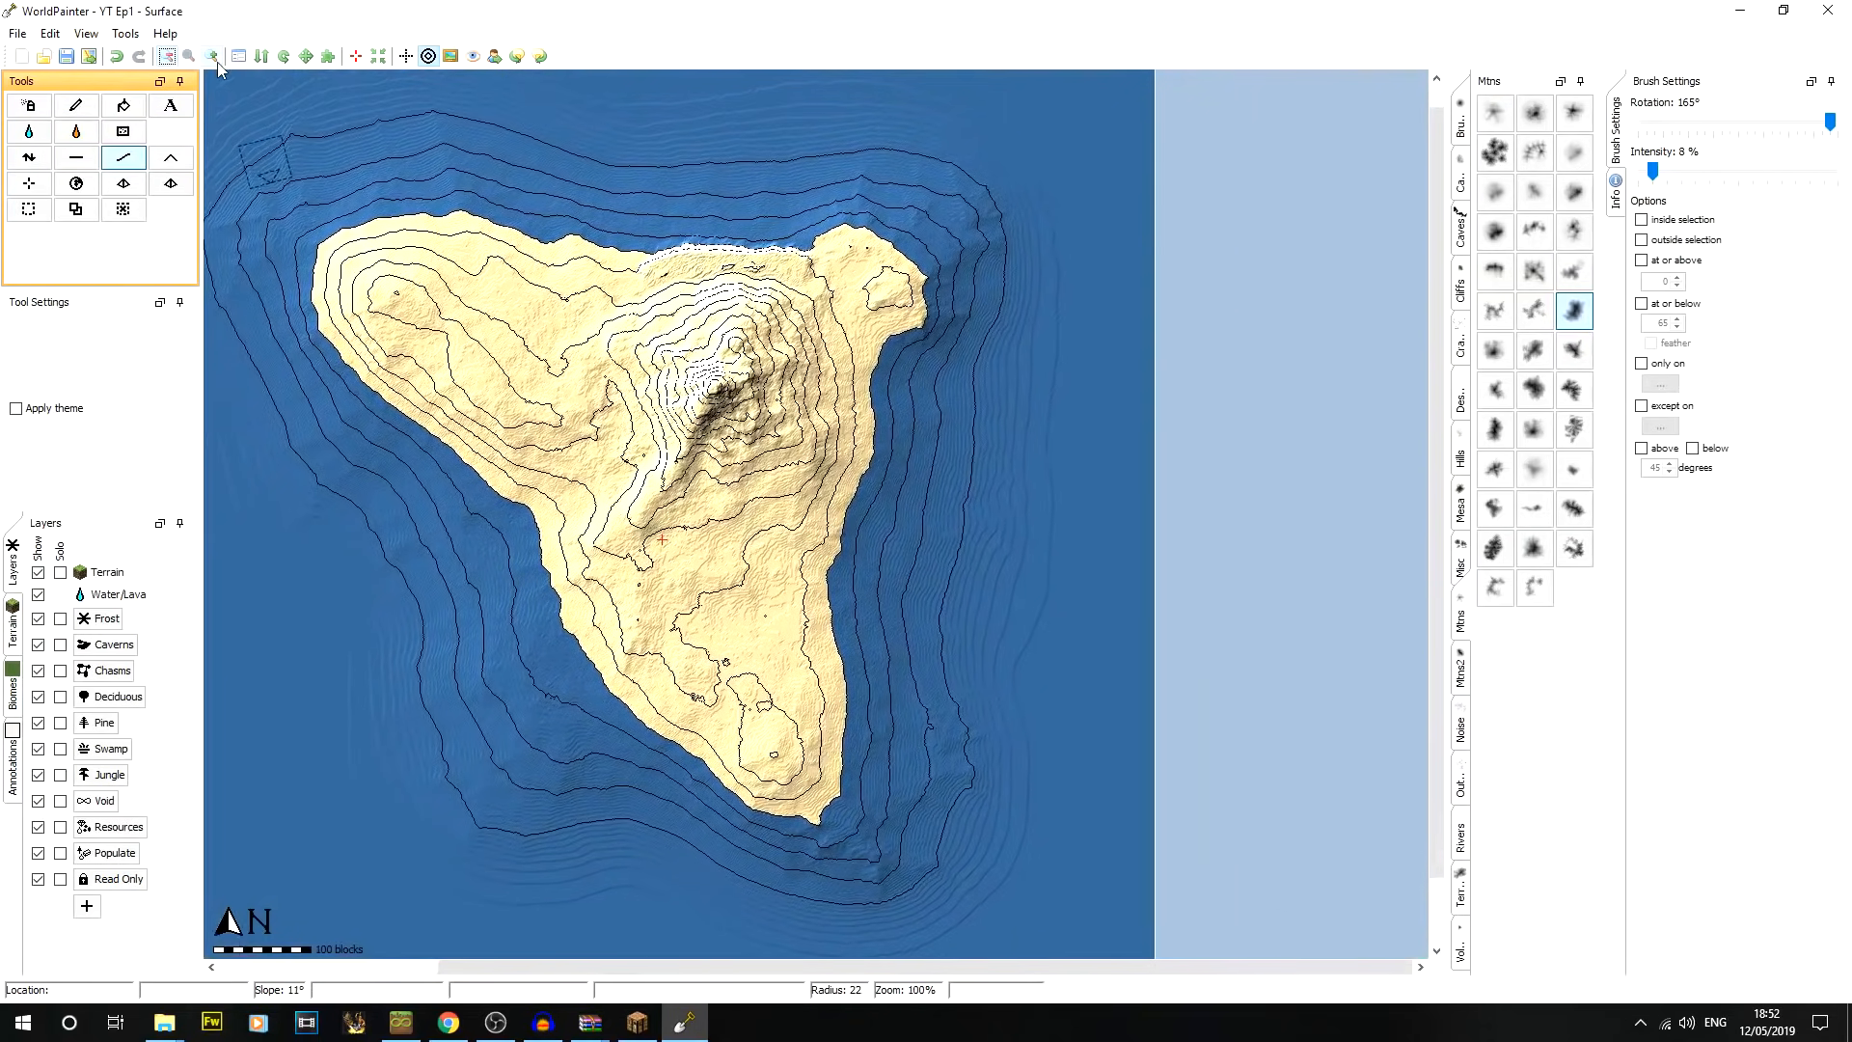
pyautogui.click(217, 63)
pyautogui.moveTo(748, 419); pyautogui.dragTo(1108, 597, button='middle')
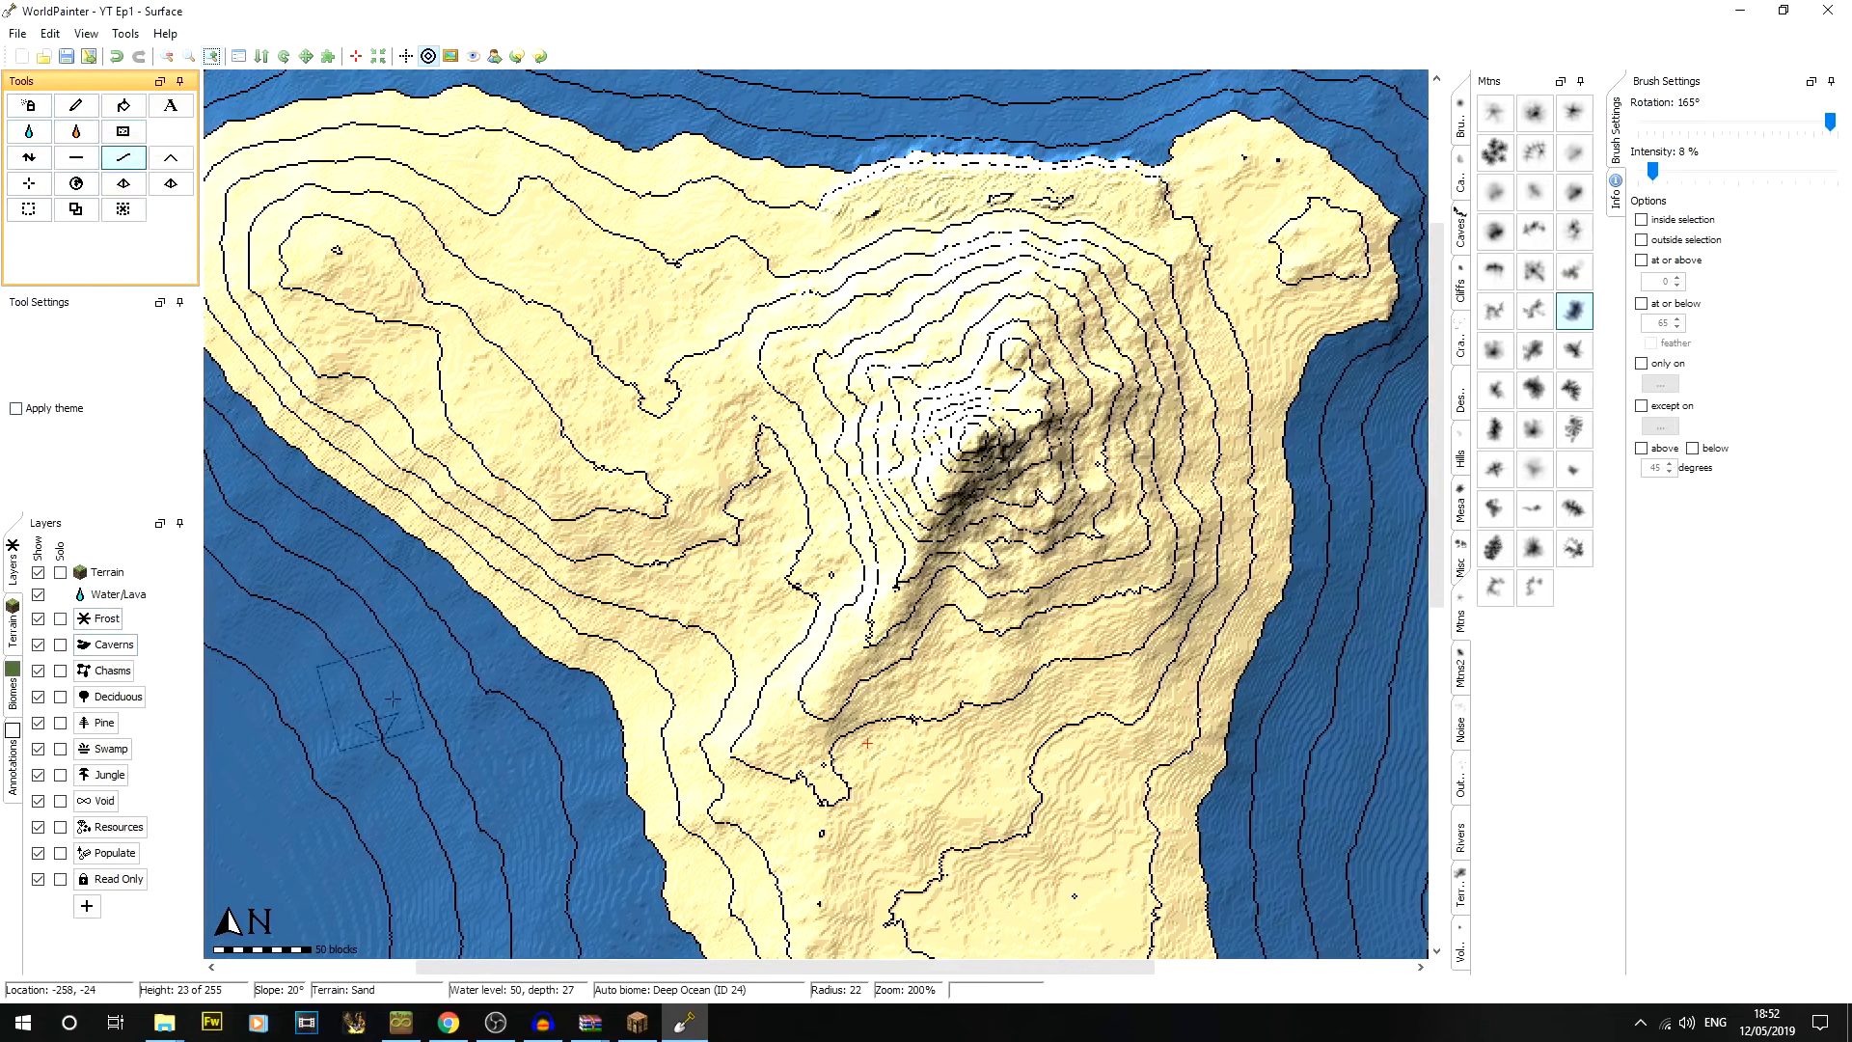
pyautogui.click(15, 625)
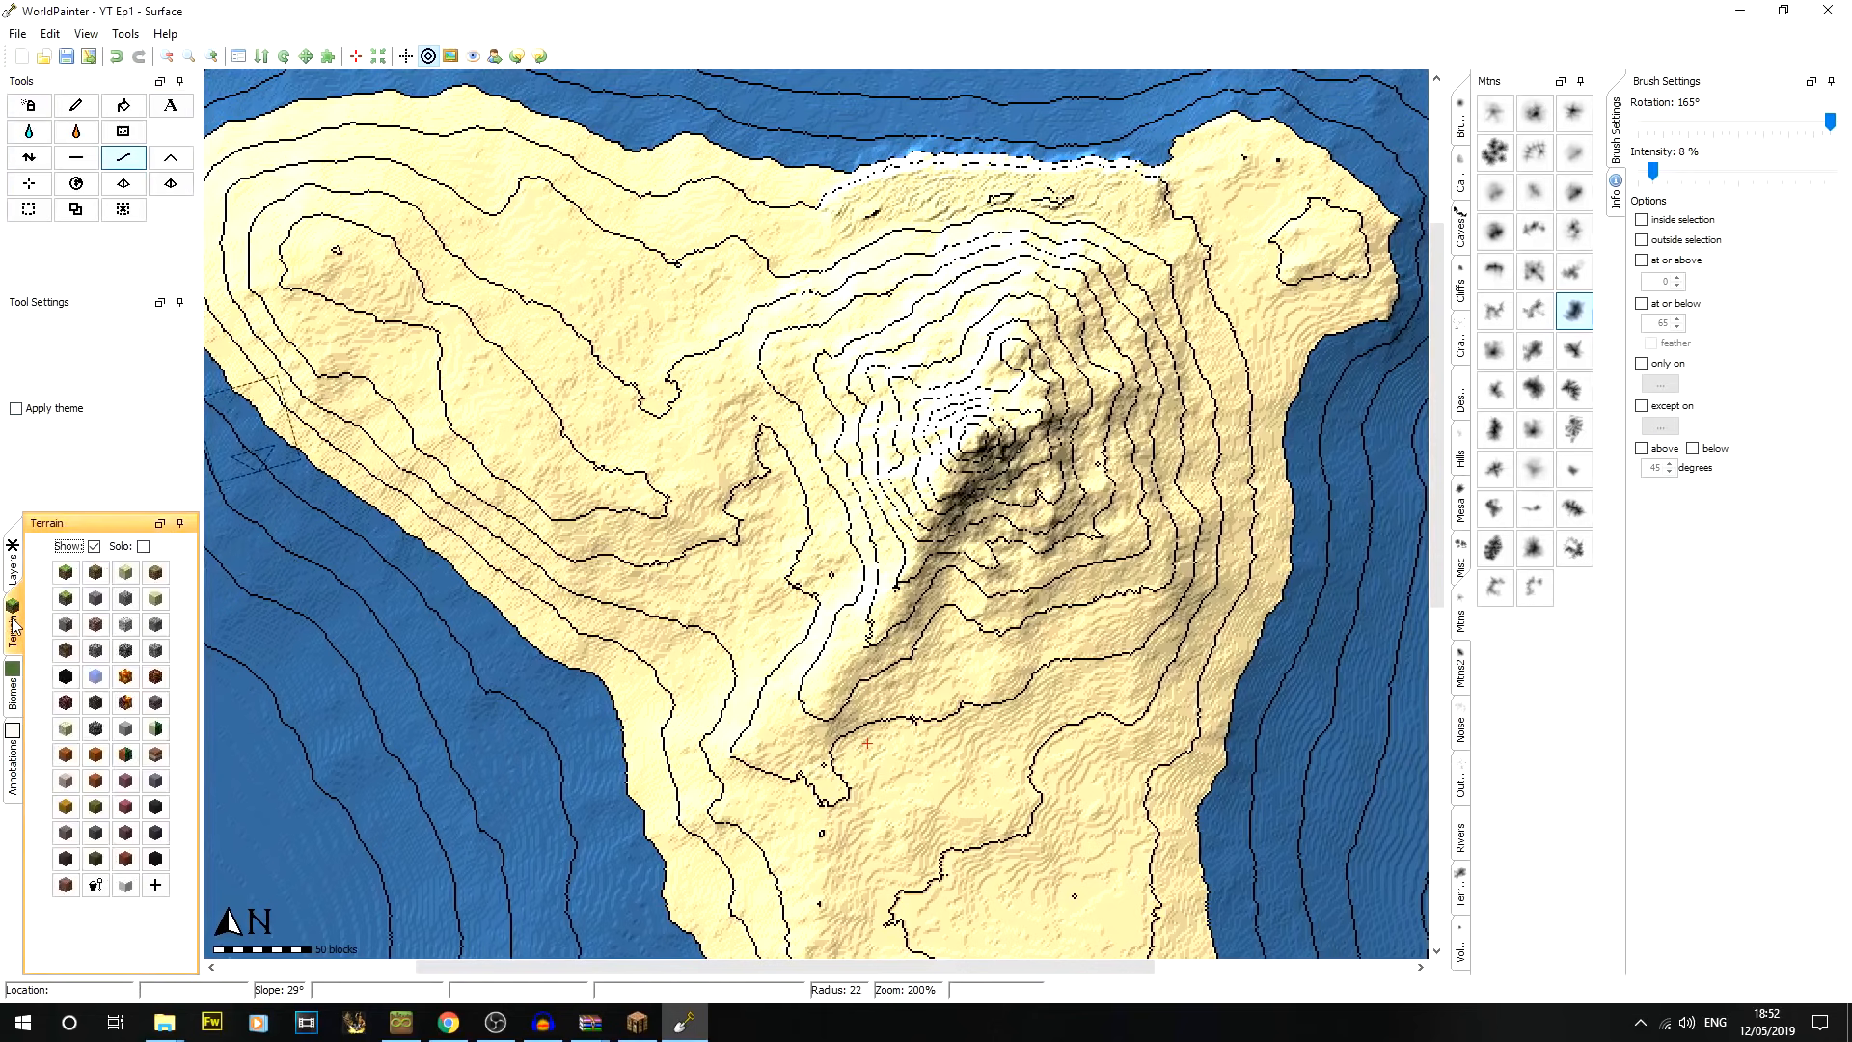
pyautogui.click(66, 573)
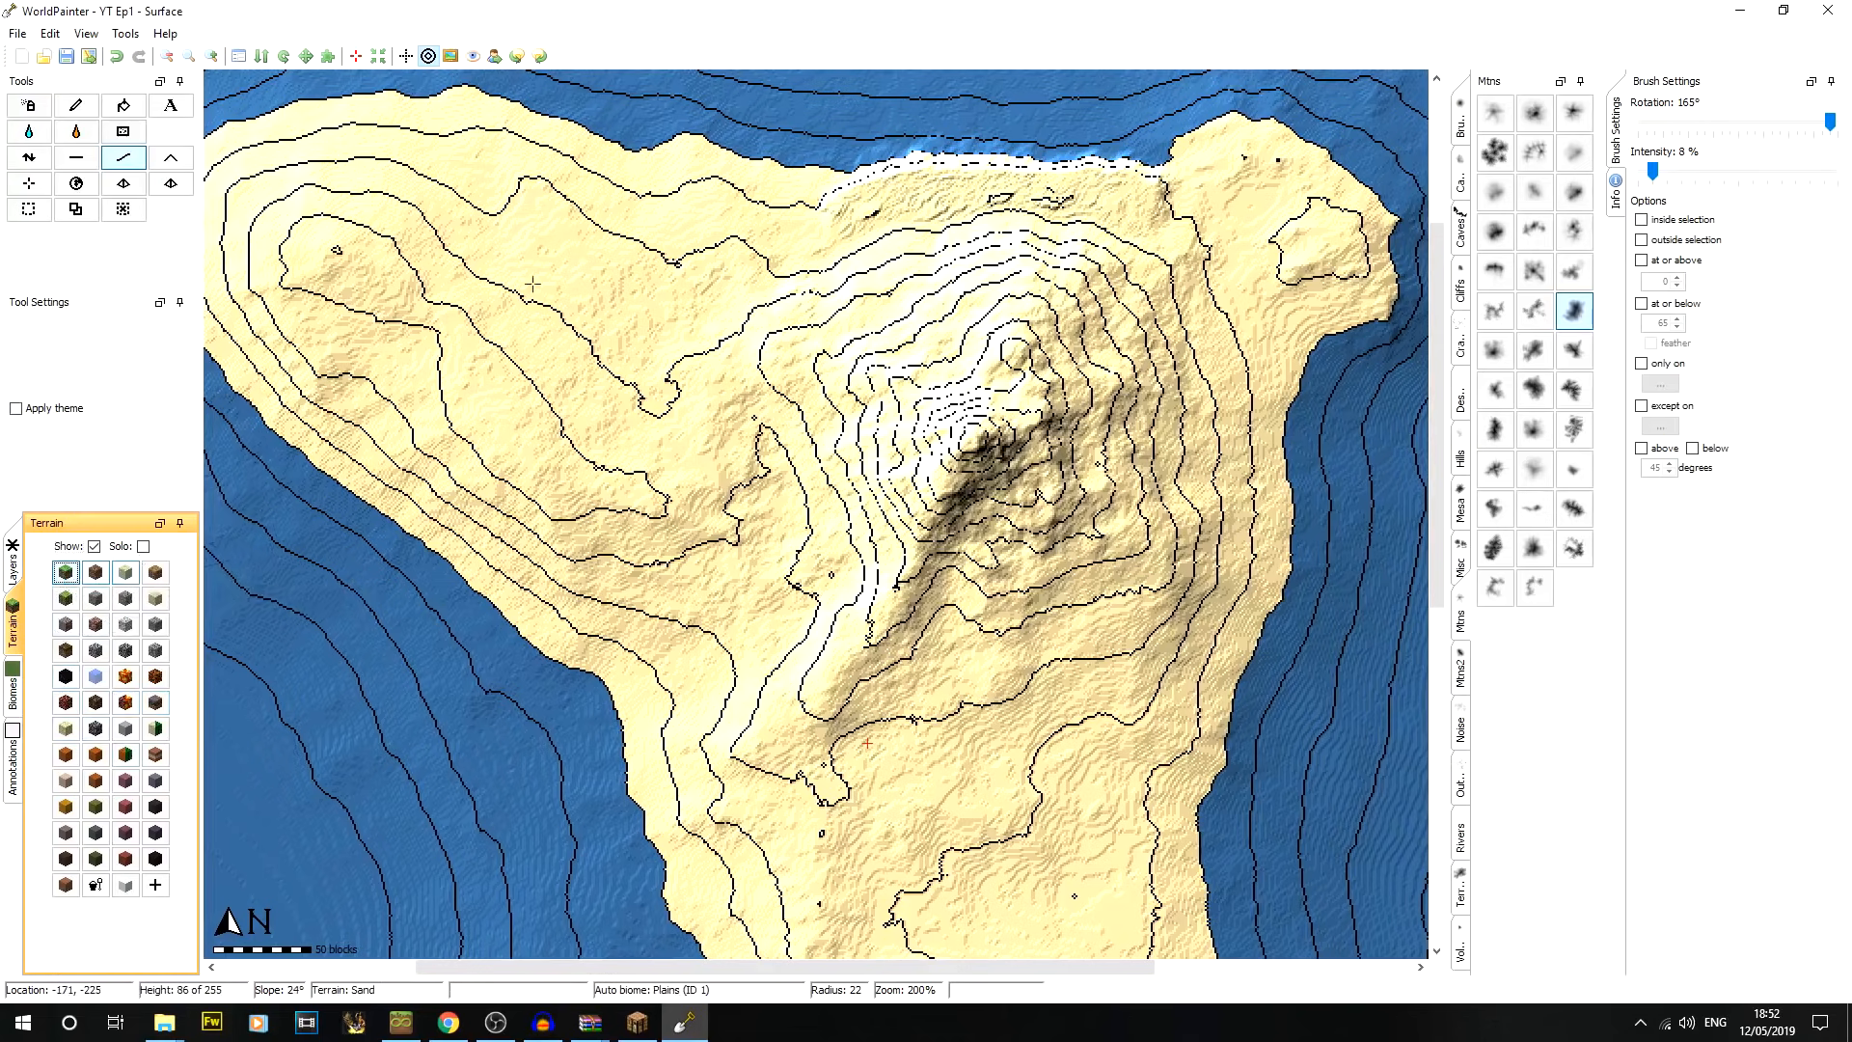
pyautogui.moveTo(413, 248); pyautogui.dragTo(543, 326, button='middle')
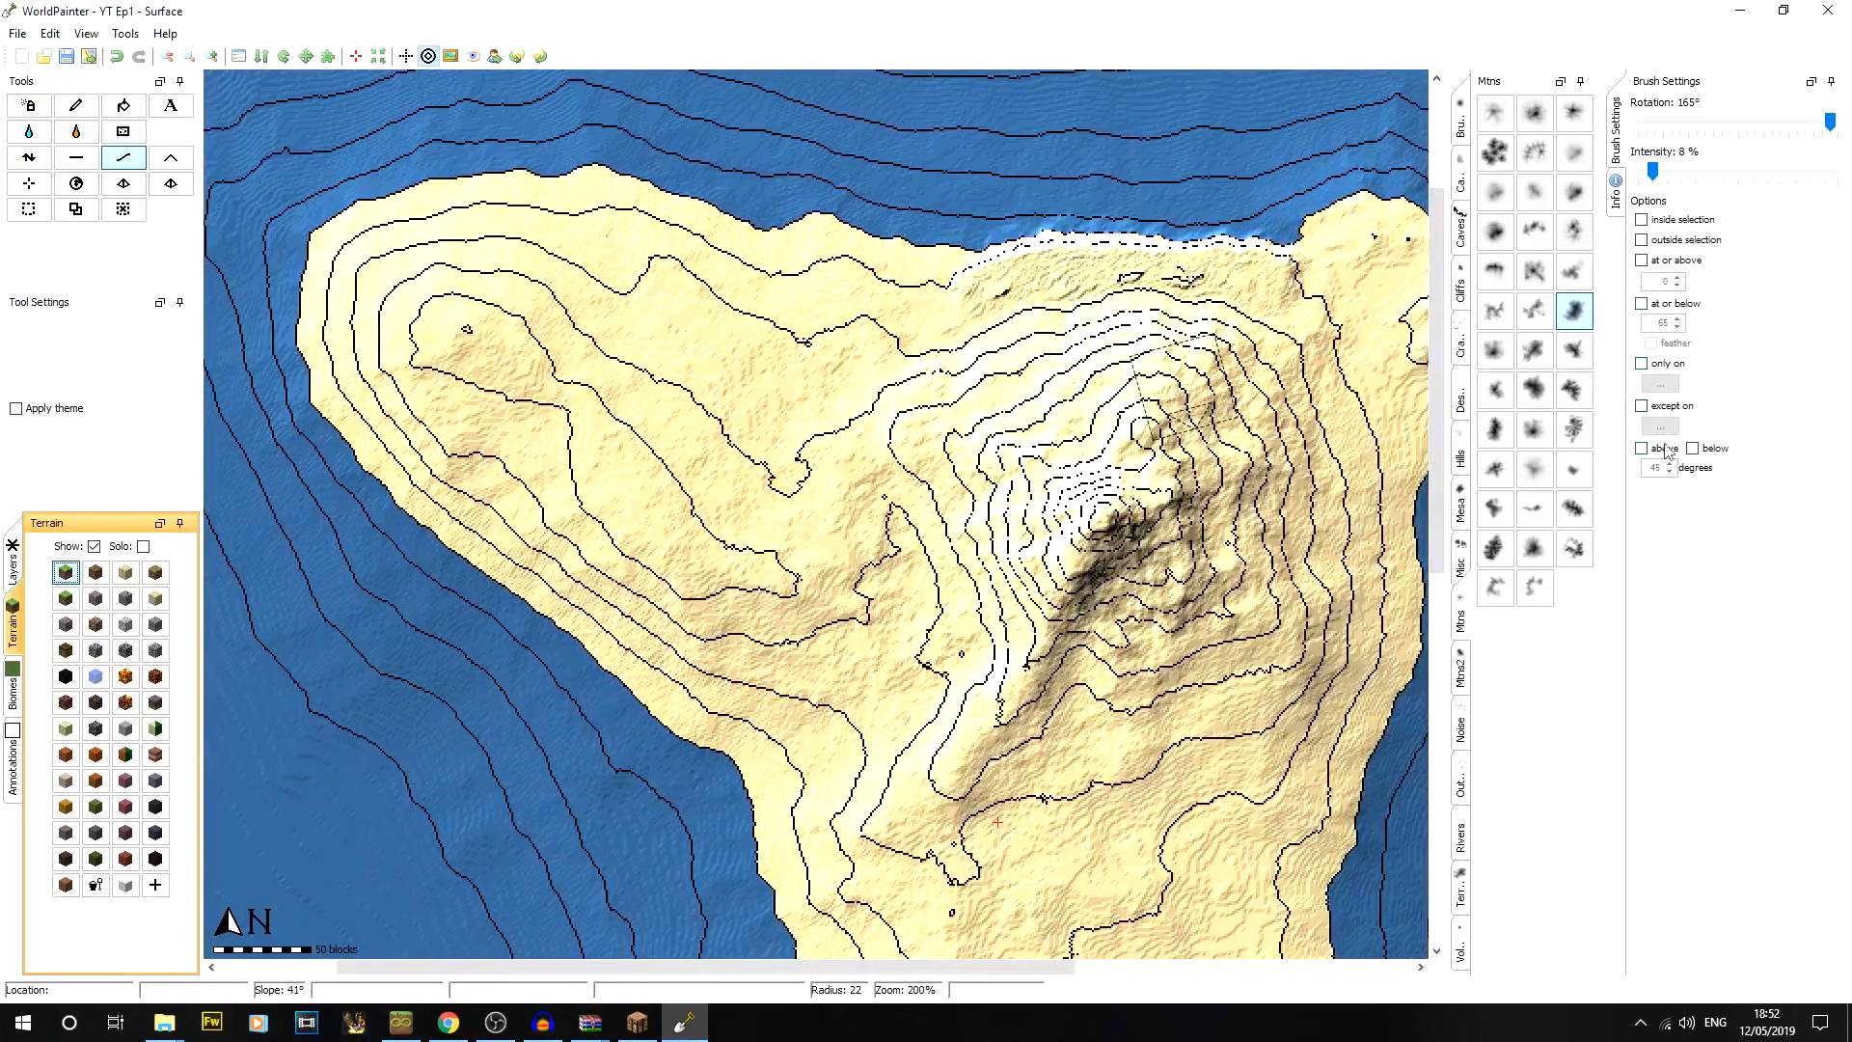
pyautogui.click(1642, 260)
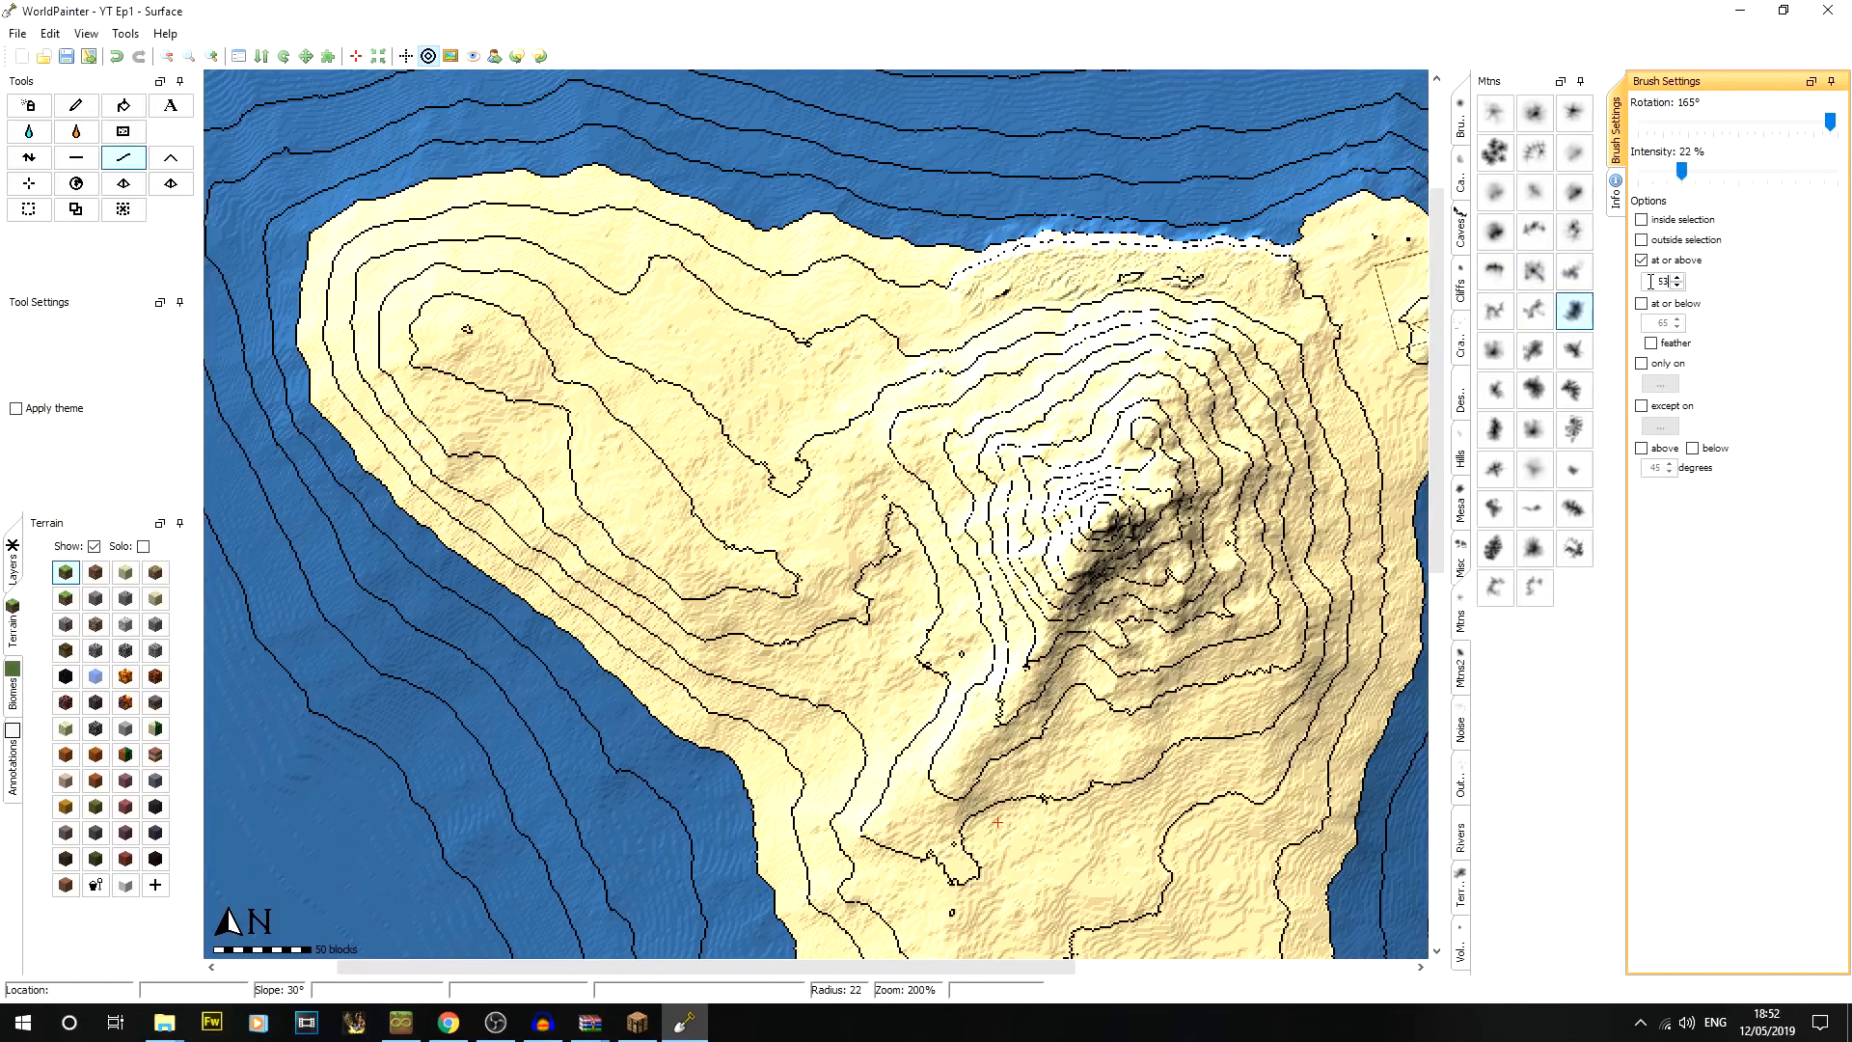
# Try a stroke with the solid circle brush at 100% intensity on the mountain's western slope and undo it
pyautogui.moveTo(1681, 170); pyautogui.dragTo(1838, 171)
pyautogui.click(1460, 125)
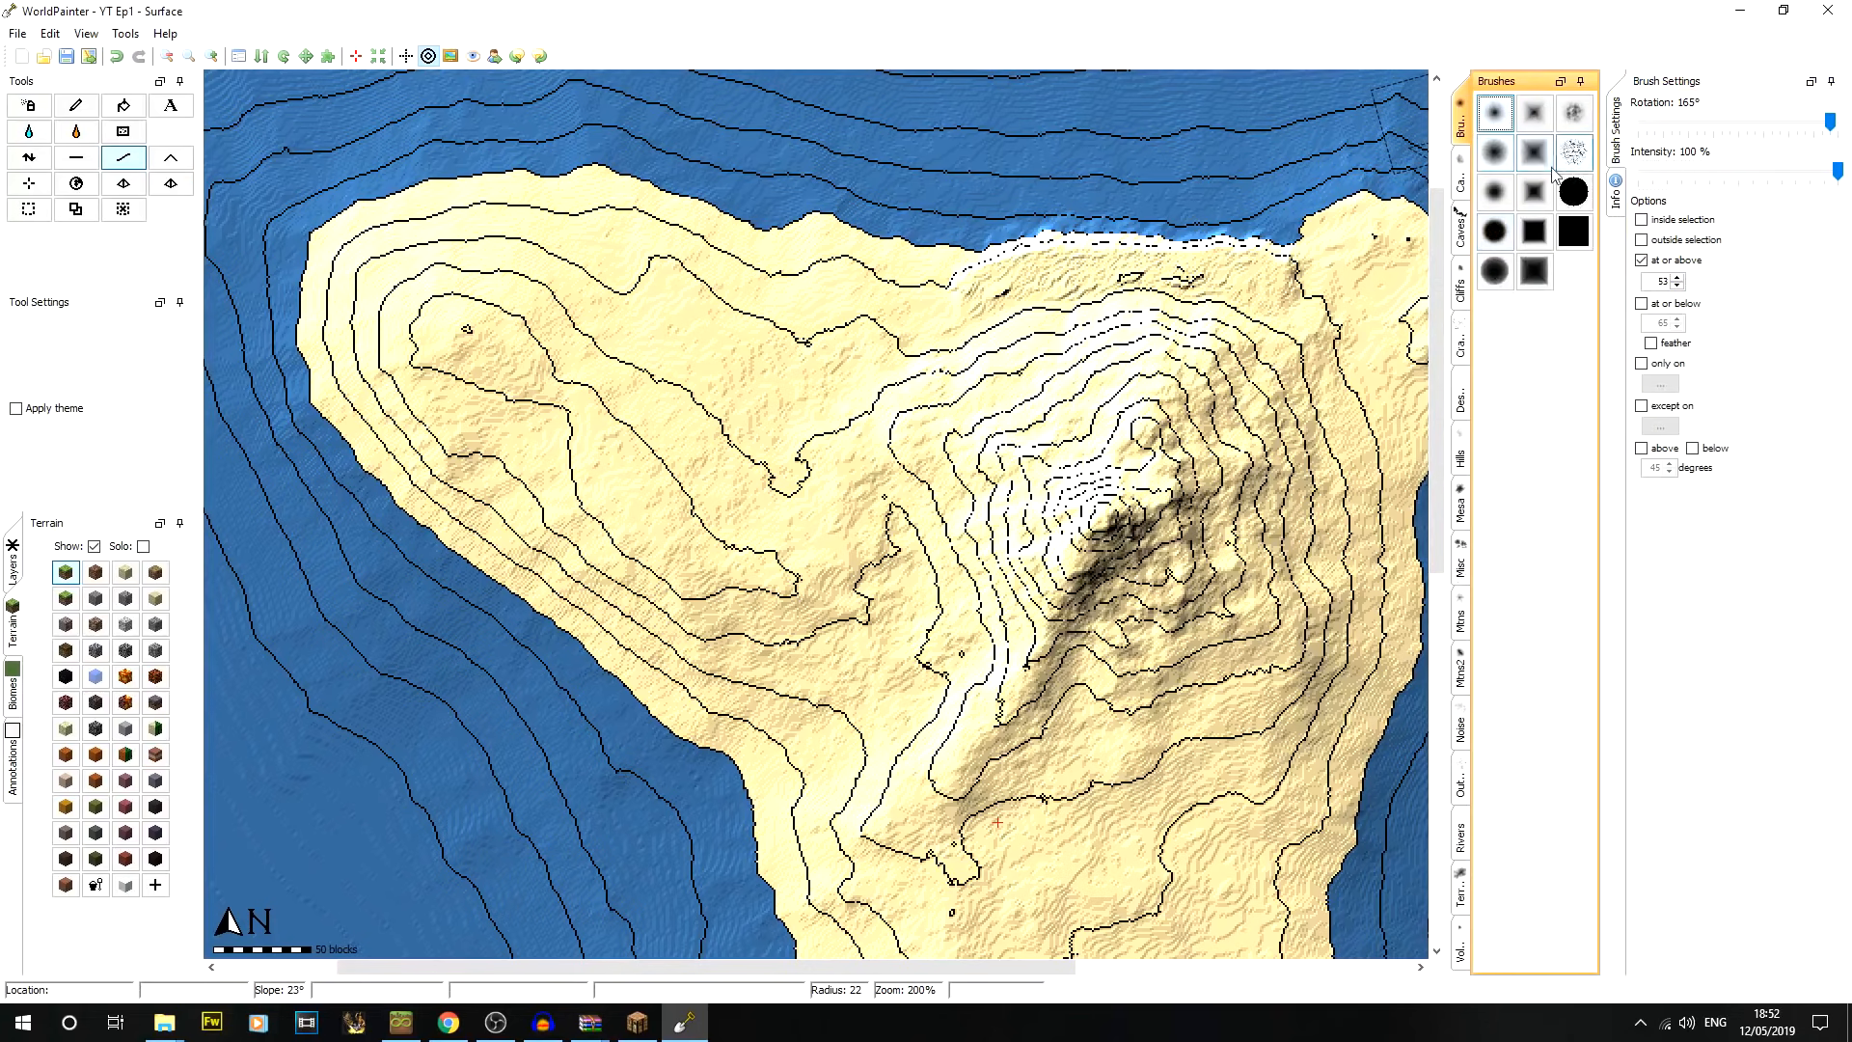
pyautogui.scroll(-12, 951, 481)
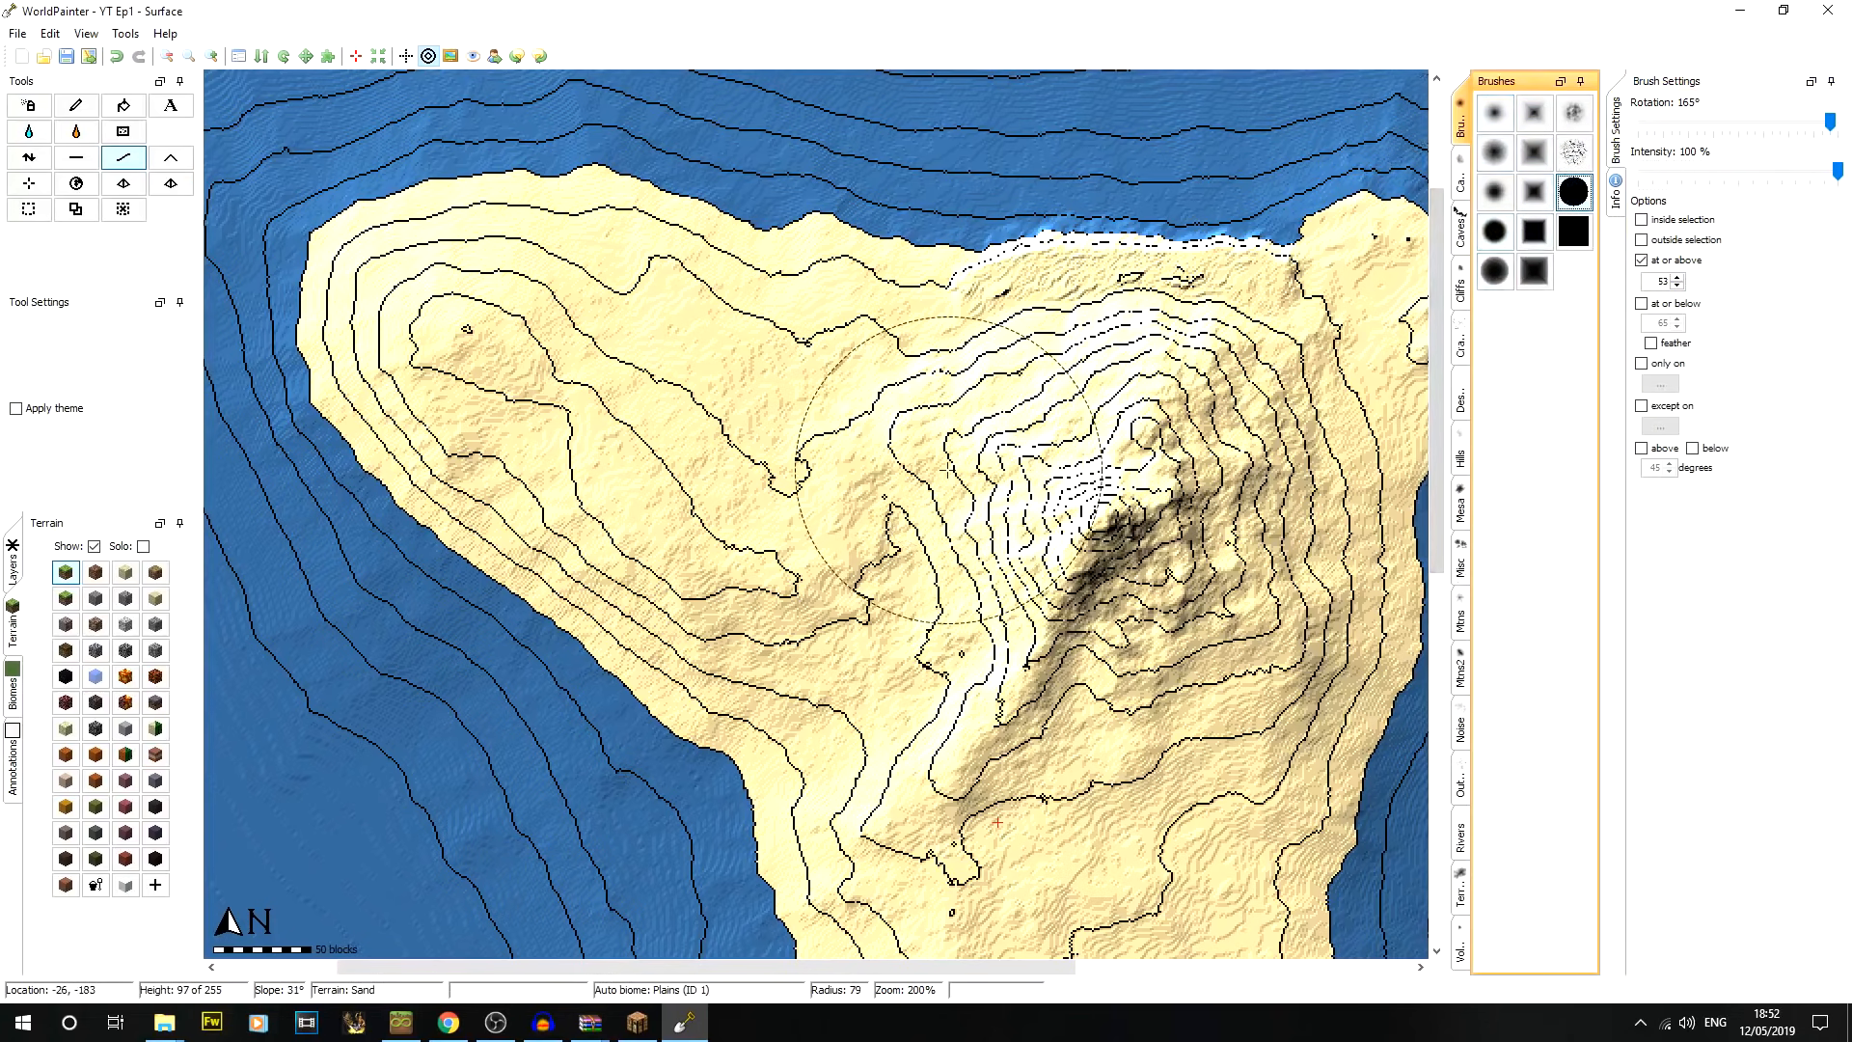
pyautogui.click(993, 489)
pyautogui.click(53, 32)
pyautogui.click(77, 58)
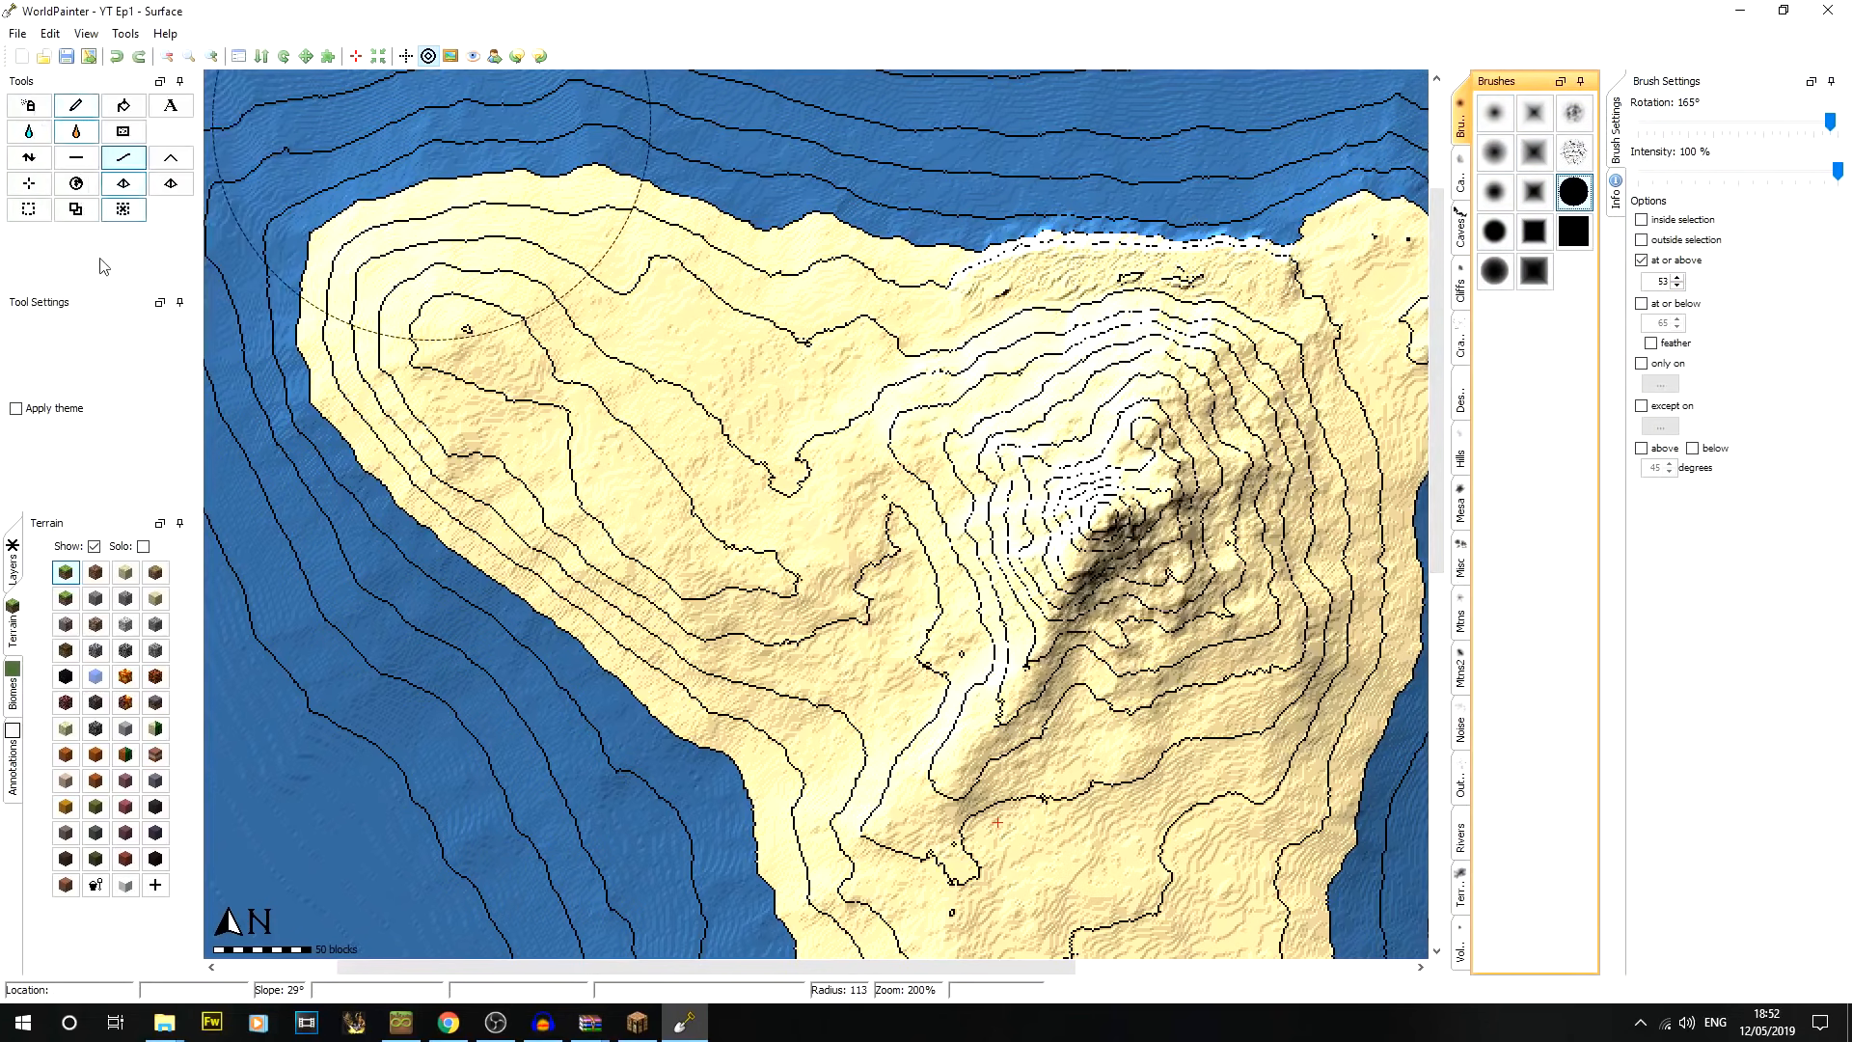
# Paint Grass over the island's northwestern arm with the Pencil at a radius of 113, limited to heights at or above 53
pyautogui.click(77, 106)
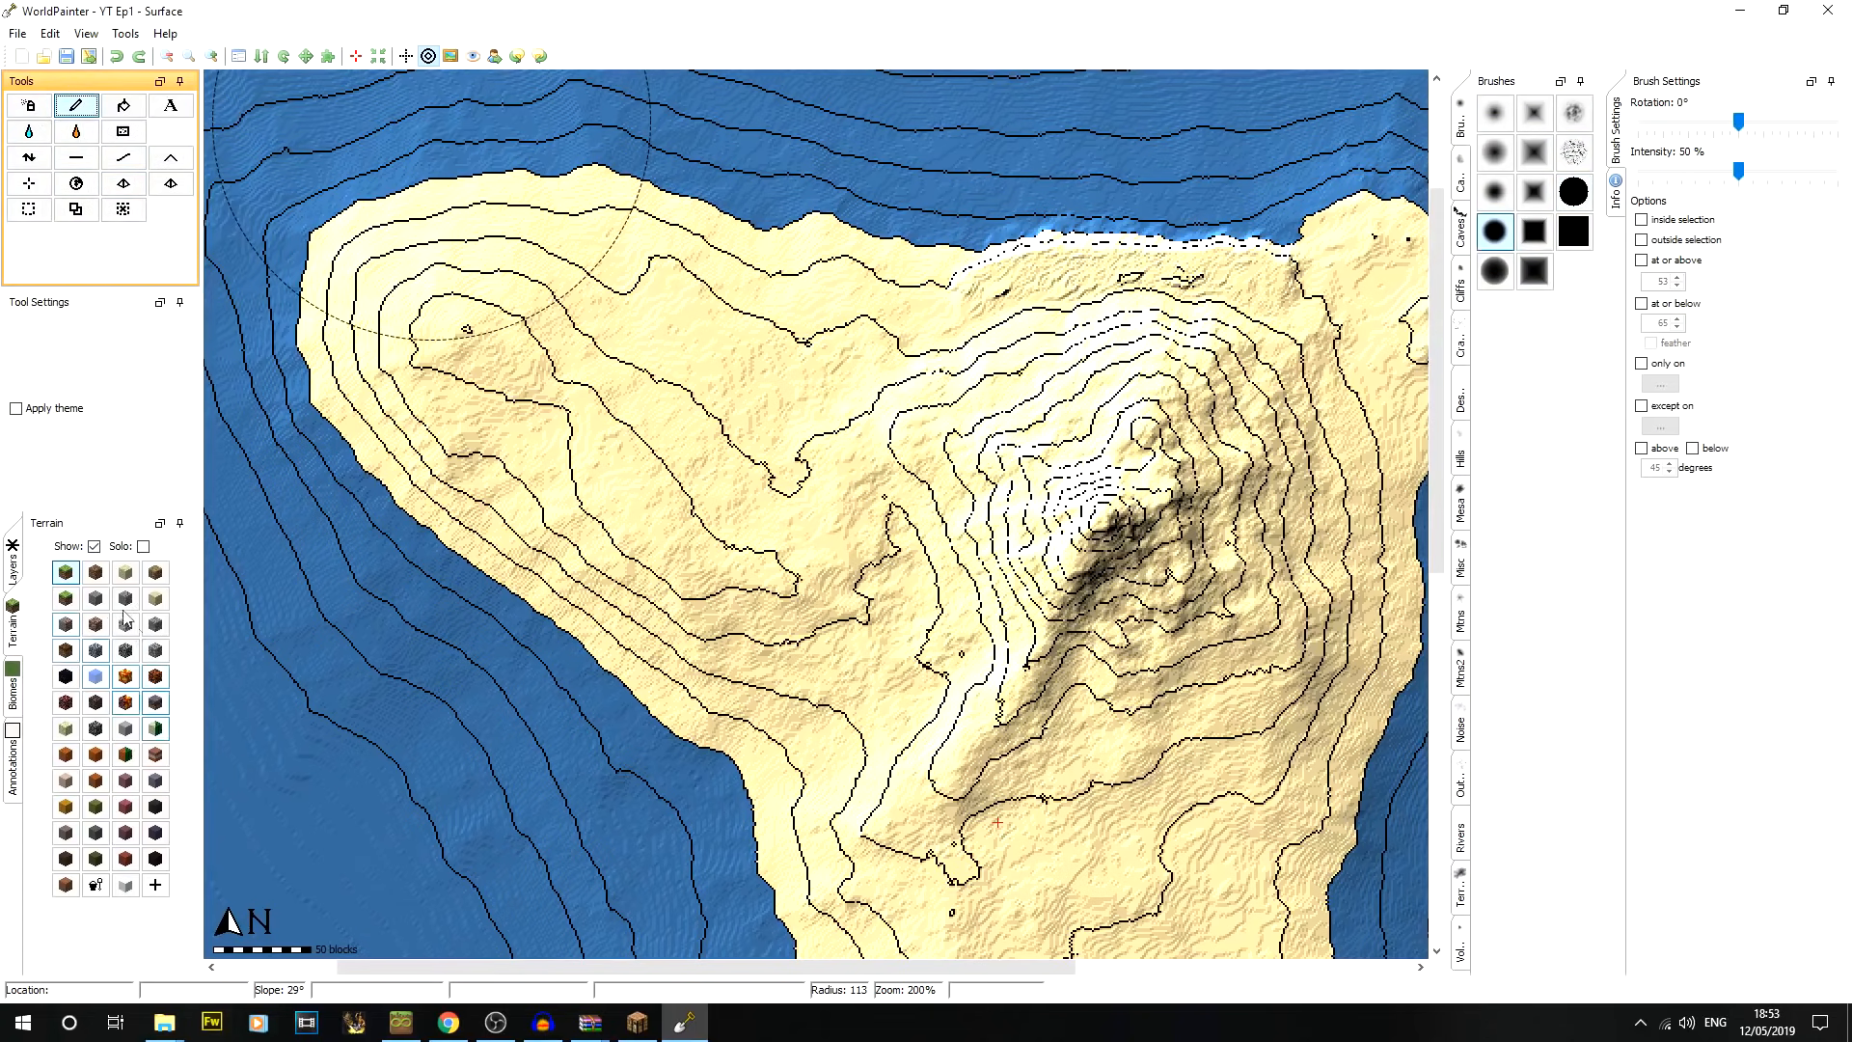
pyautogui.click(67, 575)
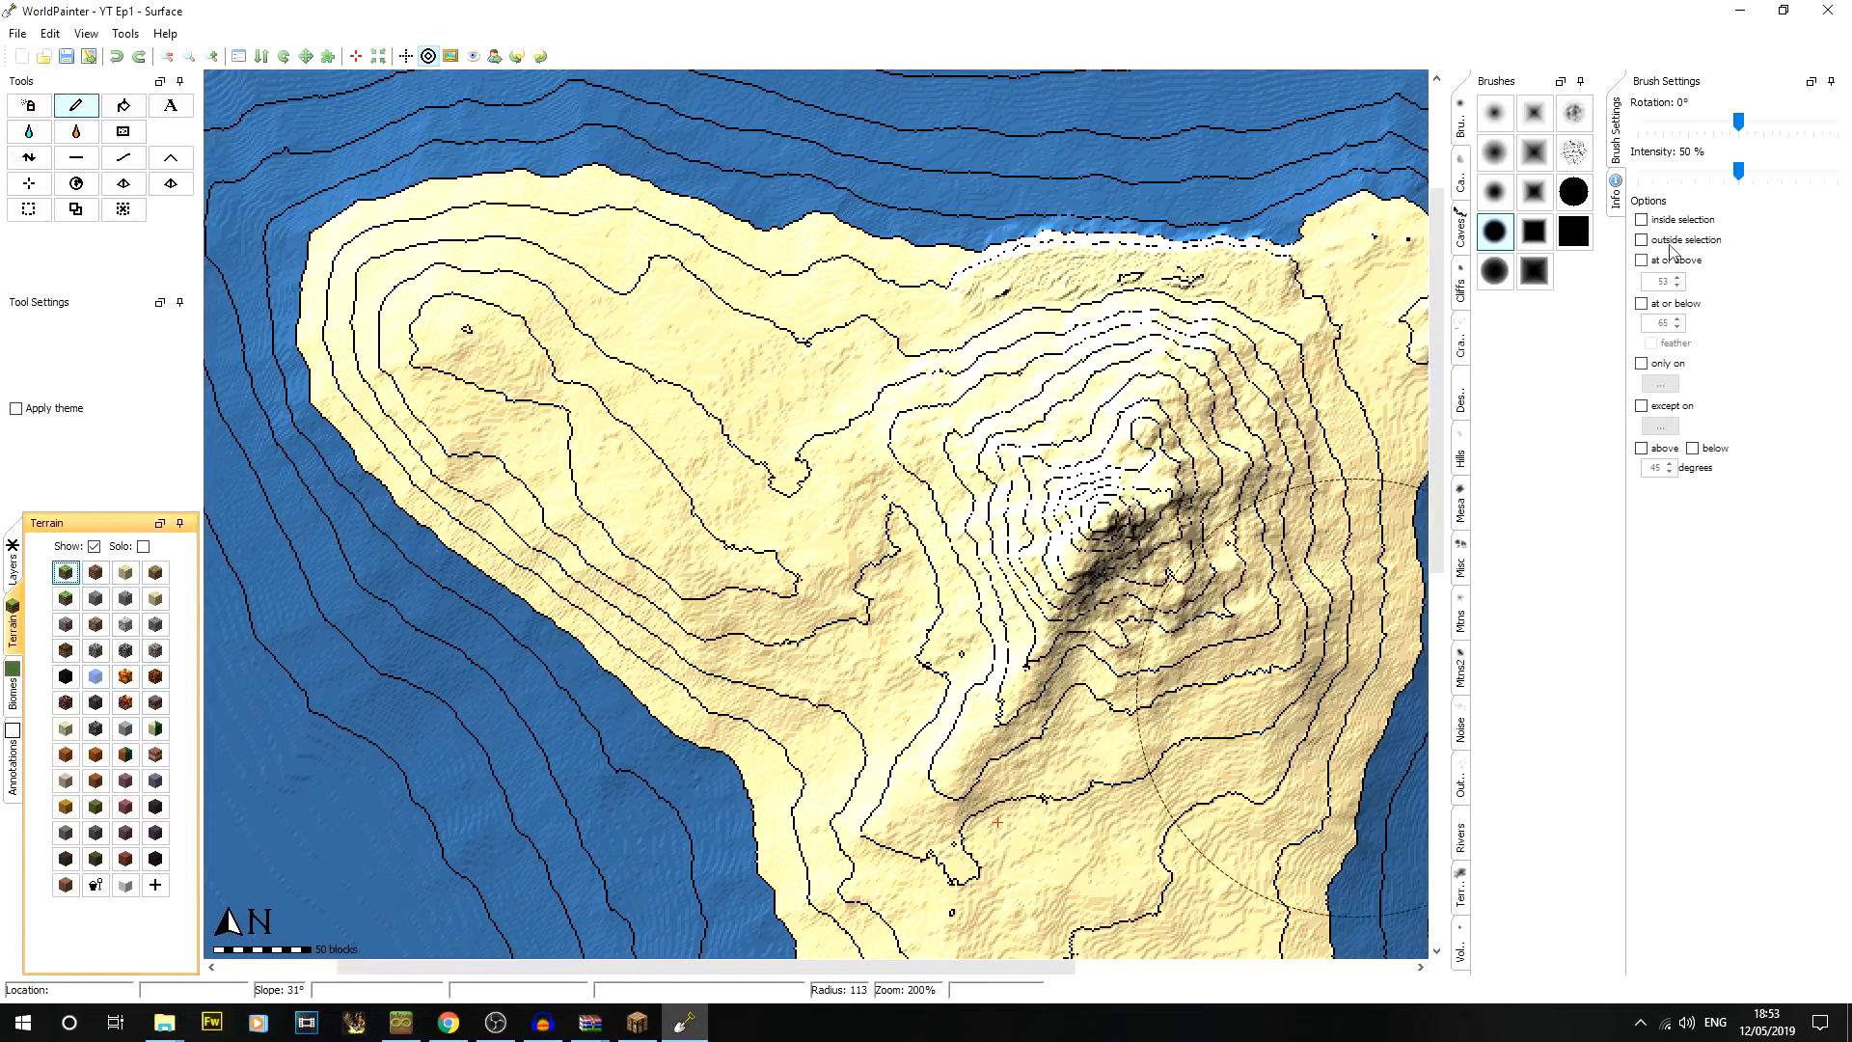
pyautogui.click(1659, 261)
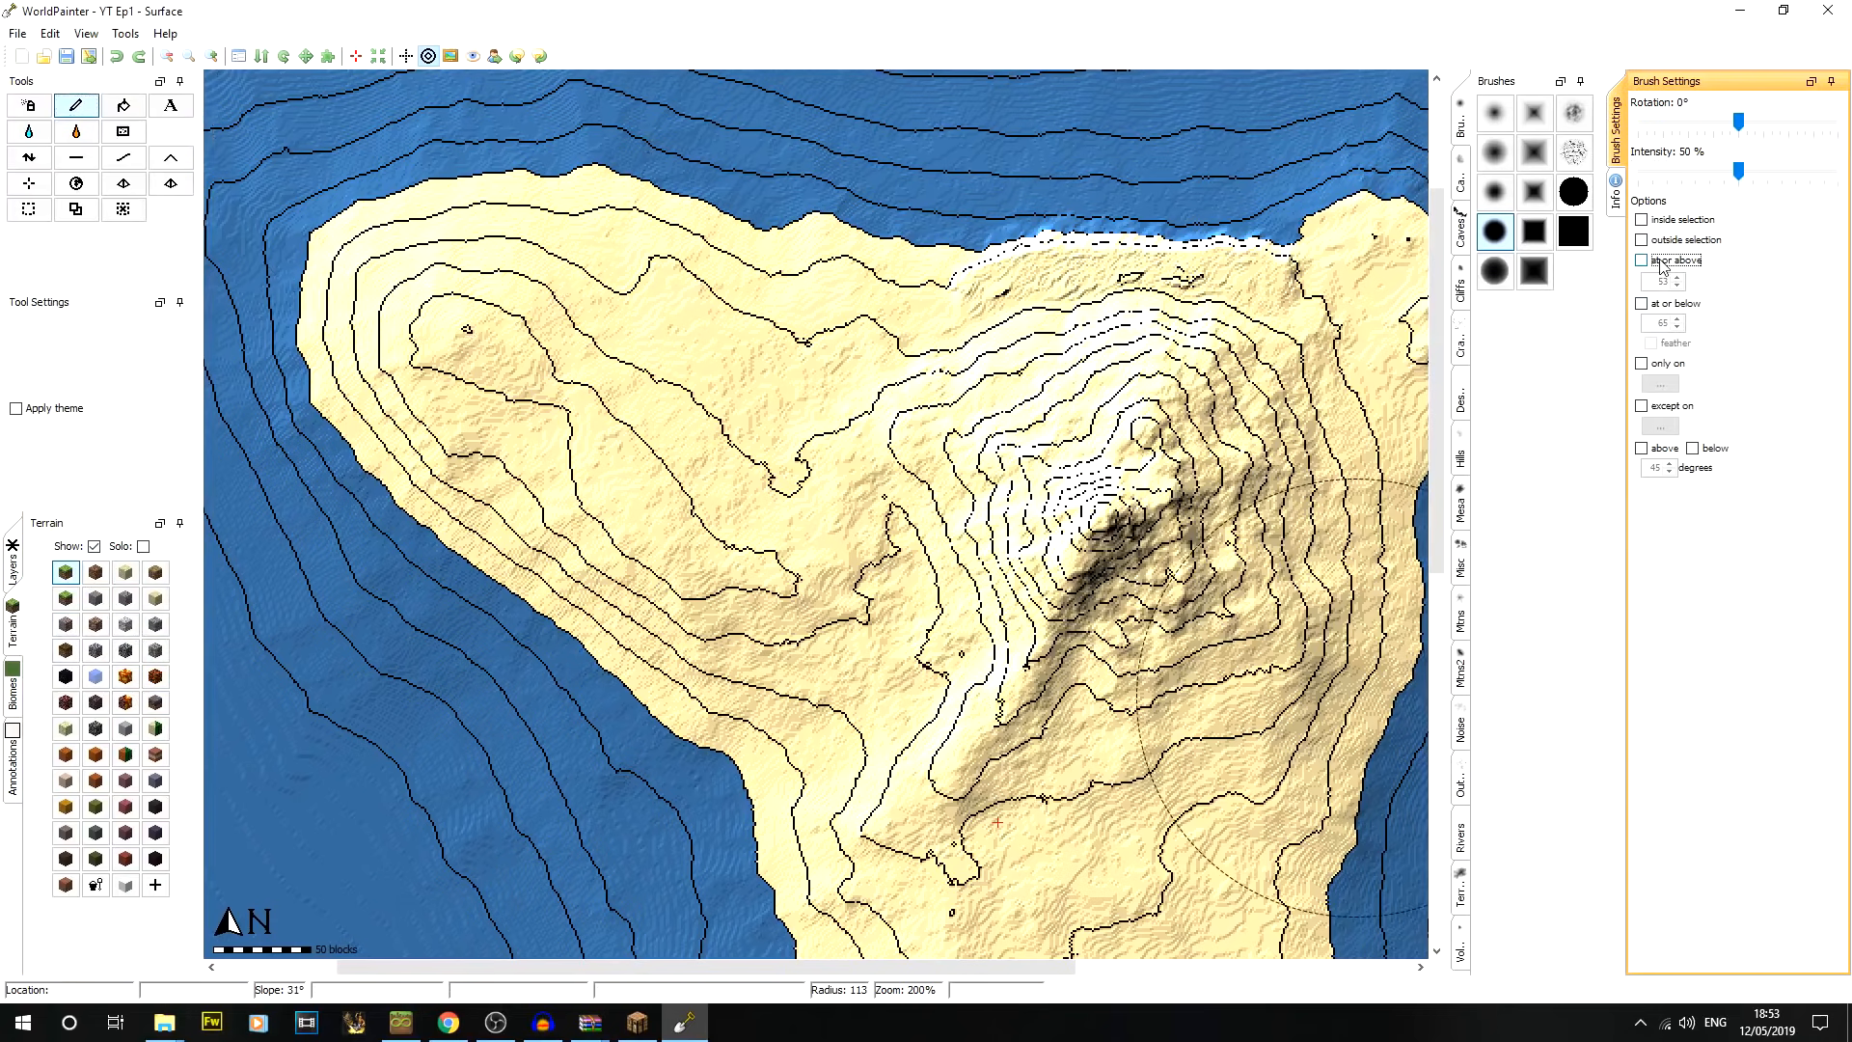
pyautogui.click(986, 485)
pyautogui.click(786, 490)
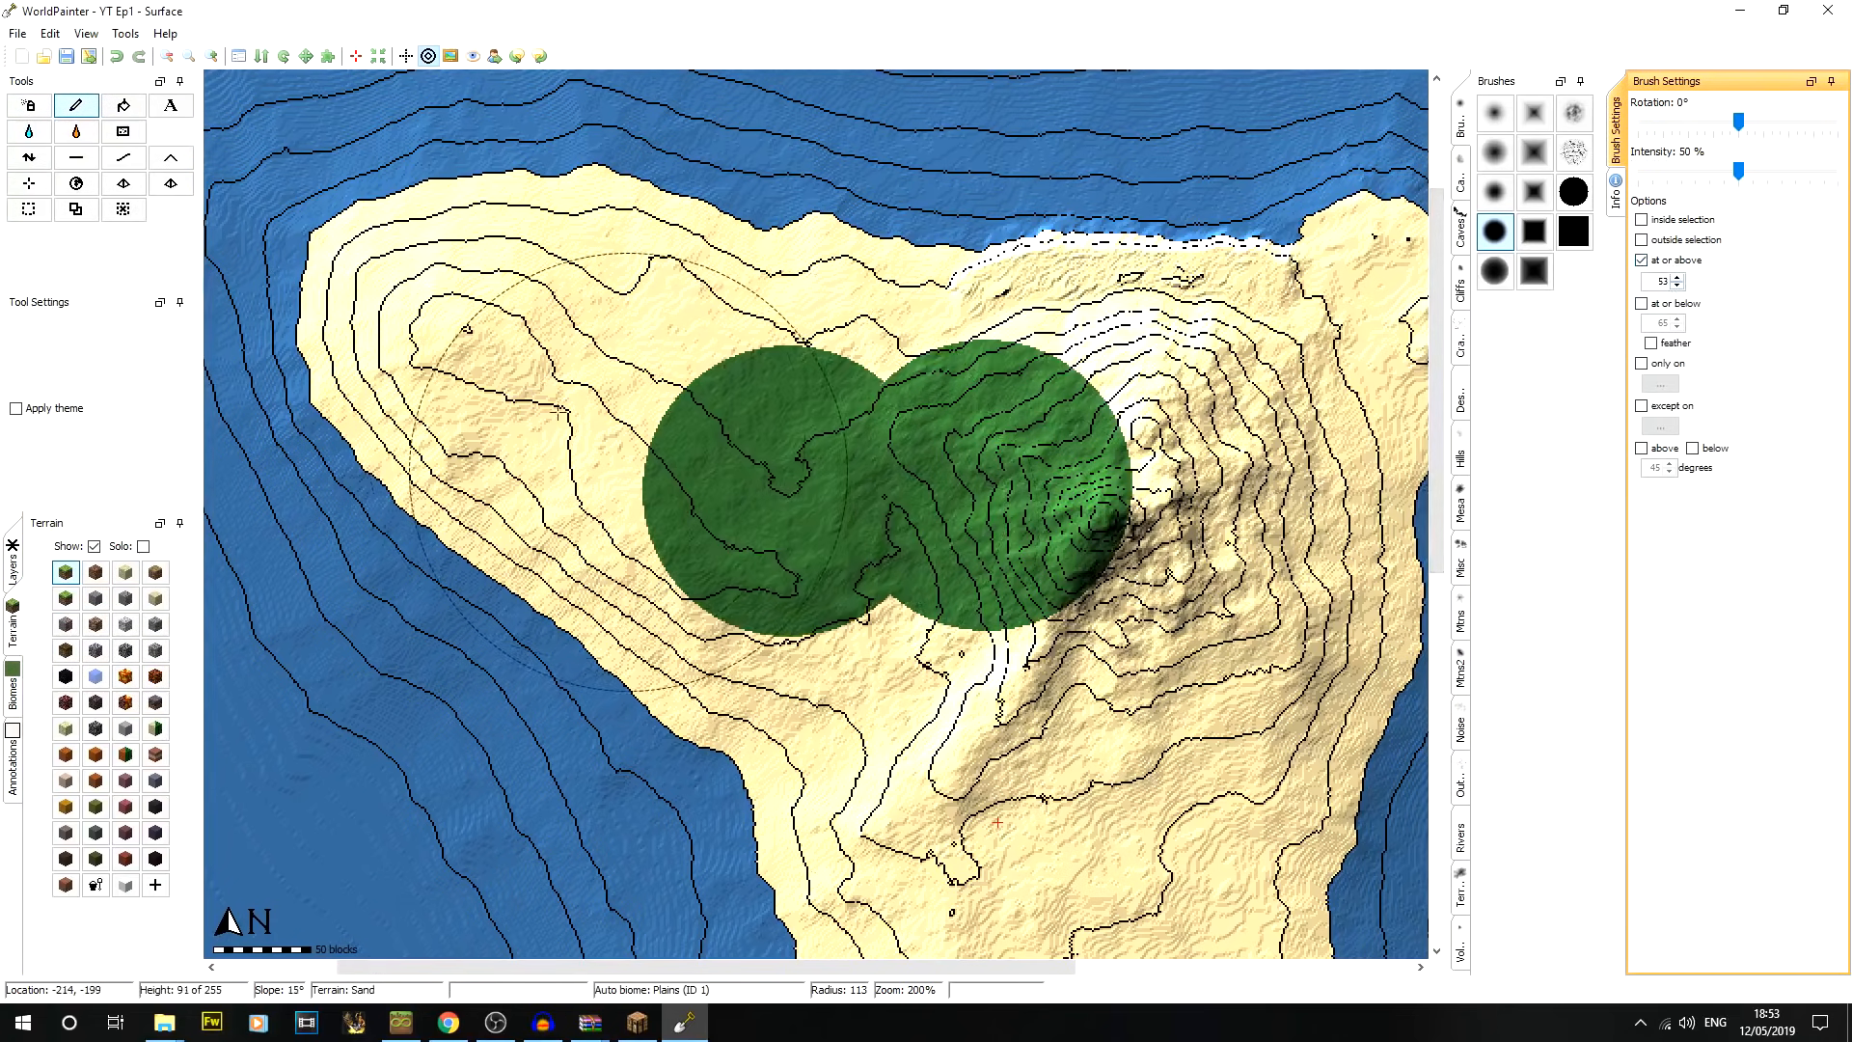
pyautogui.click(536, 396)
pyautogui.click(423, 324)
pyautogui.moveTo(422, 324)
pyautogui.mouseDown()
pyautogui.moveTo(896, 347)
pyautogui.moveTo(883, 354)
pyautogui.mouseUp()
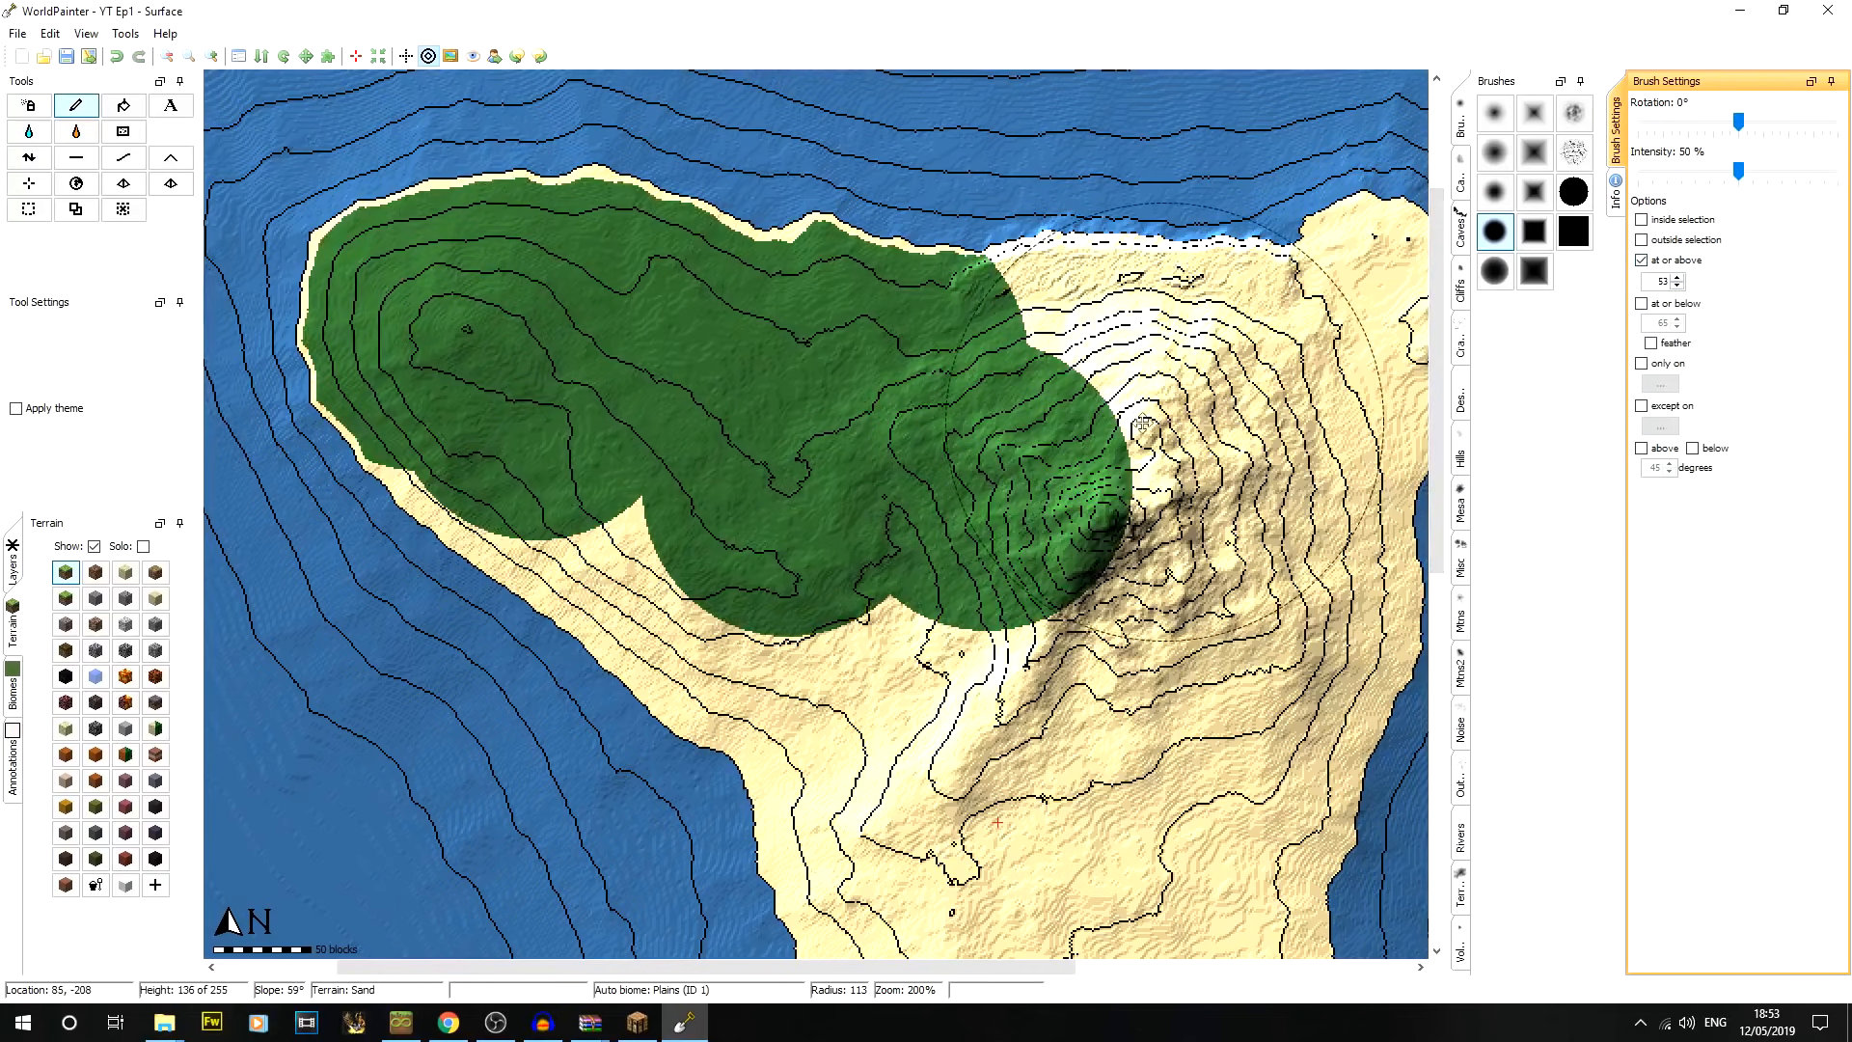
# Paint grass across the mountain's northern side, the northeastern headland and the eastern slopes
pyautogui.moveTo(1049, 375); pyautogui.dragTo(652, 307, button='middle')
pyautogui.moveTo(656, 318)
pyautogui.mouseDown()
pyautogui.moveTo(733, 289)
pyautogui.moveTo(955, 328)
pyautogui.mouseUp()
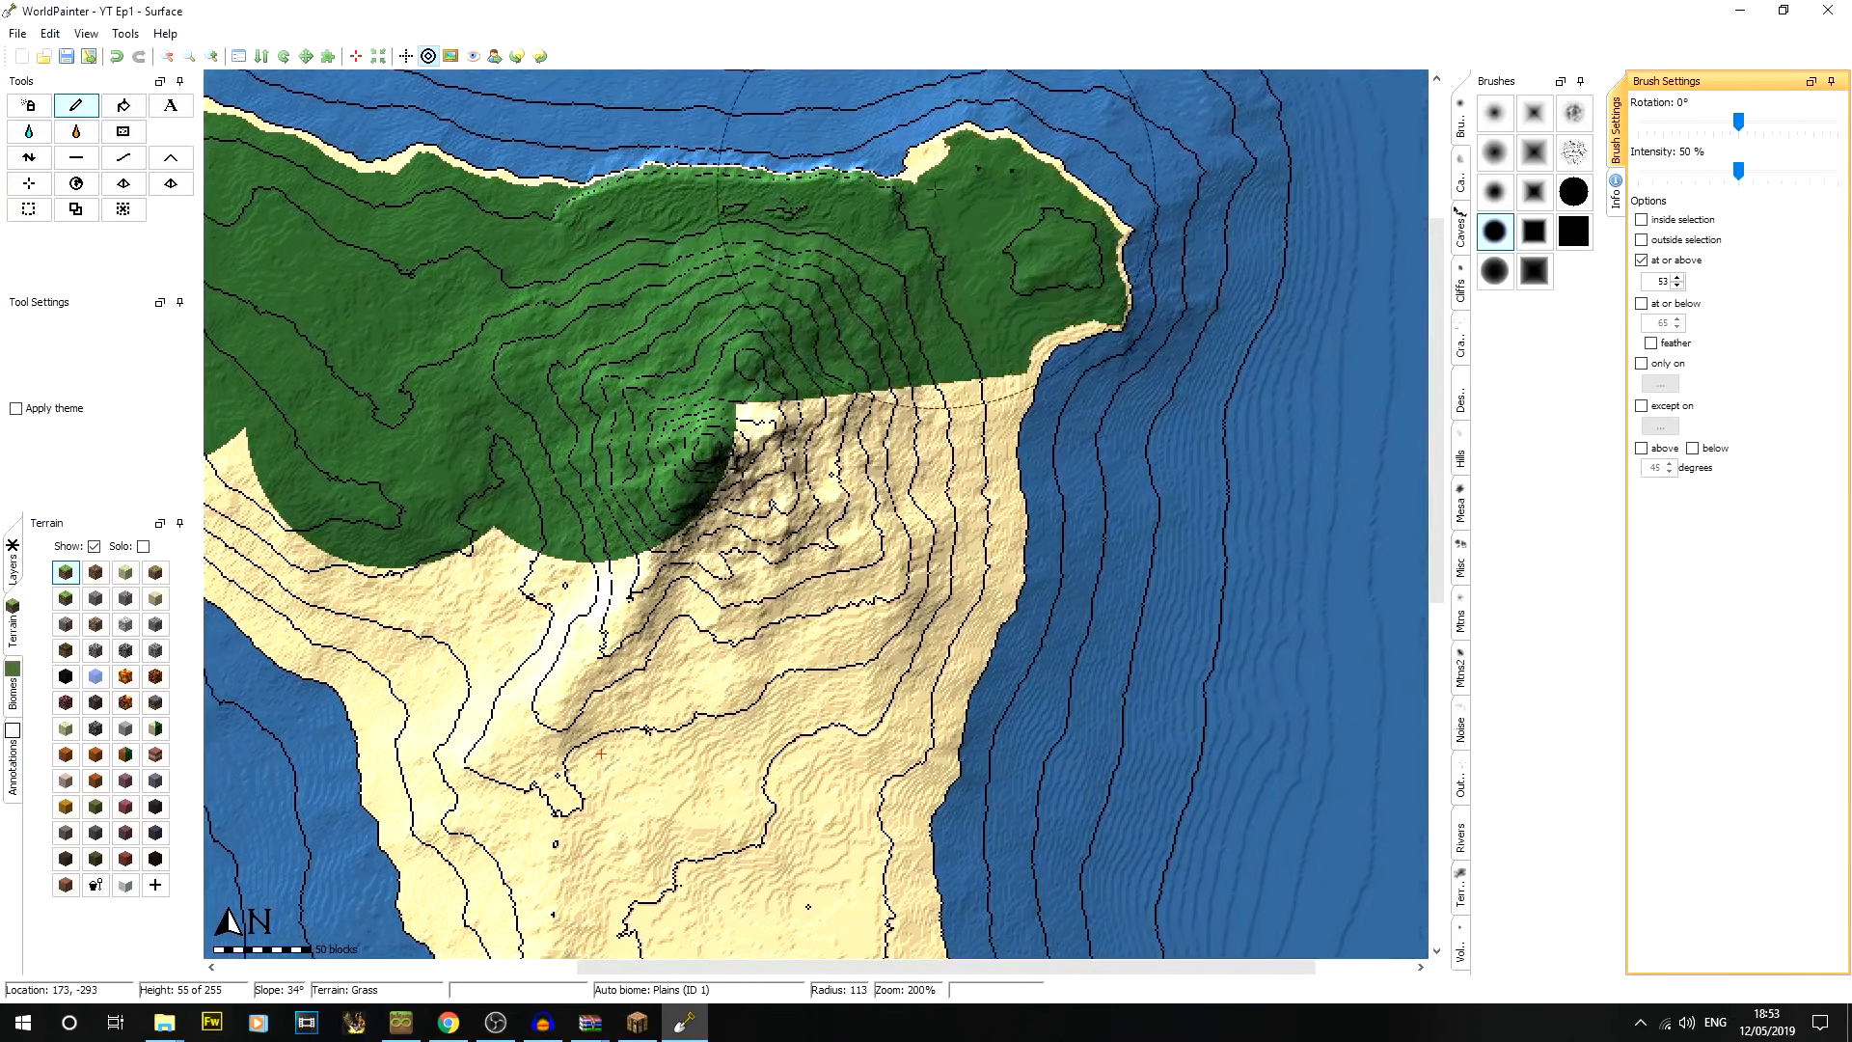
pyautogui.click(945, 441)
pyautogui.click(883, 641)
pyautogui.click(878, 762)
# Extend the grass down the eastern half of the island towards its southern end
pyautogui.moveTo(835, 499); pyautogui.dragTo(1028, 355, button='middle')
pyautogui.click(908, 223)
pyautogui.click(878, 470)
pyautogui.click(986, 362)
pyautogui.click(960, 717)
pyautogui.click(1066, 869)
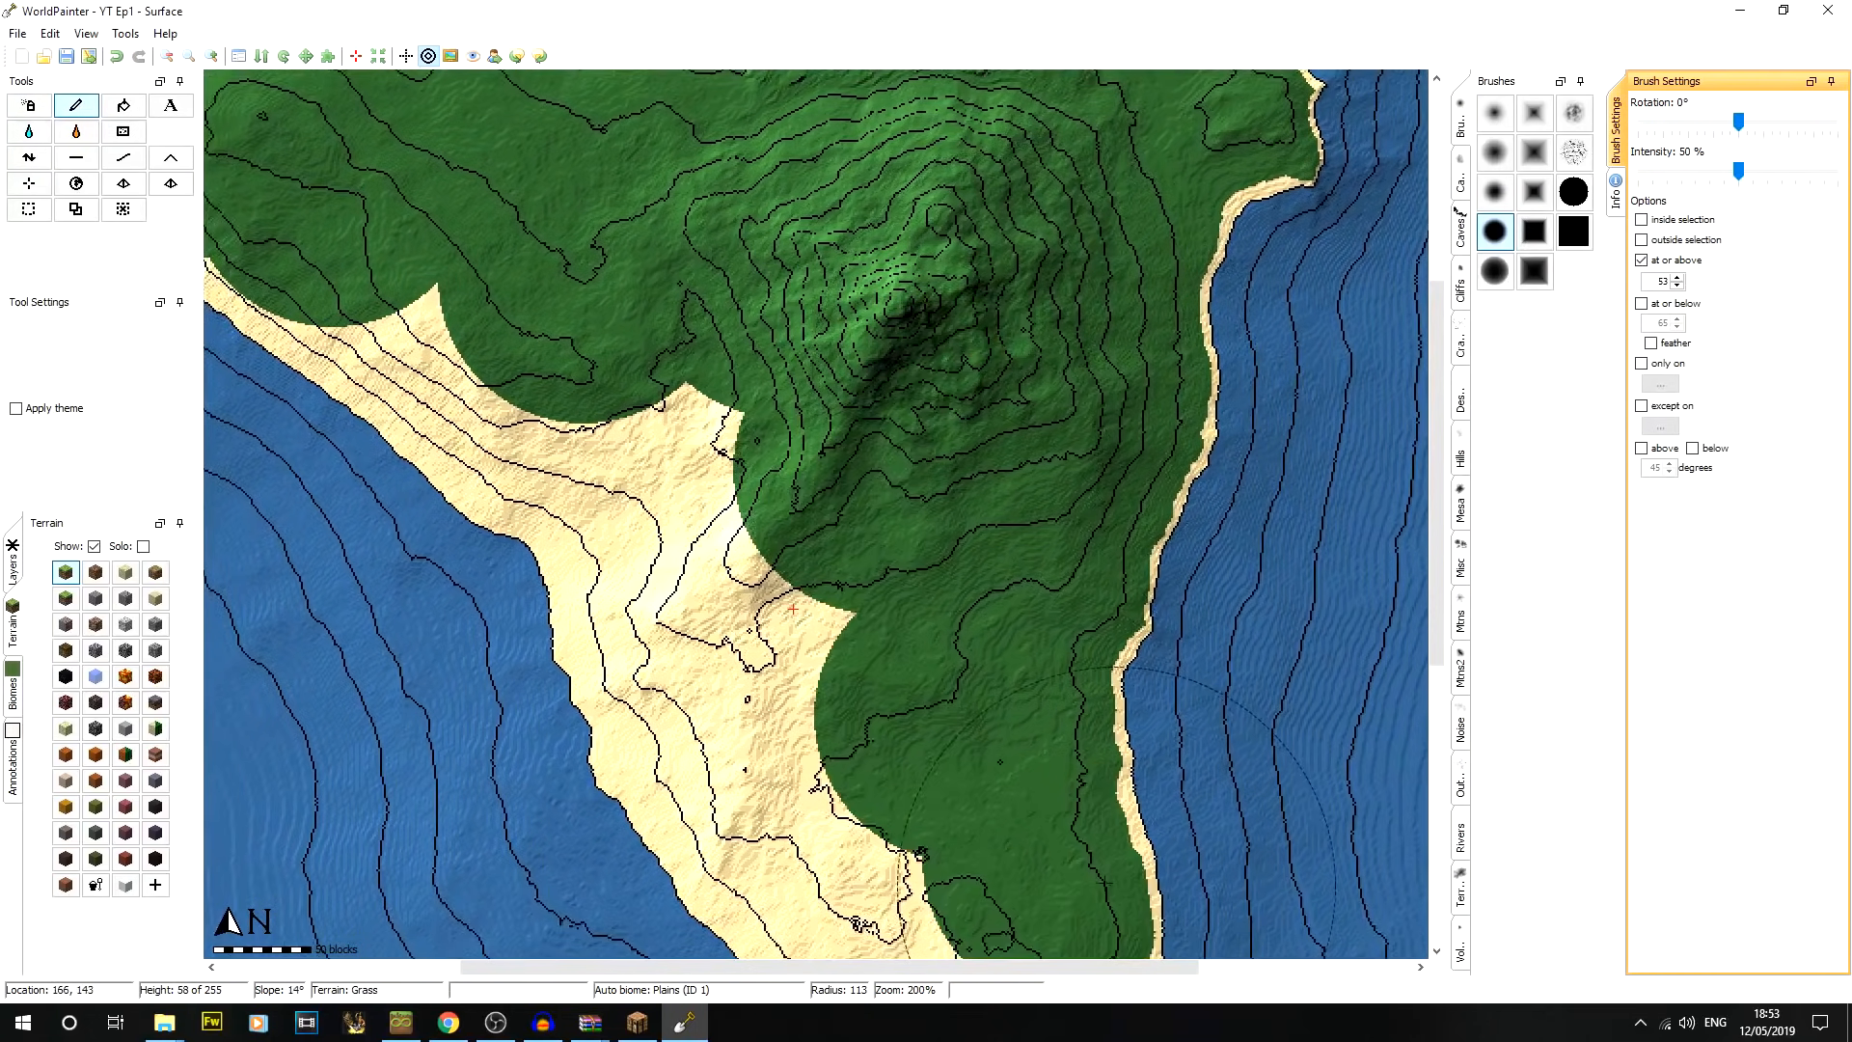
# Cover the island's southern tip and the remaining sand inland of its southwestern coast with grass
pyautogui.moveTo(983, 606); pyautogui.dragTo(998, 167, button='middle')
pyautogui.click(1040, 608)
pyautogui.click(883, 466)
pyautogui.click(789, 432)
pyautogui.click(700, 210)
pyautogui.click(733, 207)
pyautogui.moveTo(733, 207); pyautogui.dragTo(1089, 673, button='middle')
pyautogui.click(993, 472)
pyautogui.click(771, 425)
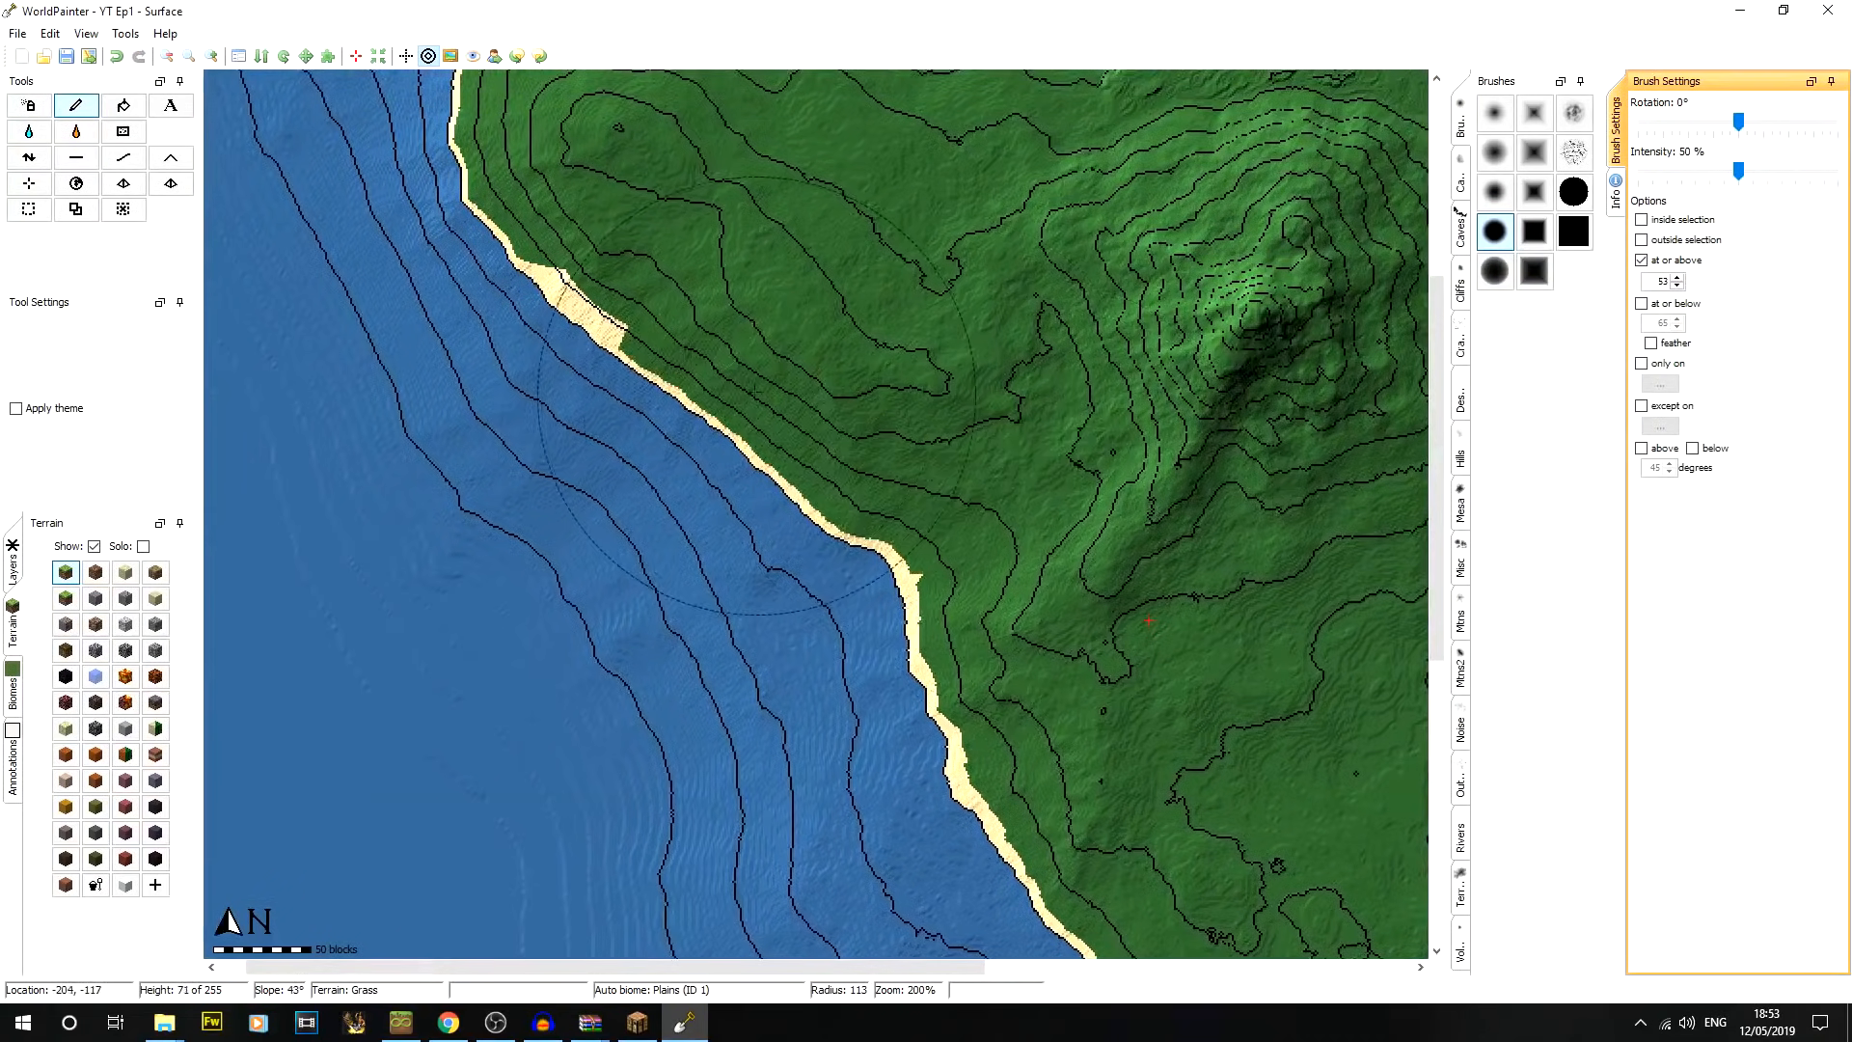
# Examine the grass-covered island in an enlarged 3D view and close the view
pyautogui.moveTo(656, 174); pyautogui.dragTo(412, 346, button='middle')
pyautogui.click(86, 34)
pyautogui.click(204, 364)
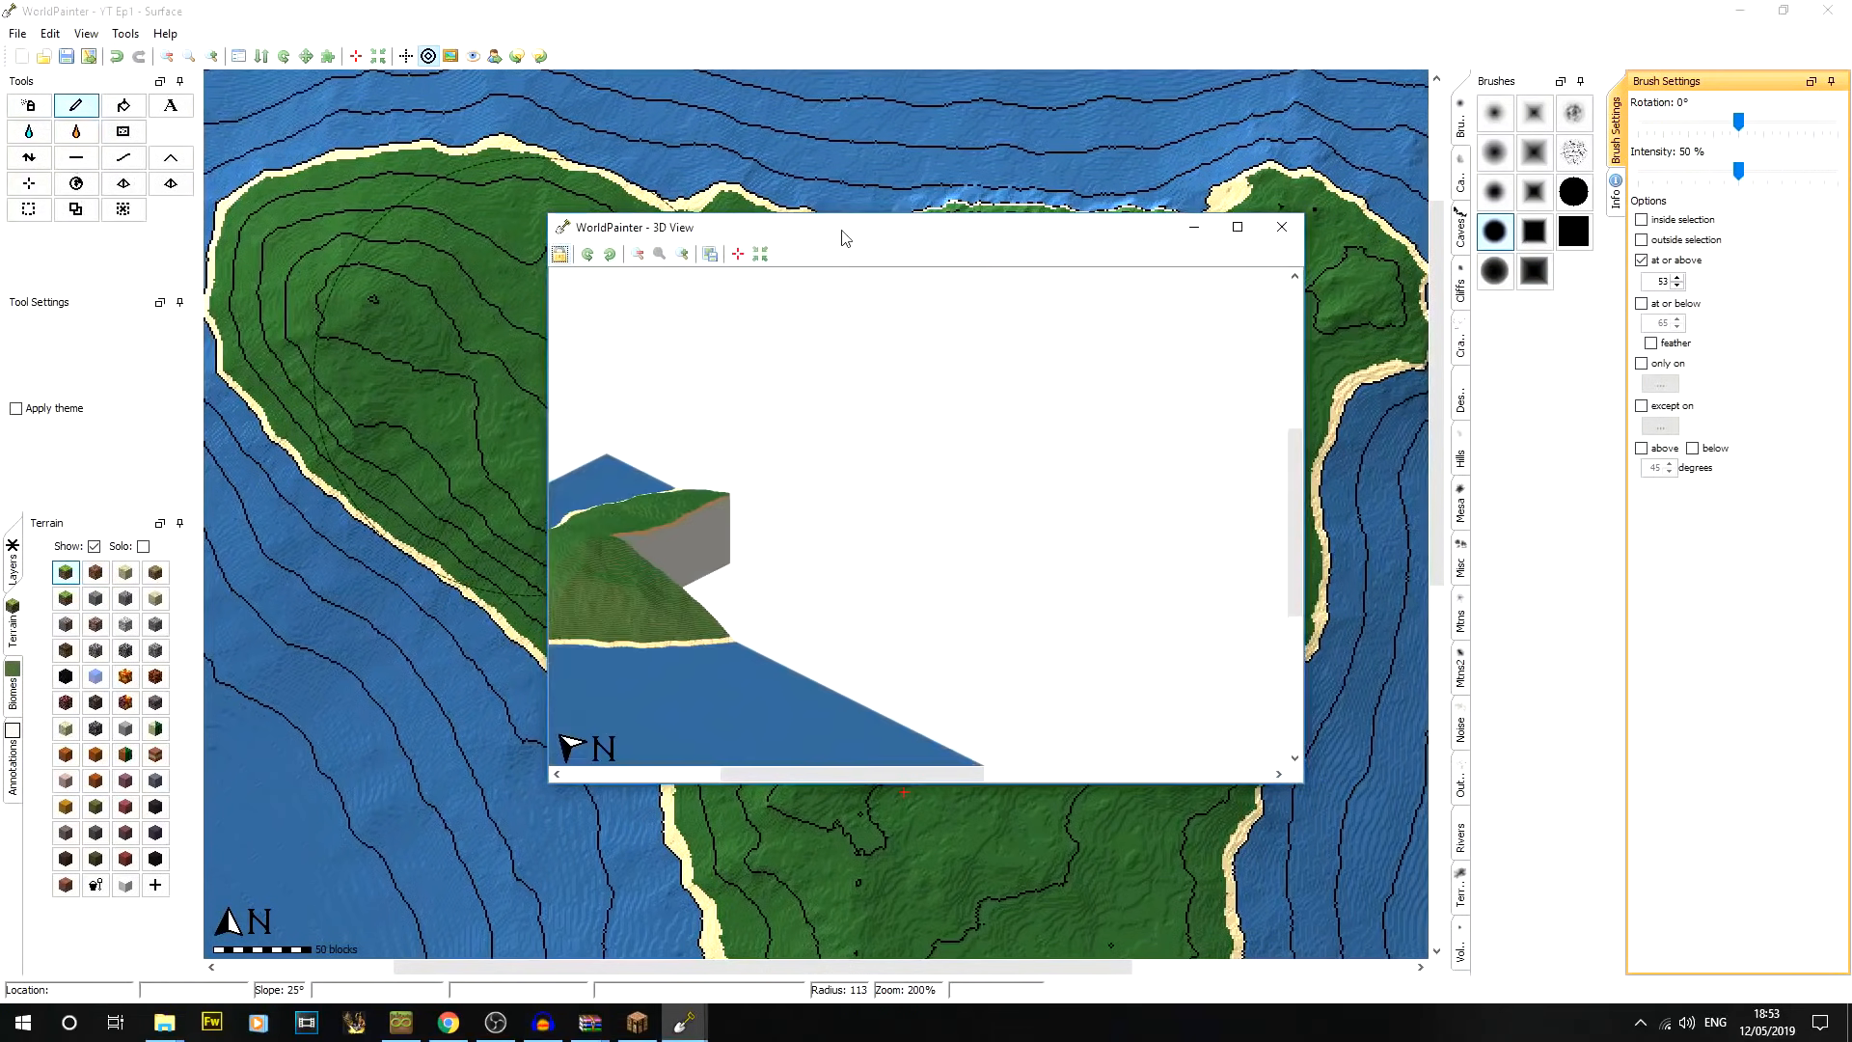
pyautogui.doubleClick(845, 237)
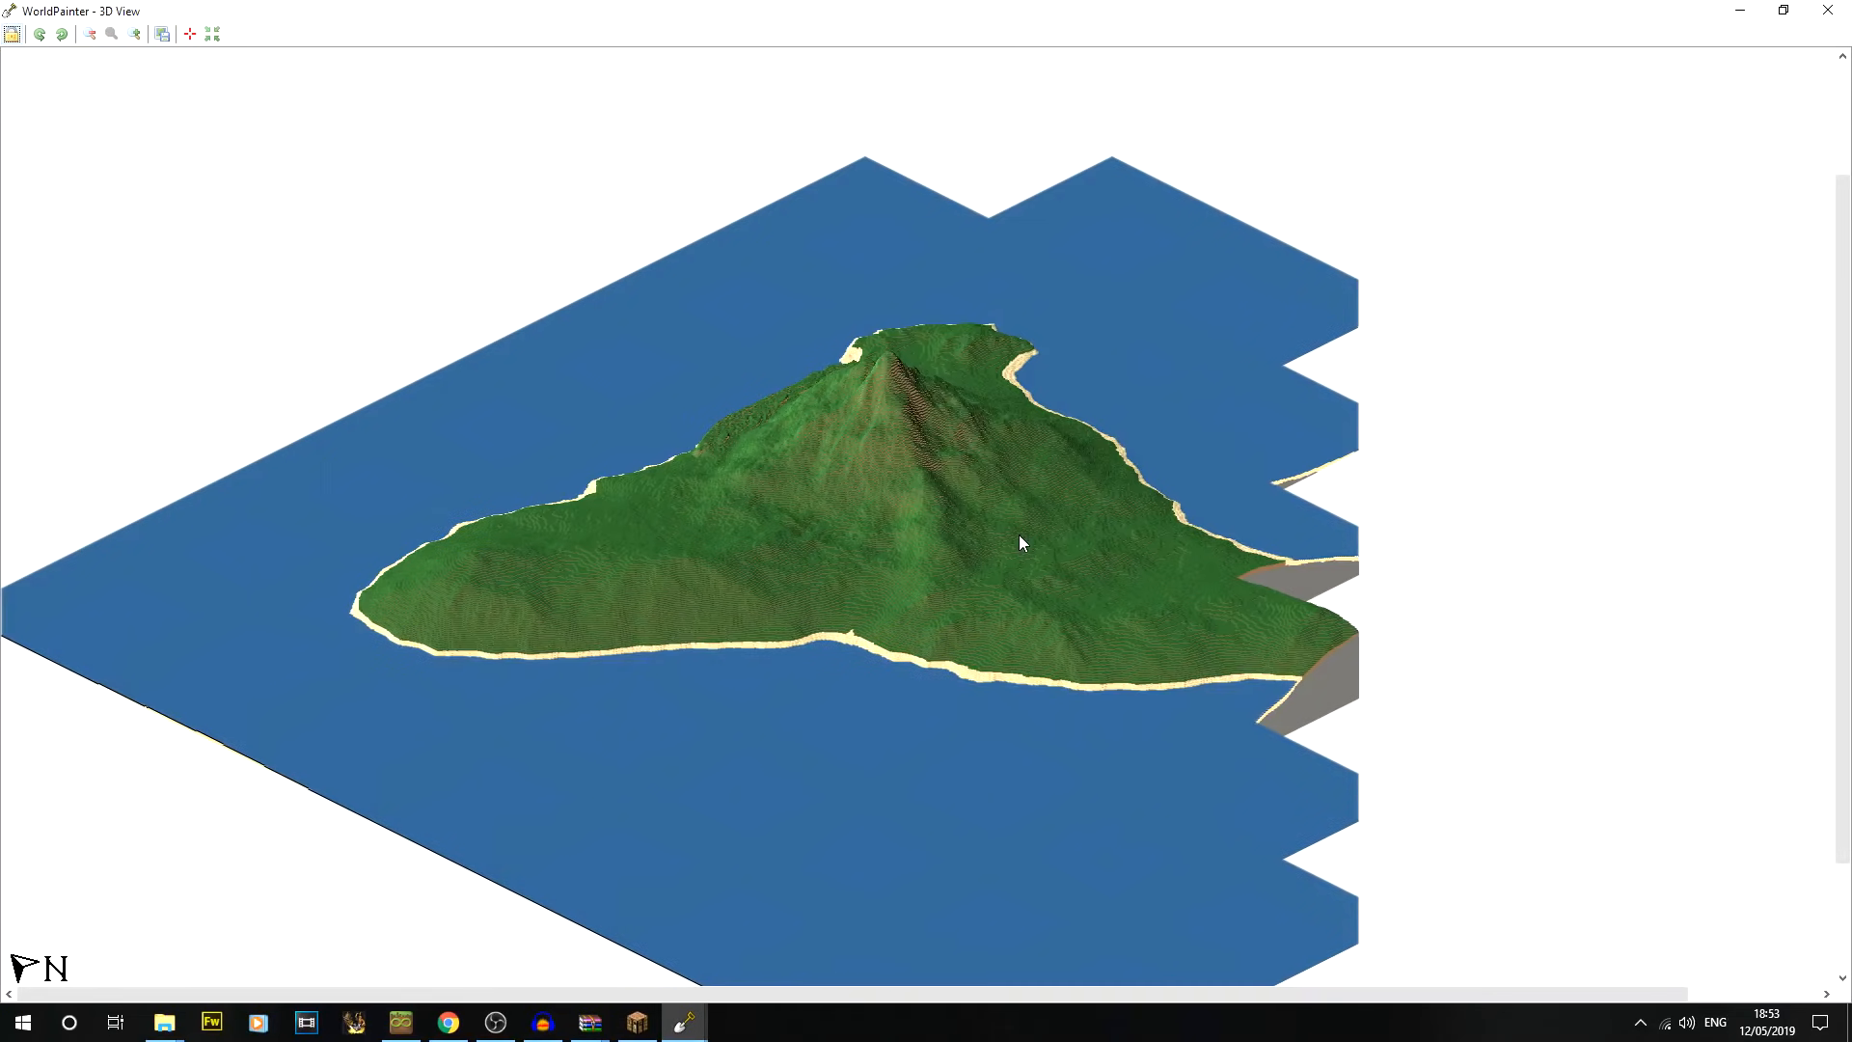
pyautogui.scroll(1, 808, 328)
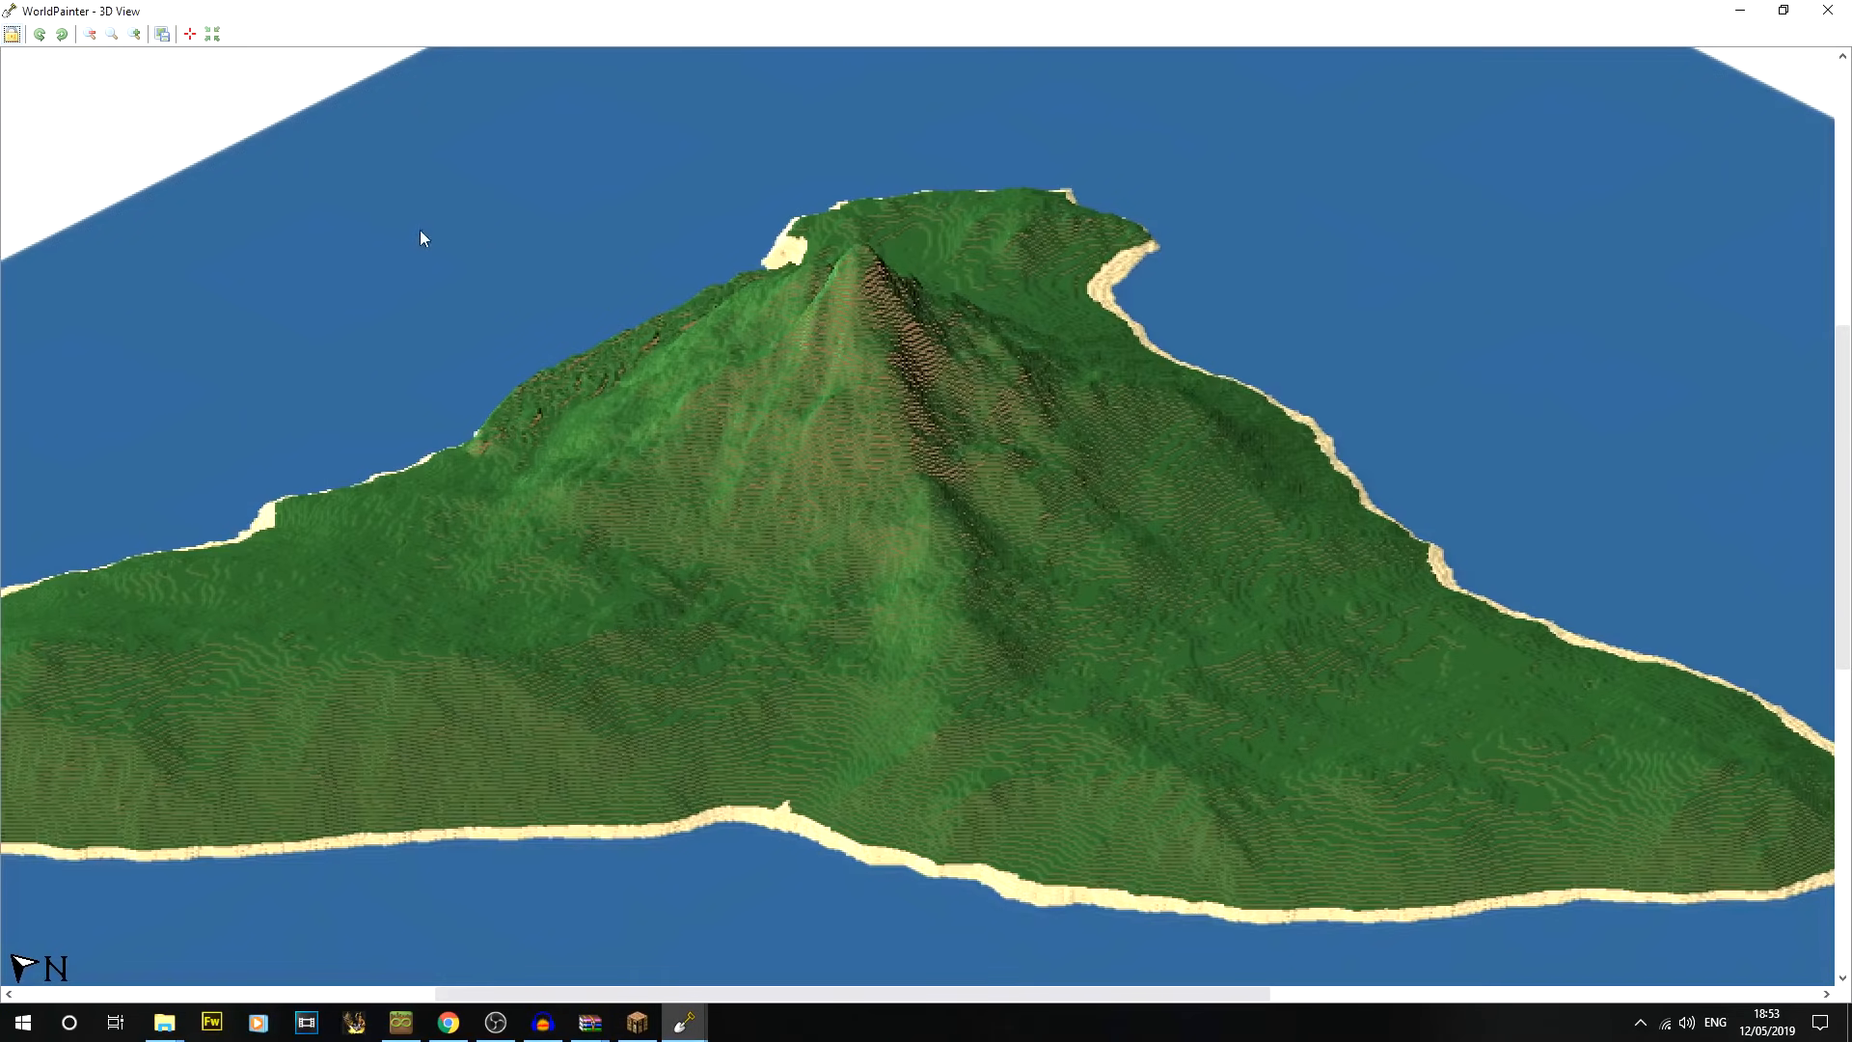
pyautogui.click(1846, 13)
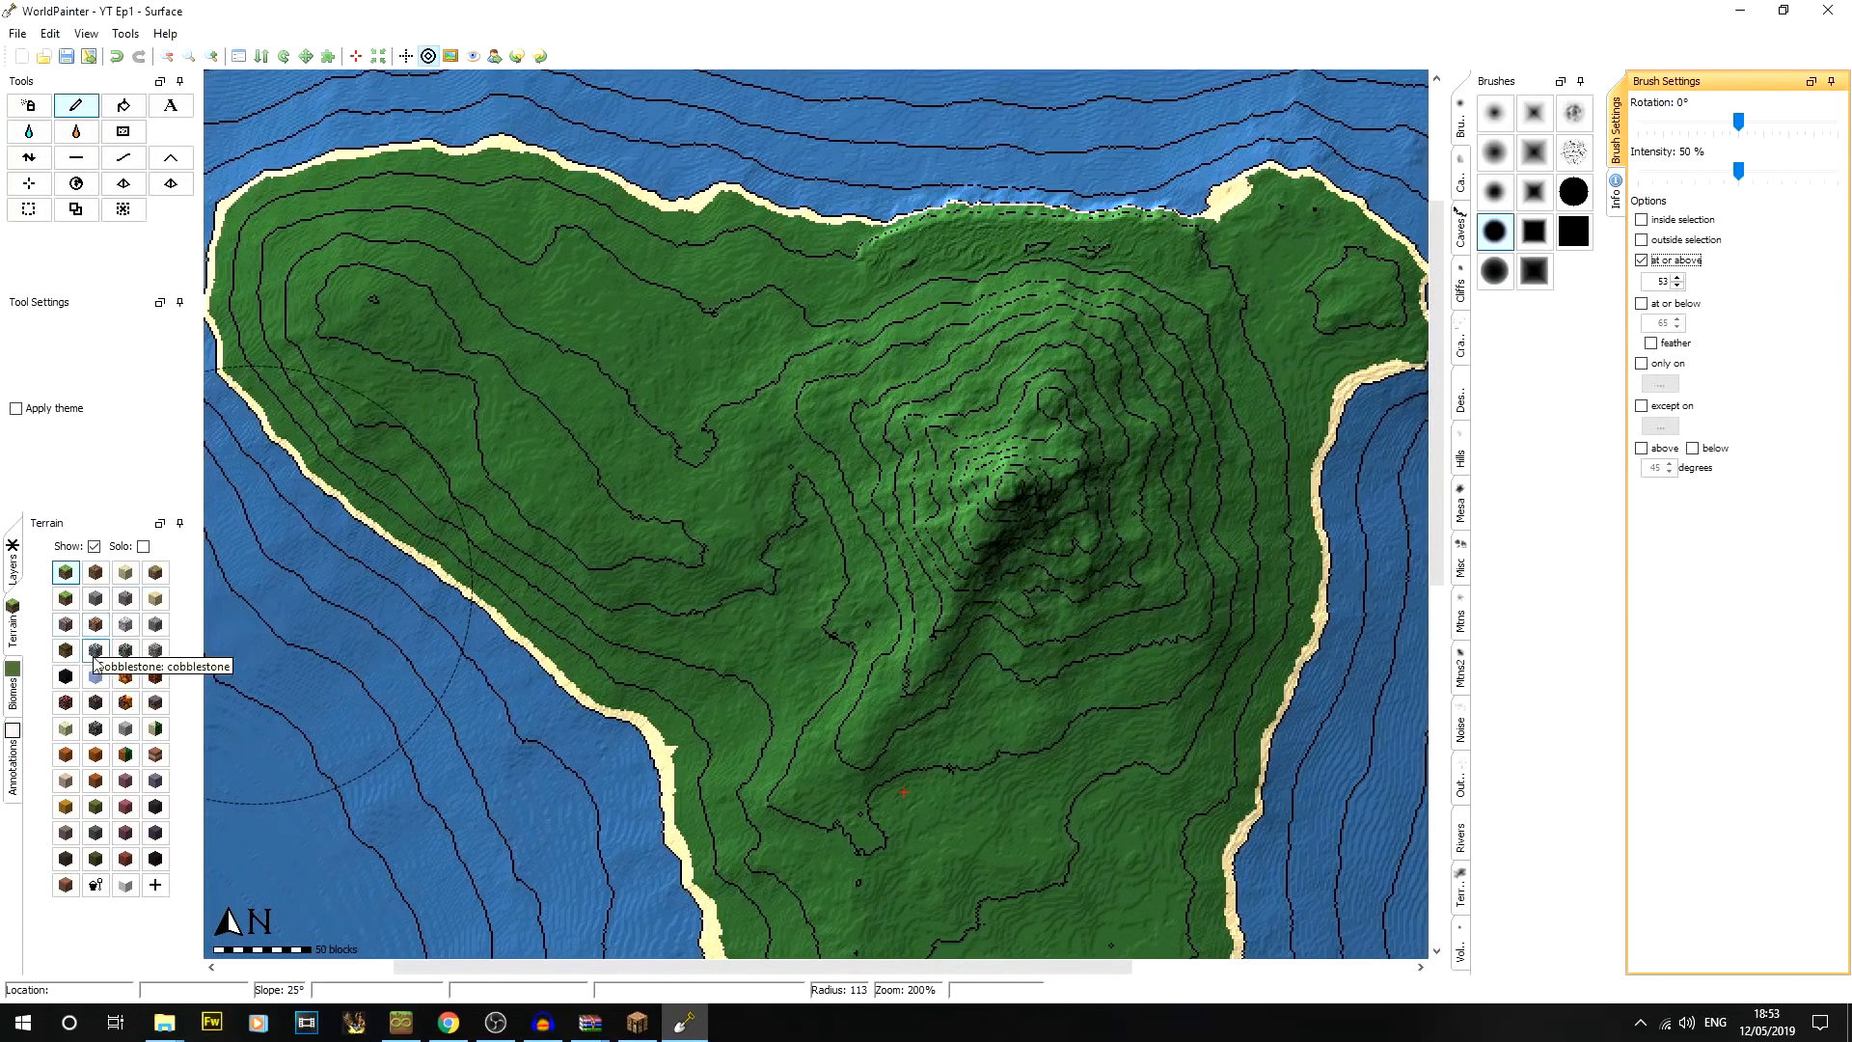
# Set the Pencil to Gravel with the solid round brush at radius 215 and 100% intensity, limited to slopes above 35 degrees at any height
pyautogui.click(156, 652)
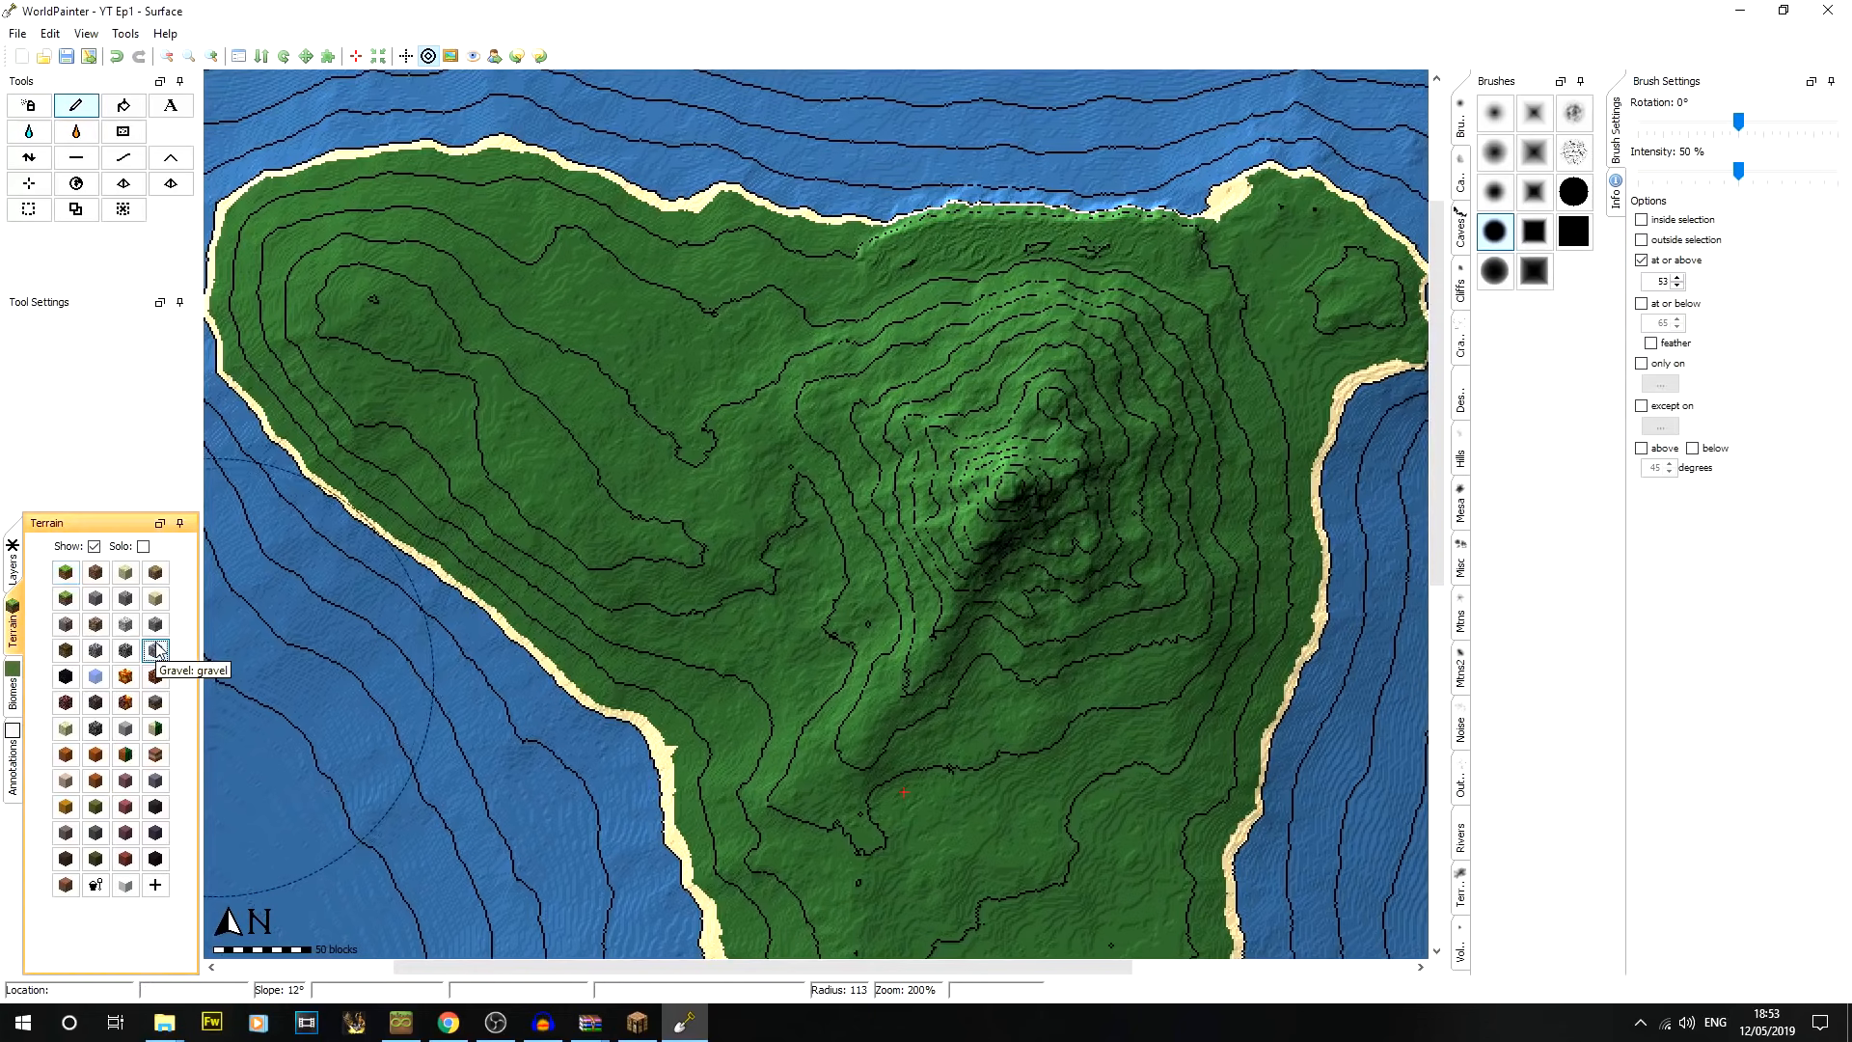
pyautogui.click(1641, 259)
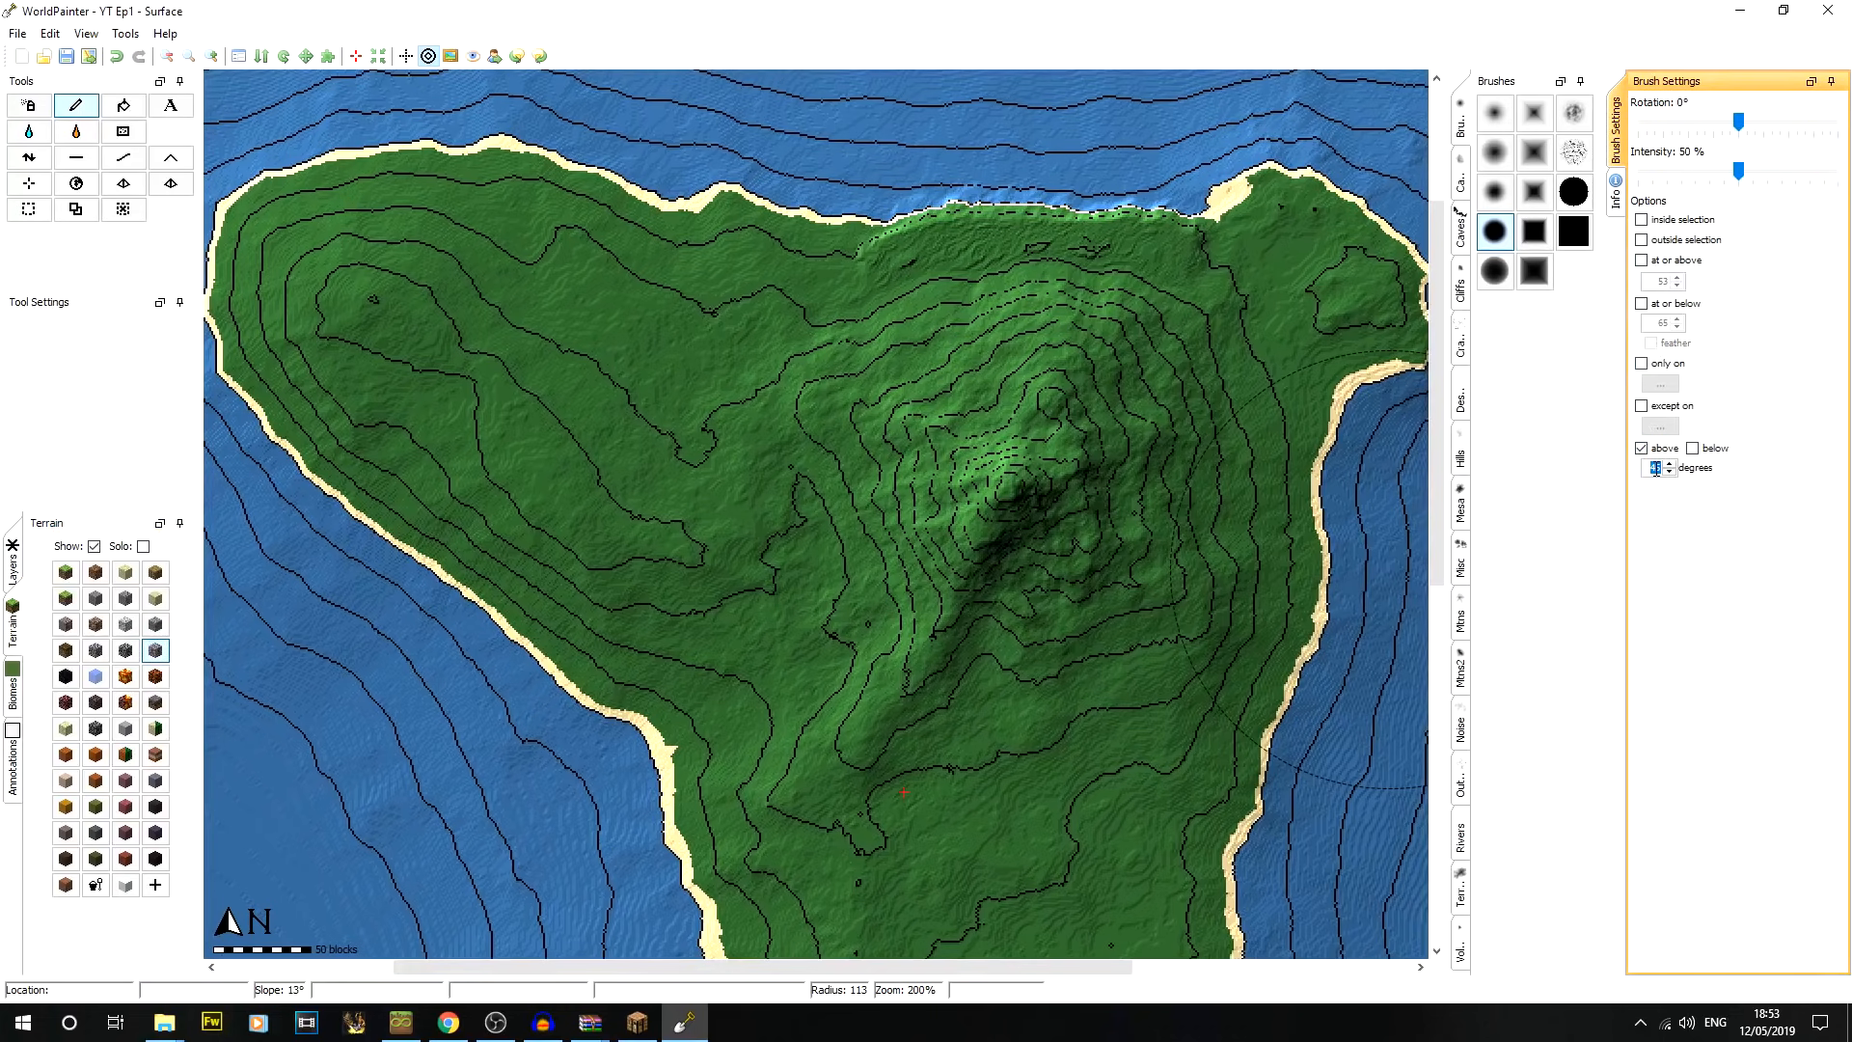
pyautogui.scroll(-7, 858, 559)
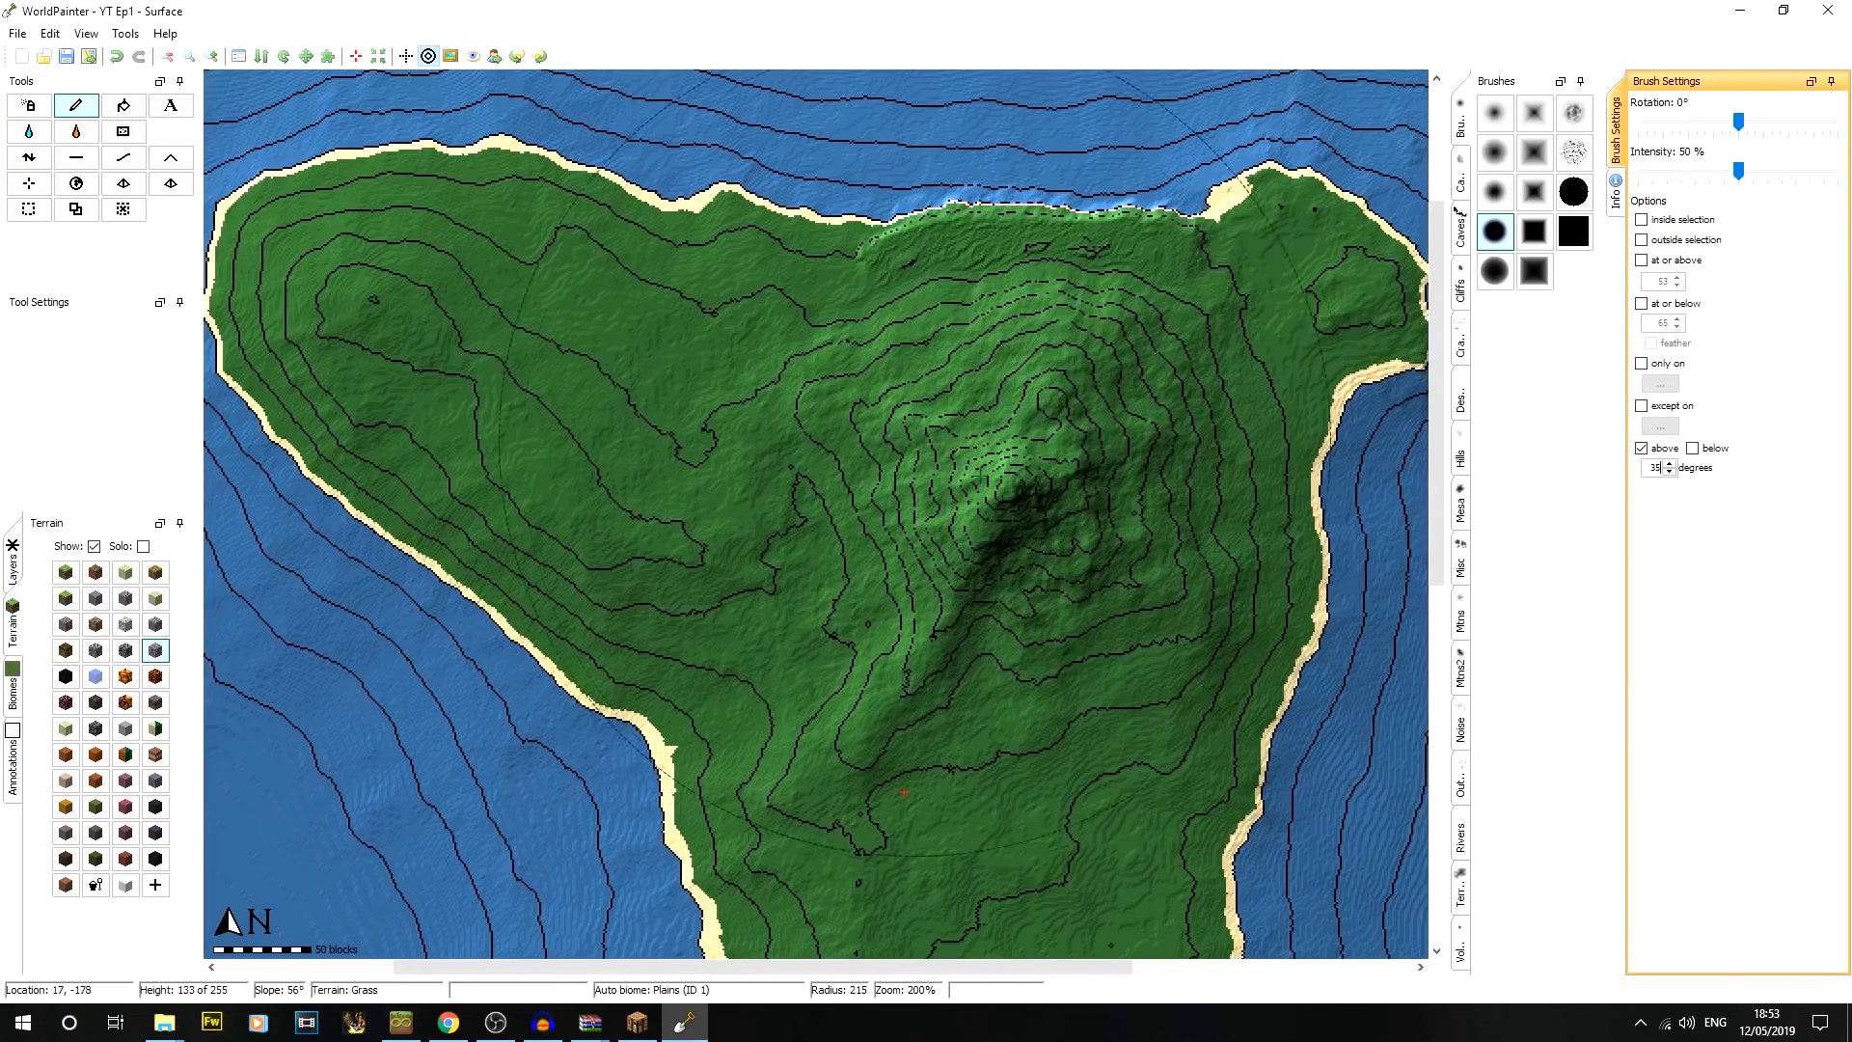
pyautogui.moveTo(1741, 172); pyautogui.dragTo(1753, 172)
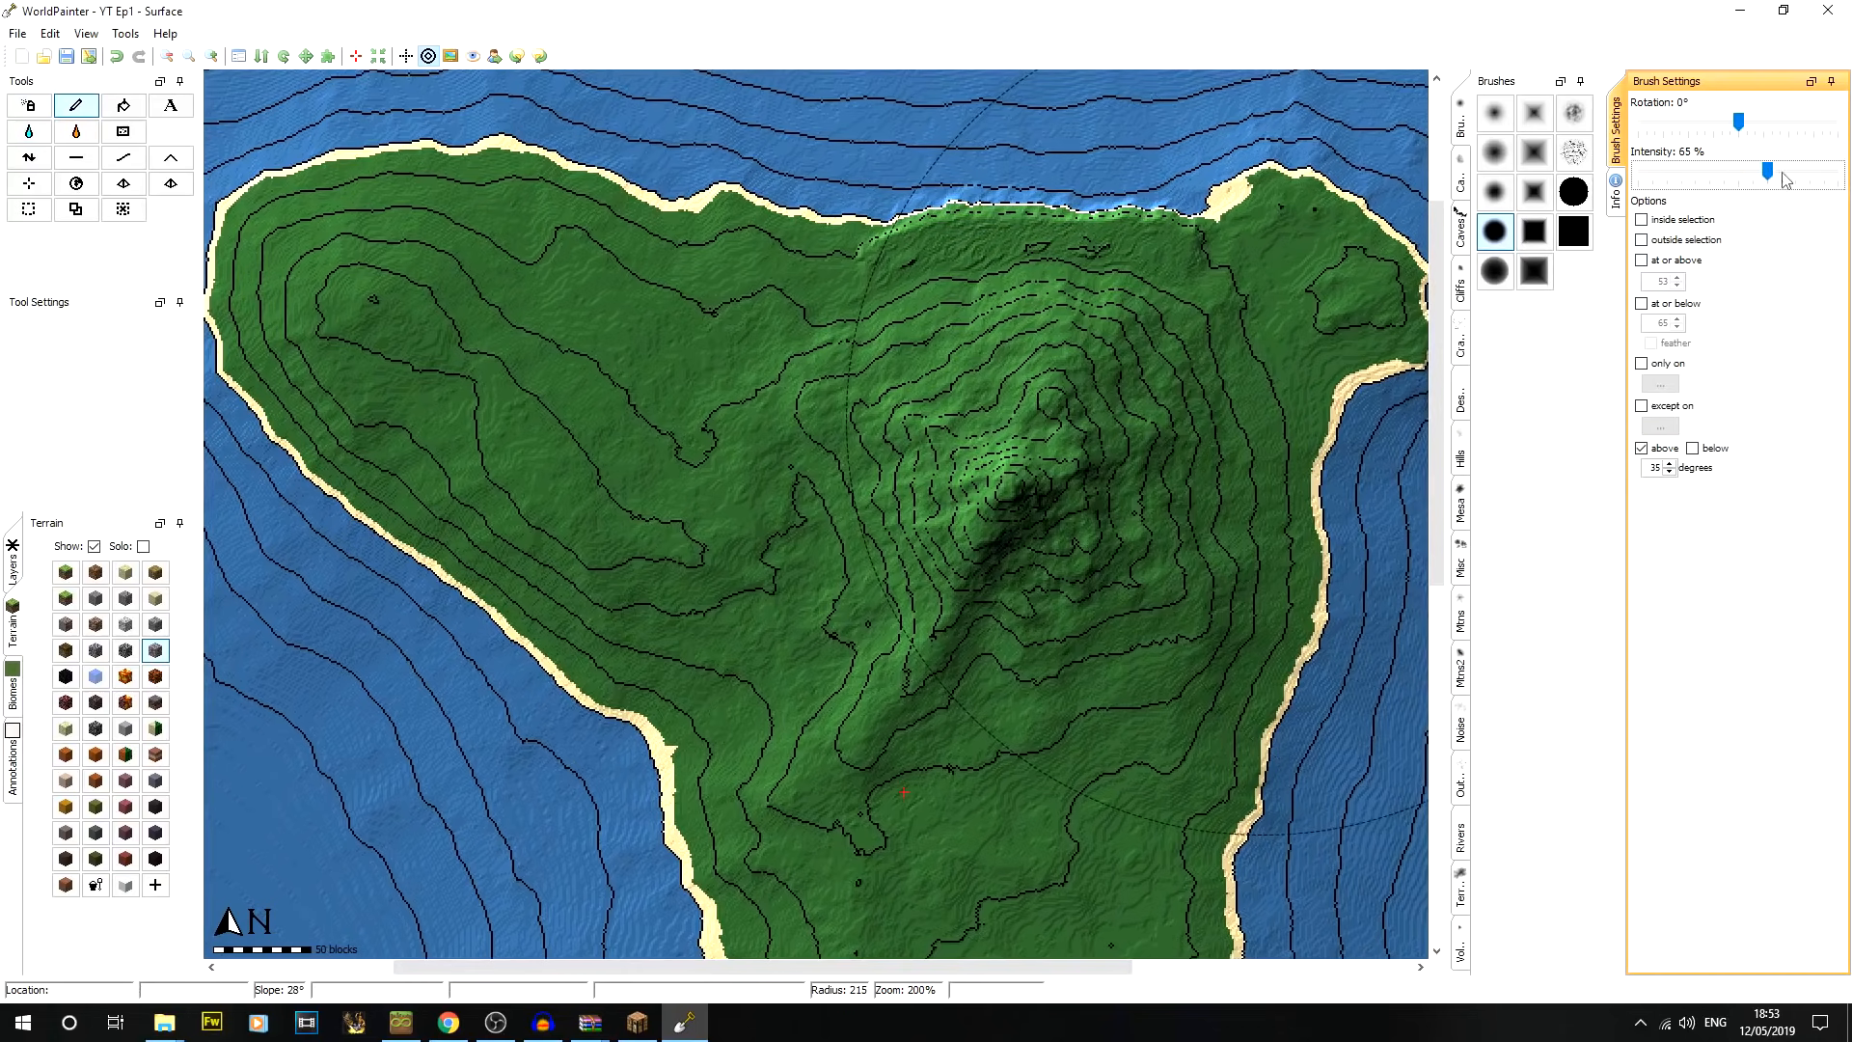
pyautogui.click(1573, 191)
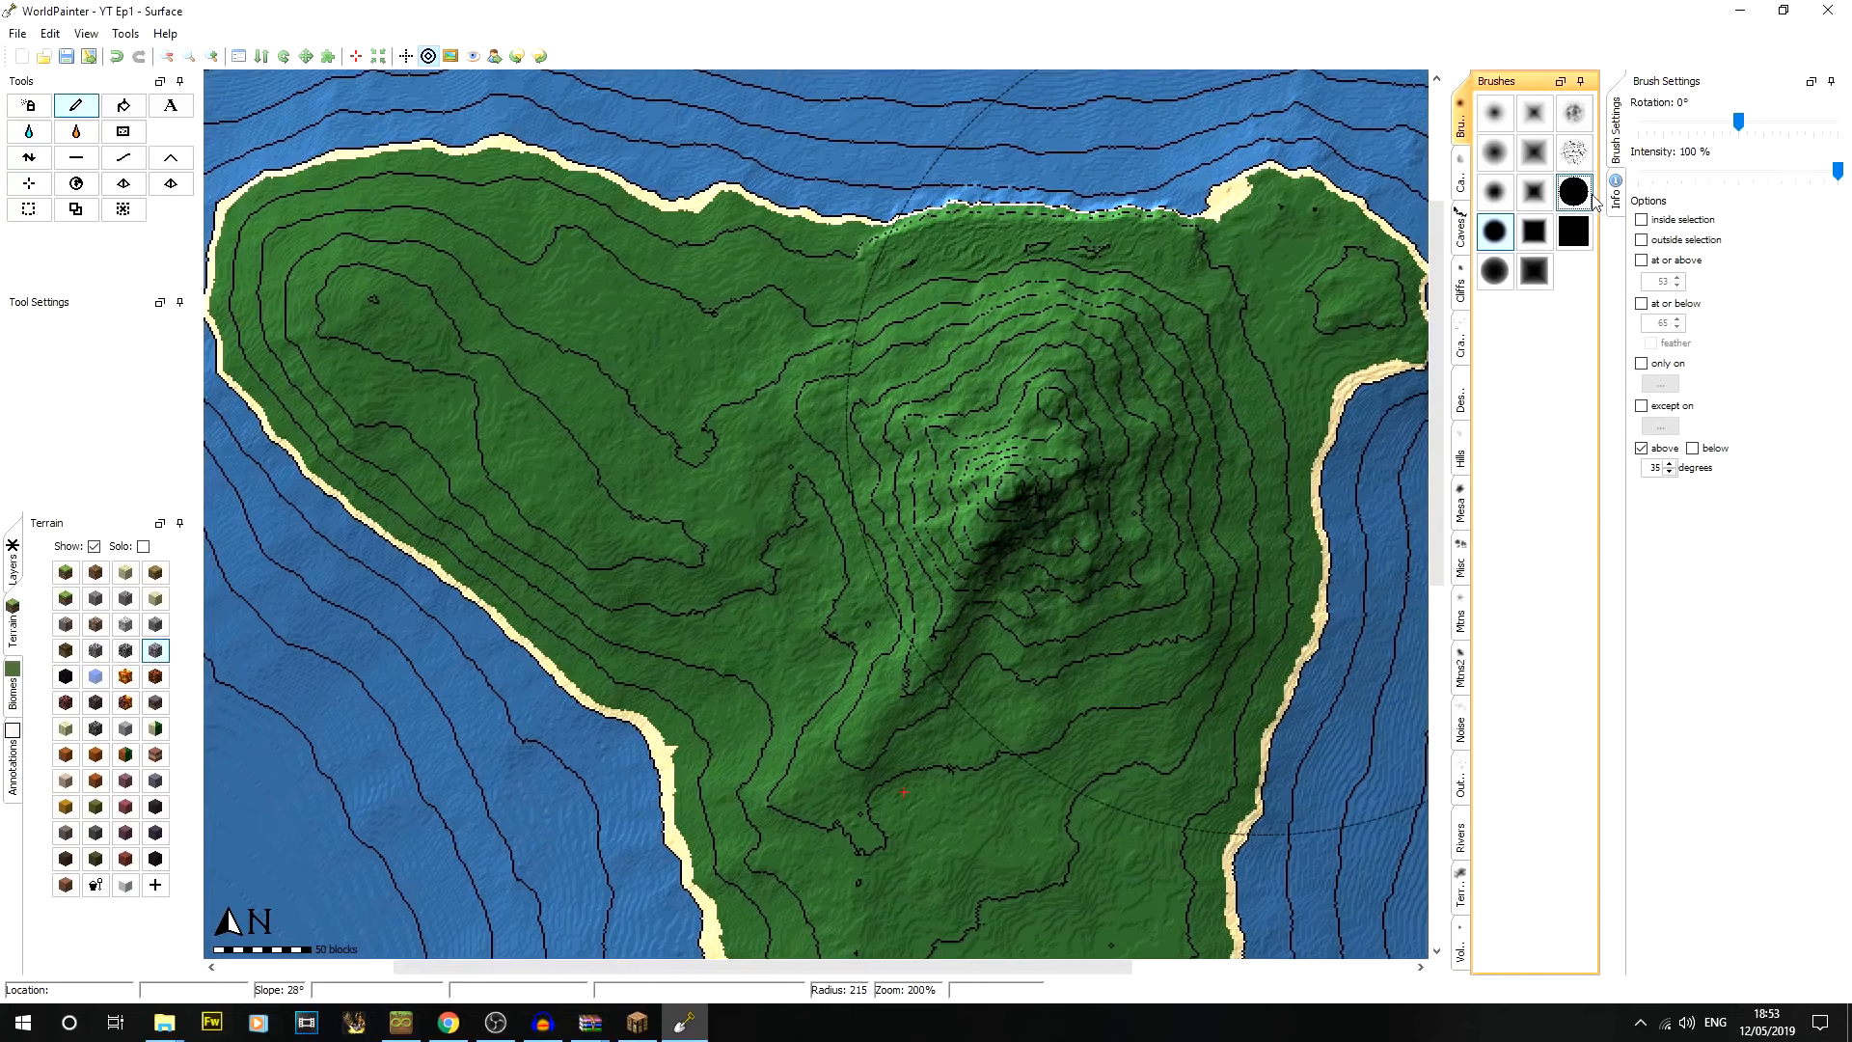
# Try painting gravel on the steep slopes of the mountain and northwestern arm without a height limit
pyautogui.click(1018, 487)
pyautogui.click(494, 446)
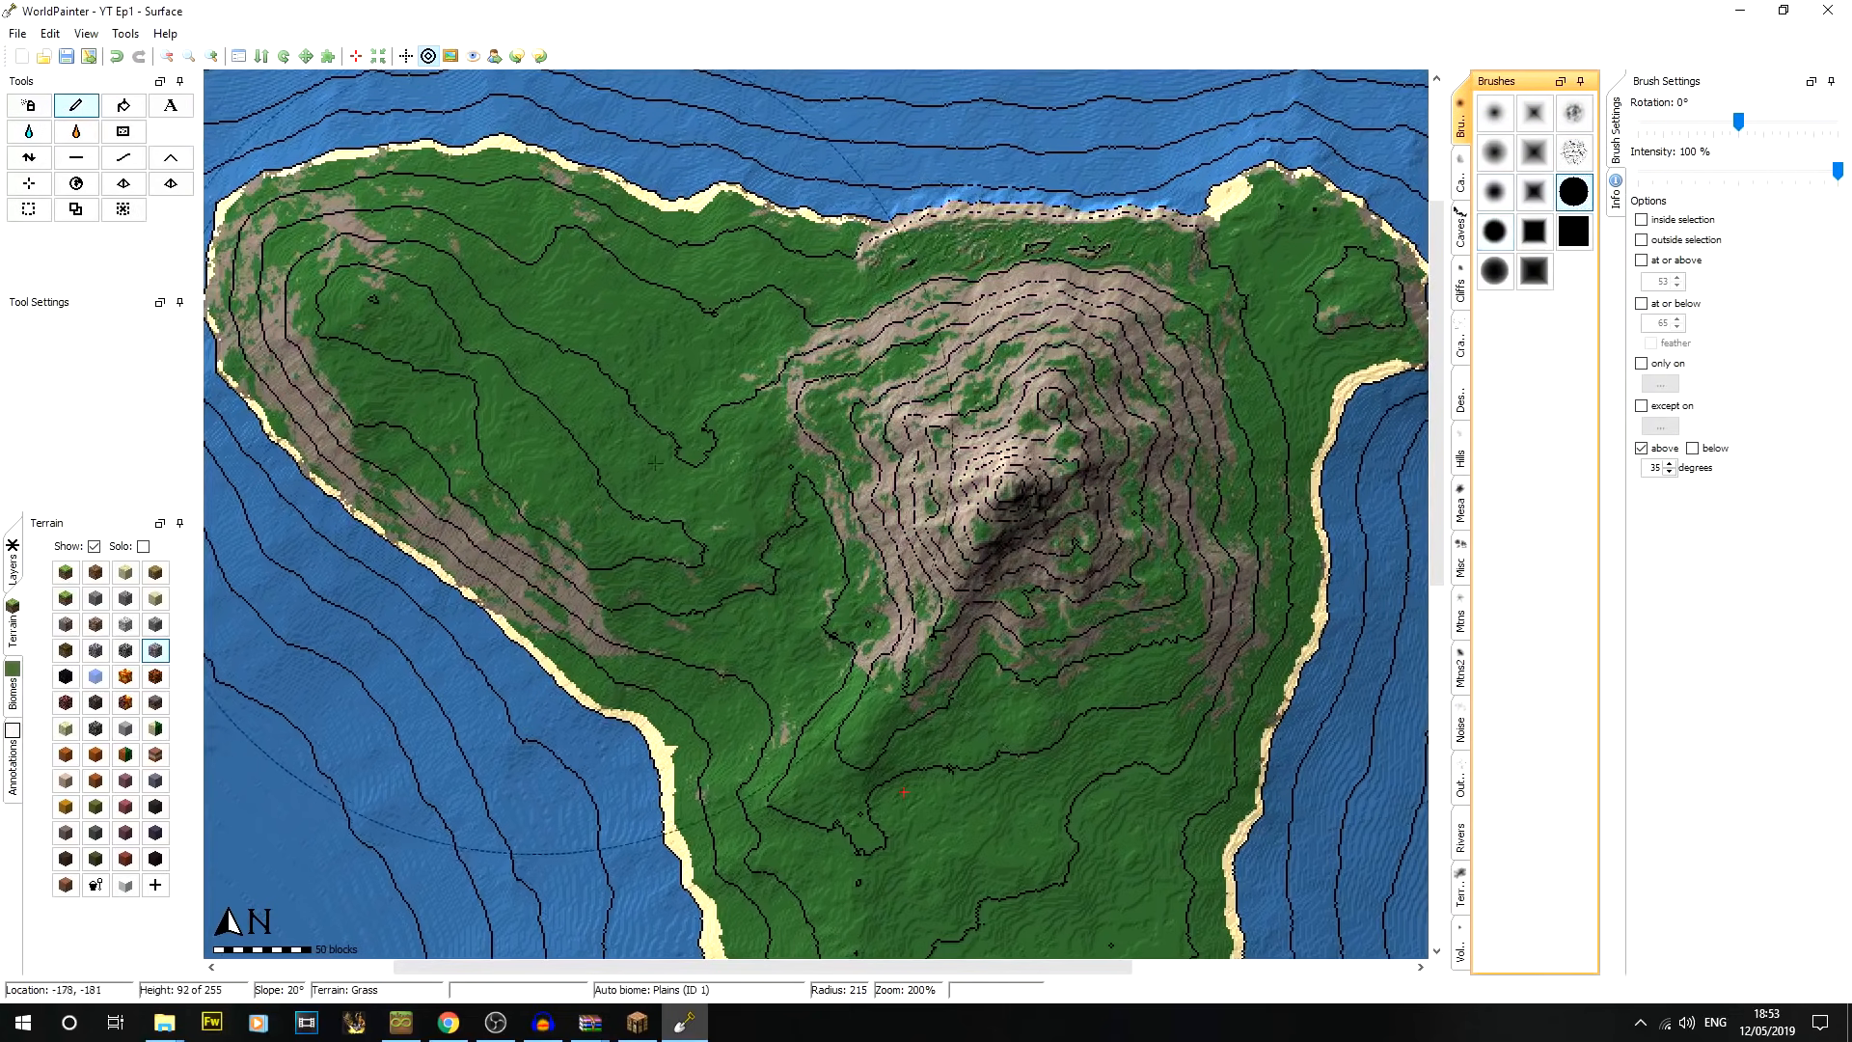
pyautogui.click(50, 33)
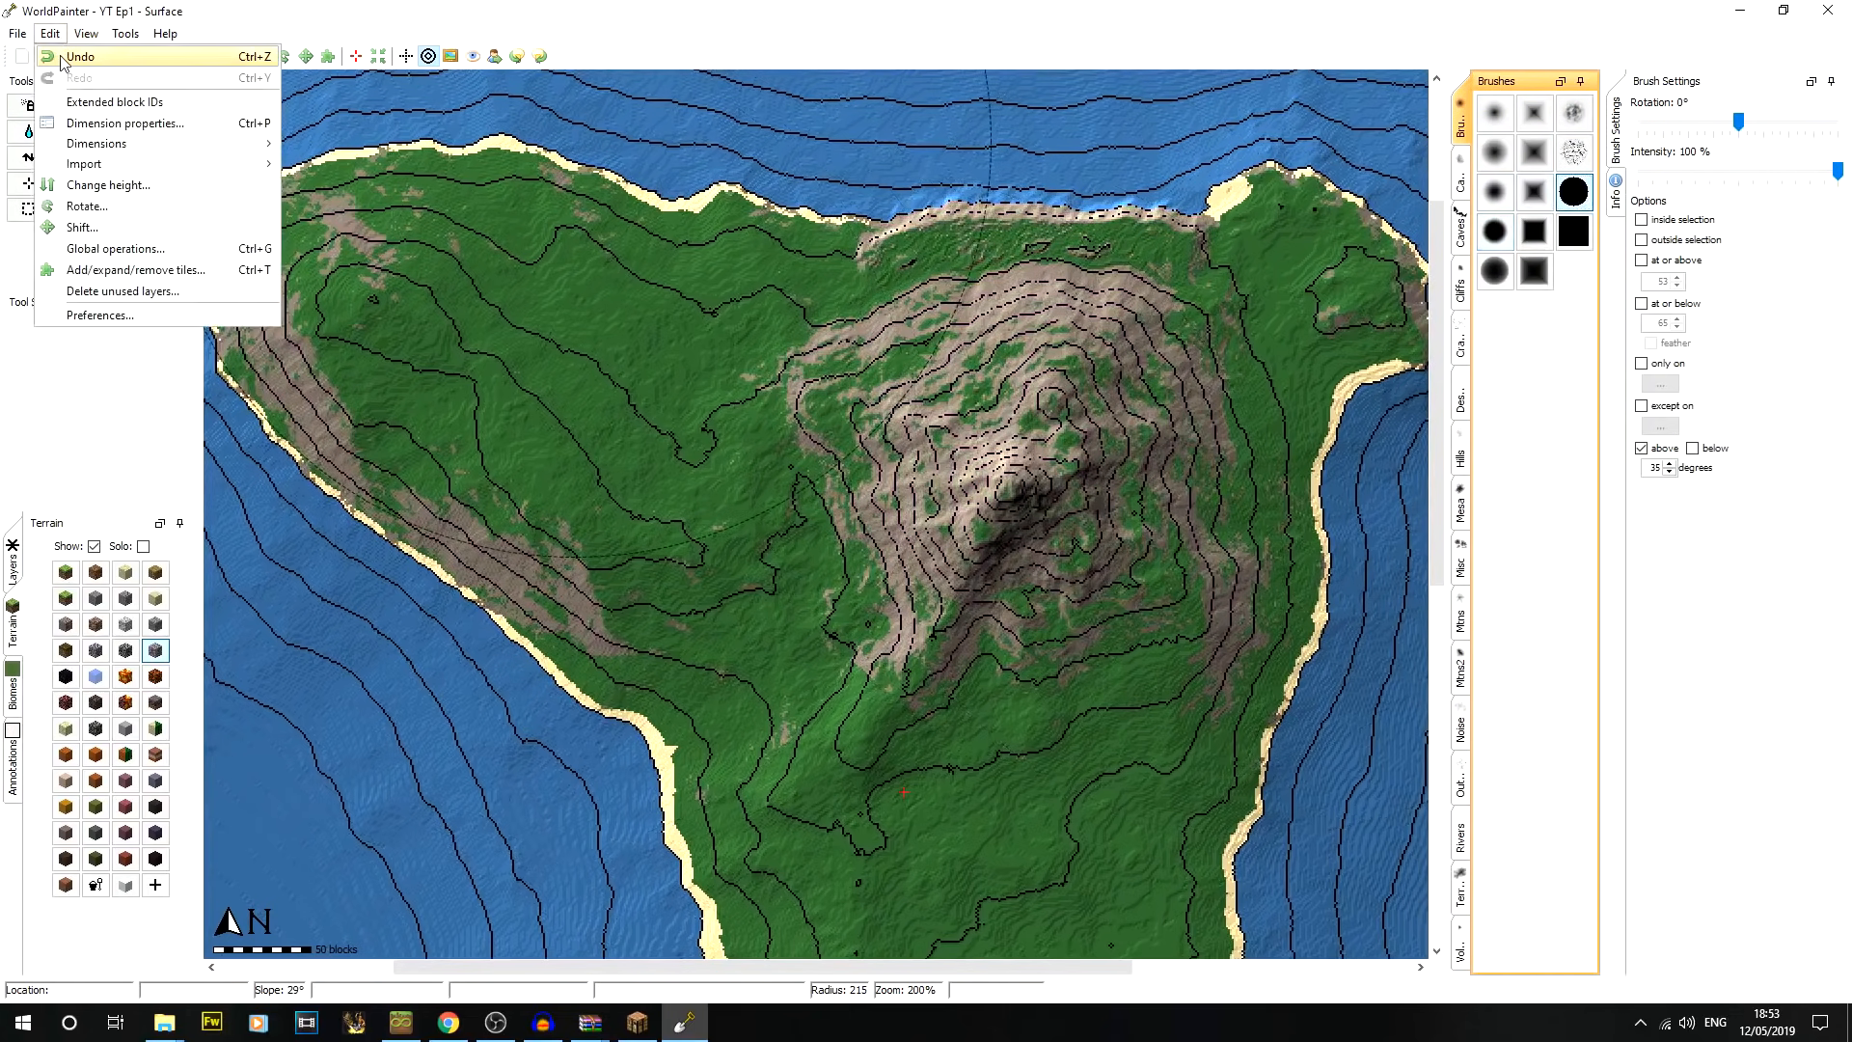
pyautogui.click(44, 50)
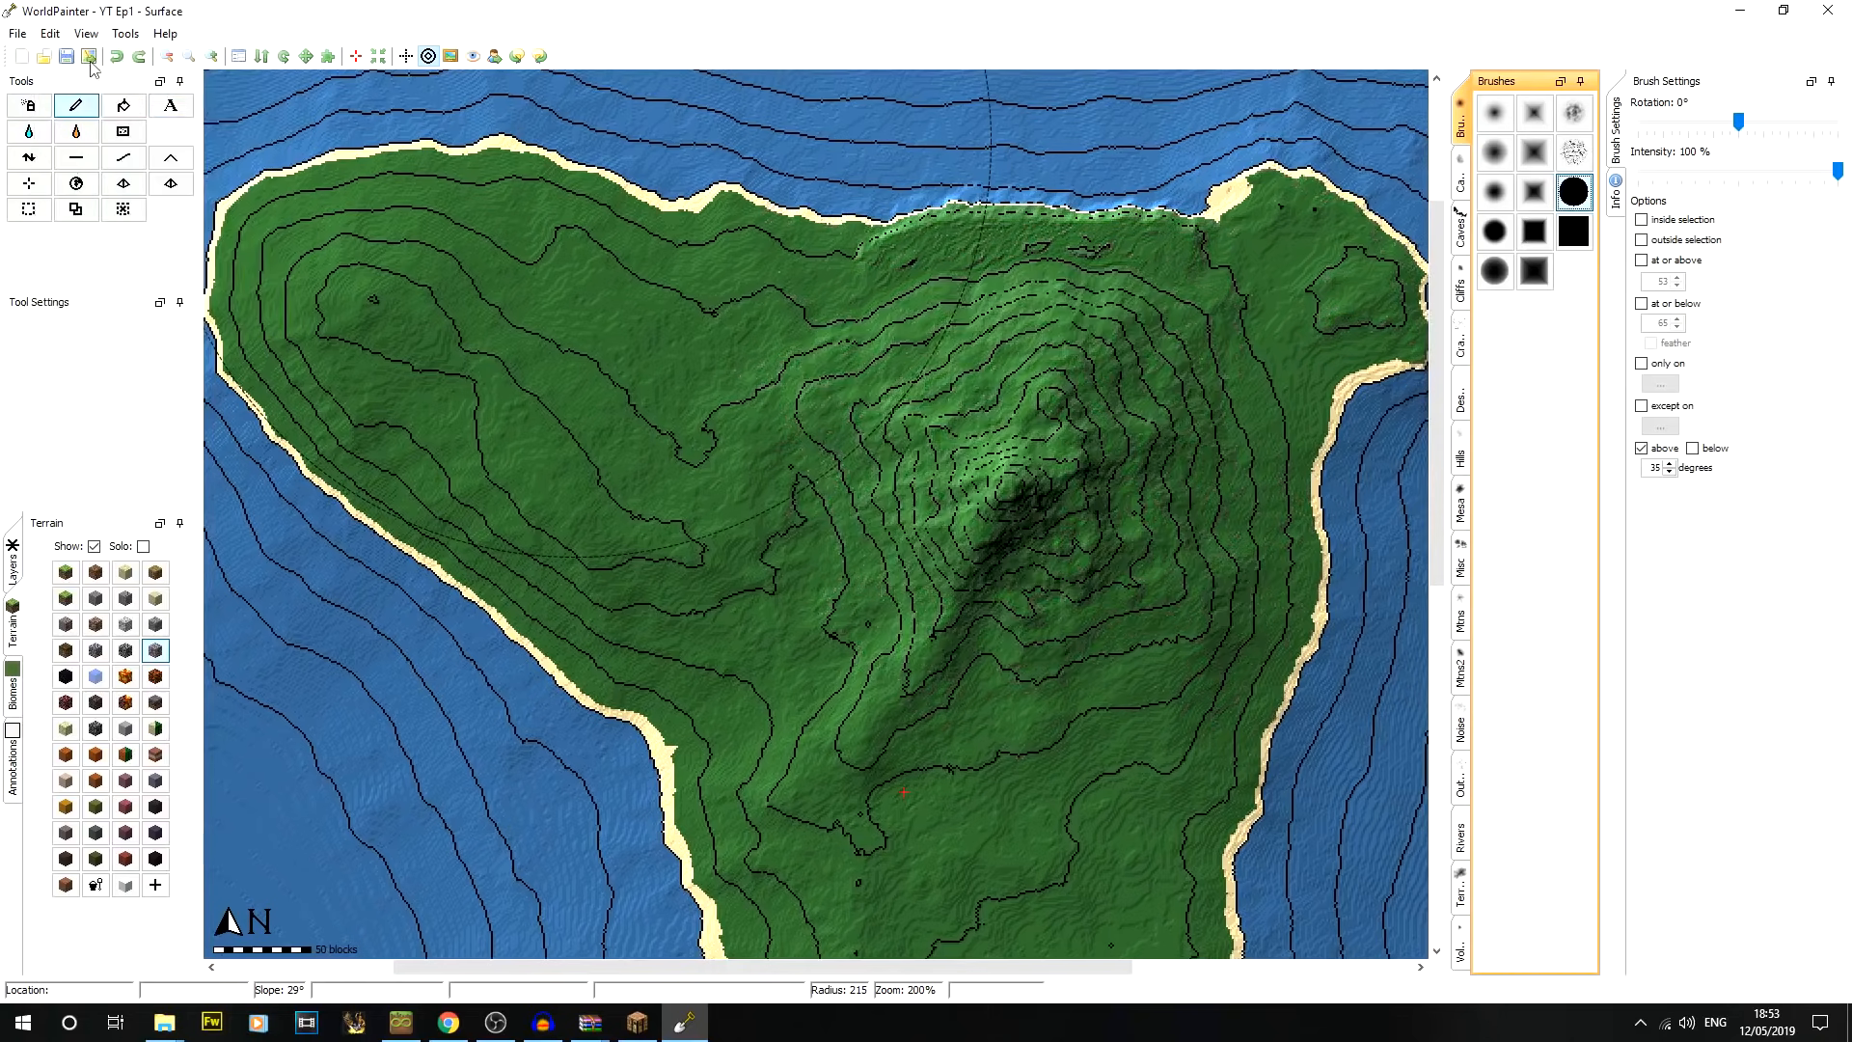
# Limit the brush to heights at or above 50 and paint gravel on the steep slopes of the mountain, northwestern arm and southern part
pyautogui.click(1678, 261)
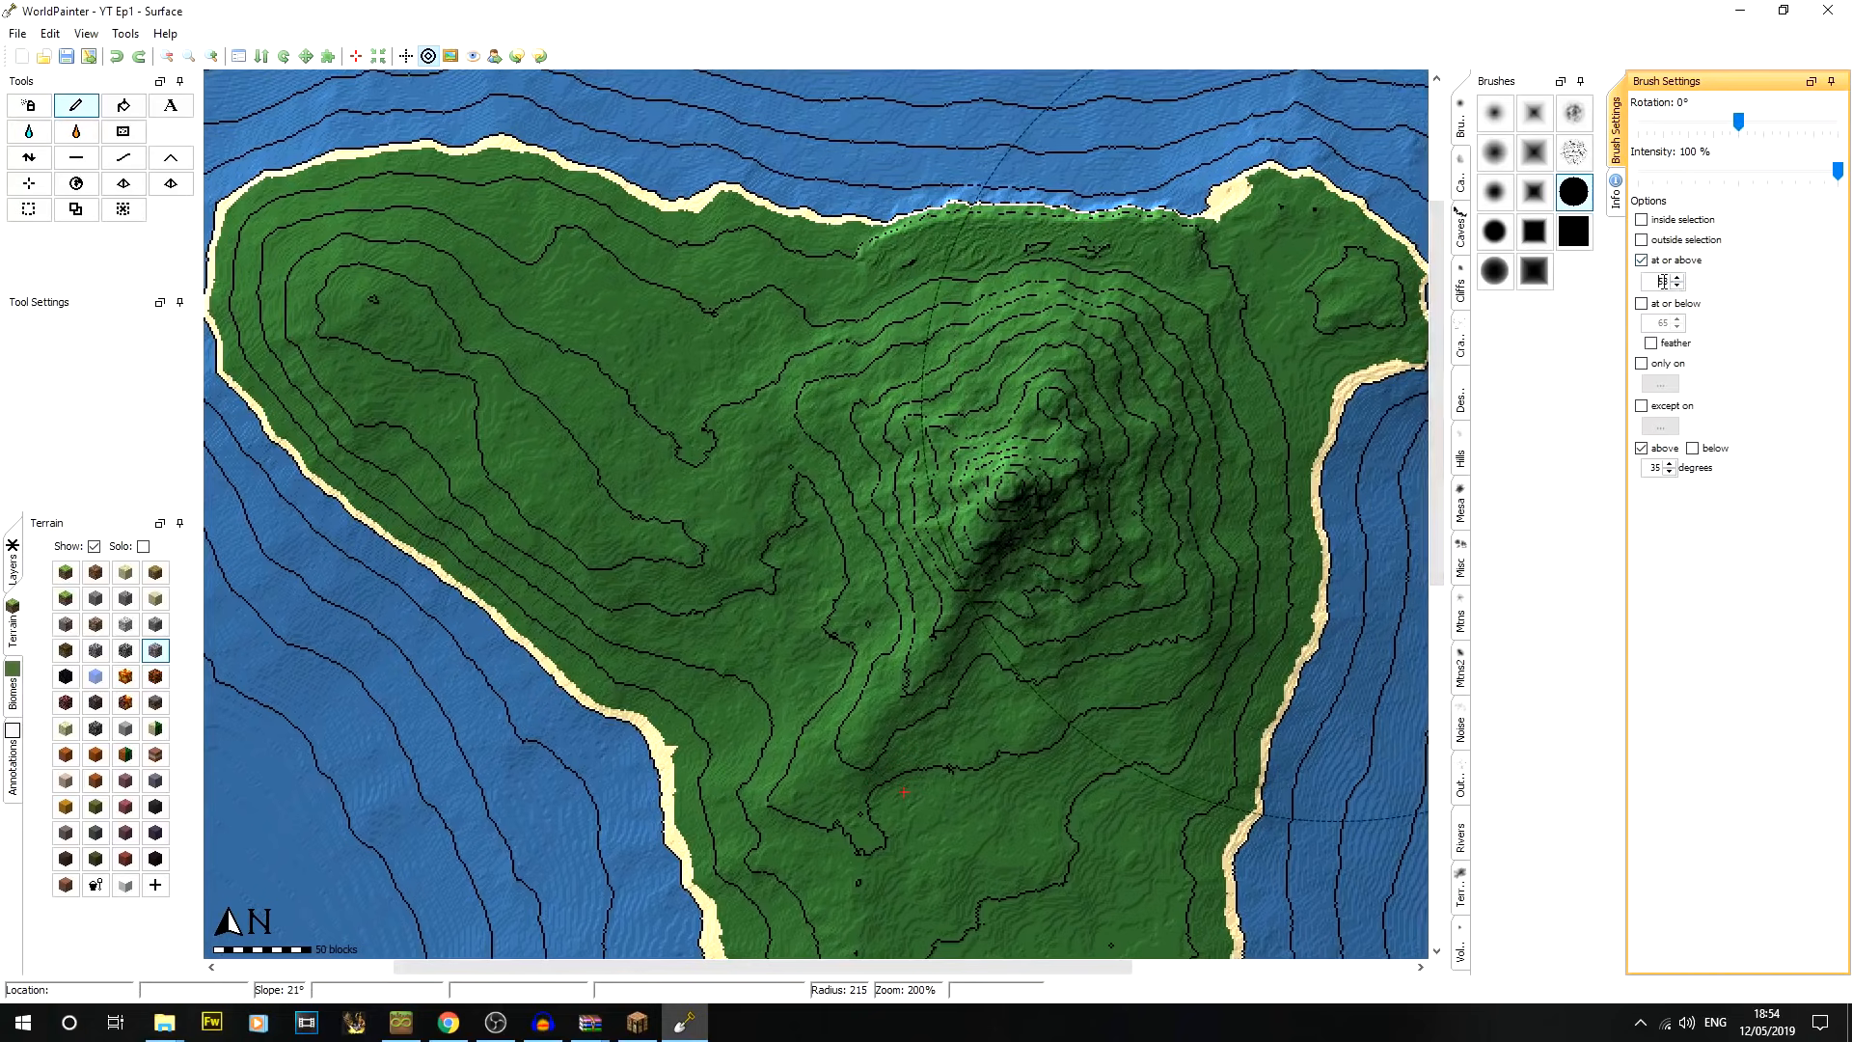
pyautogui.click(1147, 378)
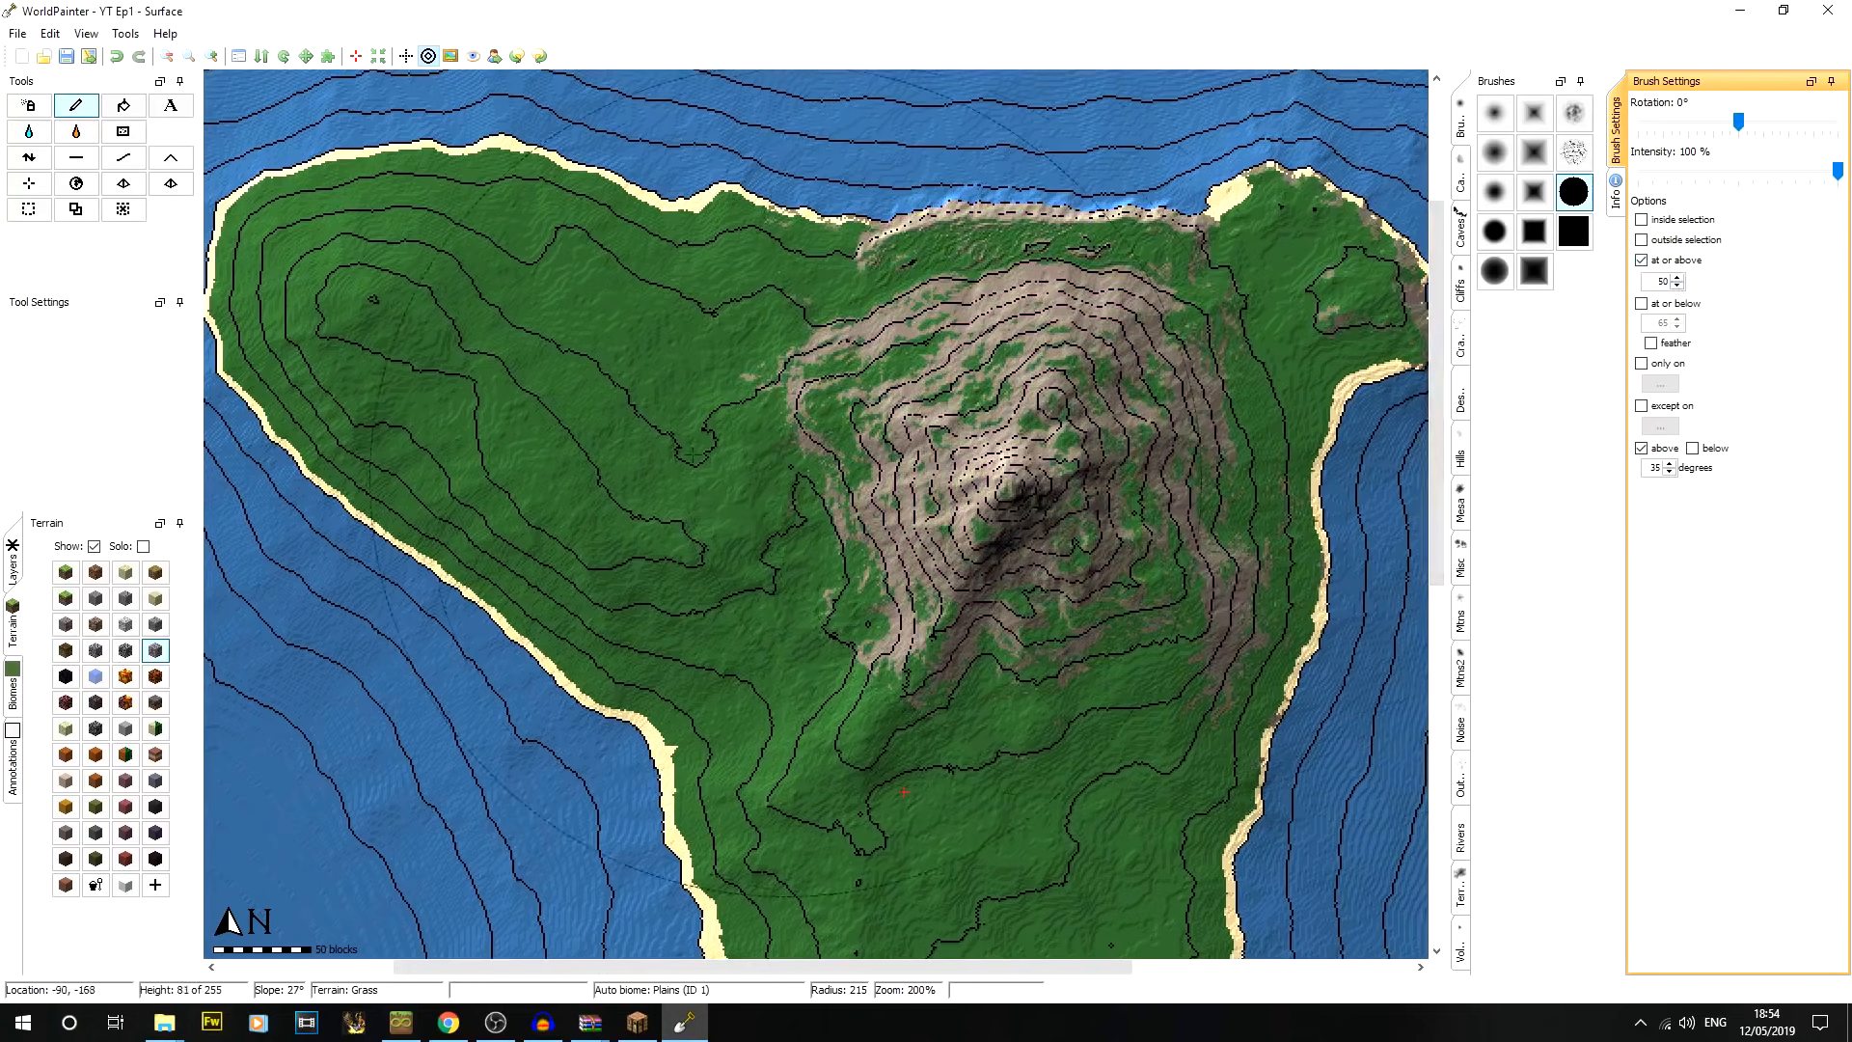
pyautogui.click(627, 438)
pyautogui.click(386, 371)
pyautogui.click(955, 718)
pyautogui.moveTo(961, 713); pyautogui.dragTo(950, 274, button='middle')
pyautogui.click(1050, 617)
pyautogui.moveTo(1014, 434); pyautogui.dragTo(994, 791, button='middle')
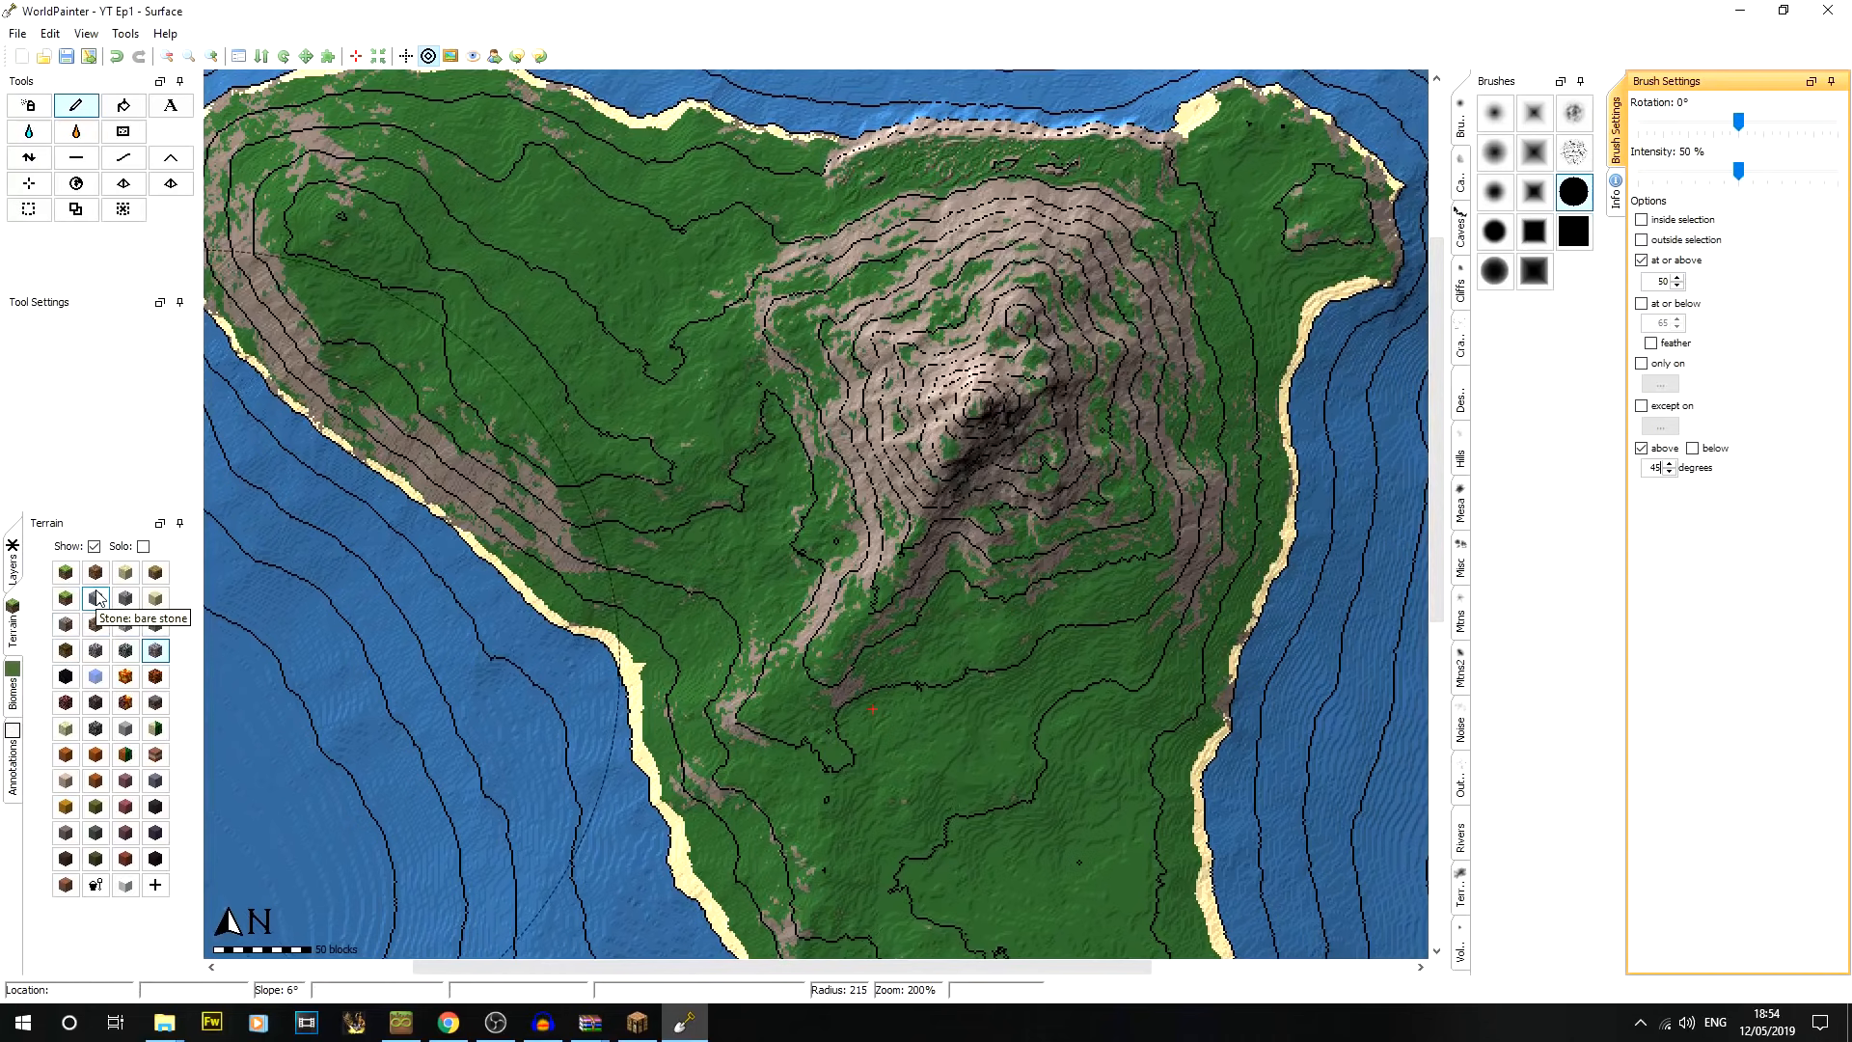
# Paint Rock over the mountain at 50% intensity, limited to slopes above 45 degrees
pyautogui.click(126, 599)
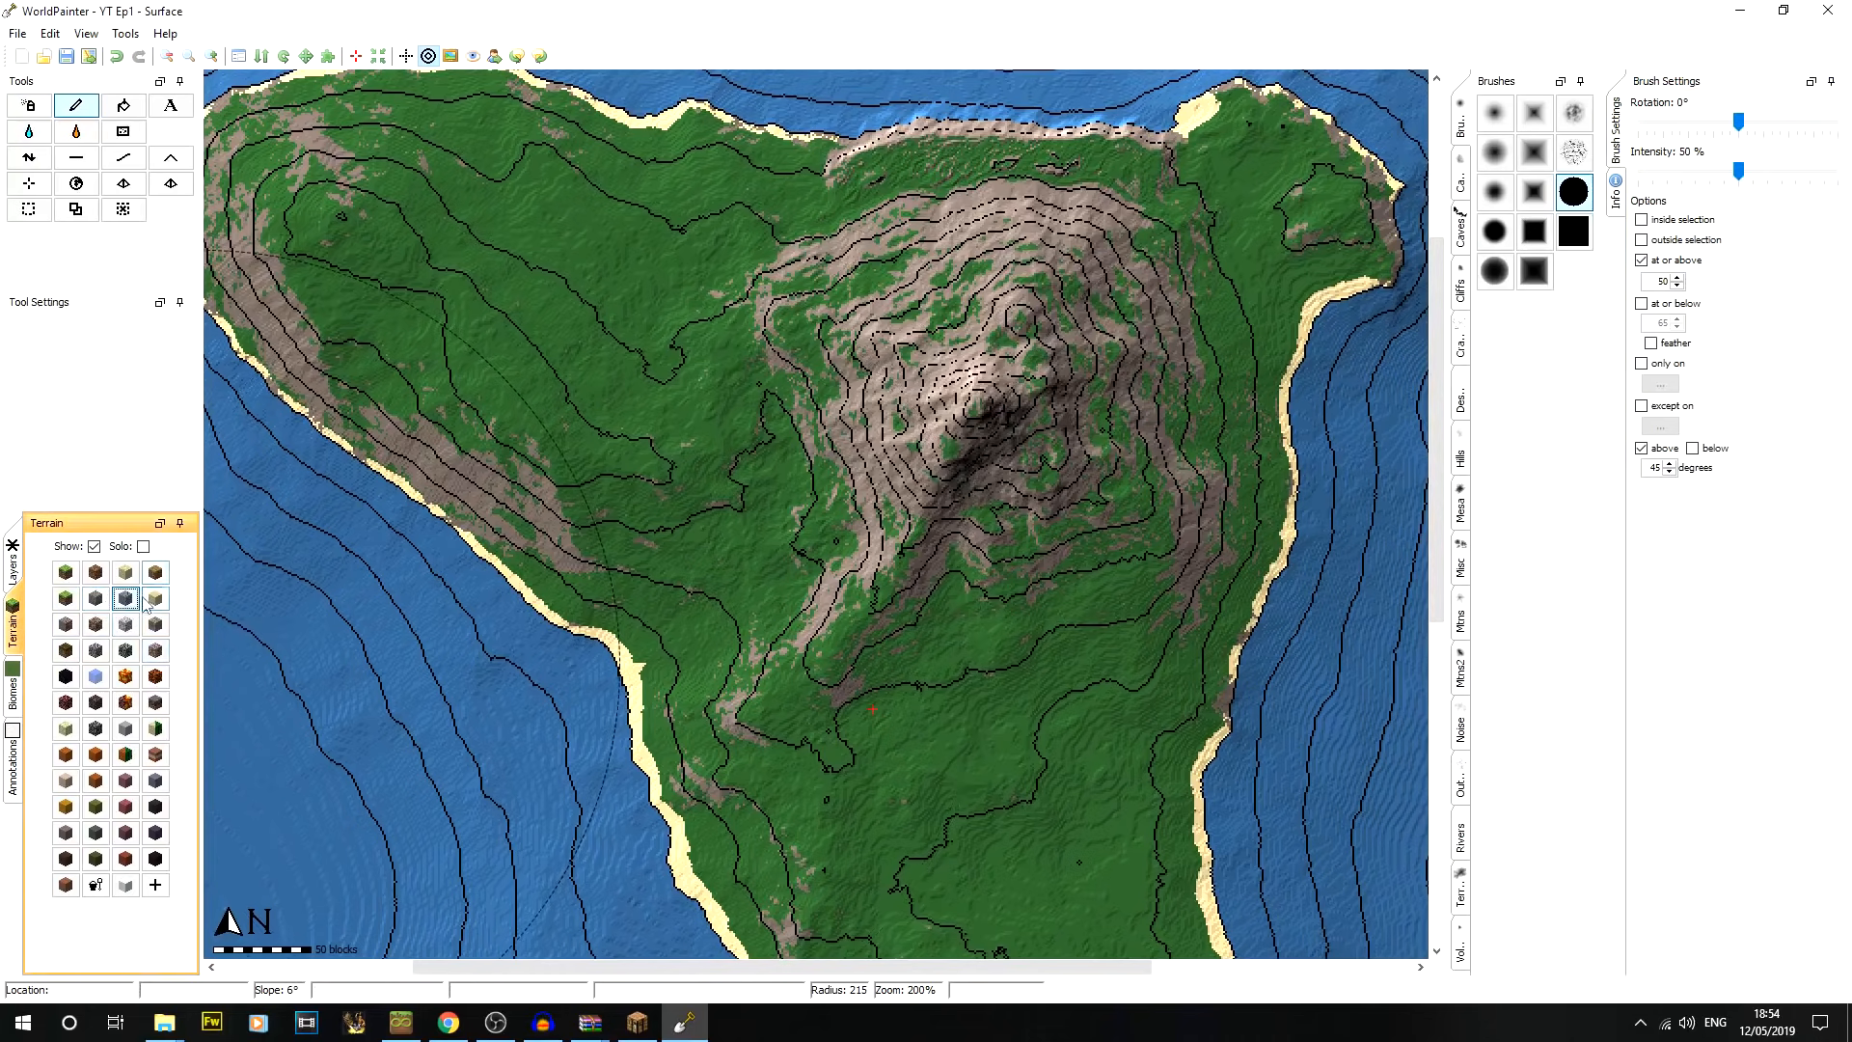
pyautogui.click(1040, 435)
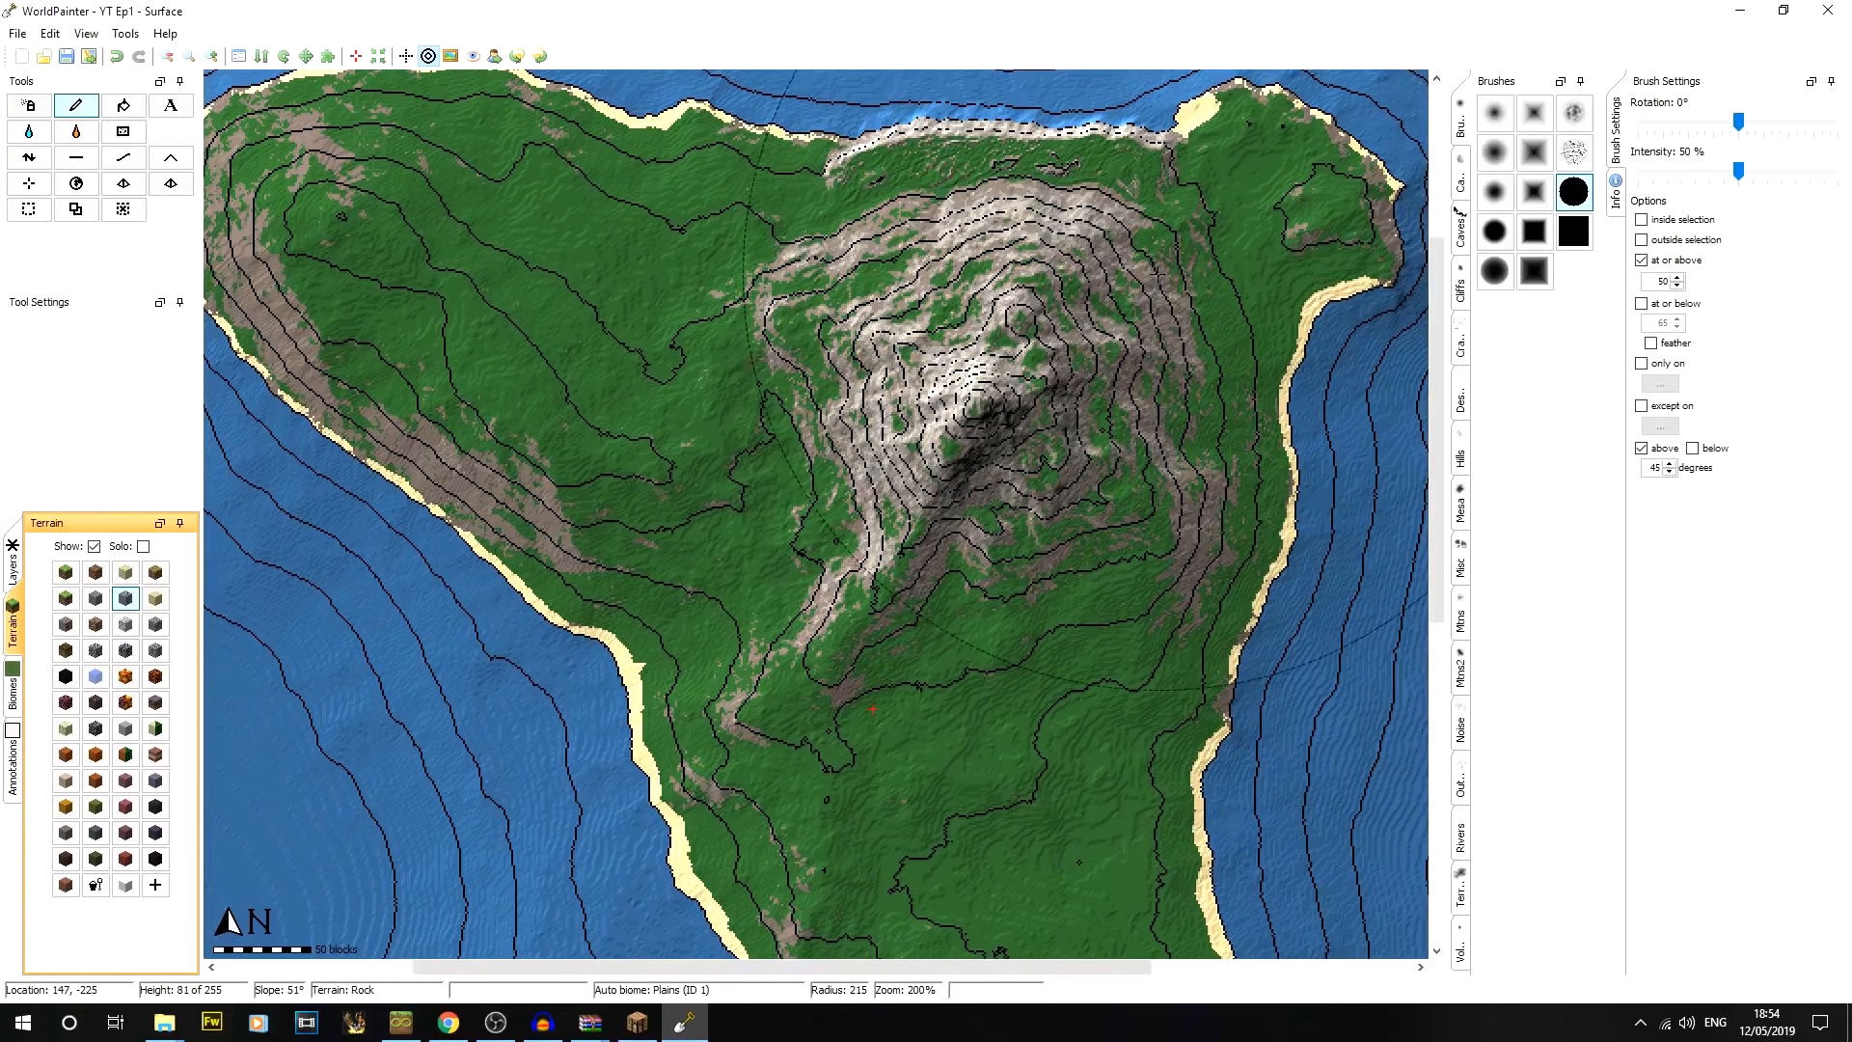
pyautogui.moveTo(880, 844); pyautogui.dragTo(769, 475, button='middle')
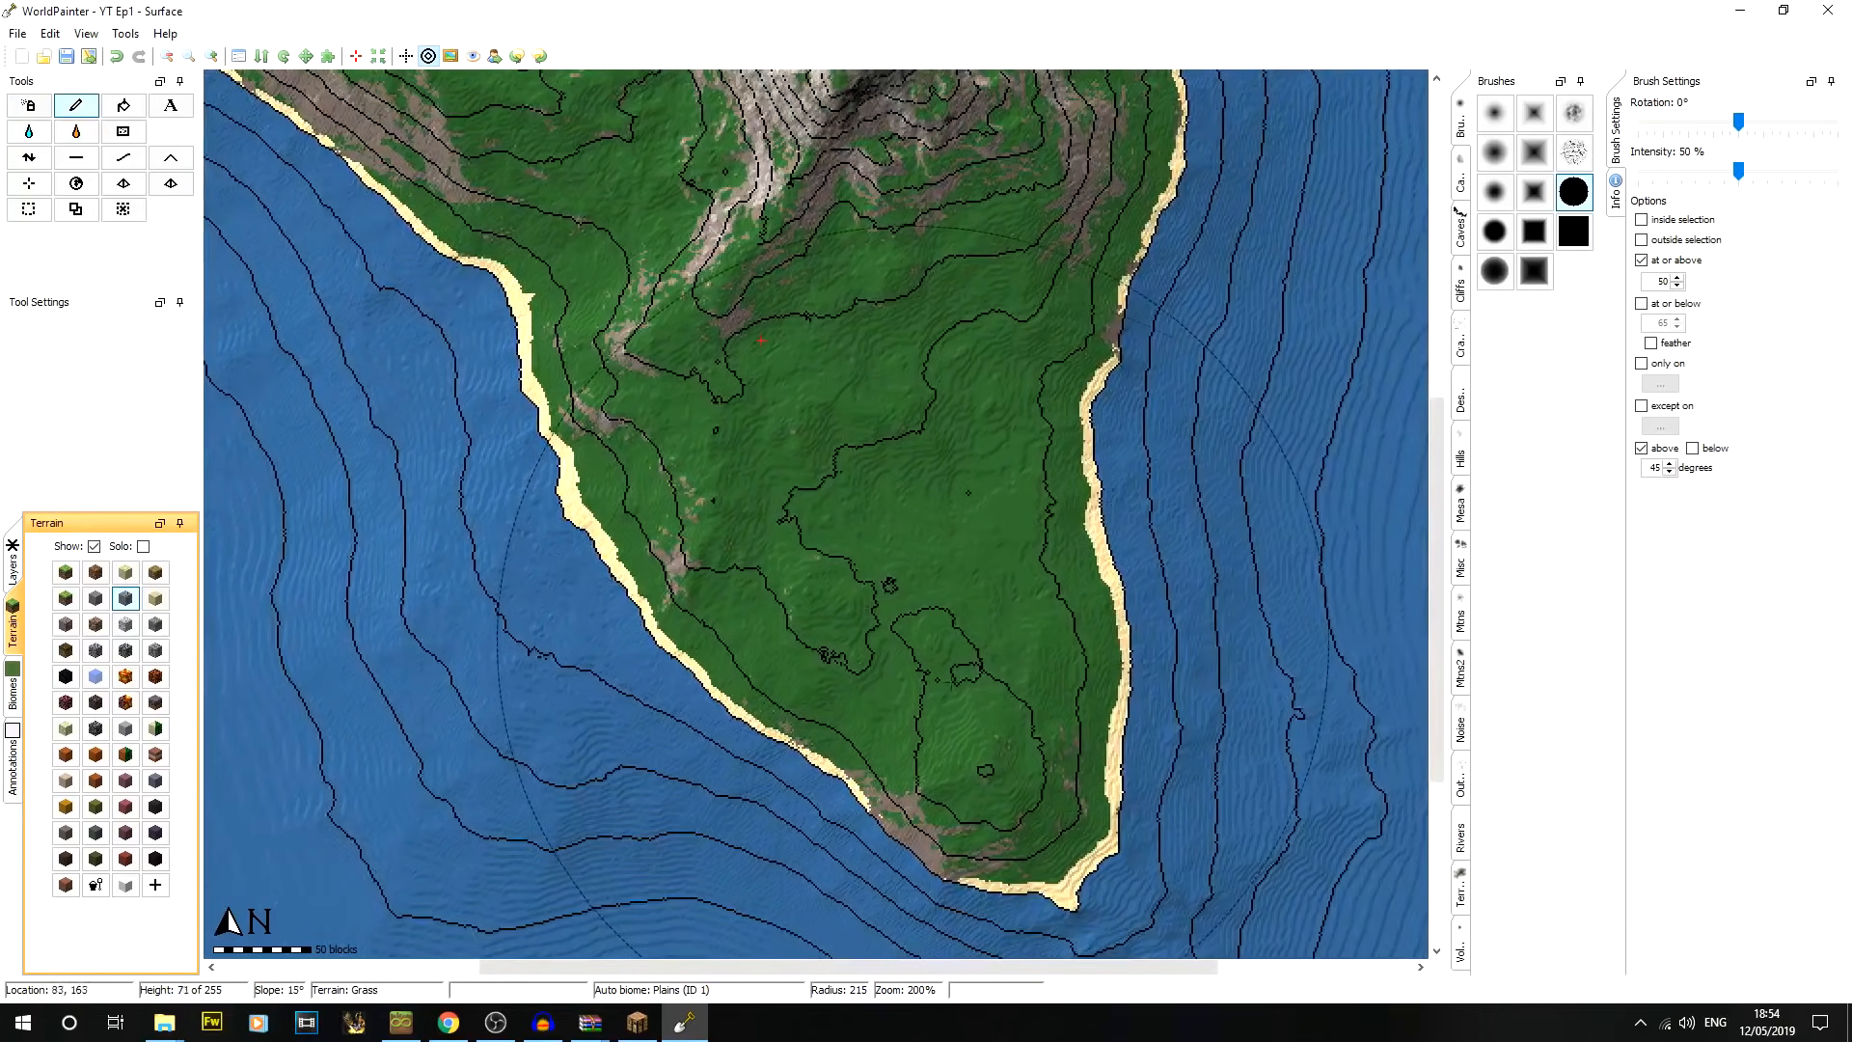
pyautogui.moveTo(863, 340); pyautogui.dragTo(994, 602, button='middle')
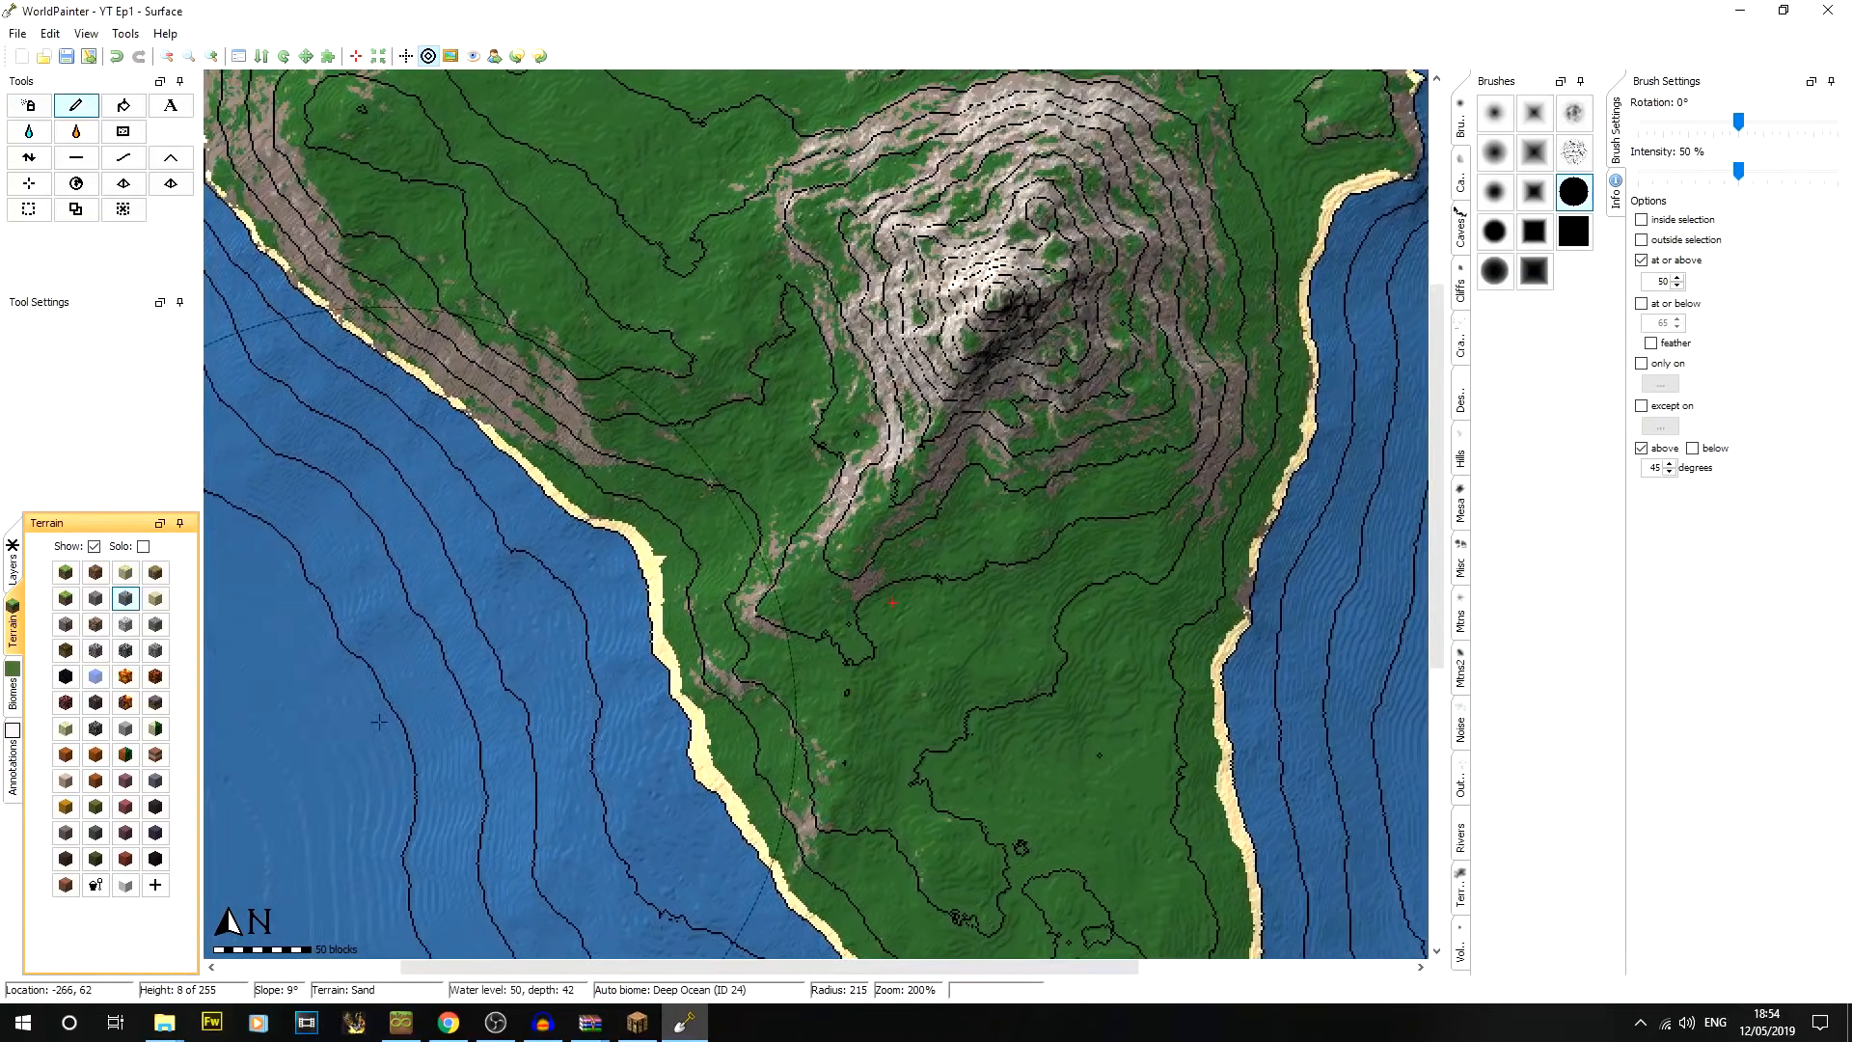
# Switch to spray painting the Frost layer with a soft round brush, limited to slopes below 35 degrees
pyautogui.click(14, 577)
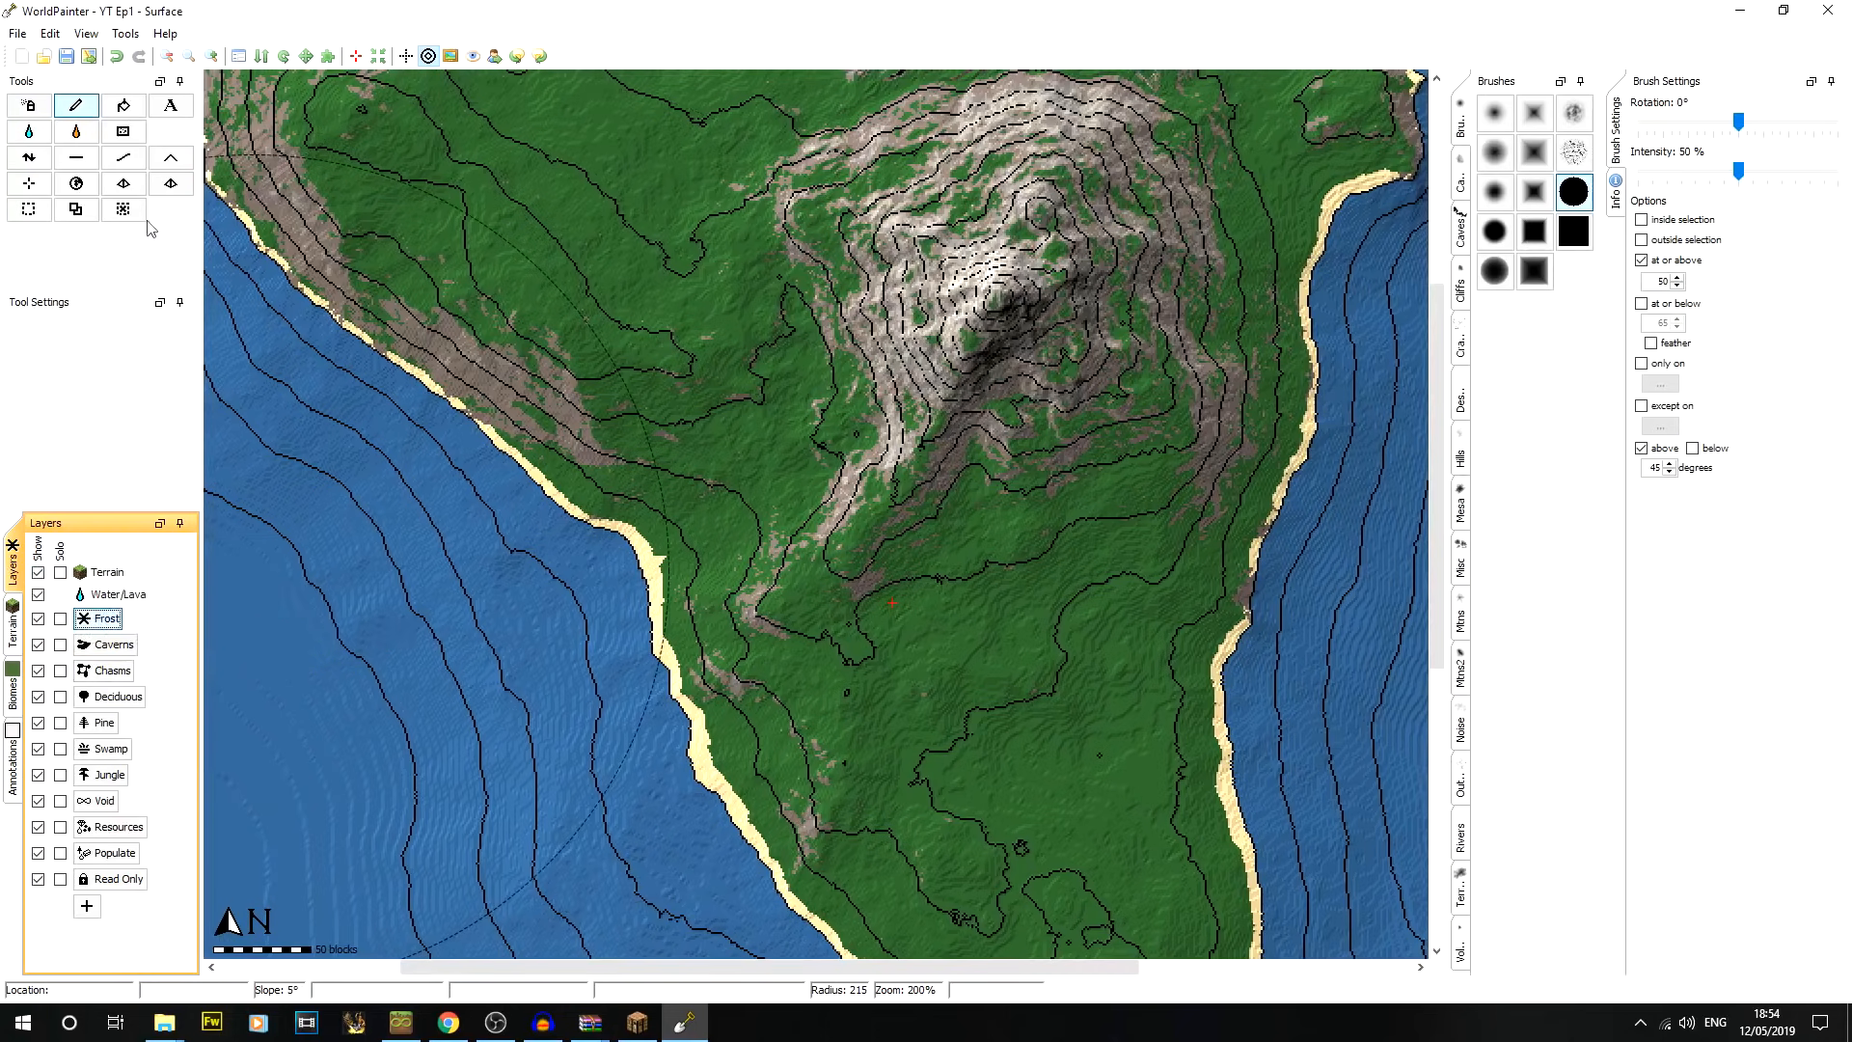
pyautogui.click(31, 108)
pyautogui.moveTo(929, 384); pyautogui.dragTo(861, 524, button='middle')
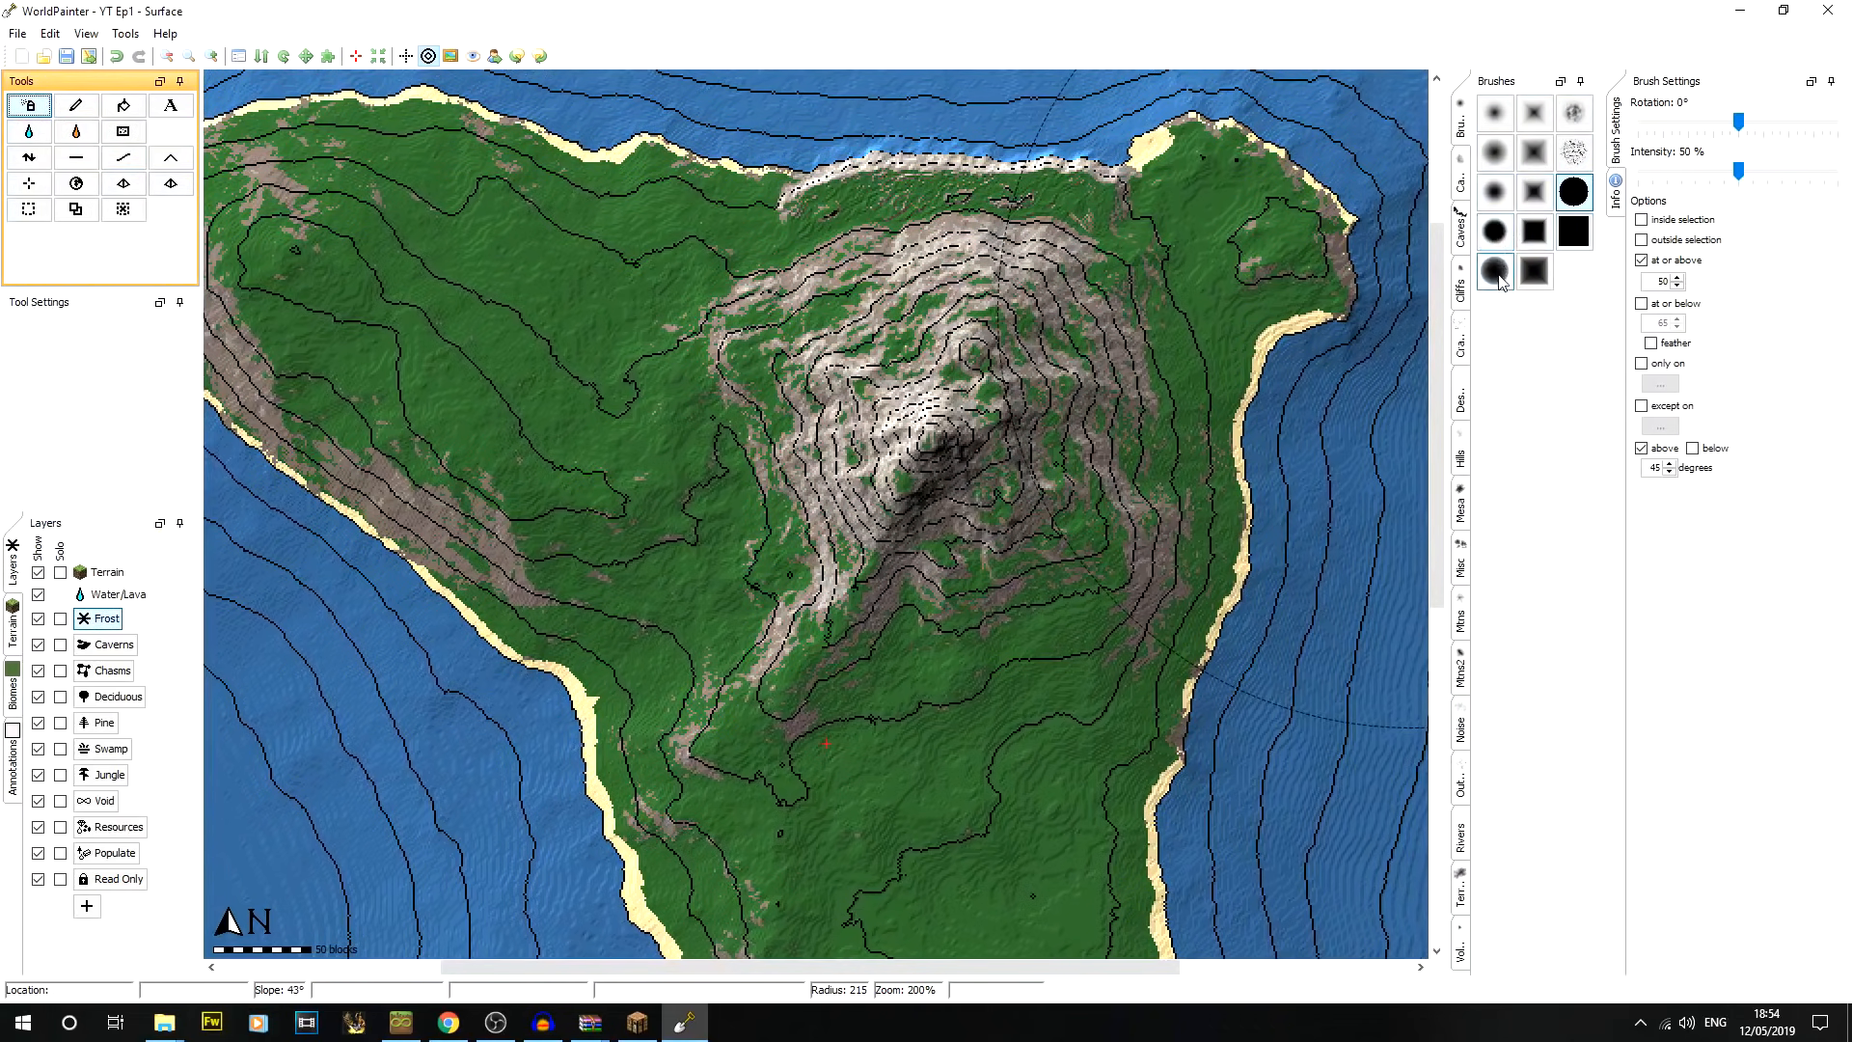
pyautogui.click(1494, 151)
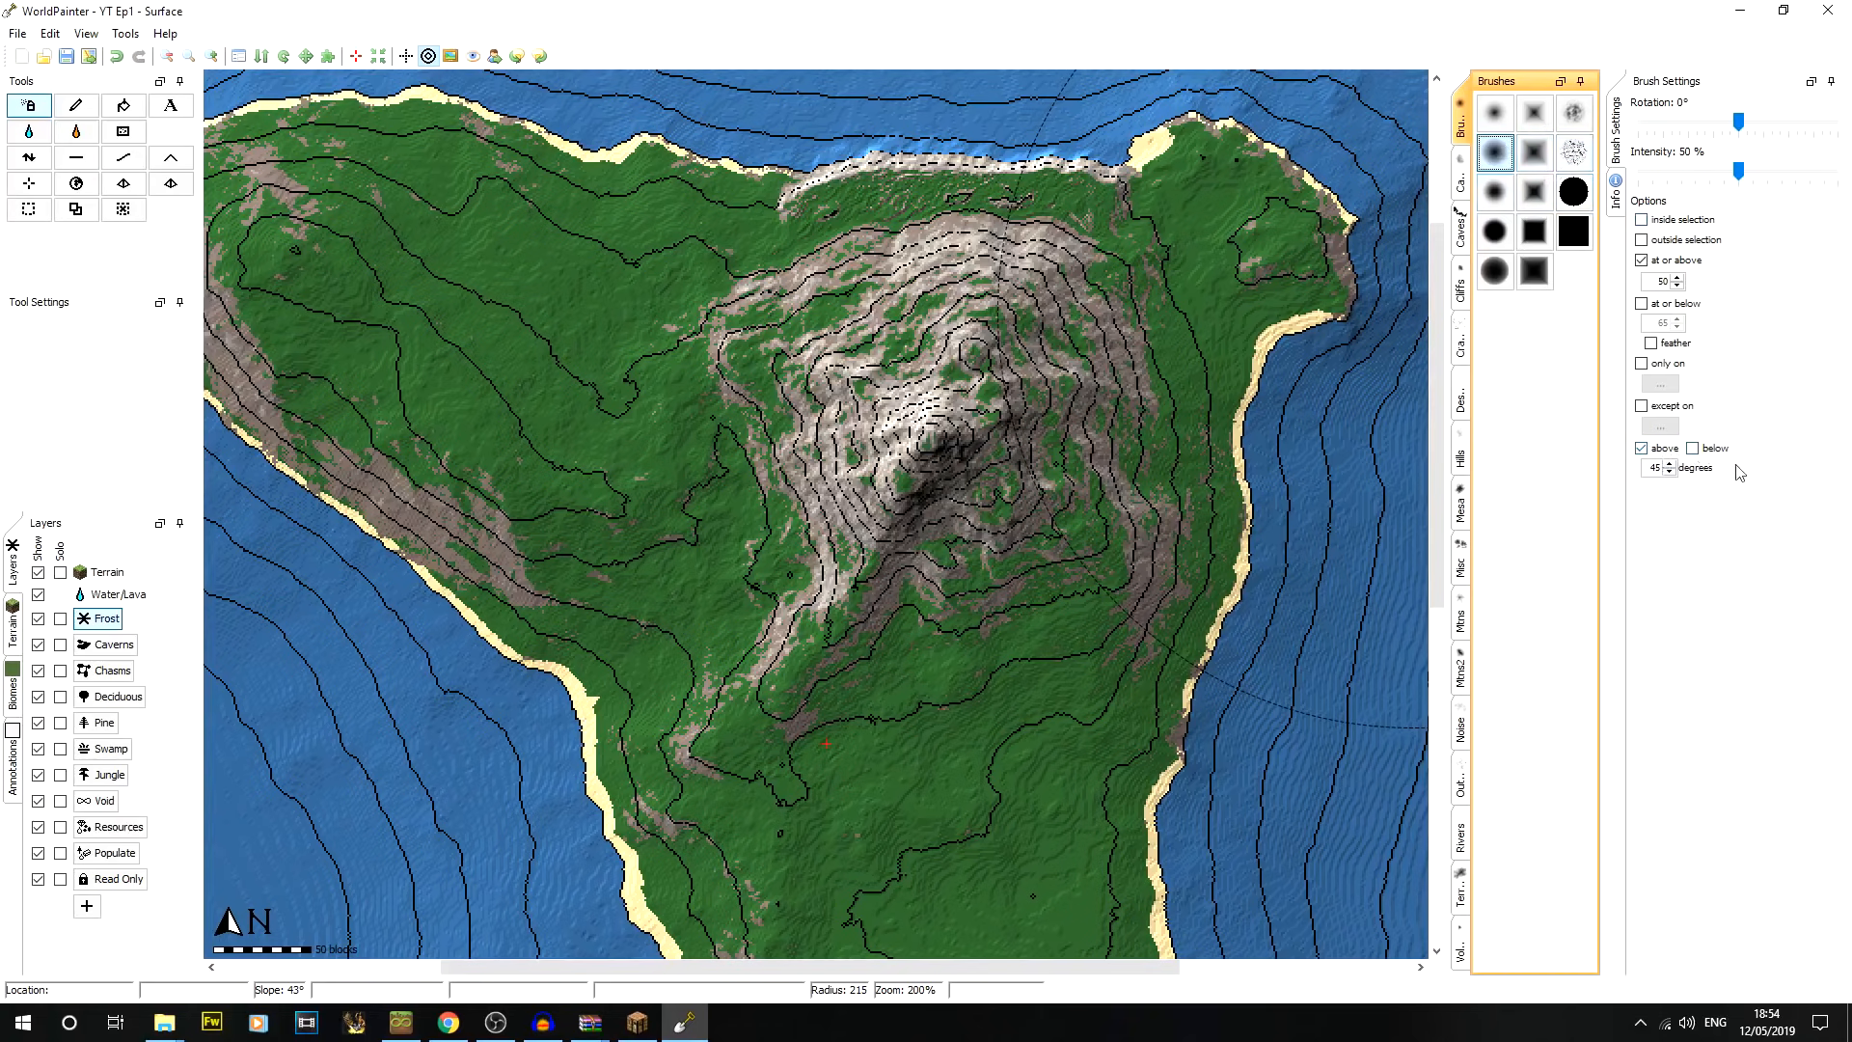
pyautogui.click(1692, 448)
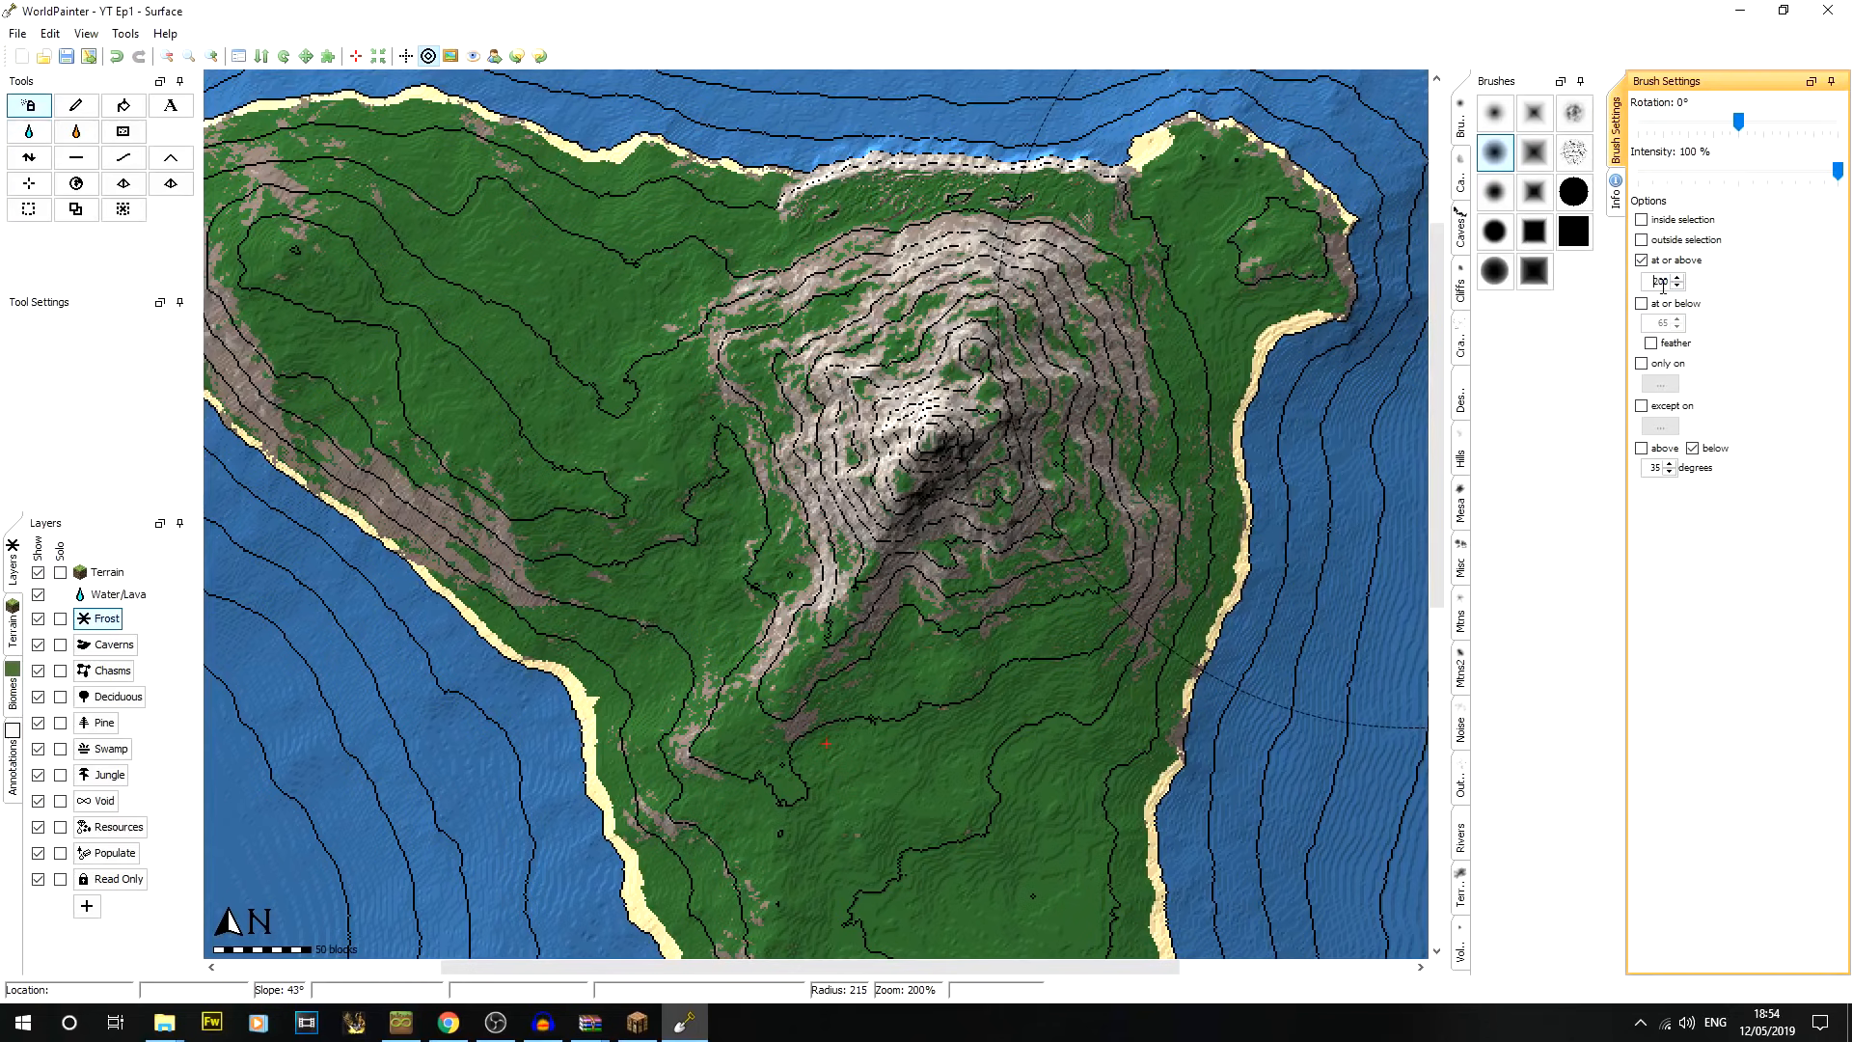
# Choose a harder-edged round brush for the Frost layer, with 100% intensity and heights limited to at or above 150
pyautogui.click(1840, 171)
pyautogui.moveTo(1727, 181); pyautogui.dragTo(1709, 179)
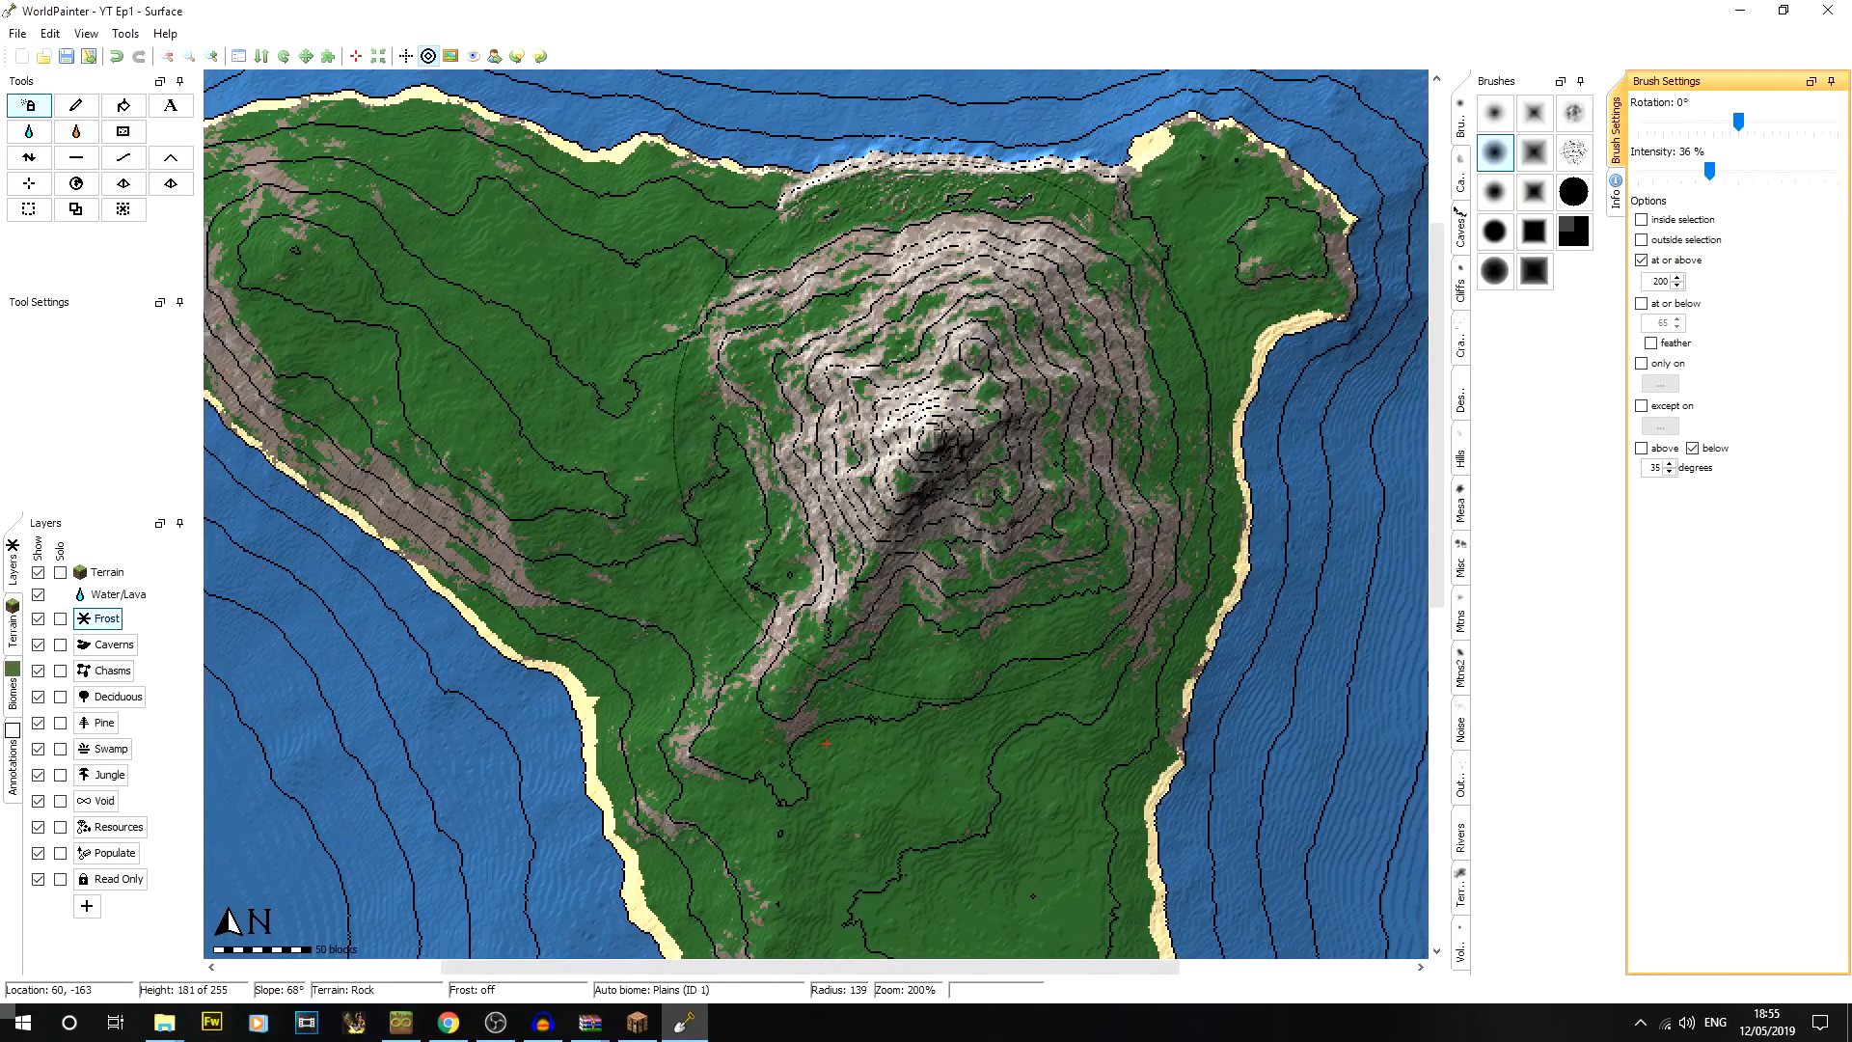
pyautogui.click(105, 619)
pyautogui.click(1494, 232)
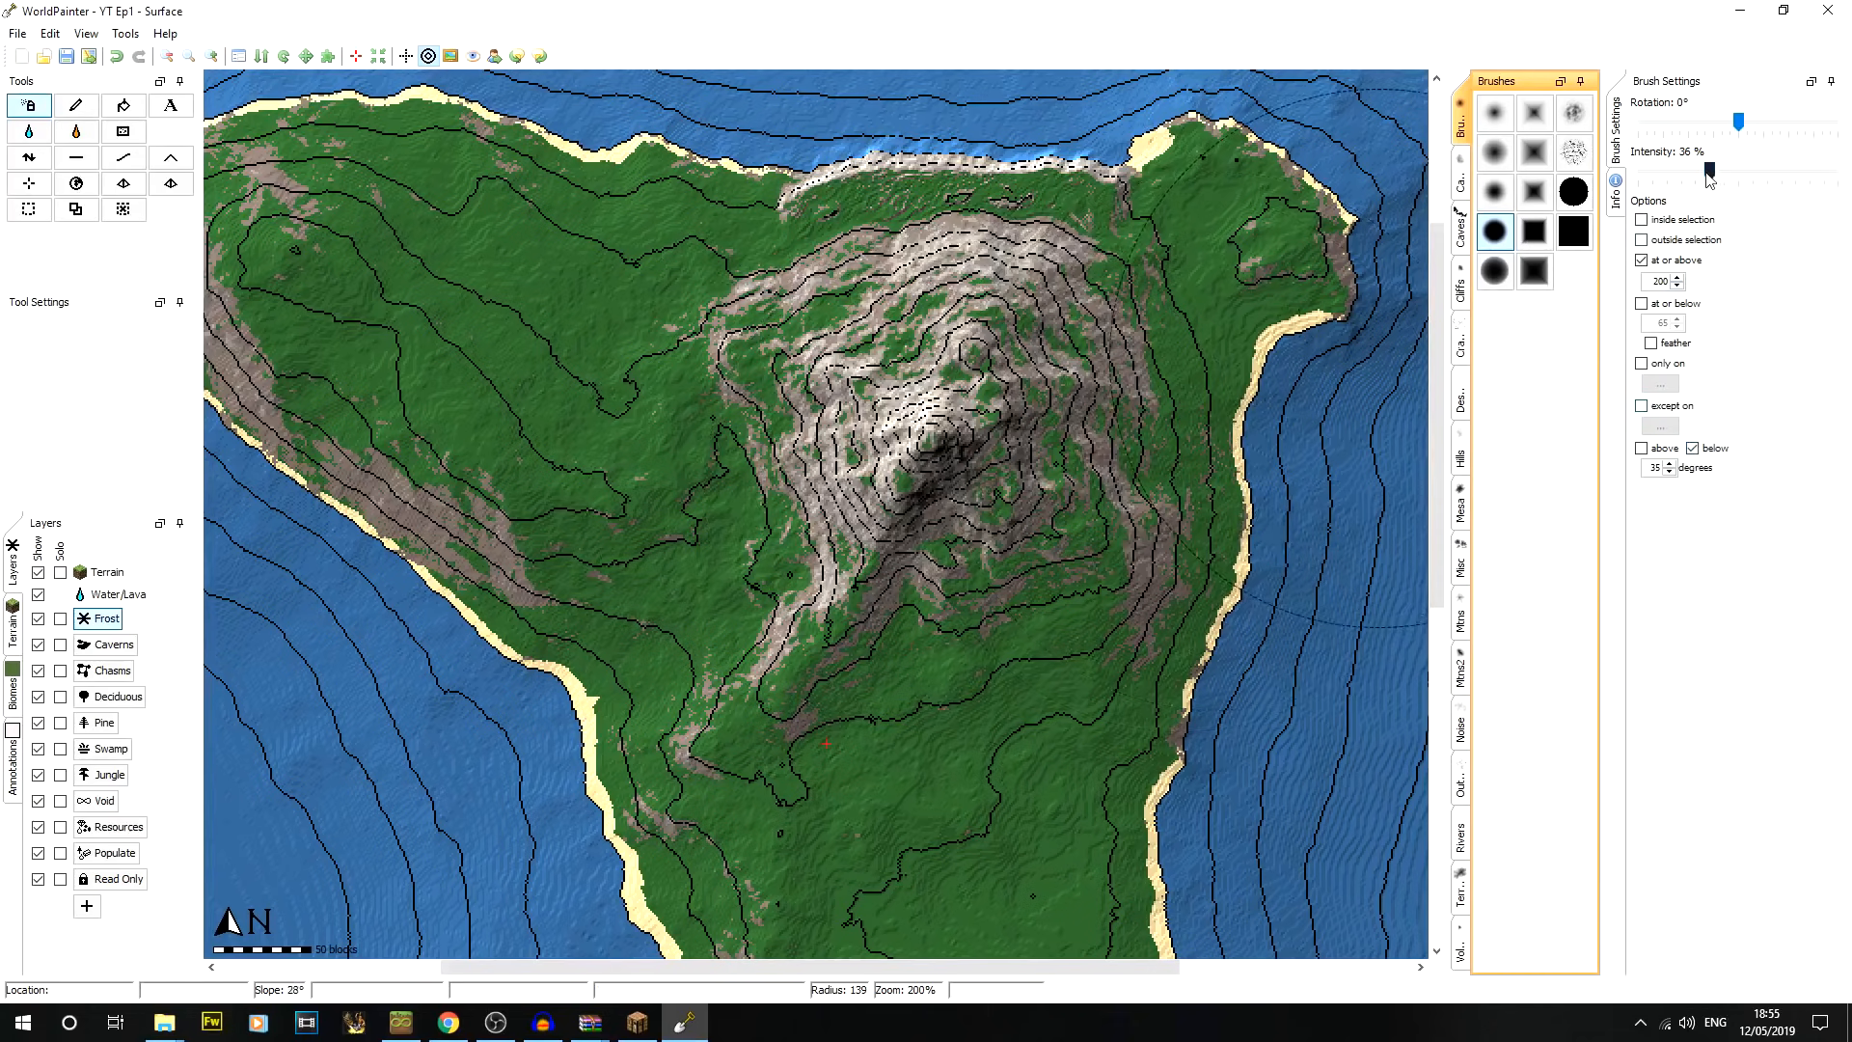
pyautogui.moveTo(1710, 173); pyautogui.dragTo(1837, 173)
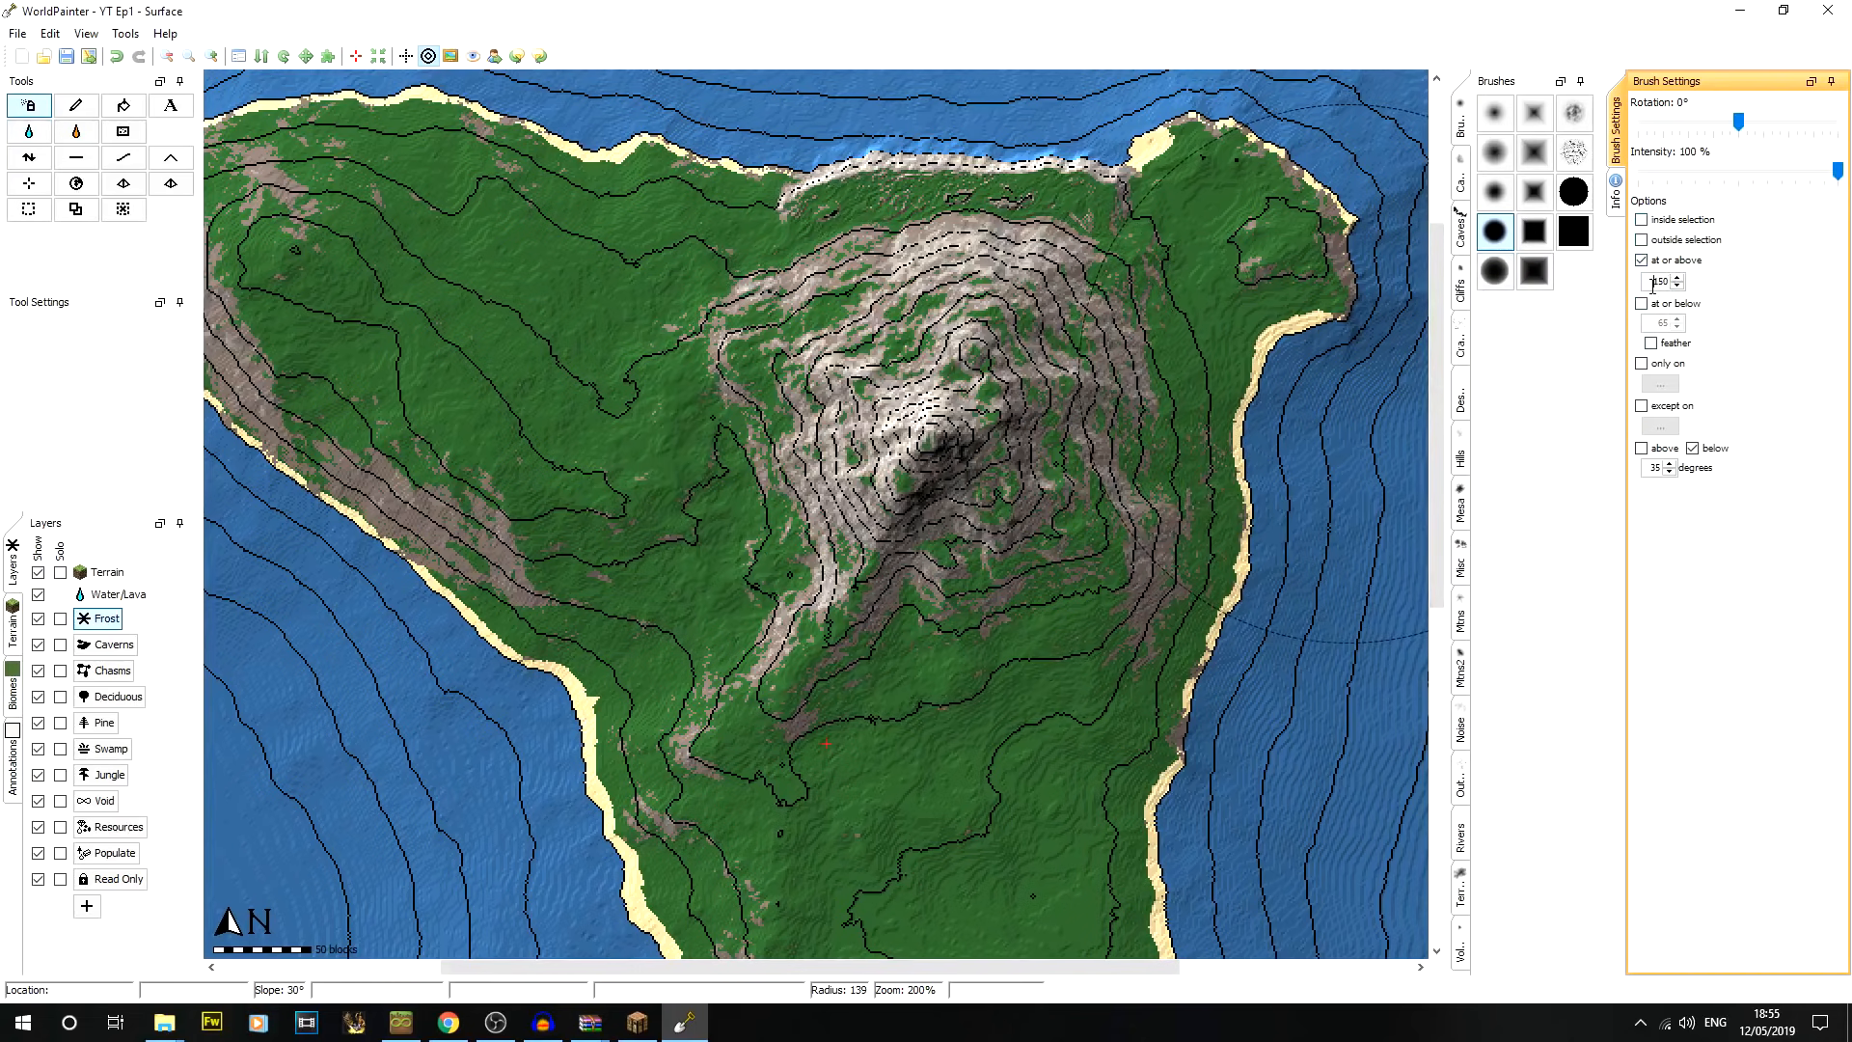
# Try frosting the mountain summit at or above height 150, first at 100% and again at 22% intensity
pyautogui.scroll(-1, 947, 436)
pyautogui.click(947, 436)
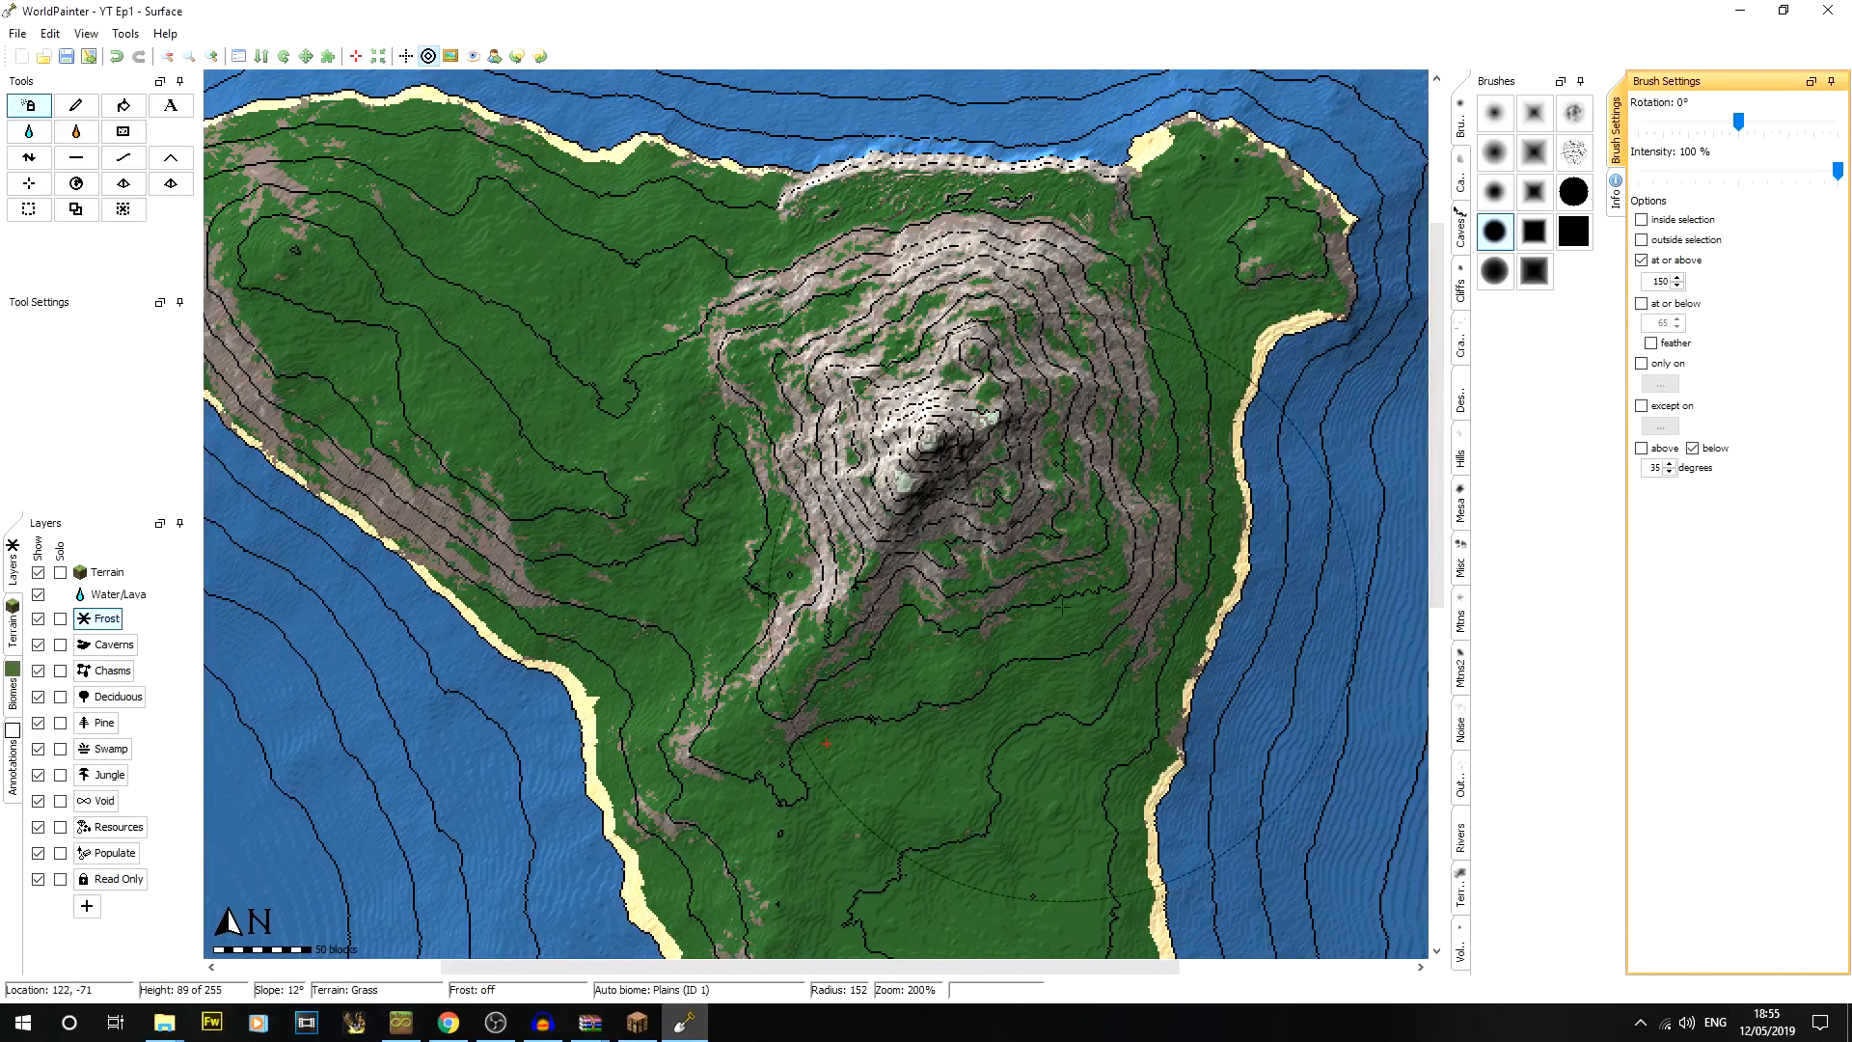
pyautogui.click(218, 56)
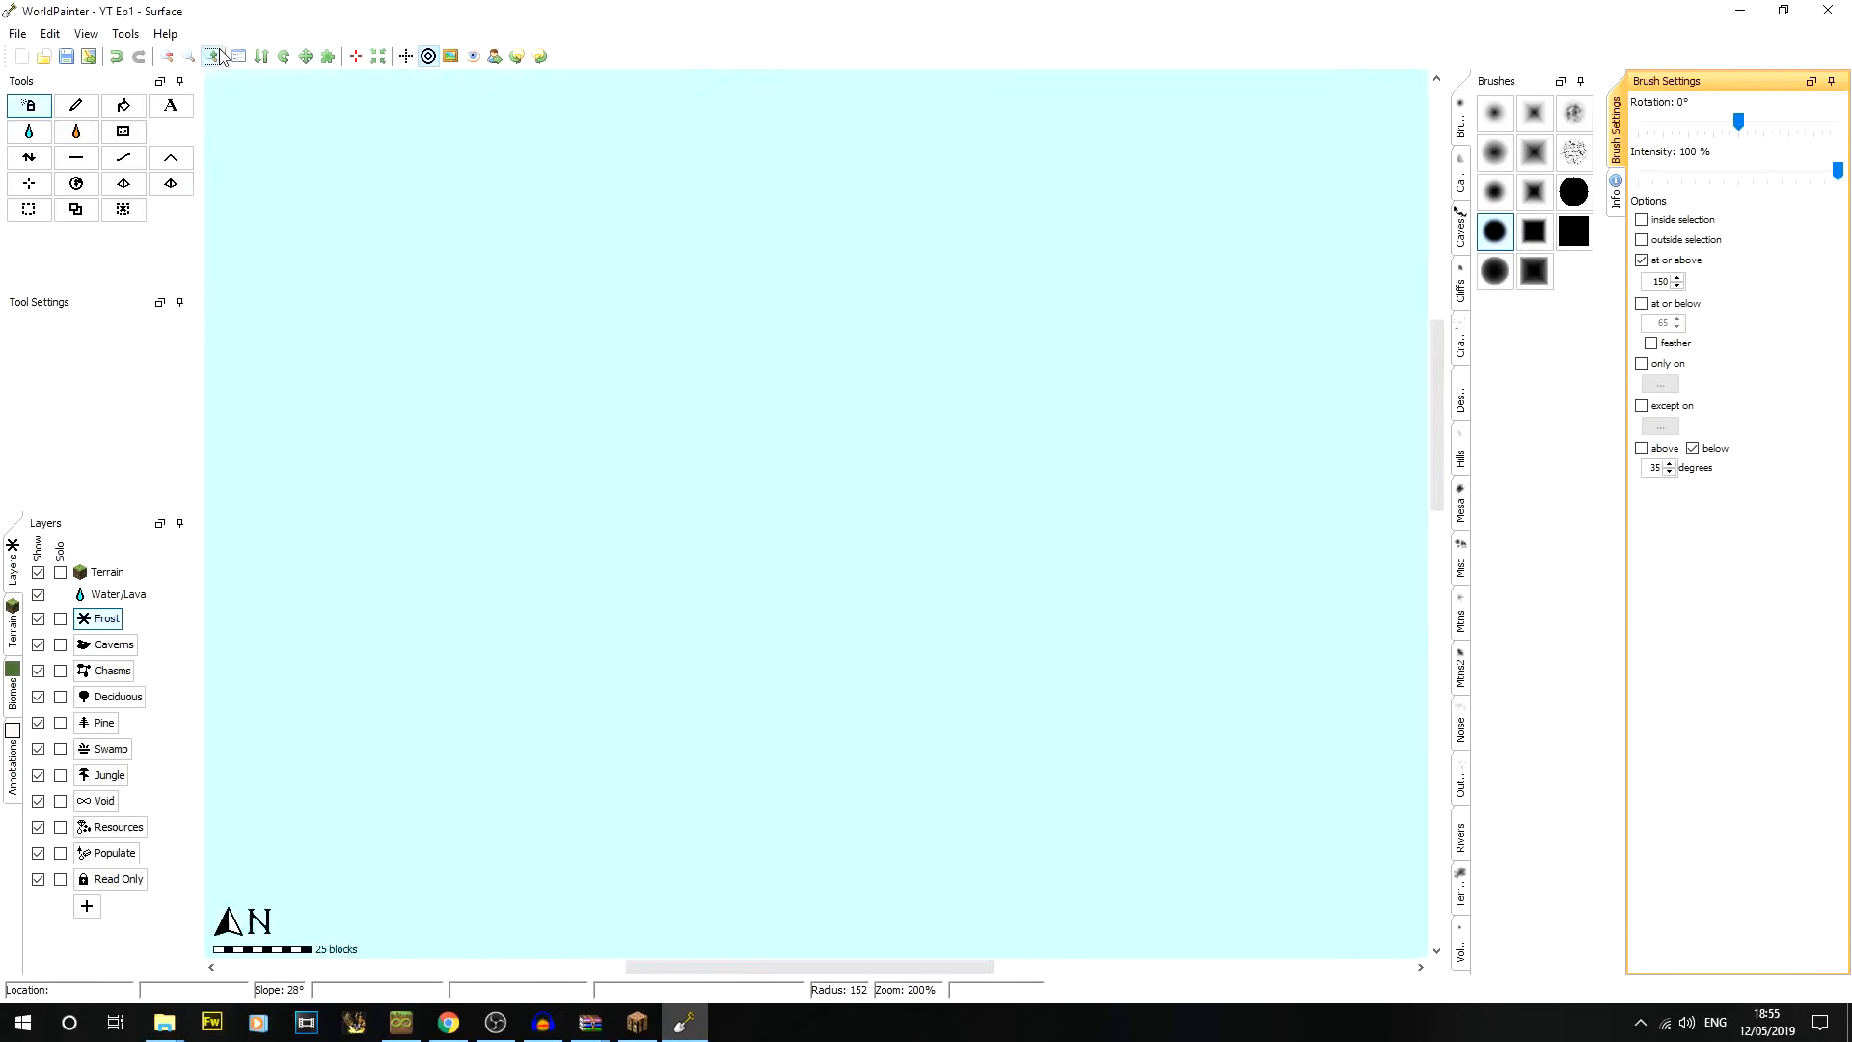
pyautogui.click(115, 56)
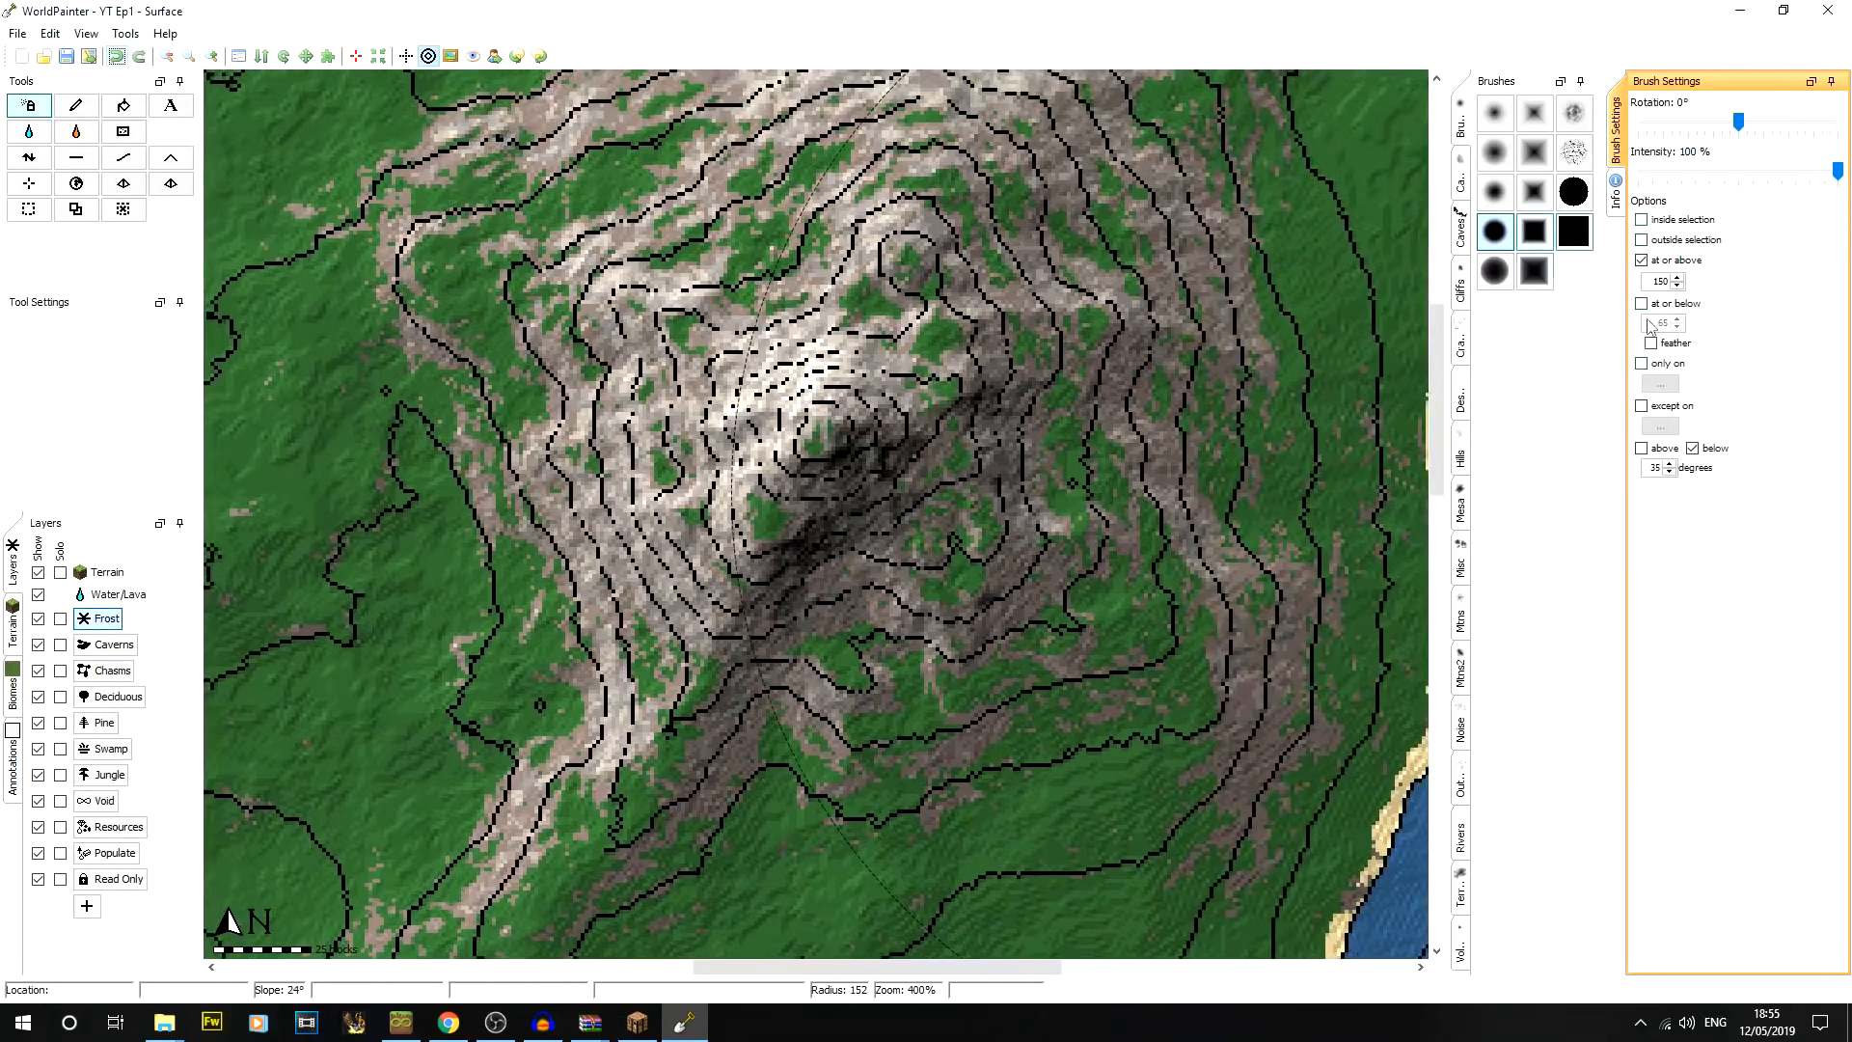
pyautogui.moveTo(1837, 172); pyautogui.dragTo(1682, 172)
pyautogui.click(1087, 617)
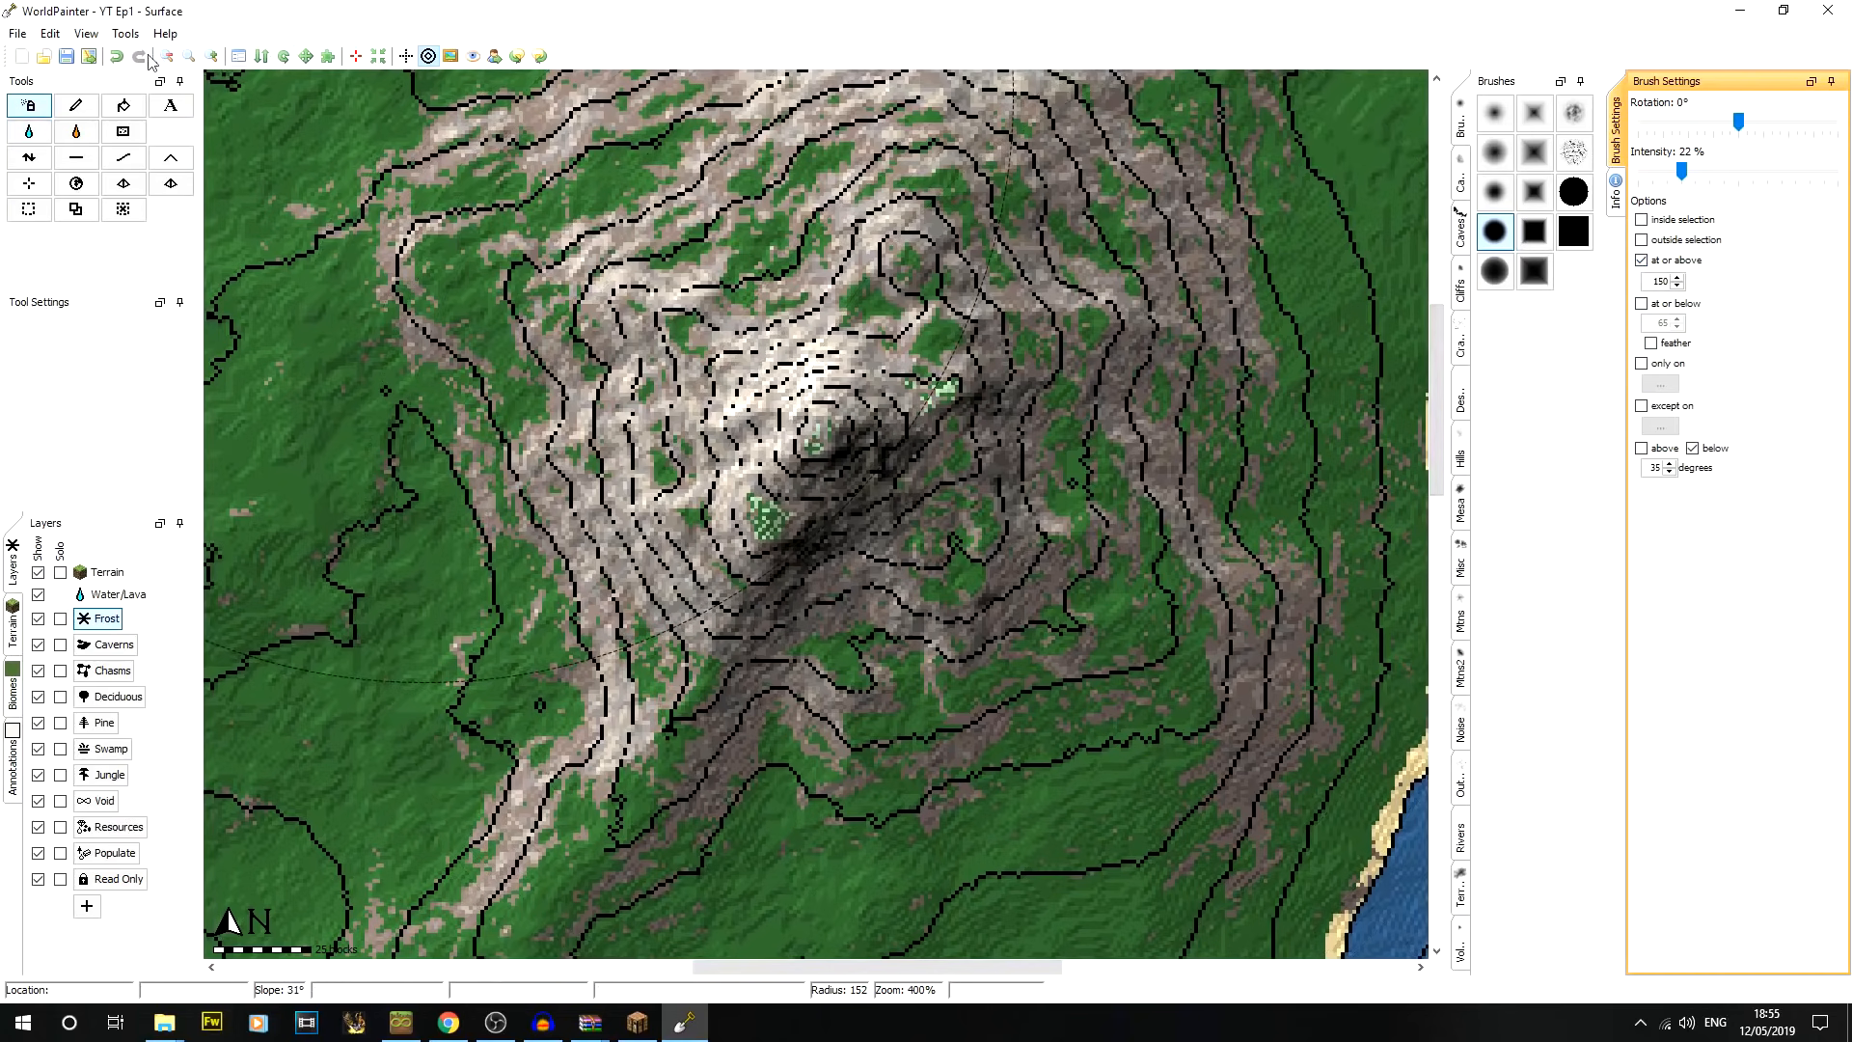
pyautogui.click(117, 58)
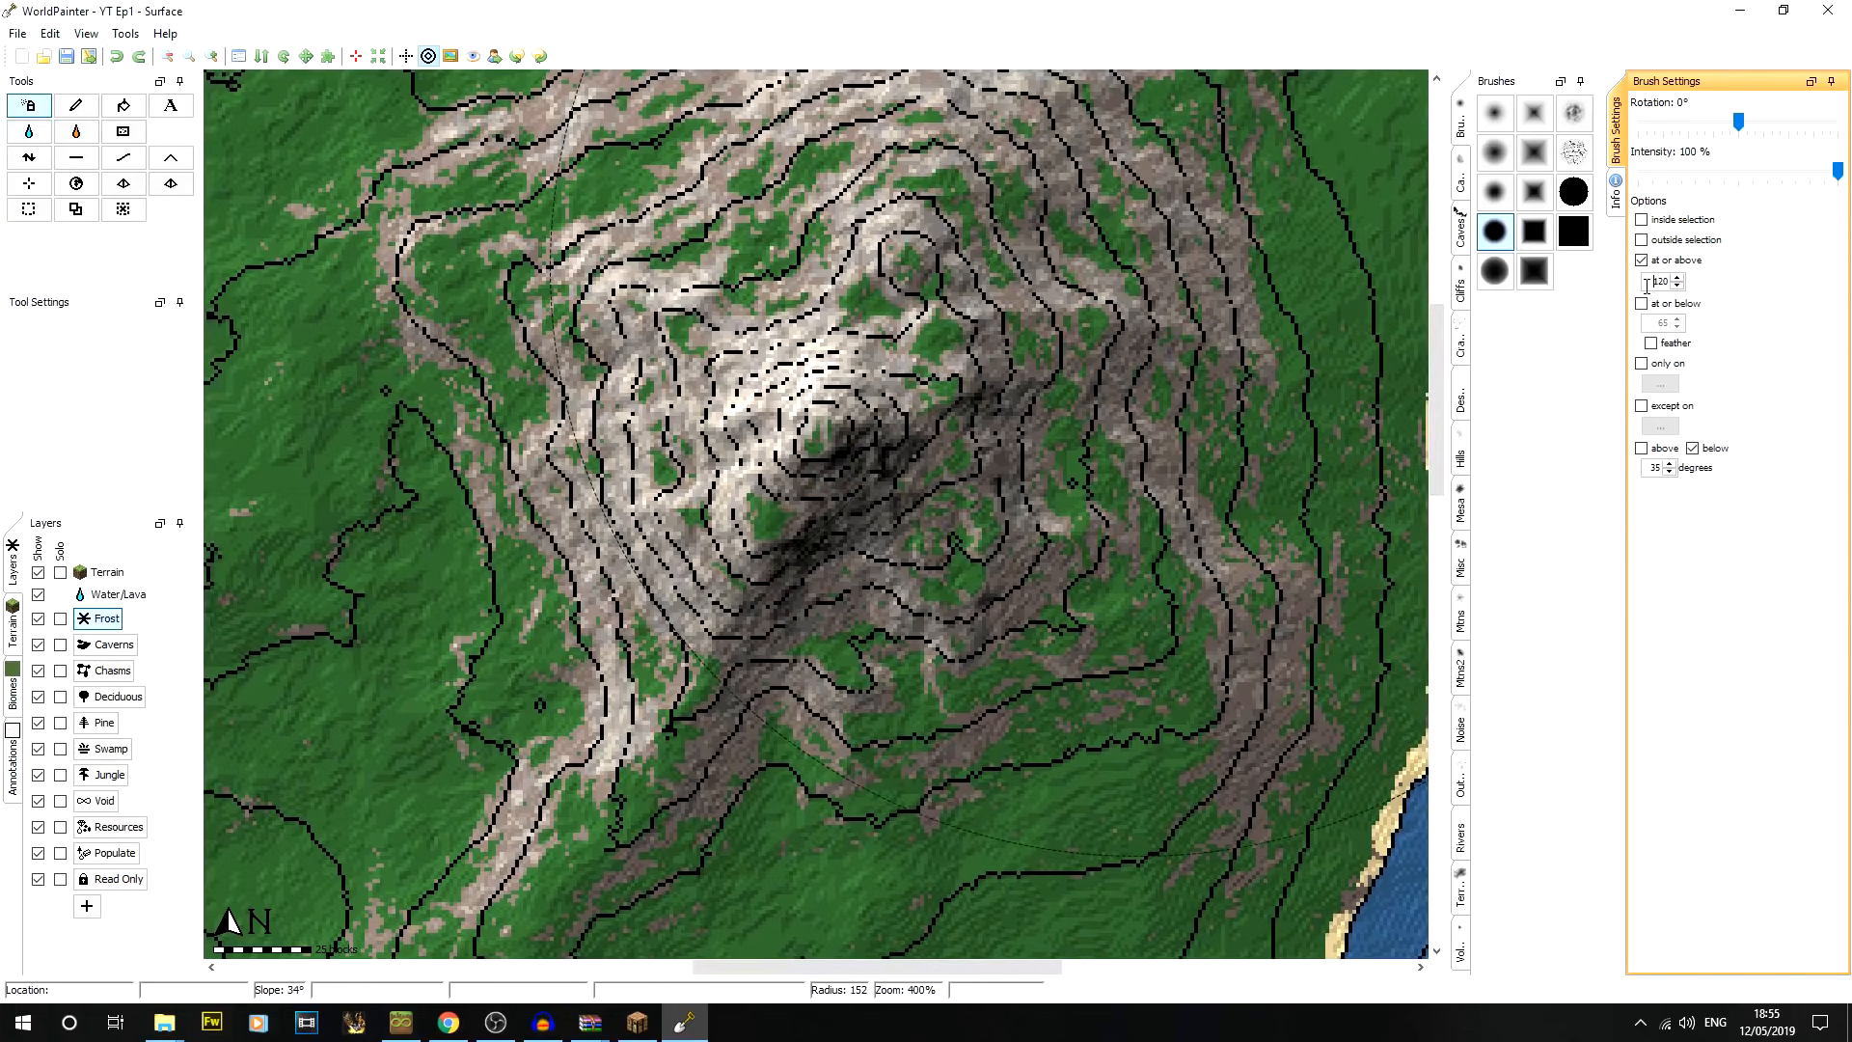
# Spray sparse Frost on the mountain at or above height 120, and solid Frost at 100% intensity at or above height 150
pyautogui.moveTo(1840, 179); pyautogui.dragTo(1684, 166)
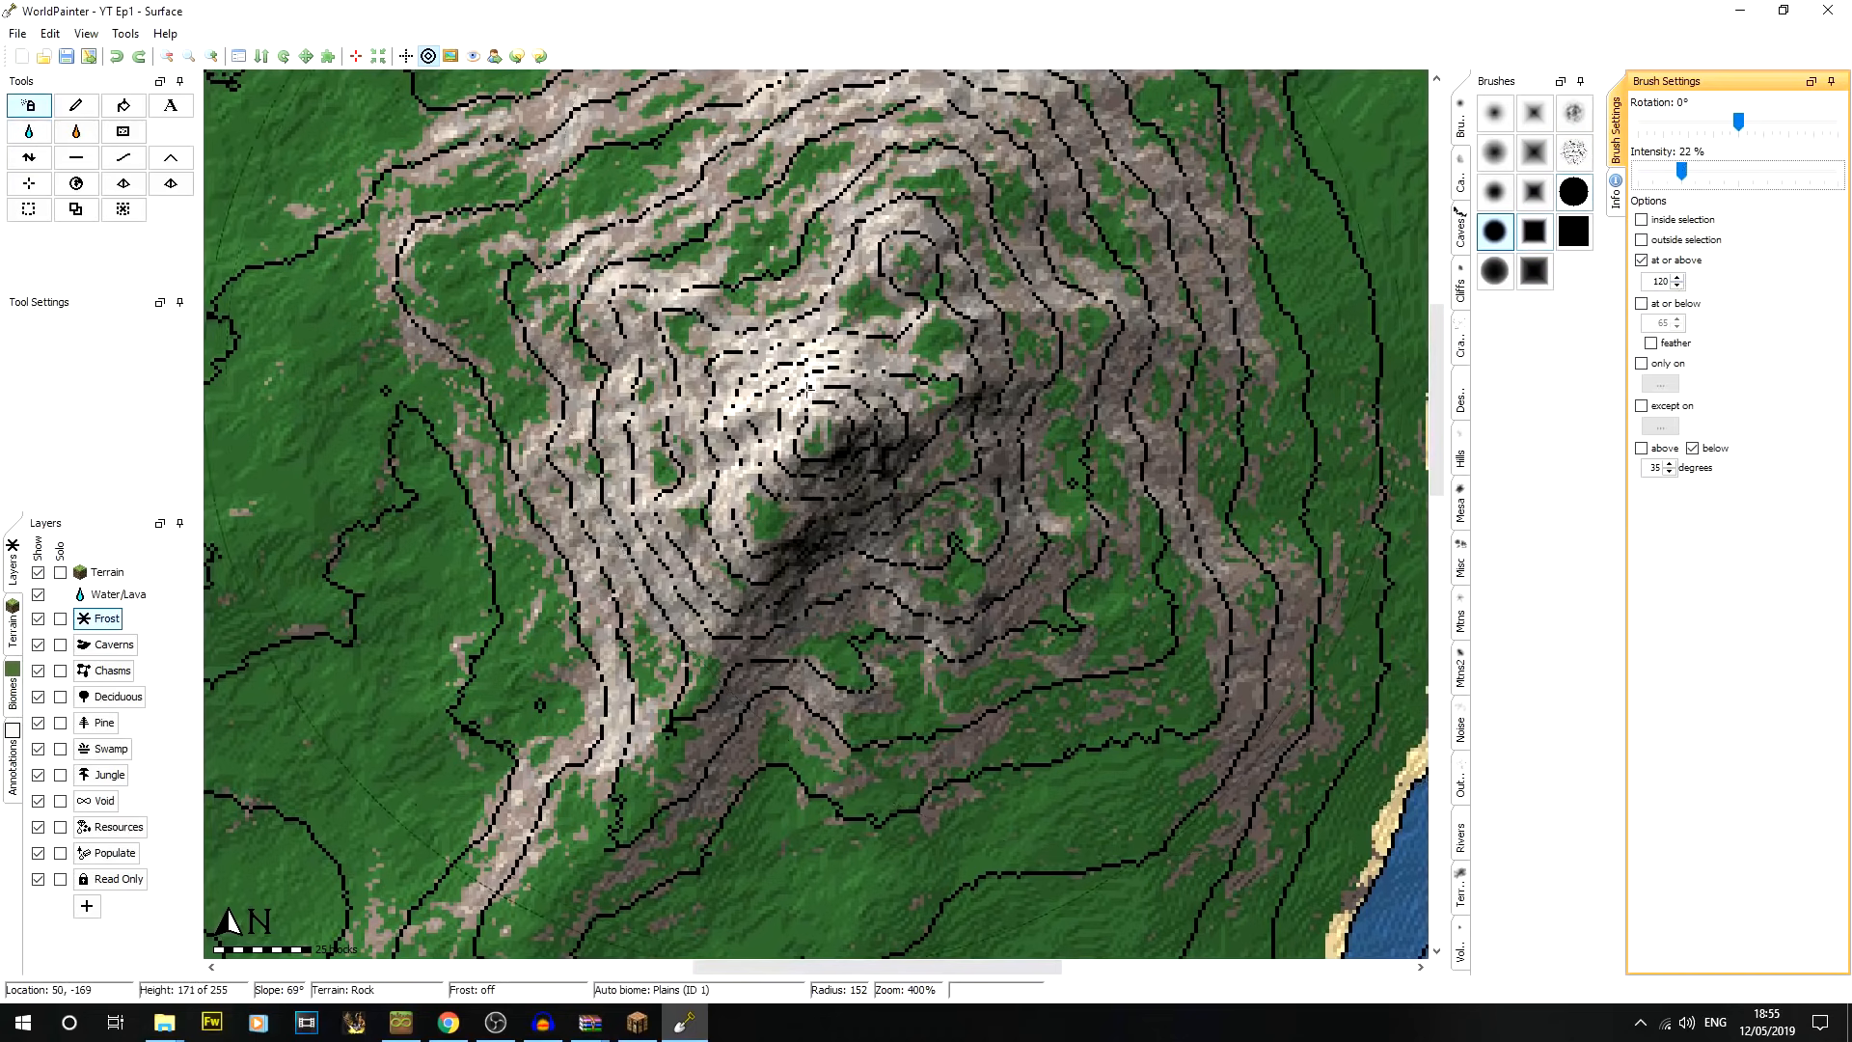
pyautogui.click(791, 391)
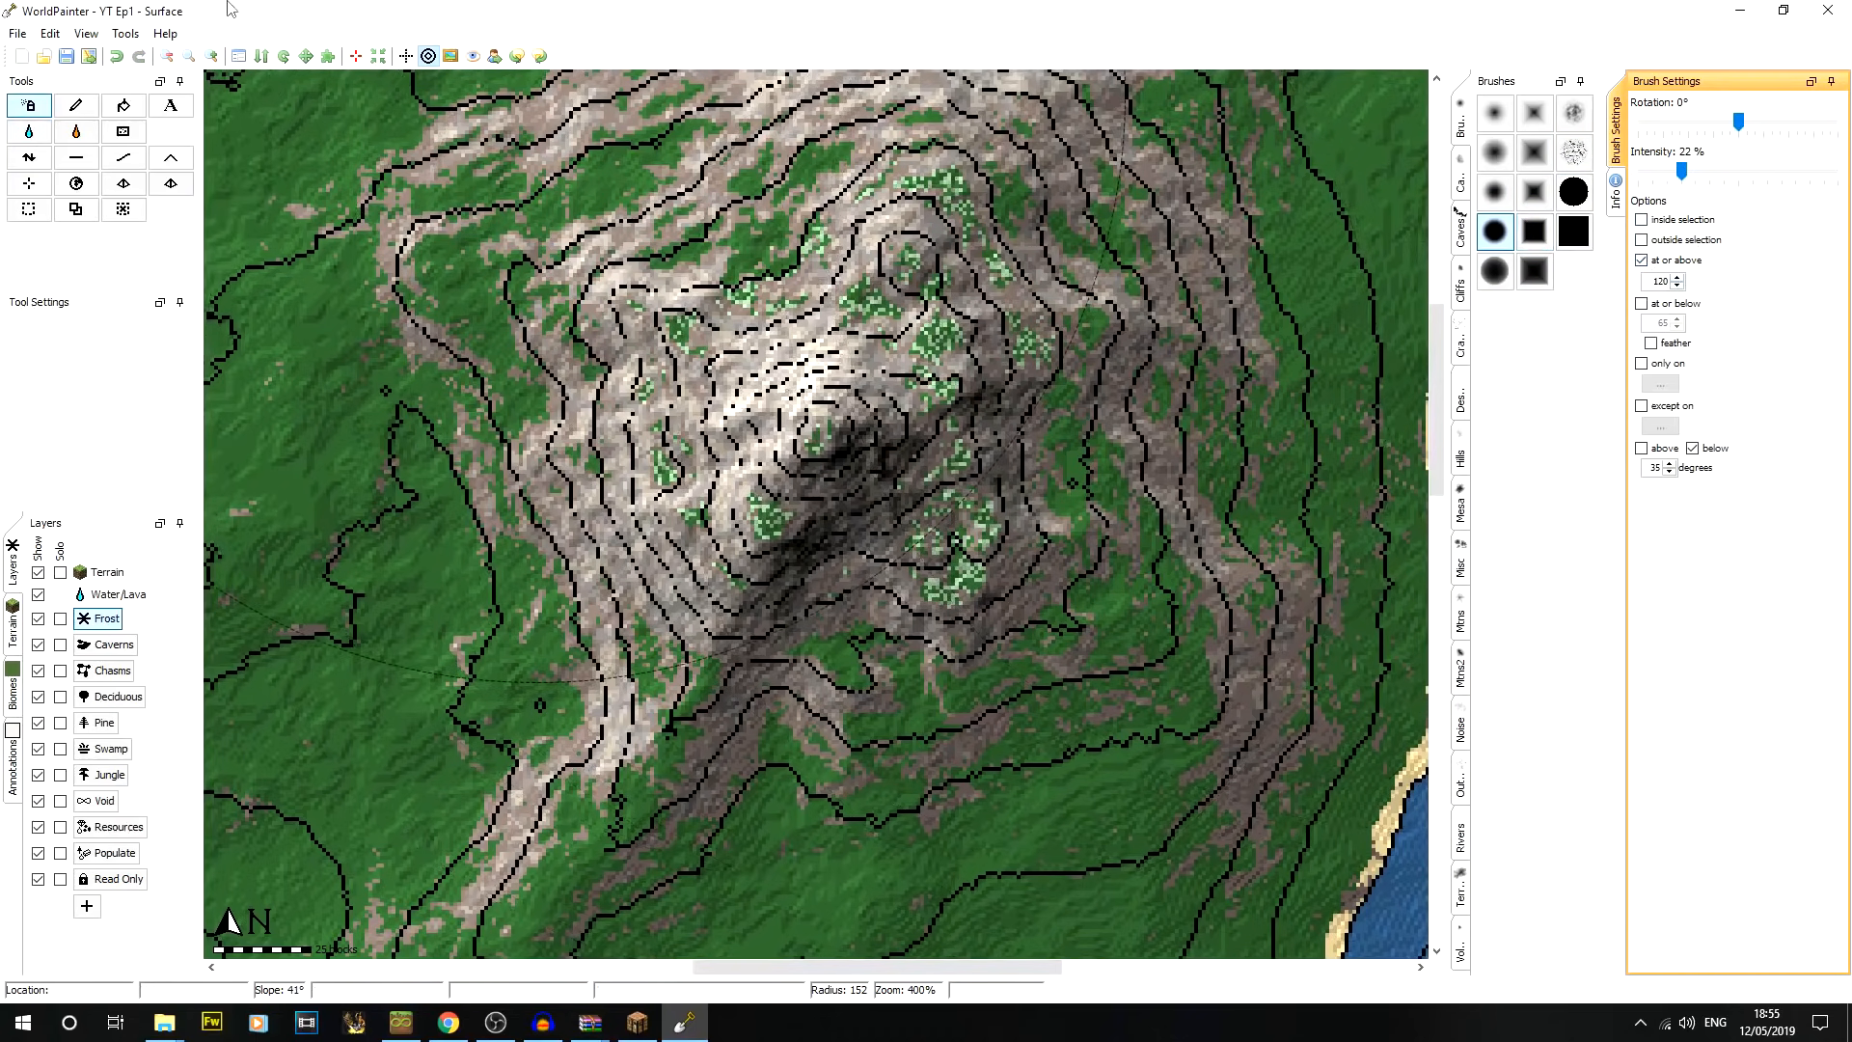
pyautogui.click(120, 59)
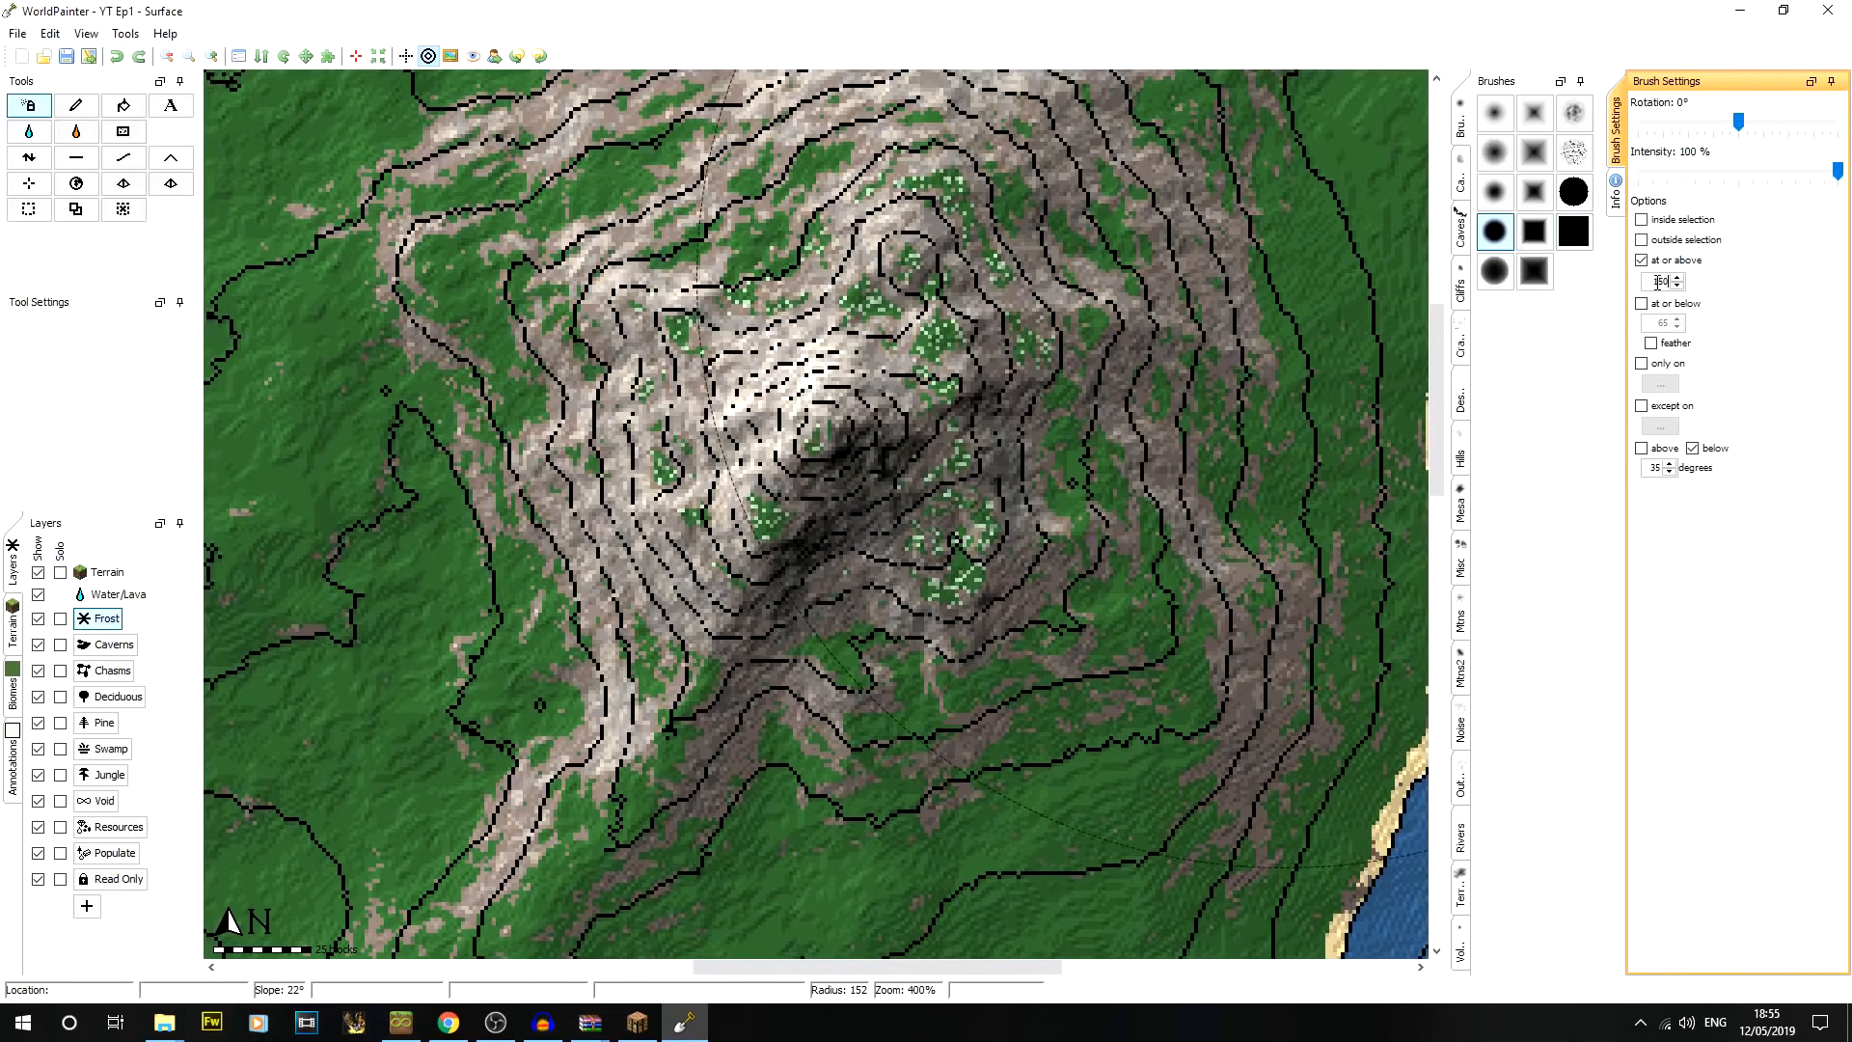
pyautogui.click(796, 409)
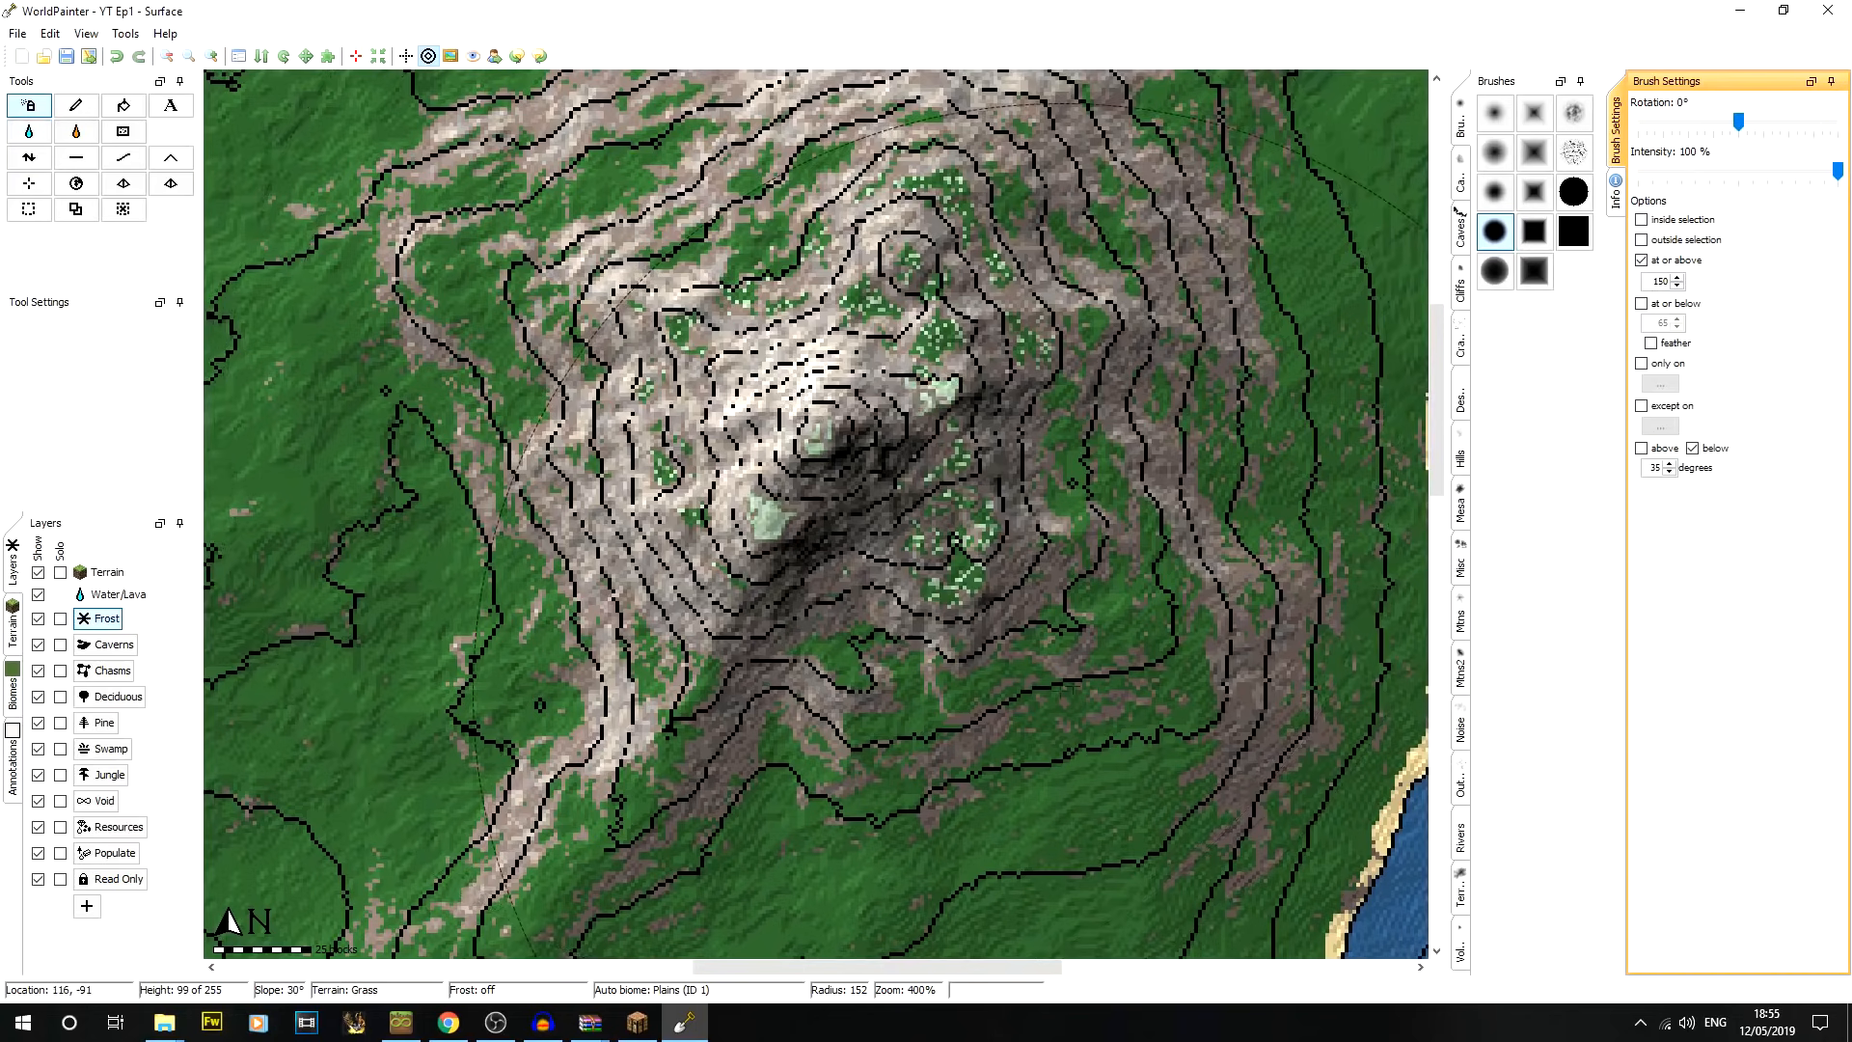
# Undo the last Frost stroke on the mountain summit and lower the brush intensity to 15%
pyautogui.click(116, 56)
pyautogui.moveTo(1838, 173); pyautogui.dragTo(1667, 174)
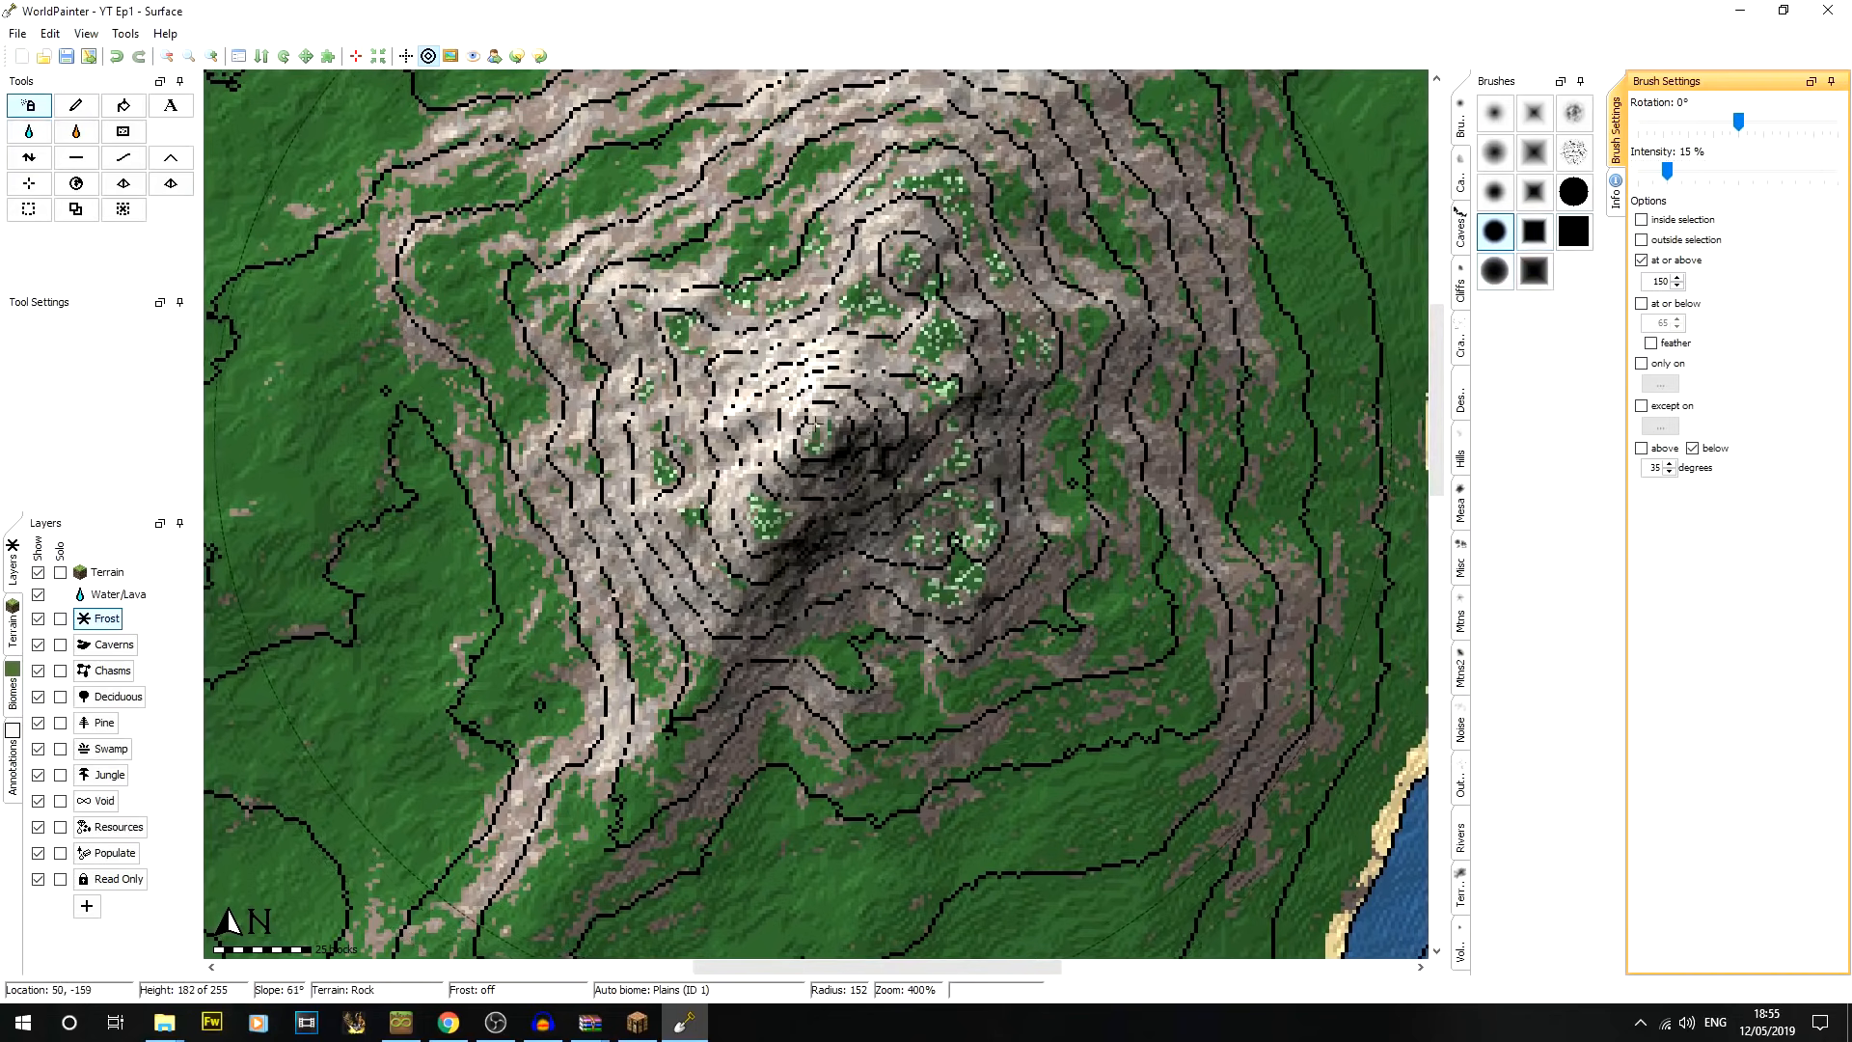
pyautogui.moveTo(872, 411); pyautogui.dragTo(909, 525, button='middle')
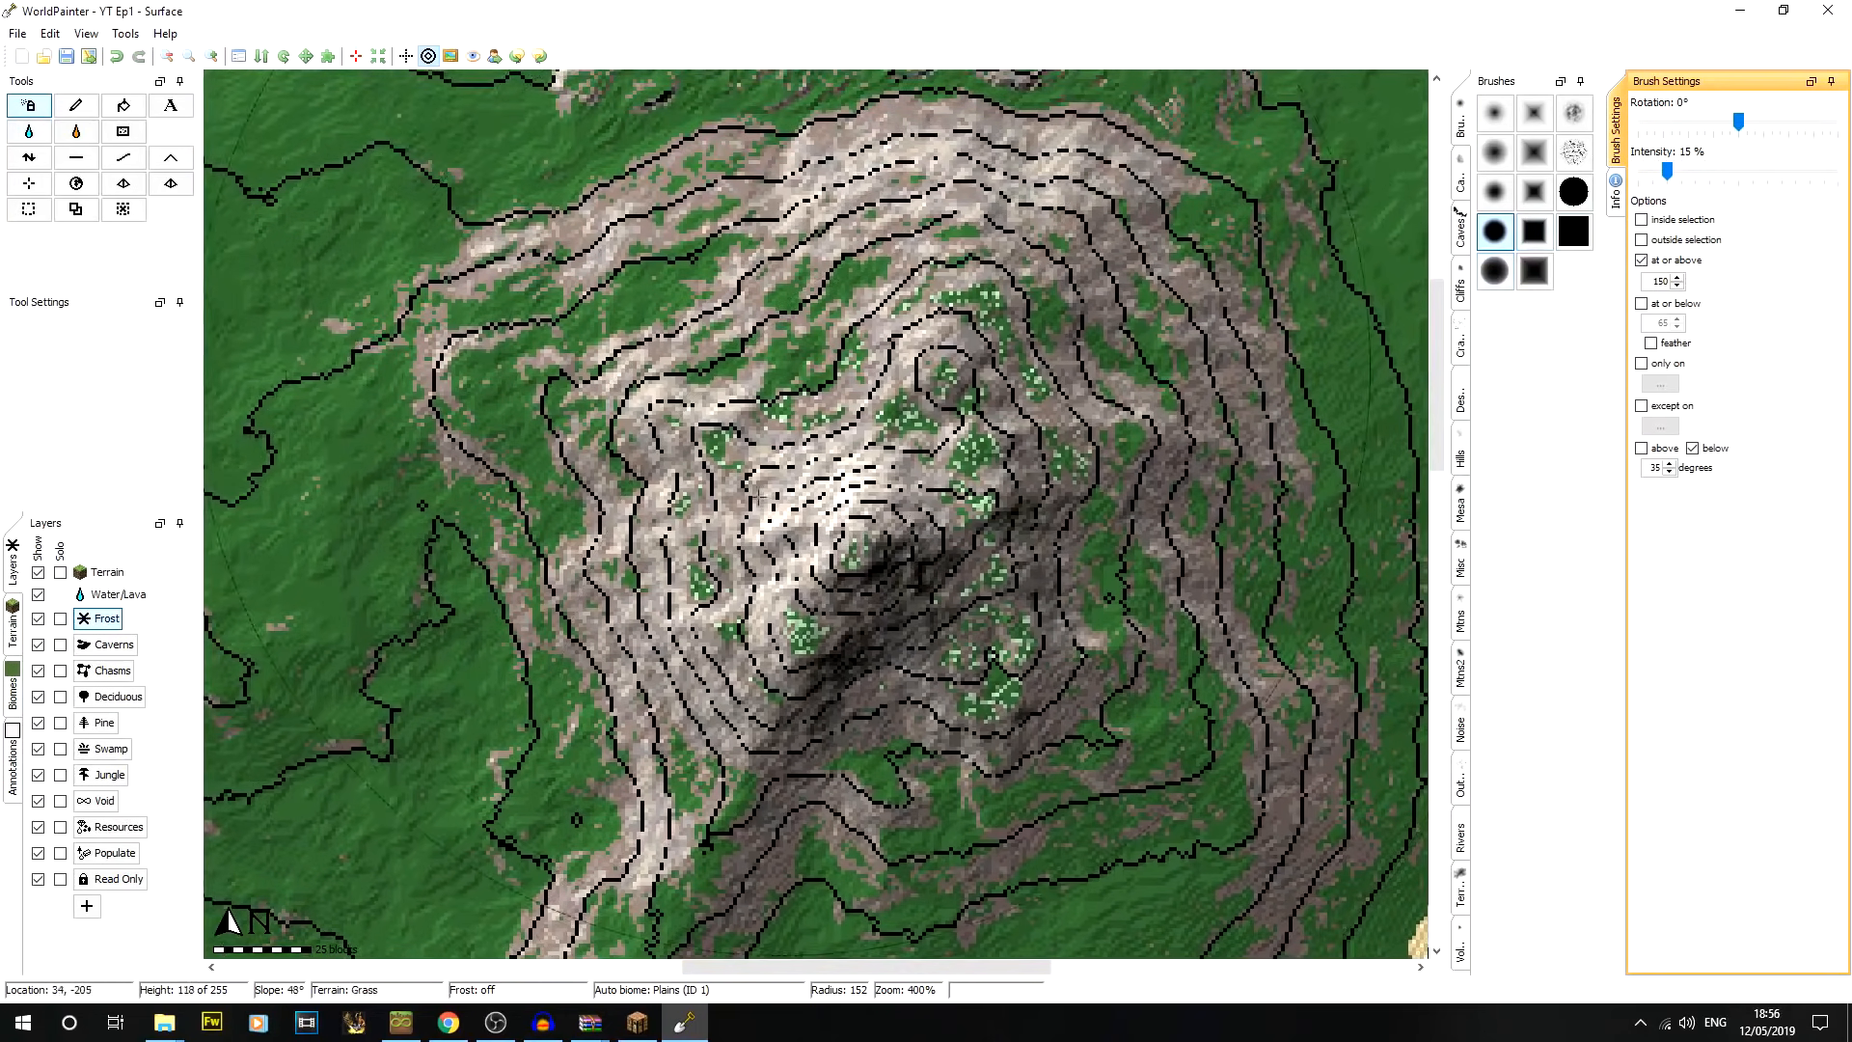
# Switch to the Pine layer with the Pencil and a soft round brush, limited to heights at or above 75 and at or below 120
pyautogui.click(171, 60)
pyautogui.moveTo(578, 482); pyautogui.dragTo(901, 374, button='middle')
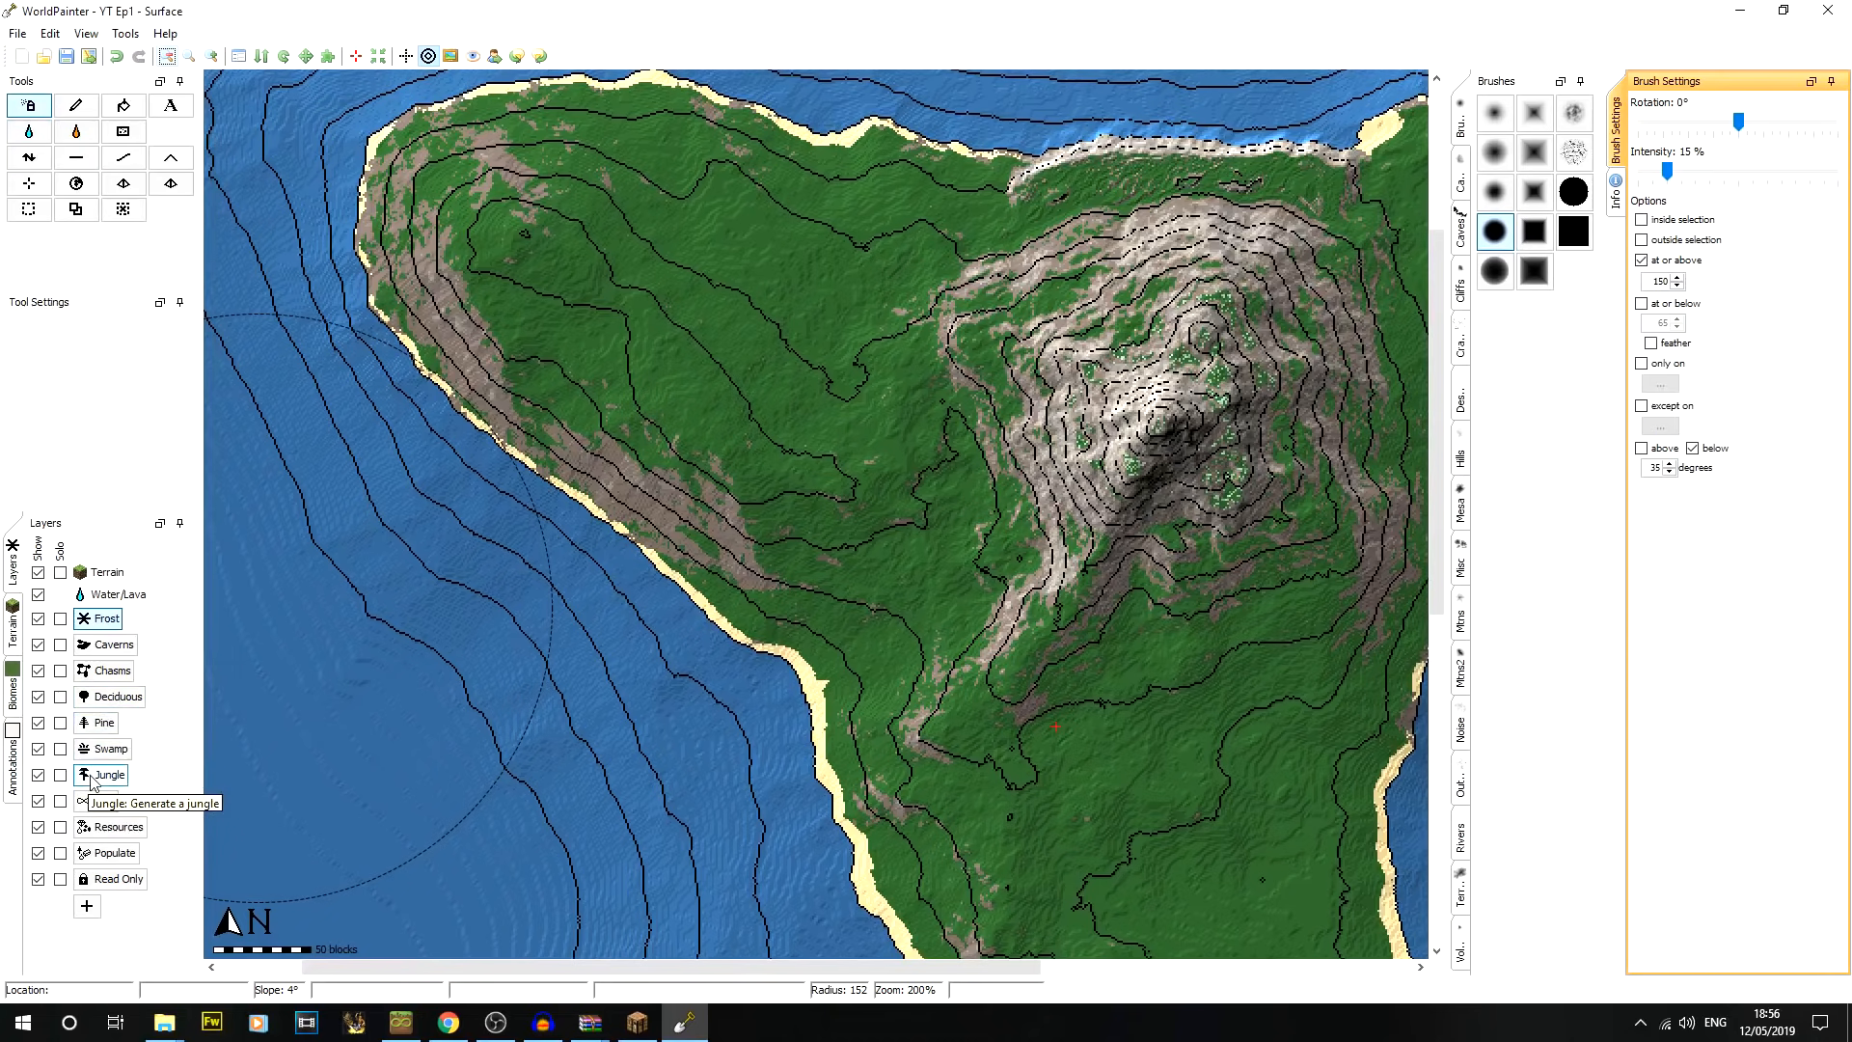
pyautogui.click(113, 725)
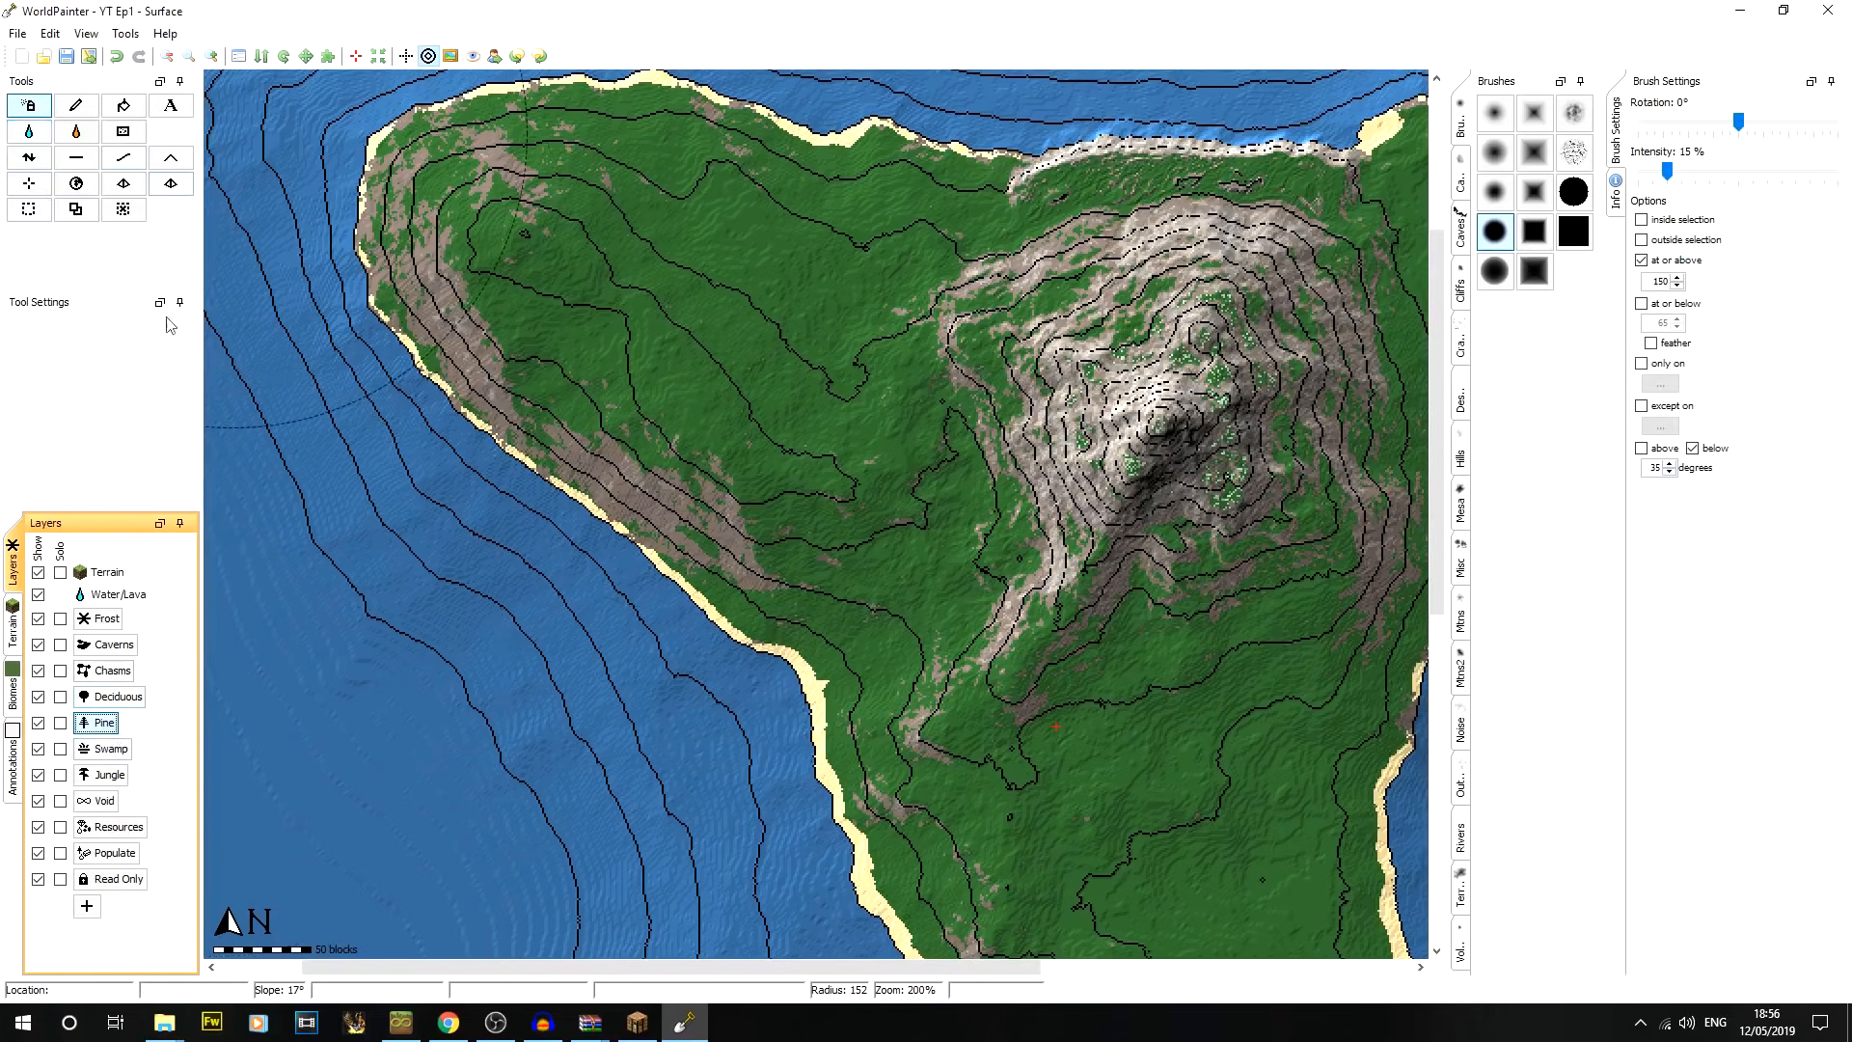
pyautogui.click(68, 114)
pyautogui.click(1493, 152)
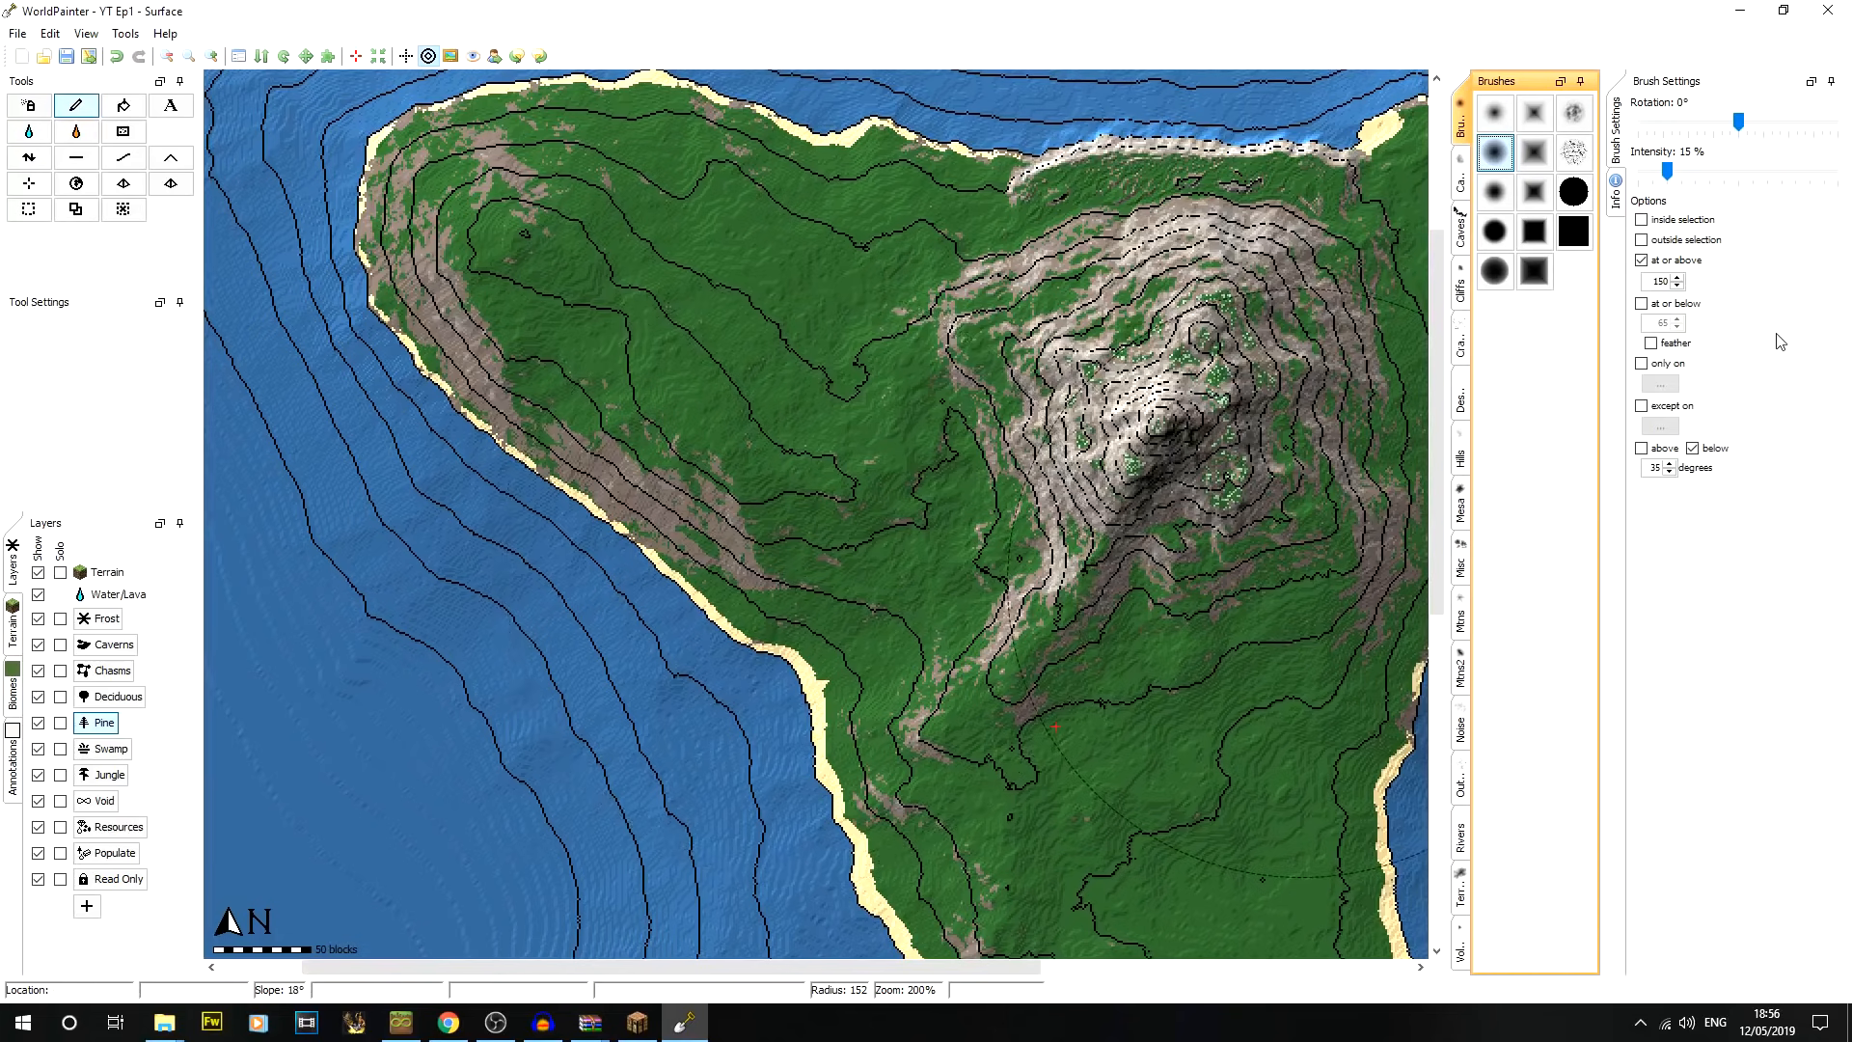
pyautogui.doubleClick(1657, 280)
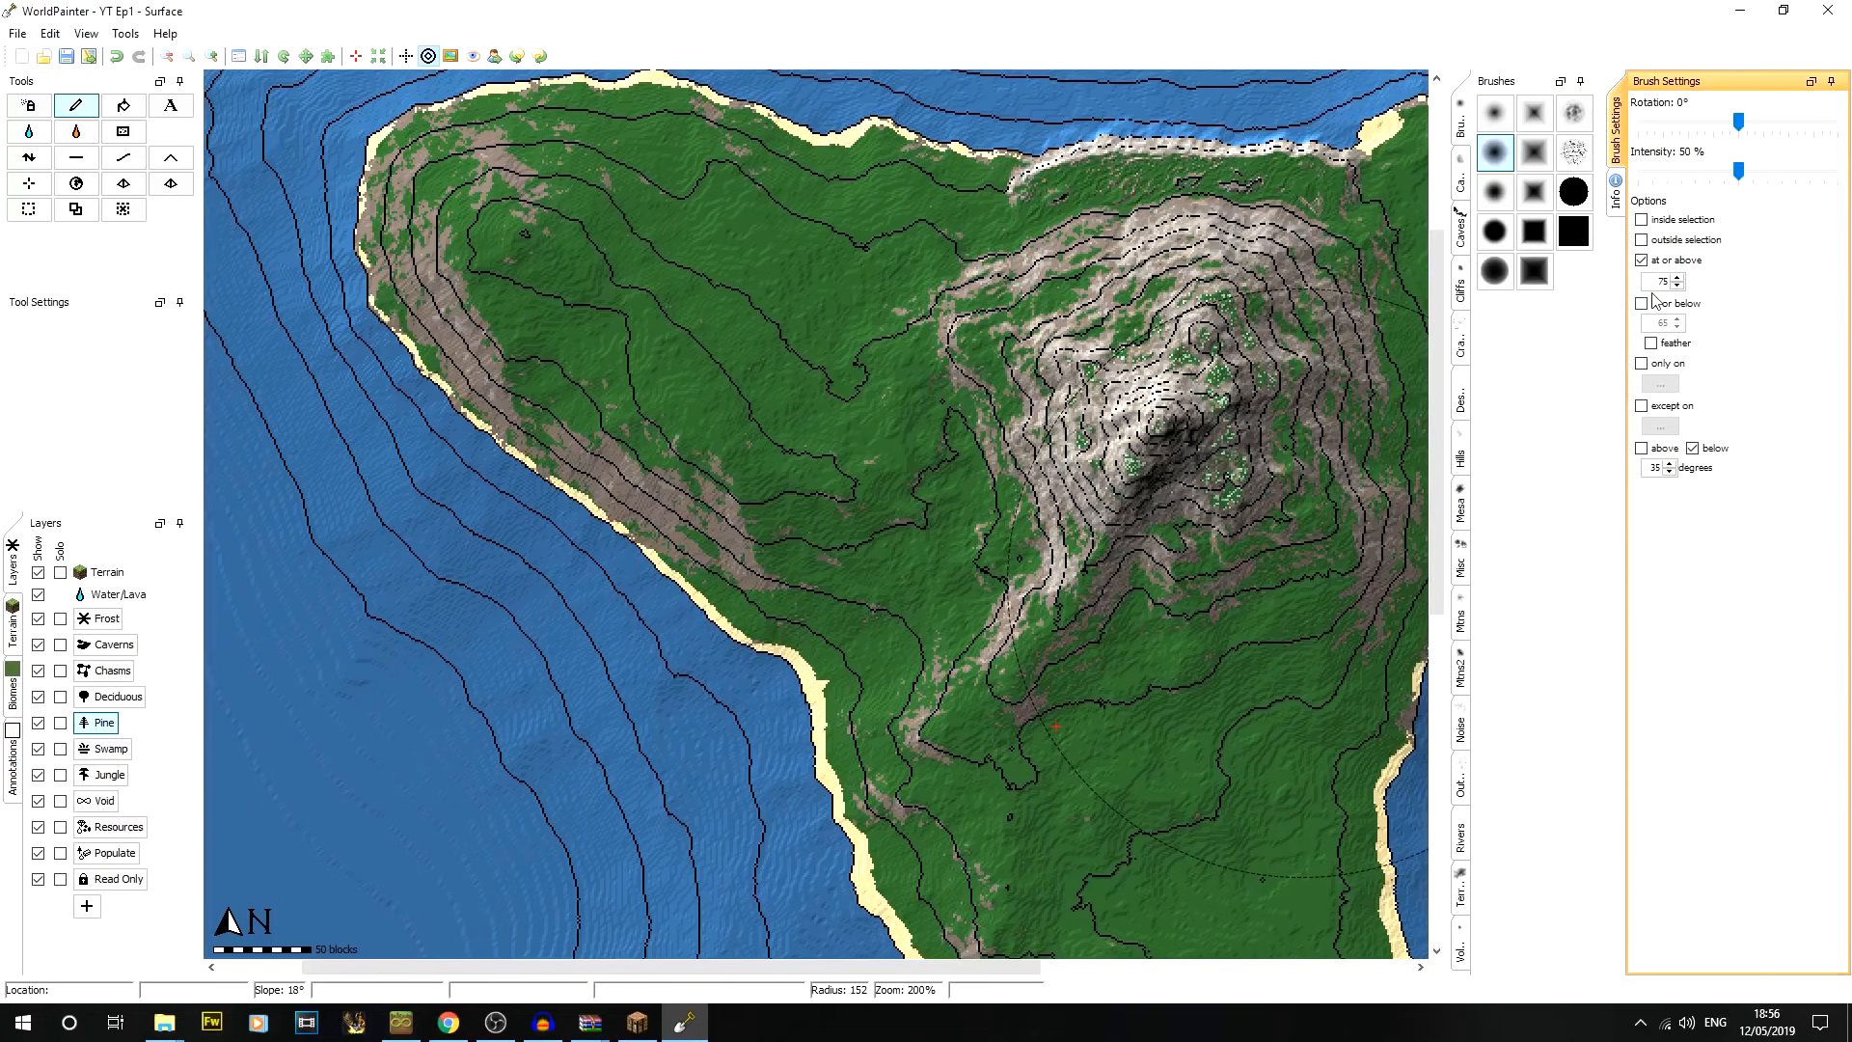
pyautogui.click(1641, 303)
pyautogui.click(1666, 325)
pyautogui.write('120')
# Try painting Pine at 100% intensity on the plain west of the mountain
pyautogui.moveTo(793, 469); pyautogui.dragTo(639, 507, button='middle')
pyautogui.scroll(-2, 665, 400)
pyautogui.click(660, 445)
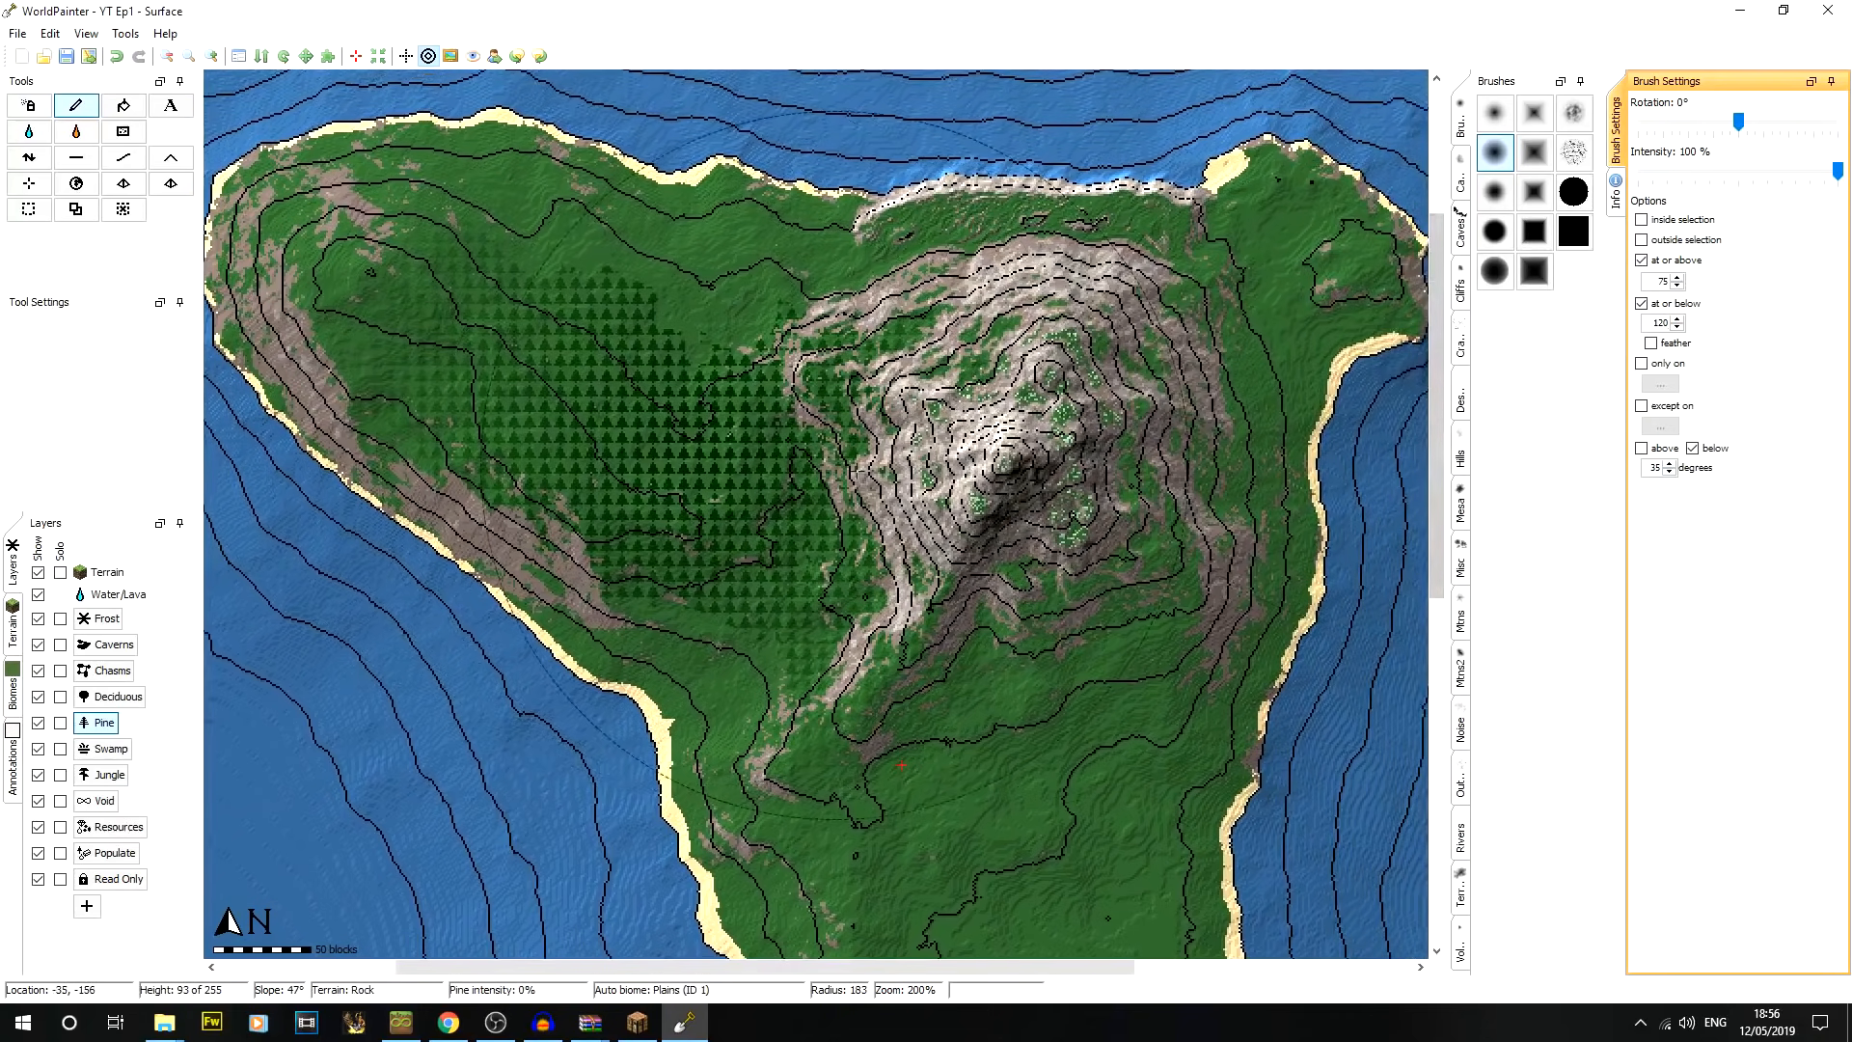
pyautogui.click(117, 56)
# Paint sparse Pine at 15% intensity over the western plain, around the mountain and toward the island's southern end
pyautogui.moveTo(1837, 170); pyautogui.dragTo(1666, 172)
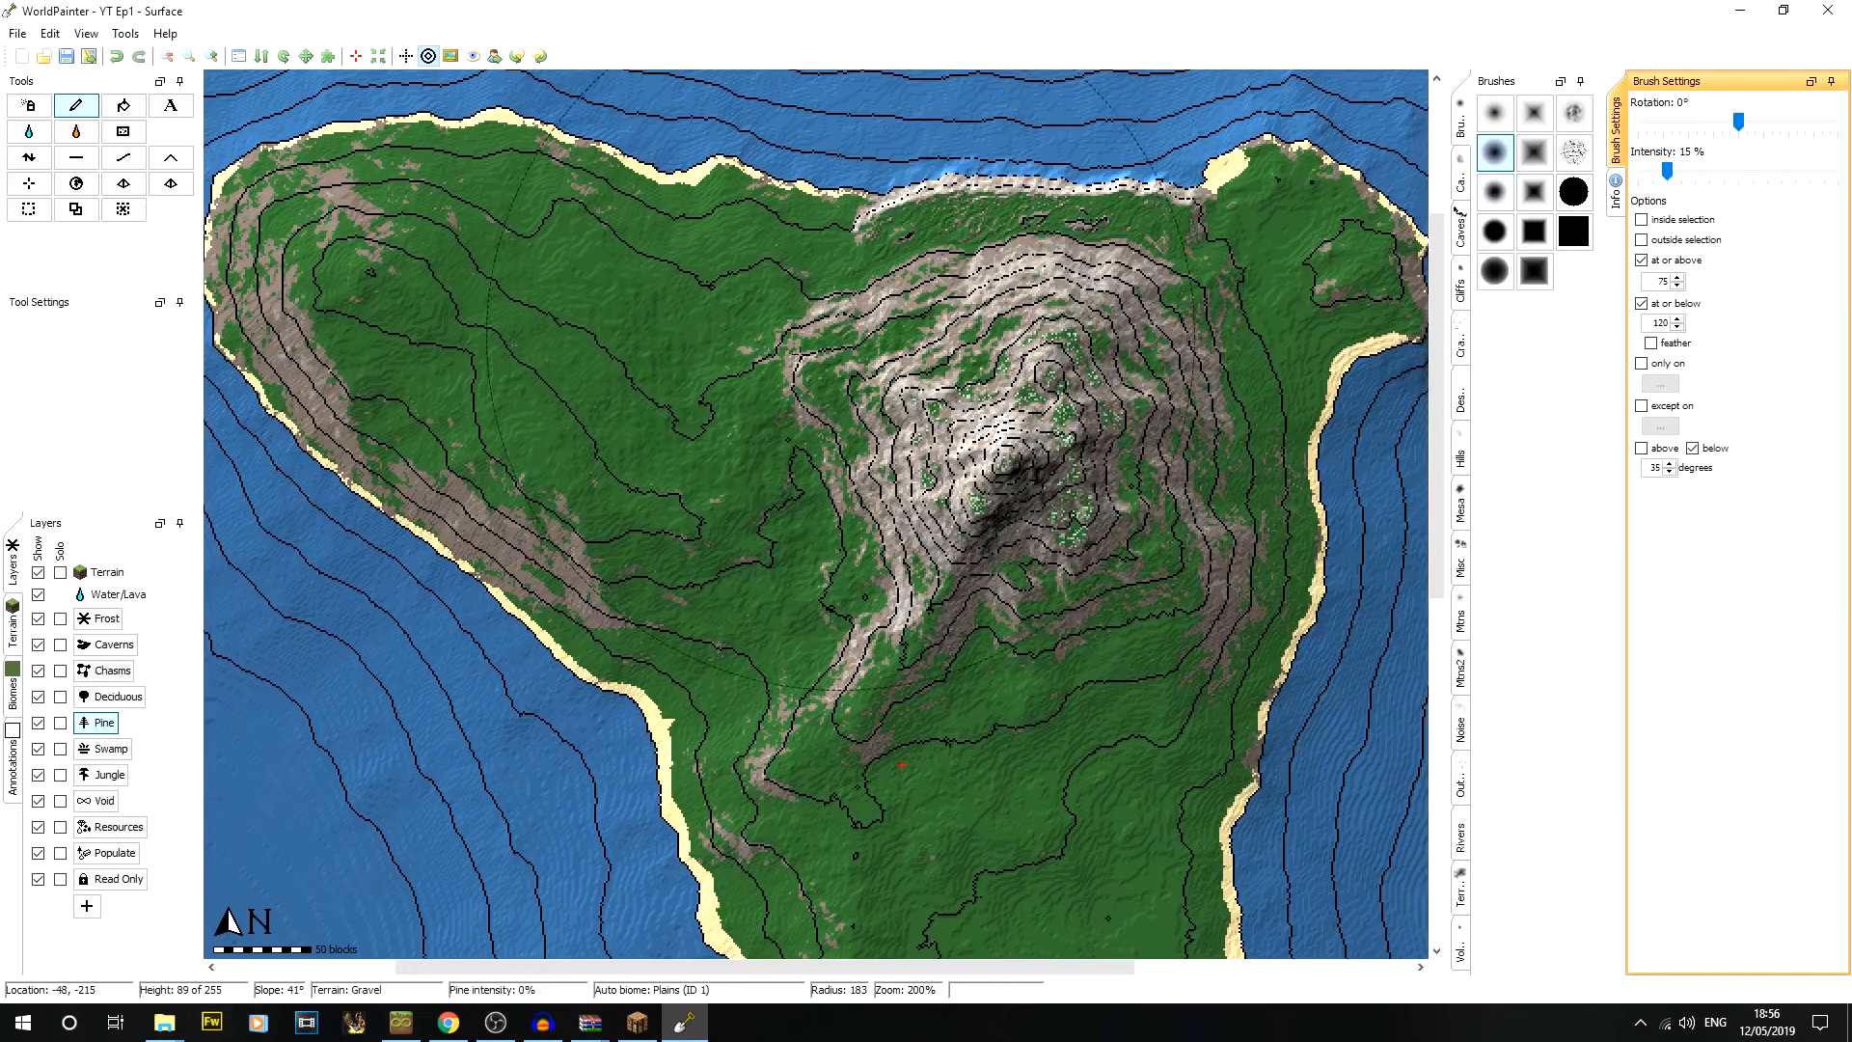
pyautogui.moveTo(1129, 578); pyautogui.dragTo(976, 752)
pyautogui.moveTo(964, 781); pyautogui.dragTo(860, 272, button='middle')
pyautogui.moveTo(868, 386); pyautogui.dragTo(704, 296)
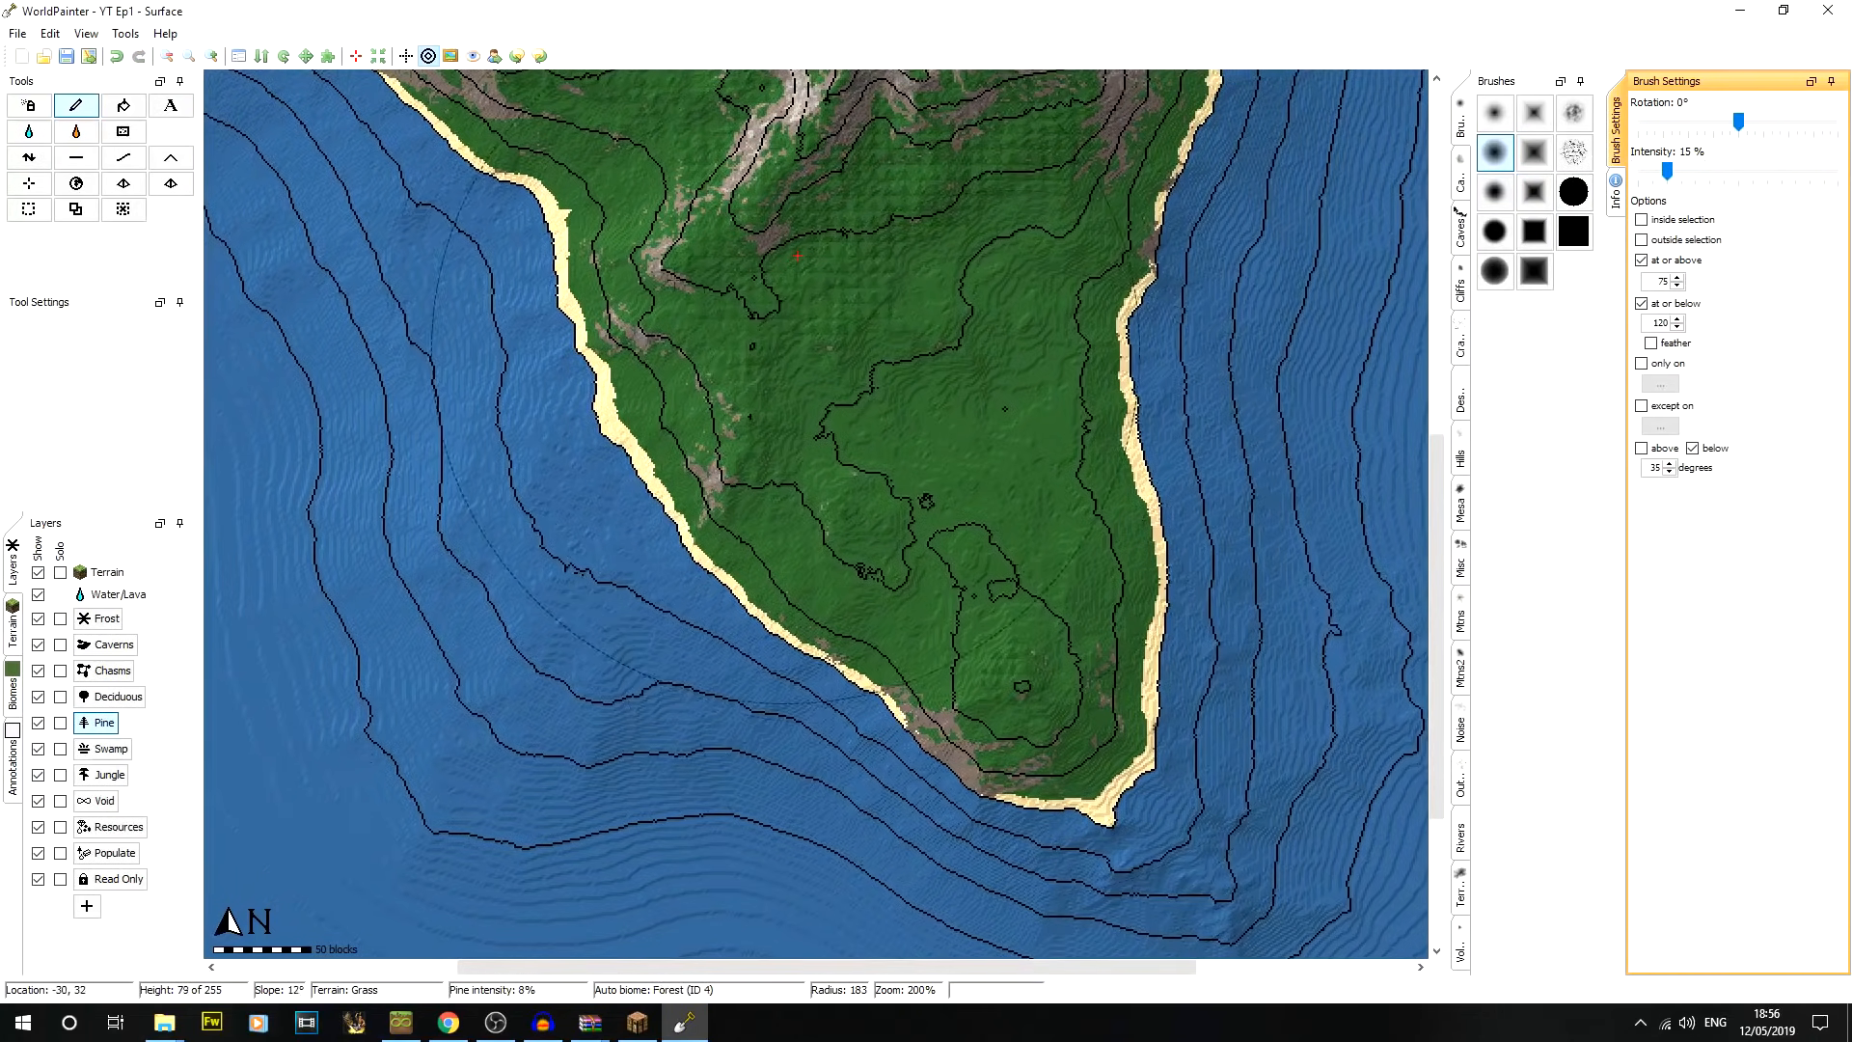
pyautogui.moveTo(904, 288); pyautogui.dragTo(968, 653, button='middle')
pyautogui.moveTo(782, 367); pyautogui.dragTo(970, 521, button='middle')
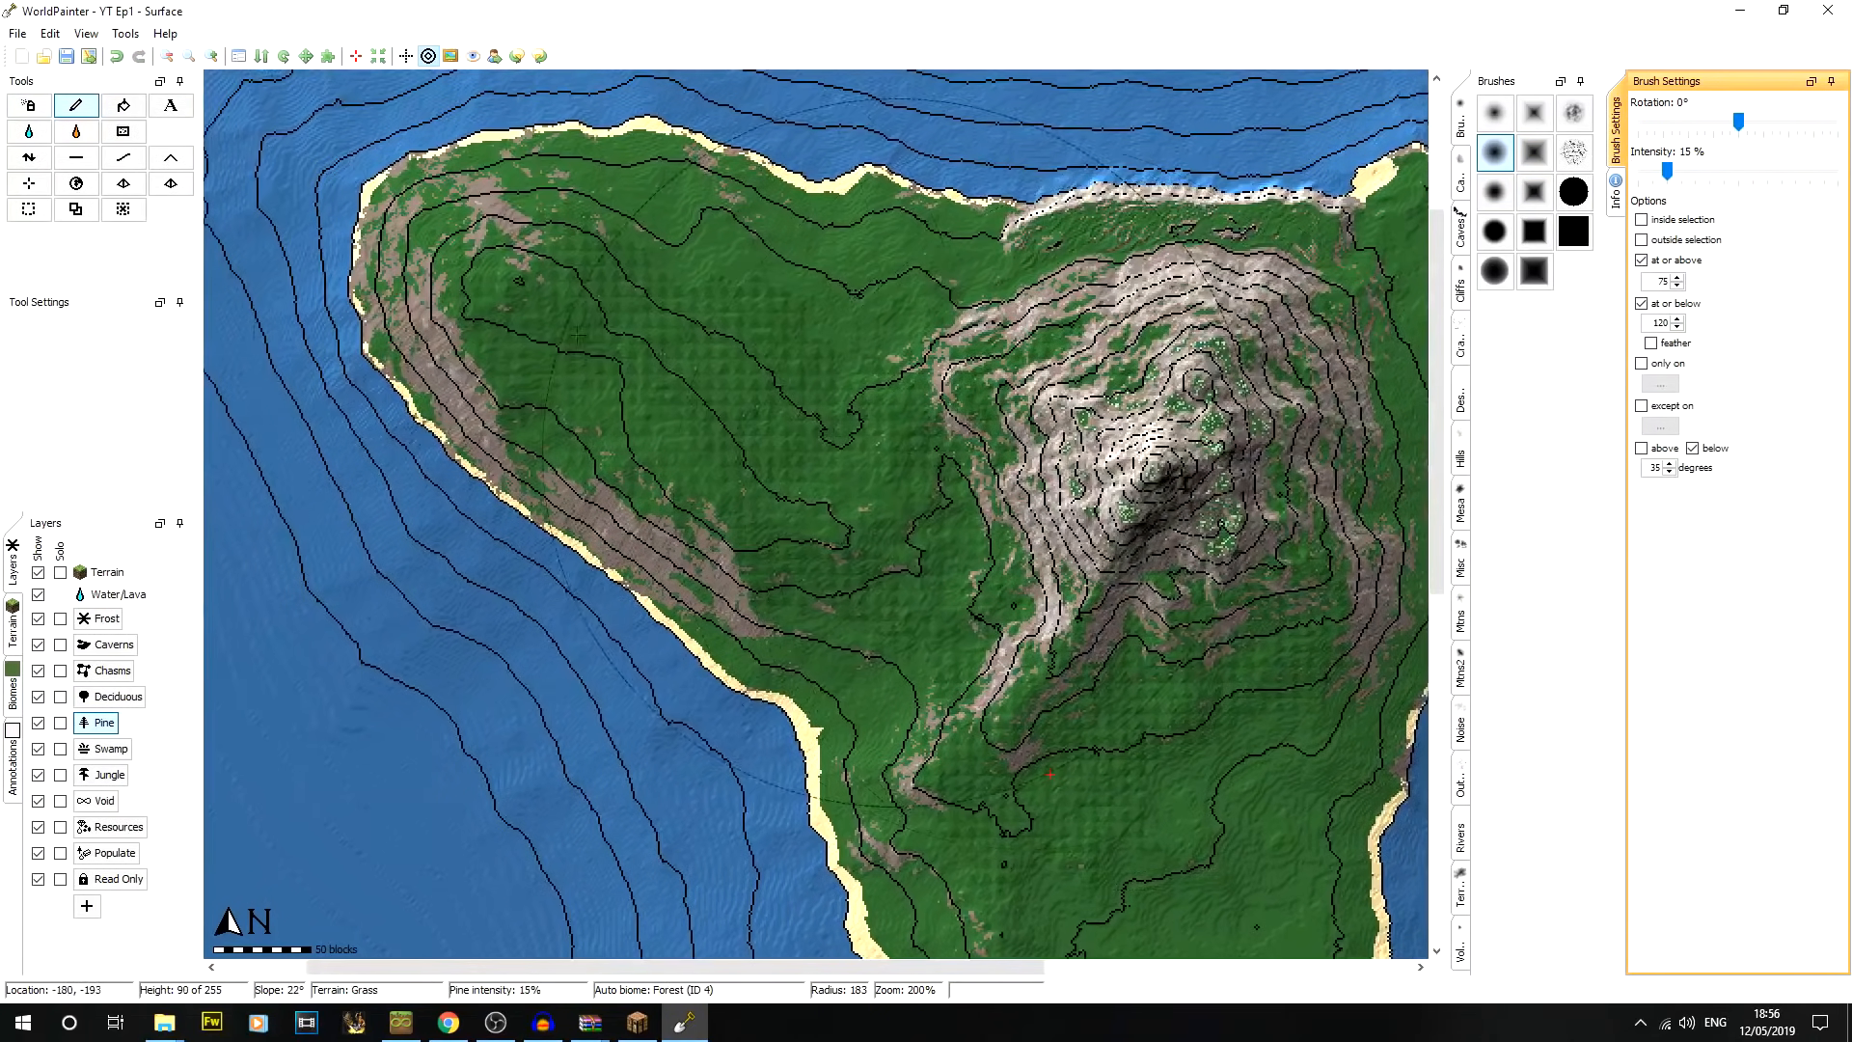
# Paint denser Pine around the western and southern foot of the mountain with a brush of radius 85 at 36% intensity
pyautogui.click(211, 56)
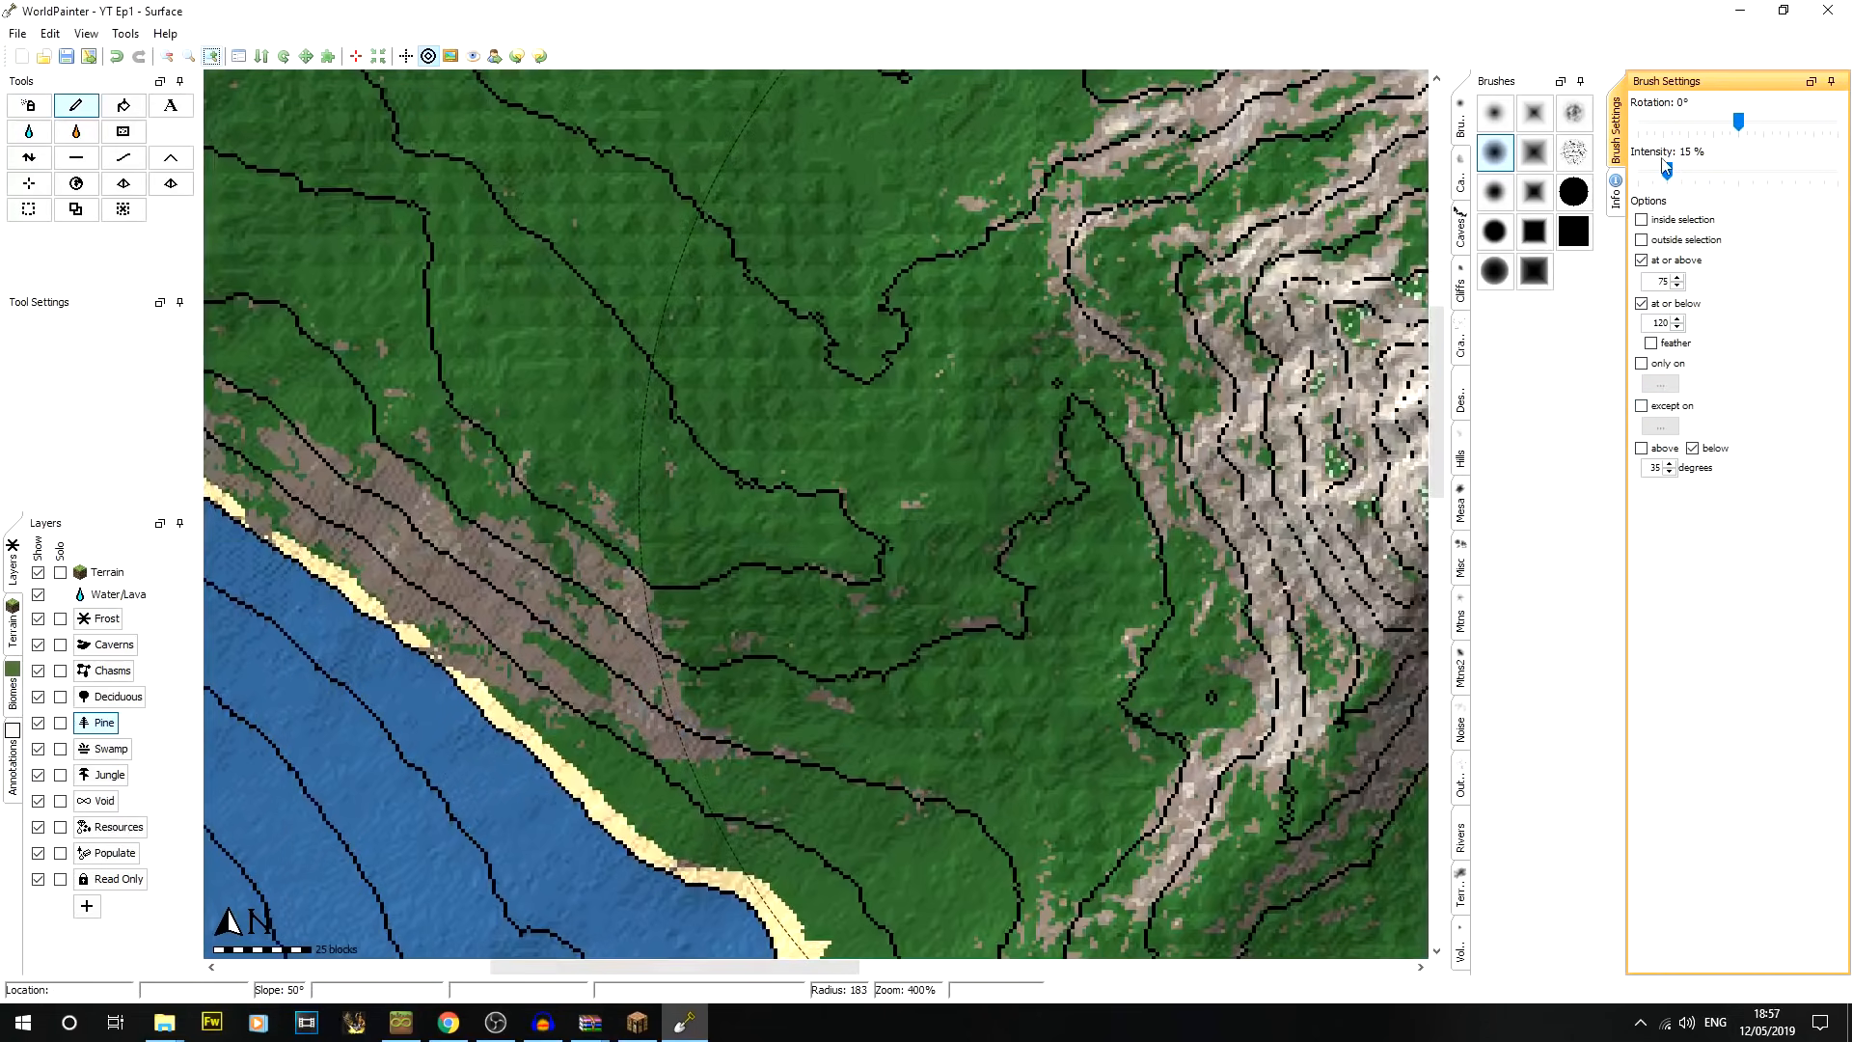
pyautogui.moveTo(1669, 176); pyautogui.dragTo(1770, 177)
pyautogui.scroll(7, 1322, 386)
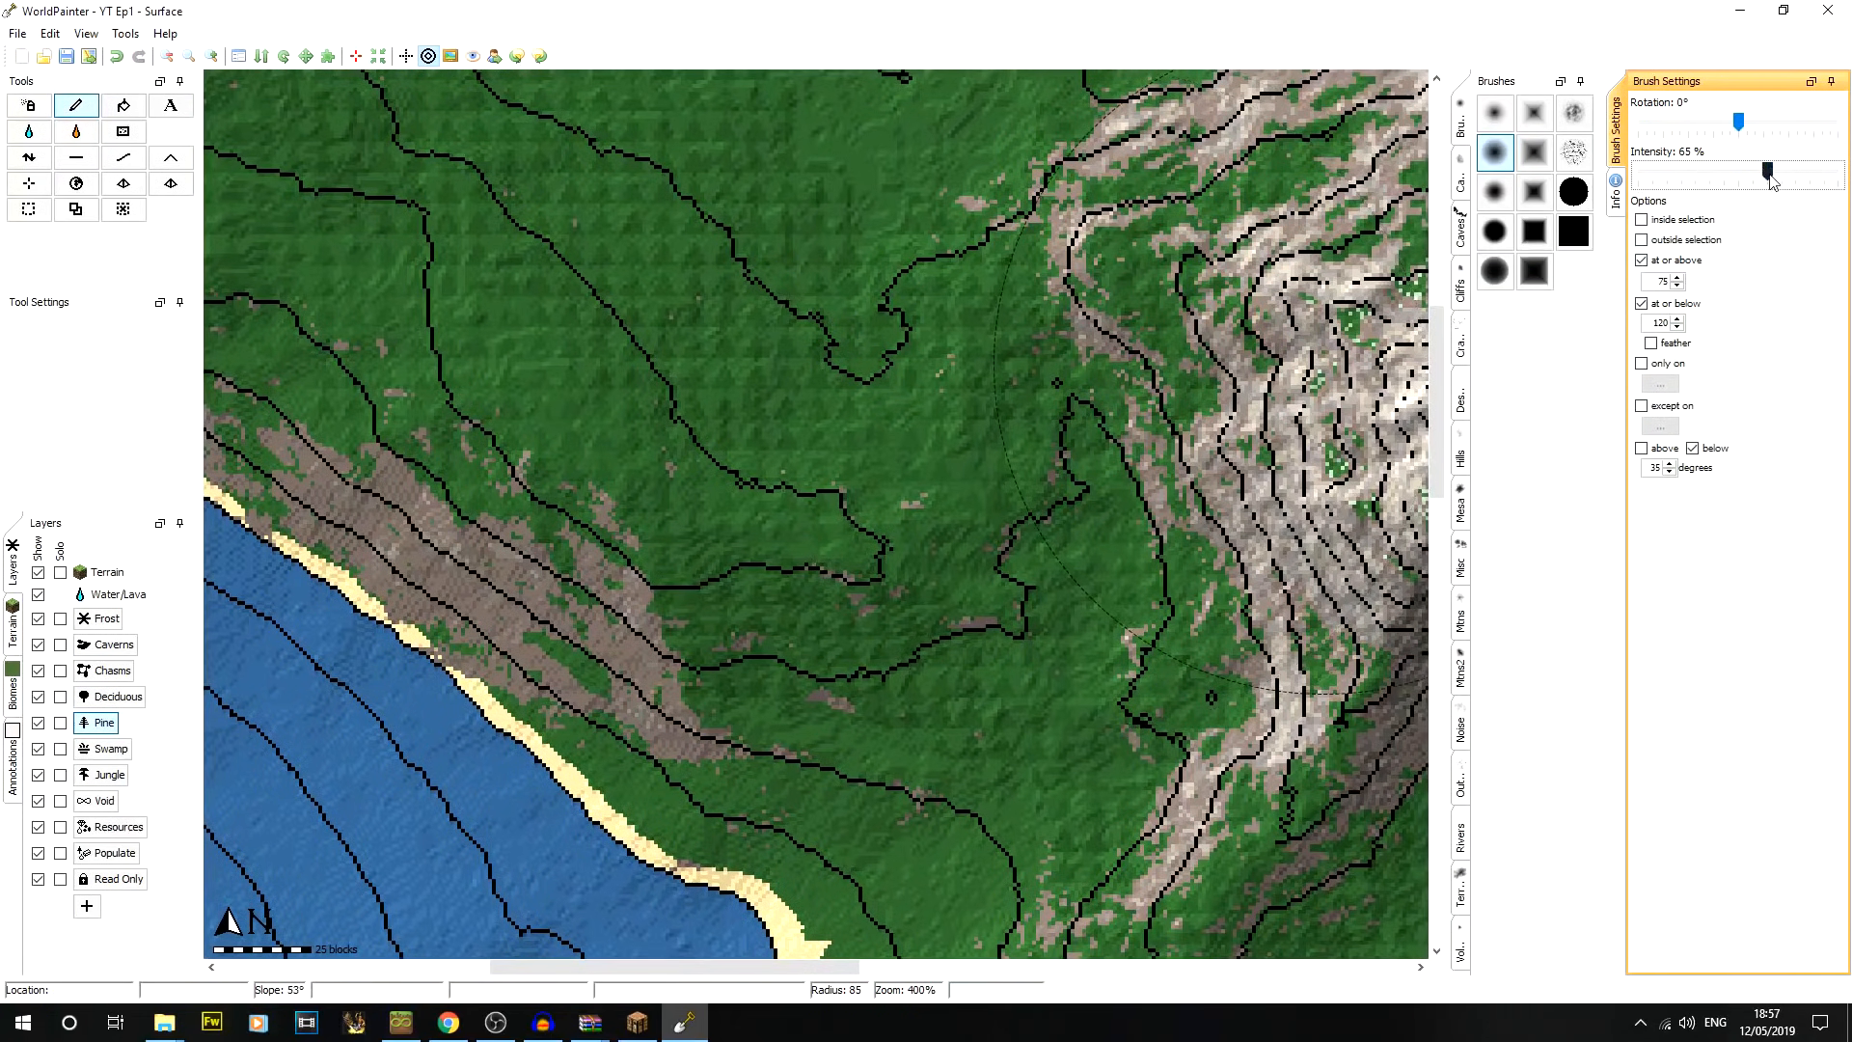
pyautogui.moveTo(1708, 174); pyautogui.dragTo(1712, 178)
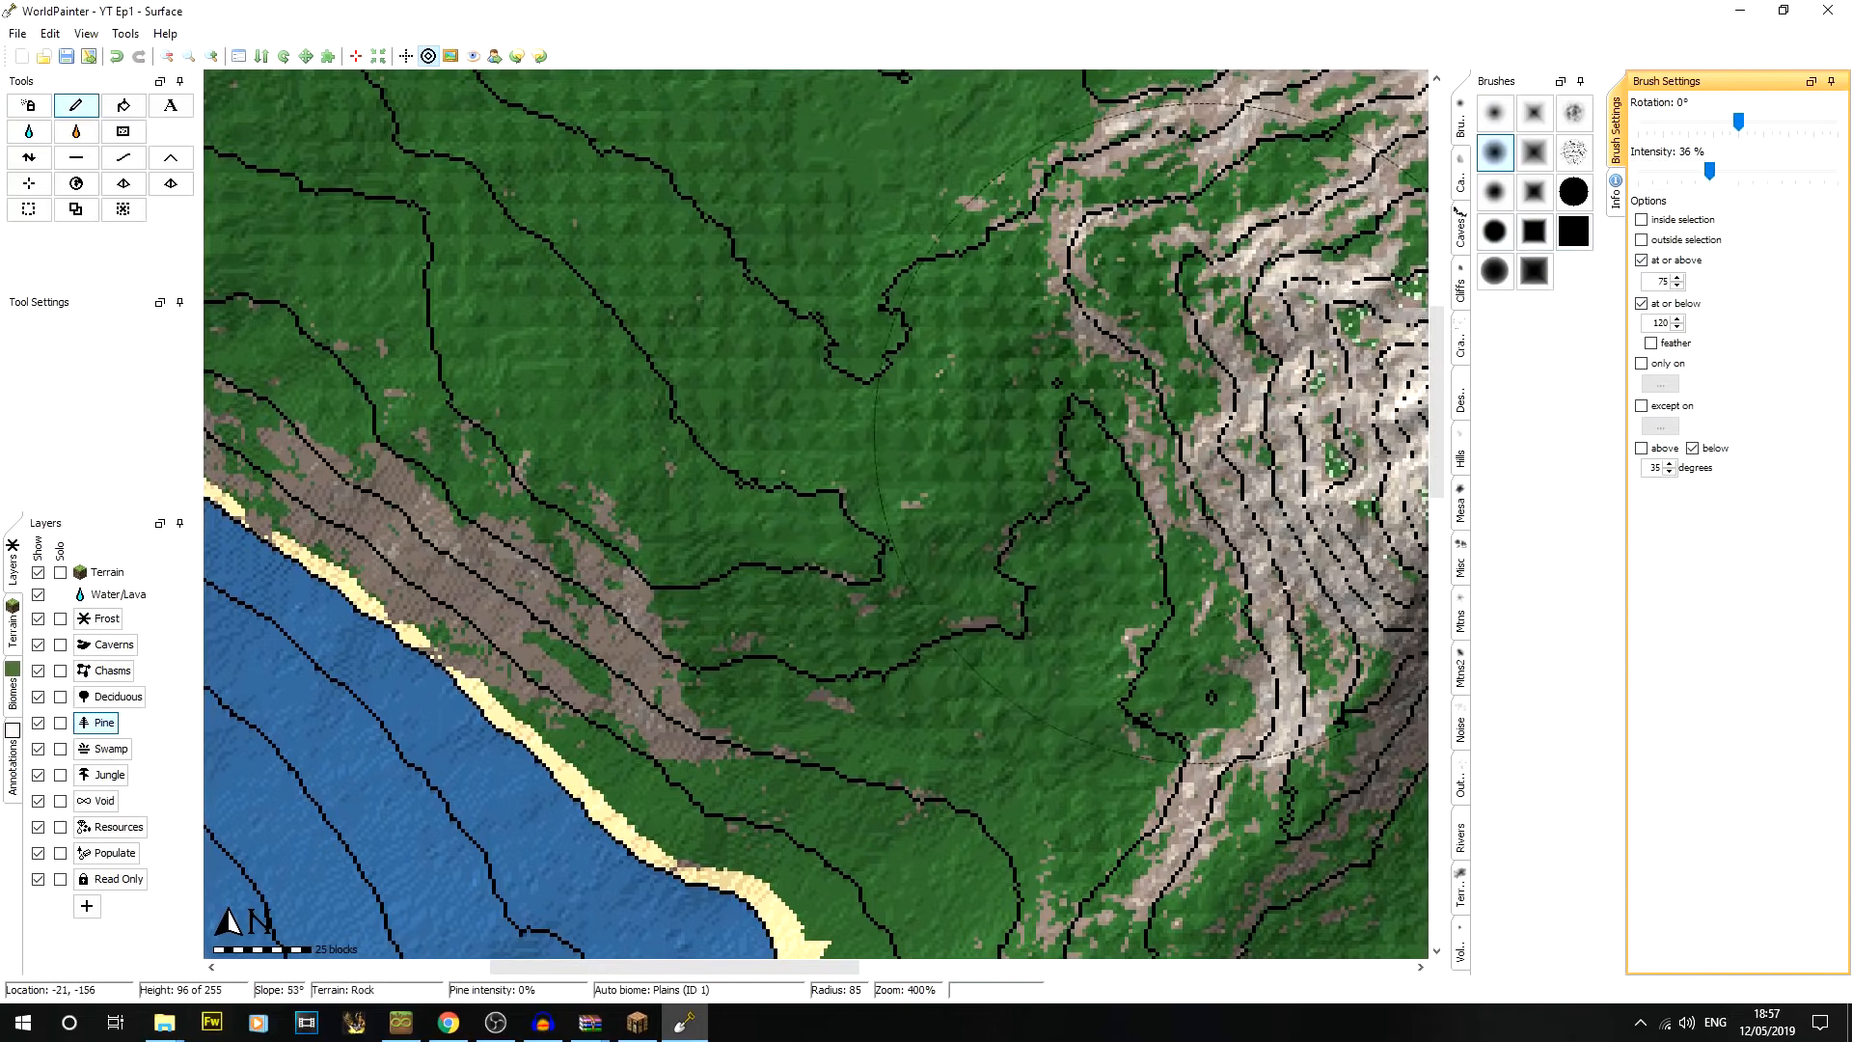
pyautogui.moveTo(1221, 573); pyautogui.dragTo(922, 343, button='middle')
pyautogui.moveTo(1135, 459); pyautogui.dragTo(608, 617, button='middle')
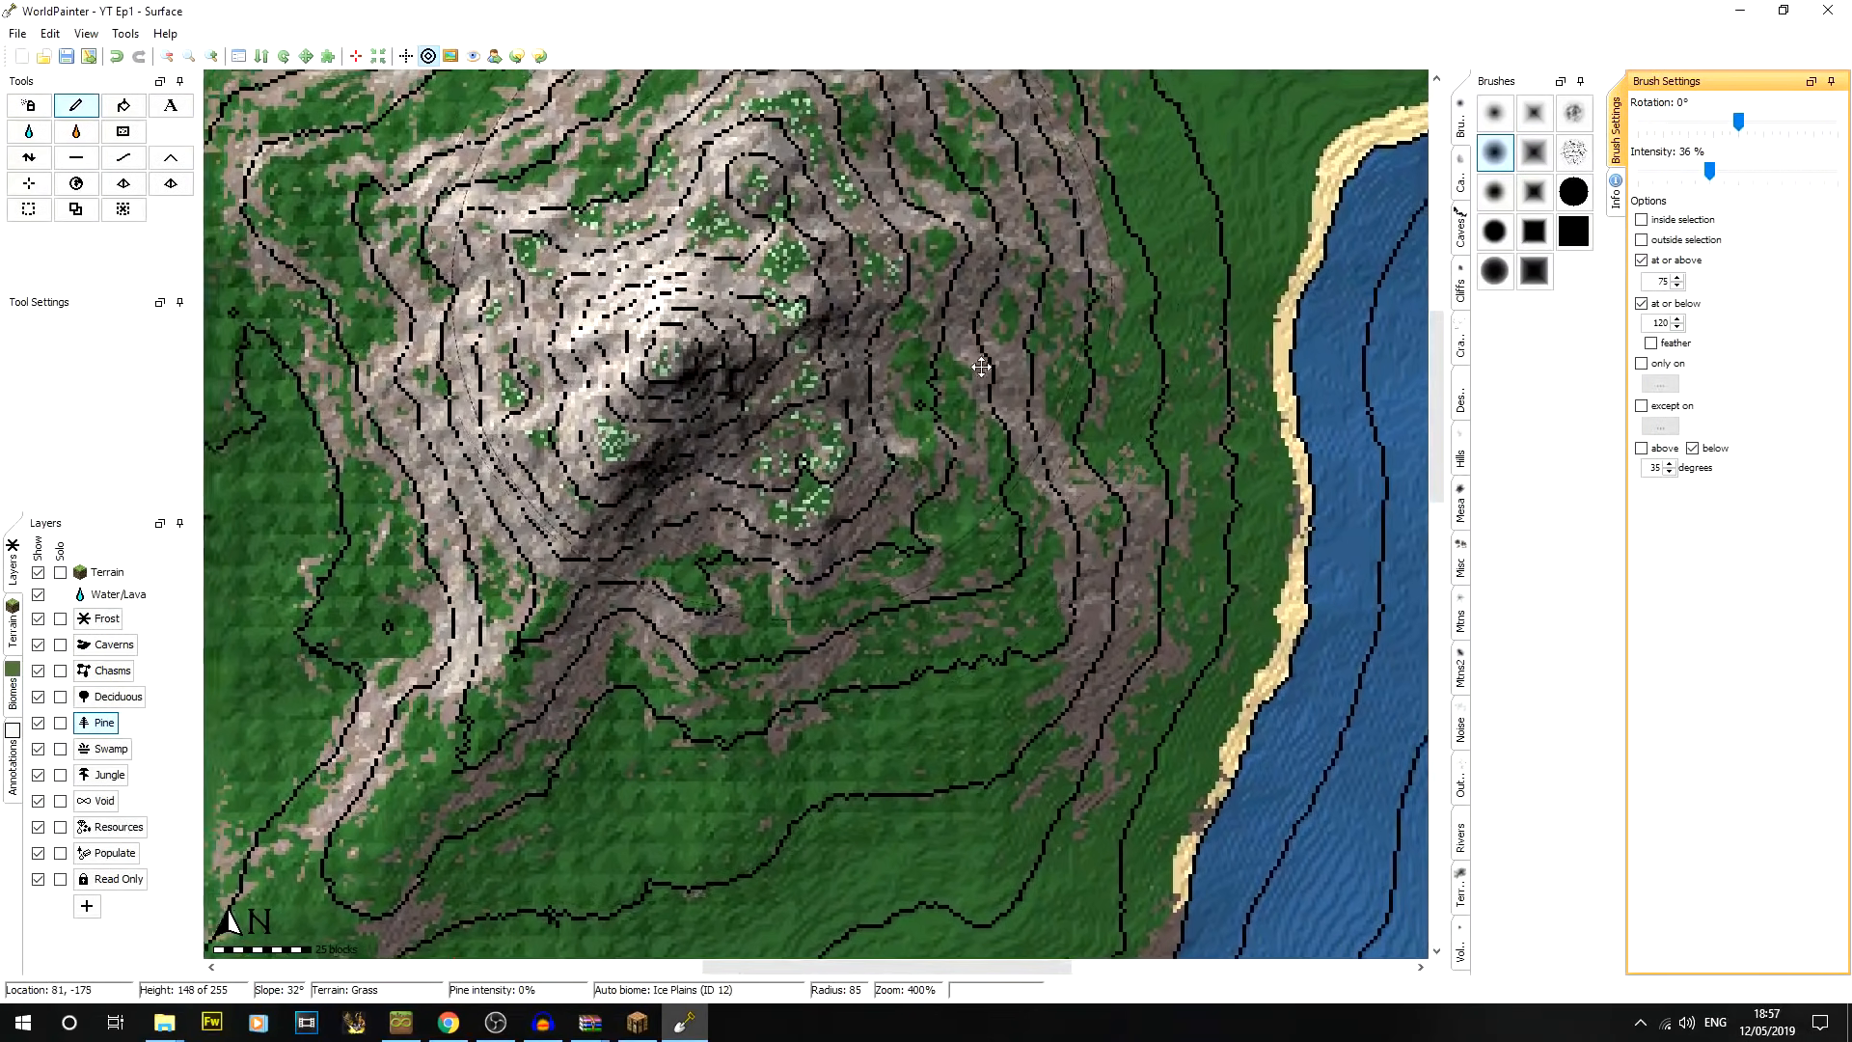
pyautogui.moveTo(338, 459); pyautogui.dragTo(917, 732, button='middle')
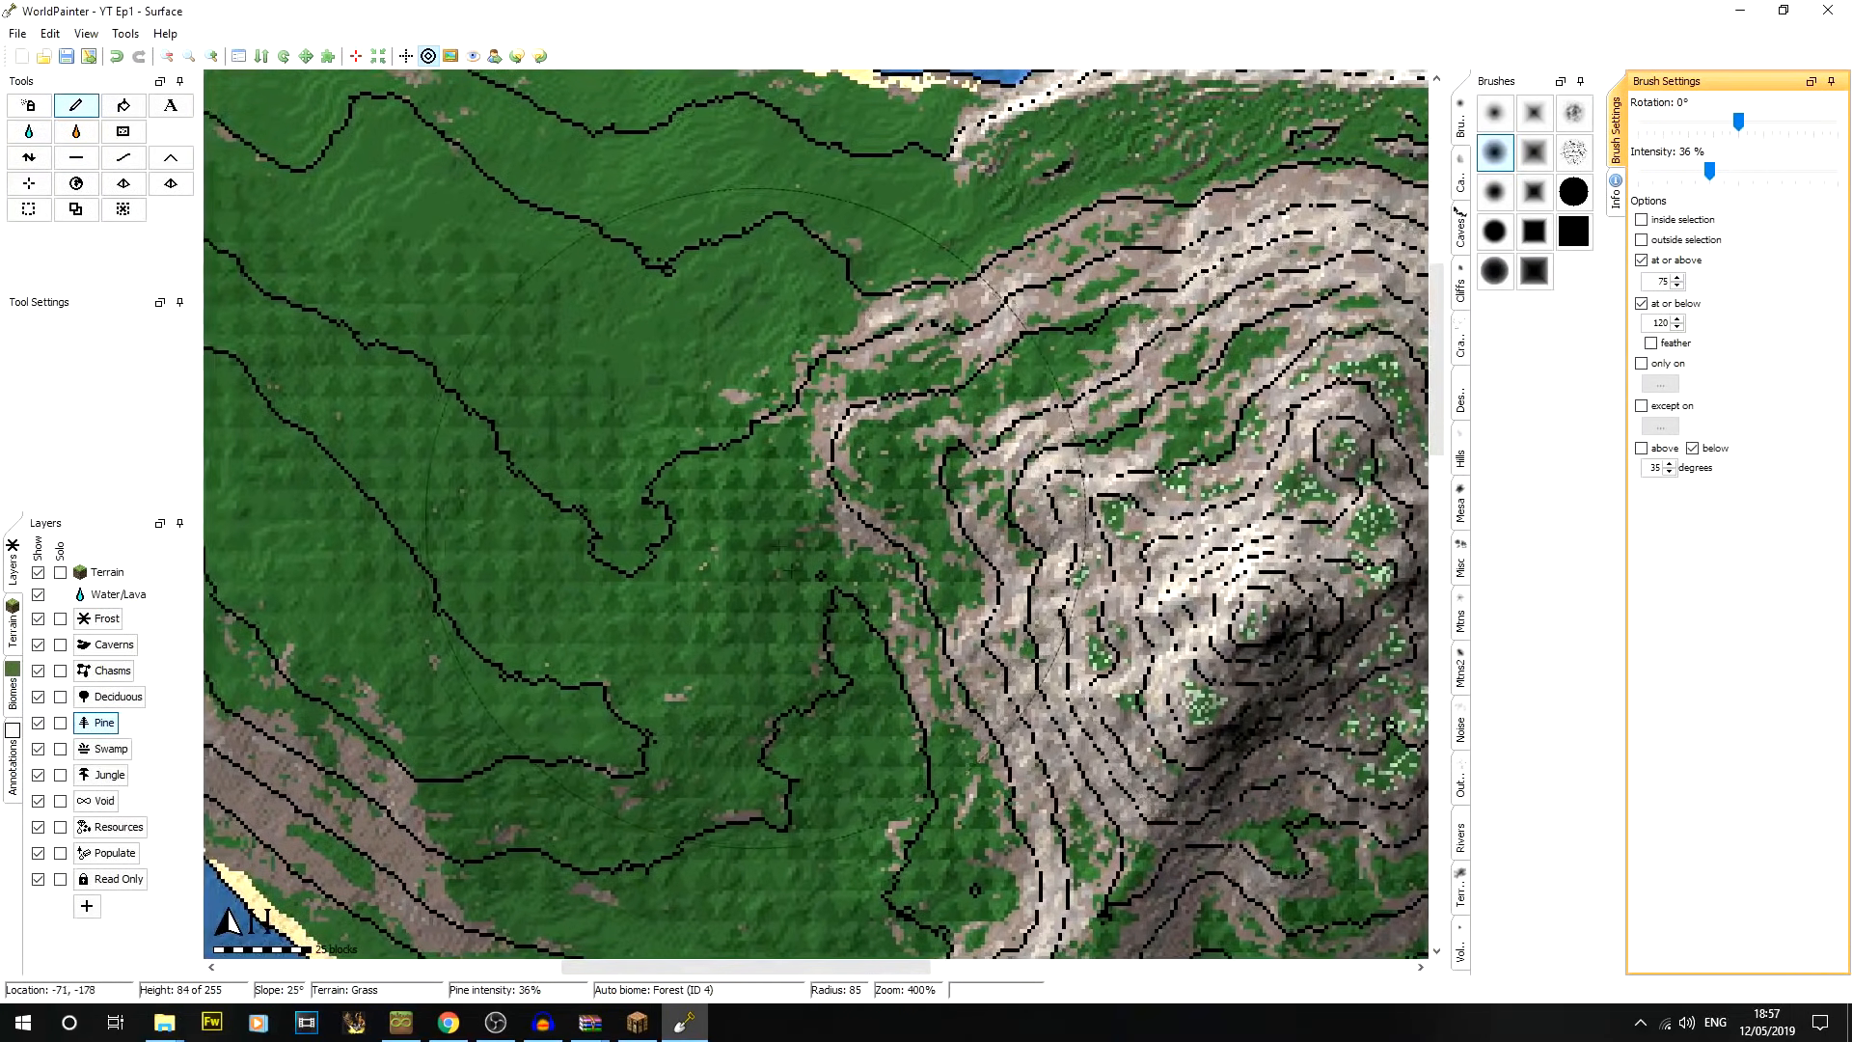
# Set up a light blue annotation with a solid round brush of radius 16 and no height or slope limits
pyautogui.click(166, 56)
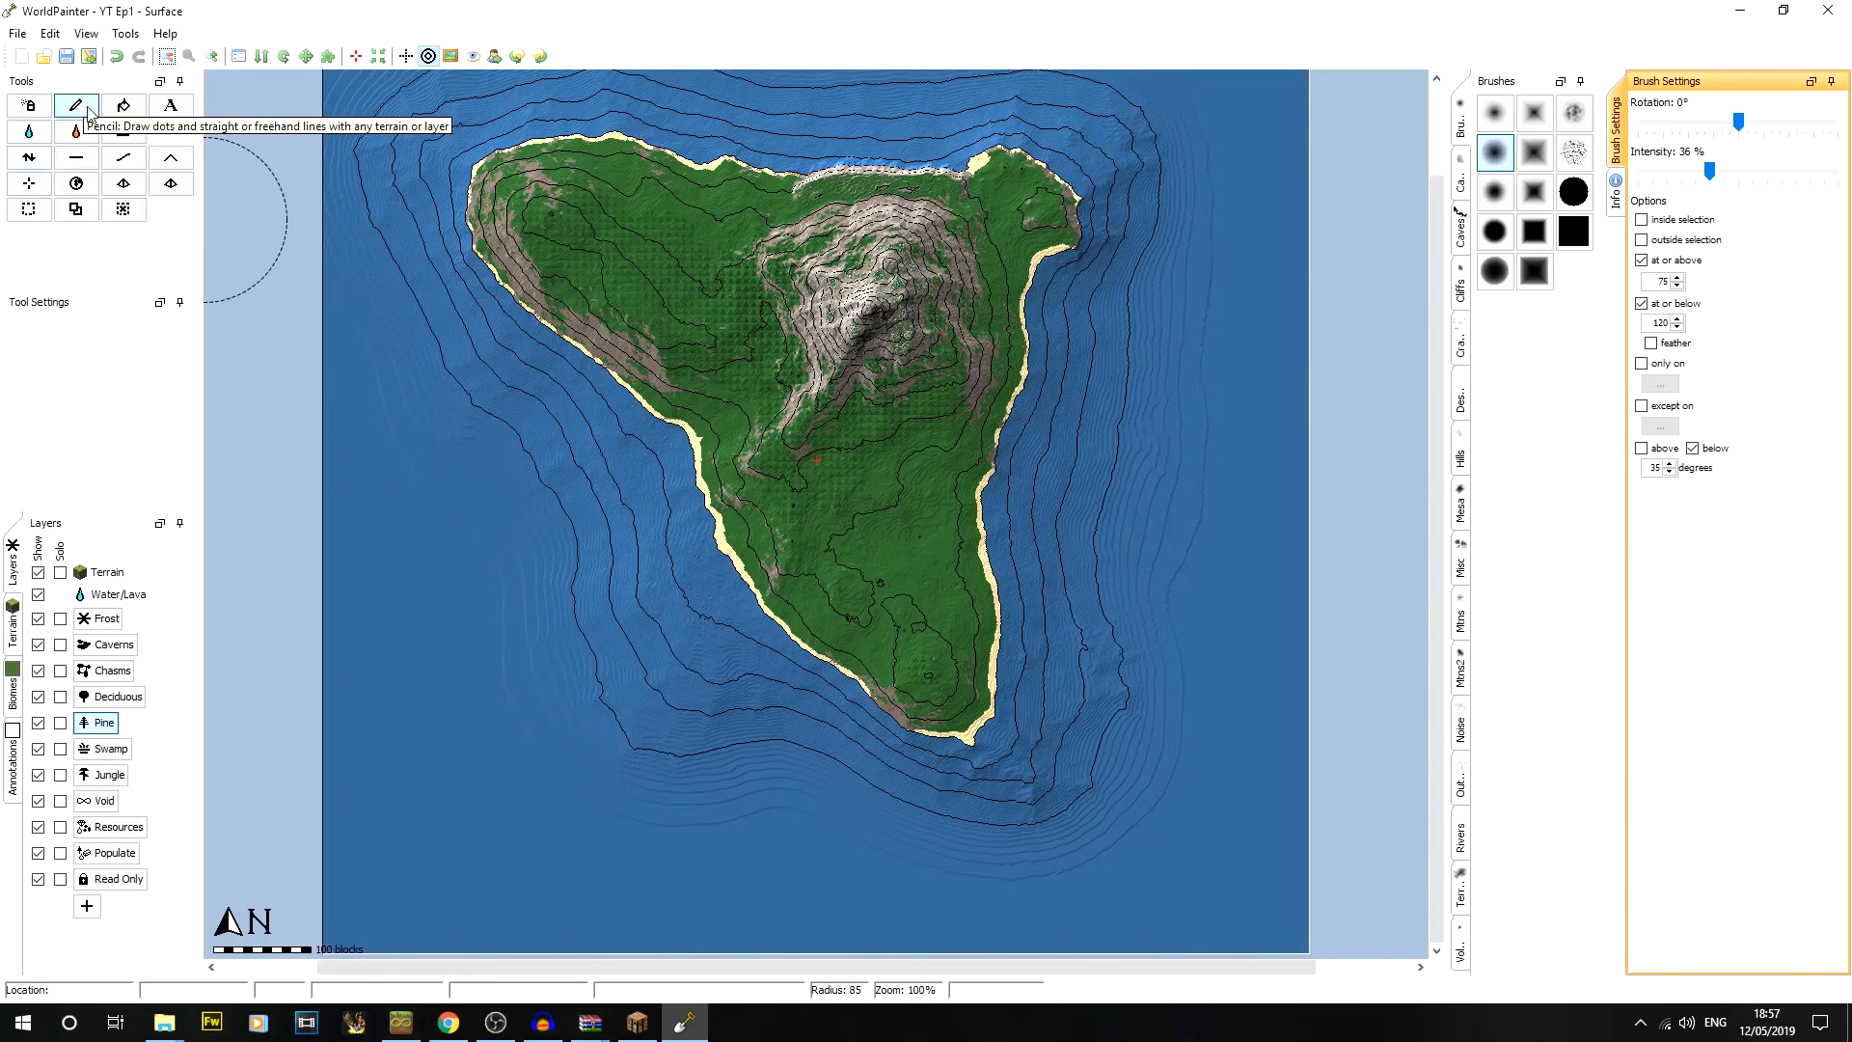
pyautogui.click(1573, 192)
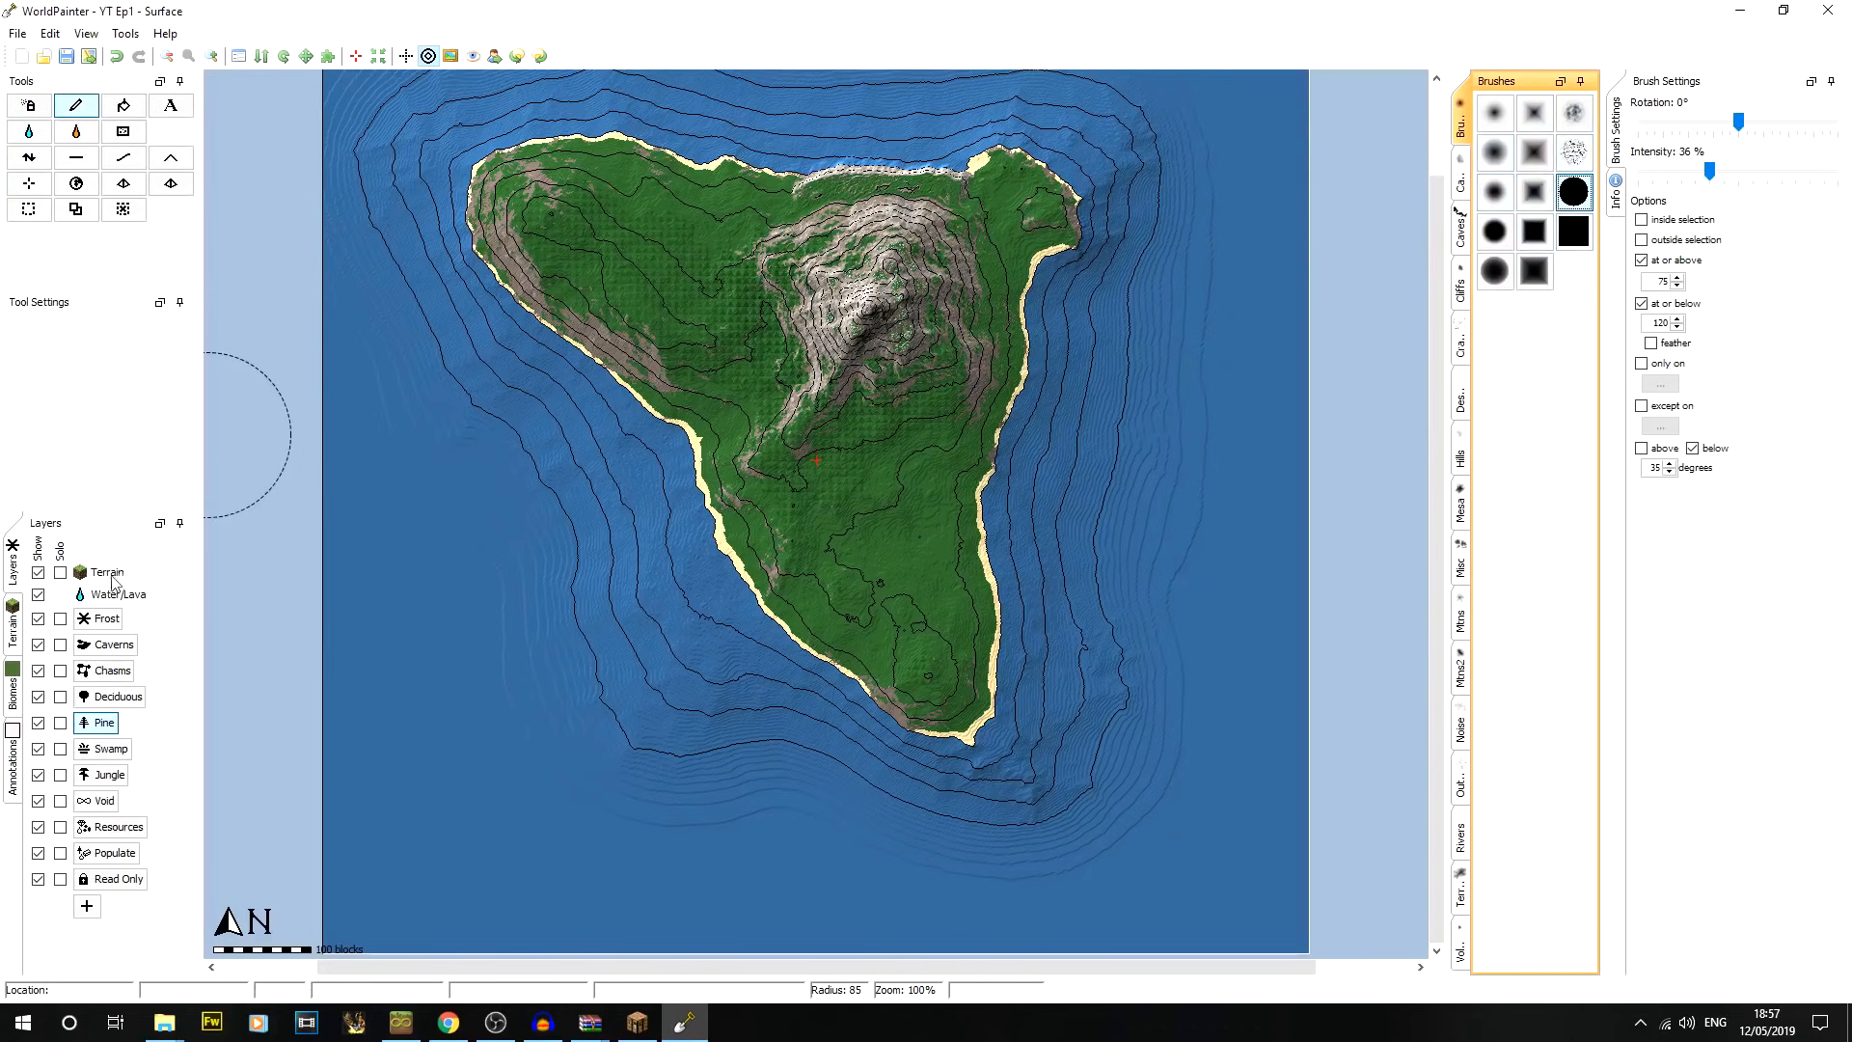
pyautogui.click(15, 744)
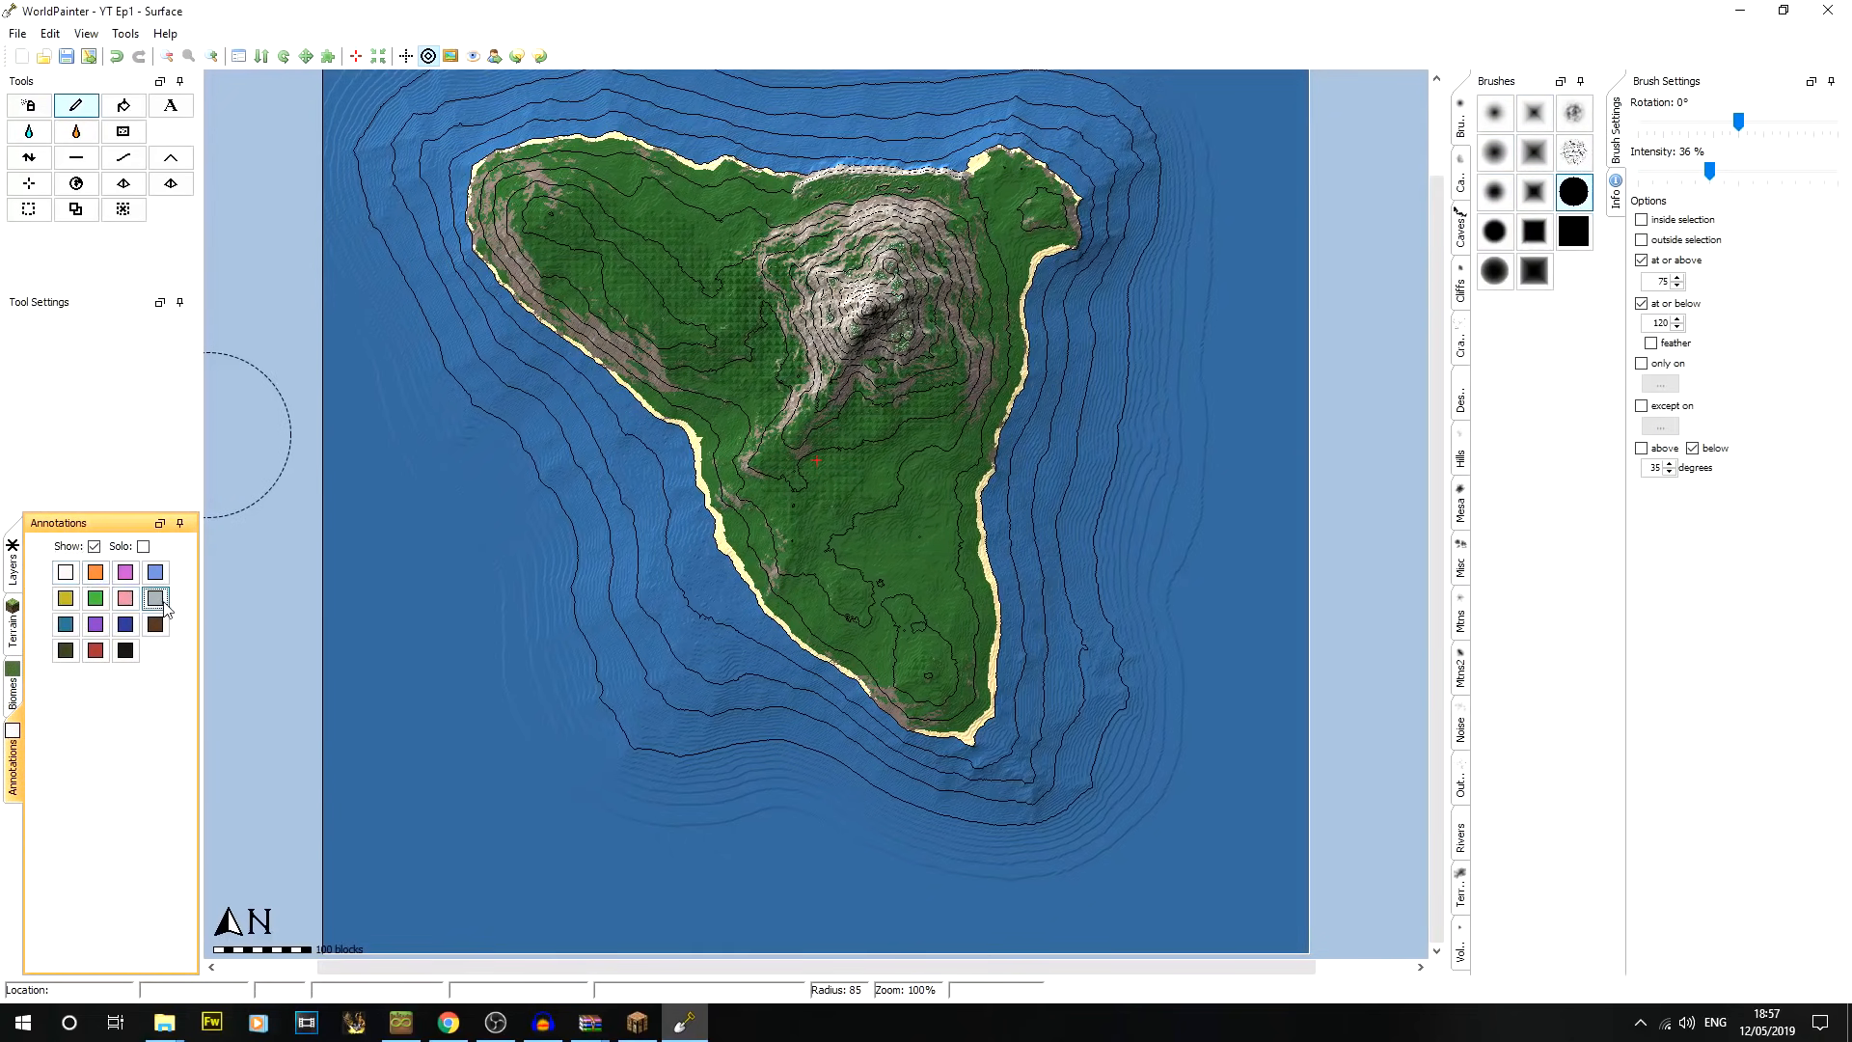
pyautogui.scroll(-14, 748, 227)
pyautogui.click(1675, 303)
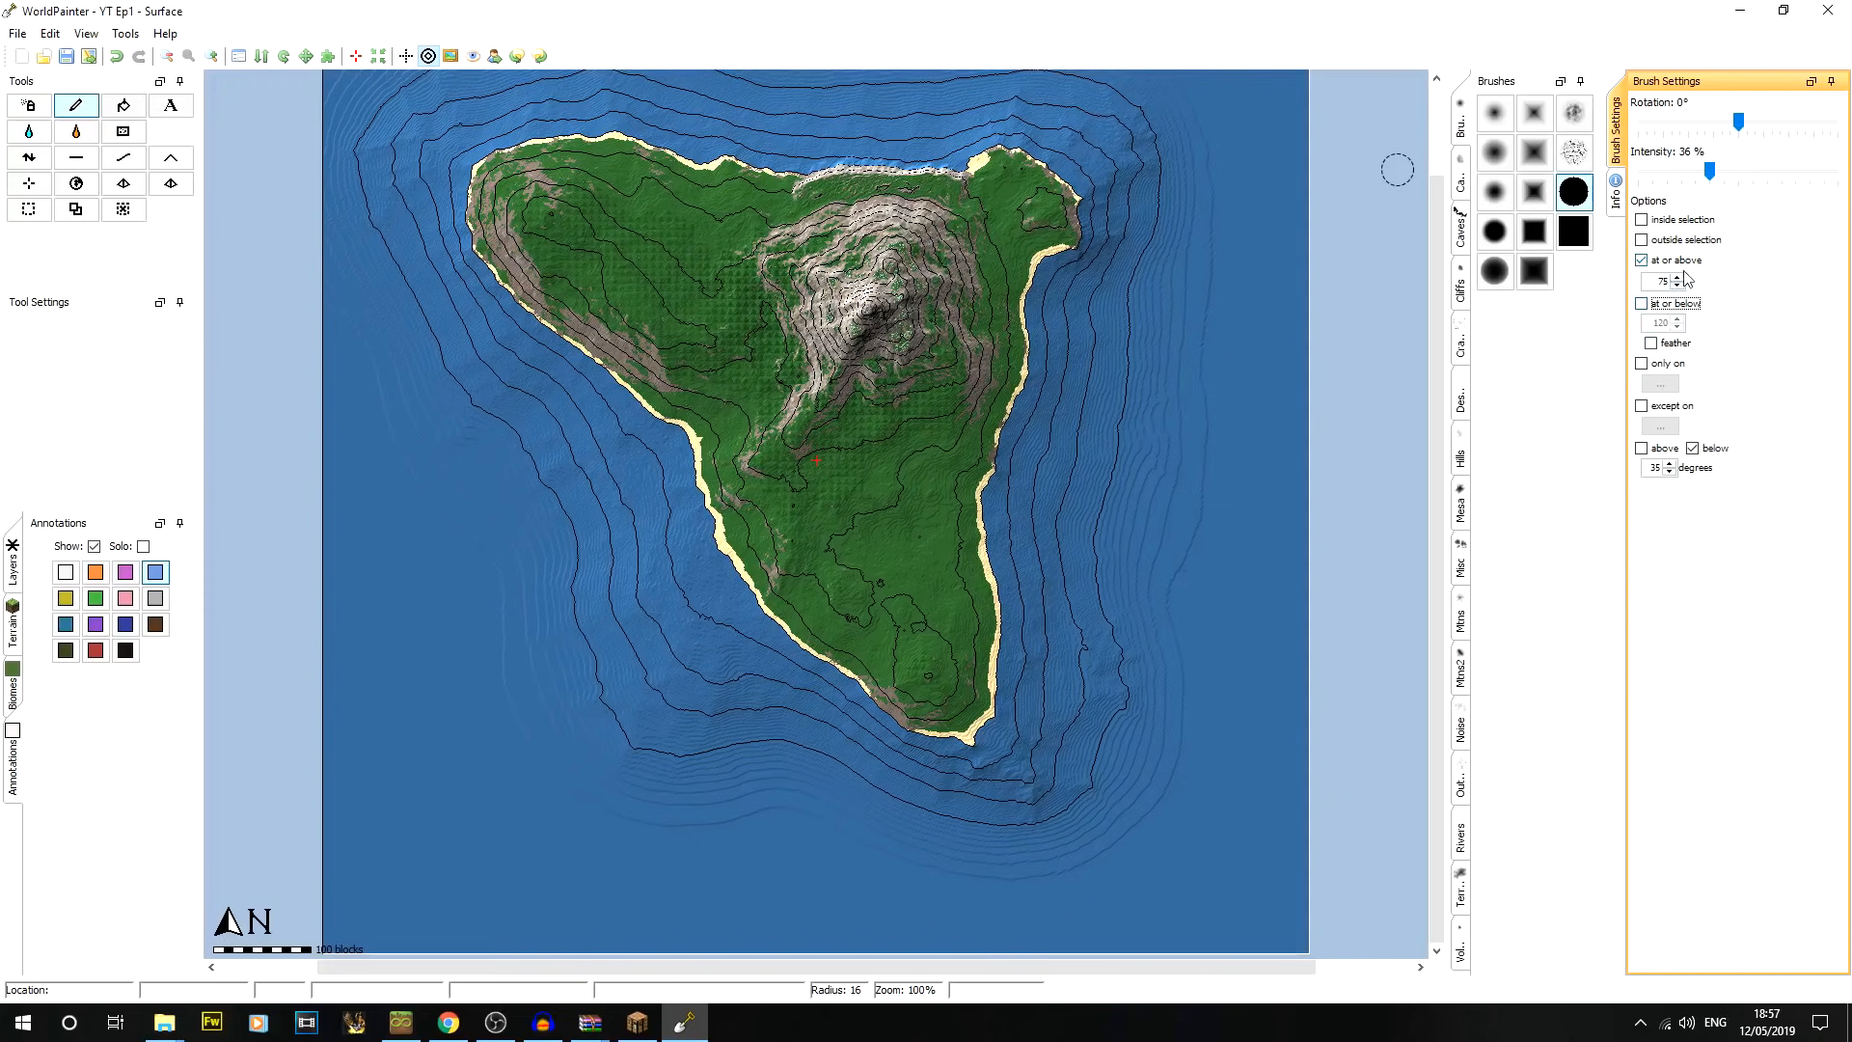
pyautogui.click(1722, 450)
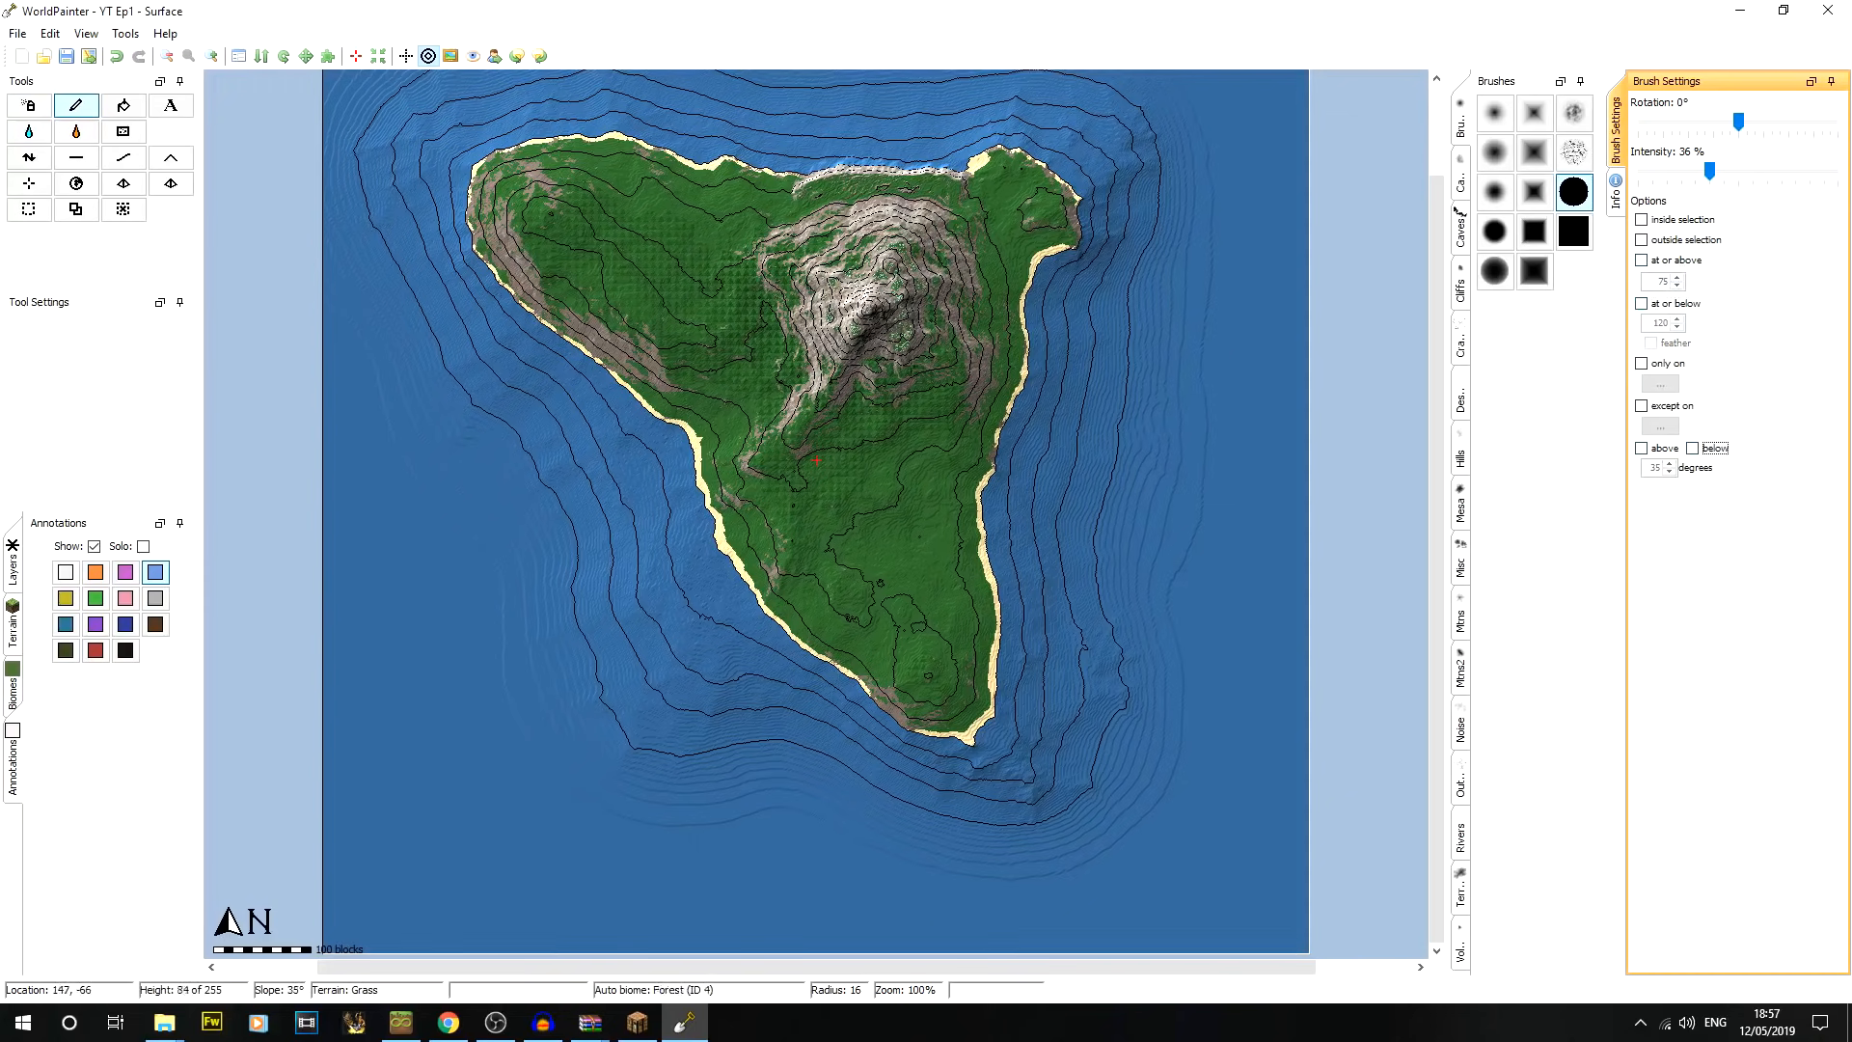
# Try sketching light blue river courses from the mountain to the west and east coasts, using brush radii 16 and 8
pyautogui.moveTo(783, 323)
pyautogui.mouseDown()
pyautogui.moveTo(771, 400)
pyautogui.moveTo(719, 453)
pyautogui.mouseUp()
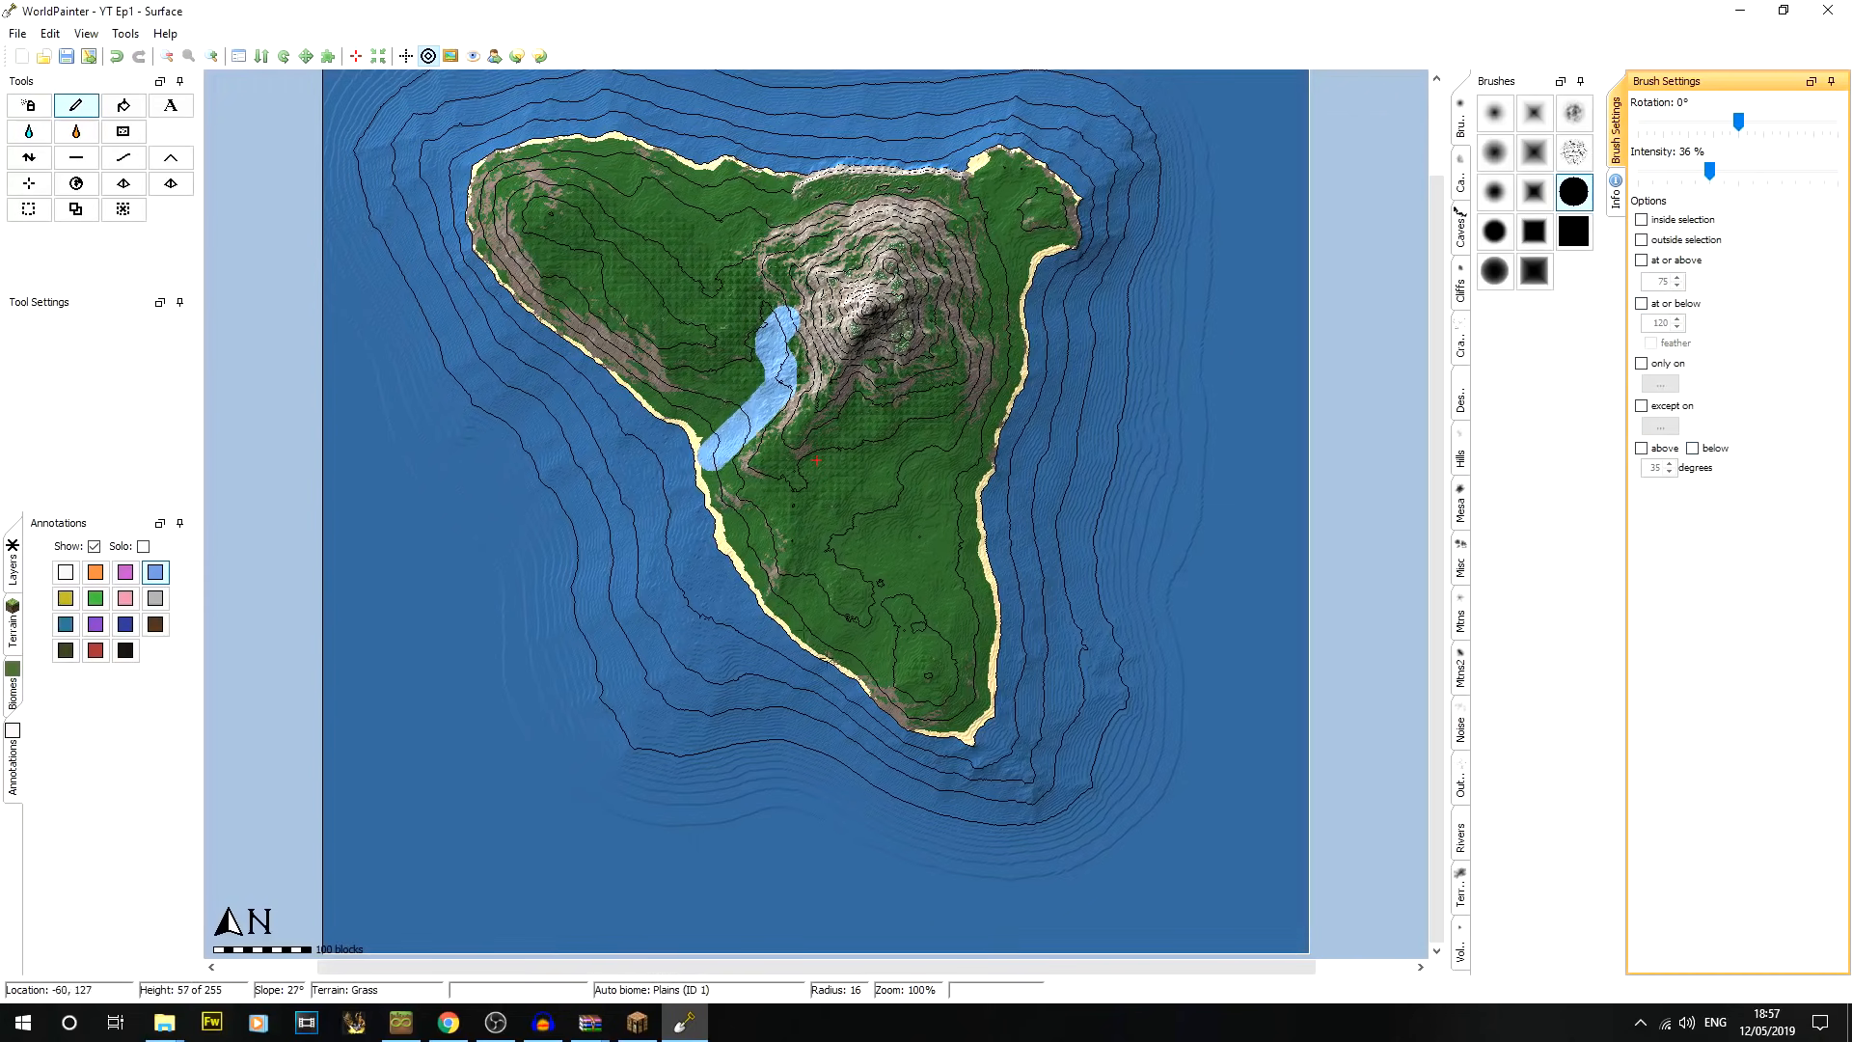
pyautogui.click(117, 57)
pyautogui.scroll(5, 777, 315)
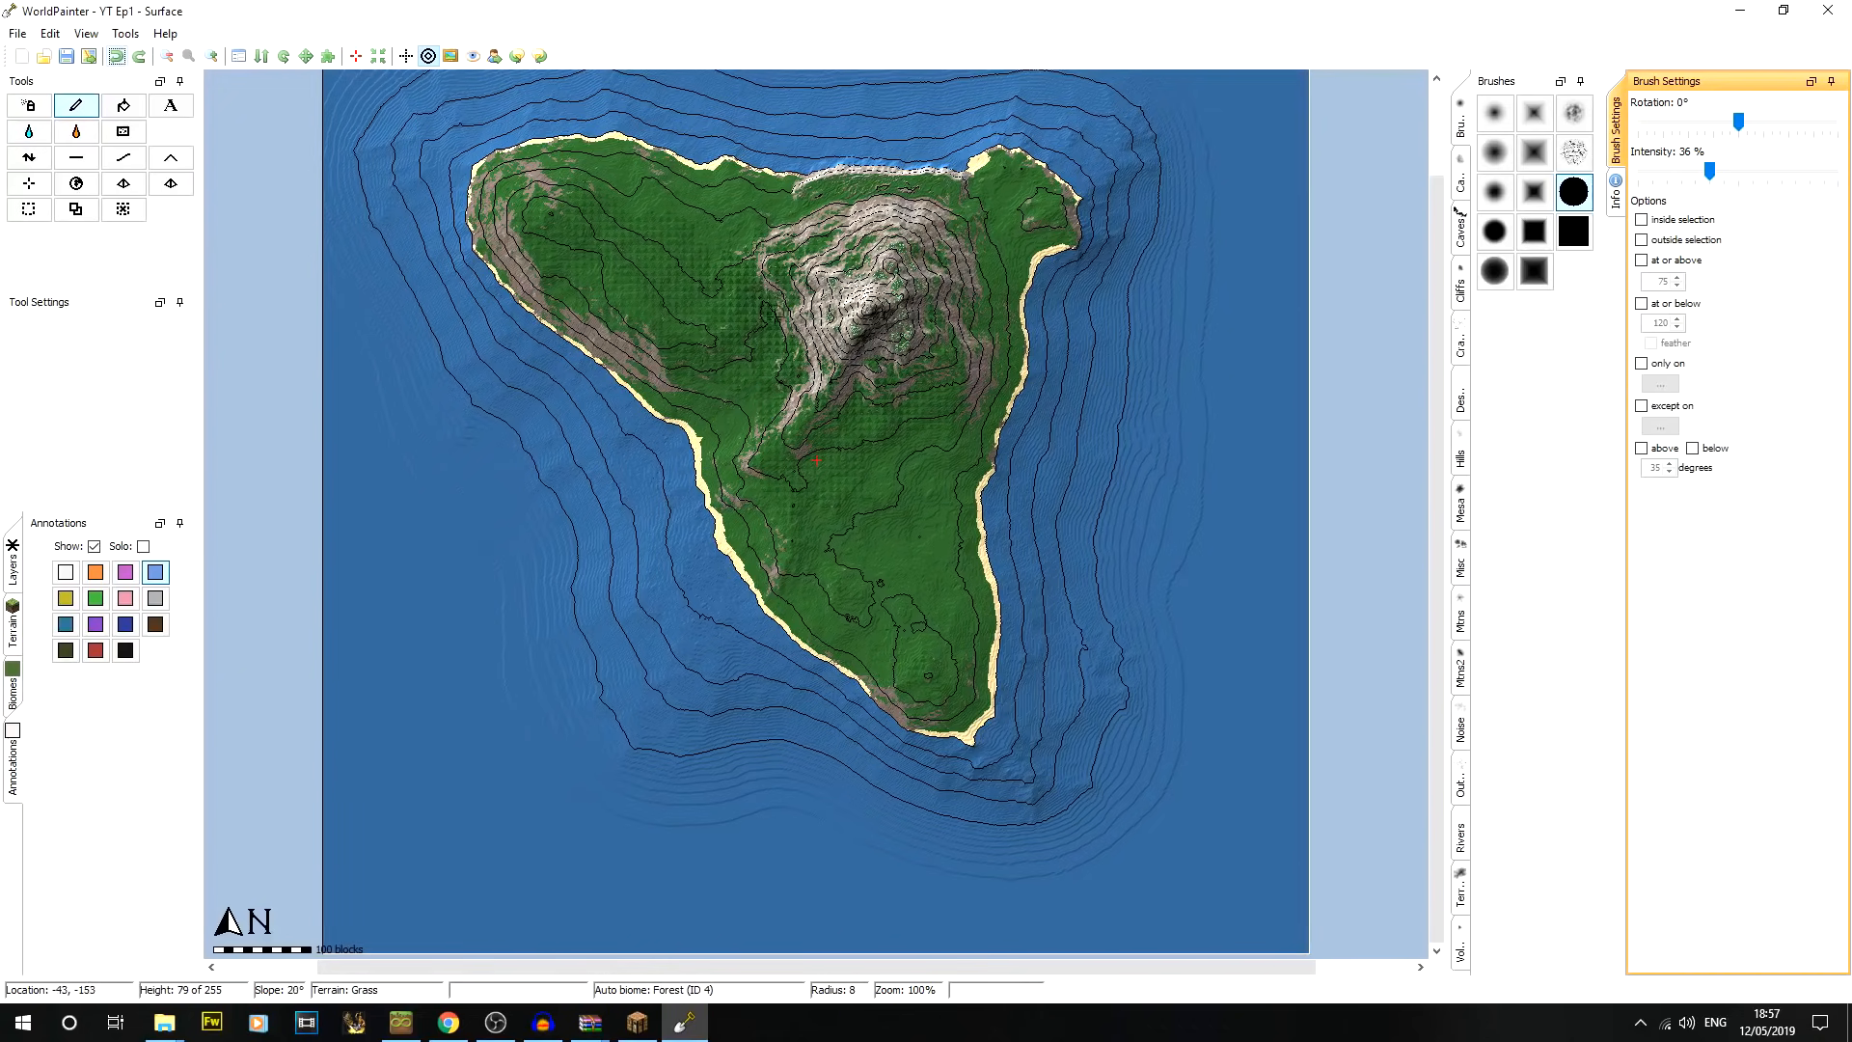
pyautogui.moveTo(772, 384); pyautogui.dragTo(661, 459)
pyautogui.click(117, 57)
pyautogui.moveTo(869, 393)
pyautogui.mouseDown()
pyautogui.moveTo(879, 513)
pyautogui.moveTo(964, 564)
pyautogui.moveTo(1008, 509)
pyautogui.mouseUp()
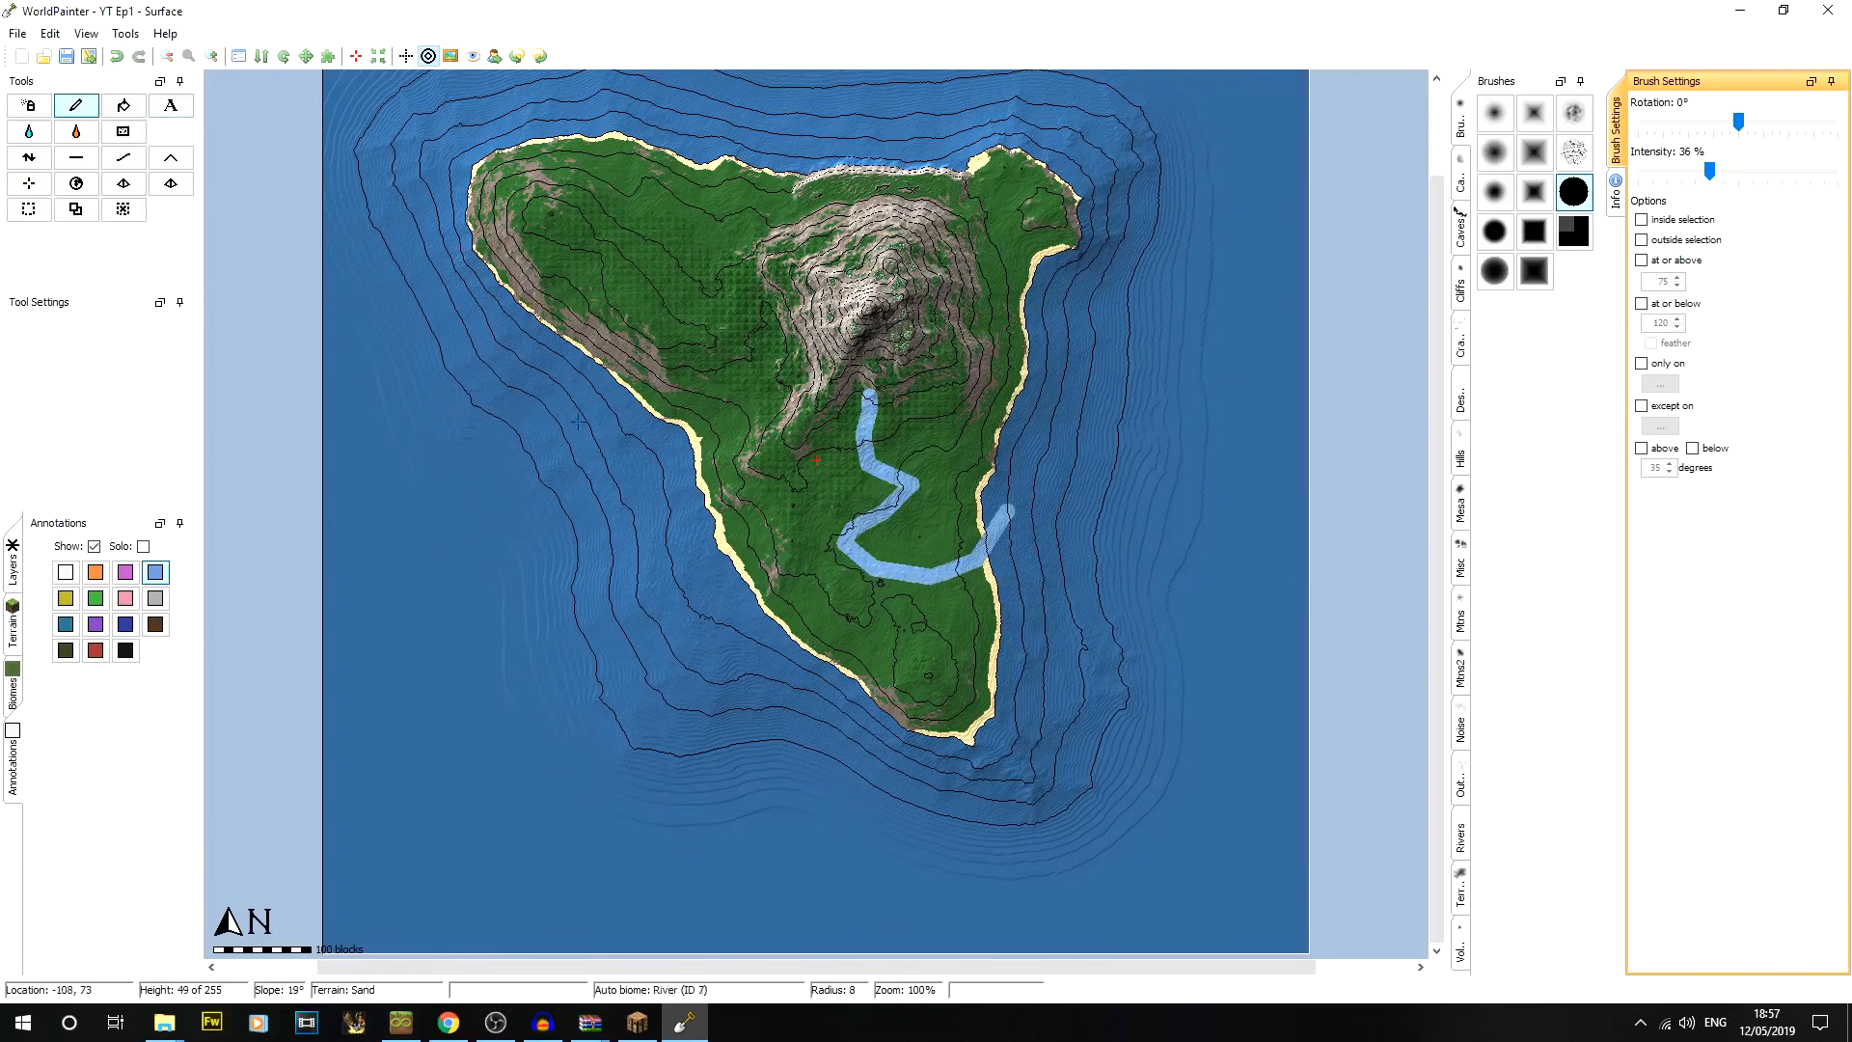
pyautogui.click(114, 62)
pyautogui.click(114, 62)
pyautogui.moveTo(827, 386); pyautogui.dragTo(775, 440, button='middle')
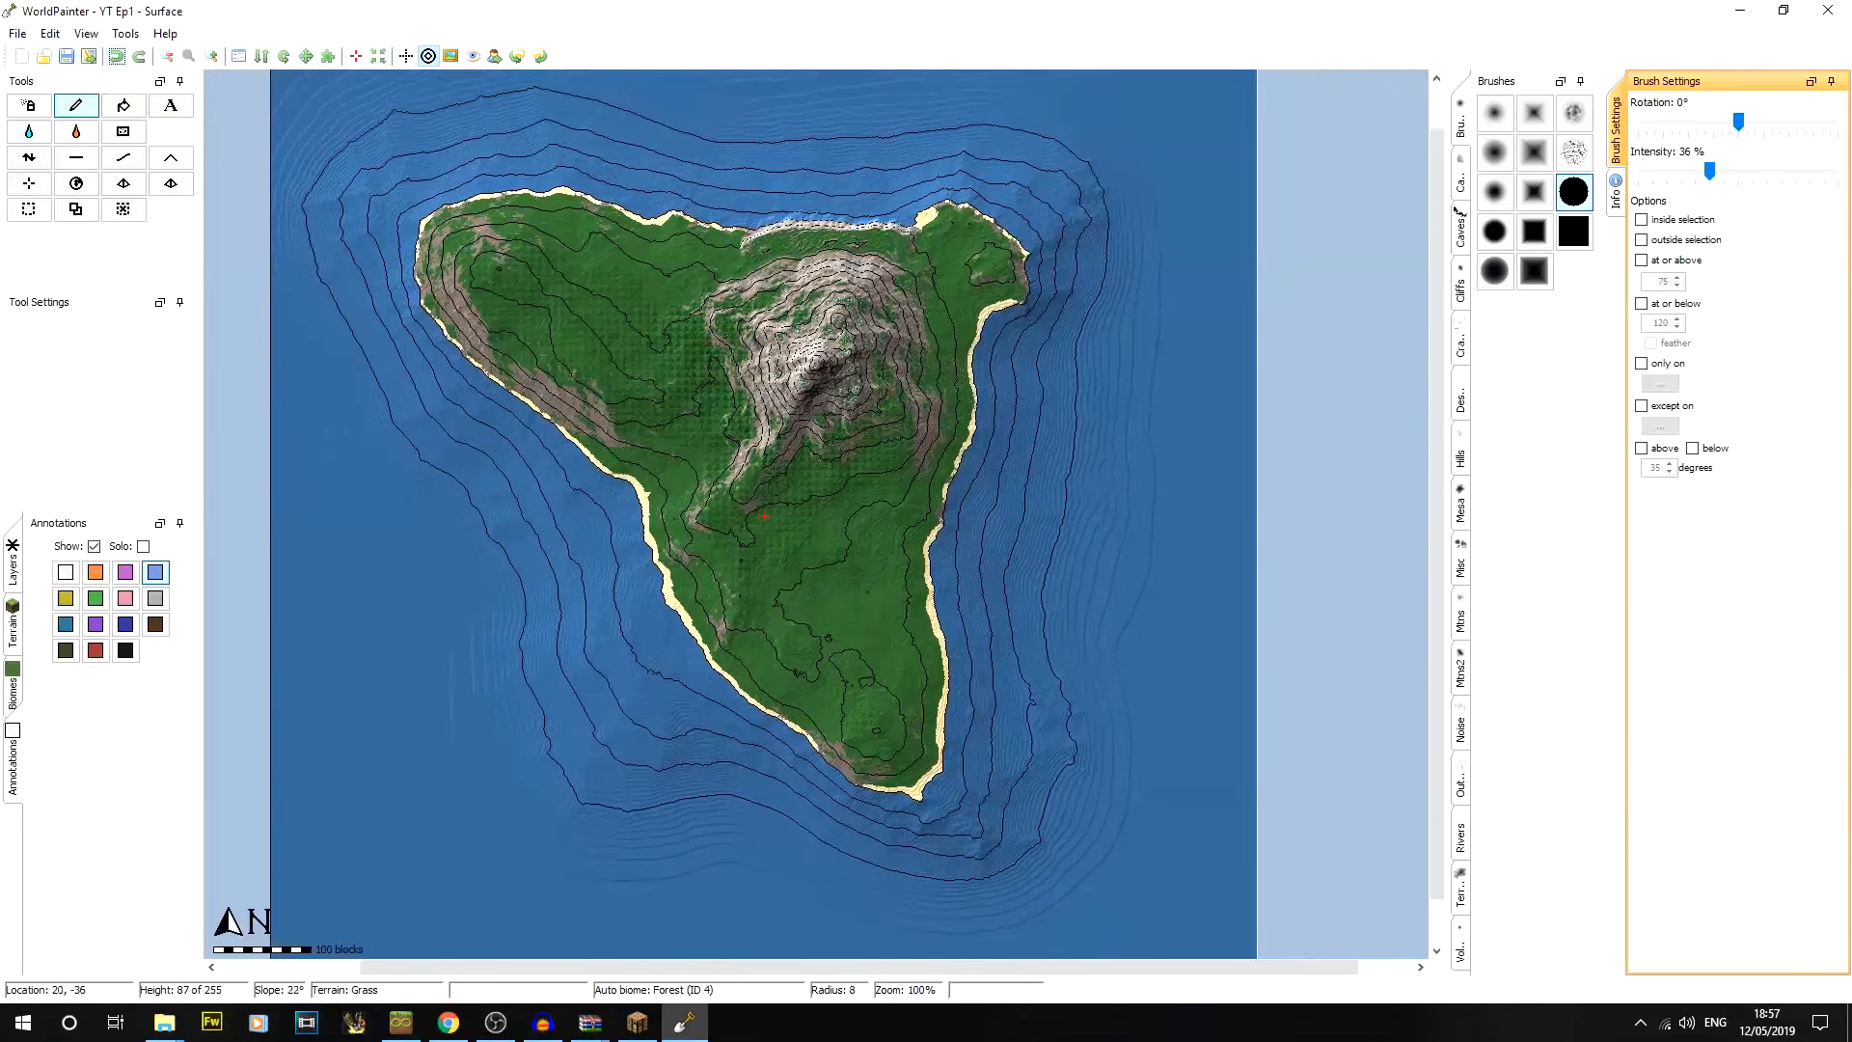
# Move the spawn point to the beach at the island's southern tip
pyautogui.click(28, 183)
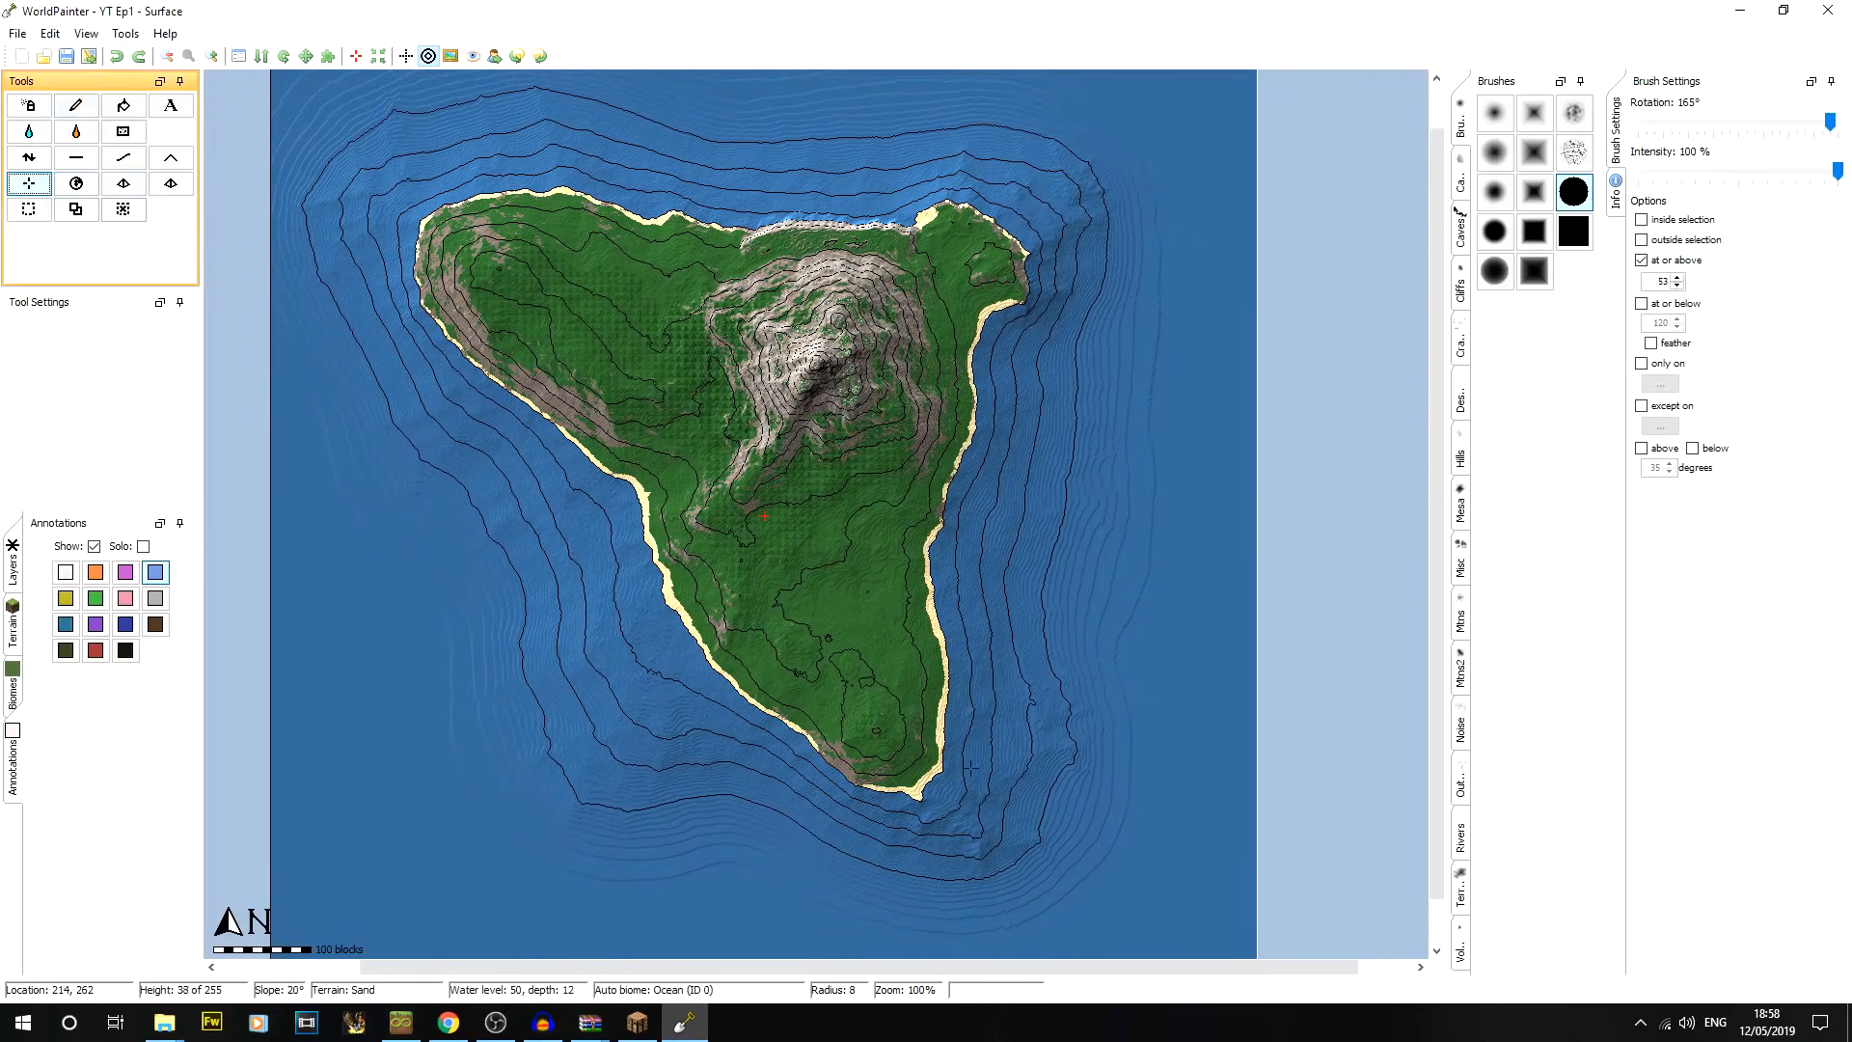
pyautogui.click(912, 790)
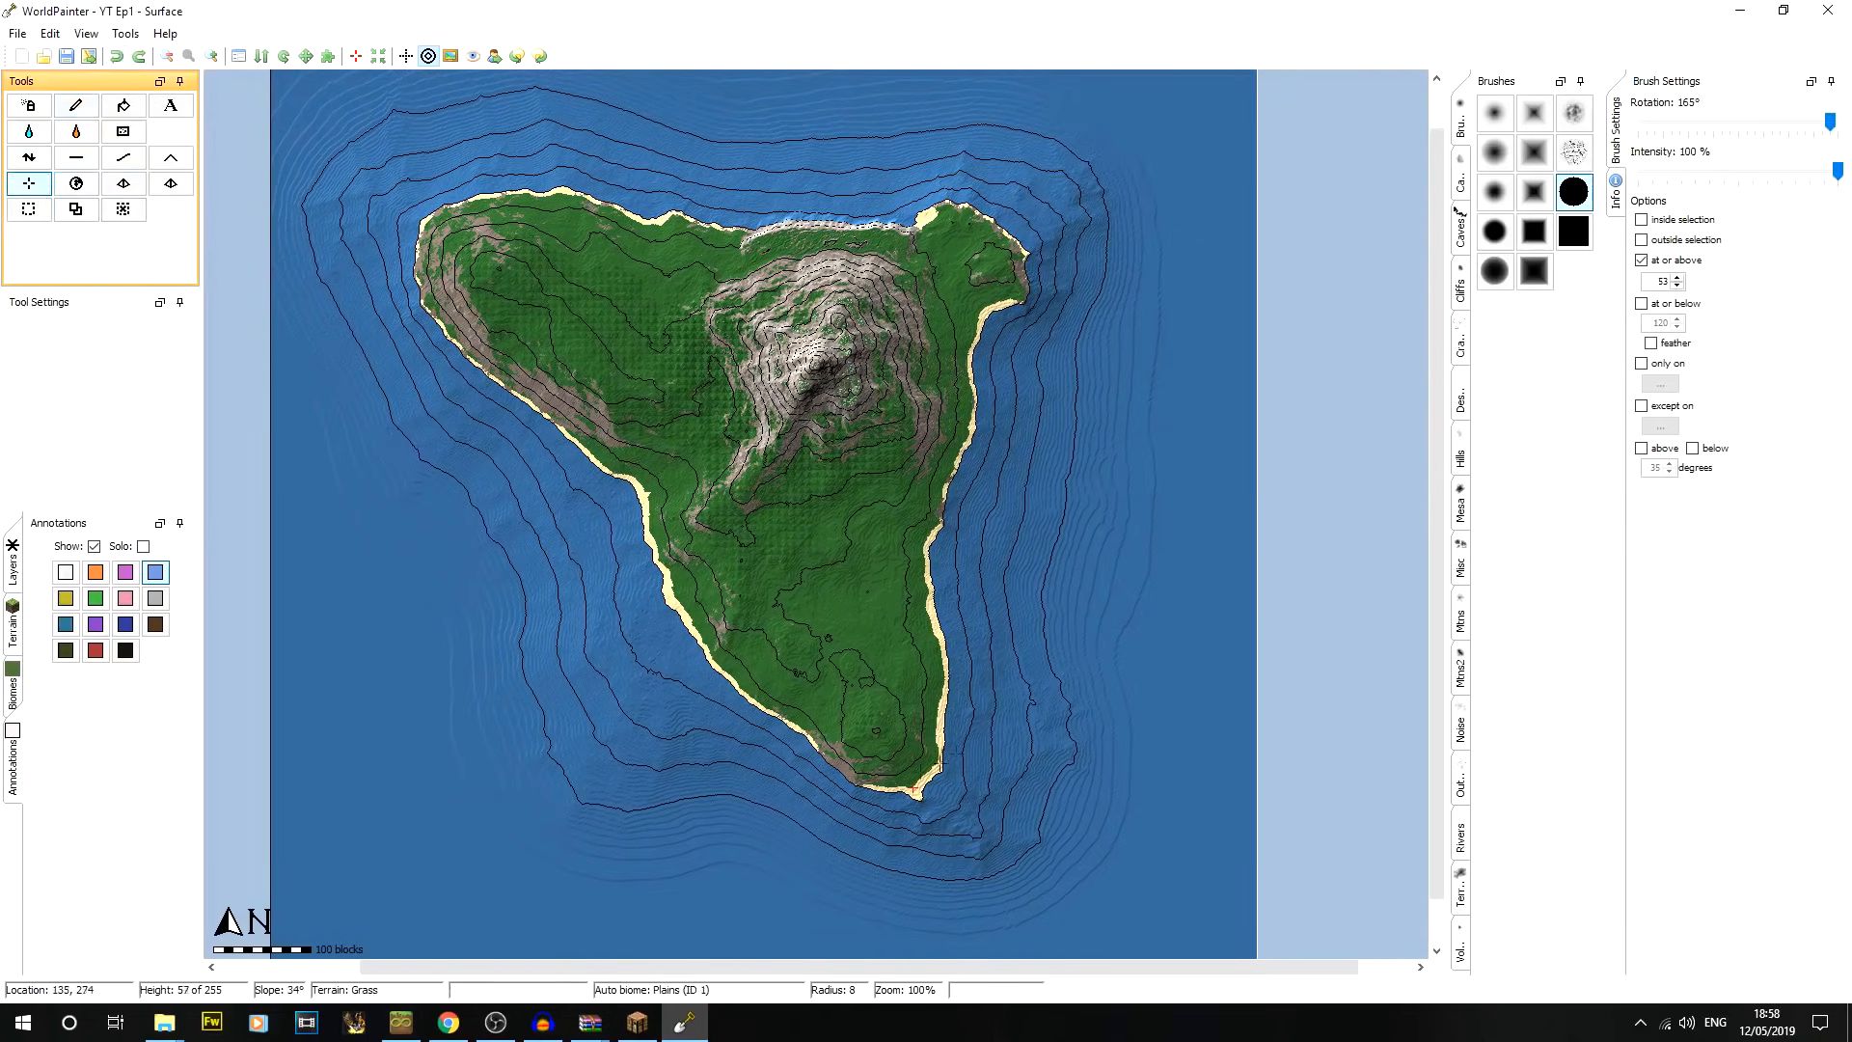
pyautogui.moveTo(971, 710); pyautogui.dragTo(906, 546, button='middle')
pyautogui.click(211, 56)
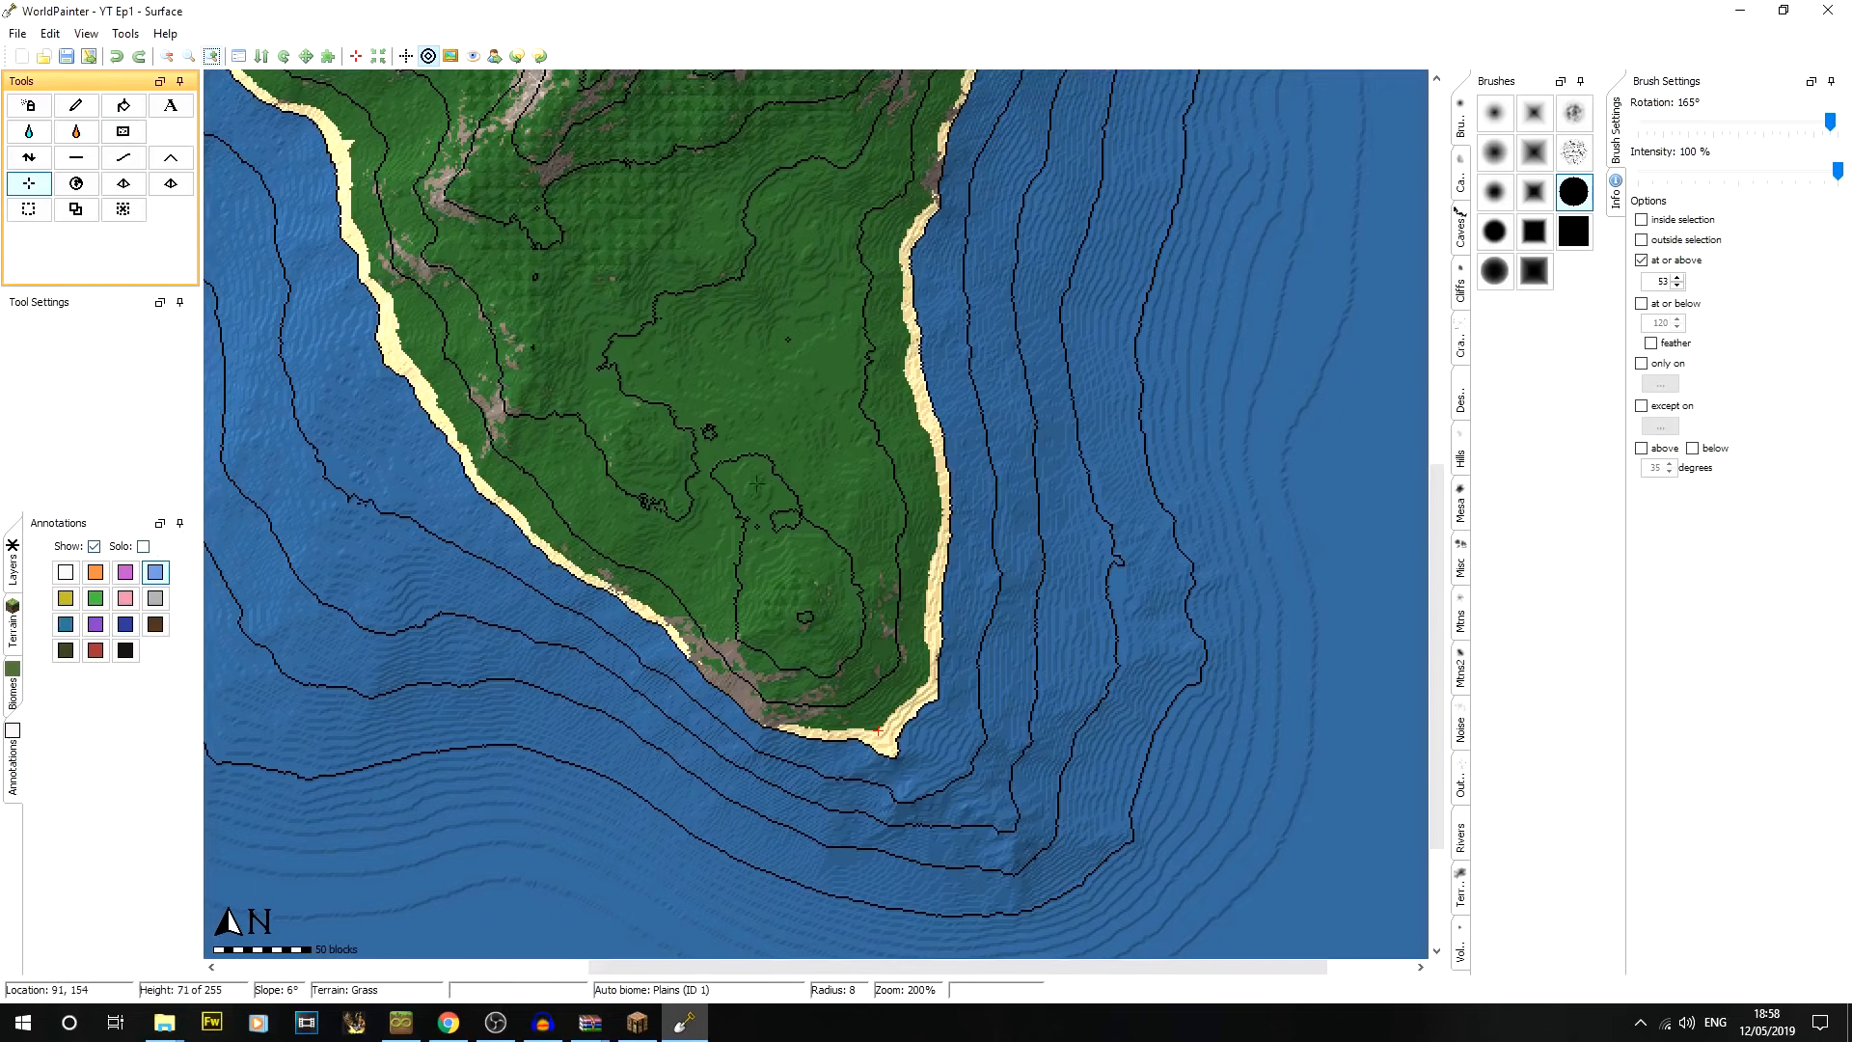
pyautogui.moveTo(897, 206); pyautogui.dragTo(945, 616, button='middle')
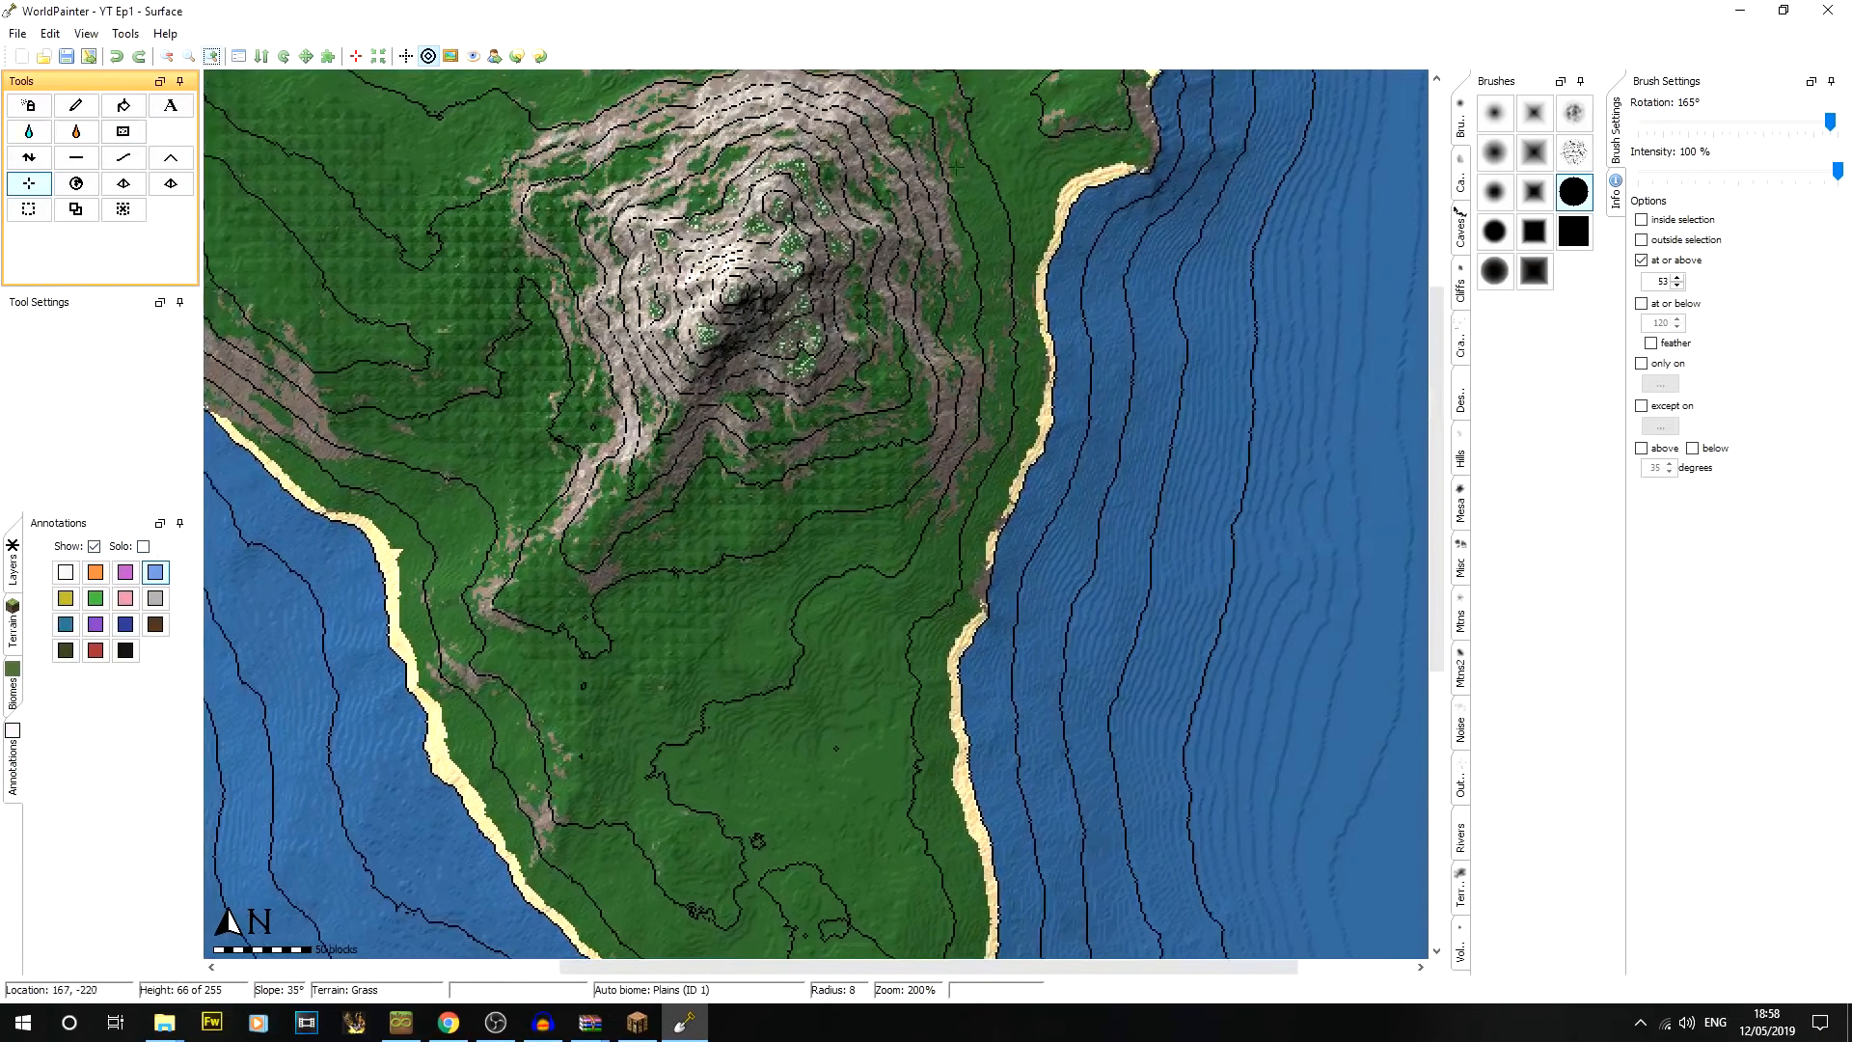
# Switch to spray painting the sand terrain with the solid round brush at radius 50
pyautogui.click(31, 107)
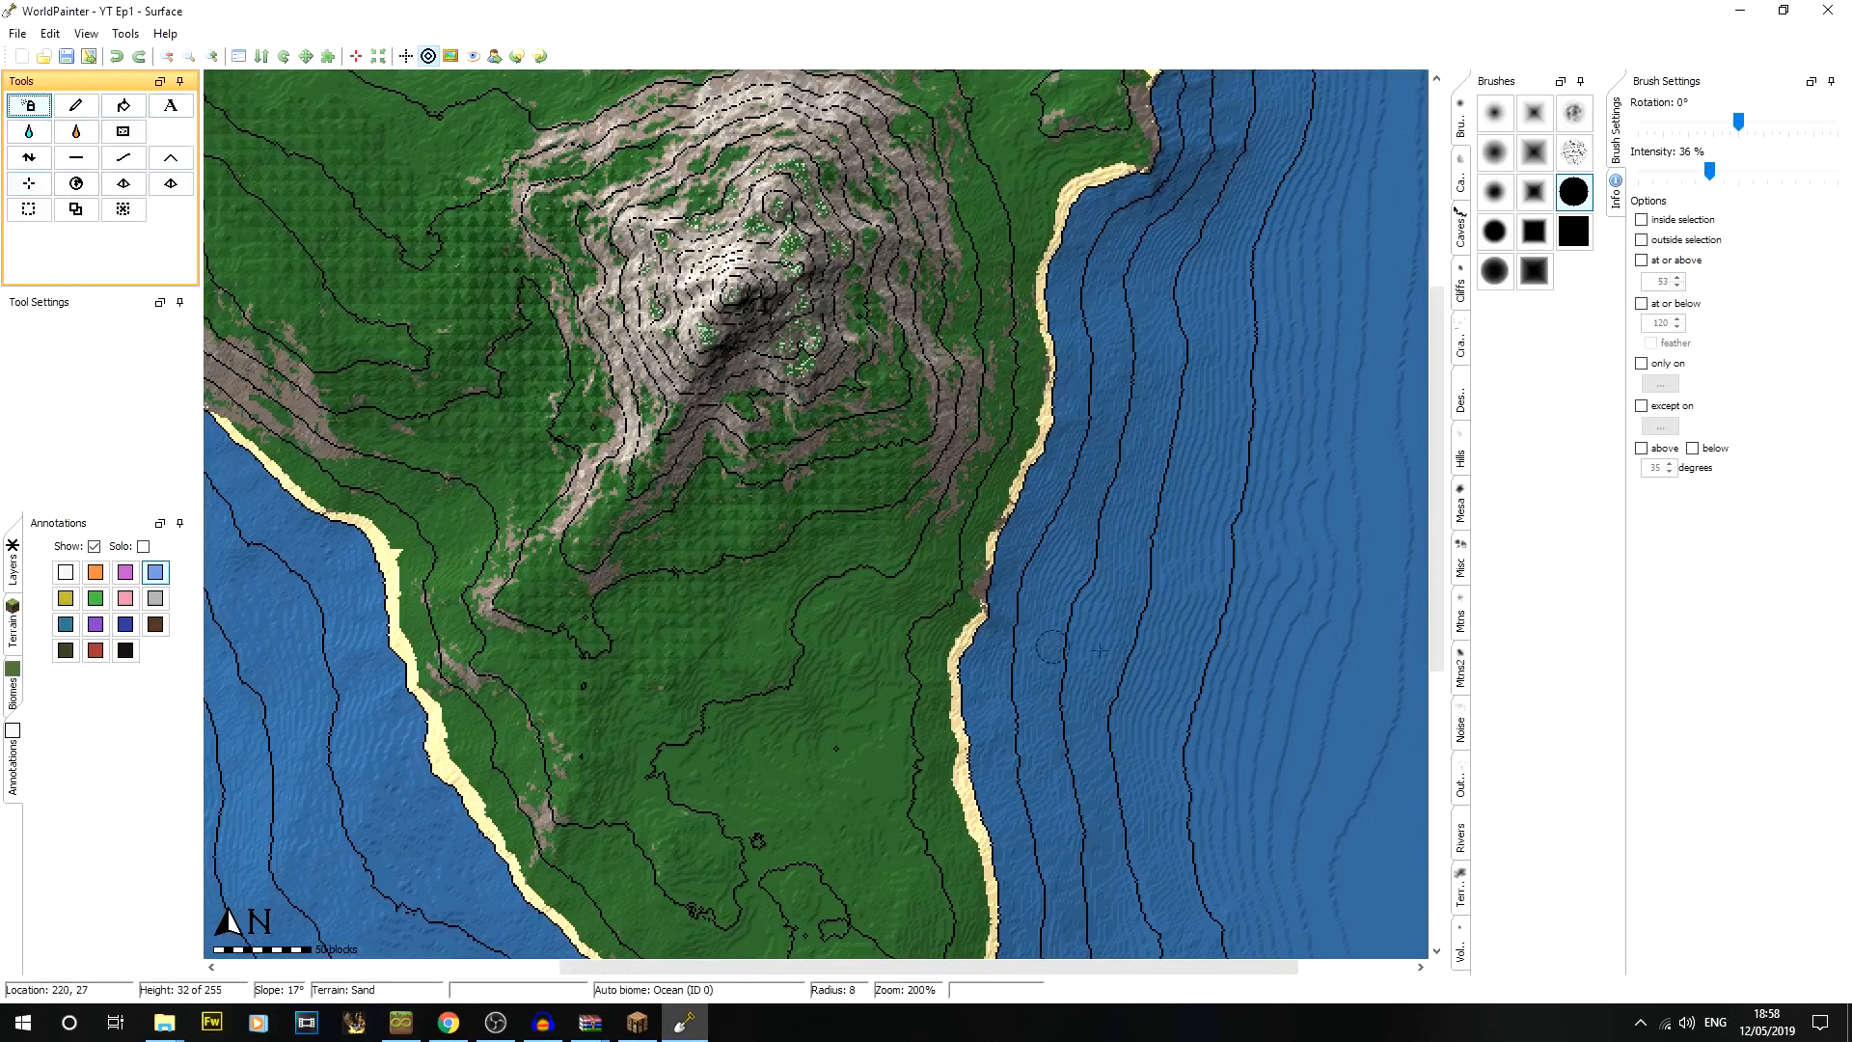
pyautogui.click(1461, 120)
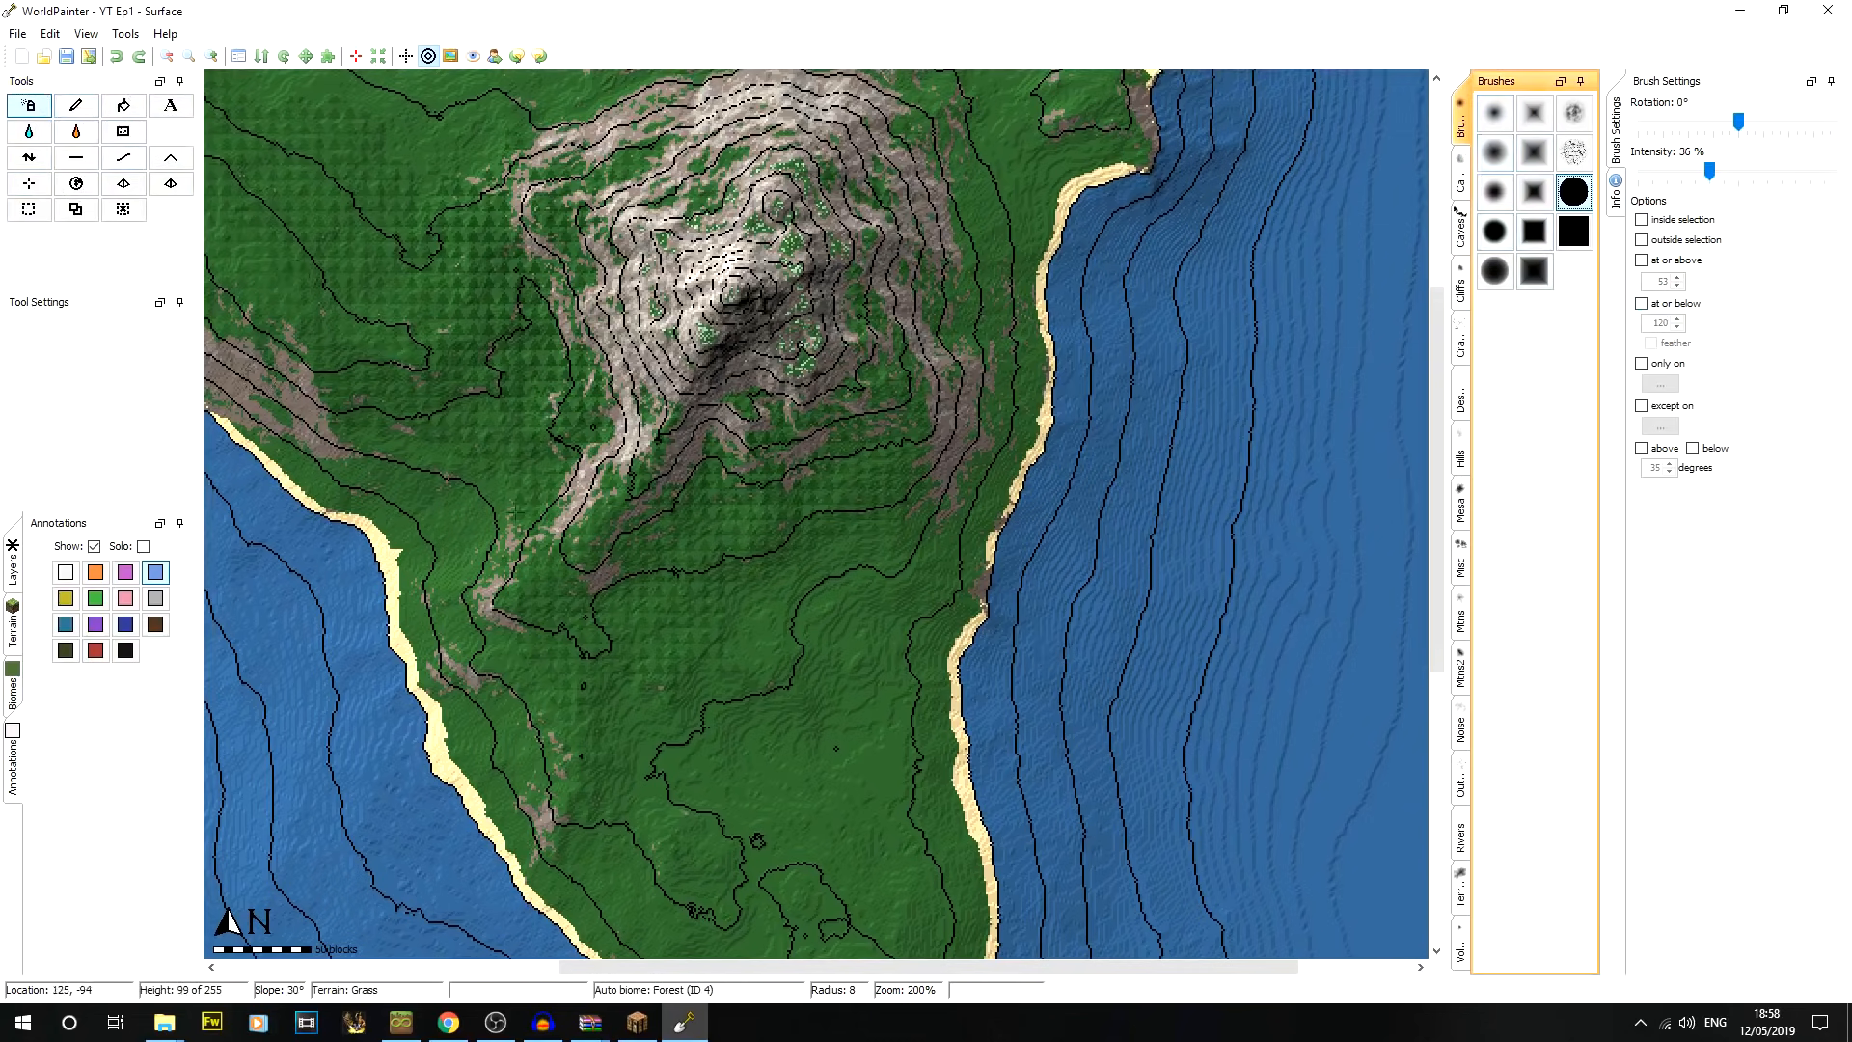
pyautogui.click(13, 632)
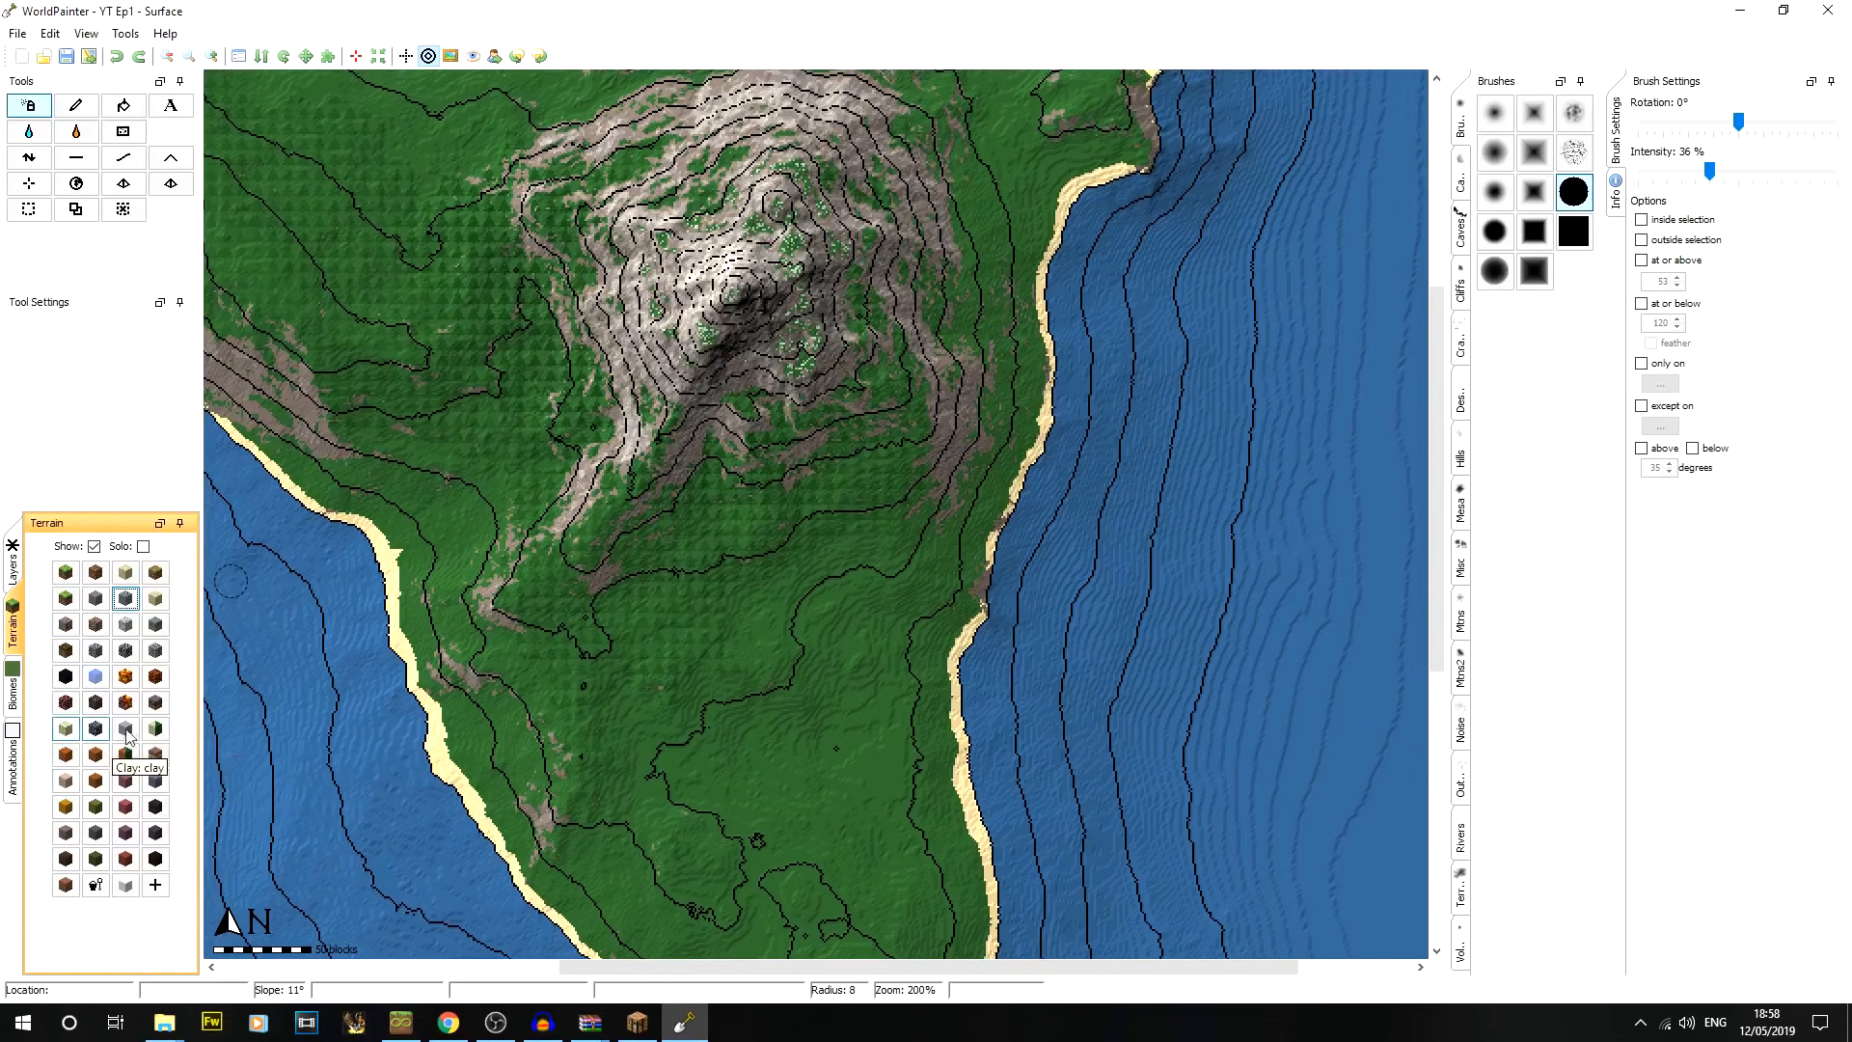
pyautogui.click(126, 572)
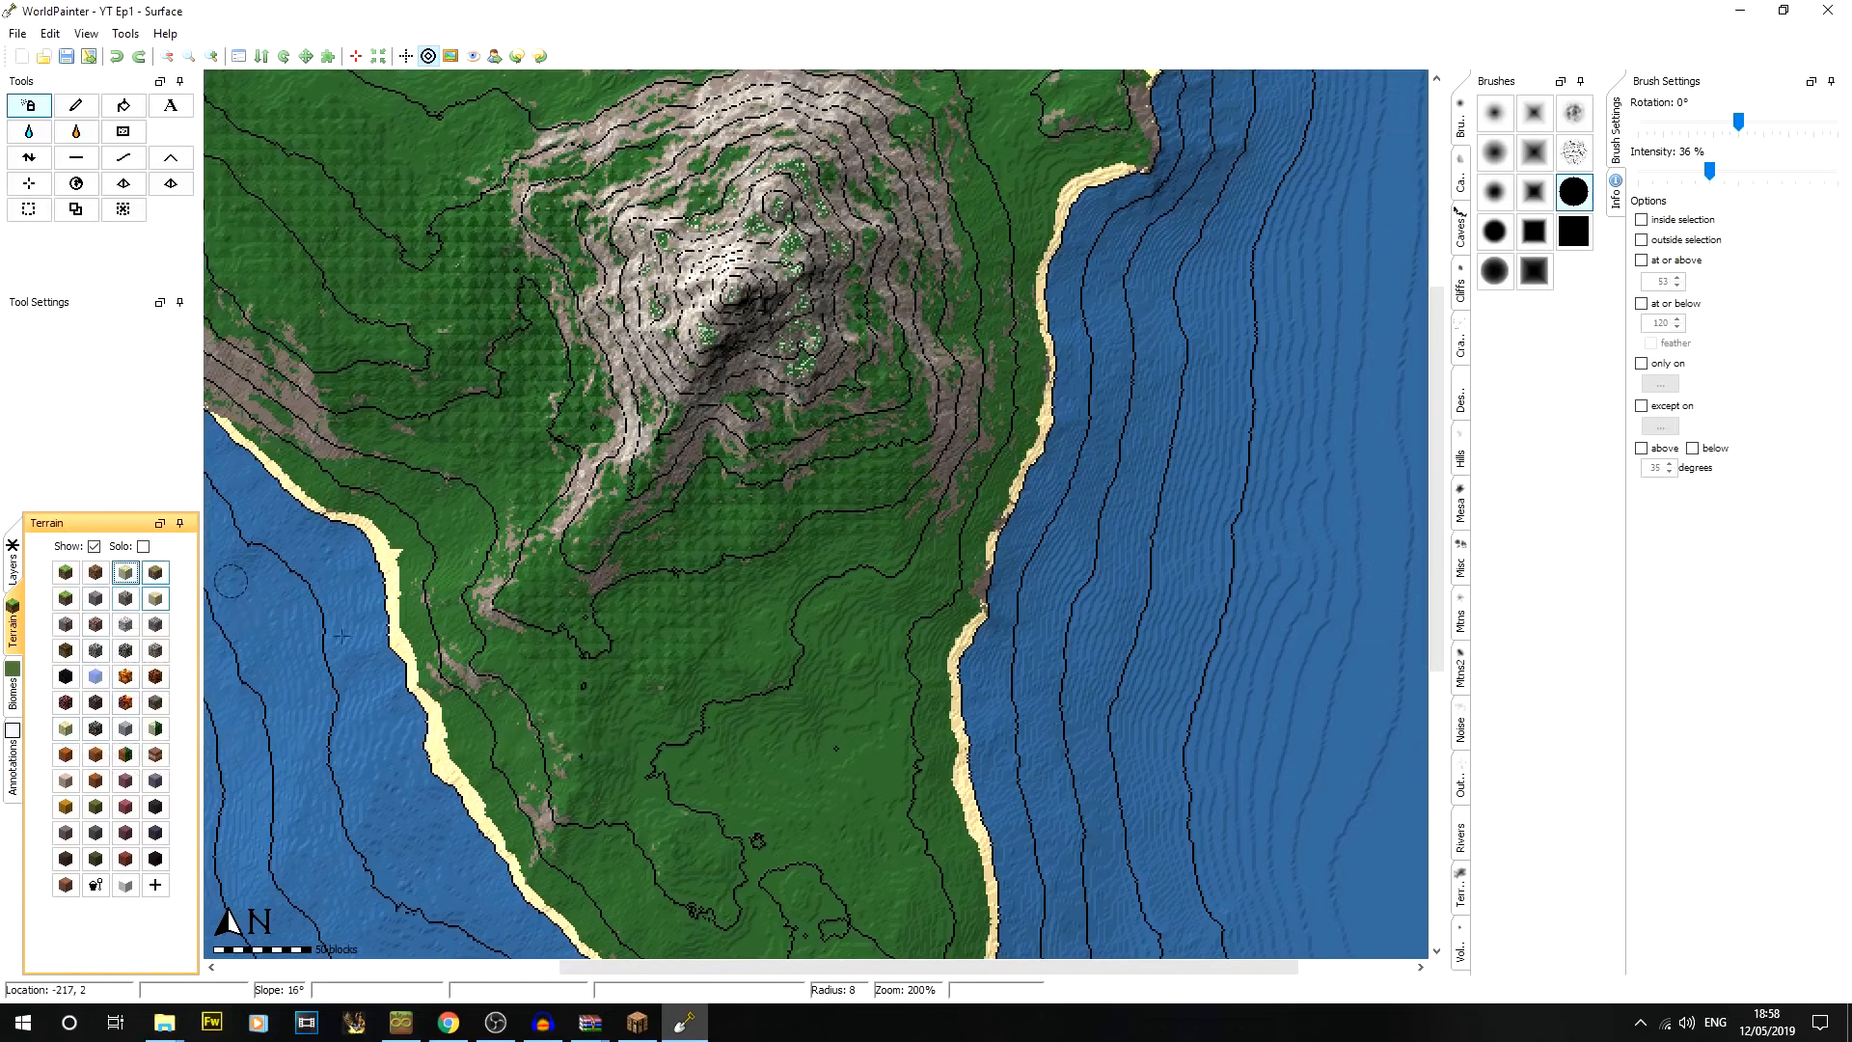
pyautogui.scroll(5, 1056, 439)
pyautogui.scroll(2, 1056, 439)
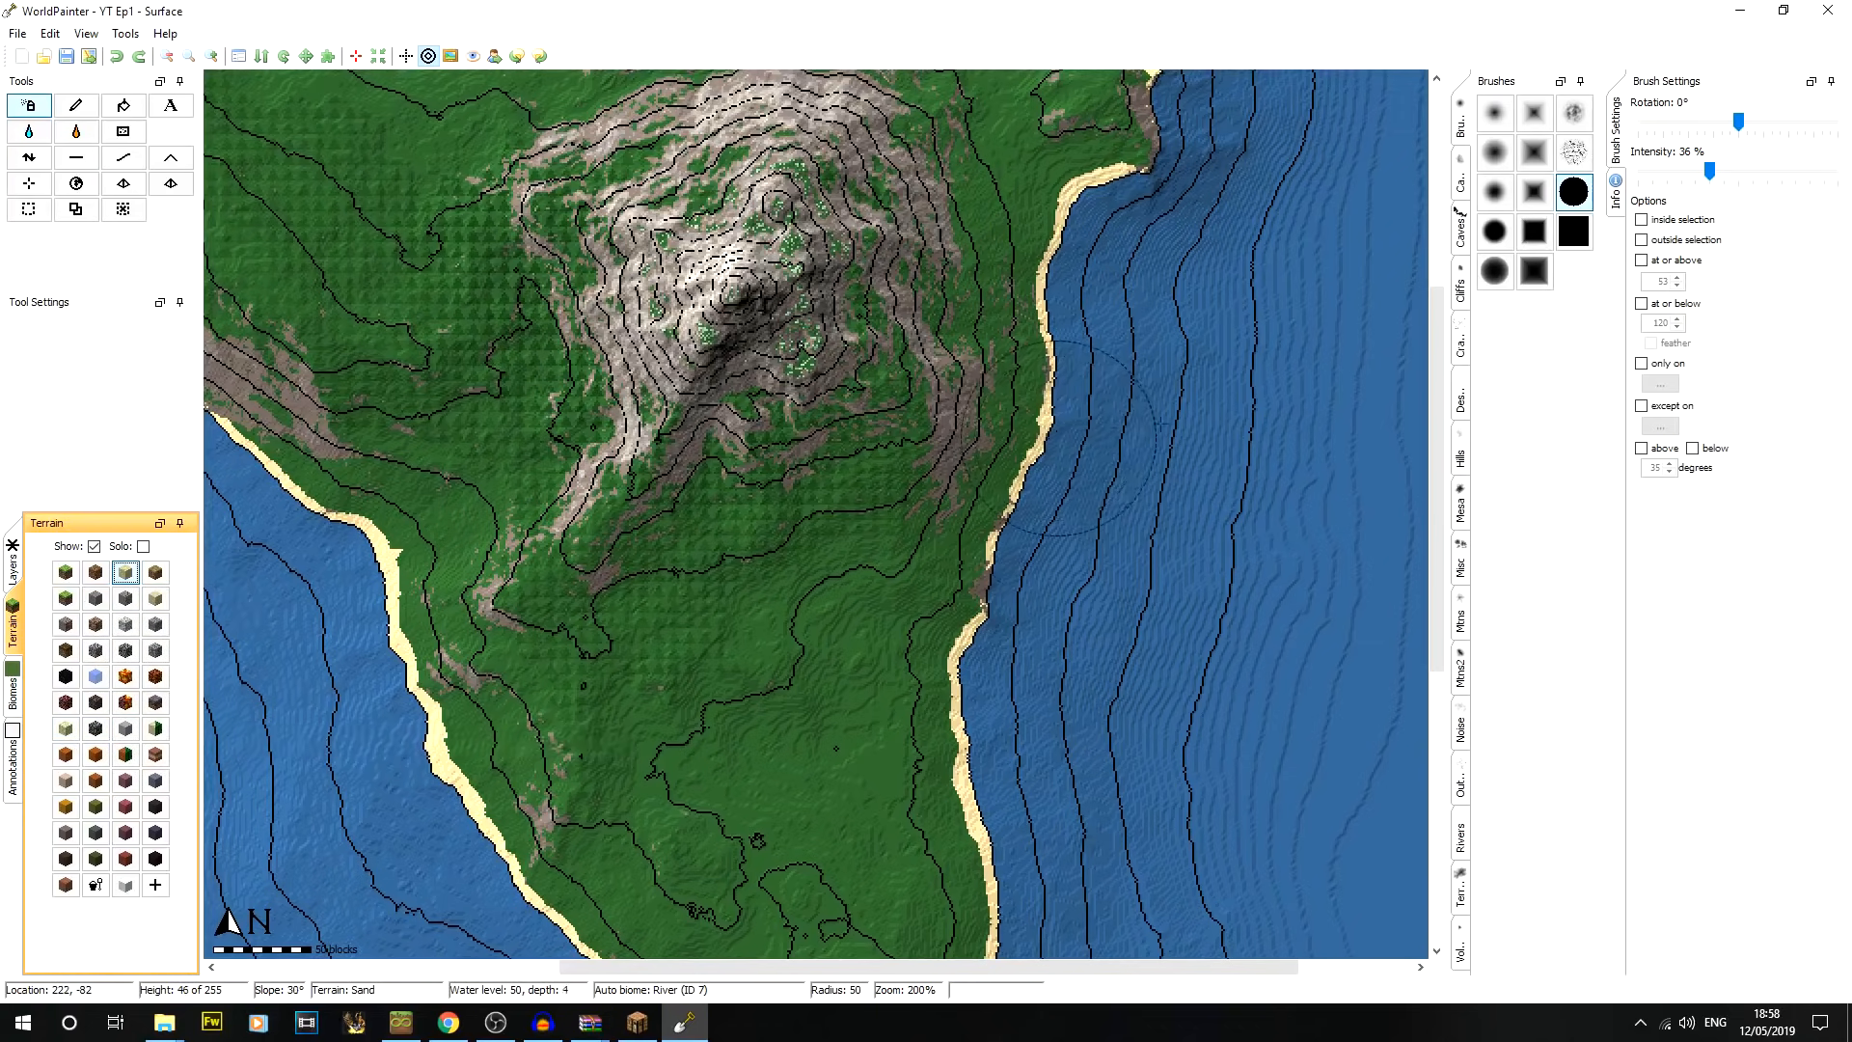
# Limit the spray to heights 50 to 53 with feathering and slopes below 35 degrees, at 22% intensity
pyautogui.click(1668, 261)
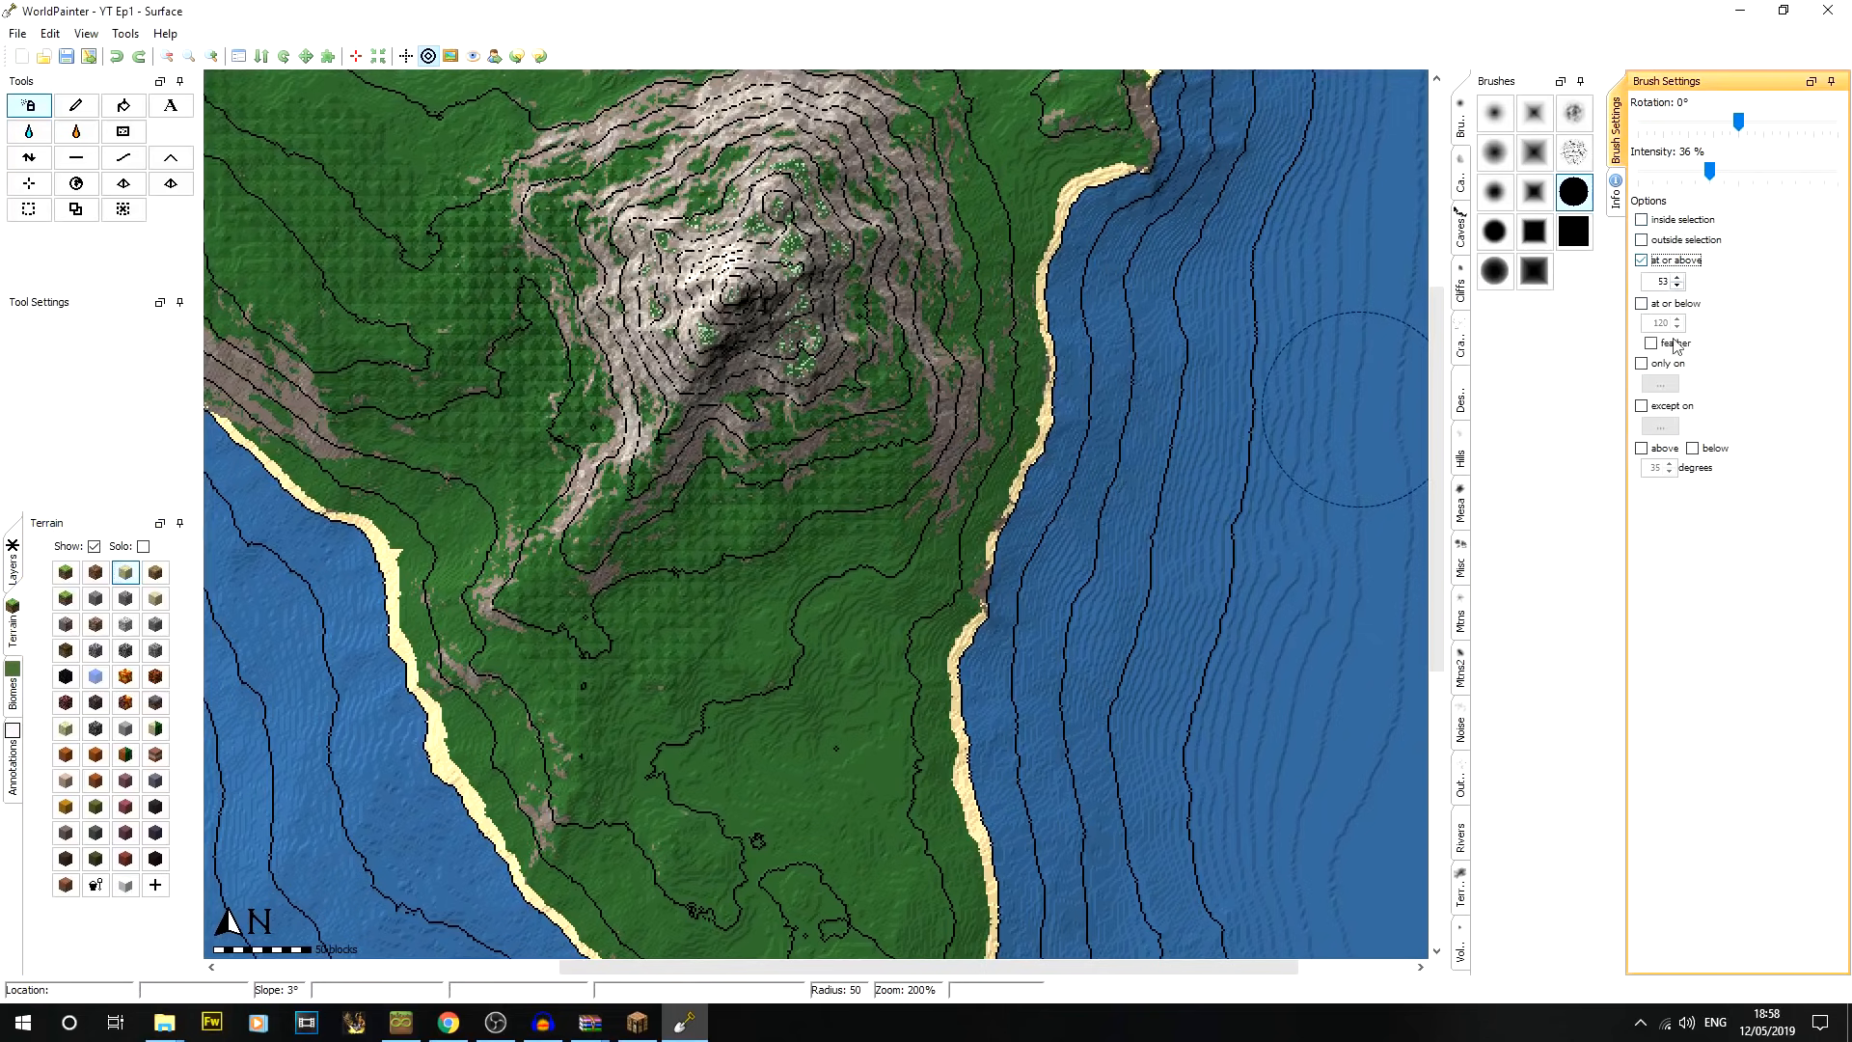
pyautogui.click(1677, 279)
pyautogui.click(1694, 448)
pyautogui.click(1669, 339)
pyautogui.click(1674, 303)
pyautogui.click(1662, 321)
pyautogui.write('3')
pyautogui.scroll(-1, 1043, 385)
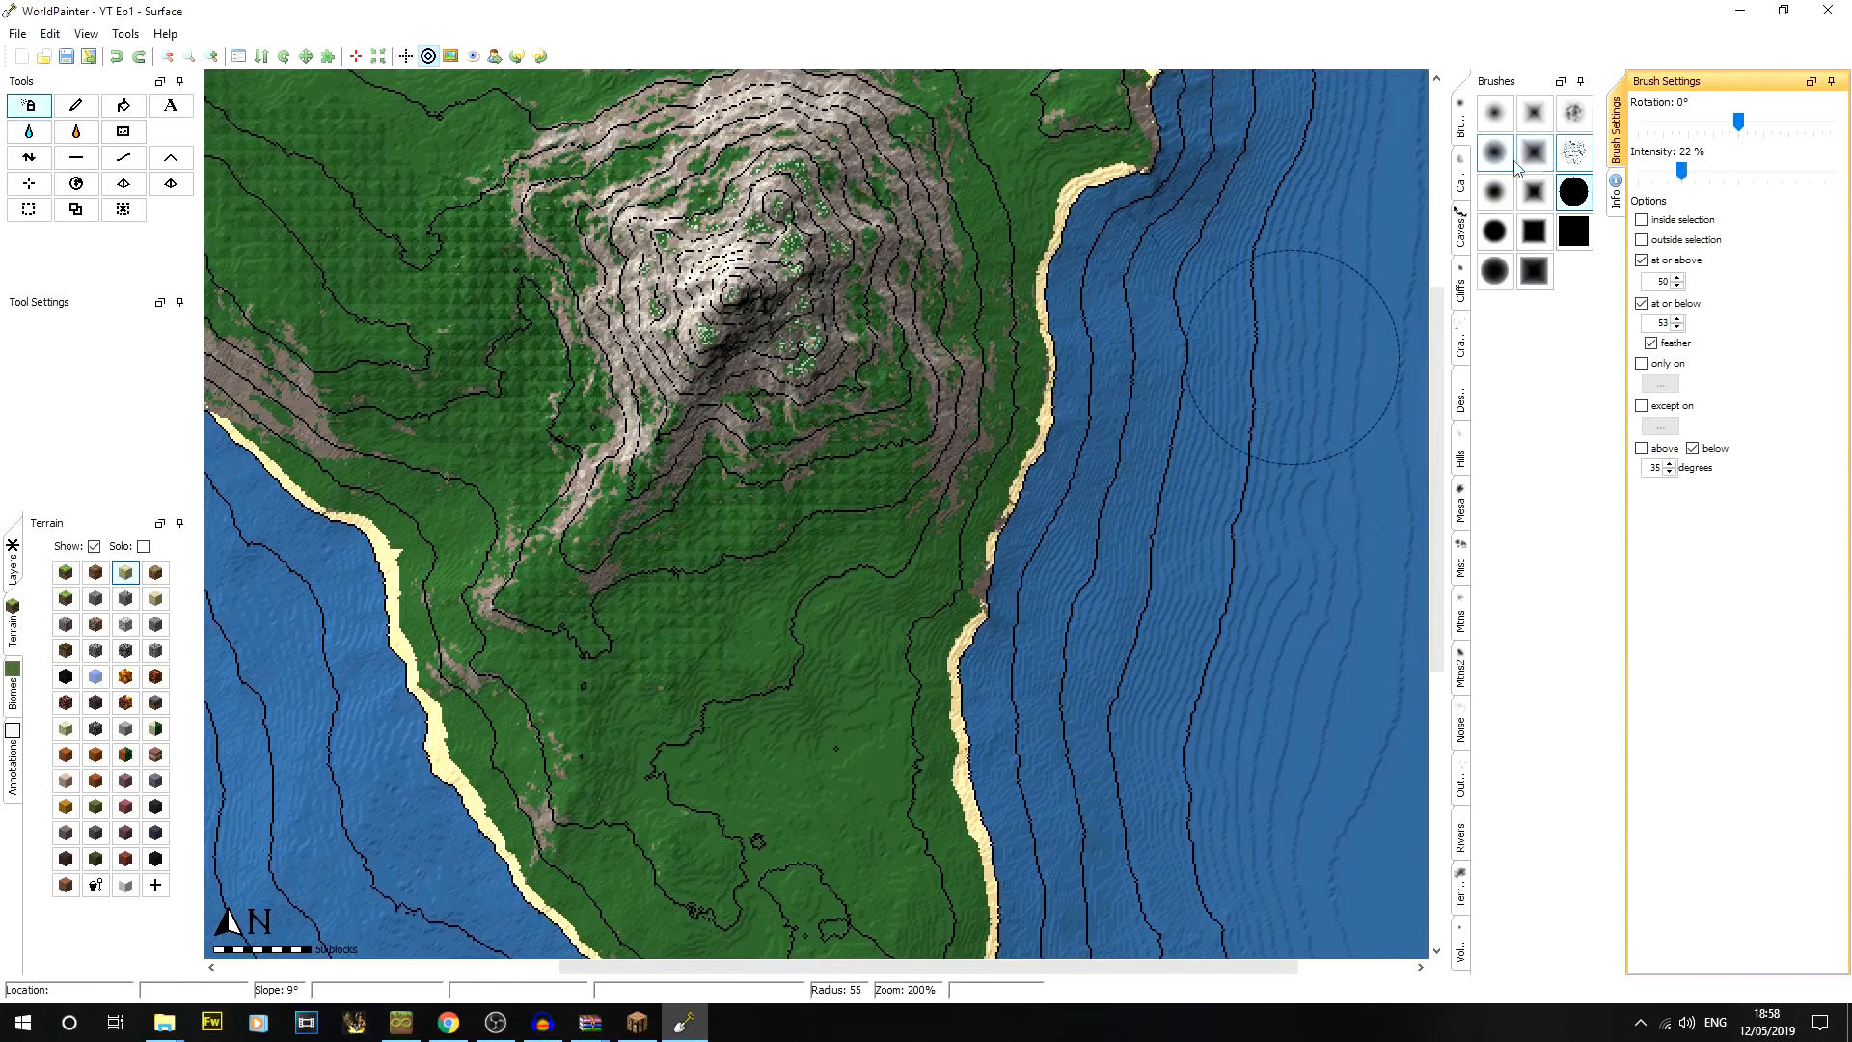
# Spray feathered sand along the island's upper east coast with a soft round brush at radius 18
pyautogui.click(1500, 192)
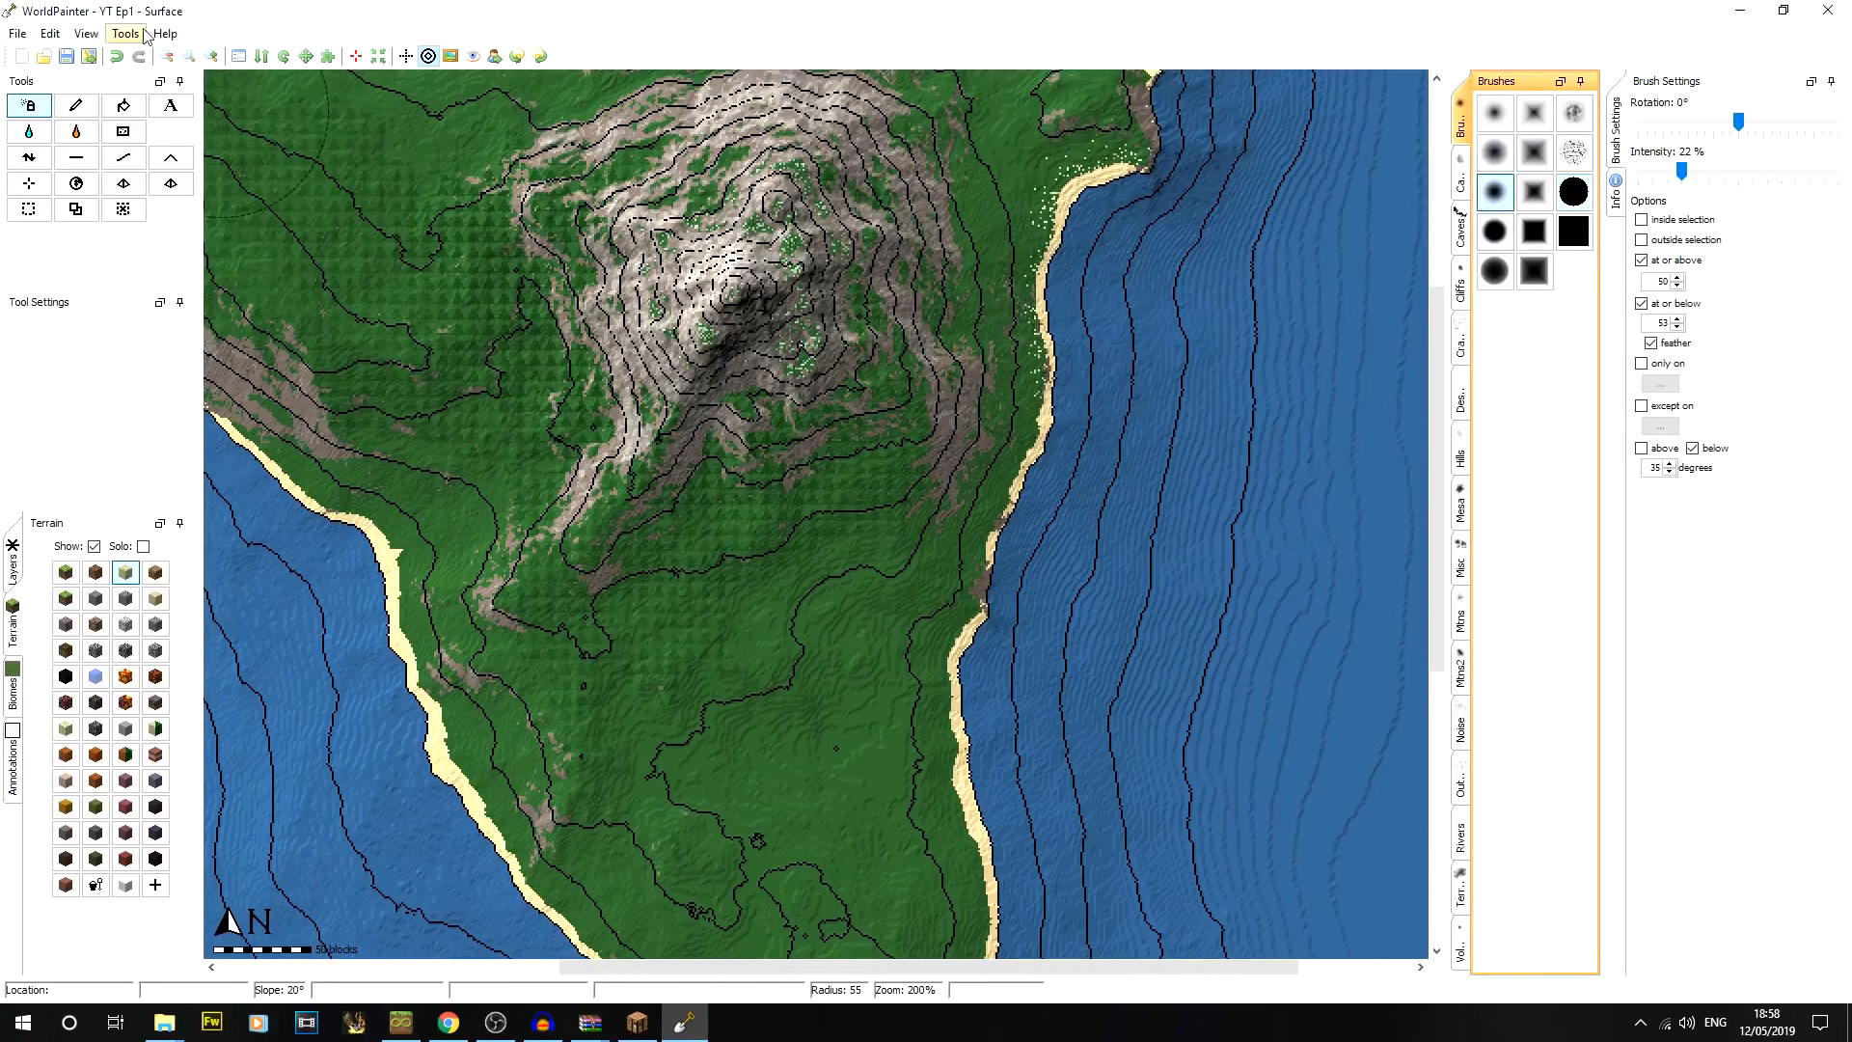
pyautogui.click(215, 50)
pyautogui.moveTo(1171, 274); pyautogui.dragTo(739, 720, button='middle')
pyautogui.scroll(5, 991, 343)
pyautogui.scroll(5, 991, 343)
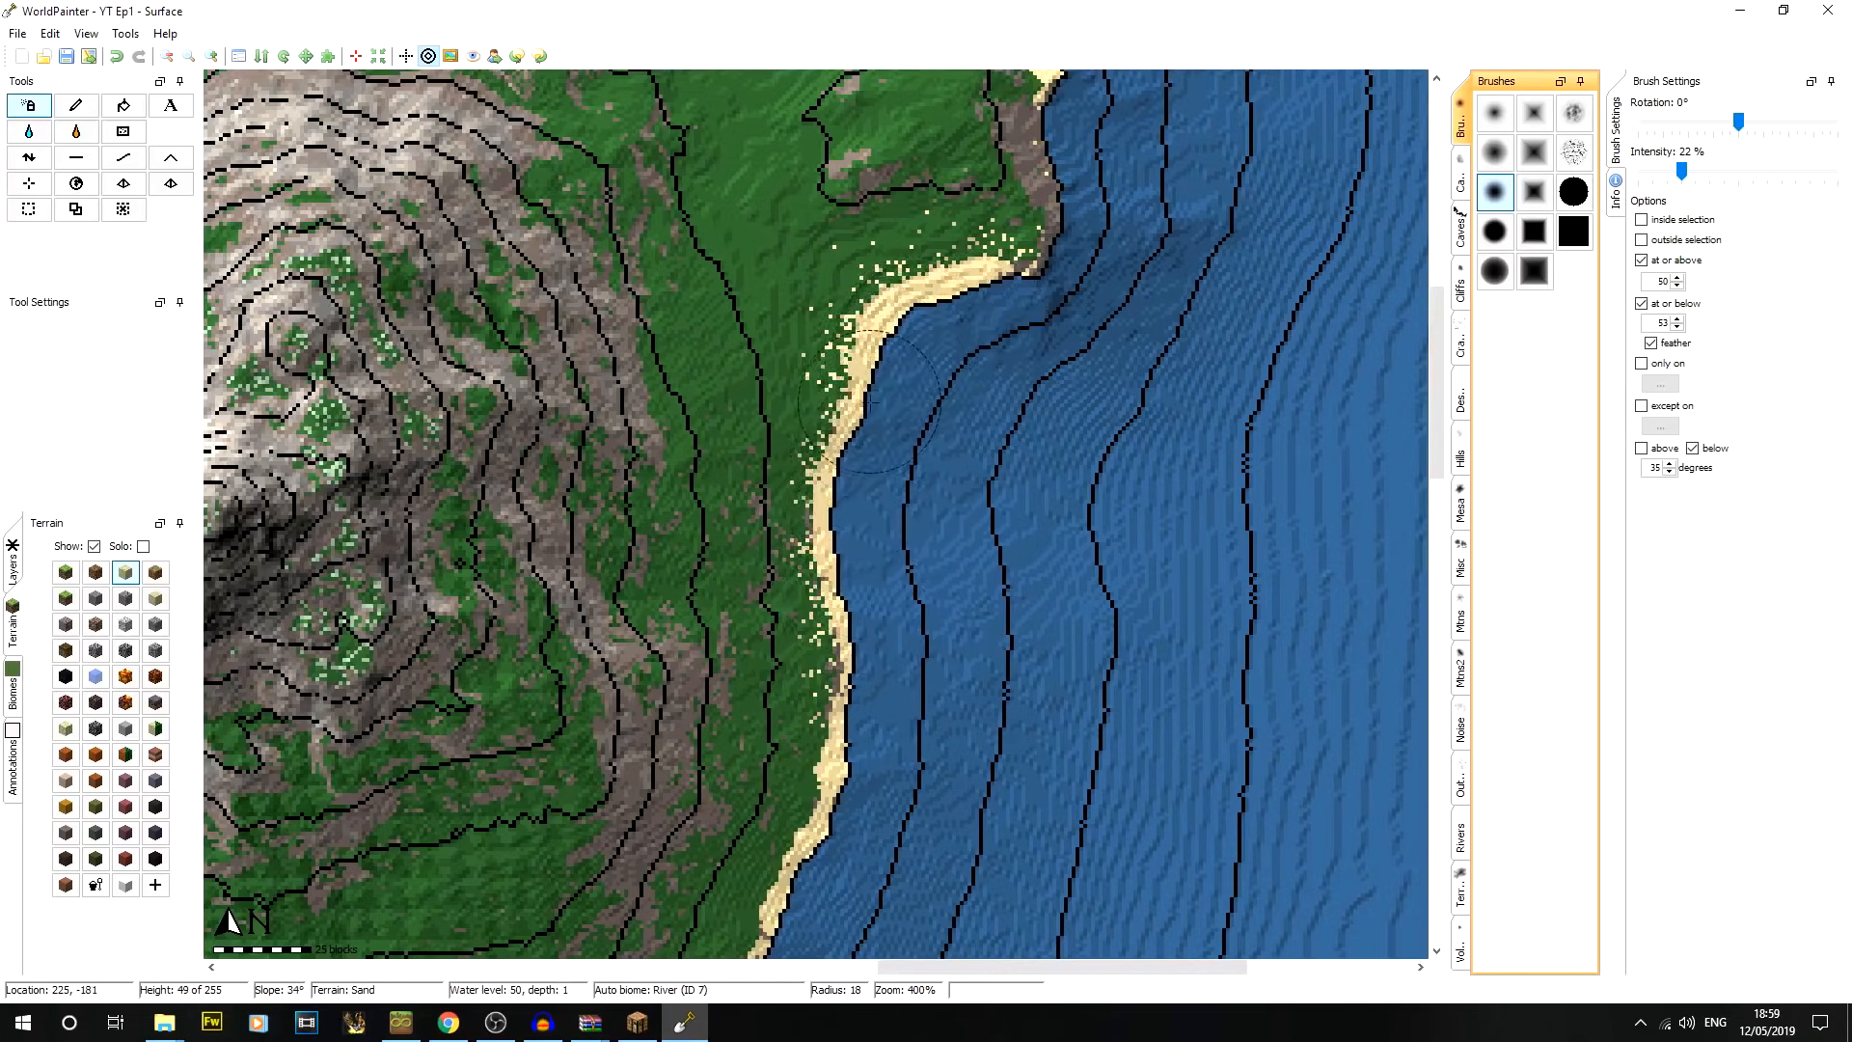
pyautogui.moveTo(853, 786); pyautogui.dragTo(1066, 310, button='middle')
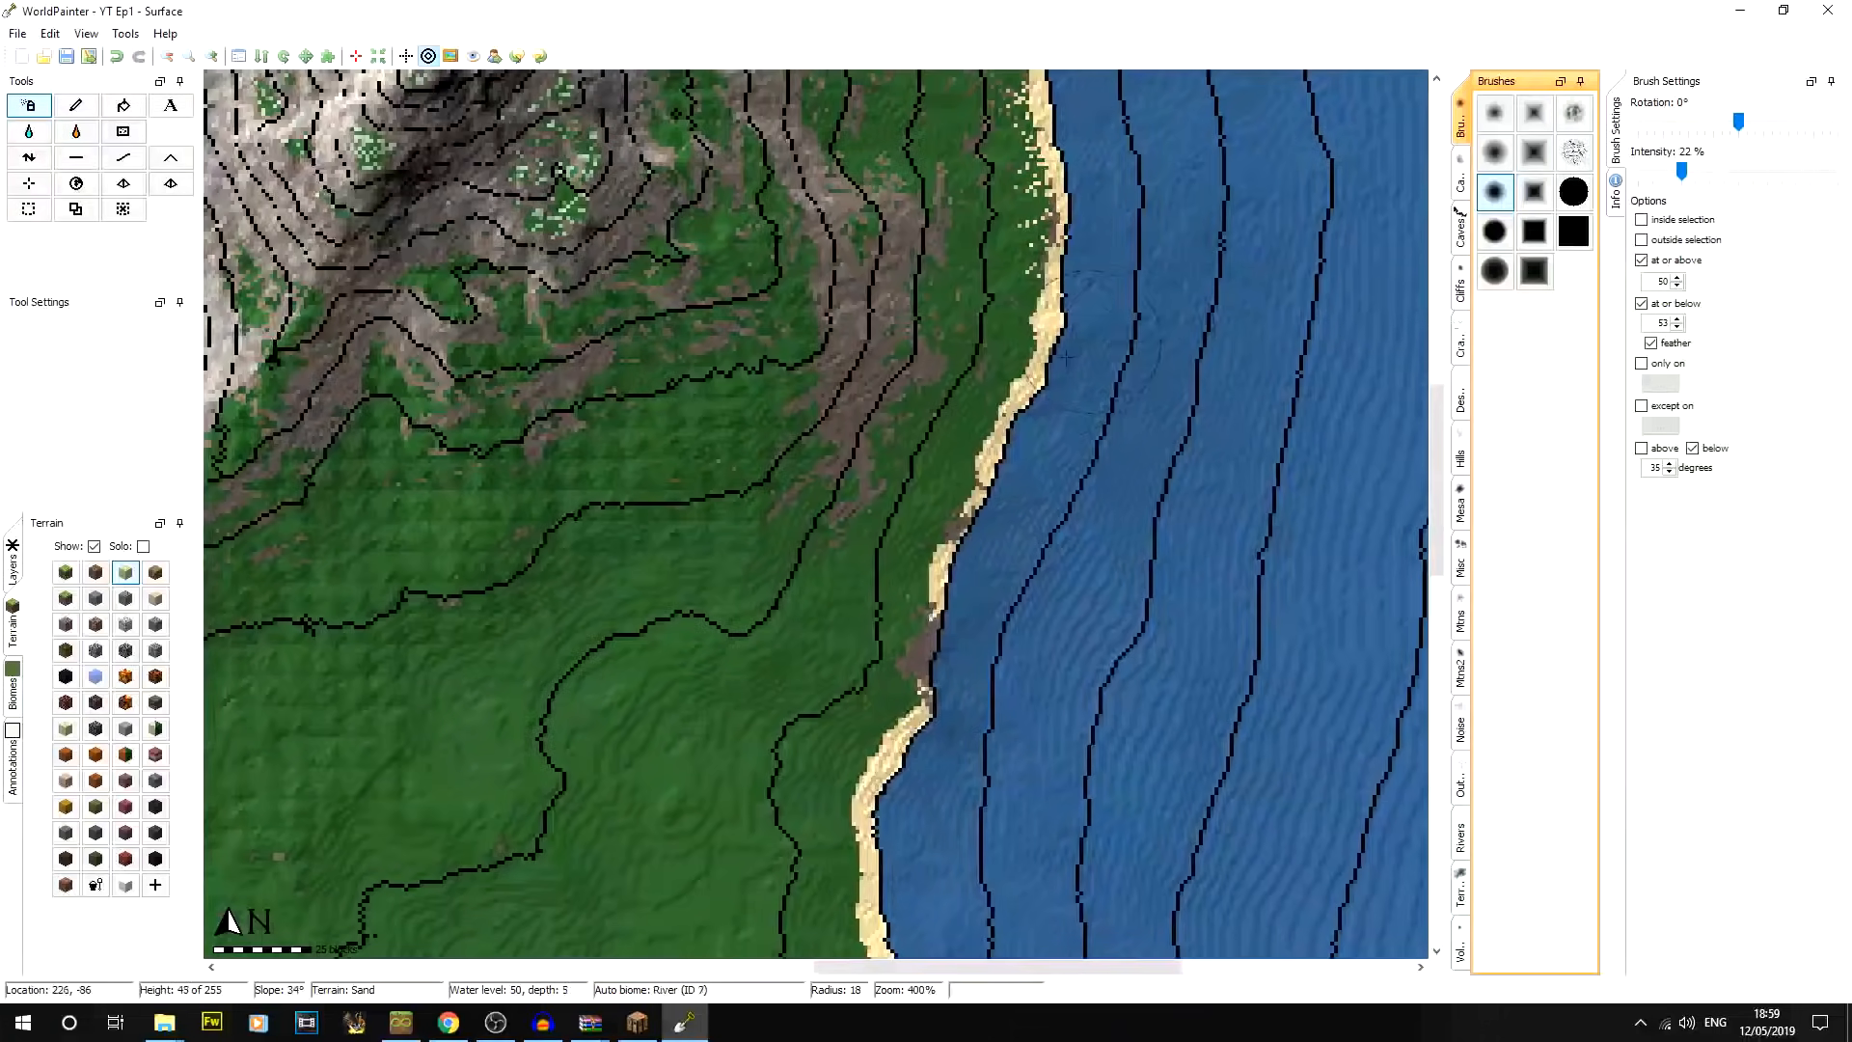
pyautogui.moveTo(1068, 309)
pyautogui.mouseDown()
pyautogui.moveTo(965, 569)
pyautogui.moveTo(955, 704)
pyautogui.moveTo(872, 847)
pyautogui.mouseUp()
pyautogui.moveTo(954, 705); pyautogui.dragTo(944, 390, button='middle')
pyautogui.click(117, 58)
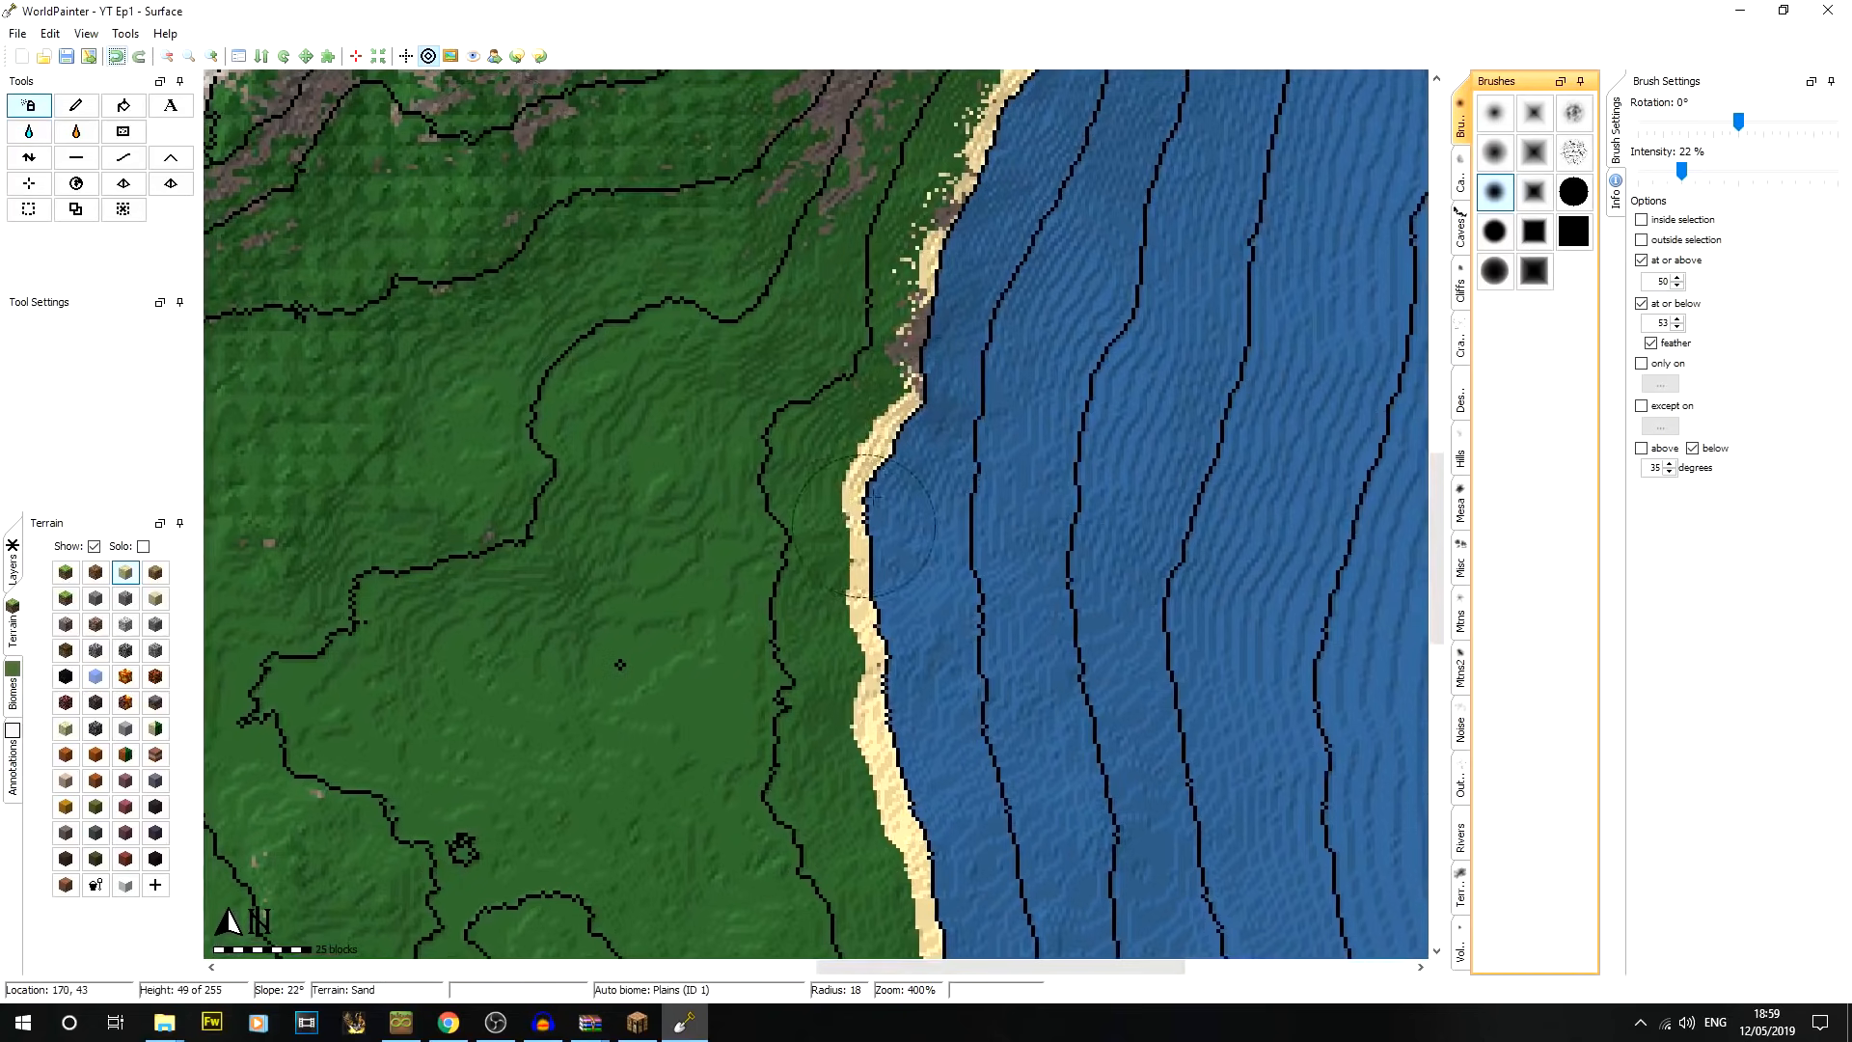
# Spray the feathered sand edge down the southeast coast and around the island's southern tip
pyautogui.moveTo(888, 519)
pyautogui.mouseDown()
pyautogui.moveTo(892, 569)
pyautogui.moveTo(882, 462)
pyautogui.moveTo(888, 656)
pyautogui.moveTo(933, 892)
pyautogui.mouseUp()
pyautogui.moveTo(959, 682); pyautogui.dragTo(913, 196, button='middle')
pyautogui.moveTo(904, 260)
pyautogui.mouseDown()
pyautogui.moveTo(886, 386)
pyautogui.moveTo(904, 560)
pyautogui.moveTo(860, 837)
pyautogui.mouseUp()
pyautogui.moveTo(943, 752); pyautogui.dragTo(982, 646, button='middle')
pyautogui.moveTo(899, 783)
pyautogui.mouseDown()
pyautogui.moveTo(899, 828)
pyautogui.moveTo(796, 863)
pyautogui.moveTo(684, 870)
pyautogui.mouseUp()
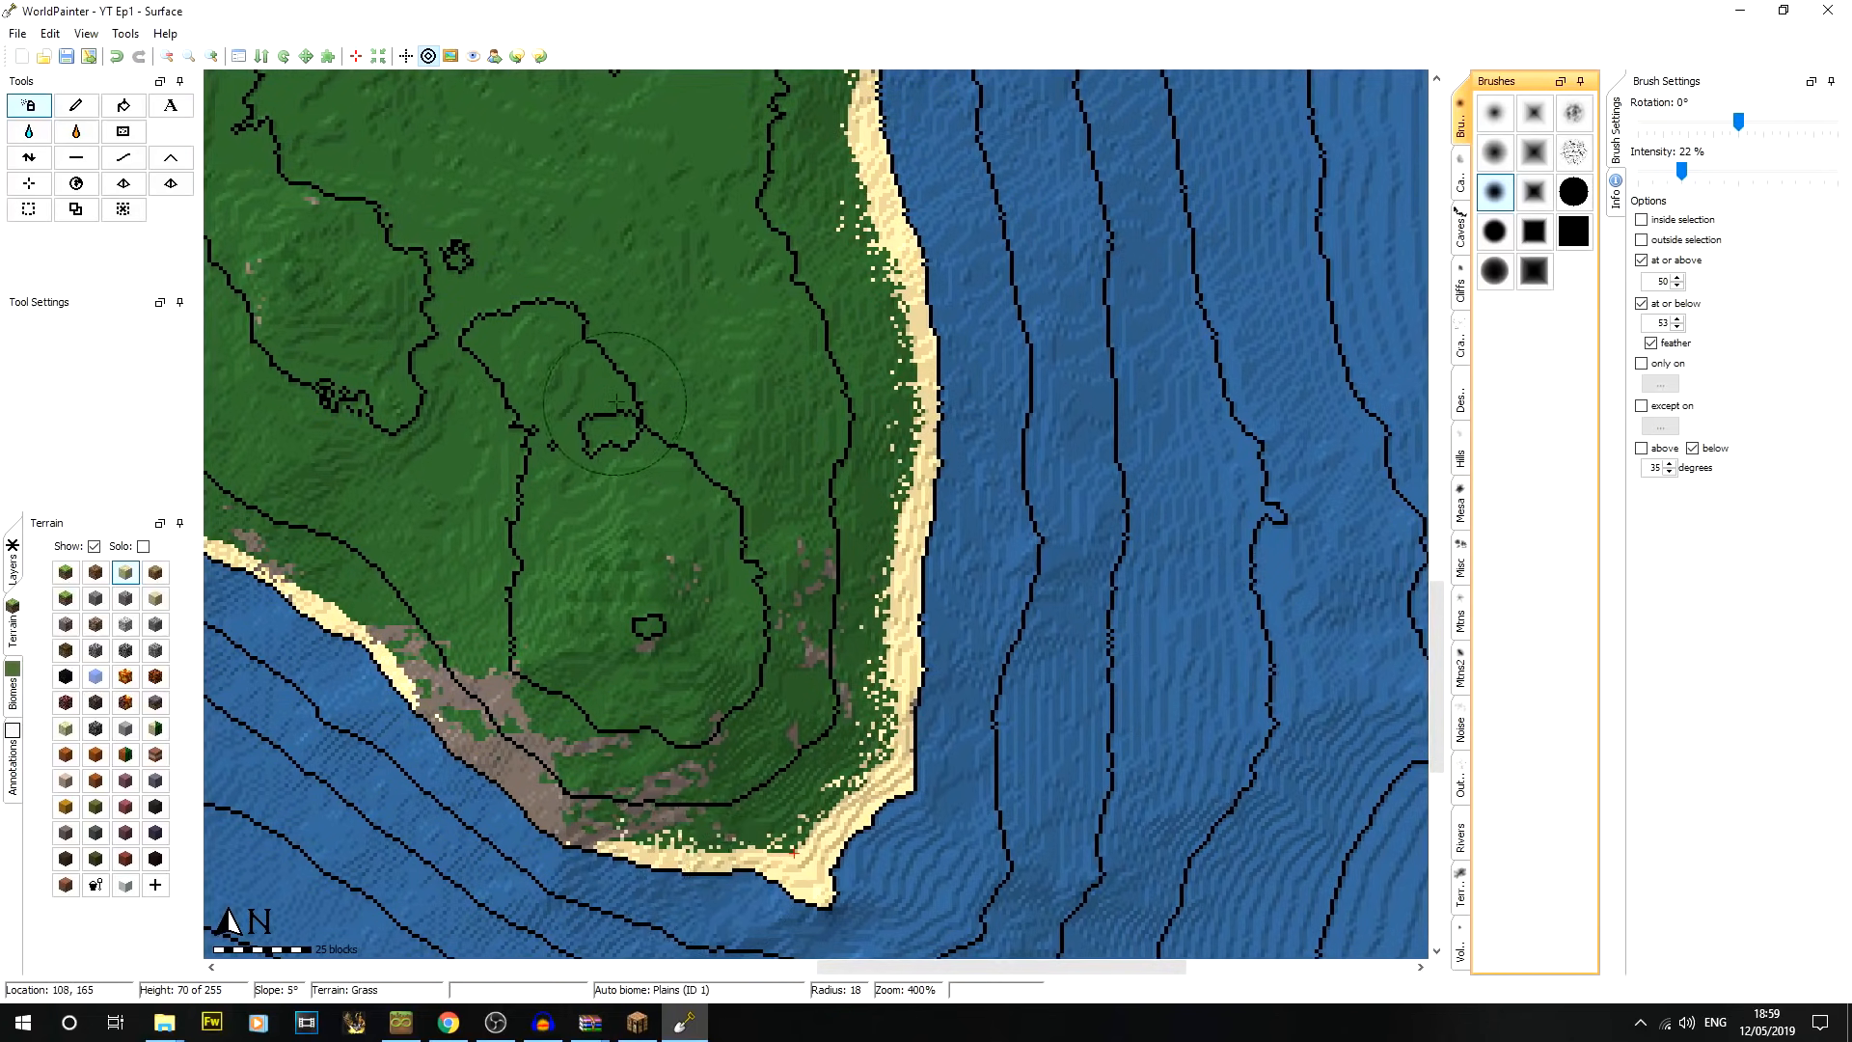
pyautogui.scroll(-4, 911, 281)
pyautogui.moveTo(899, 789); pyautogui.dragTo(815, 892)
# Spray feathered sand up the southwest and west coasts to the island's northwest corner
pyautogui.moveTo(589, 537); pyautogui.dragTo(1418, 571, button='middle')
pyautogui.moveTo(1173, 718)
pyautogui.mouseDown()
pyautogui.moveTo(733, 290)
pyautogui.moveTo(663, 164)
pyautogui.mouseUp()
pyautogui.moveTo(656, 156); pyautogui.dragTo(801, 752, button='middle')
pyautogui.moveTo(771, 757)
pyautogui.mouseDown()
pyautogui.moveTo(743, 738)
pyautogui.moveTo(627, 219)
pyautogui.moveTo(676, 583)
pyautogui.moveTo(558, 203)
pyautogui.moveTo(528, 185)
pyautogui.mouseUp()
pyautogui.moveTo(584, 228); pyautogui.dragTo(987, 708, button='middle')
pyautogui.moveTo(394, 203); pyautogui.dragTo(996, 762, button='middle')
pyautogui.moveTo(997, 761)
pyautogui.mouseDown()
pyautogui.moveTo(868, 607)
pyautogui.moveTo(834, 265)
pyautogui.moveTo(1335, 159)
pyautogui.mouseUp()
# Spray sand along the north coast and back down the east coast with the brush radius at 24
pyautogui.moveTo(1336, 159); pyautogui.dragTo(737, 429, button='middle')
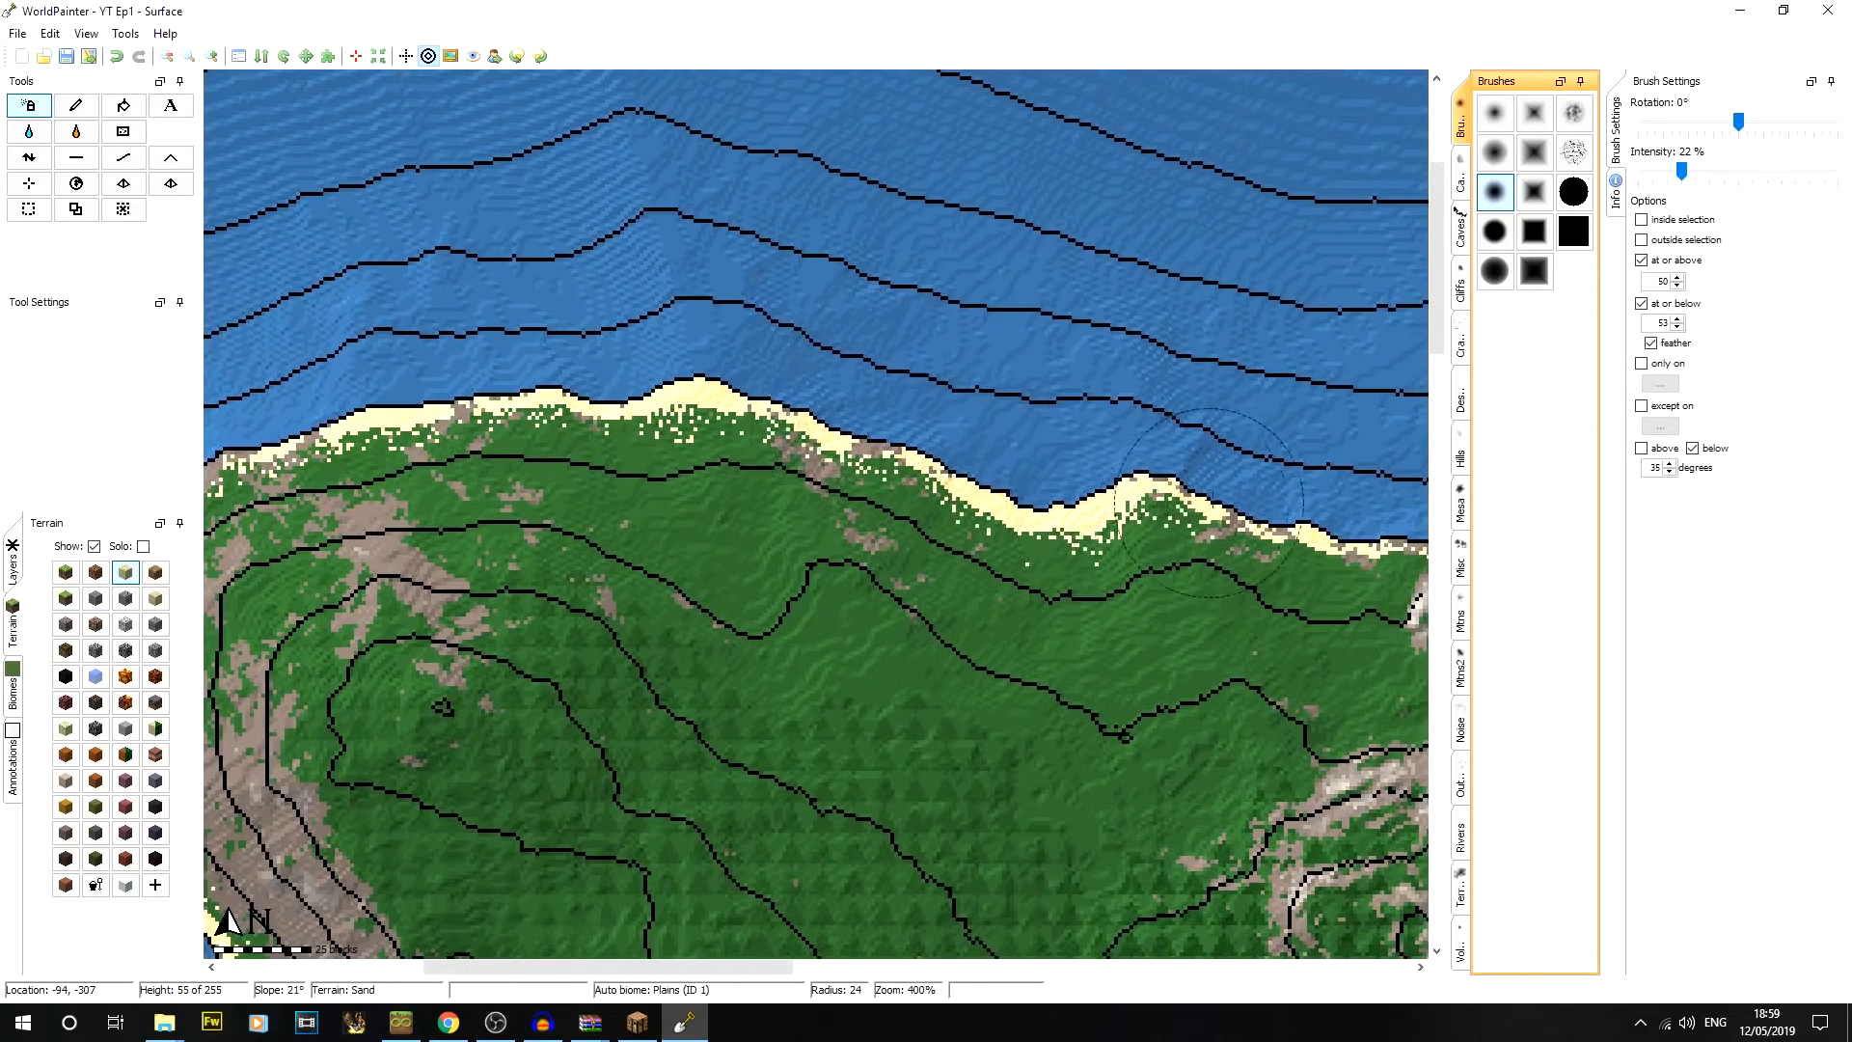
pyautogui.moveTo(1060, 448); pyautogui.dragTo(455, 320, button='middle')
pyautogui.moveTo(1080, 396); pyautogui.dragTo(410, 359, button='middle')
pyautogui.moveTo(840, 334)
pyautogui.mouseDown()
pyautogui.moveTo(987, 262)
pyautogui.moveTo(1172, 405)
pyautogui.moveTo(1008, 299)
pyautogui.moveTo(1253, 549)
pyautogui.moveTo(1069, 819)
pyautogui.mouseUp()
pyautogui.moveTo(1069, 820); pyautogui.dragTo(964, 509, button='middle')
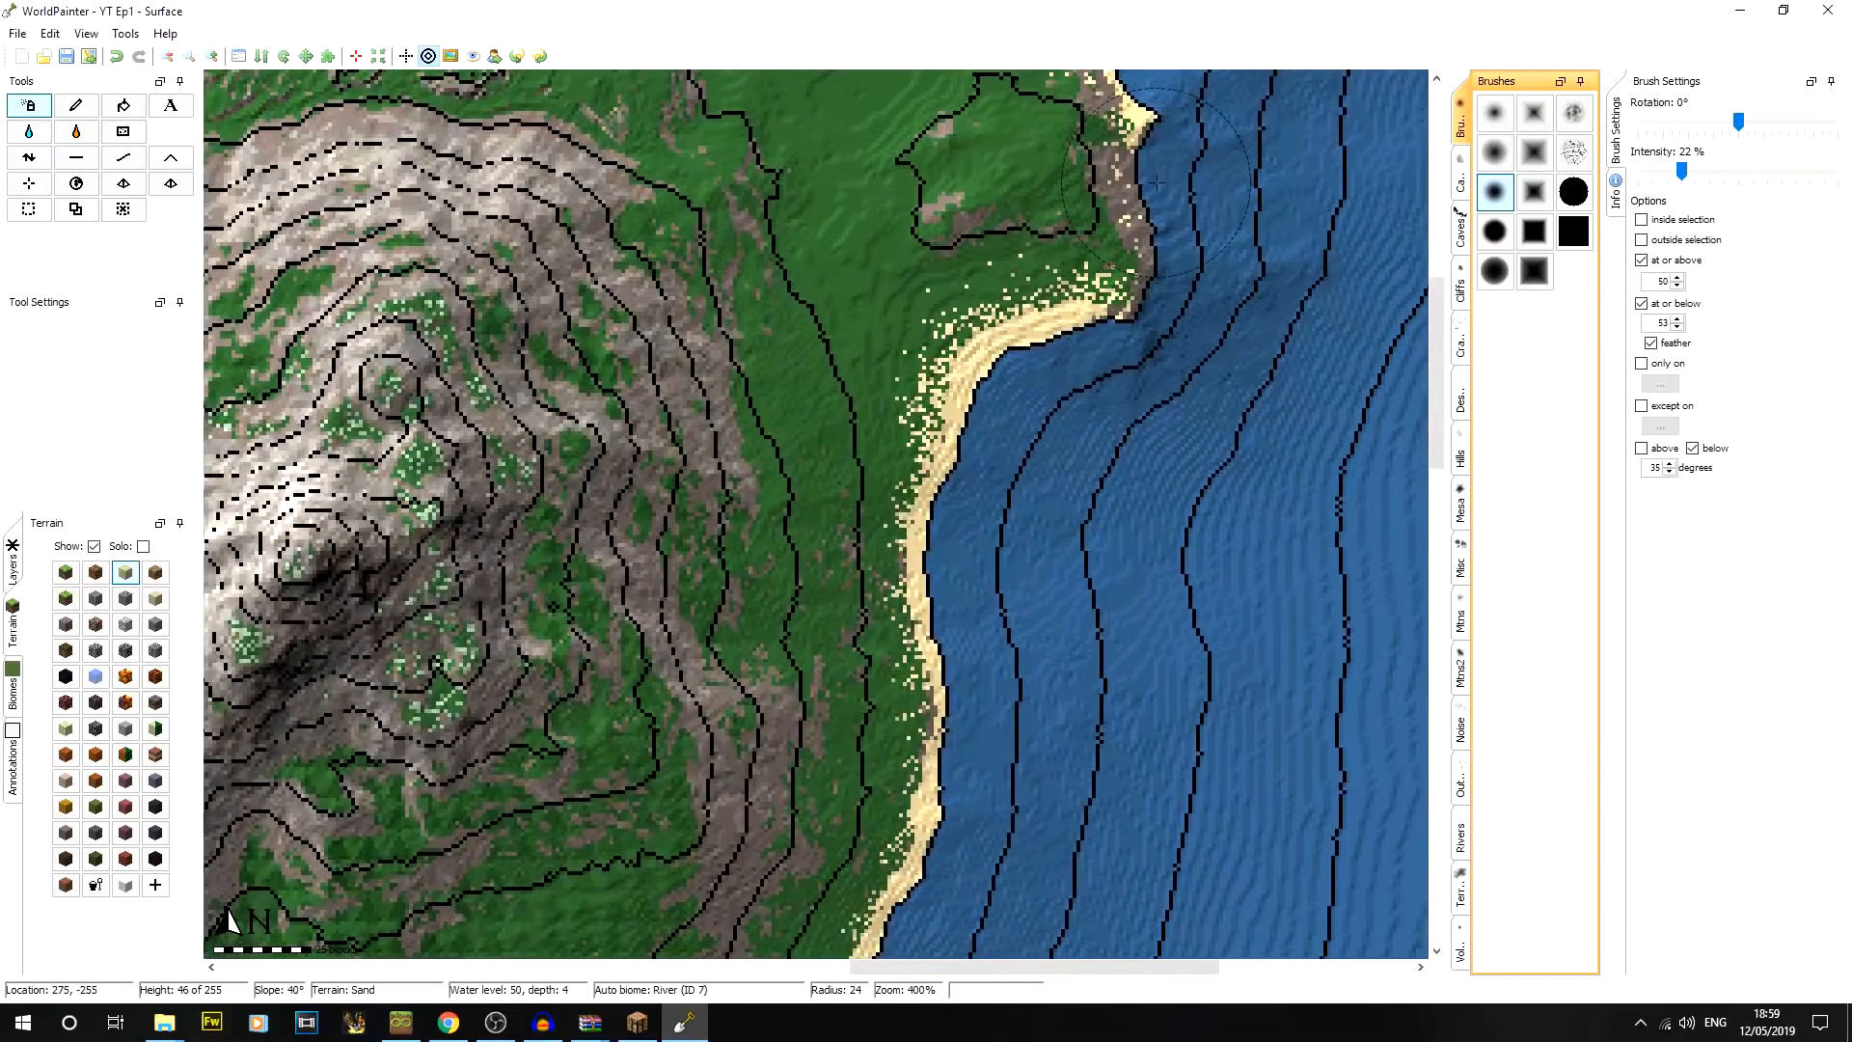
pyautogui.moveTo(964, 509); pyautogui.dragTo(945, 849)
pyautogui.moveTo(945, 848)
pyautogui.mouseDown(button='middle')
pyautogui.moveTo(983, 582)
pyautogui.moveTo(977, 374)
pyautogui.mouseUp(button='middle')
pyautogui.moveTo(977, 374); pyautogui.dragTo(968, 675)
# Open the export settings for a new Minecraft map and check that the directory is the 1.12.2 Vanilla saves folder
pyautogui.click(167, 56)
pyautogui.moveTo(811, 714); pyautogui.dragTo(1070, 598, button='middle')
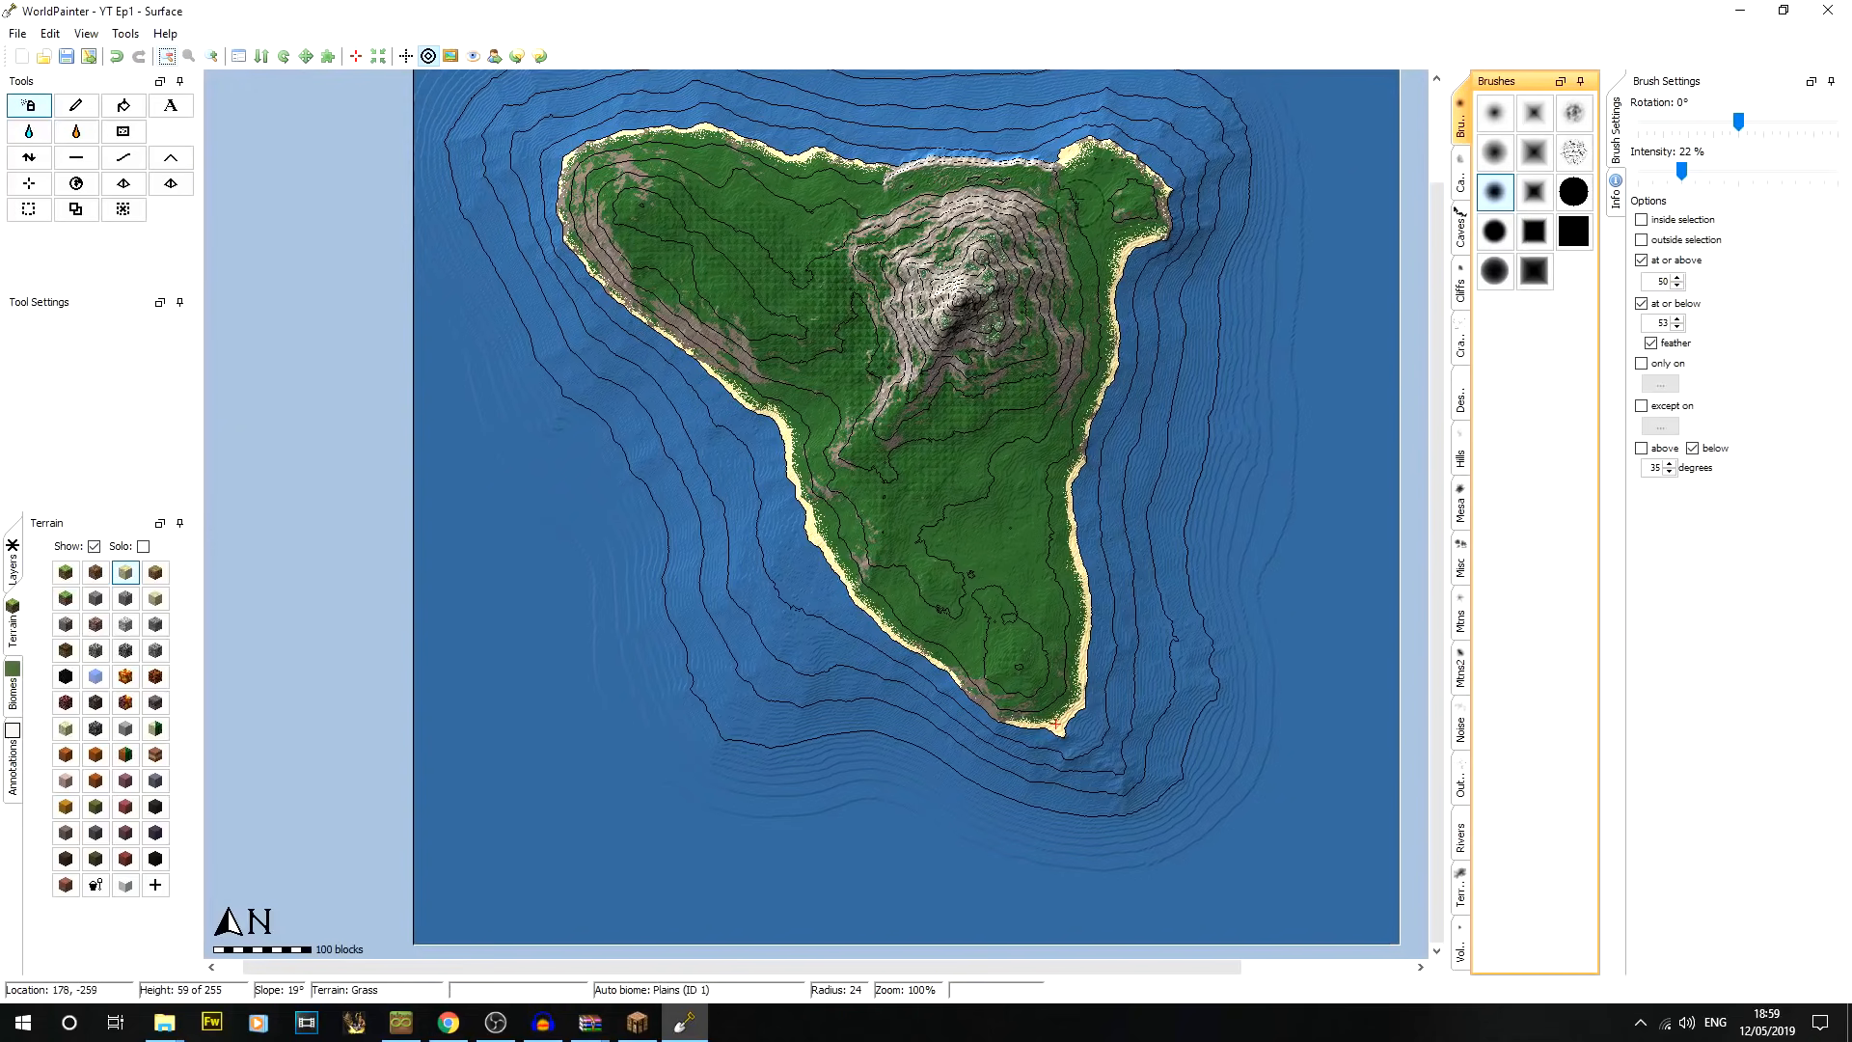
pyautogui.click(25, 39)
pyautogui.moveTo(77, 193)
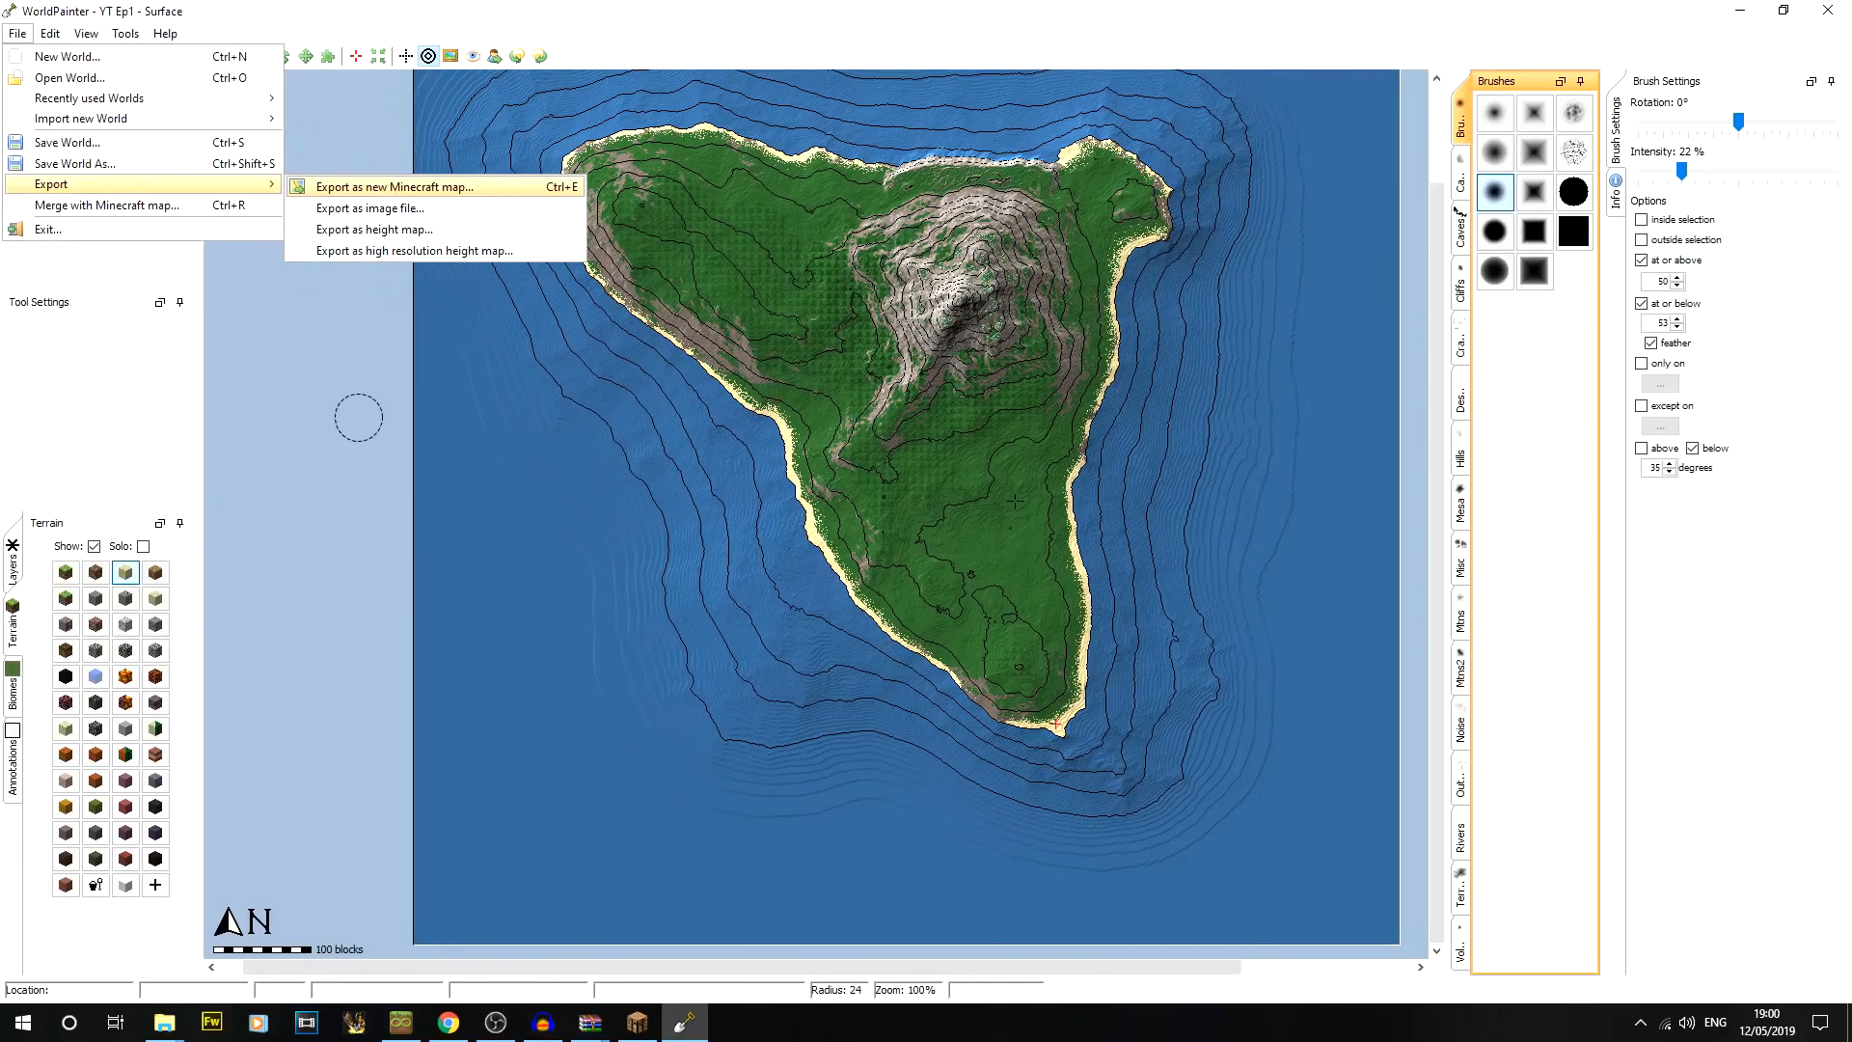
pyautogui.click(395, 187)
pyautogui.tripleClick(557, 281)
pyautogui.click(871, 280)
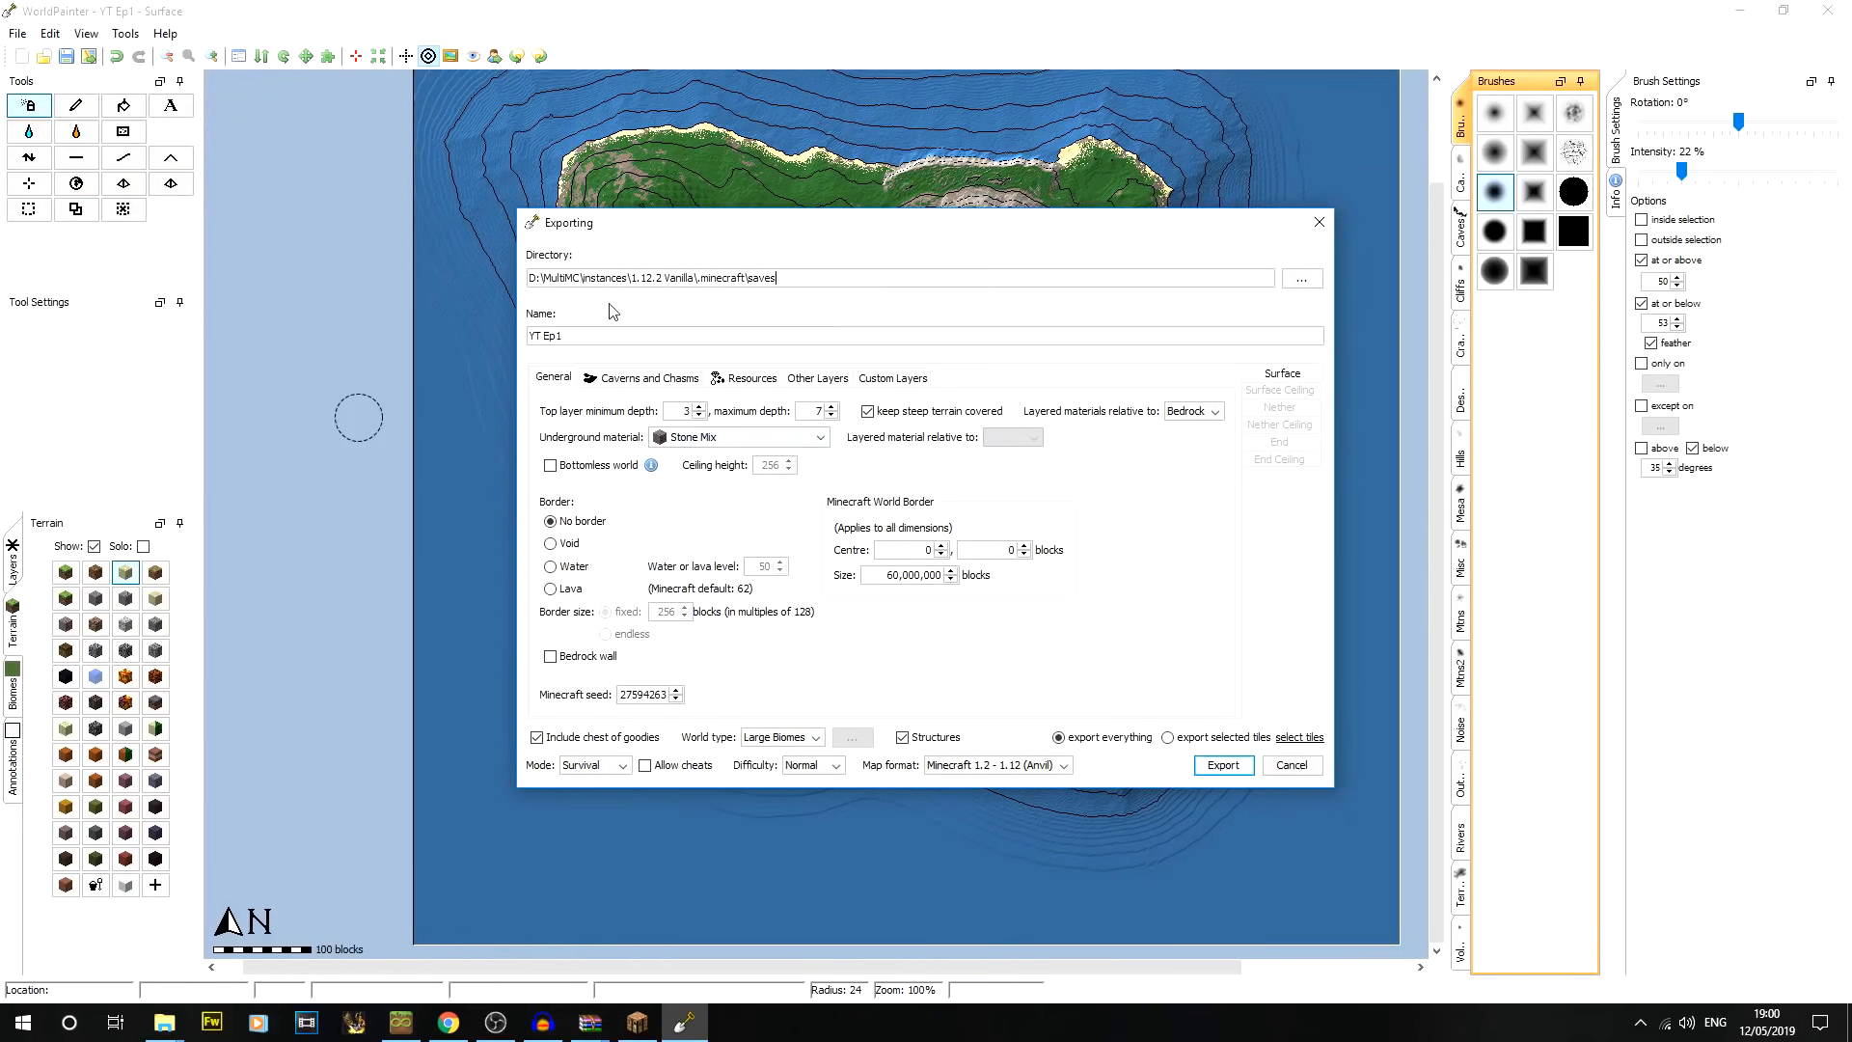
pyautogui.moveTo(581, 278)
pyautogui.mouseDown()
pyautogui.moveTo(628, 277)
pyautogui.moveTo(544, 278)
pyautogui.mouseUp()
pyautogui.click(782, 280)
# Check the underground material choices and give the exported world a water border with a fixed size of 128 blocks
pyautogui.click(709, 445)
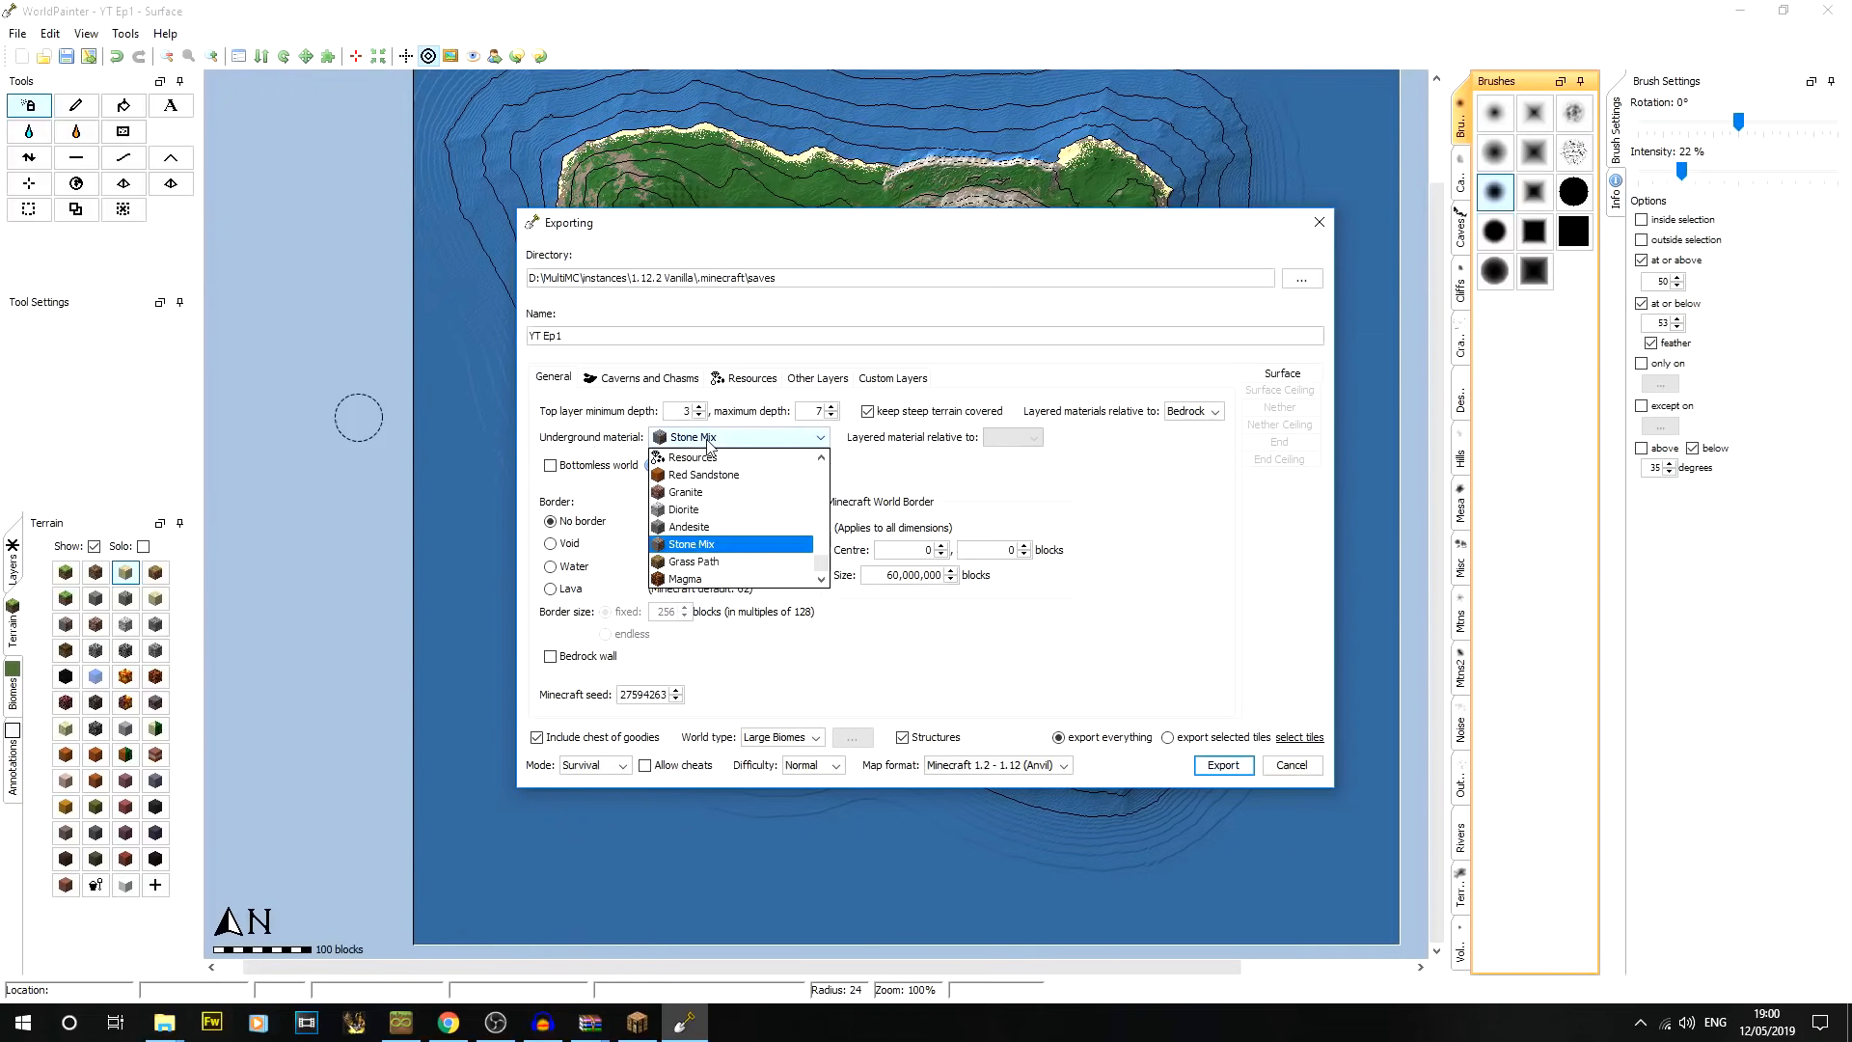
pyautogui.click(709, 444)
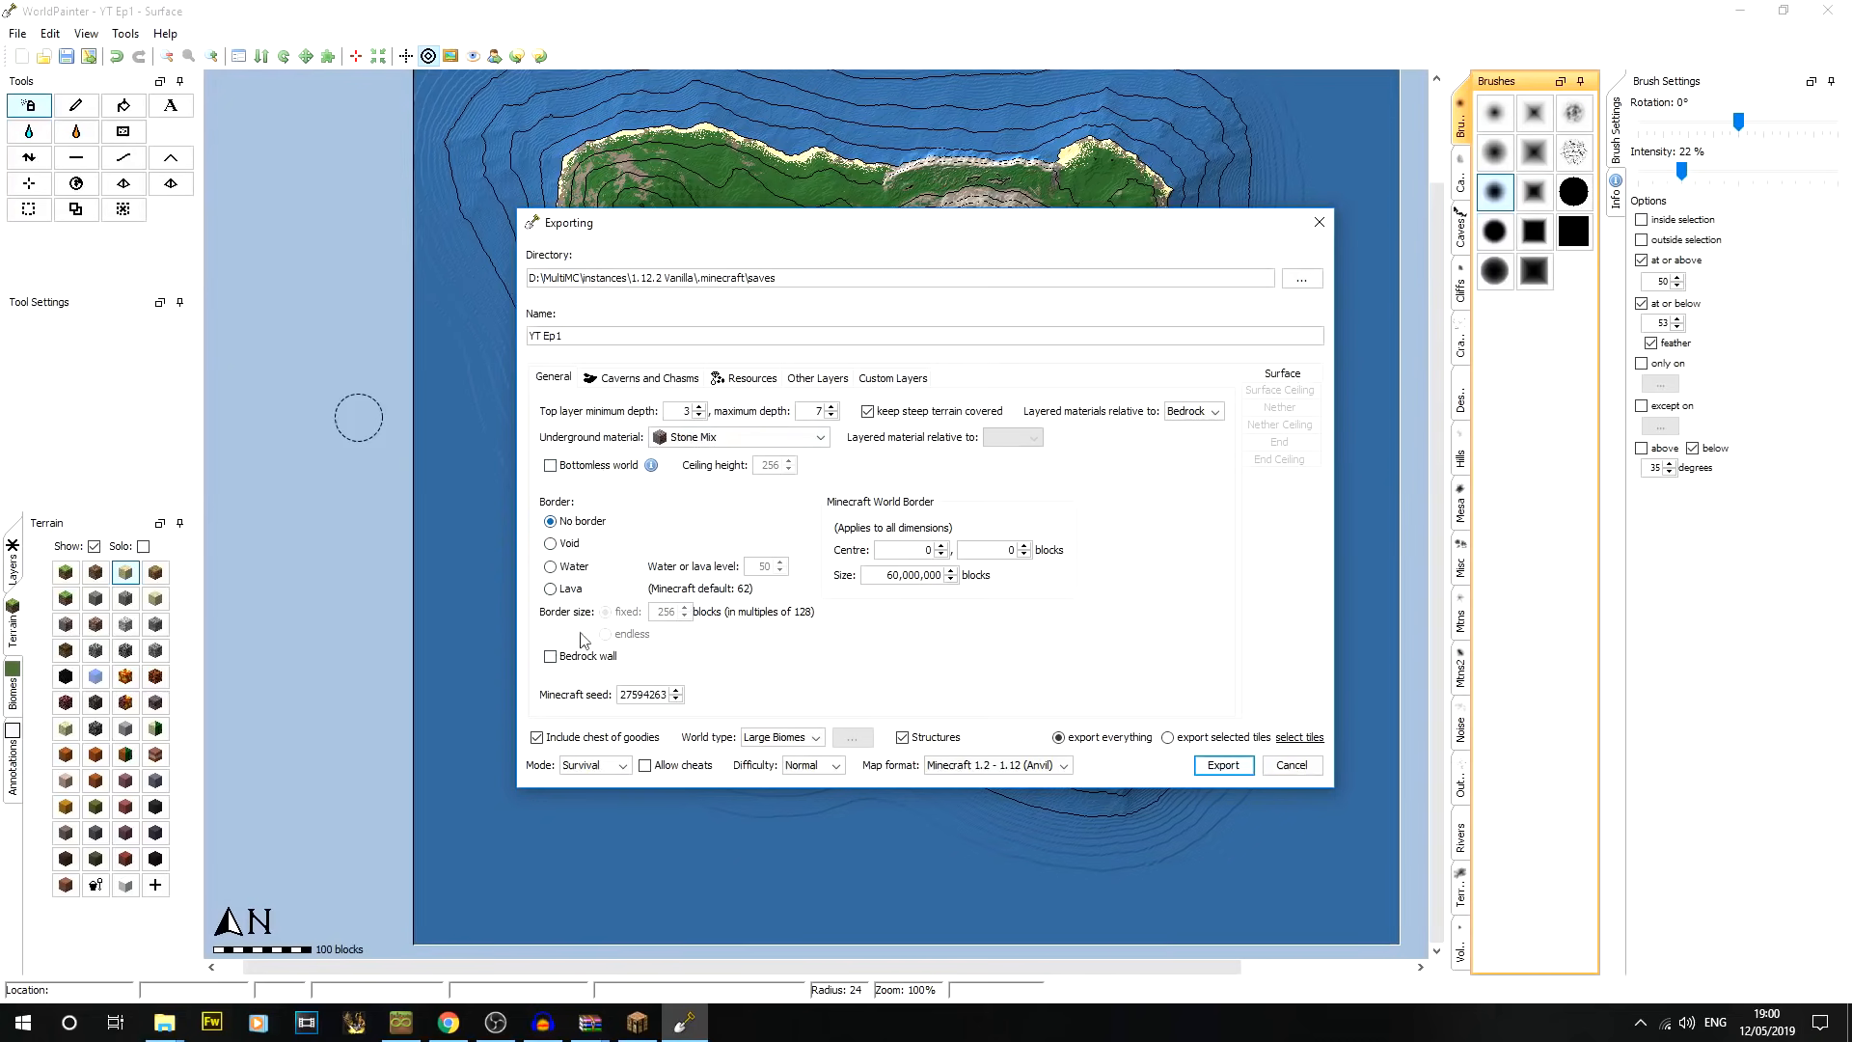
pyautogui.click(556, 567)
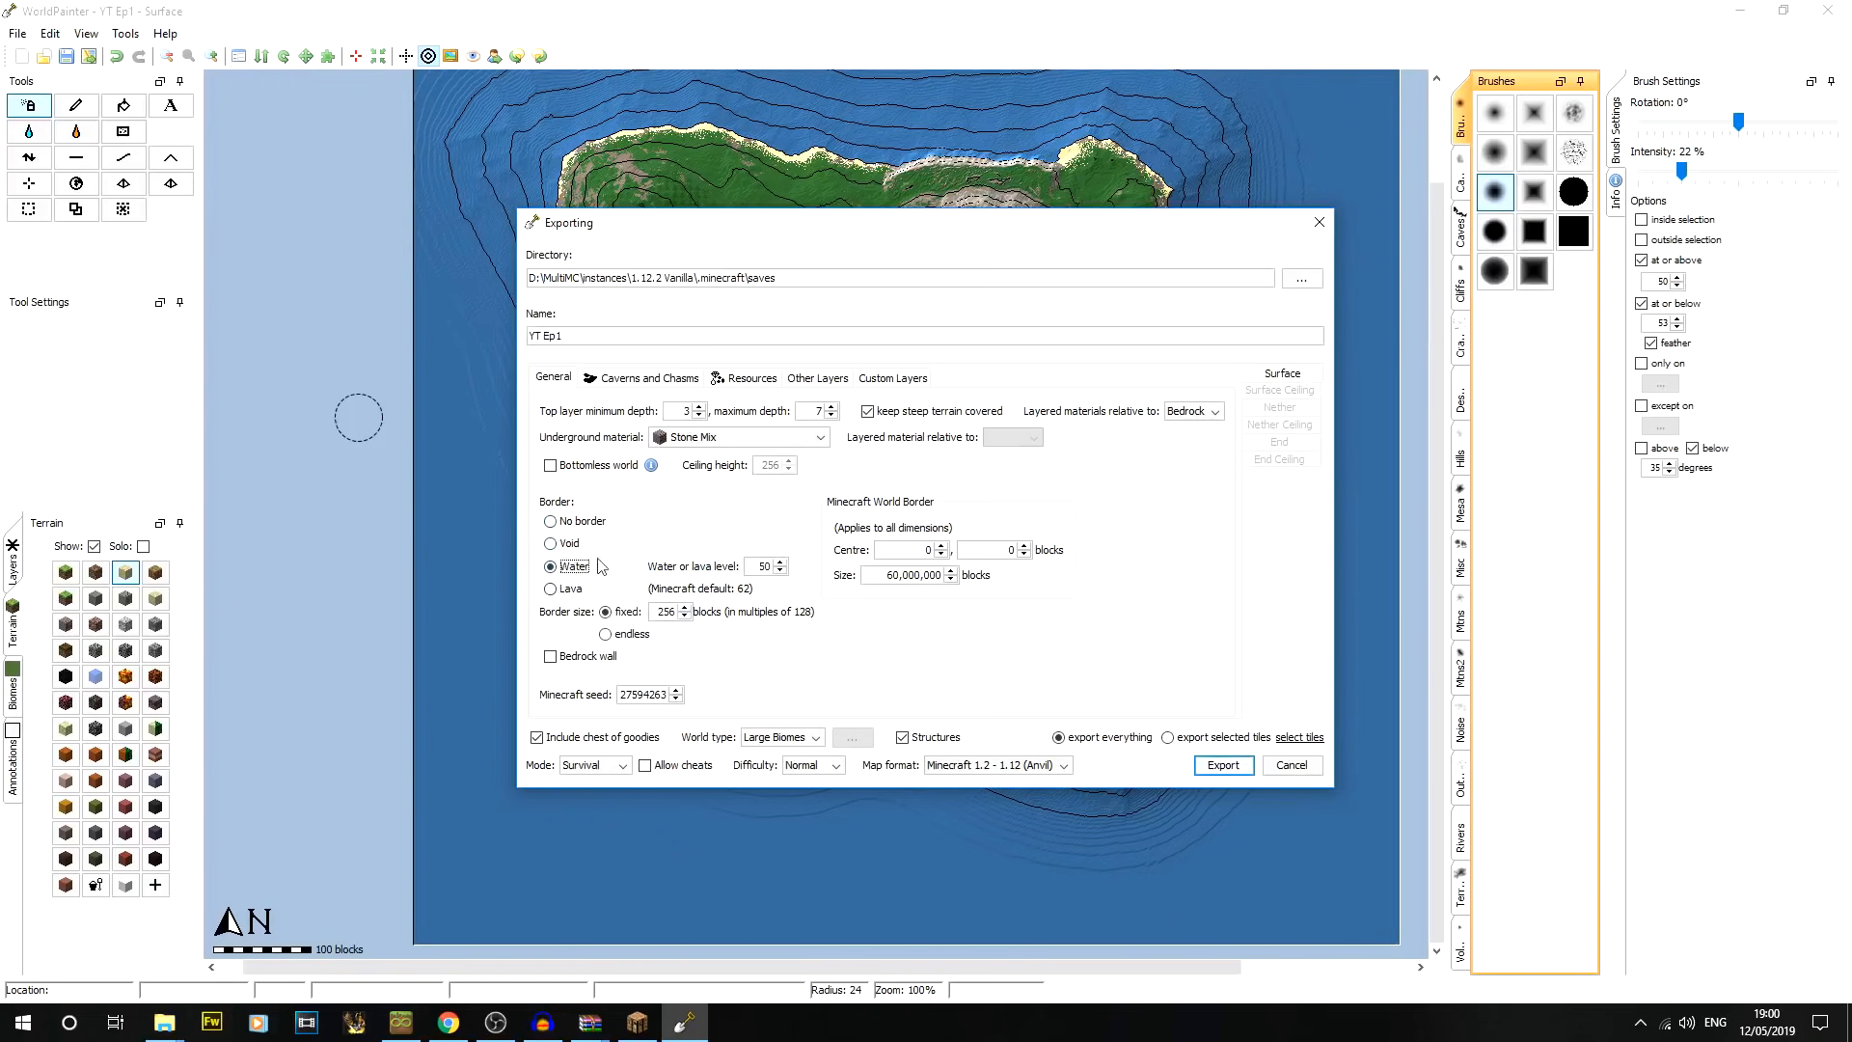
pyautogui.doubleClick(665, 611)
# Examine the export settings for caverns and chasms, resources, other layers and custom layers
pyautogui.click(658, 386)
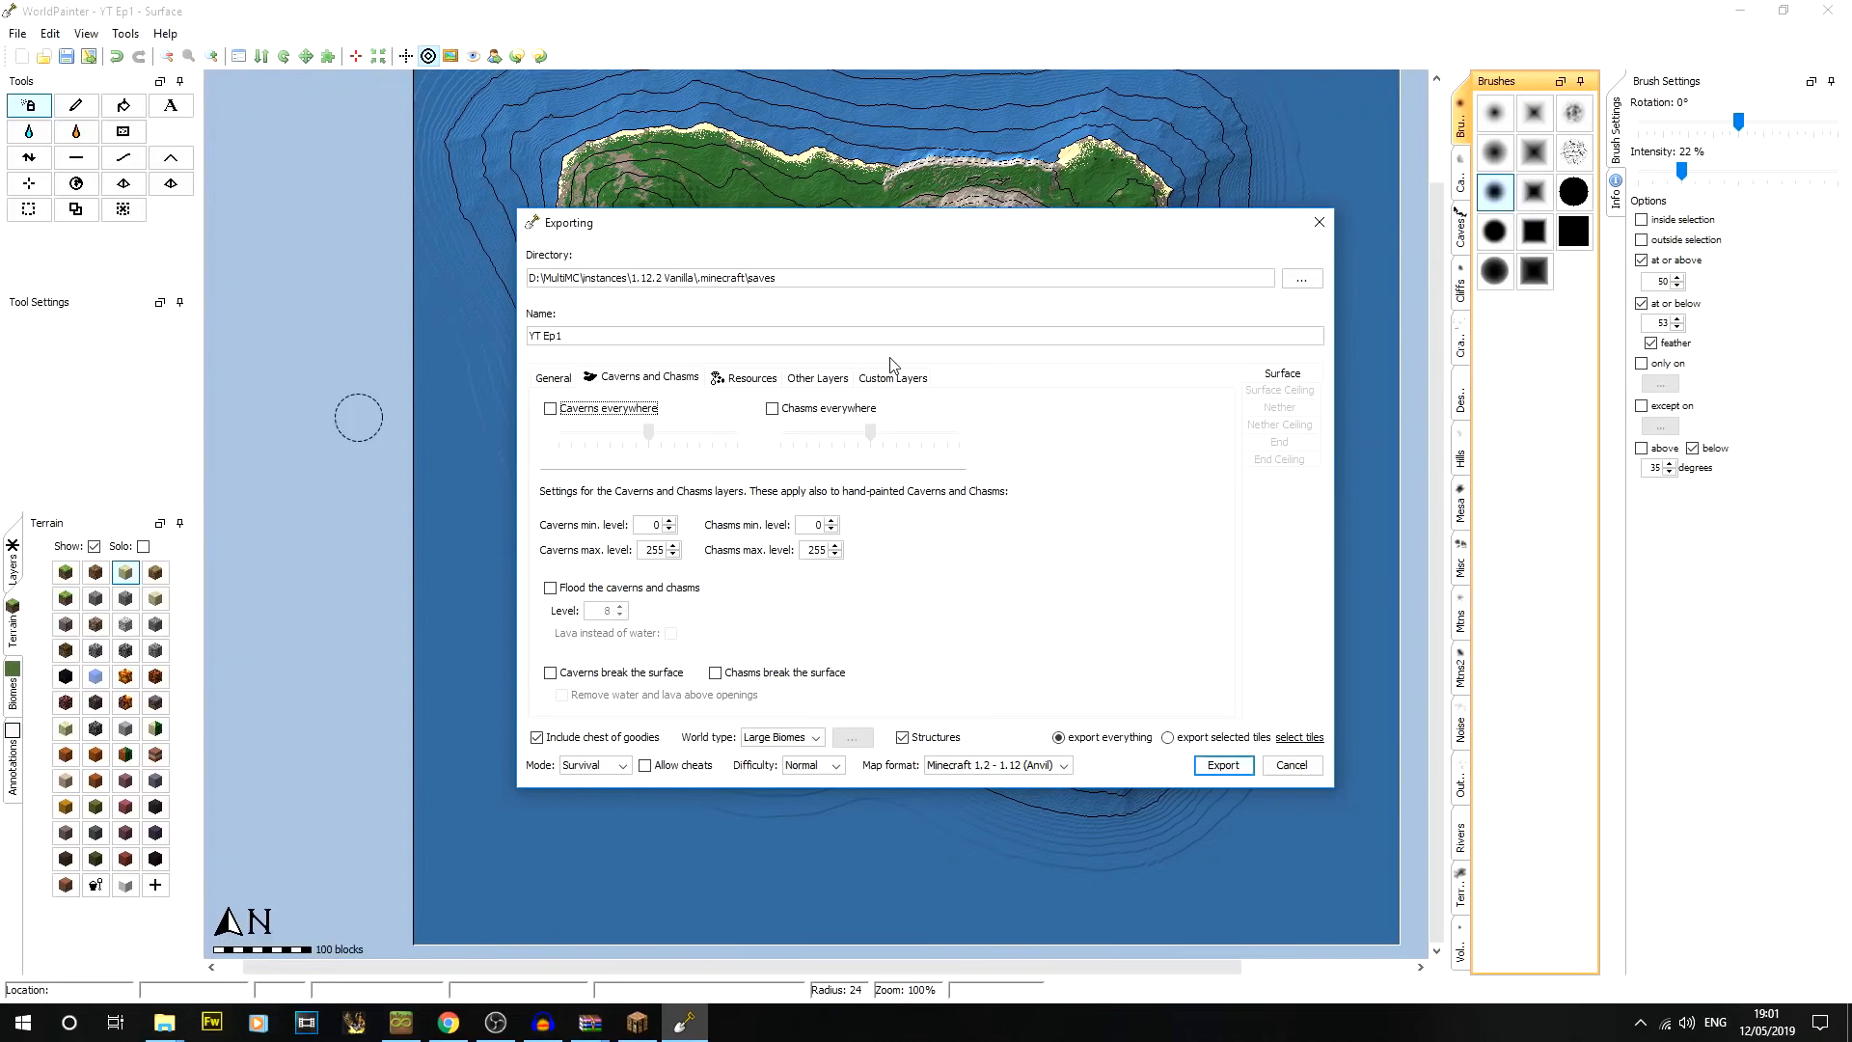
pyautogui.click(755, 377)
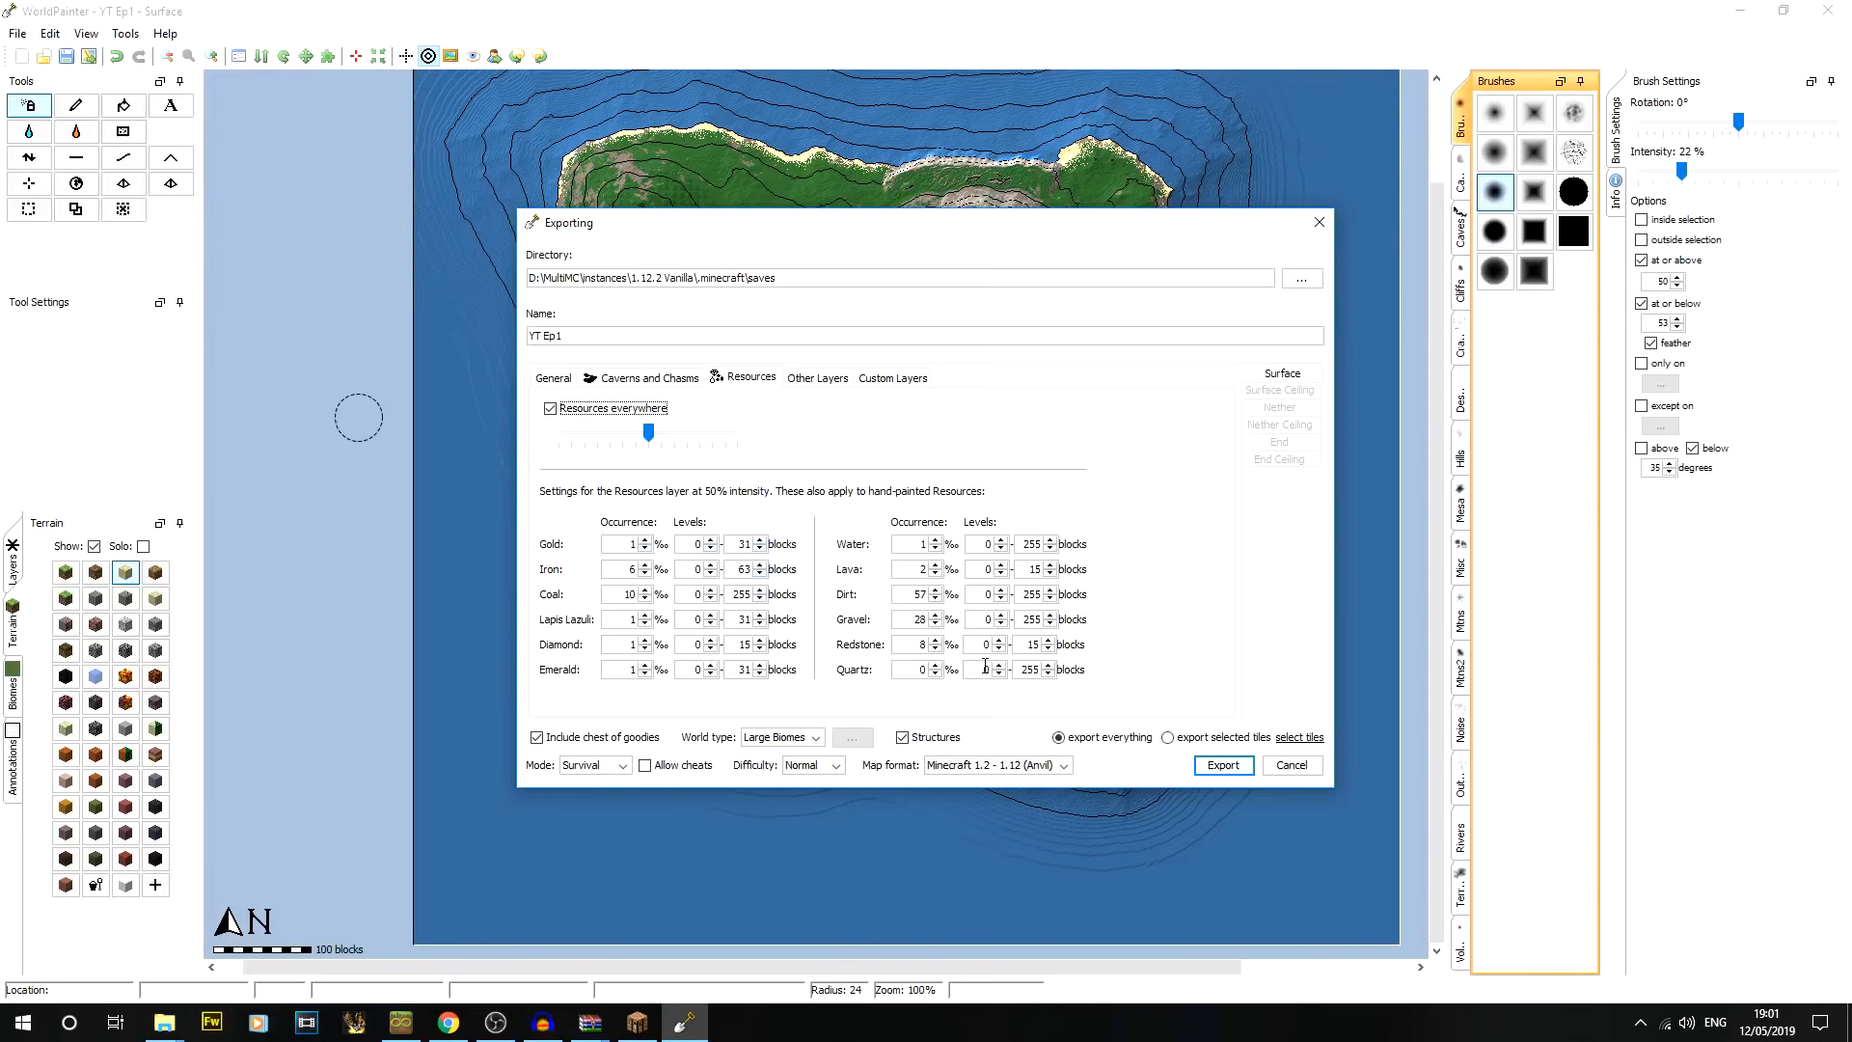
pyautogui.moveTo(1021, 229); pyautogui.dragTo(993, 304)
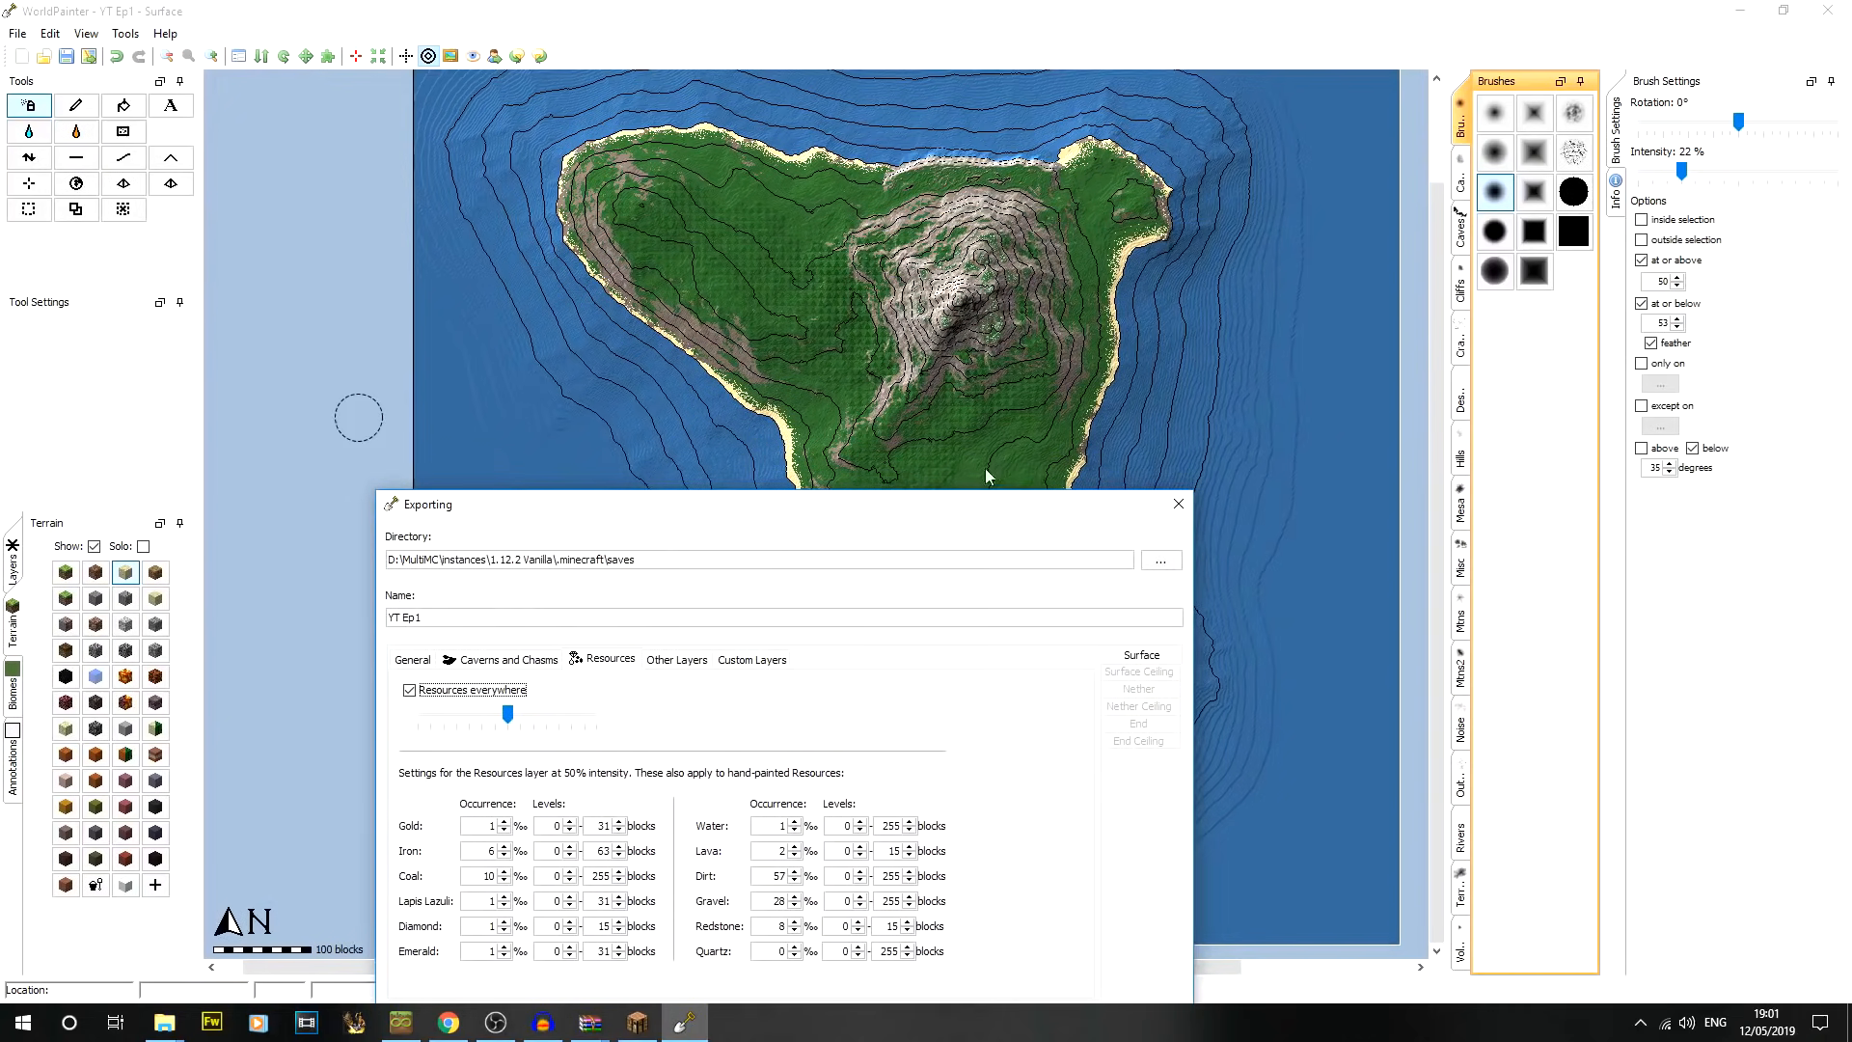
pyautogui.moveTo(923, 516); pyautogui.dragTo(911, 374)
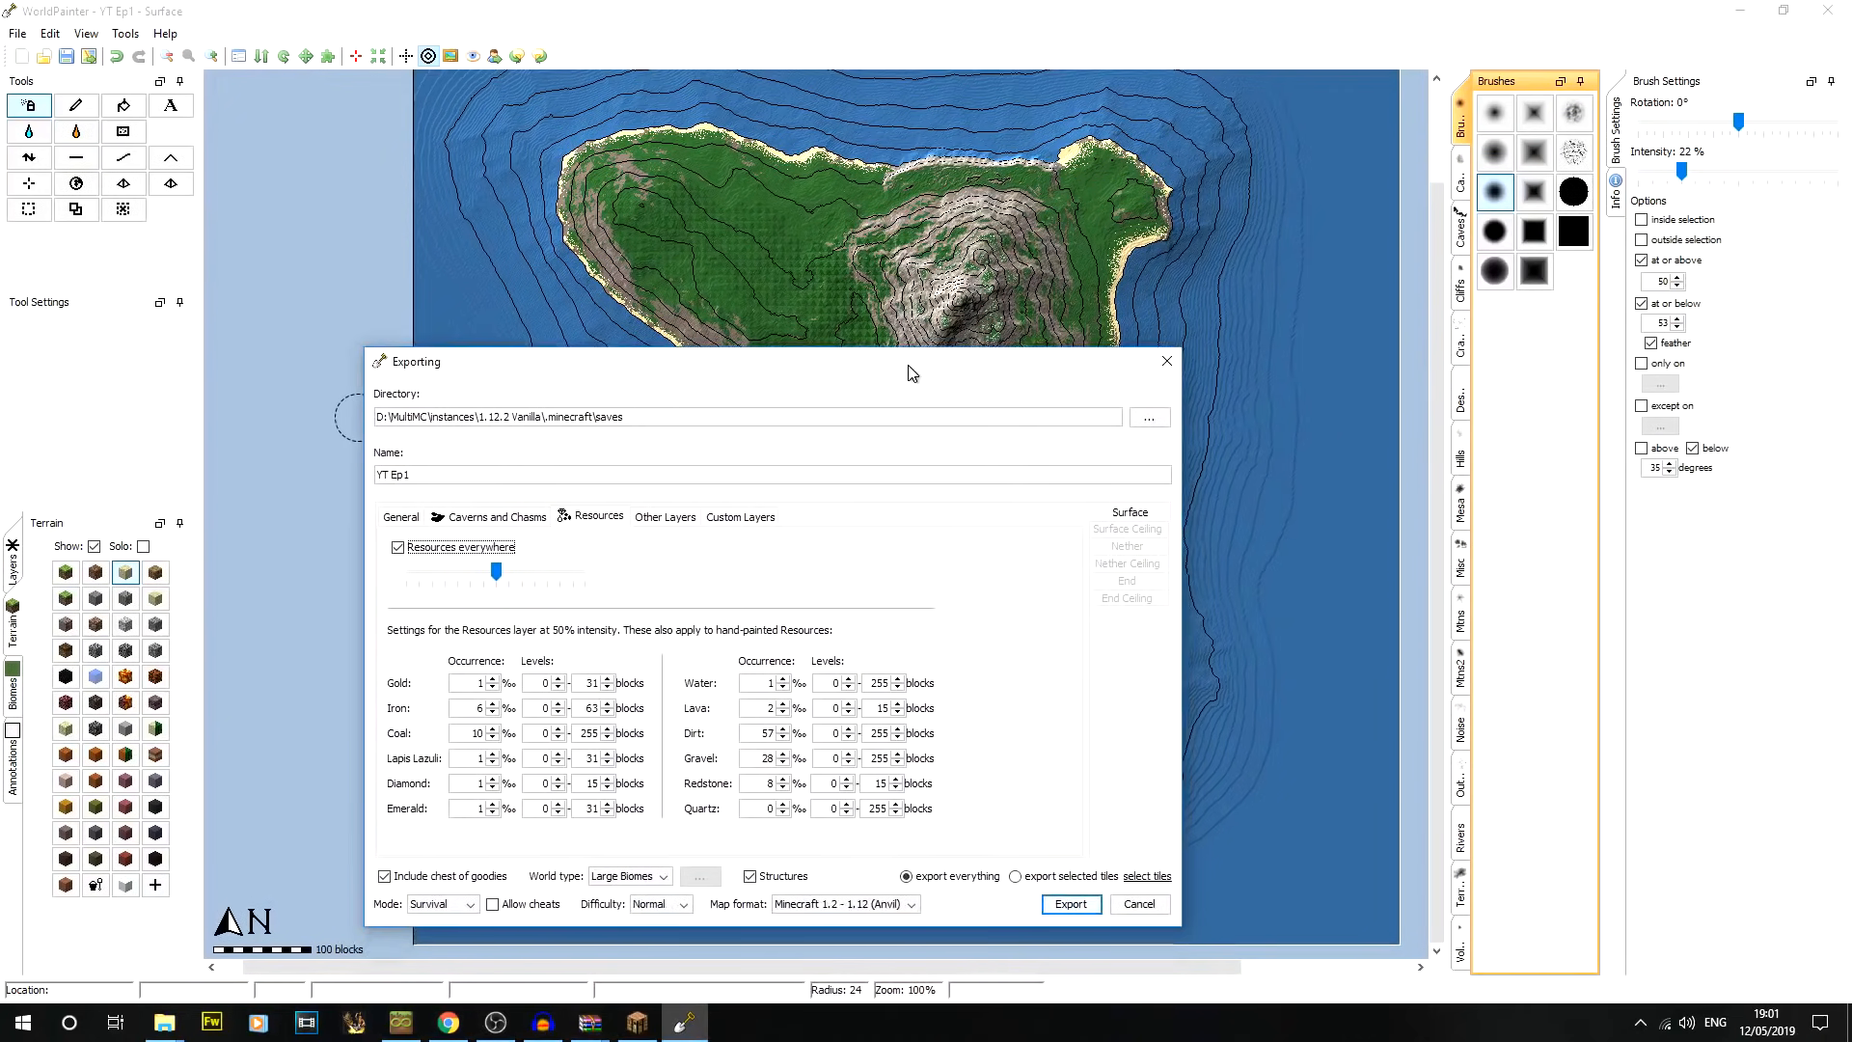
pyautogui.moveTo(911, 373); pyautogui.dragTo(892, 336)
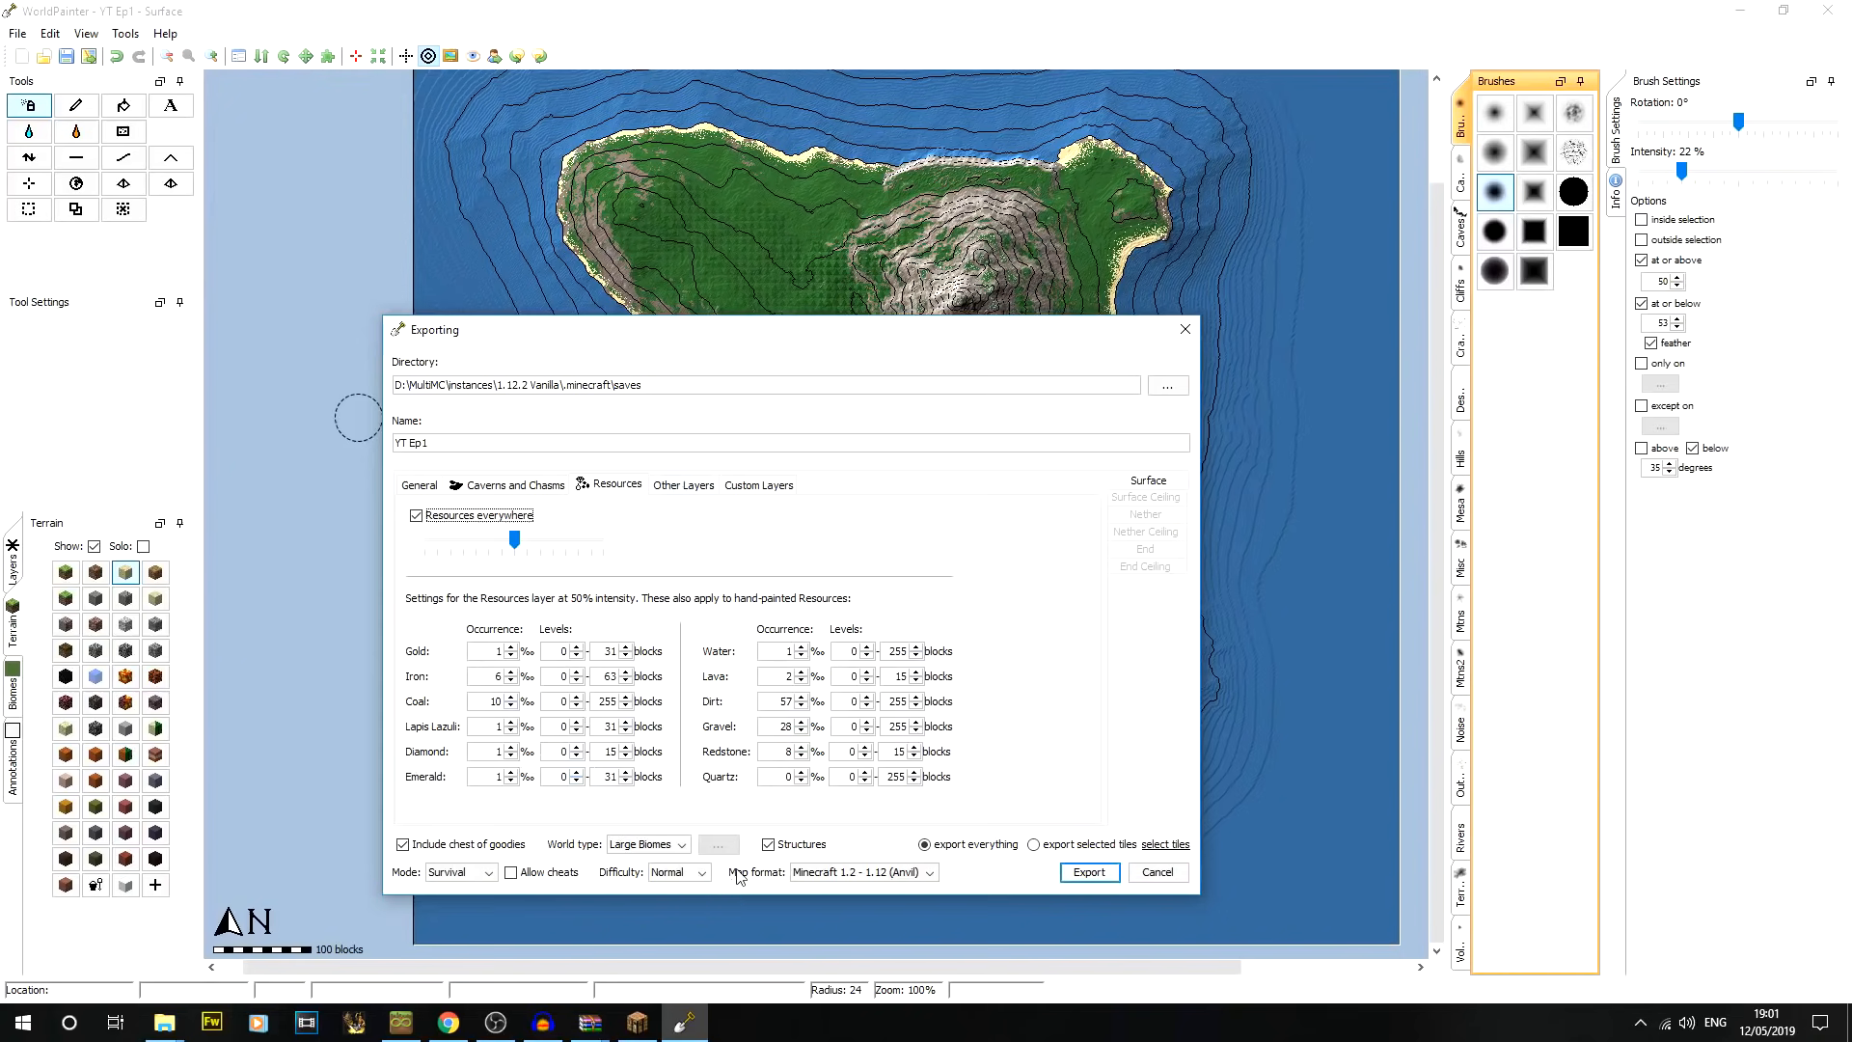
pyautogui.click(687, 485)
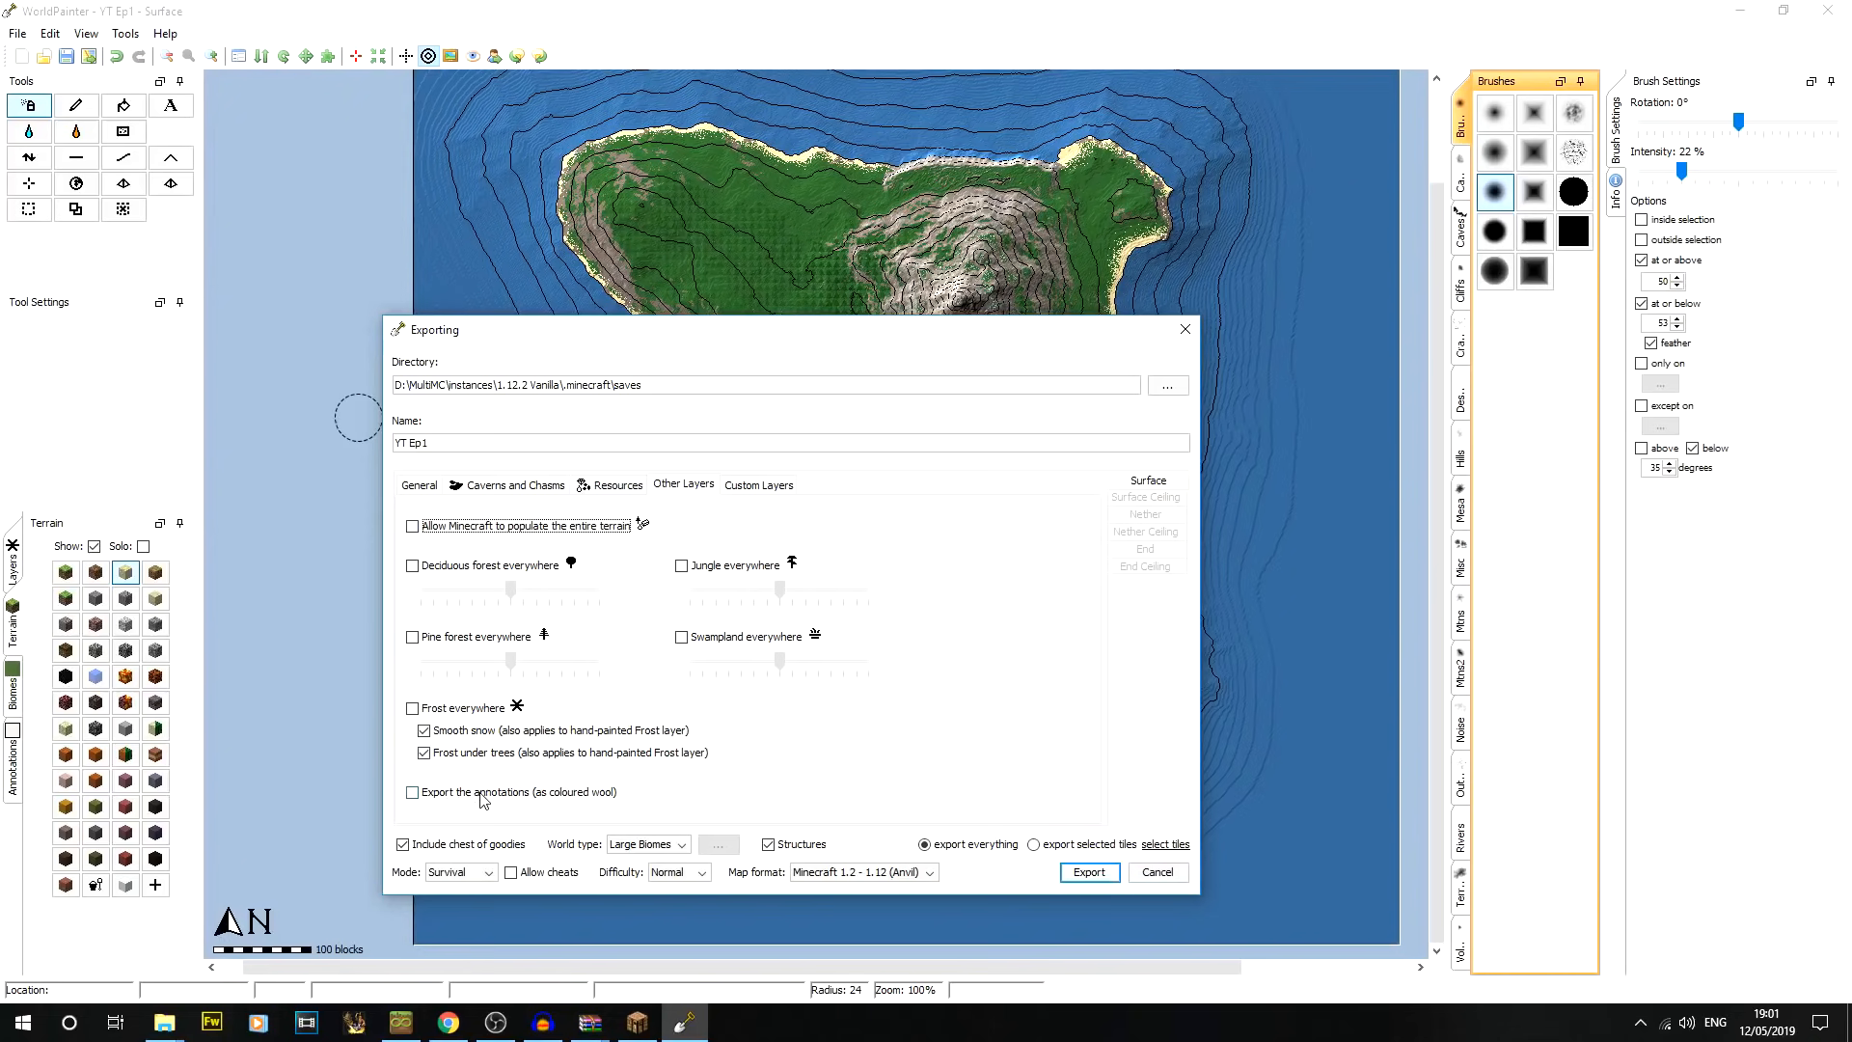
pyautogui.click(753, 488)
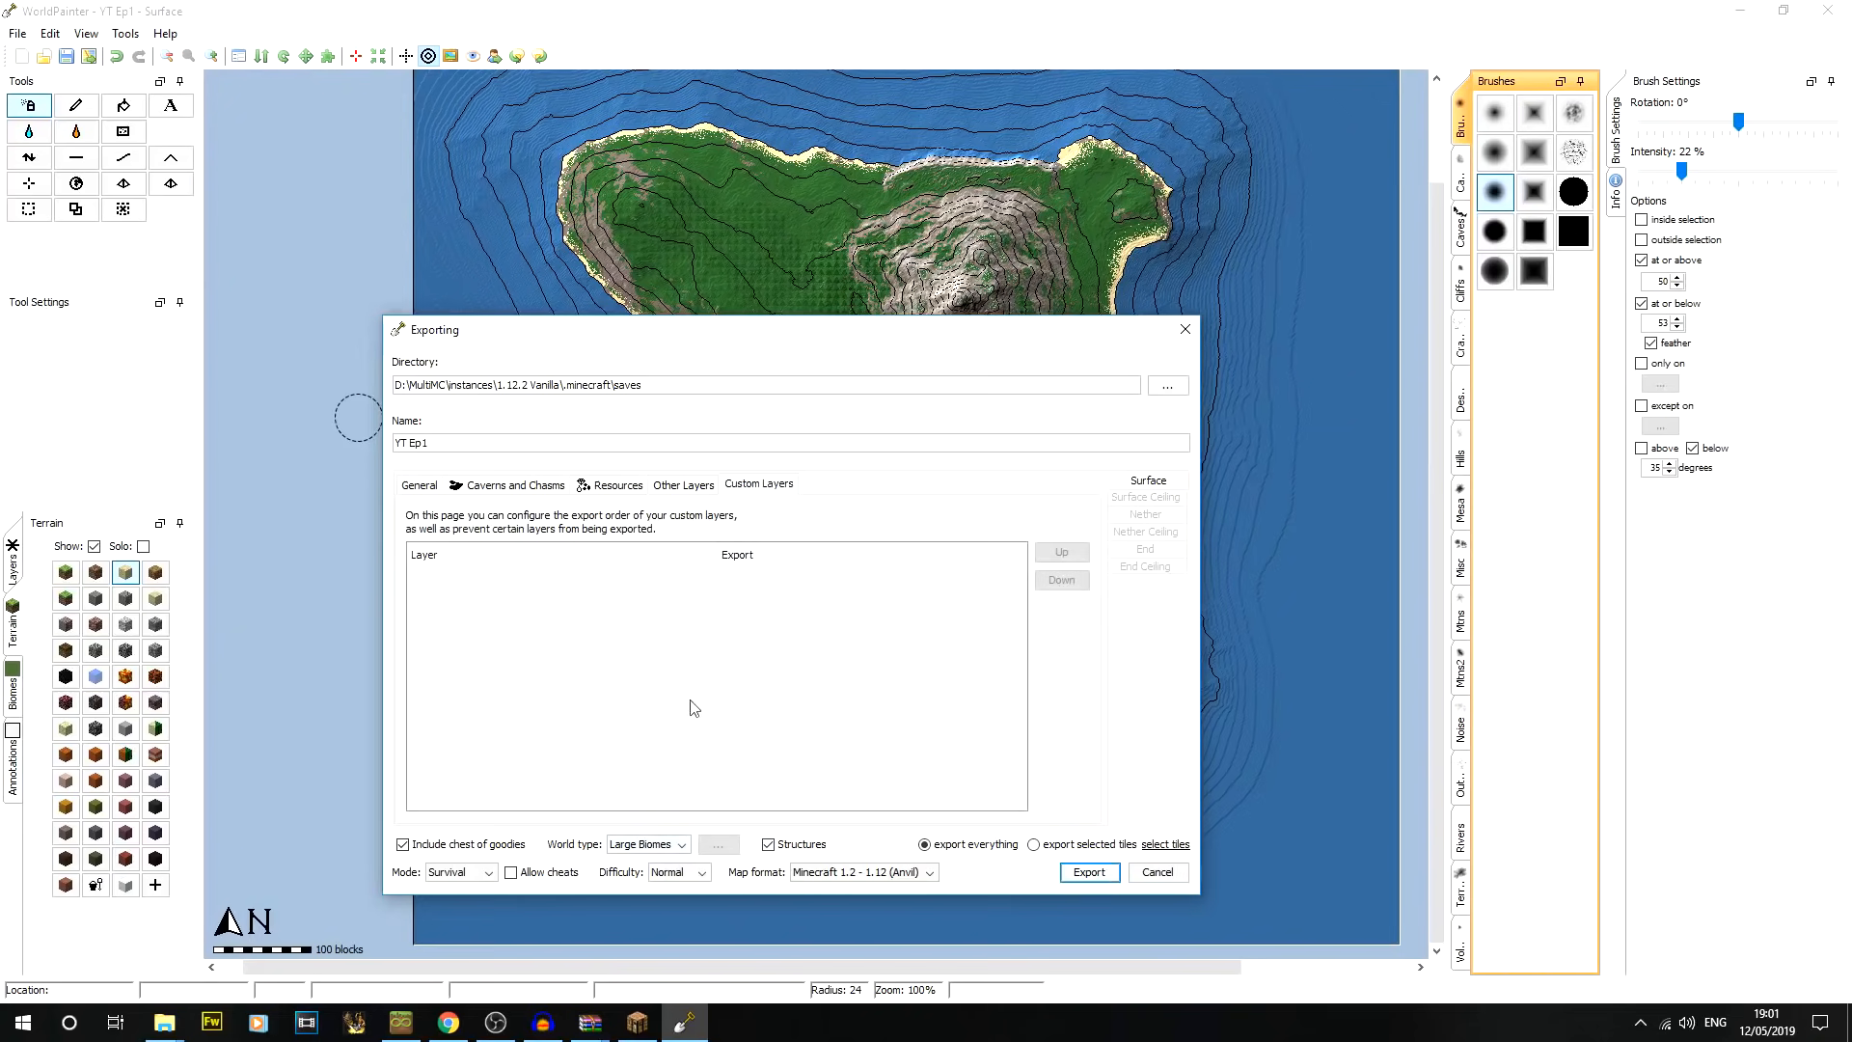
# Set the exported world's mode to Creative and leave out the chest of goodies and structures
pyautogui.click(421, 485)
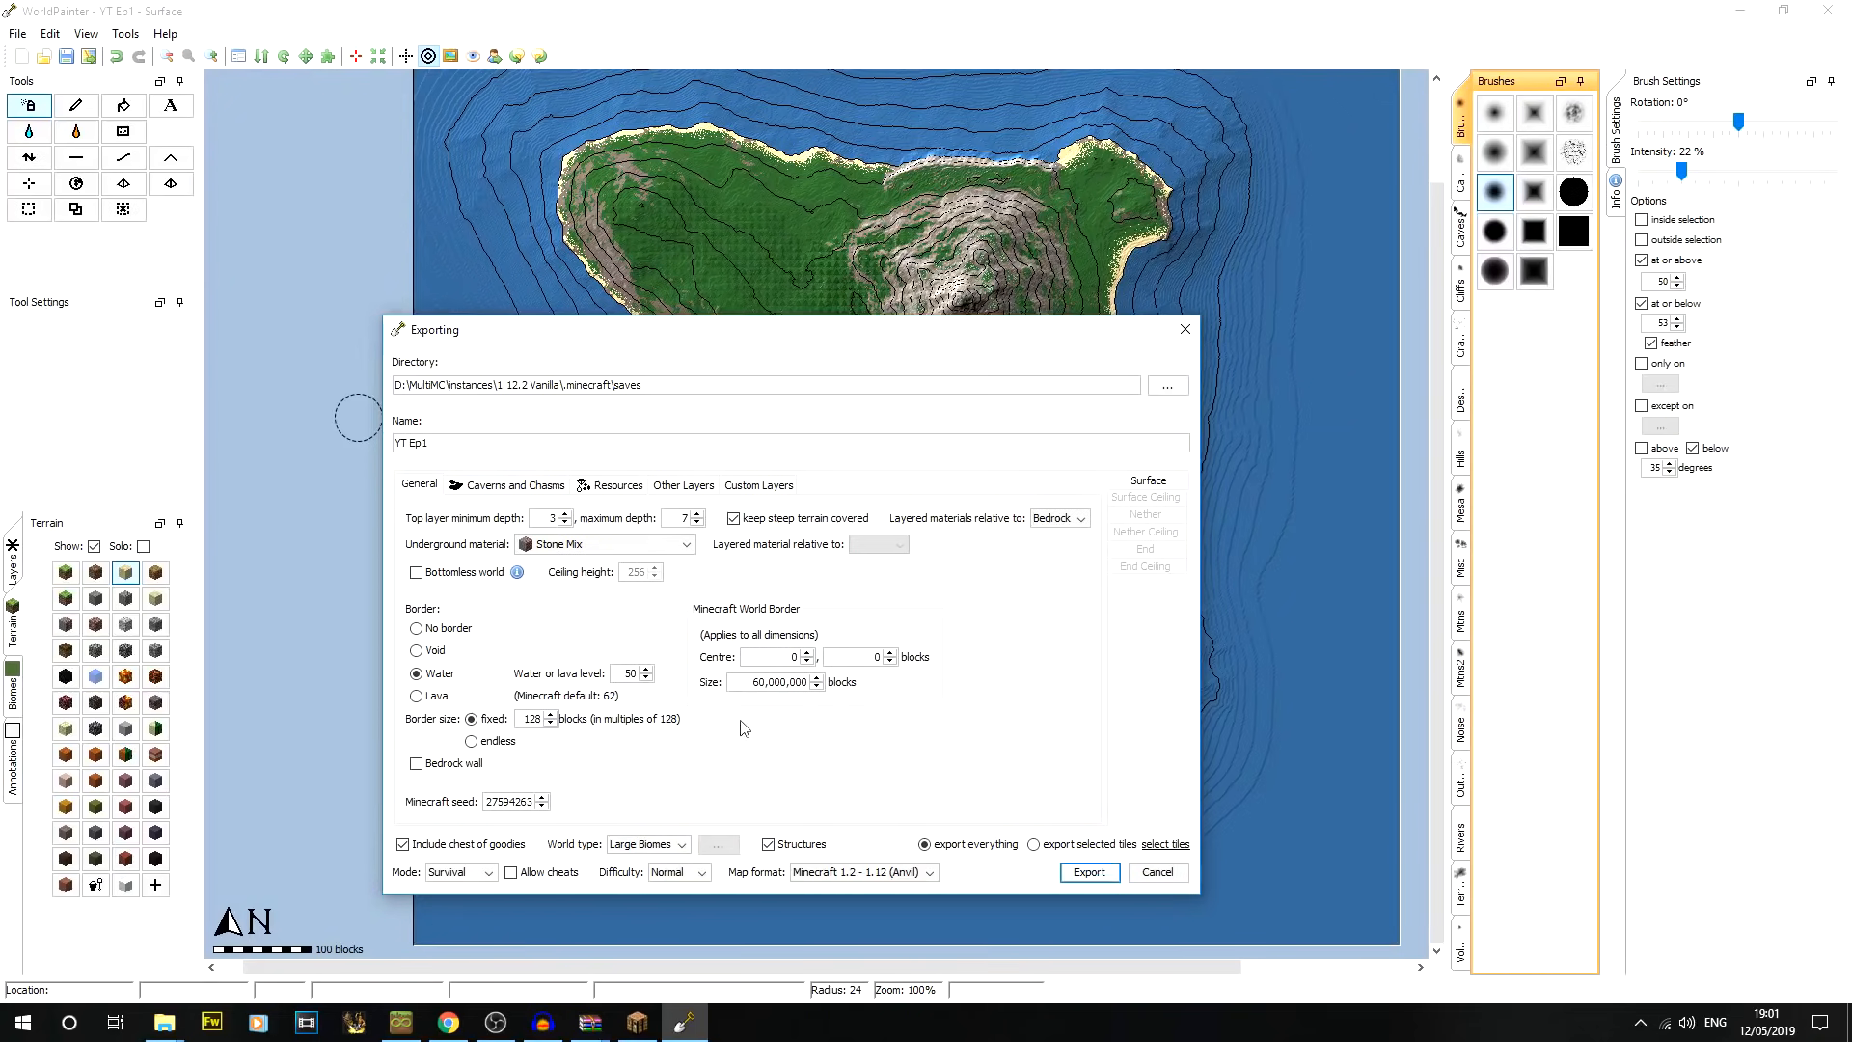
pyautogui.click(485, 847)
pyautogui.click(457, 874)
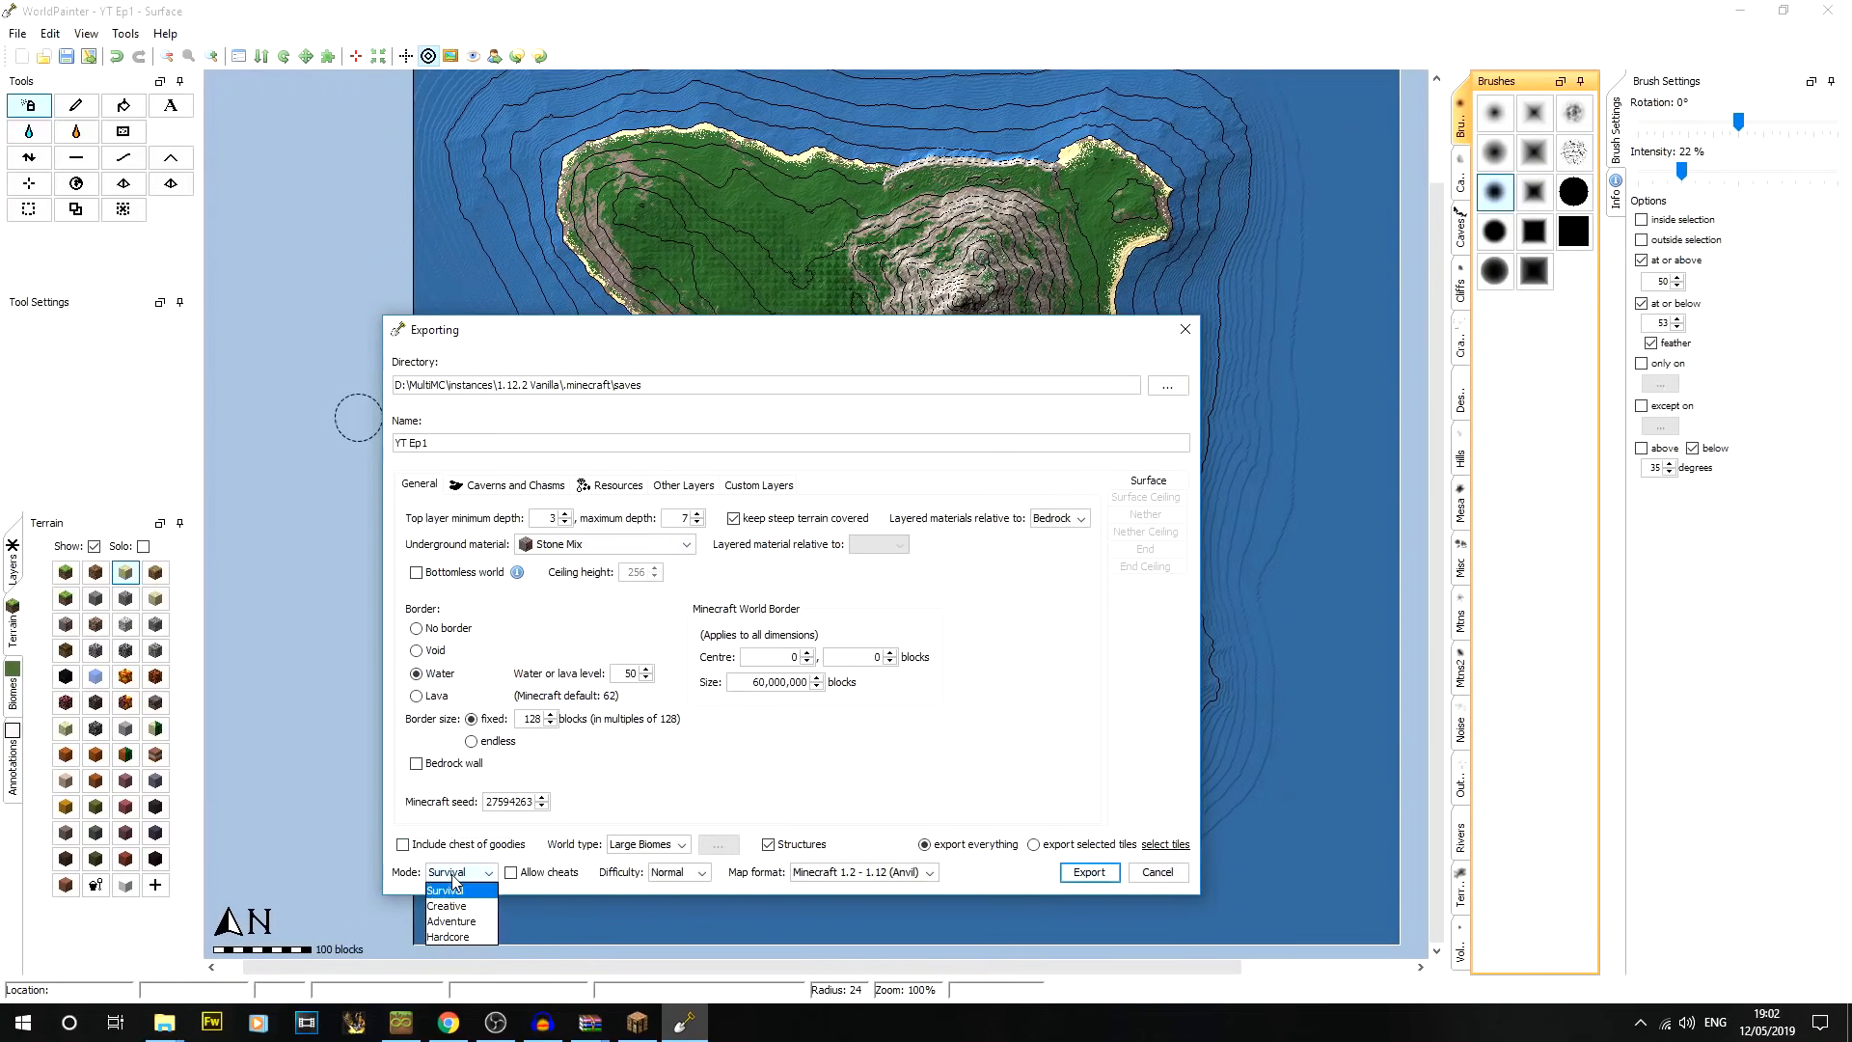
pyautogui.click(449, 907)
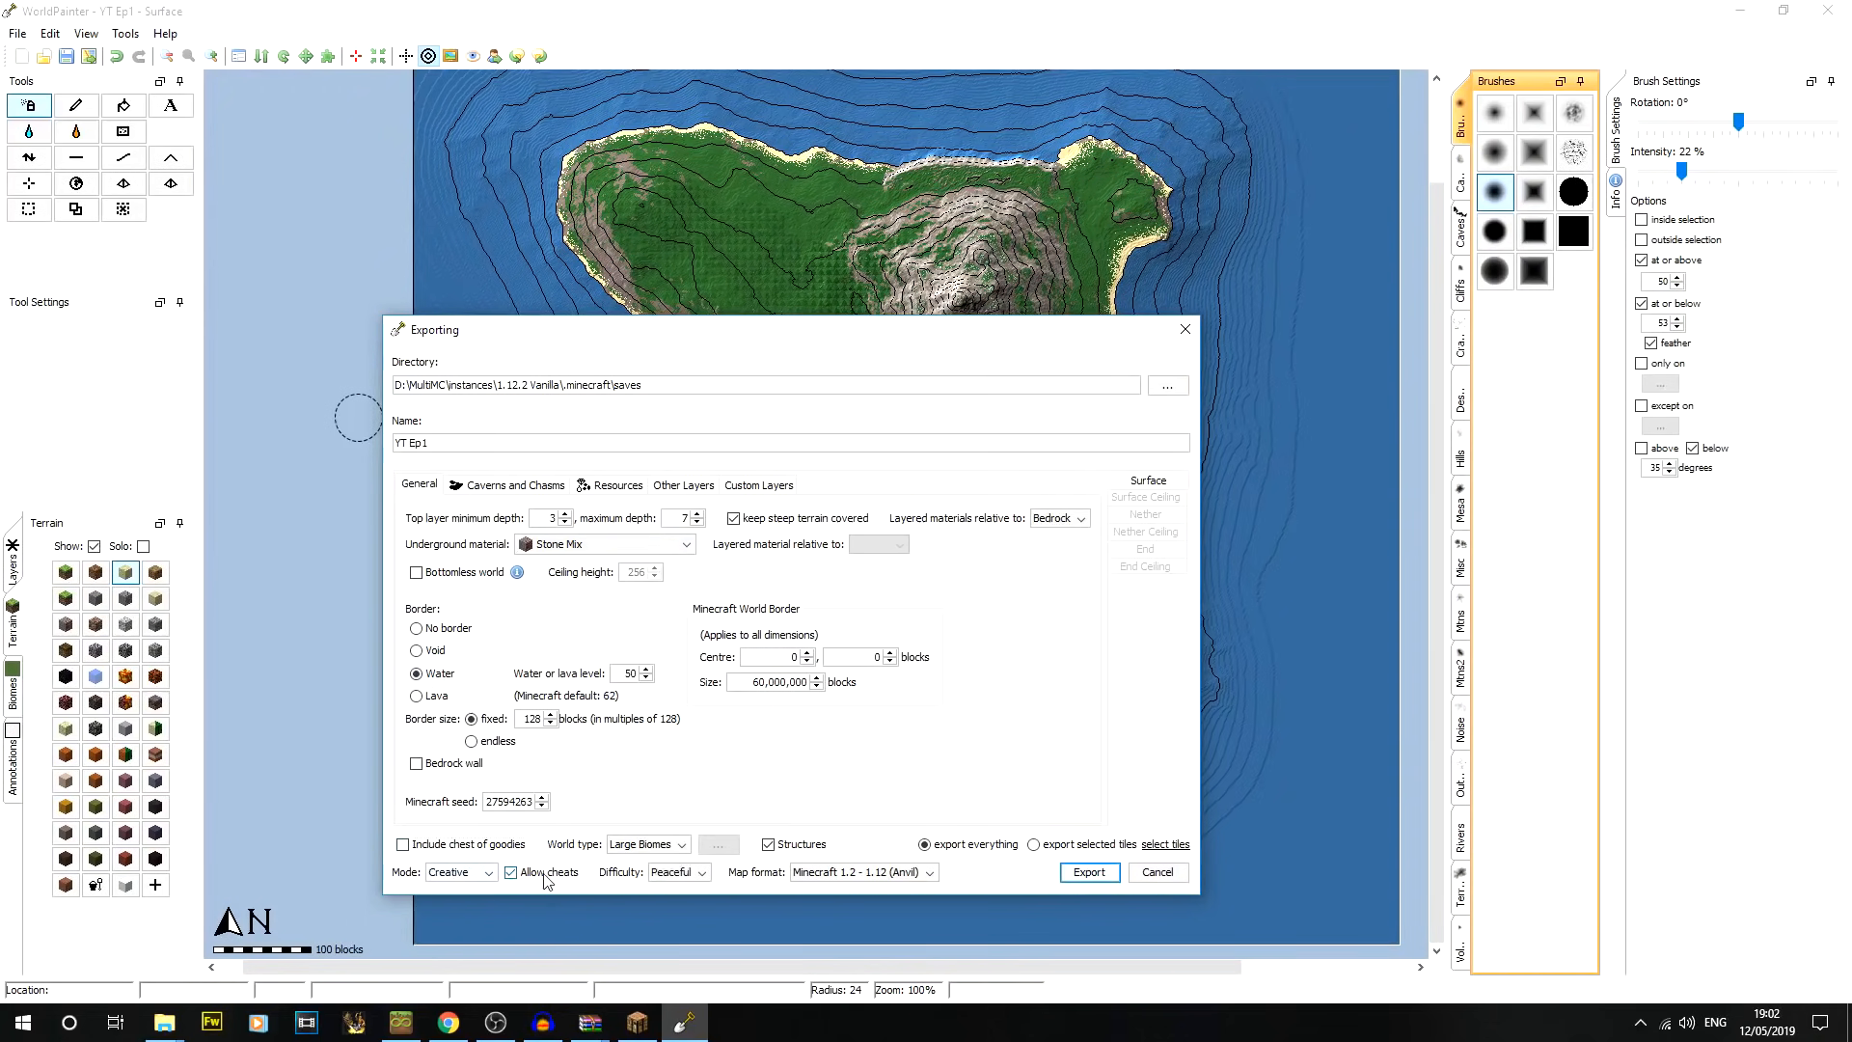
pyautogui.click(677, 844)
pyautogui.click(677, 845)
pyautogui.click(793, 846)
pyautogui.moveTo(956, 340); pyautogui.dragTo(802, 365)
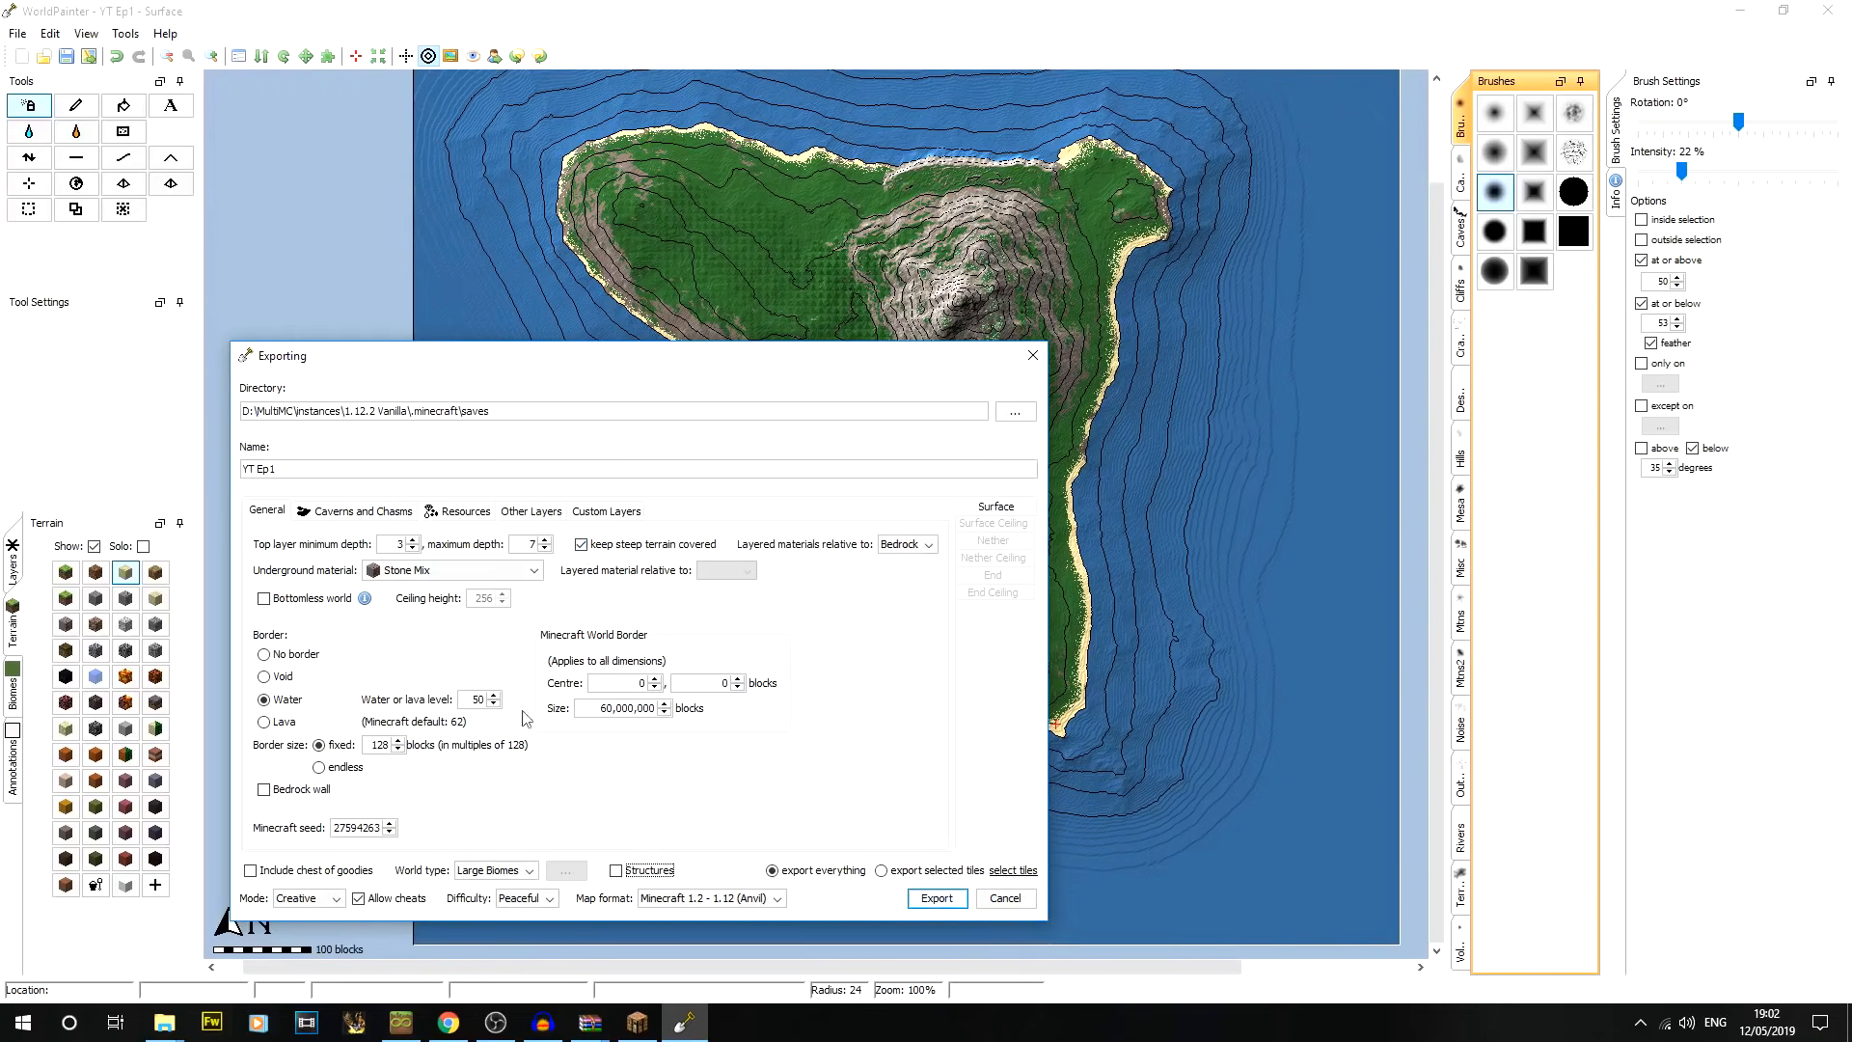
pyautogui.click(709, 901)
pyautogui.click(714, 902)
# Try selecting individual tiles around the island for export, clear the selection and return to exporting everything
pyautogui.click(1008, 872)
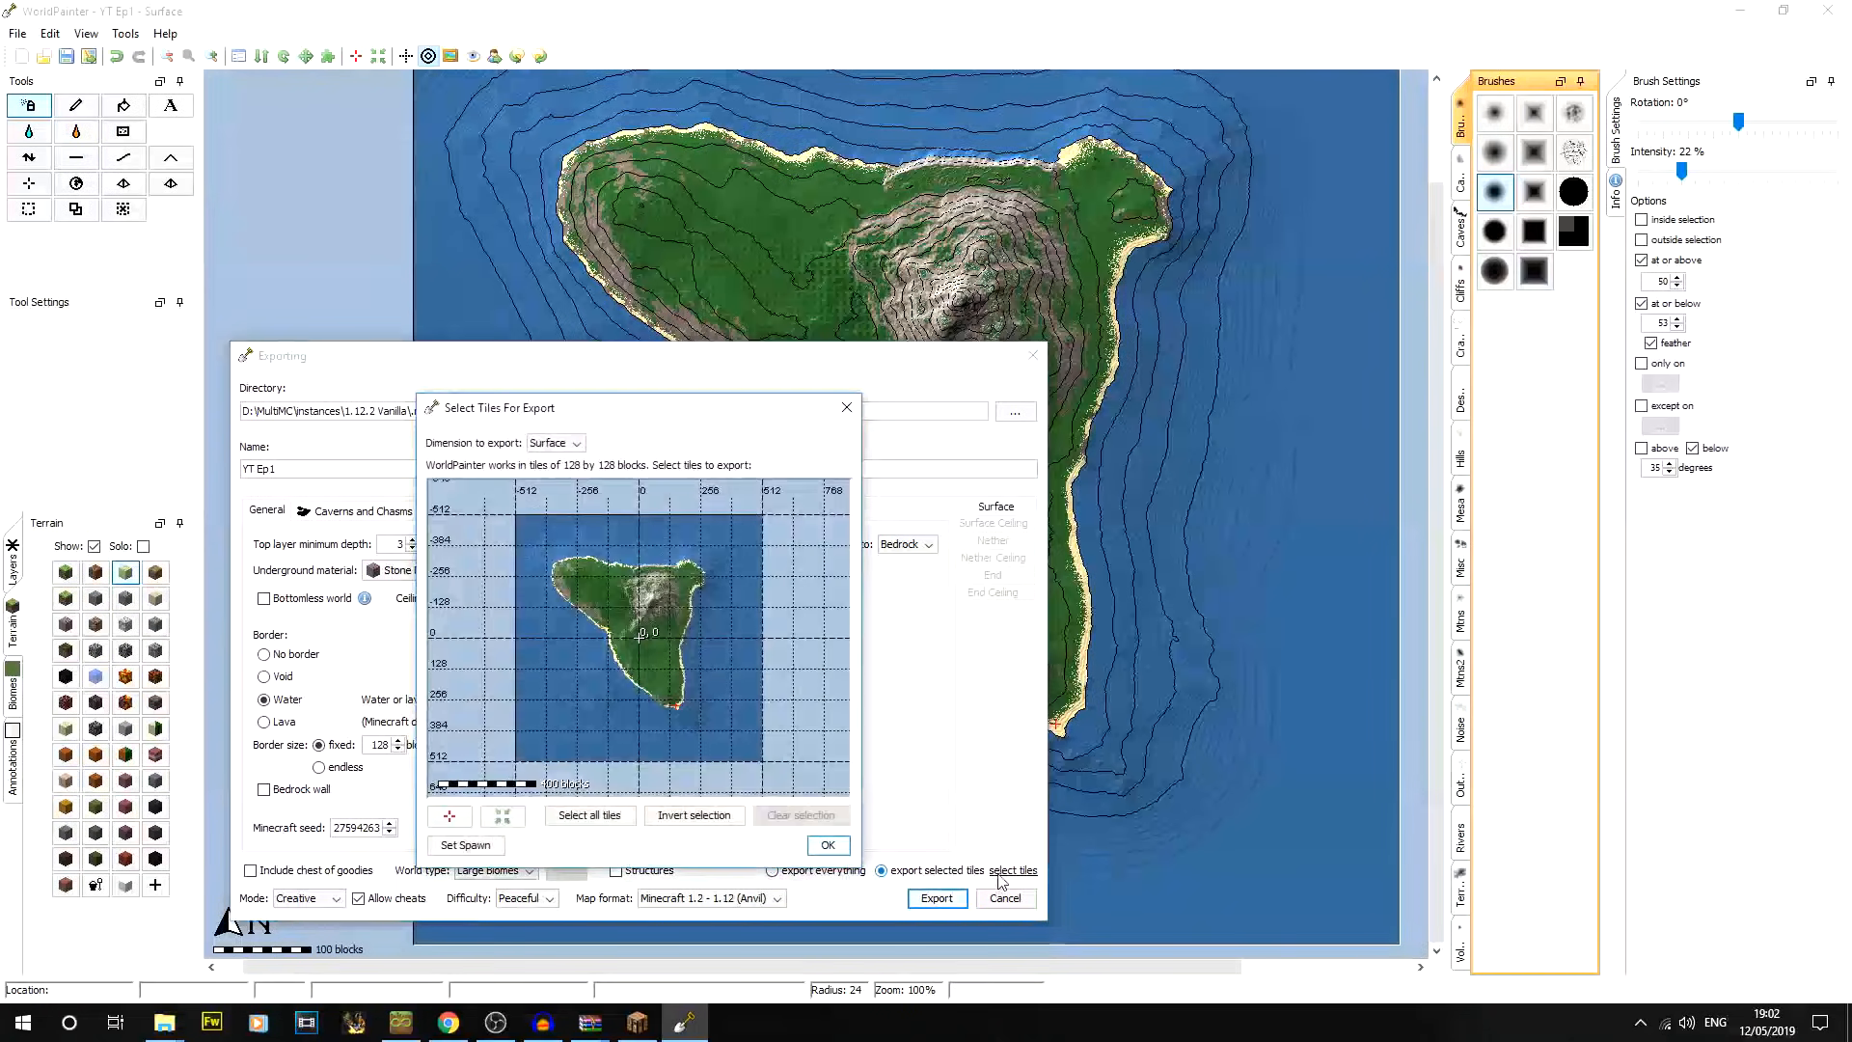
pyautogui.click(652, 624)
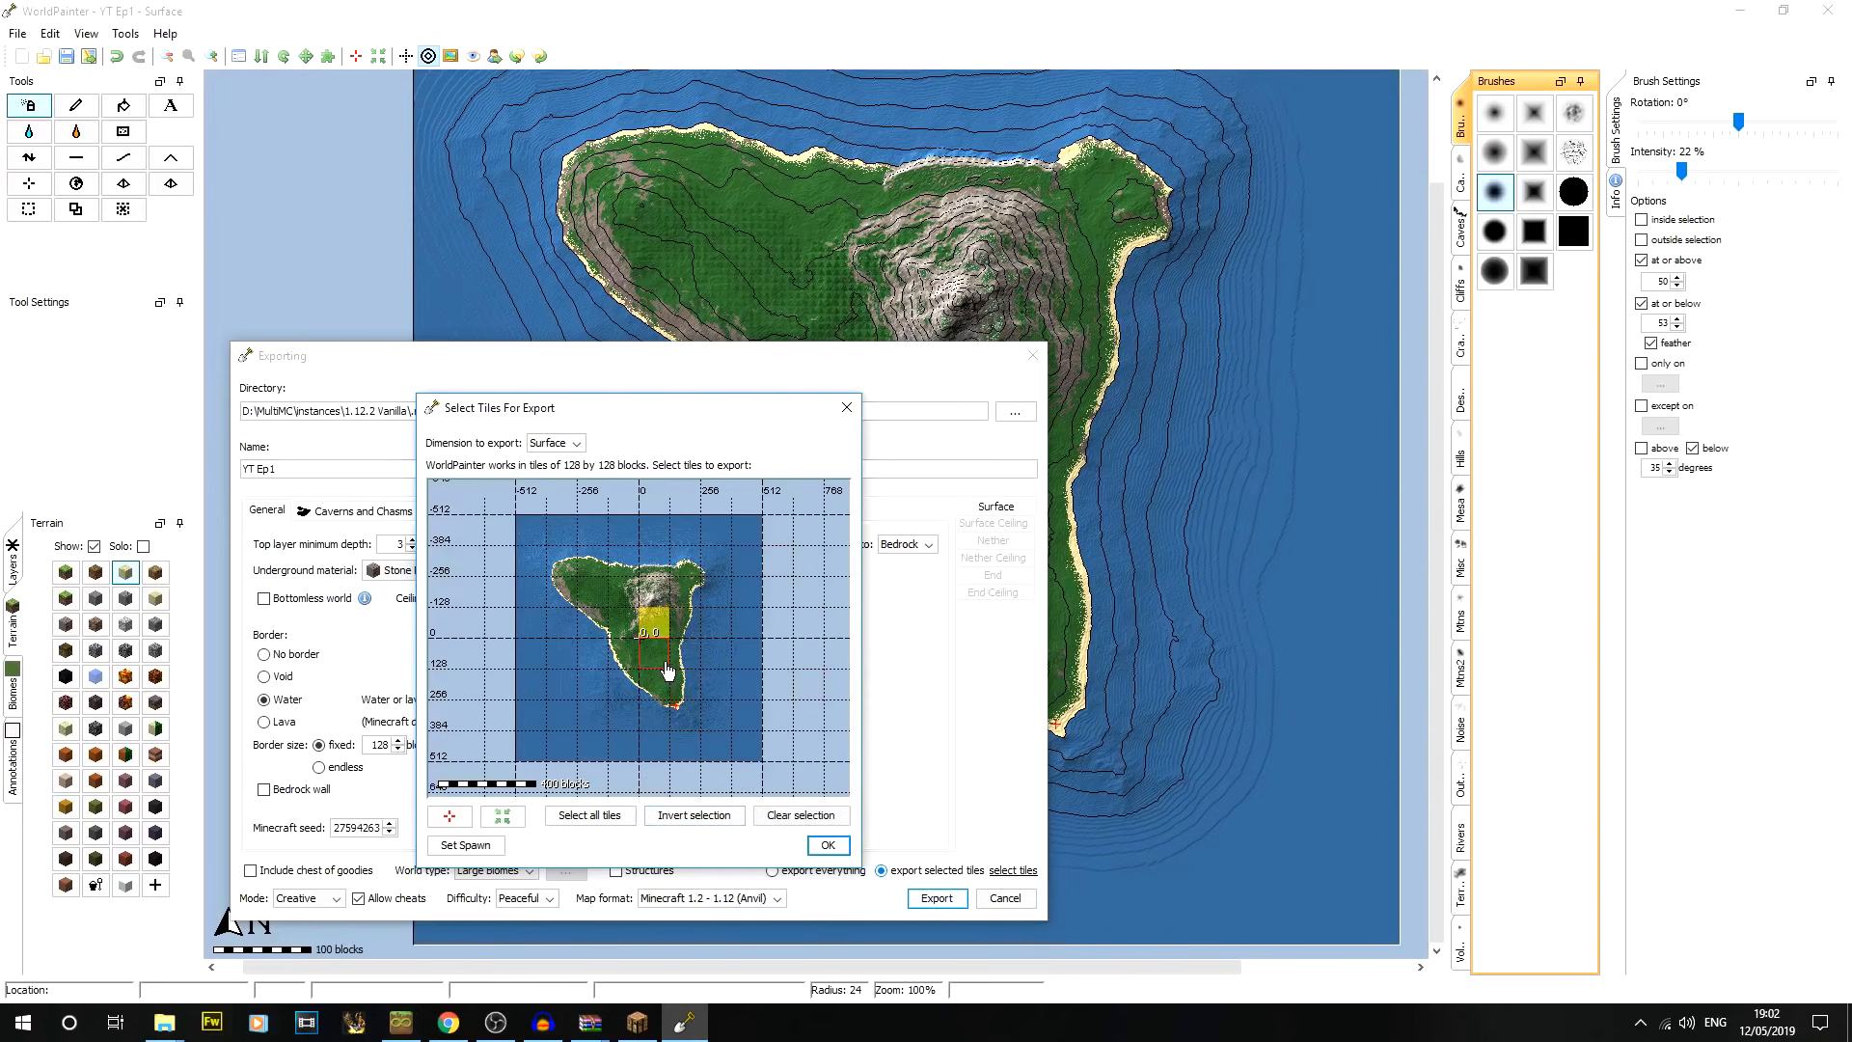
pyautogui.click(652, 624)
pyautogui.moveTo(736, 550); pyautogui.dragTo(572, 746)
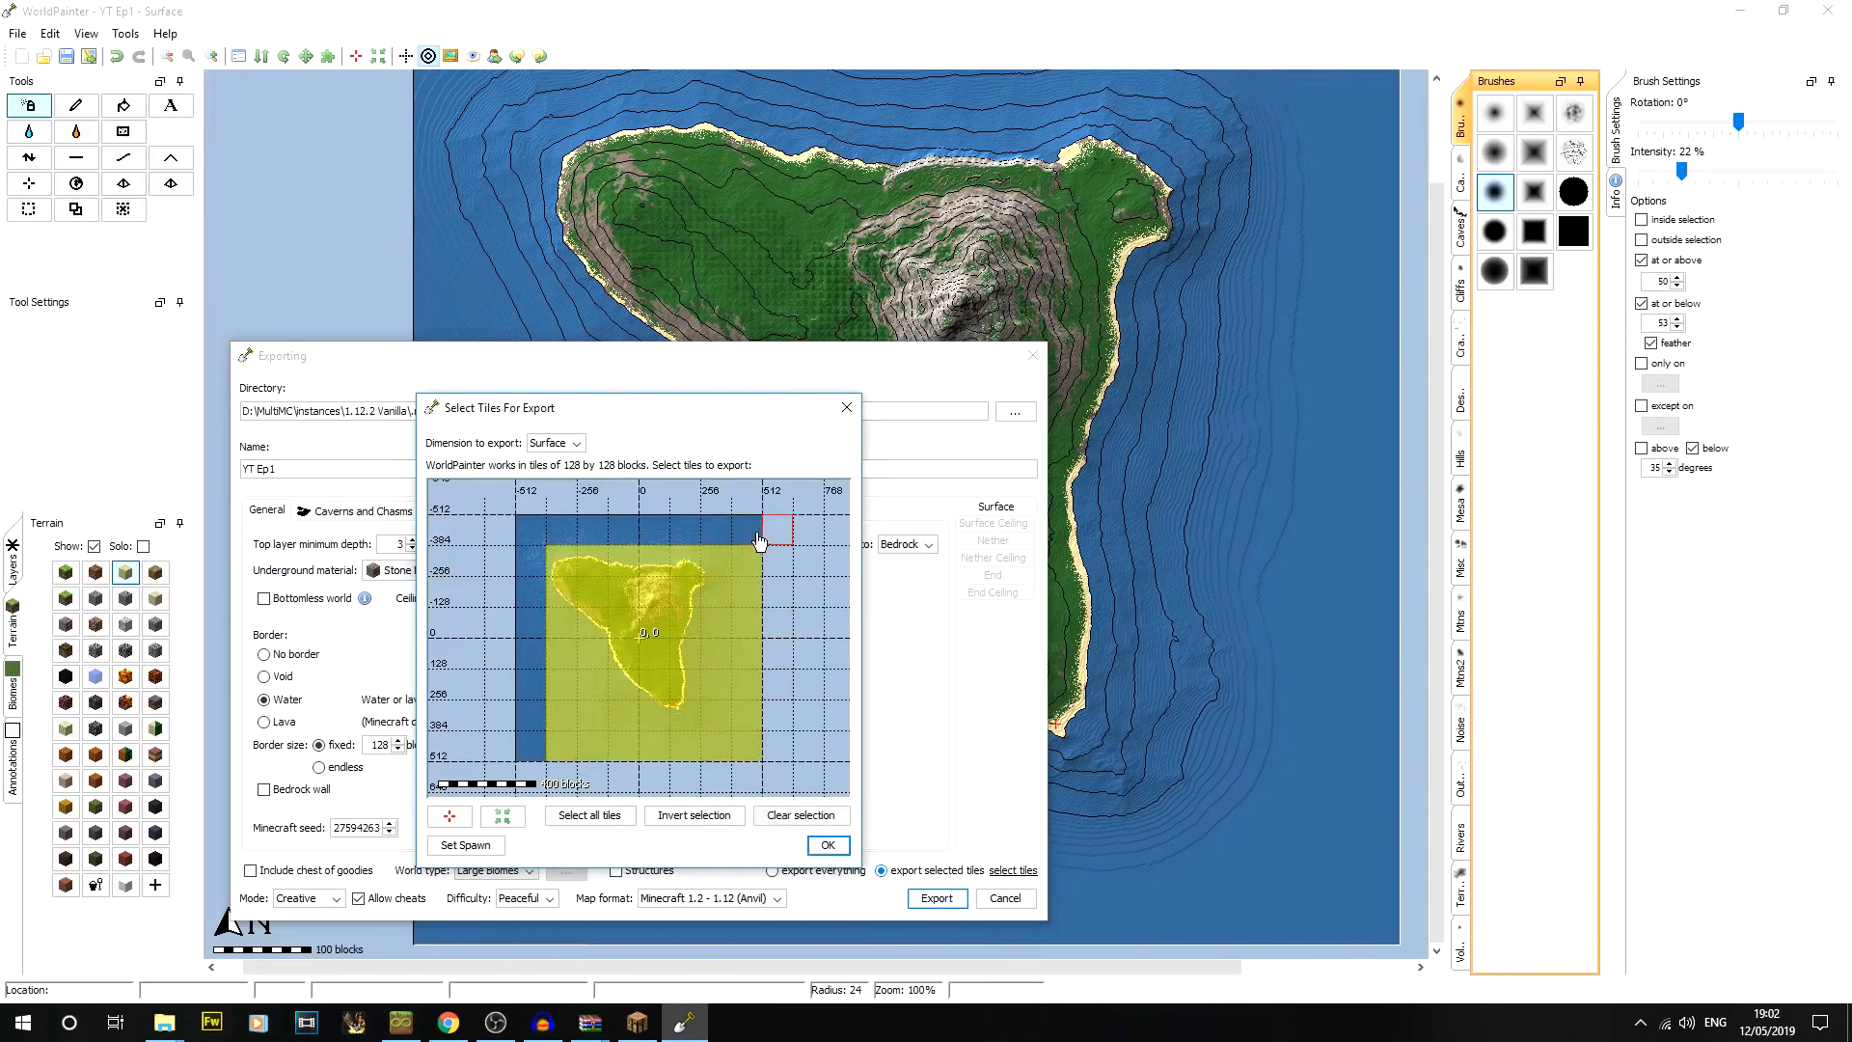
pyautogui.click(800, 815)
pyautogui.click(828, 845)
pyautogui.click(837, 873)
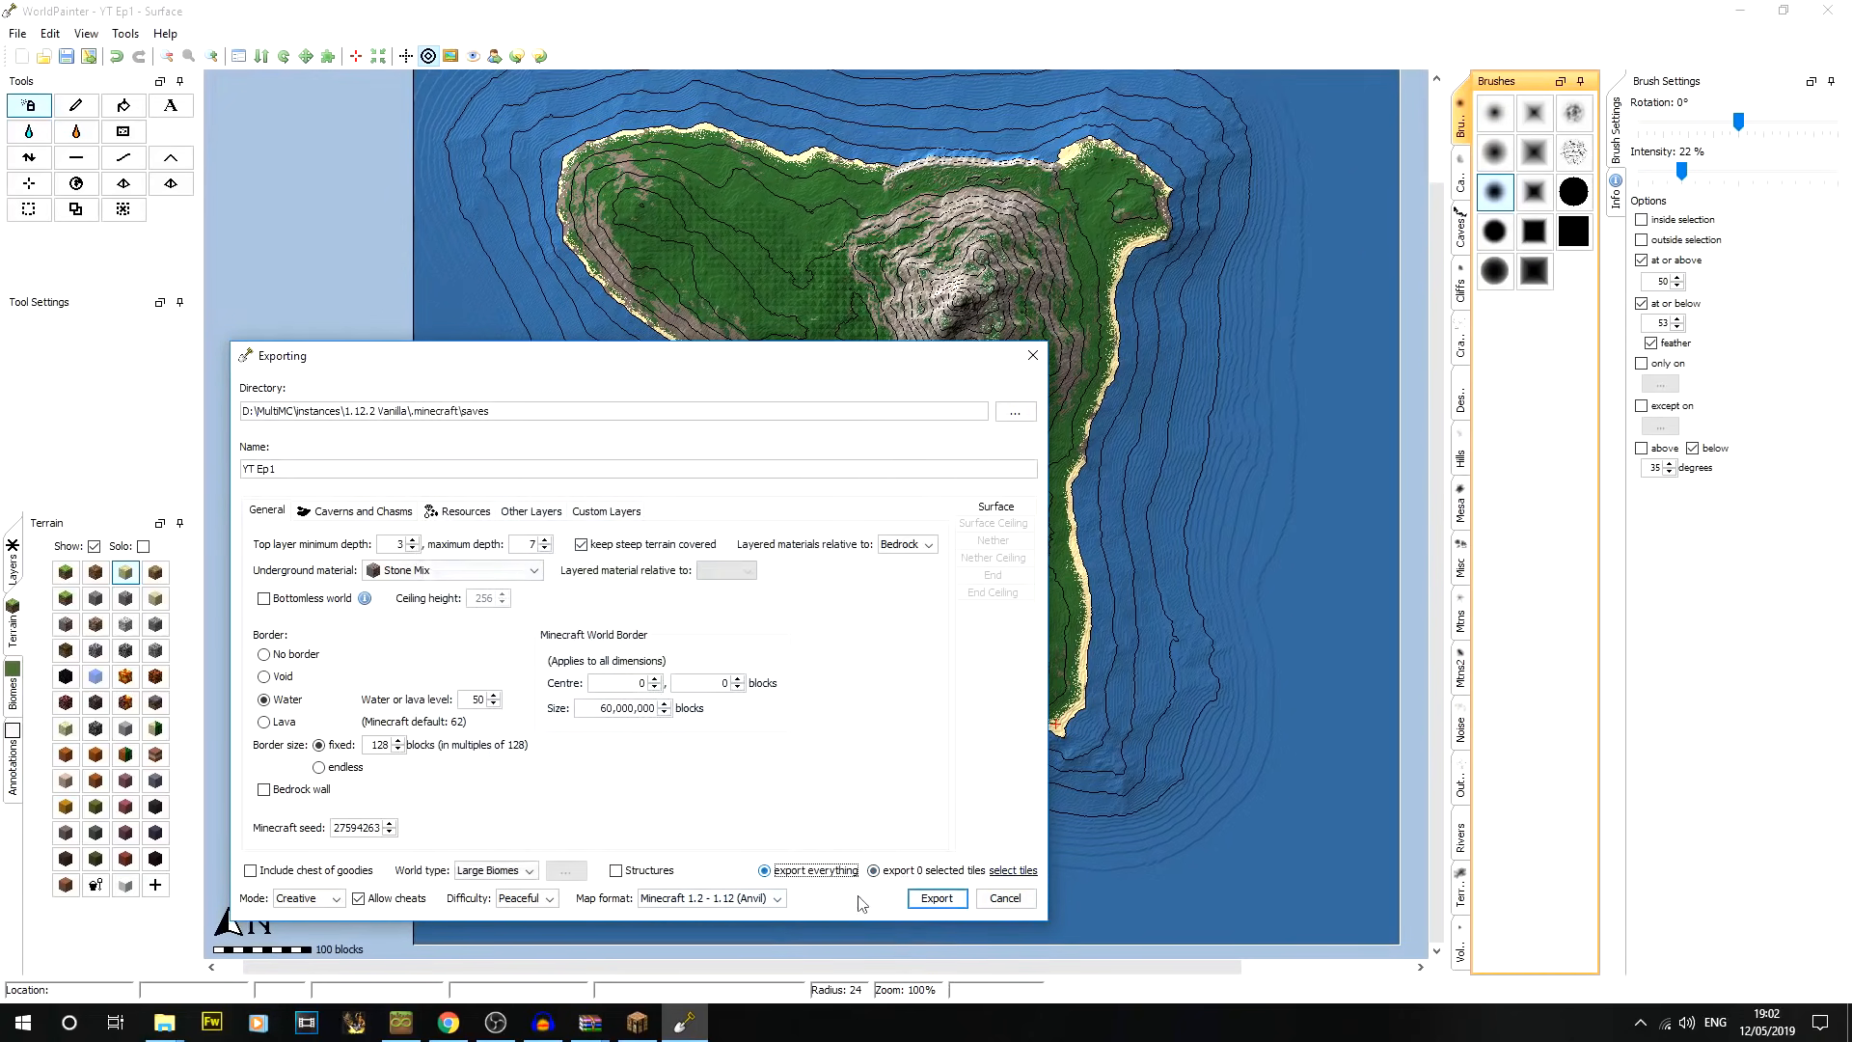
# Export the world YT Ep1 as a Minecraft map and dismiss the export report
pyautogui.click(936, 898)
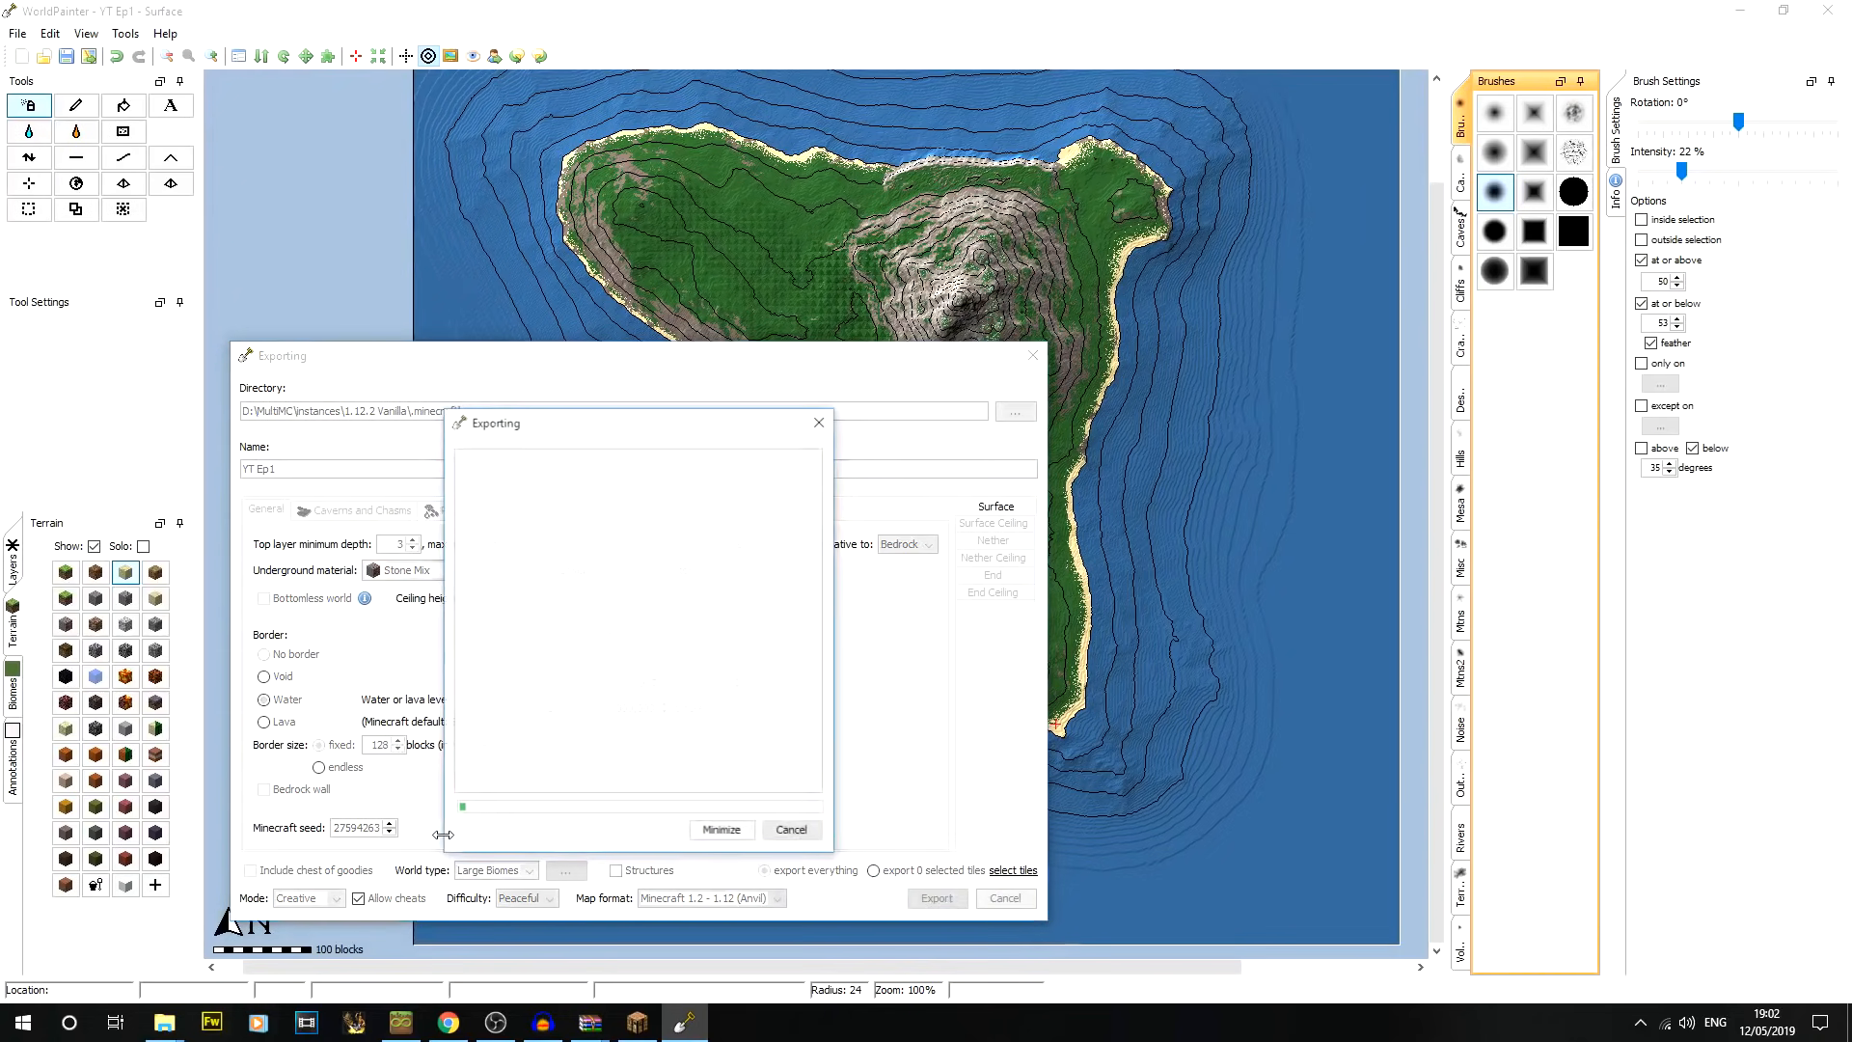
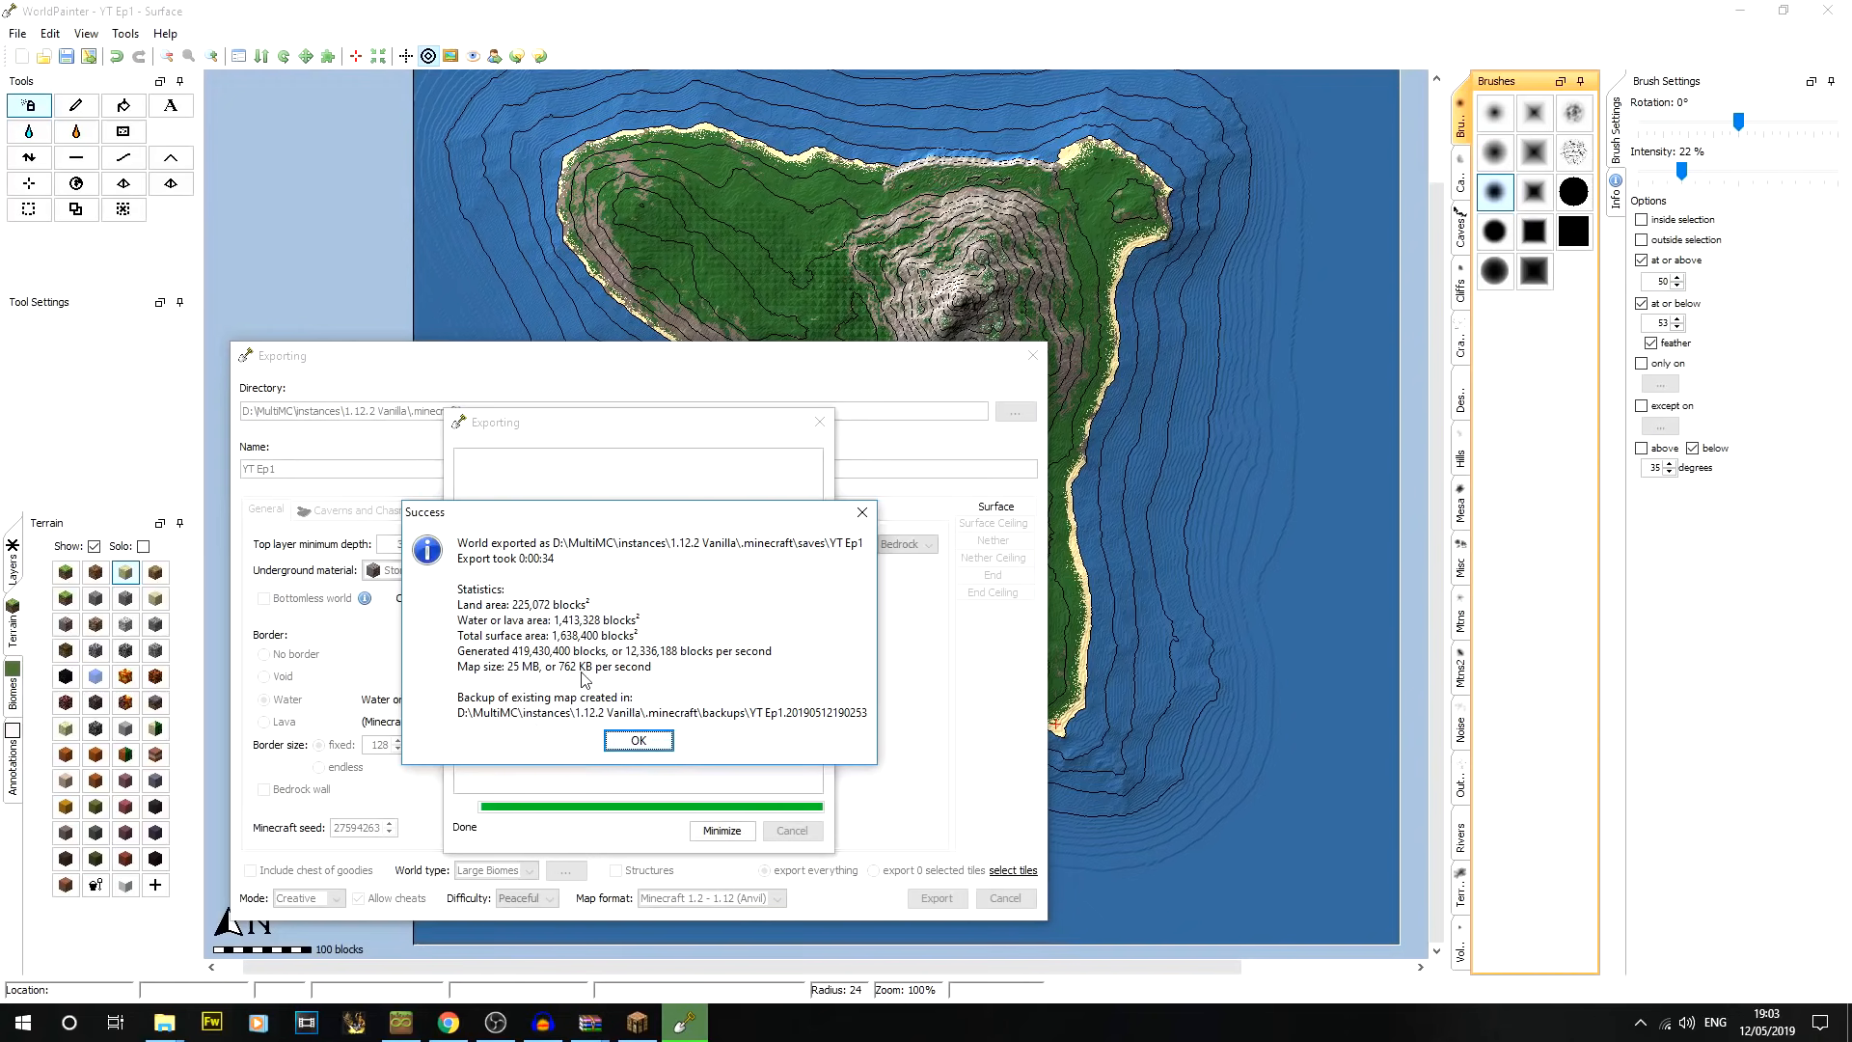
pyautogui.click(639, 740)
# Switch to Minecraft 1.12.2 and load the singleplayer world YT Ep1
pyautogui.click(636, 1022)
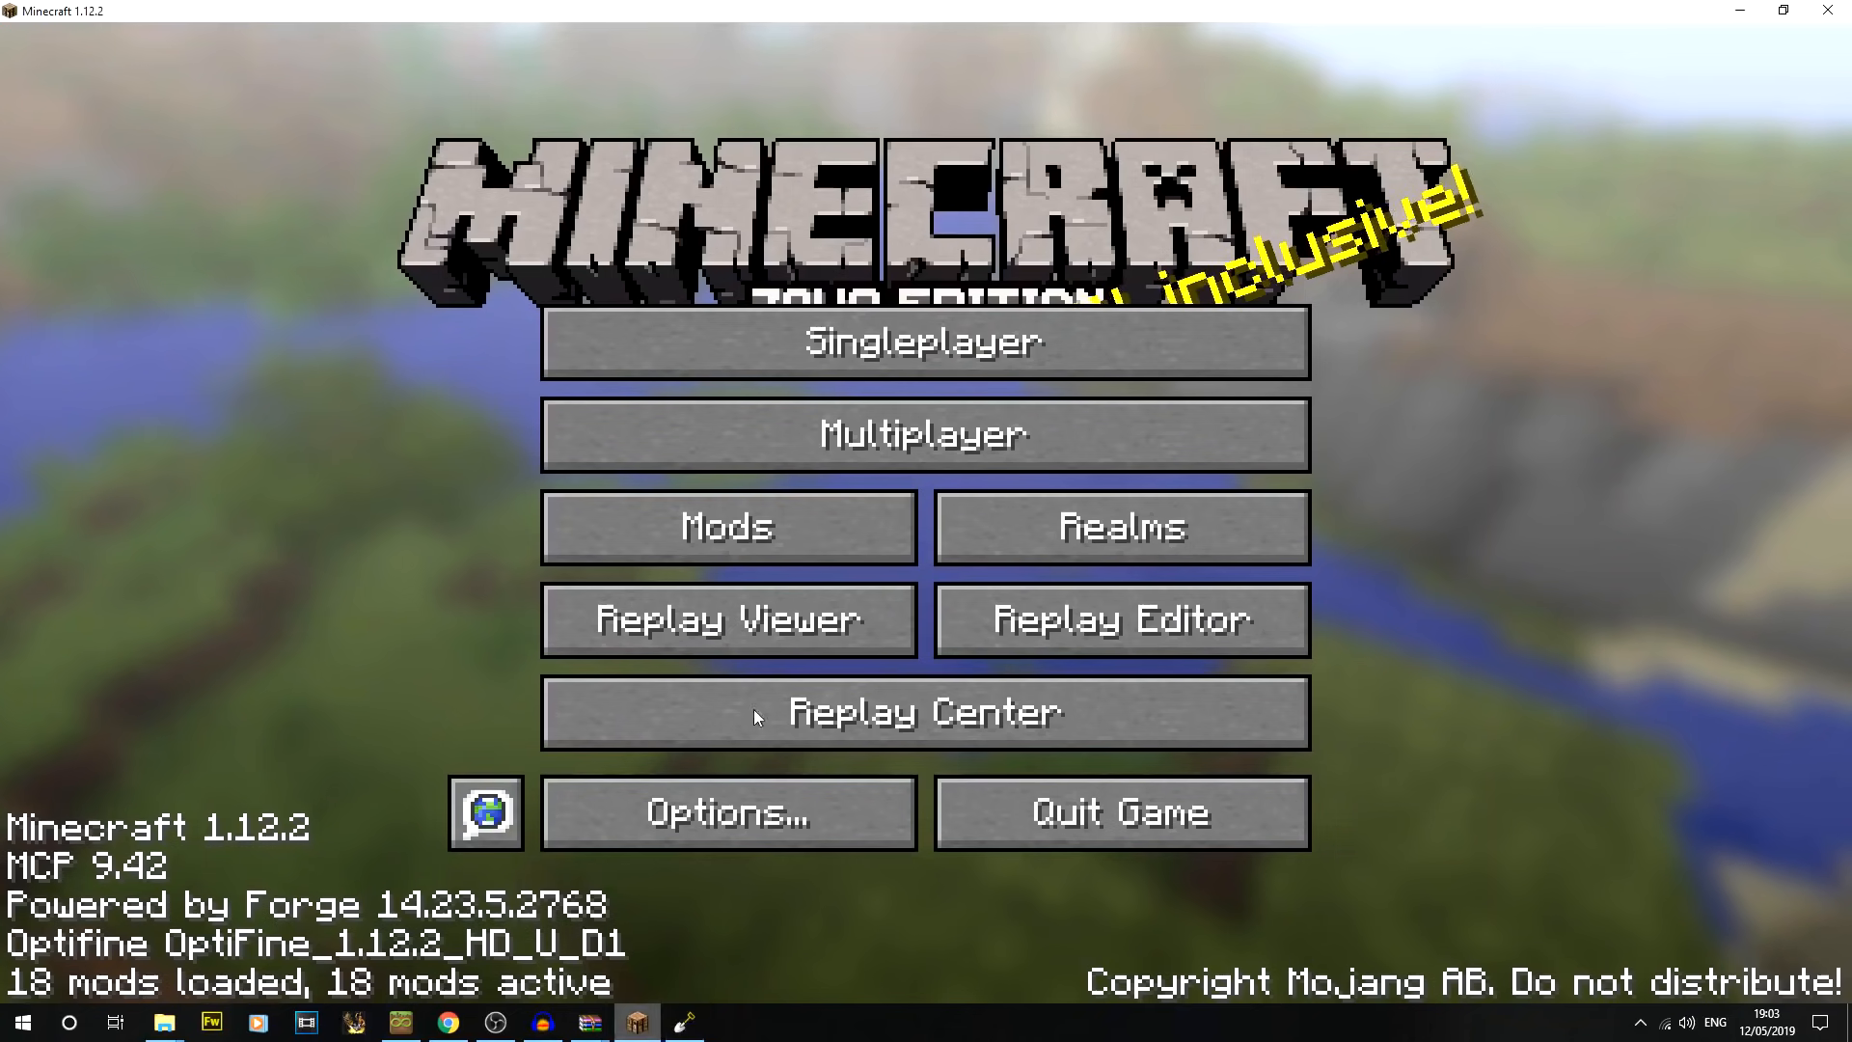
pyautogui.click(890, 332)
pyautogui.click(779, 217)
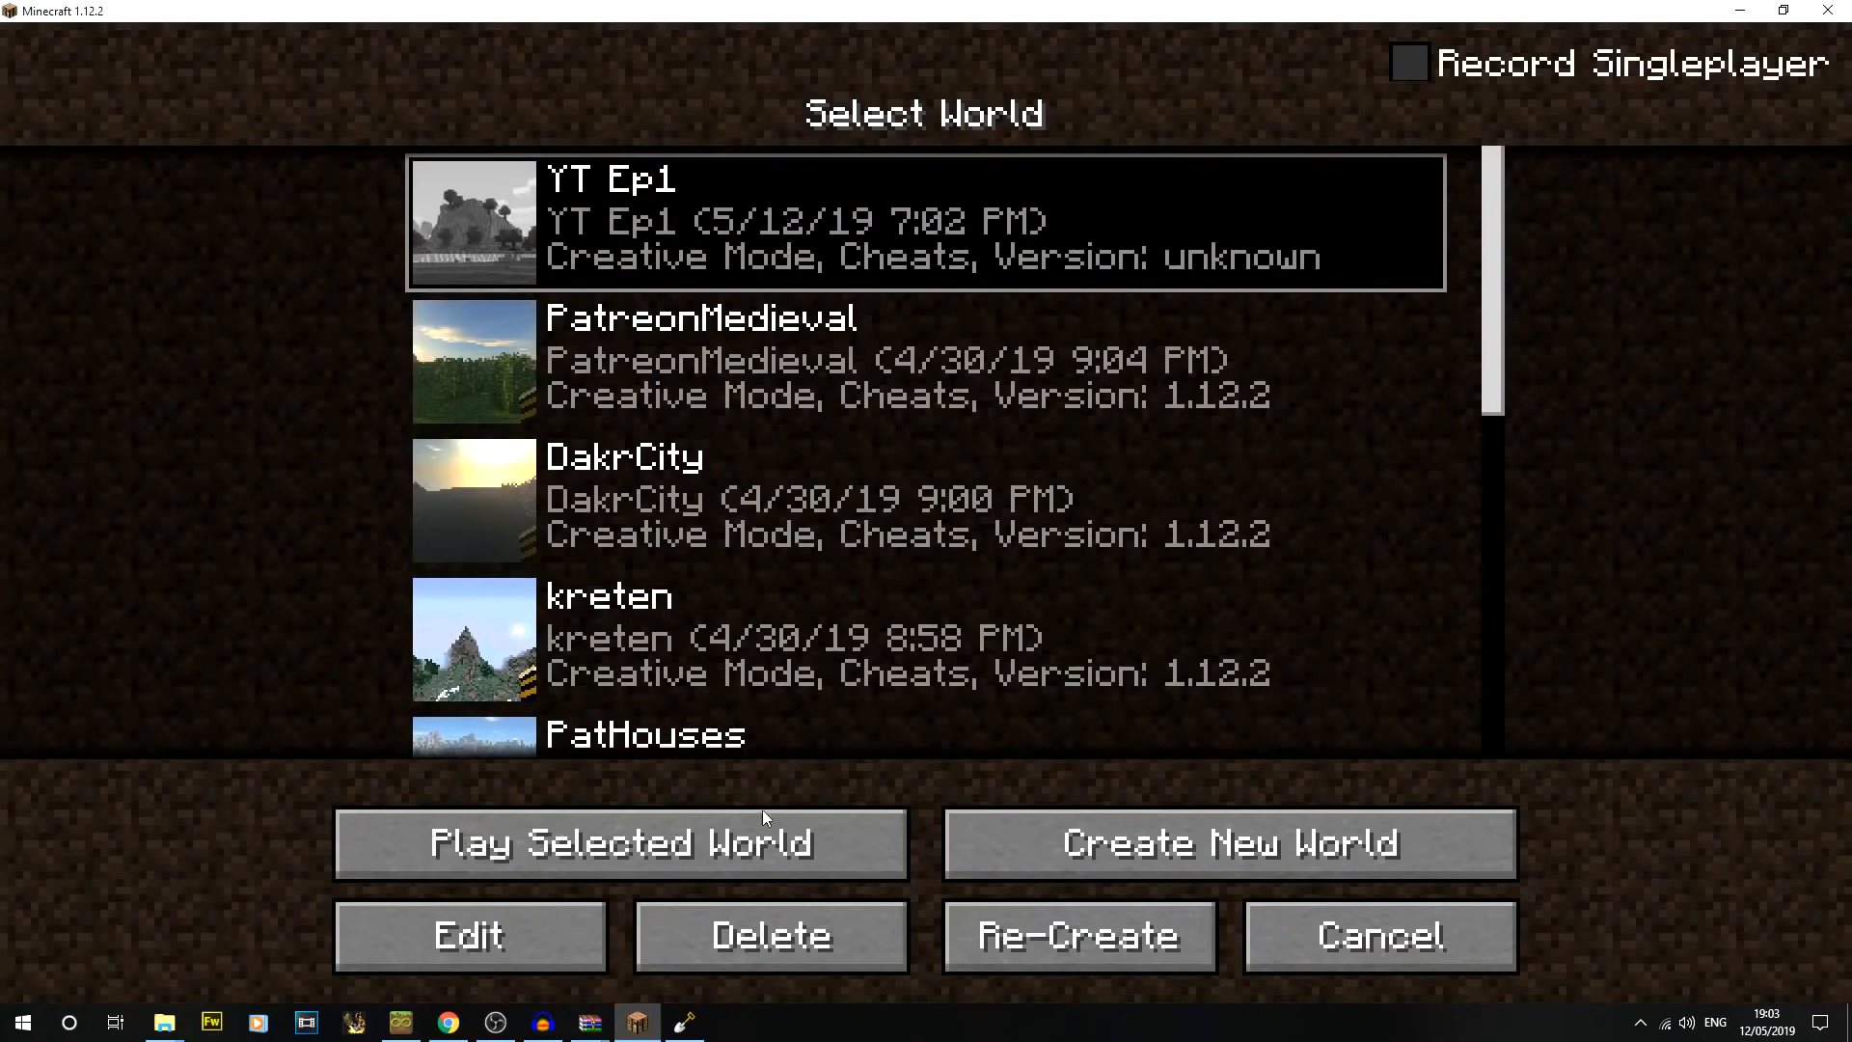
pyautogui.click(772, 853)
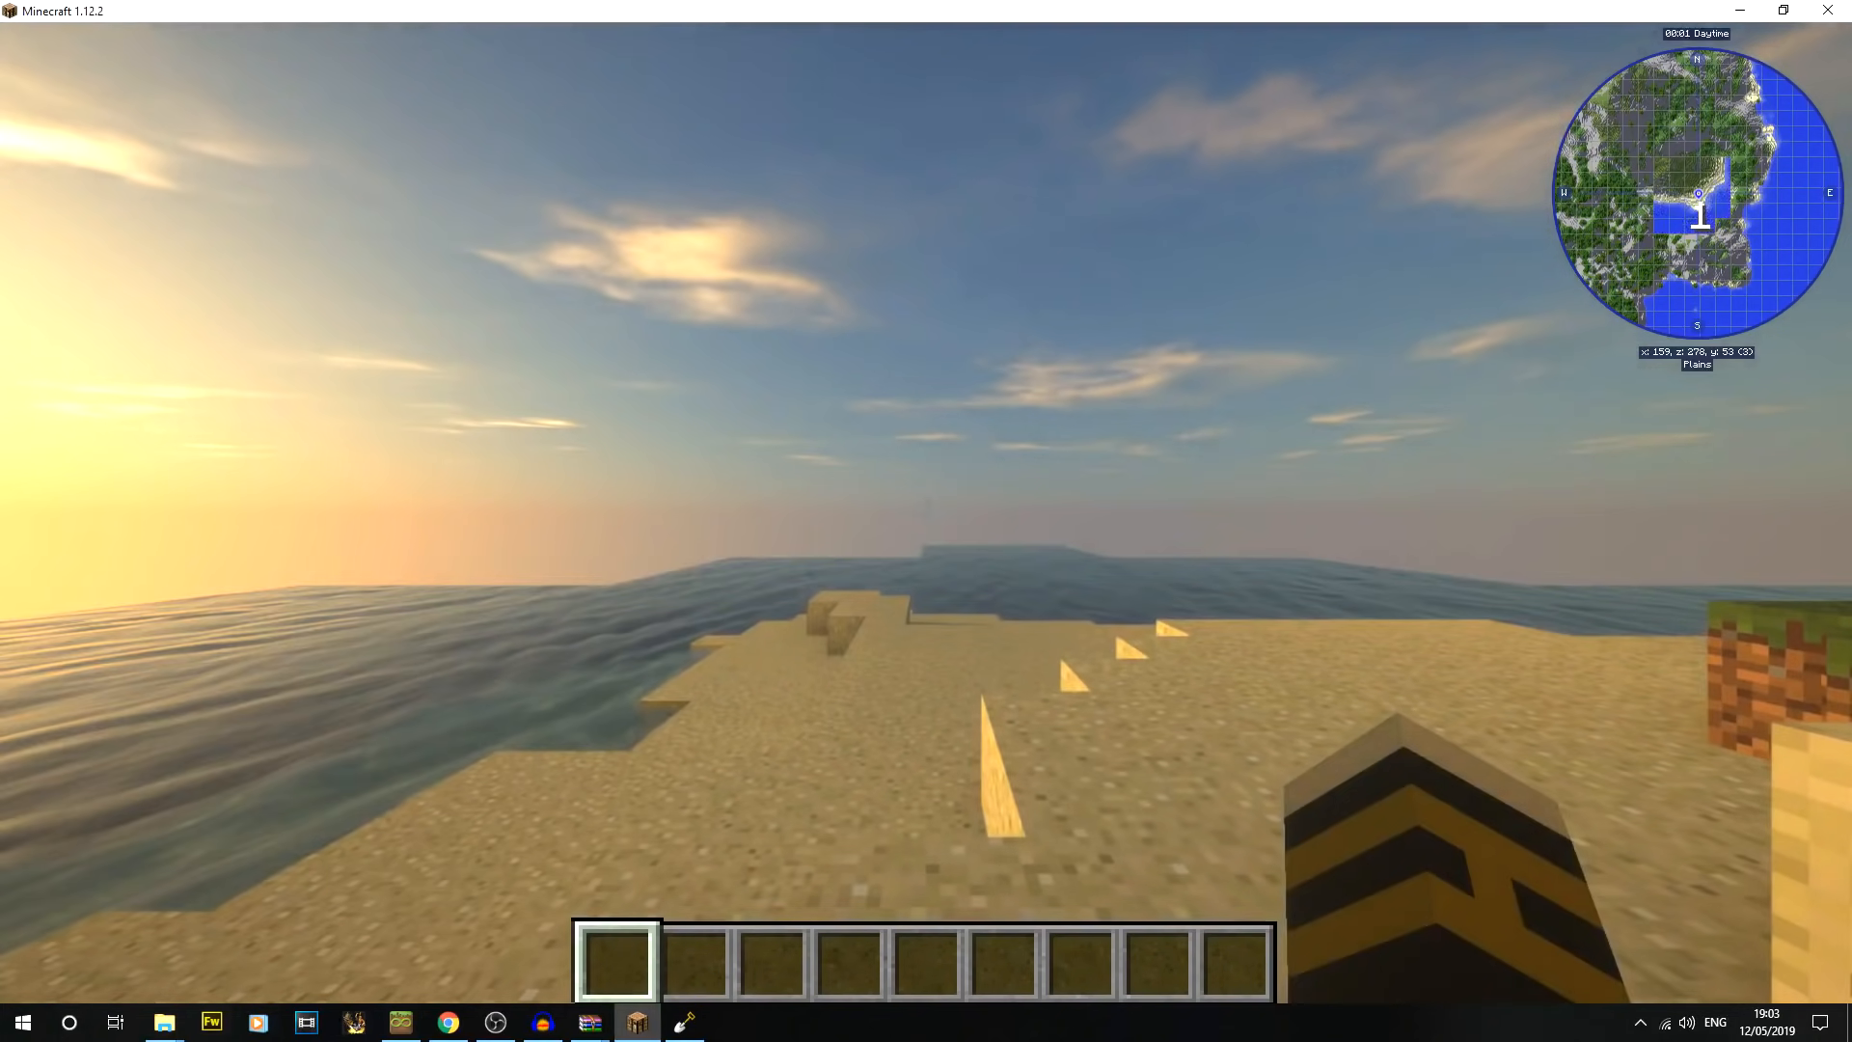
# Move along the beach in the Minecraft world and set the world's time to 6000
pyautogui.press('w')
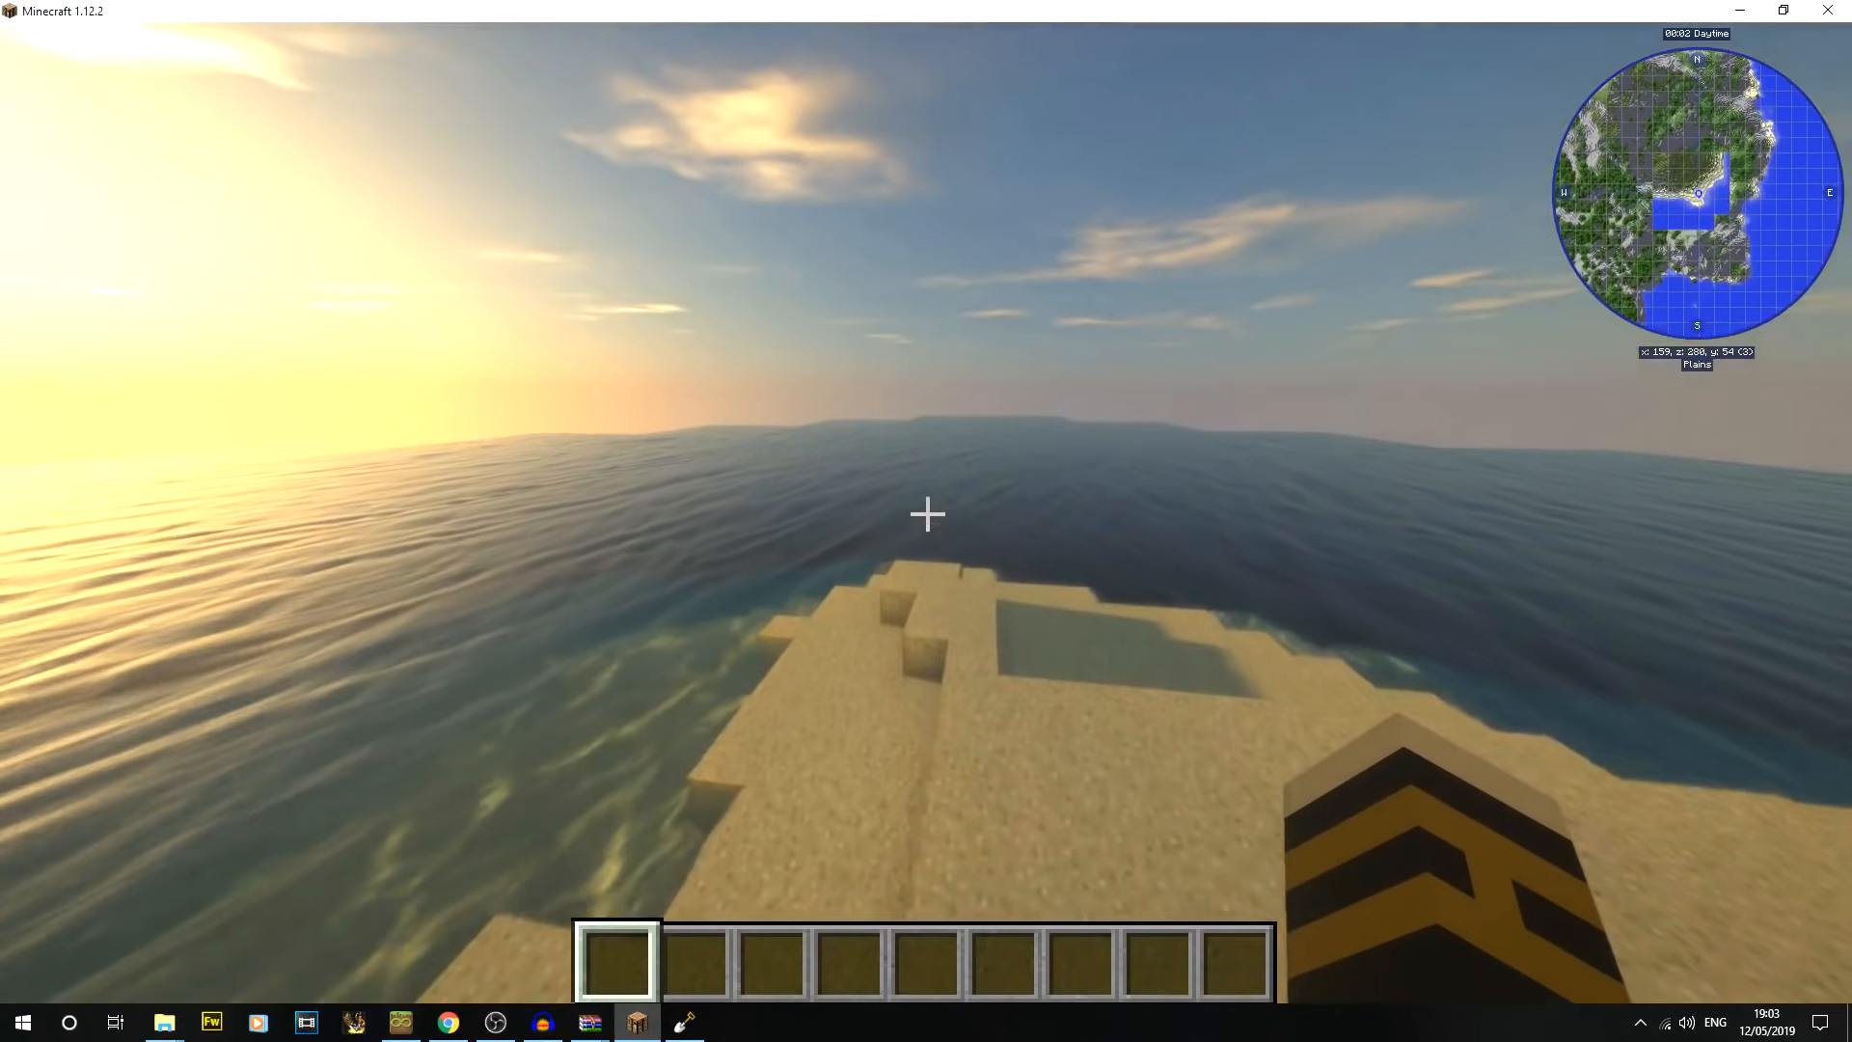
pyautogui.write('/ti')
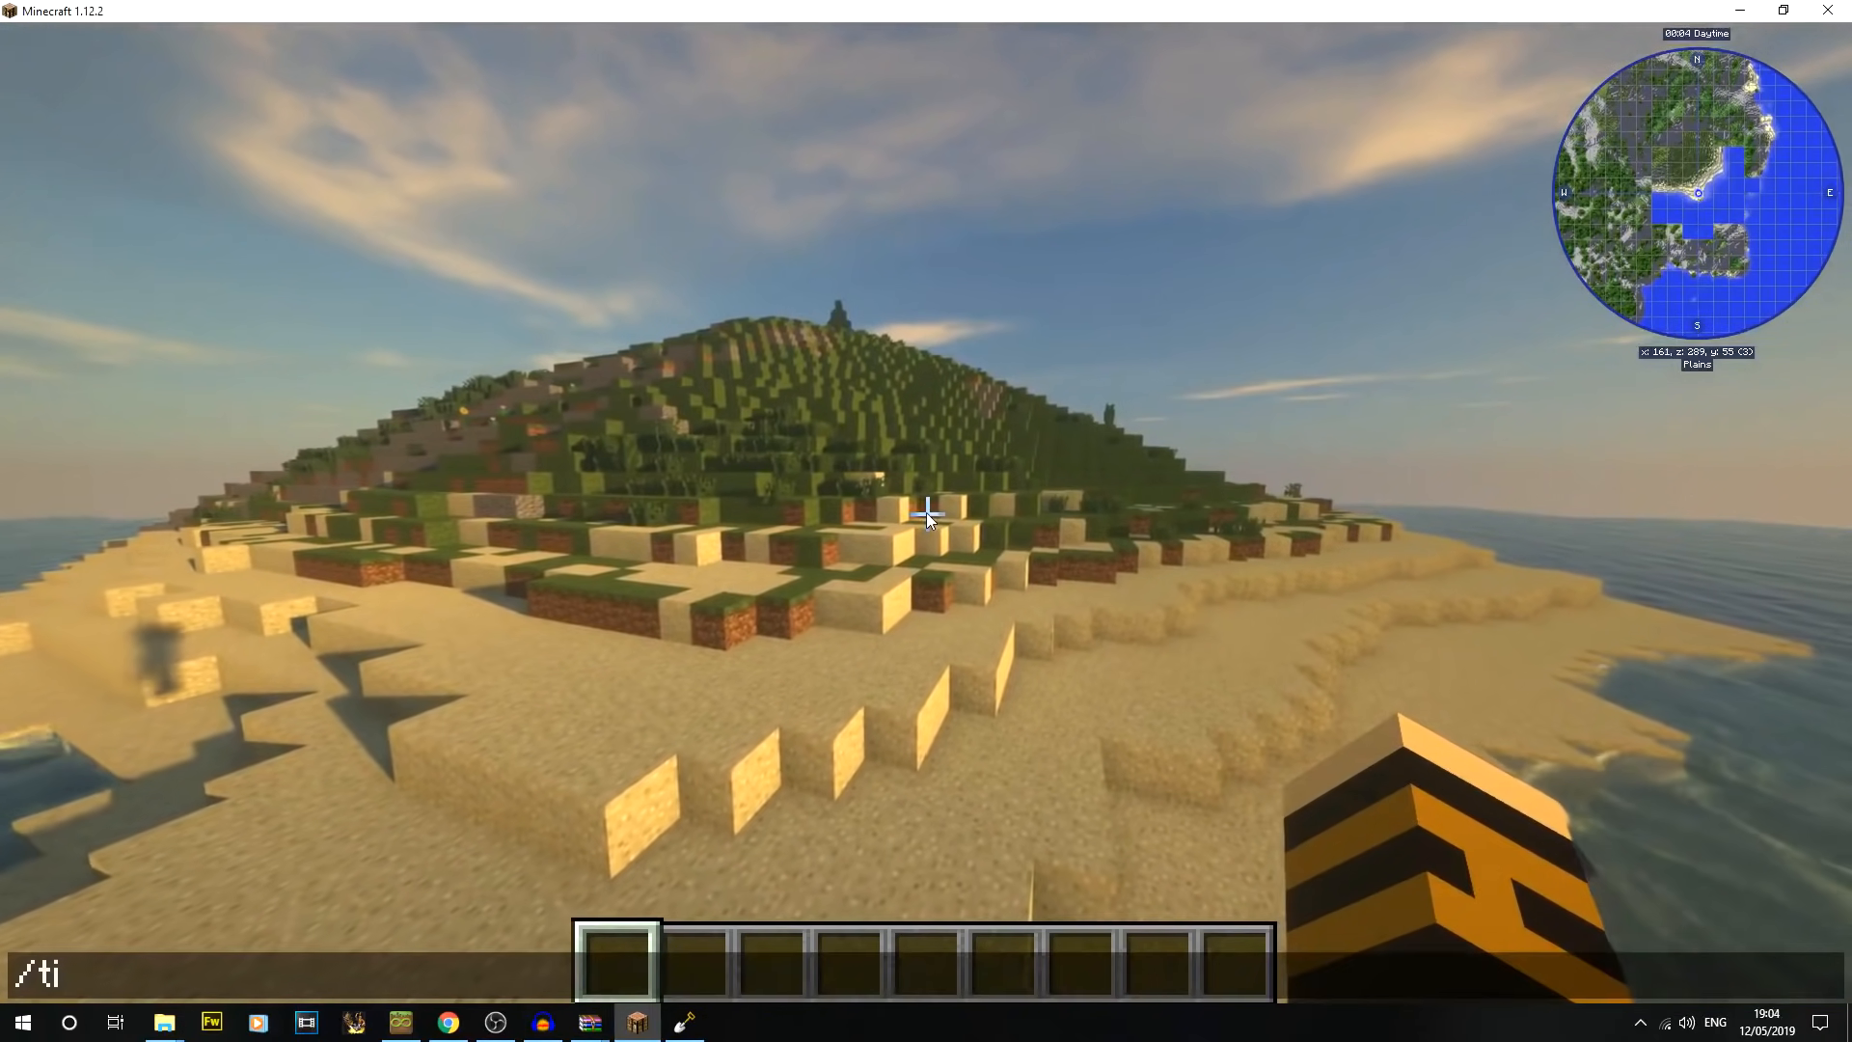
pyautogui.write('me set 6000')
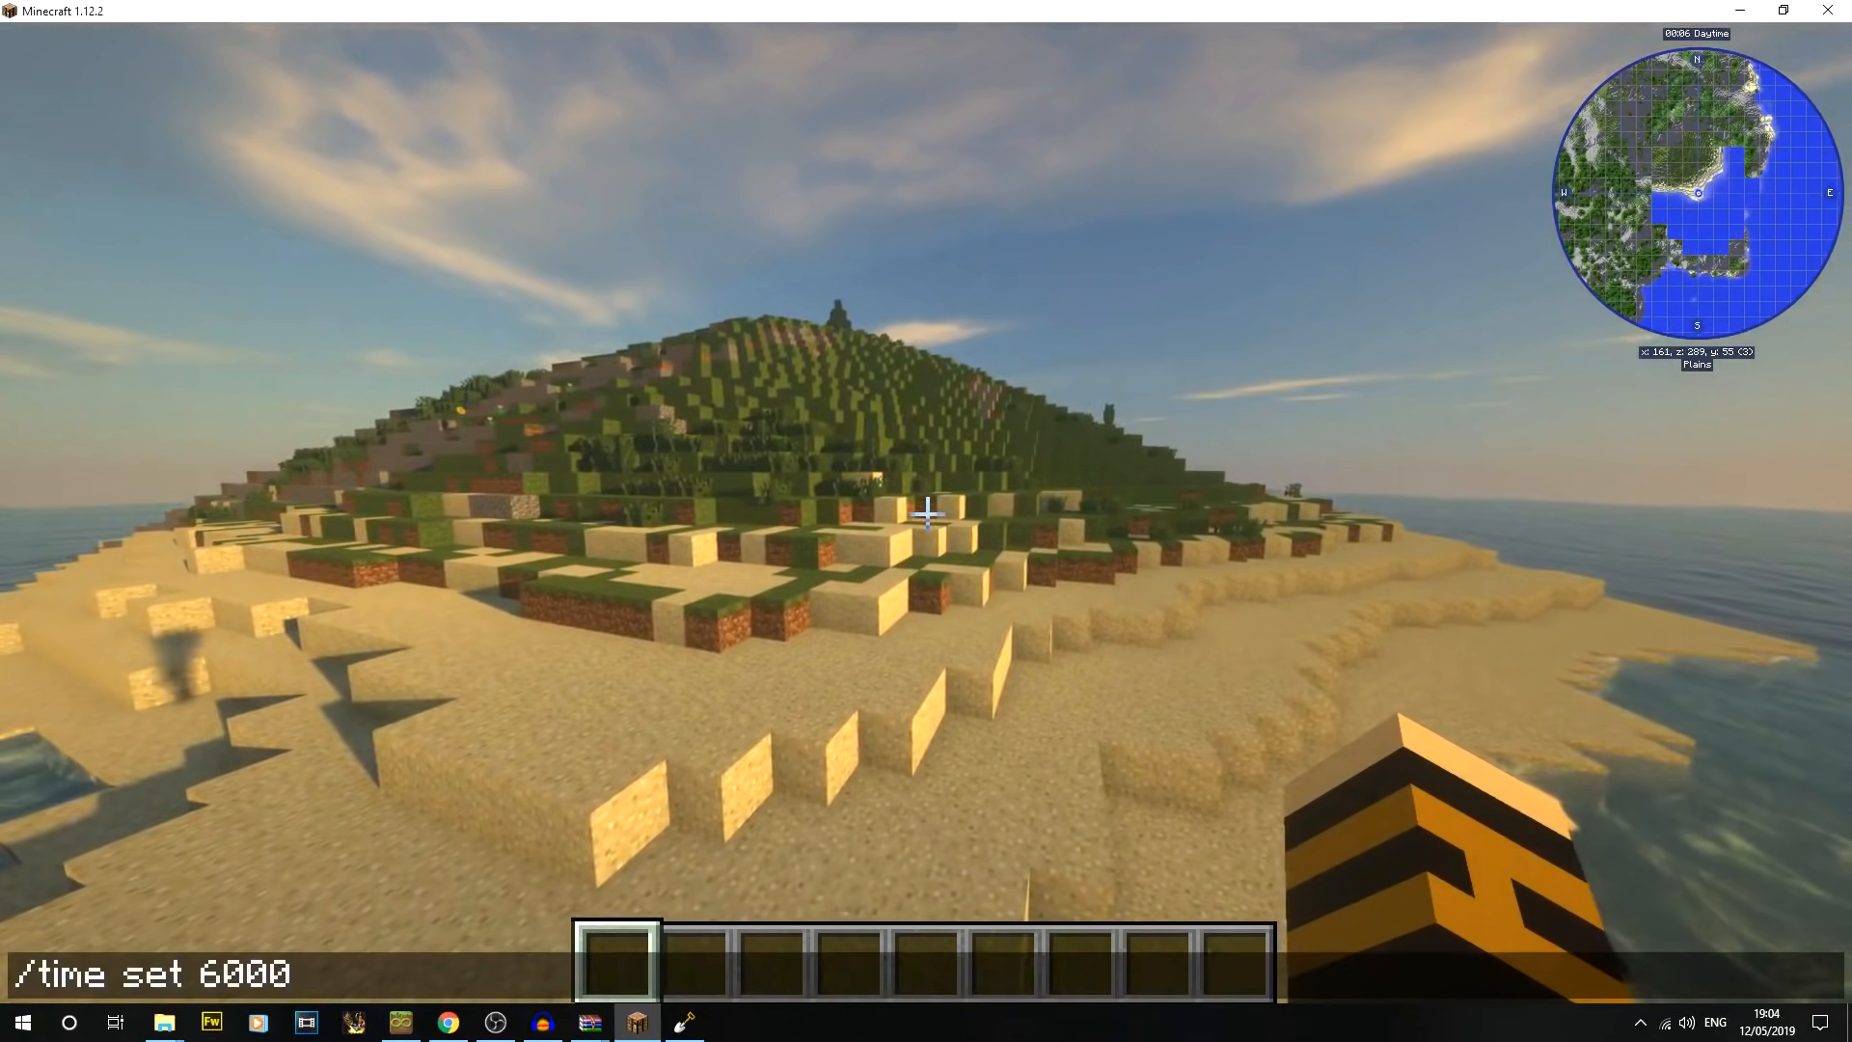
pyautogui.press('Return')
# Hide the HUD and fly from the beach up the grassy hill to examine the exported terrain
pyautogui.press('F1')
pyautogui.press('w')
pyautogui.press('space')
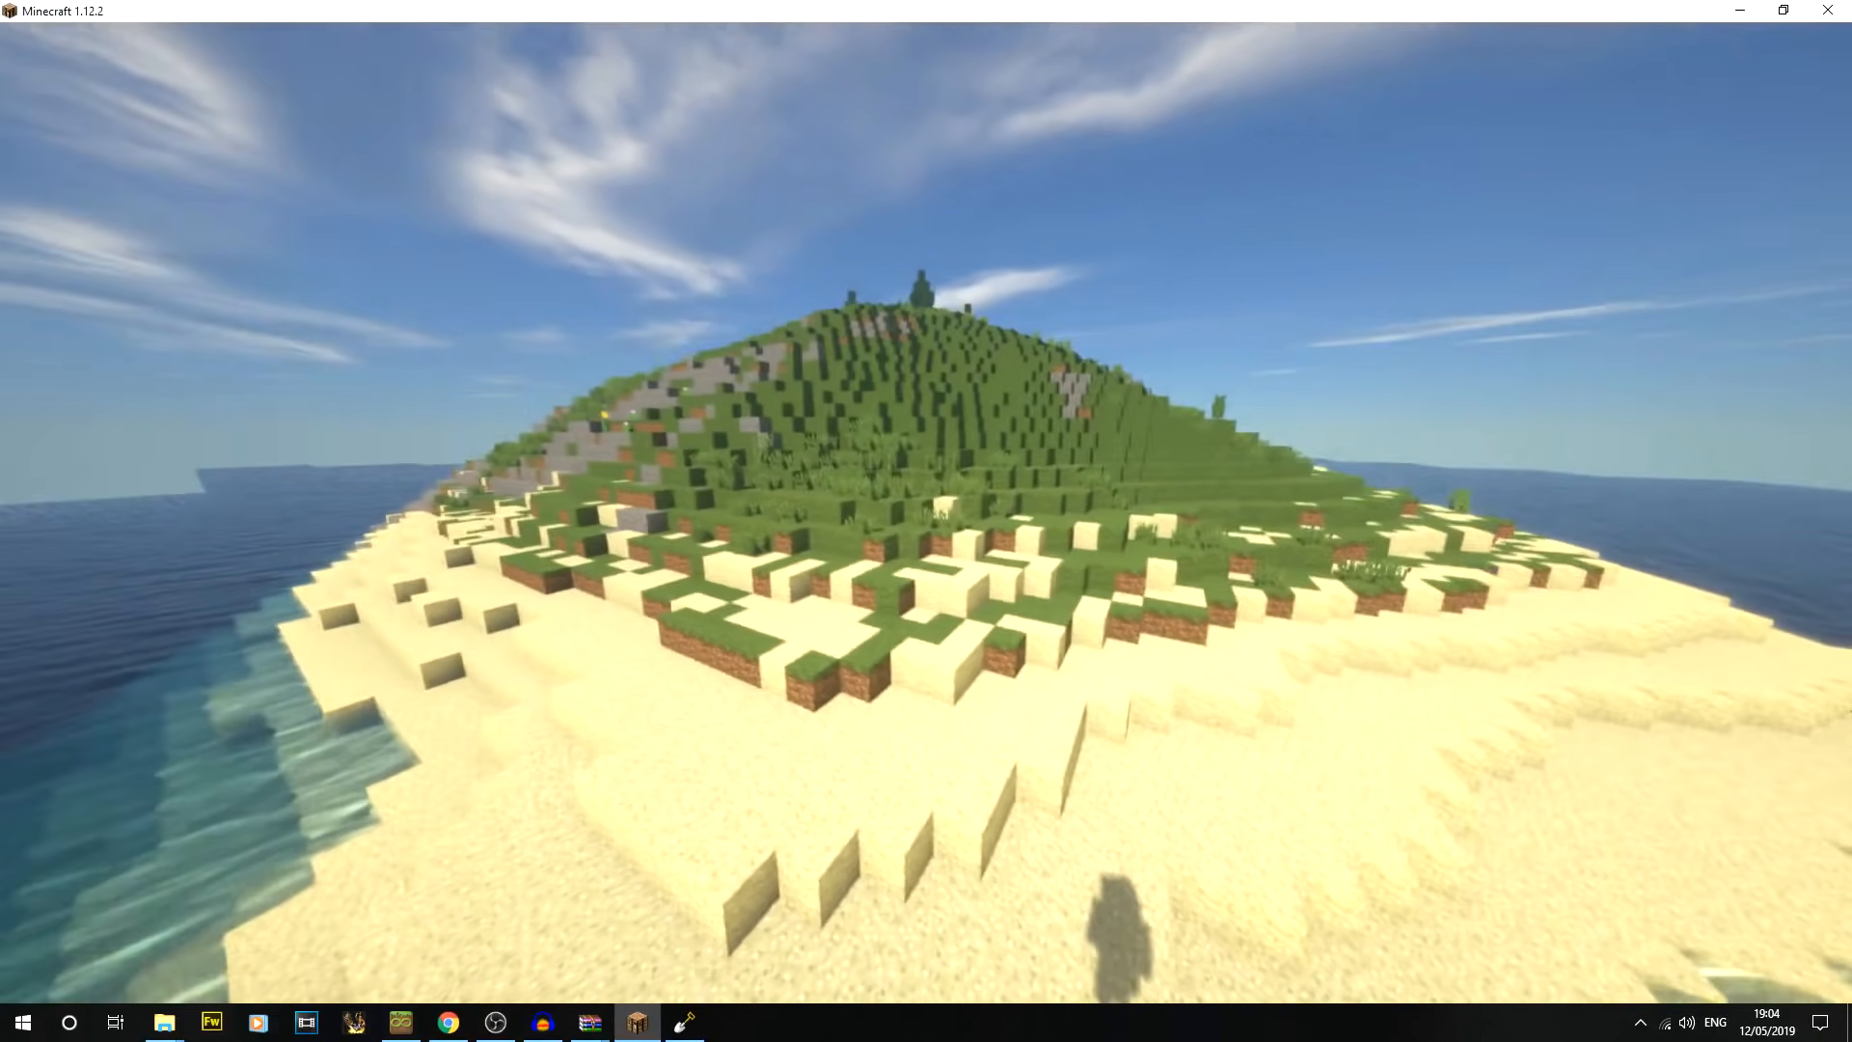
pyautogui.press('w')
pyautogui.press('space')
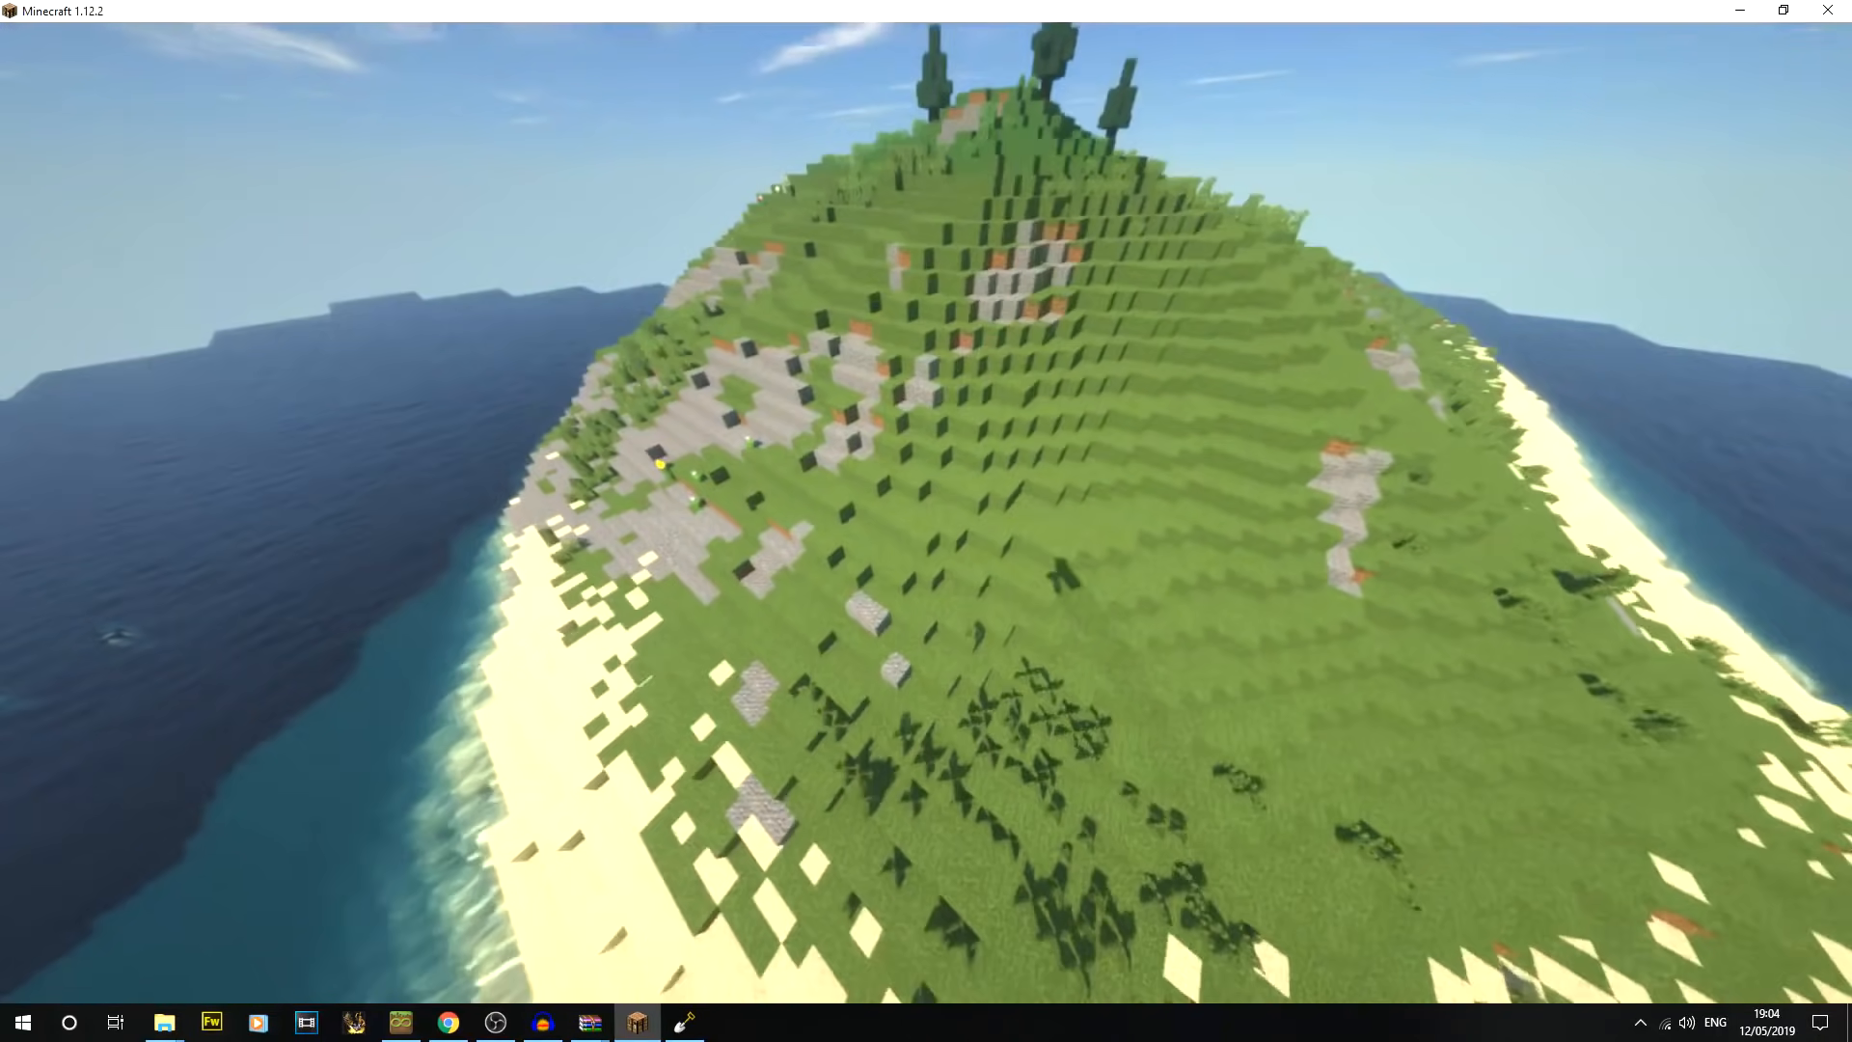
pyautogui.press('w')
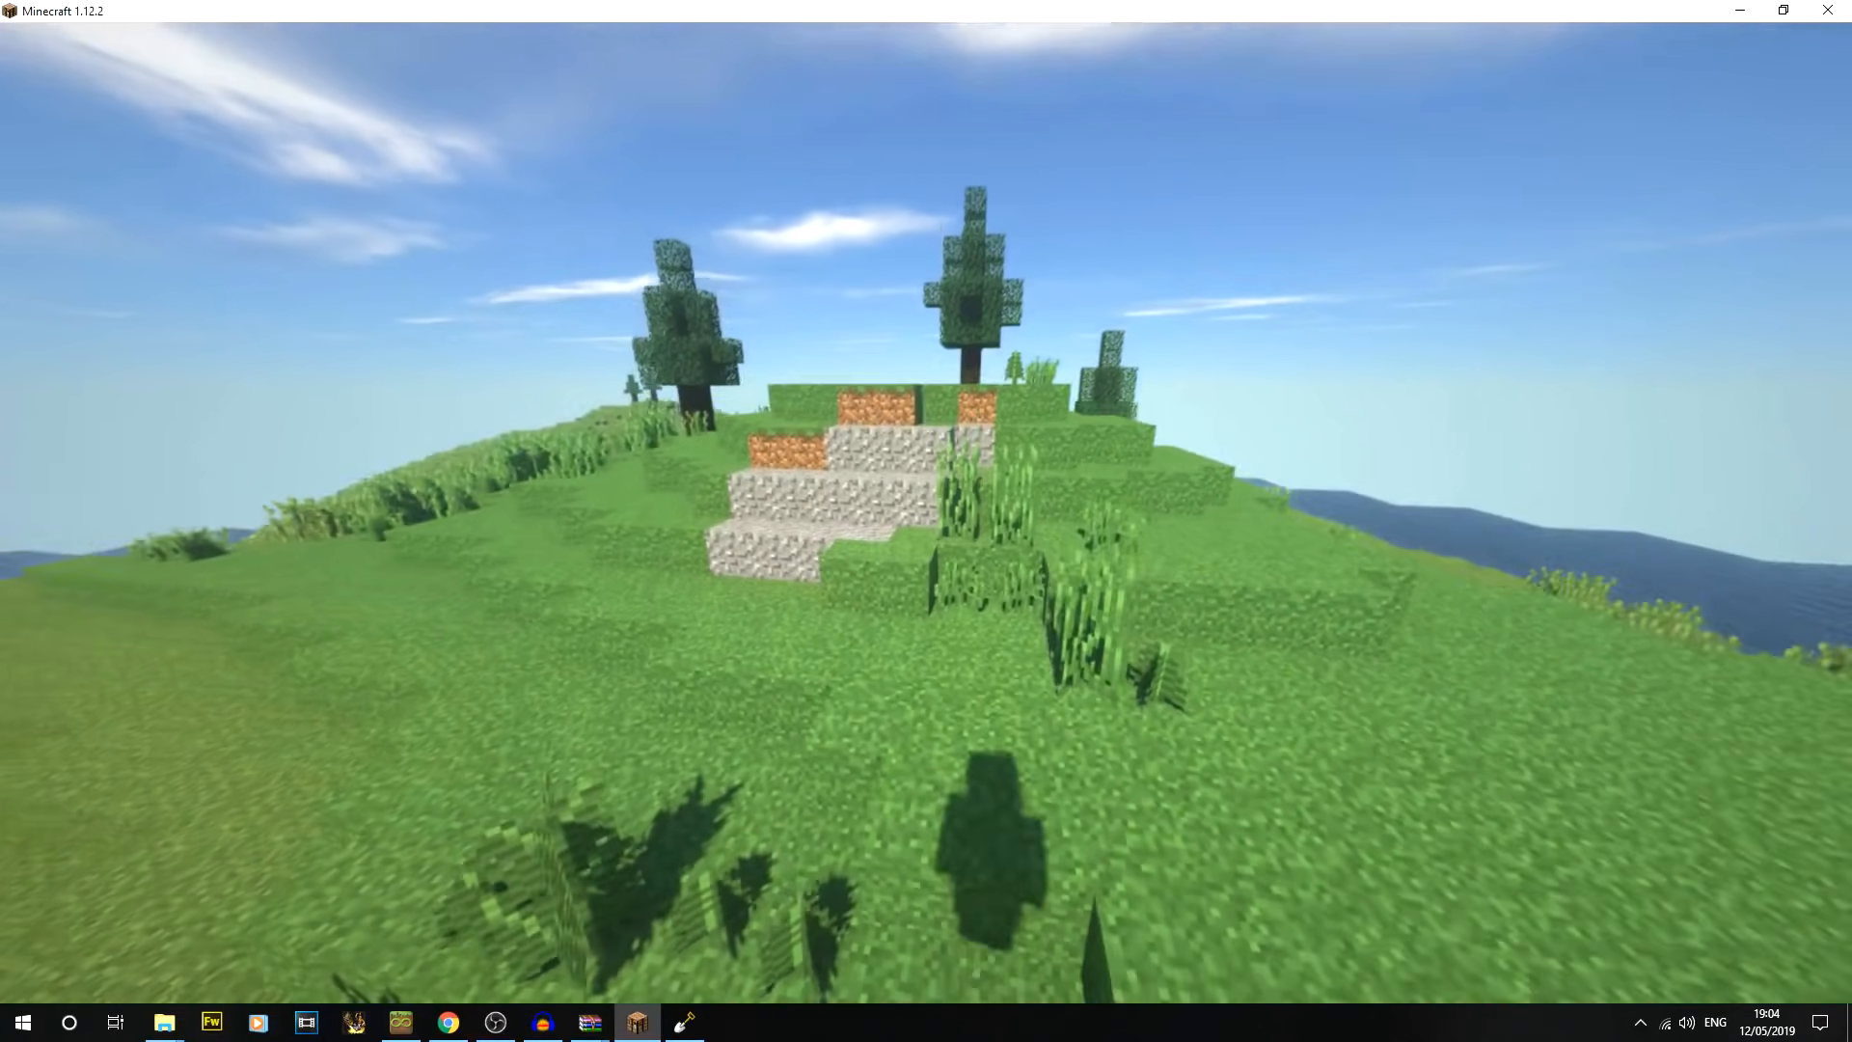
# Restore the HUD and check the debug information while moving across the hilltop, closing the debug overlay when done
pyautogui.press('F1')
pyautogui.press('w')
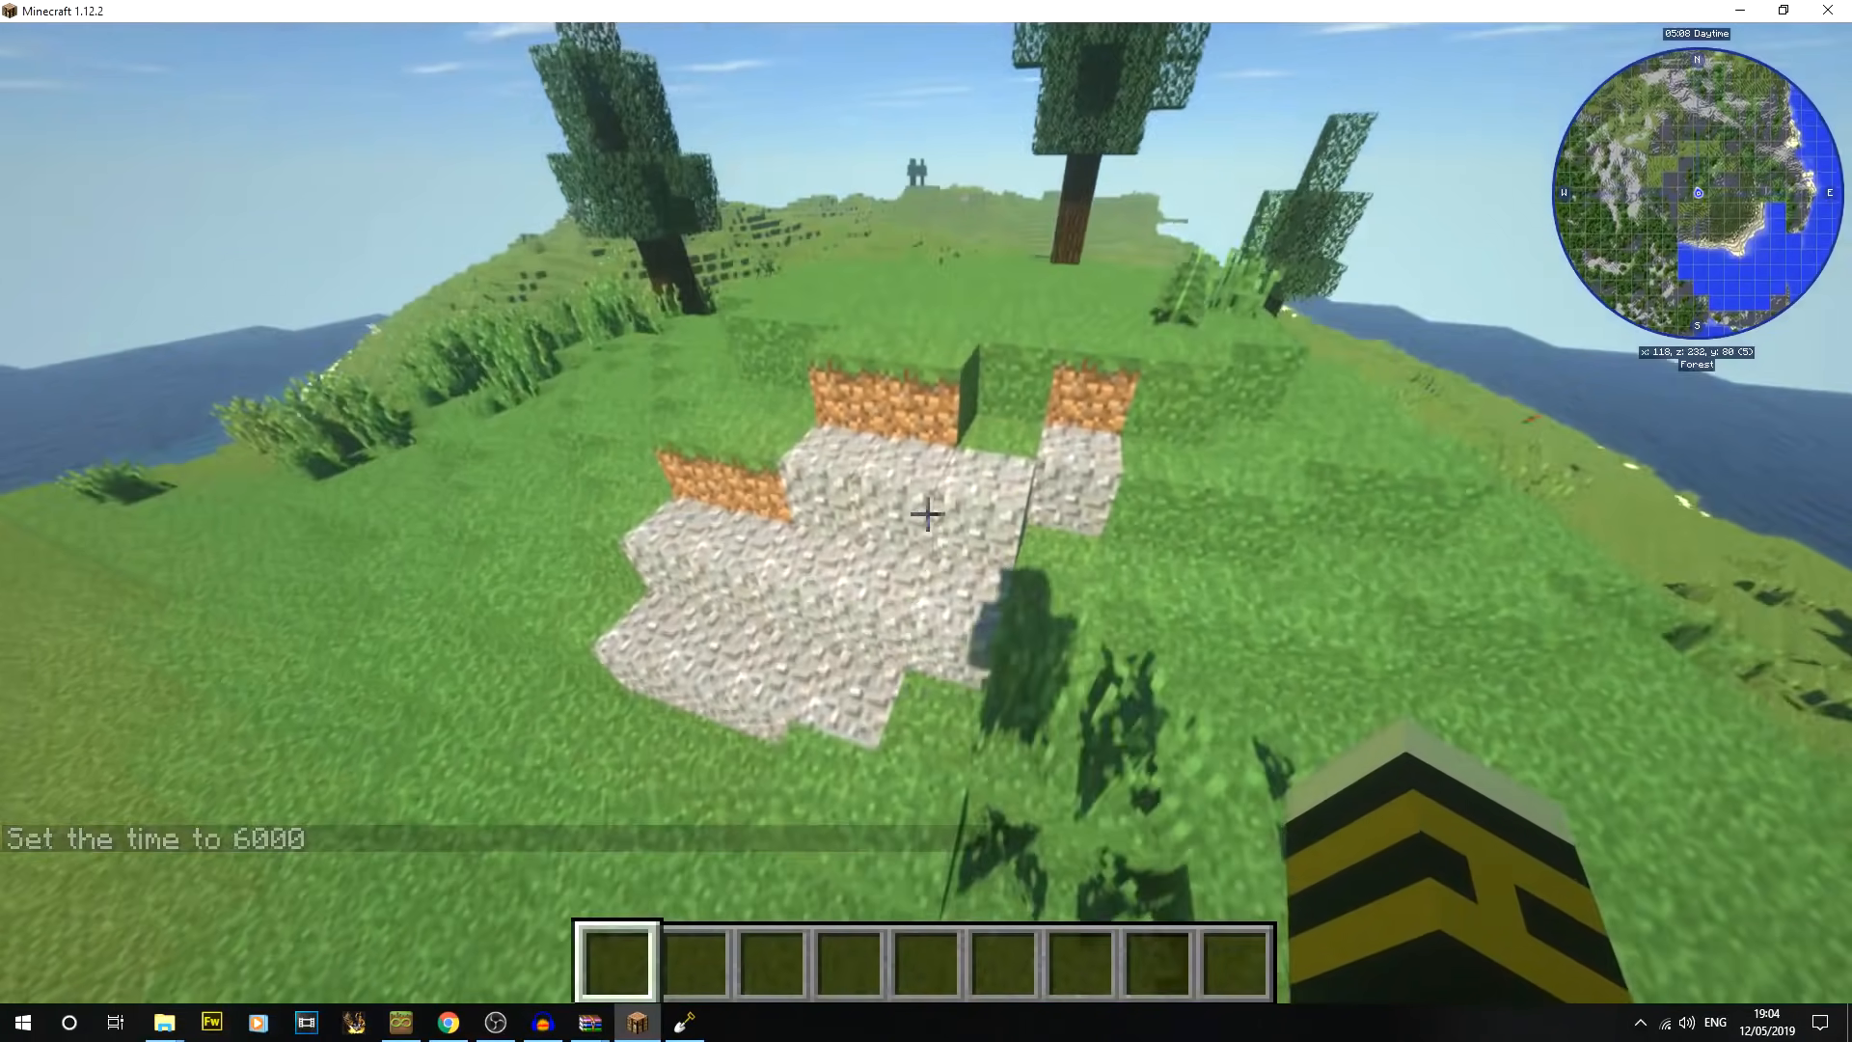
pyautogui.press('F3')
pyautogui.press('w')
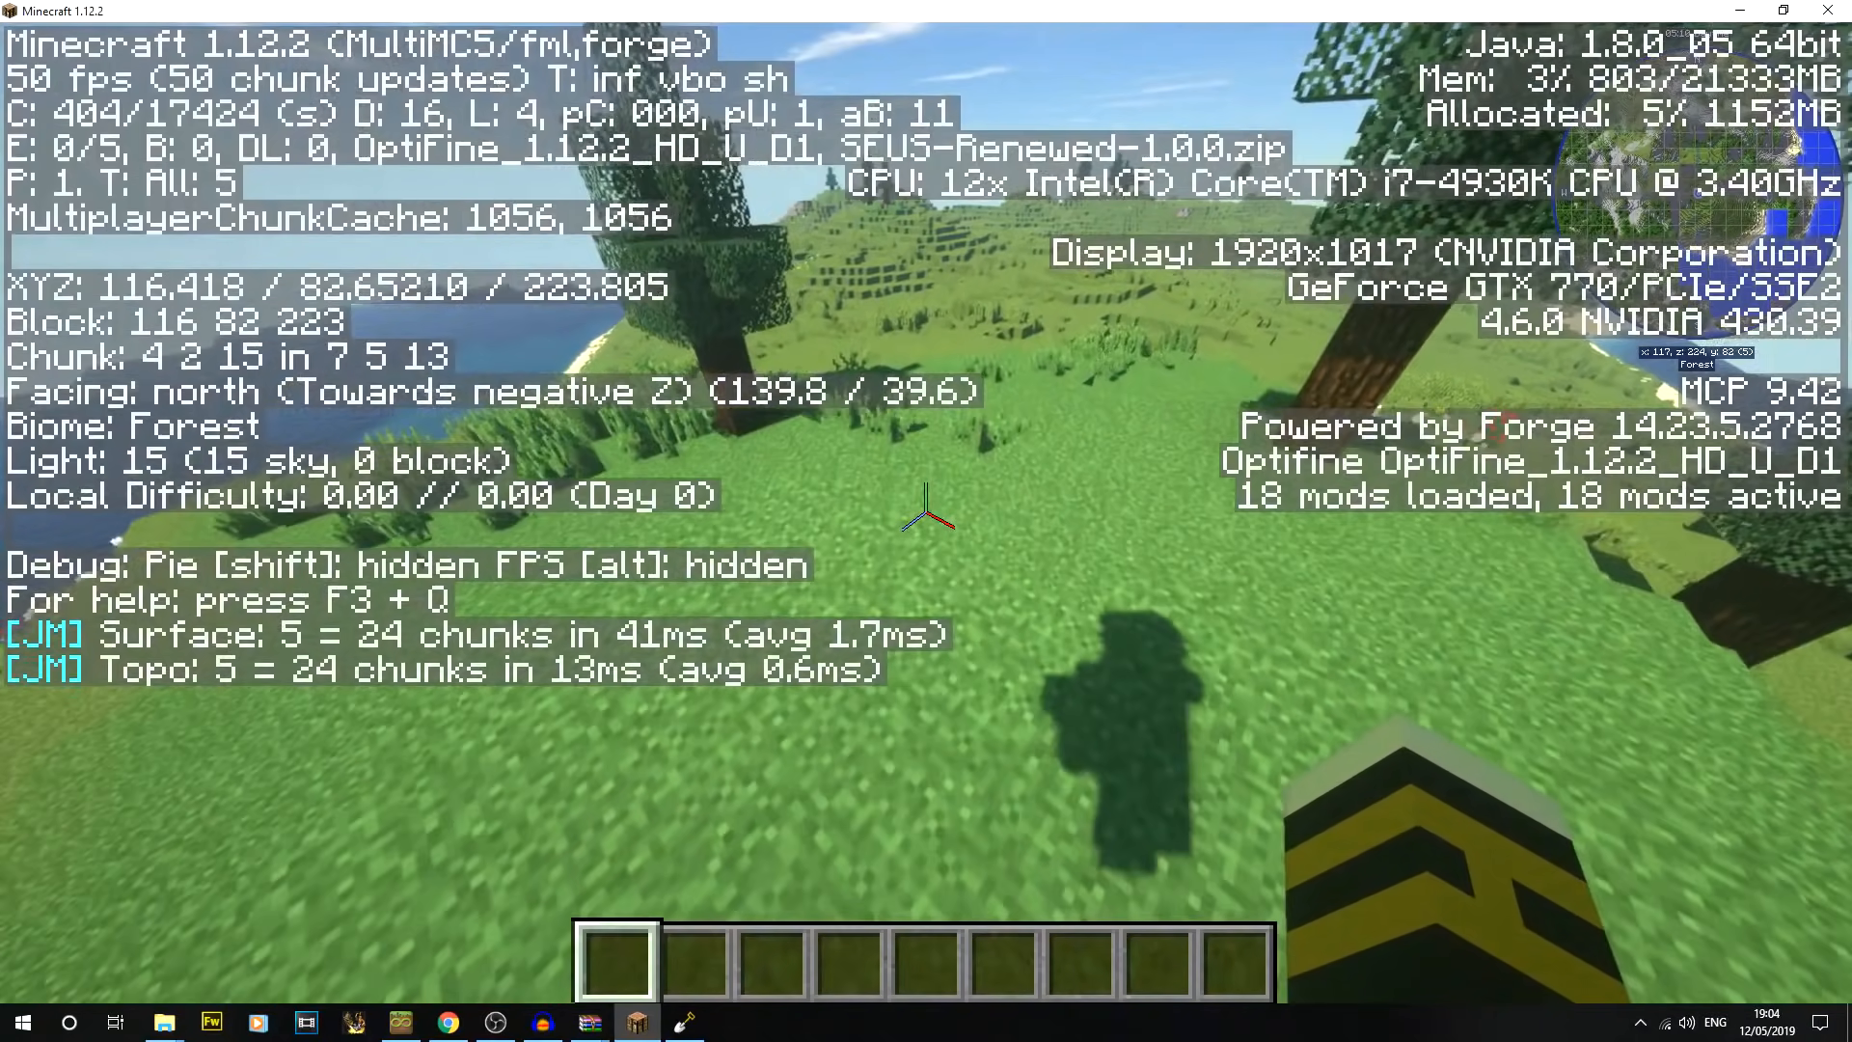
pyautogui.press('F3')
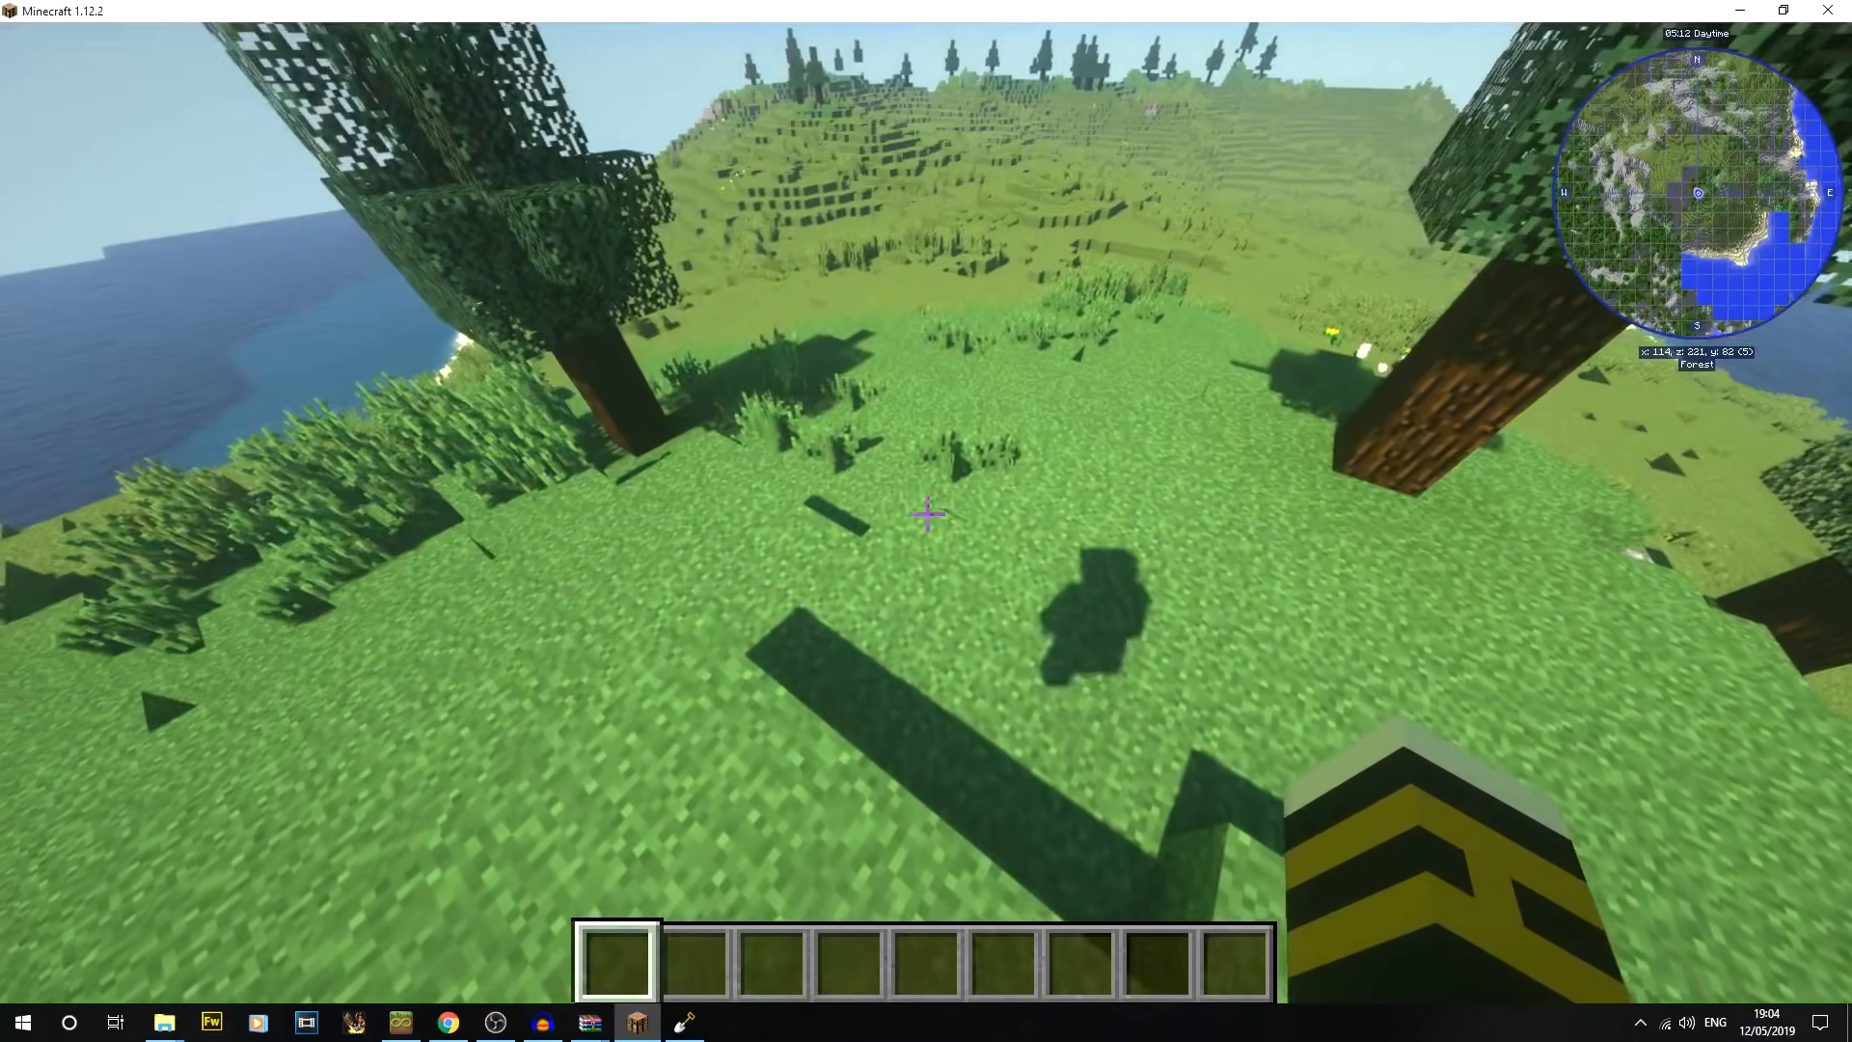
# Hide the HUD and fly around the island to examine the rocky mountain and the coastal cliffs
pyautogui.press('F1')
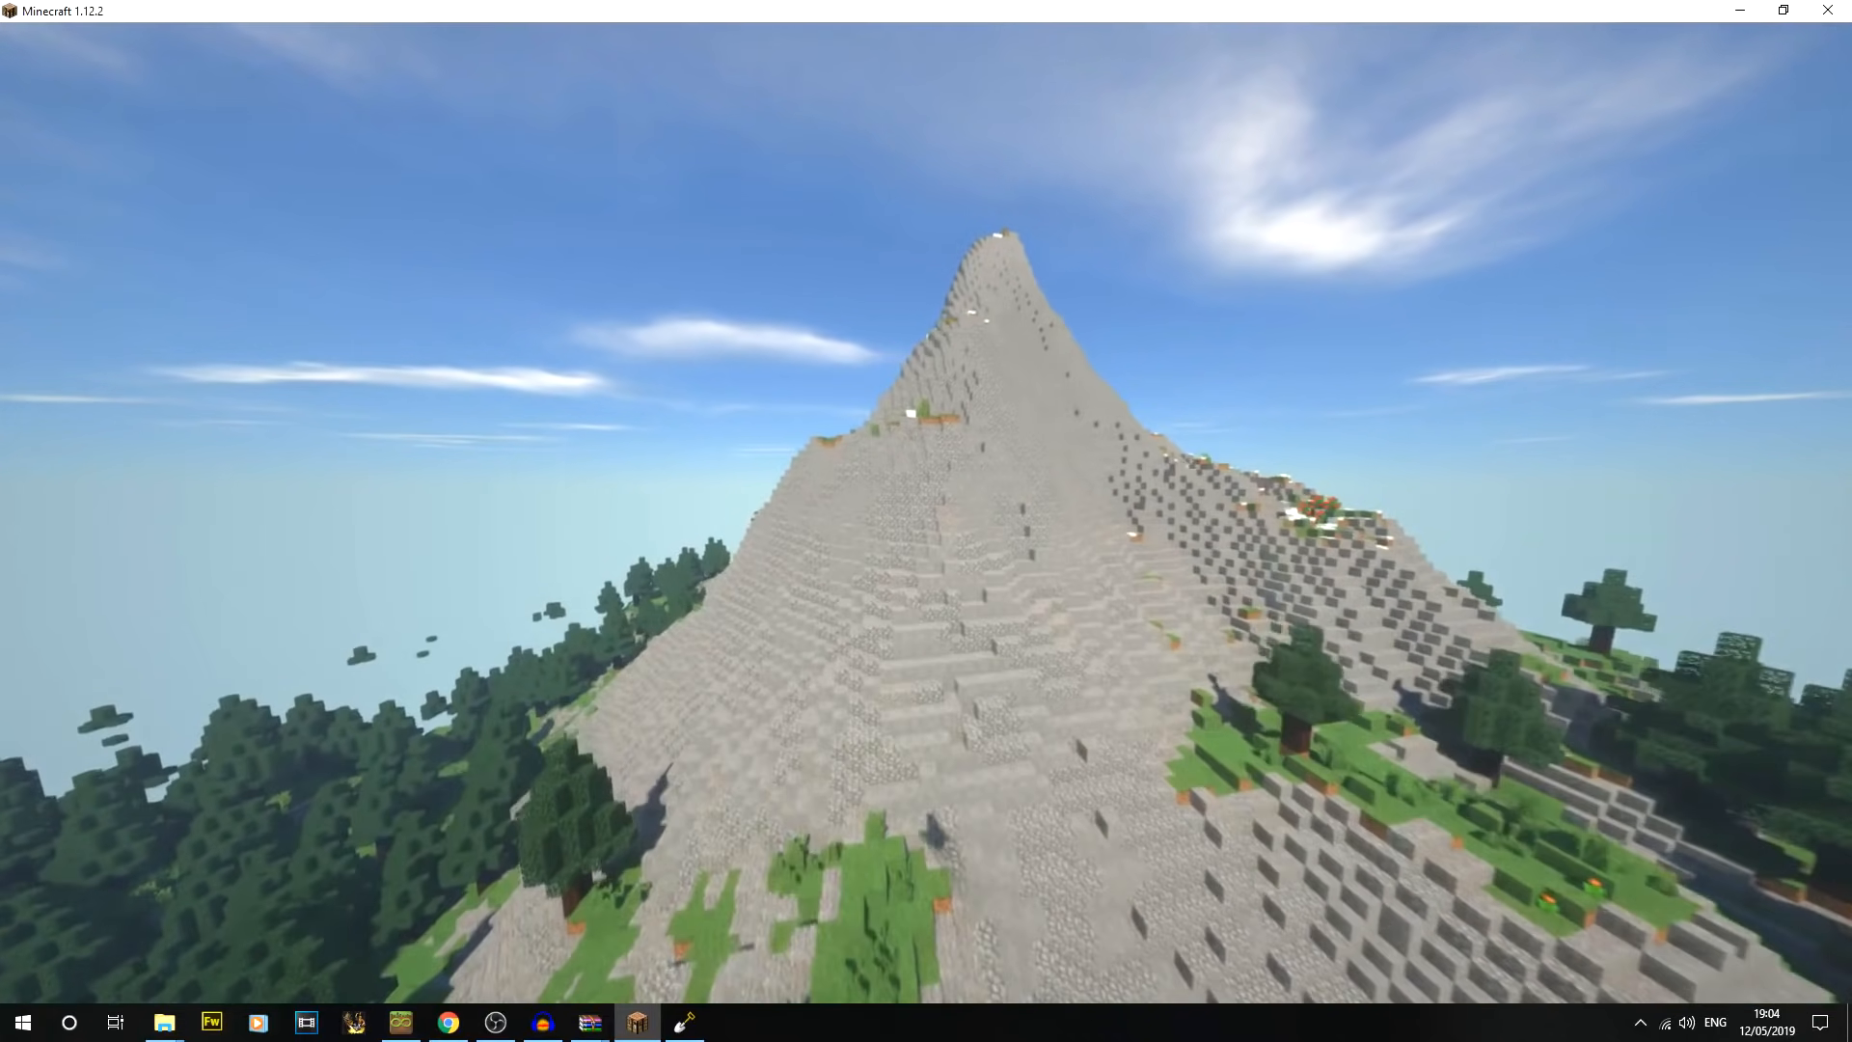
pyautogui.press('w')
pyautogui.press('w')
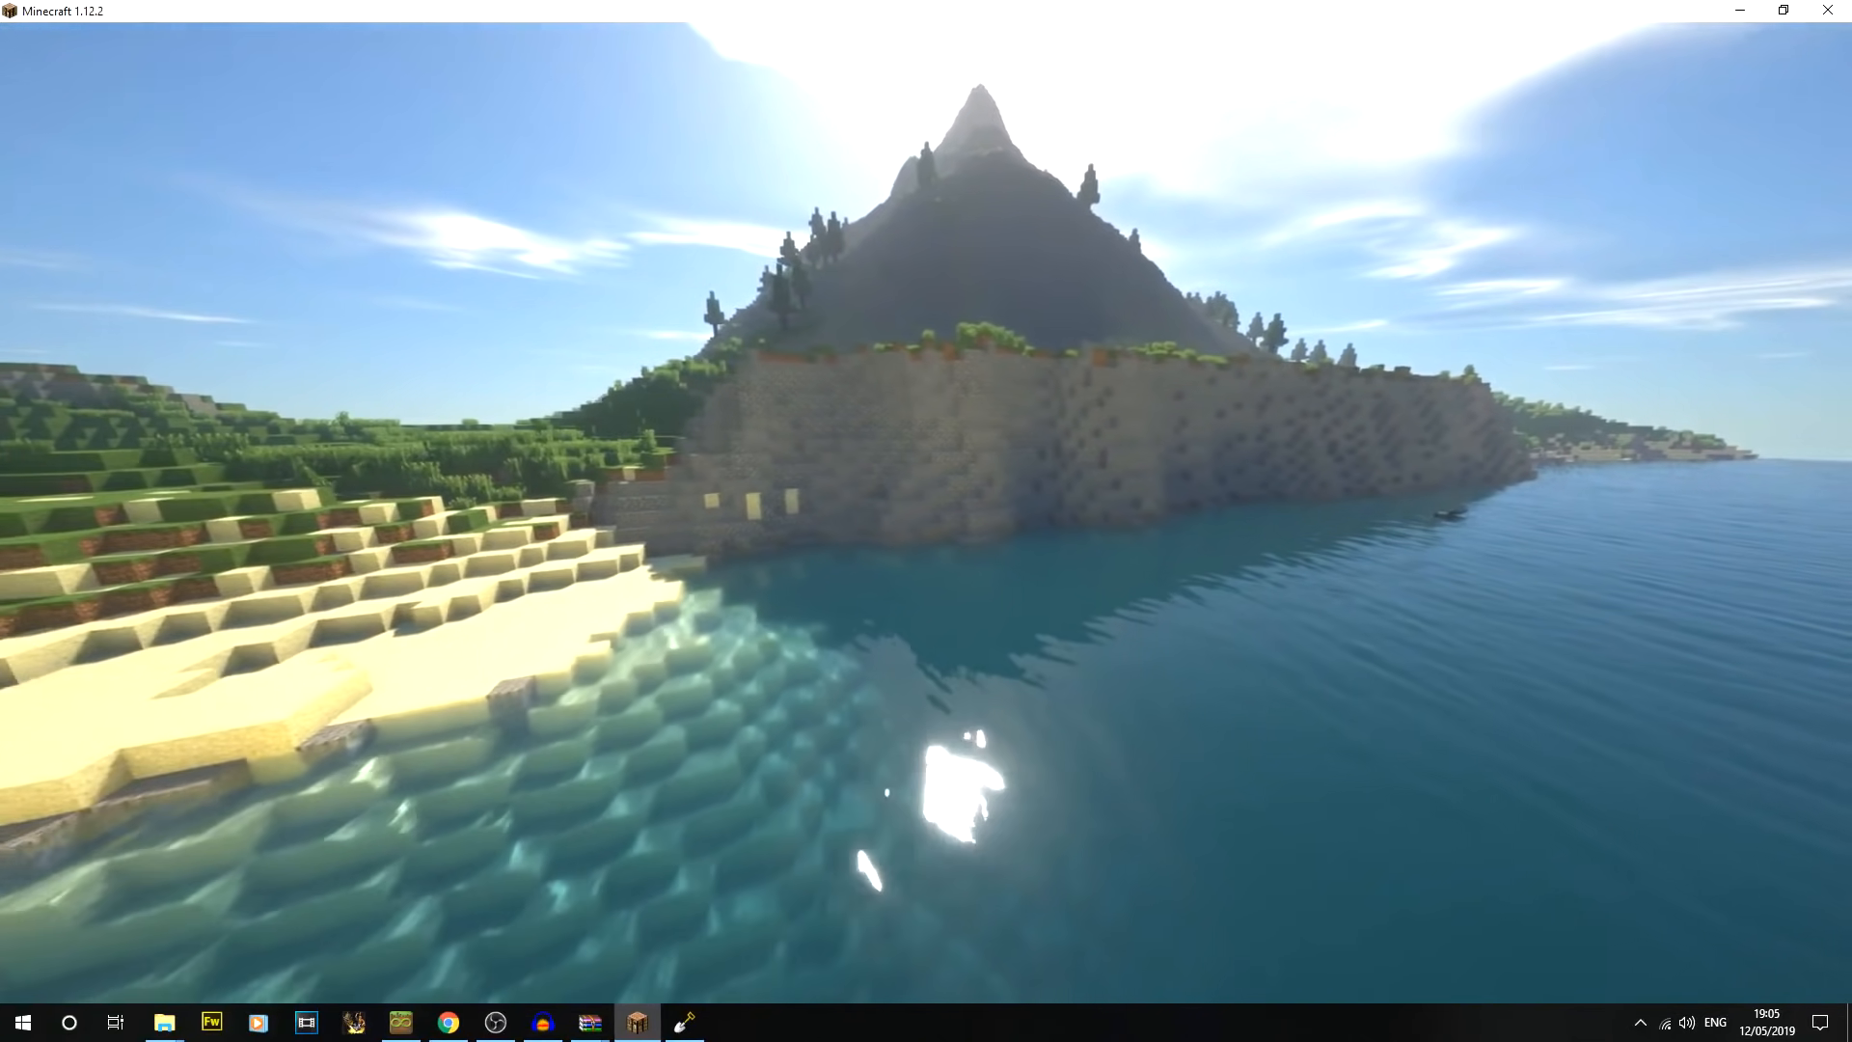
# Leave the Minecraft world and switch back to WorldPainter
pyautogui.press('Escape')
pyautogui.click(854, 714)
pyautogui.click(685, 1021)
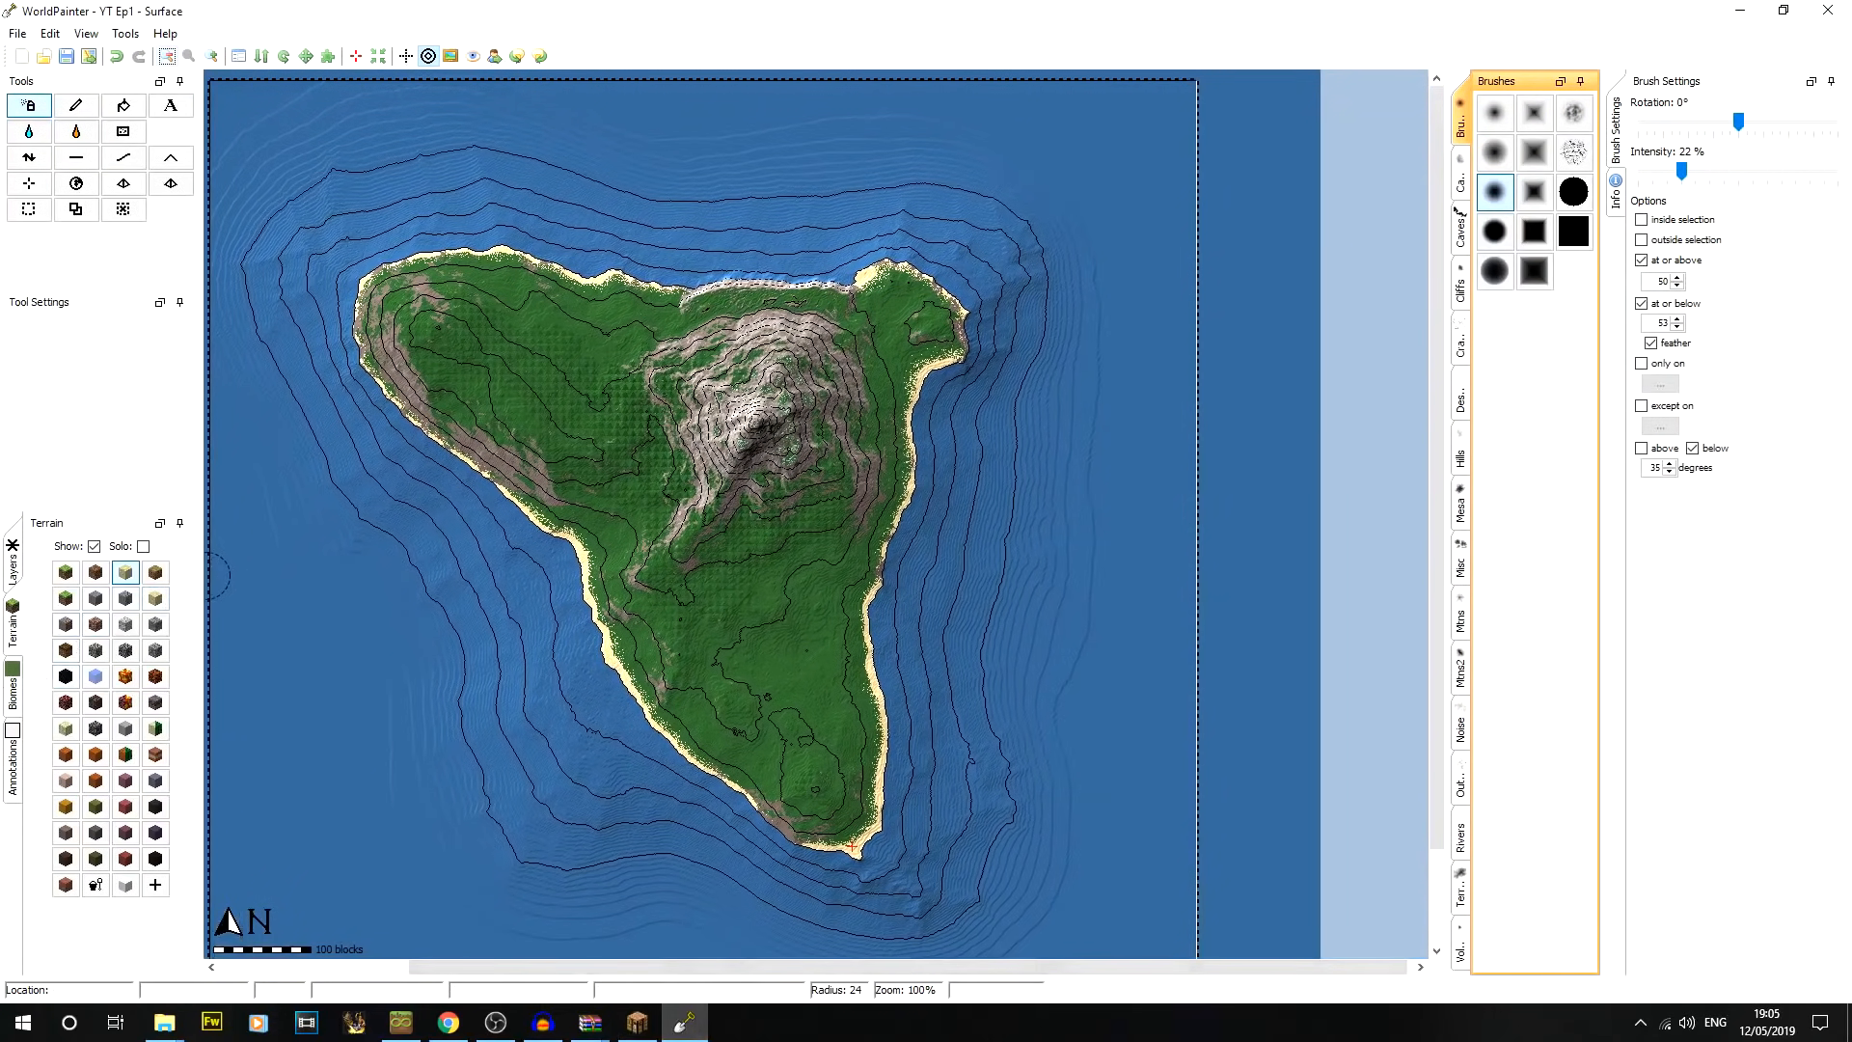
# Start a new custom terrain material for the island's mountain and name it Our Stone Mix
pyautogui.click(14, 575)
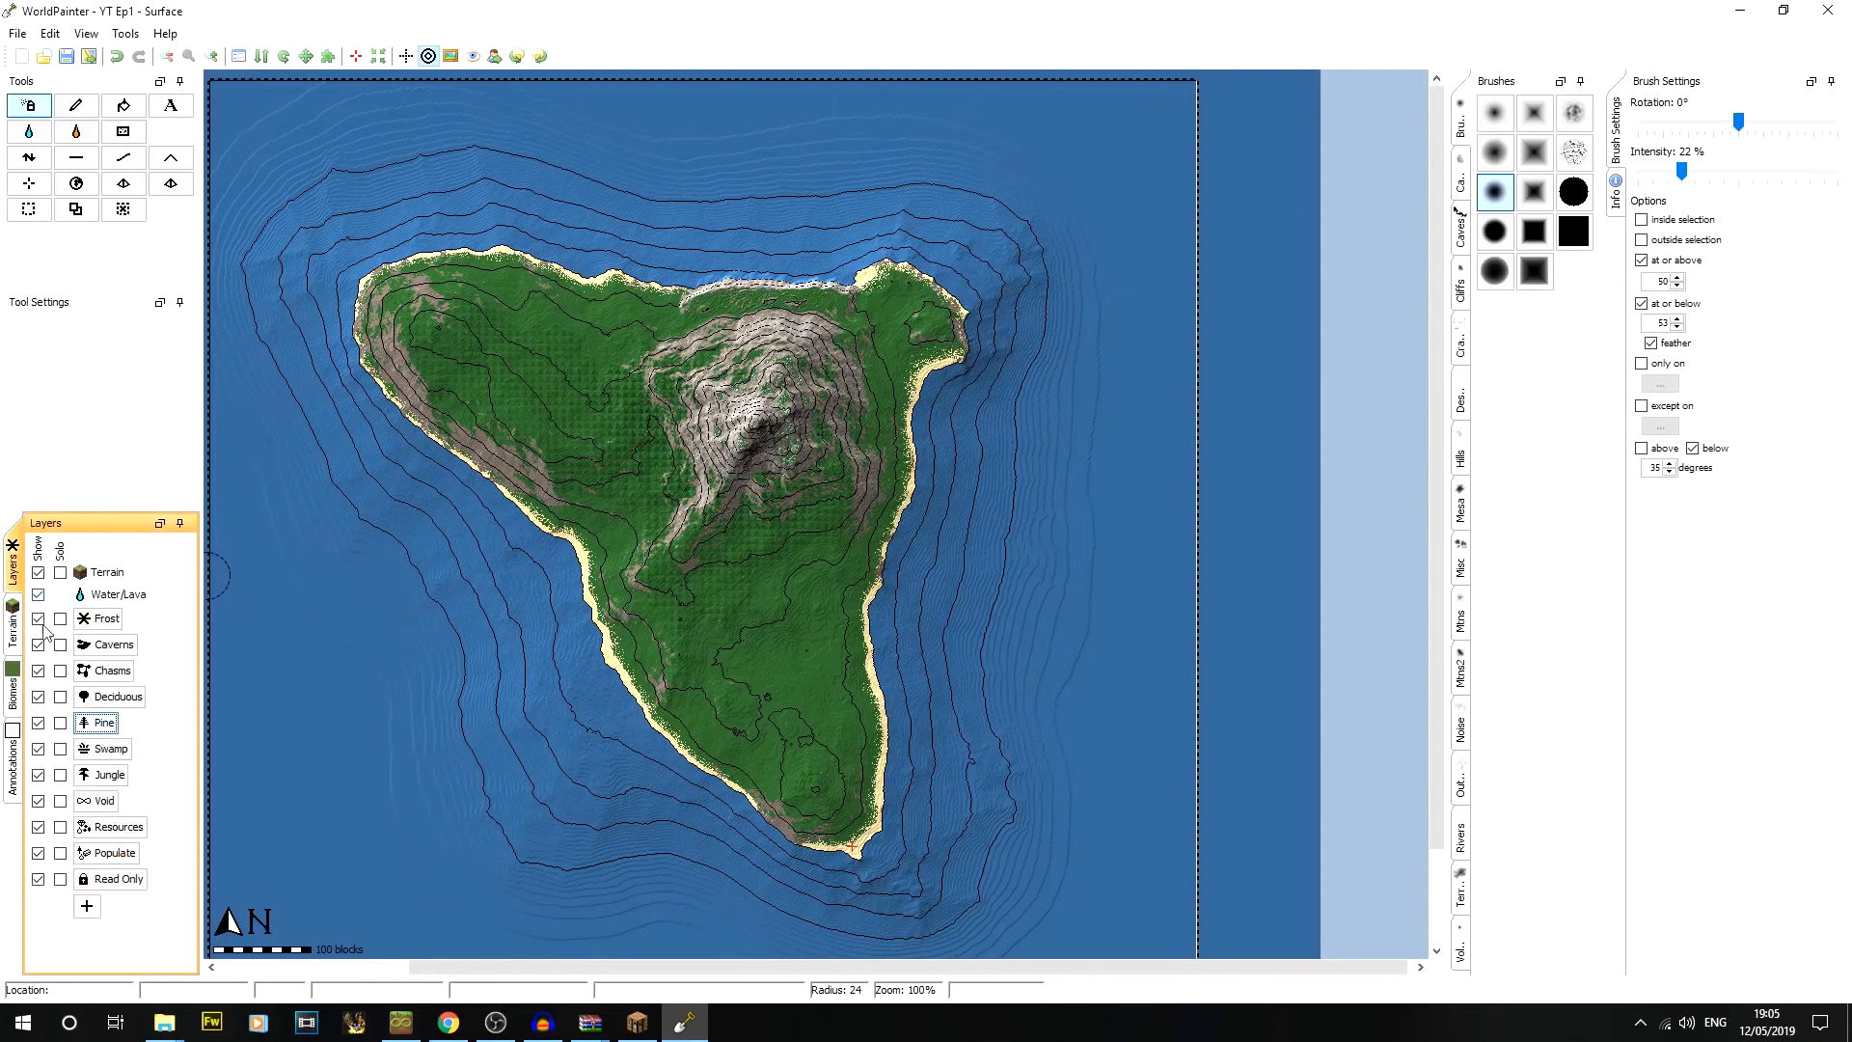
pyautogui.click(12, 646)
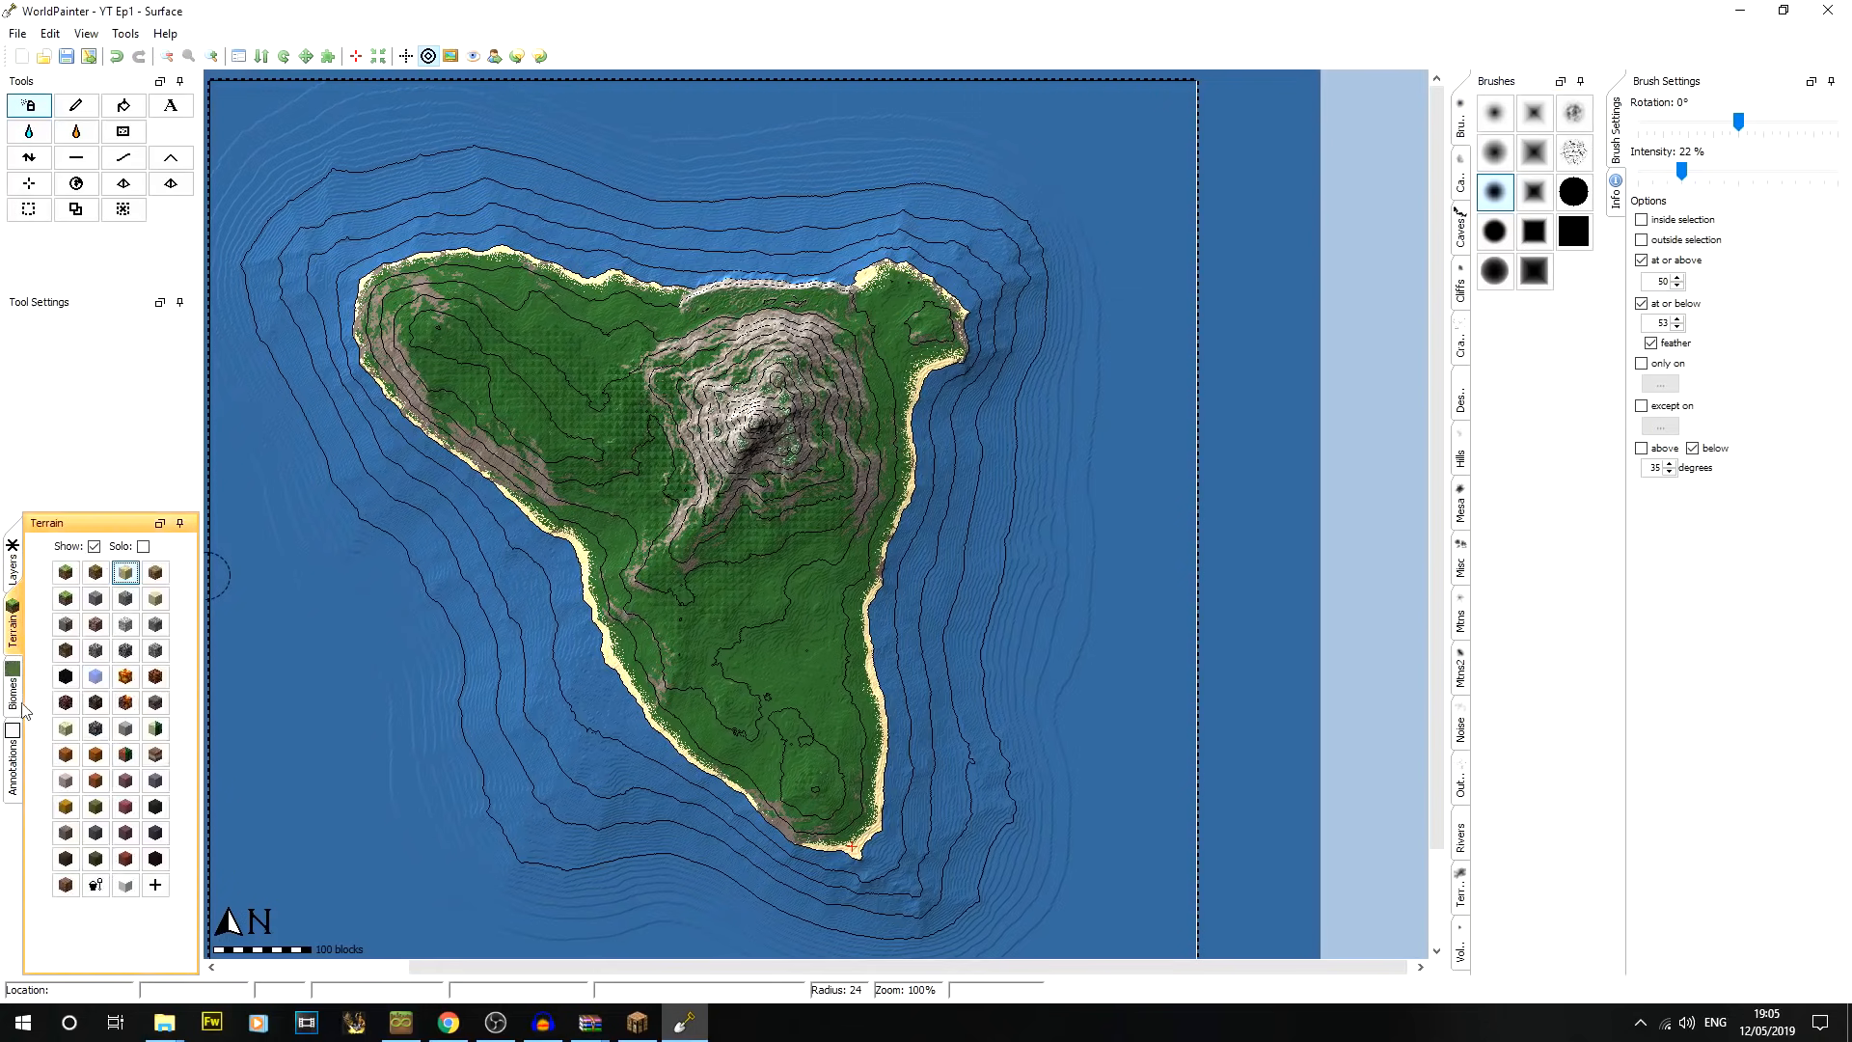
pyautogui.click(216, 55)
pyautogui.moveTo(632, 376); pyautogui.dragTo(792, 370, button='middle')
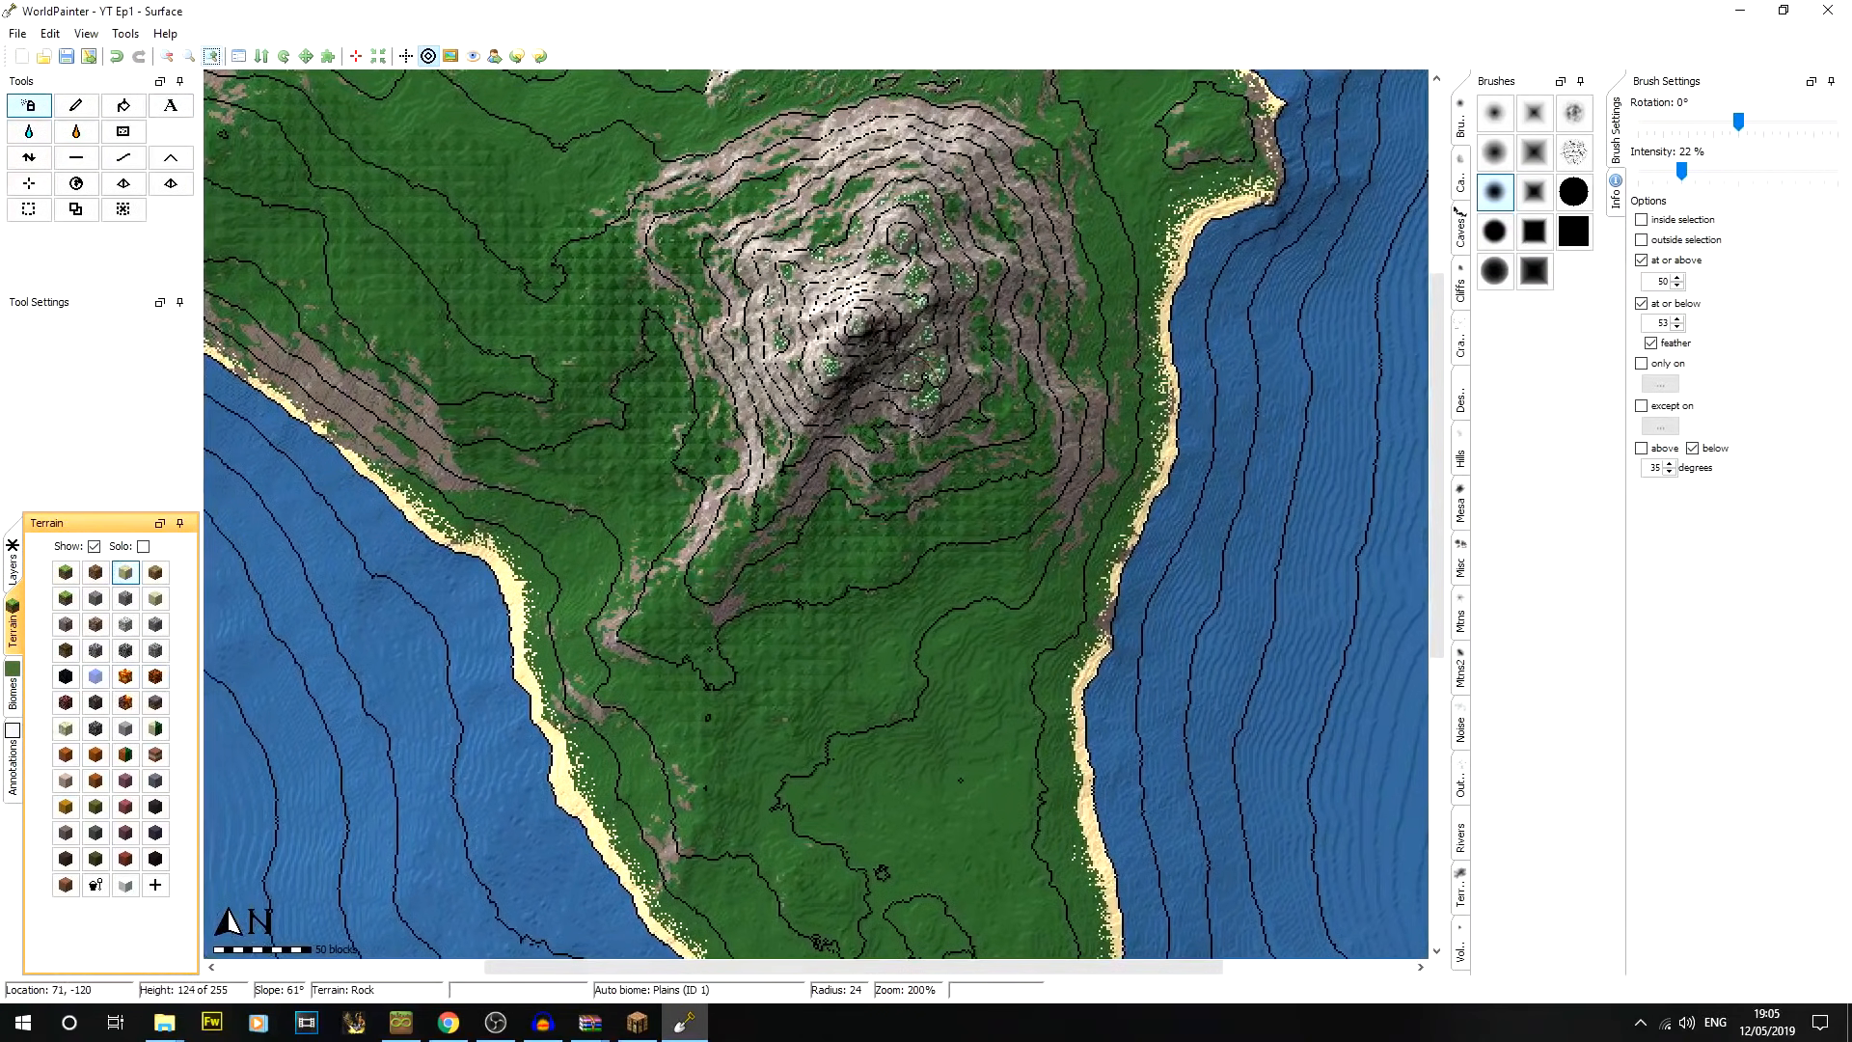
pyautogui.moveTo(934, 311); pyautogui.dragTo(997, 333, button='middle')
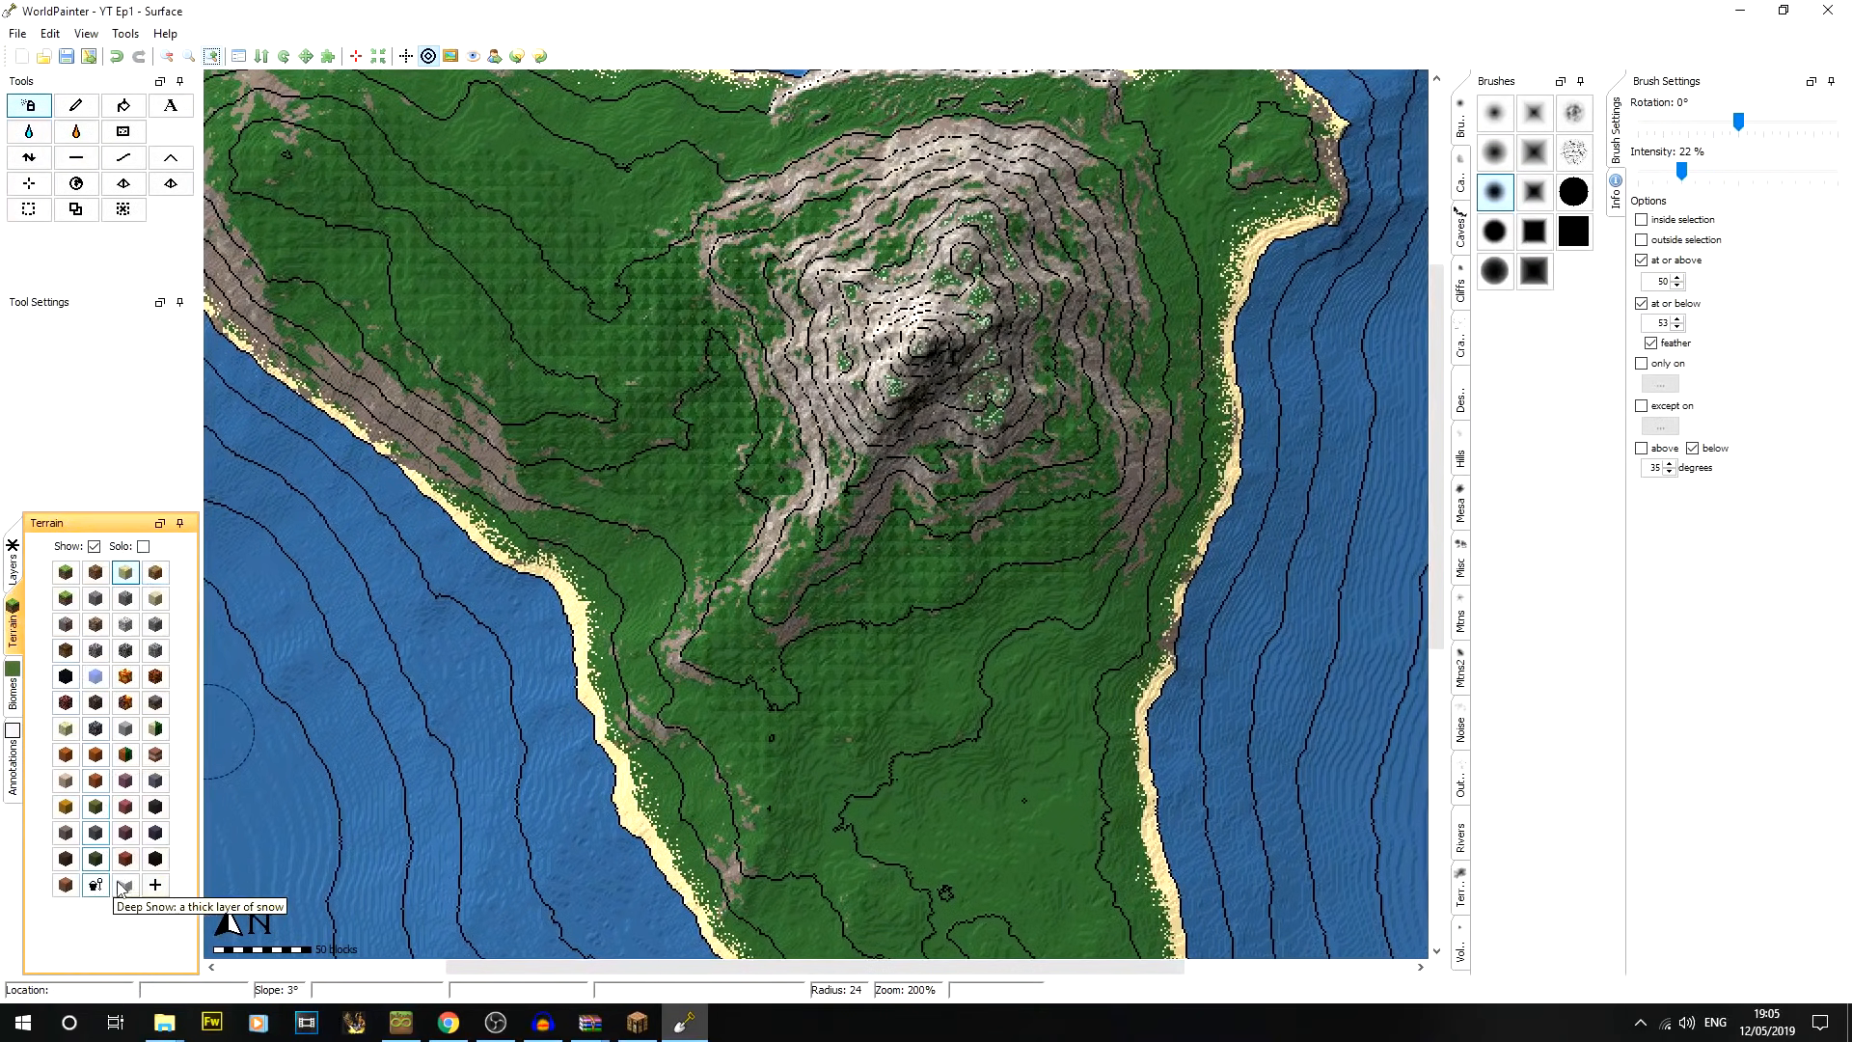
pyautogui.click(156, 884)
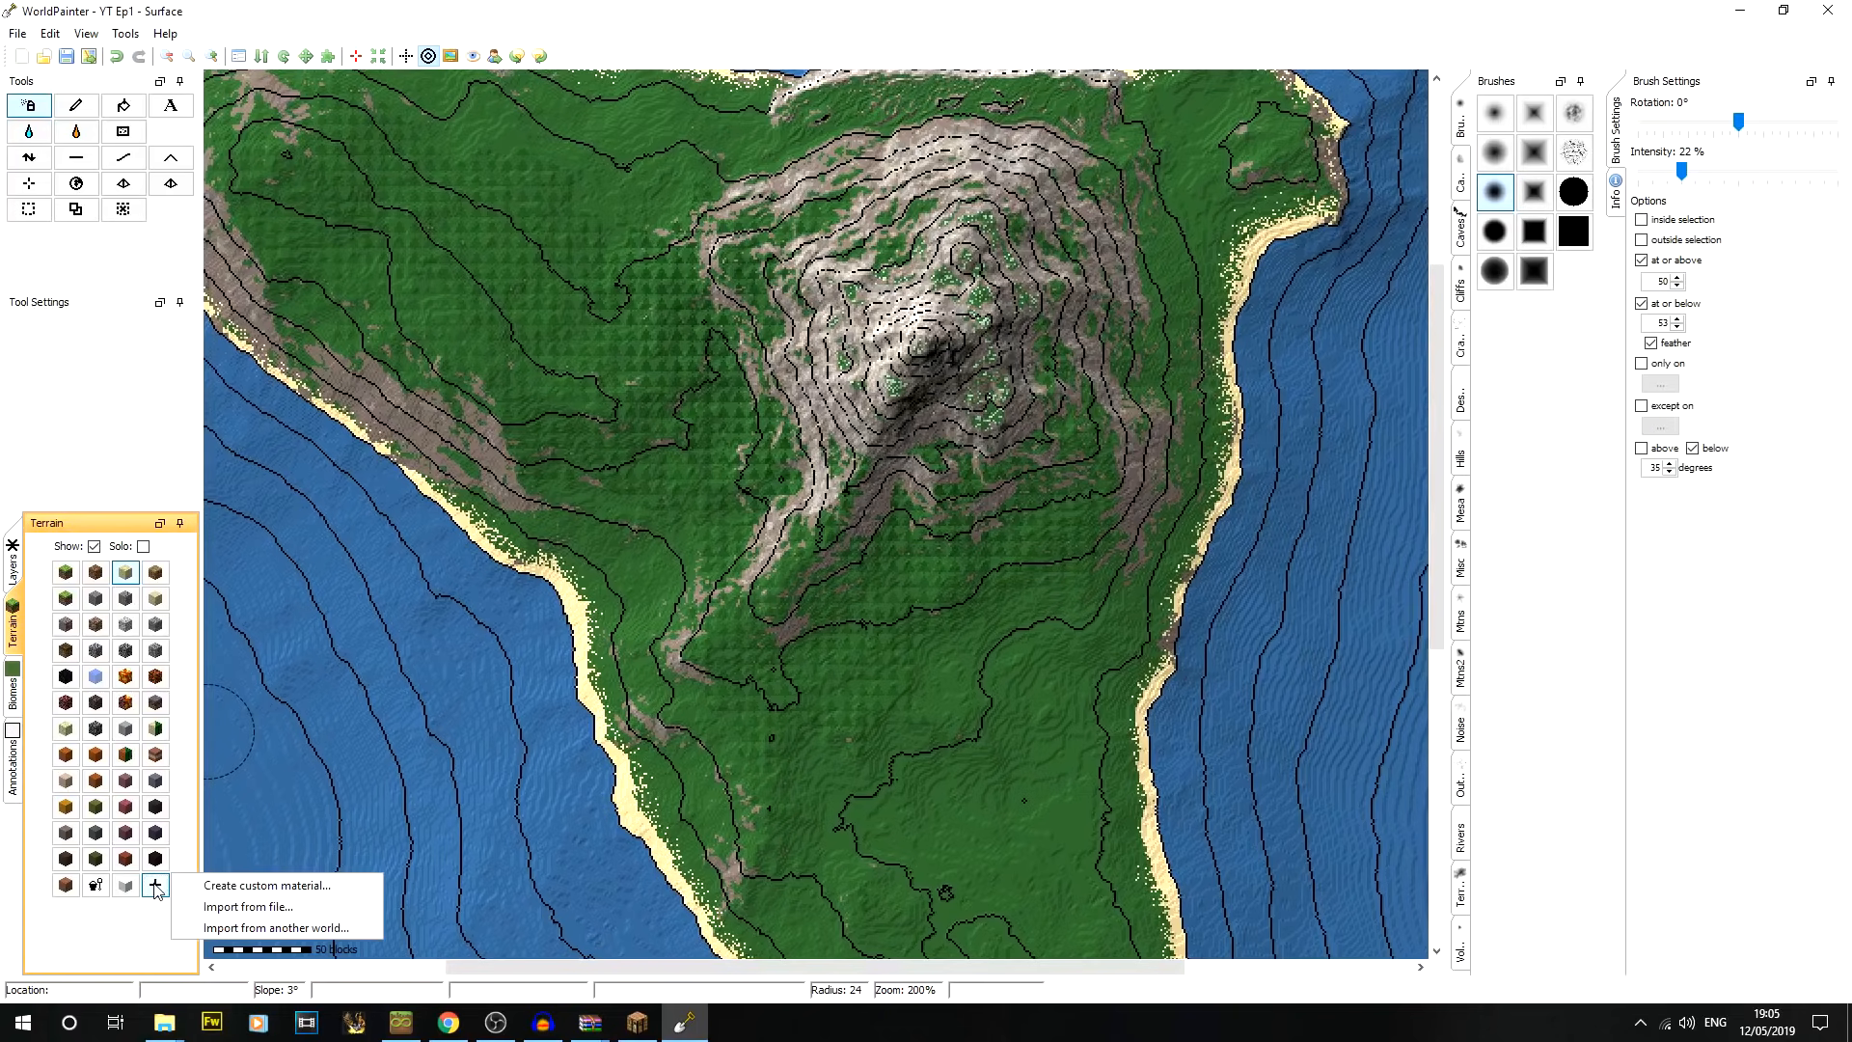
pyautogui.click(271, 886)
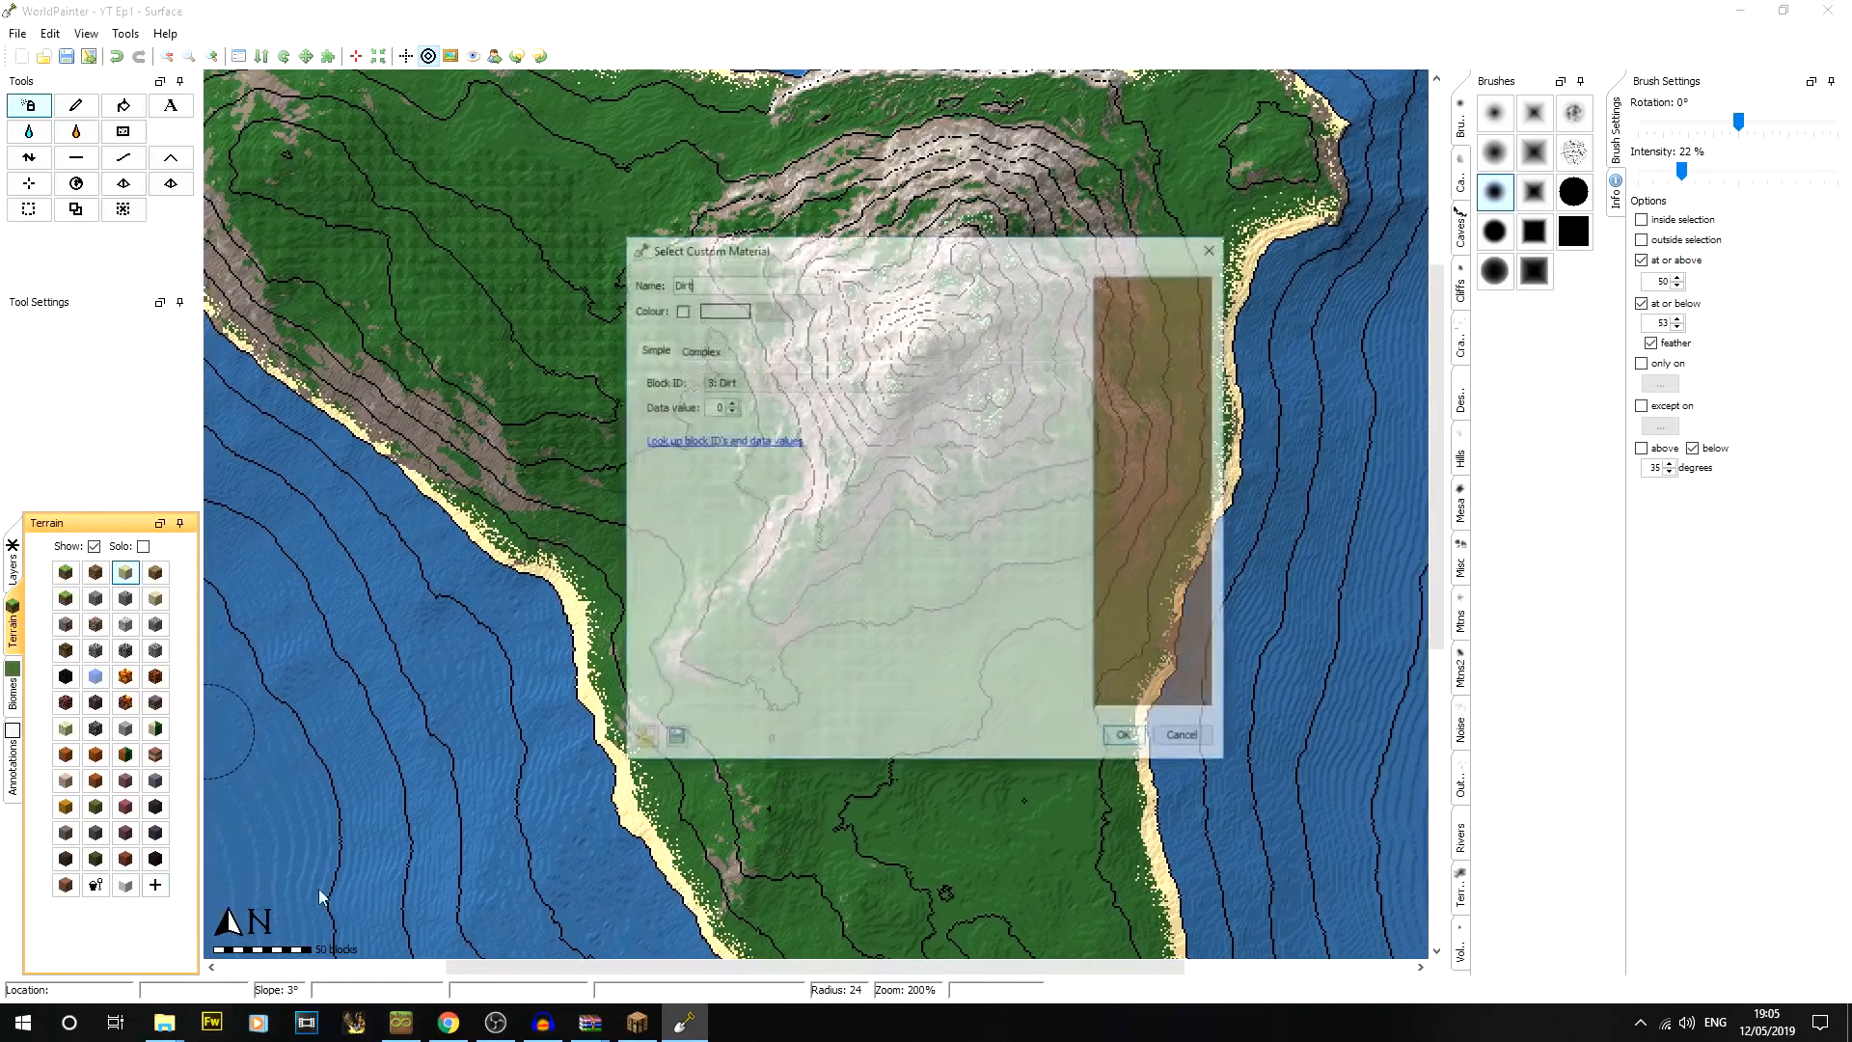
pyautogui.doubleClick(719, 279)
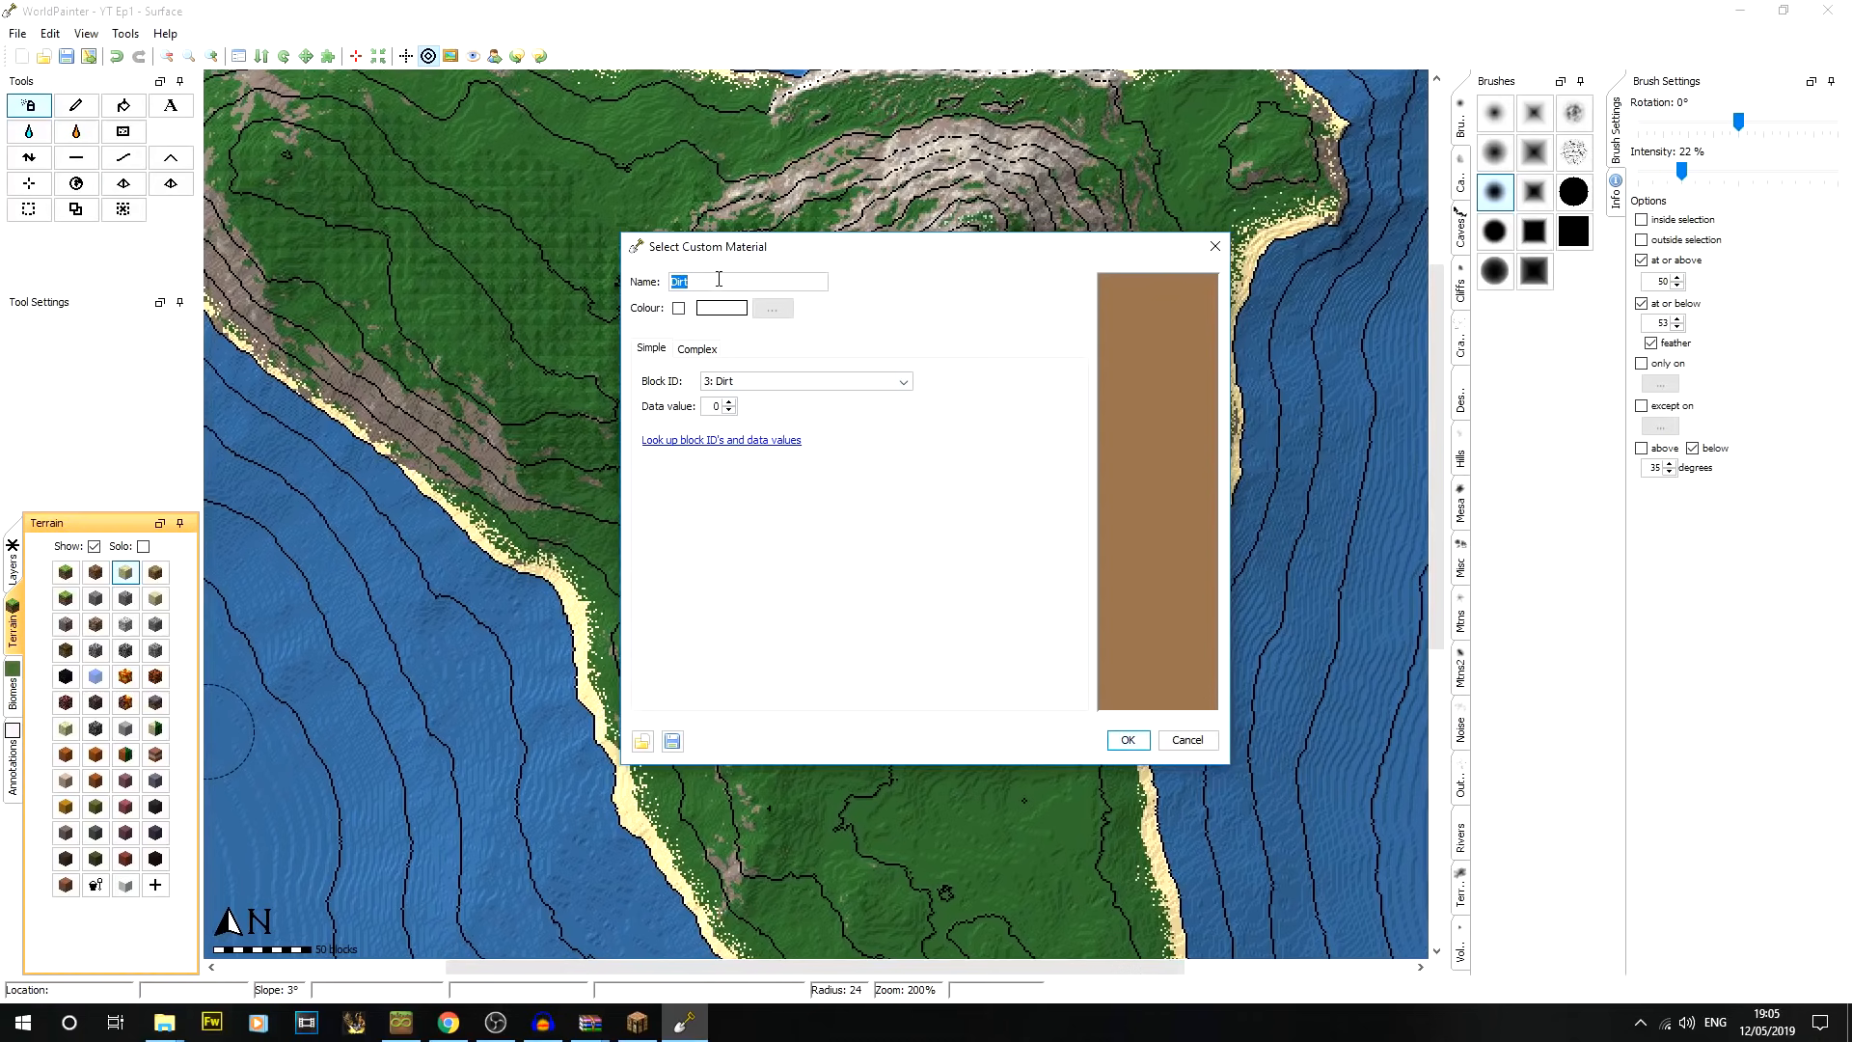
pyautogui.write('Our Stone Mix')
# Try Wooden Plank as the single block of the simple version of the custom material
pyautogui.click(709, 353)
pyautogui.click(656, 348)
pyautogui.click(754, 380)
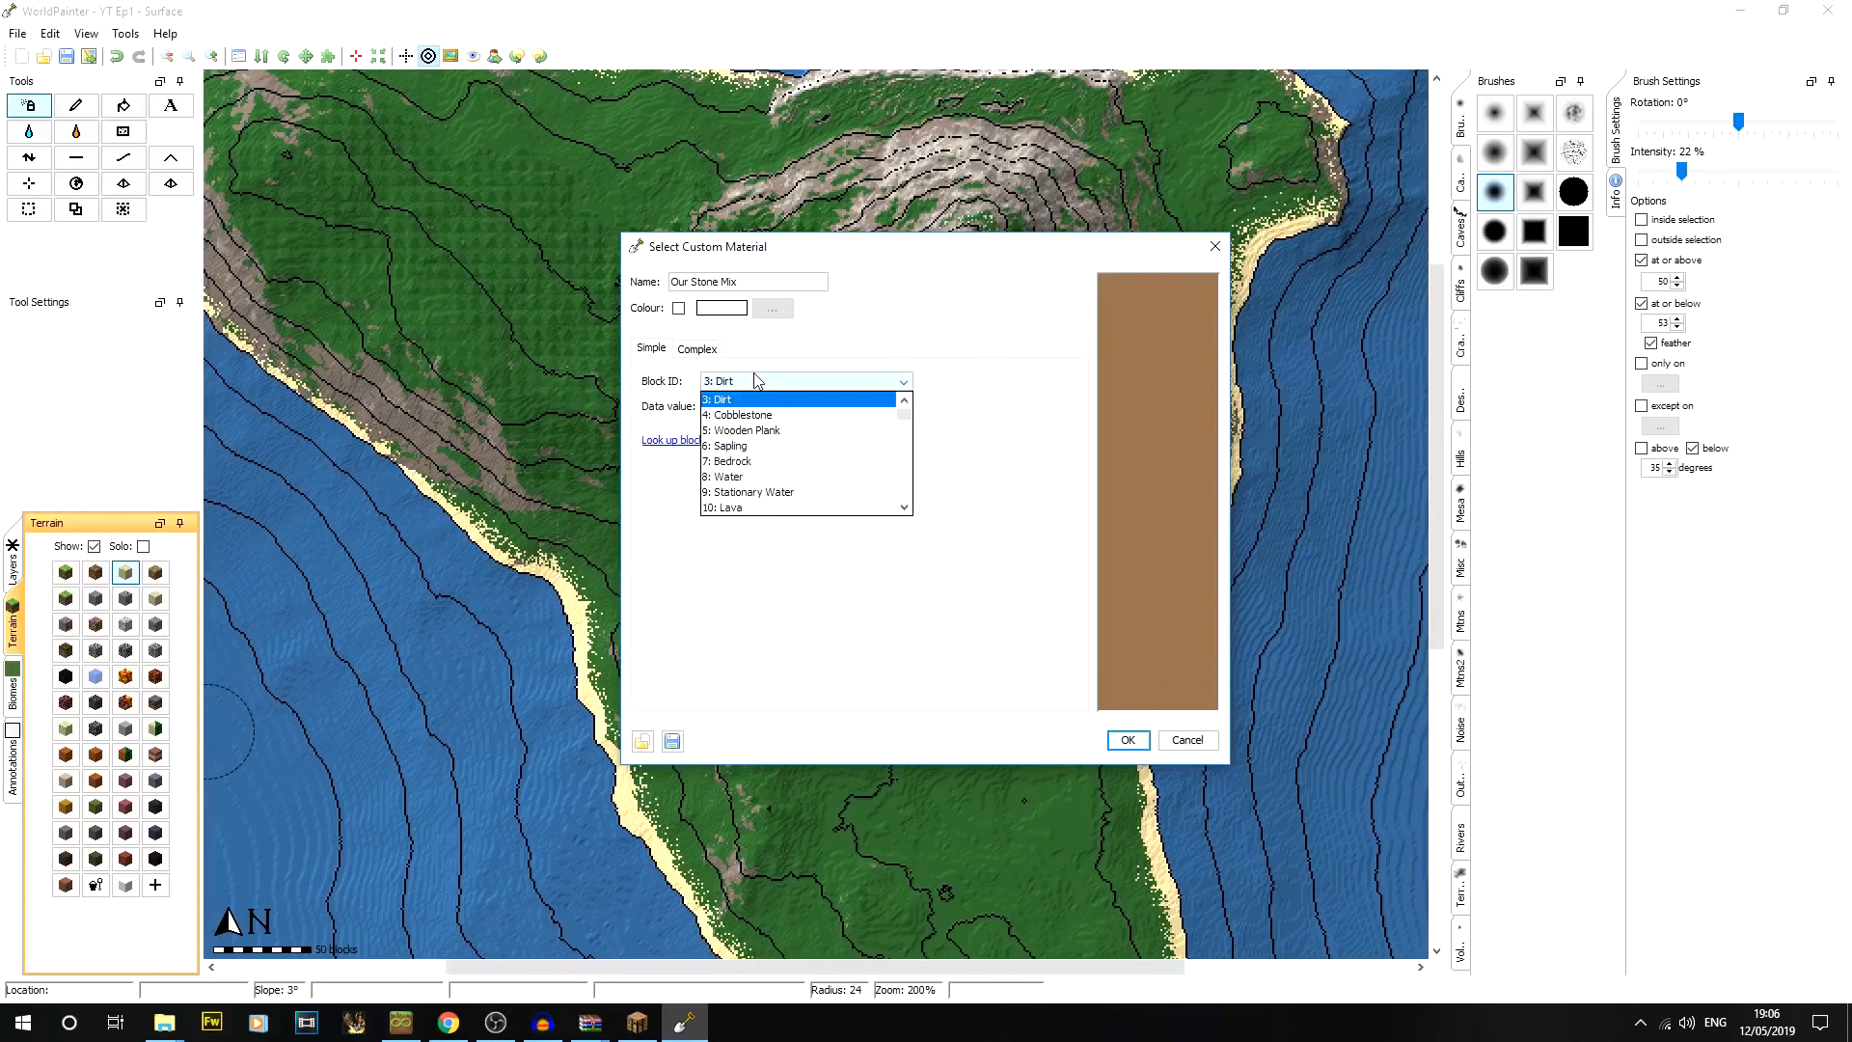
pyautogui.click(756, 430)
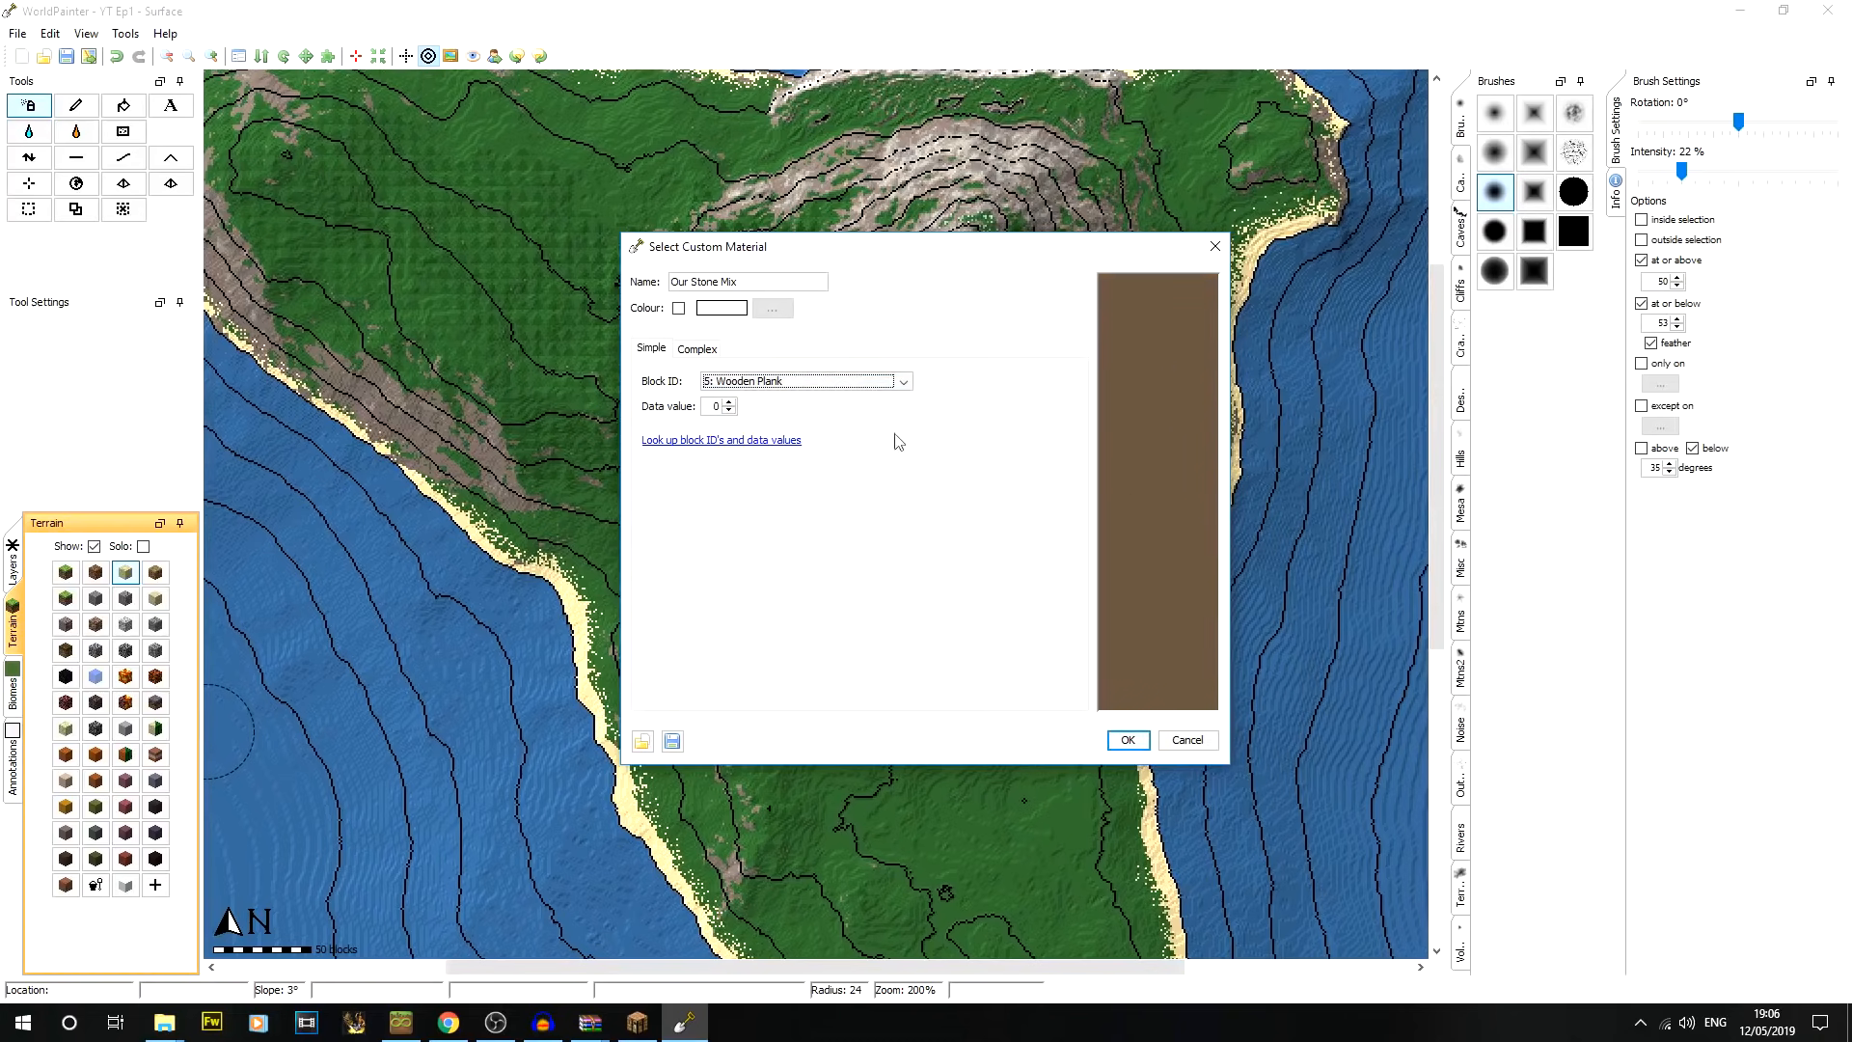
# Make the custom material a complex mix and set its first block to Stone
pyautogui.click(714, 356)
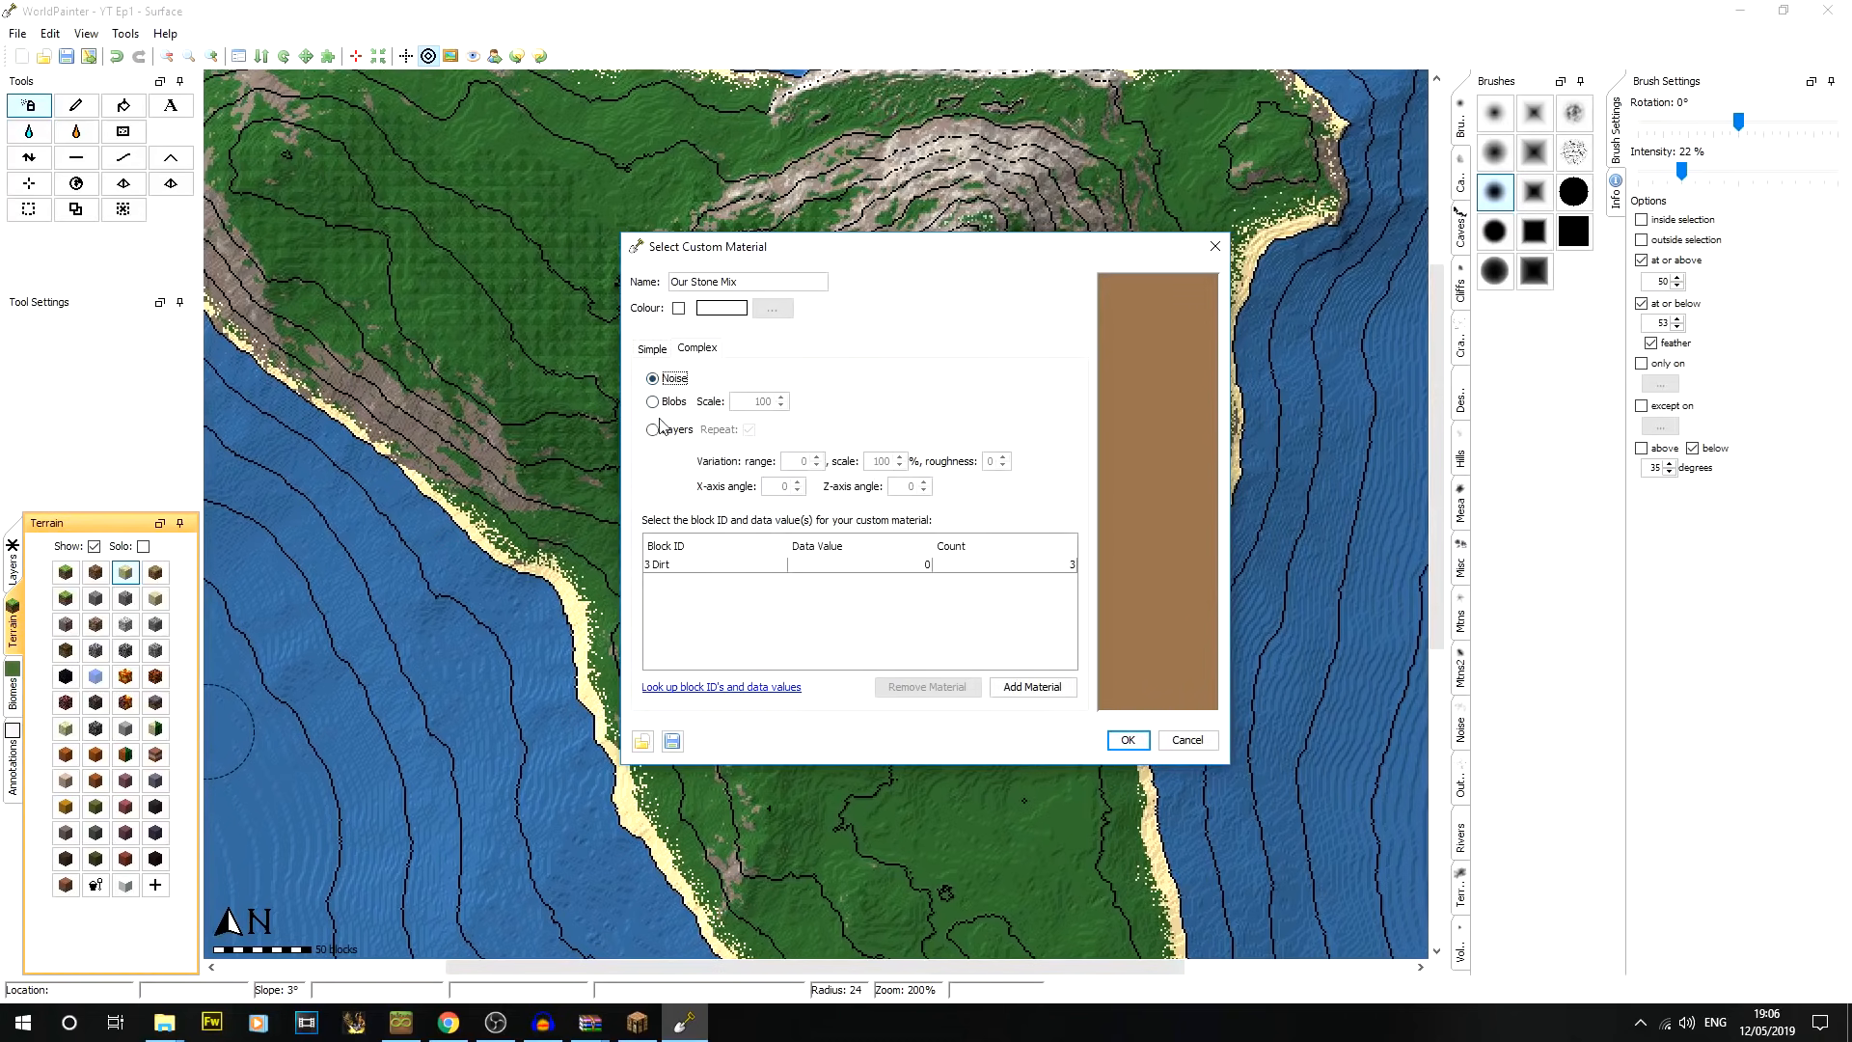
pyautogui.click(724, 569)
pyautogui.click(762, 566)
pyautogui.scroll(3, 768, 580)
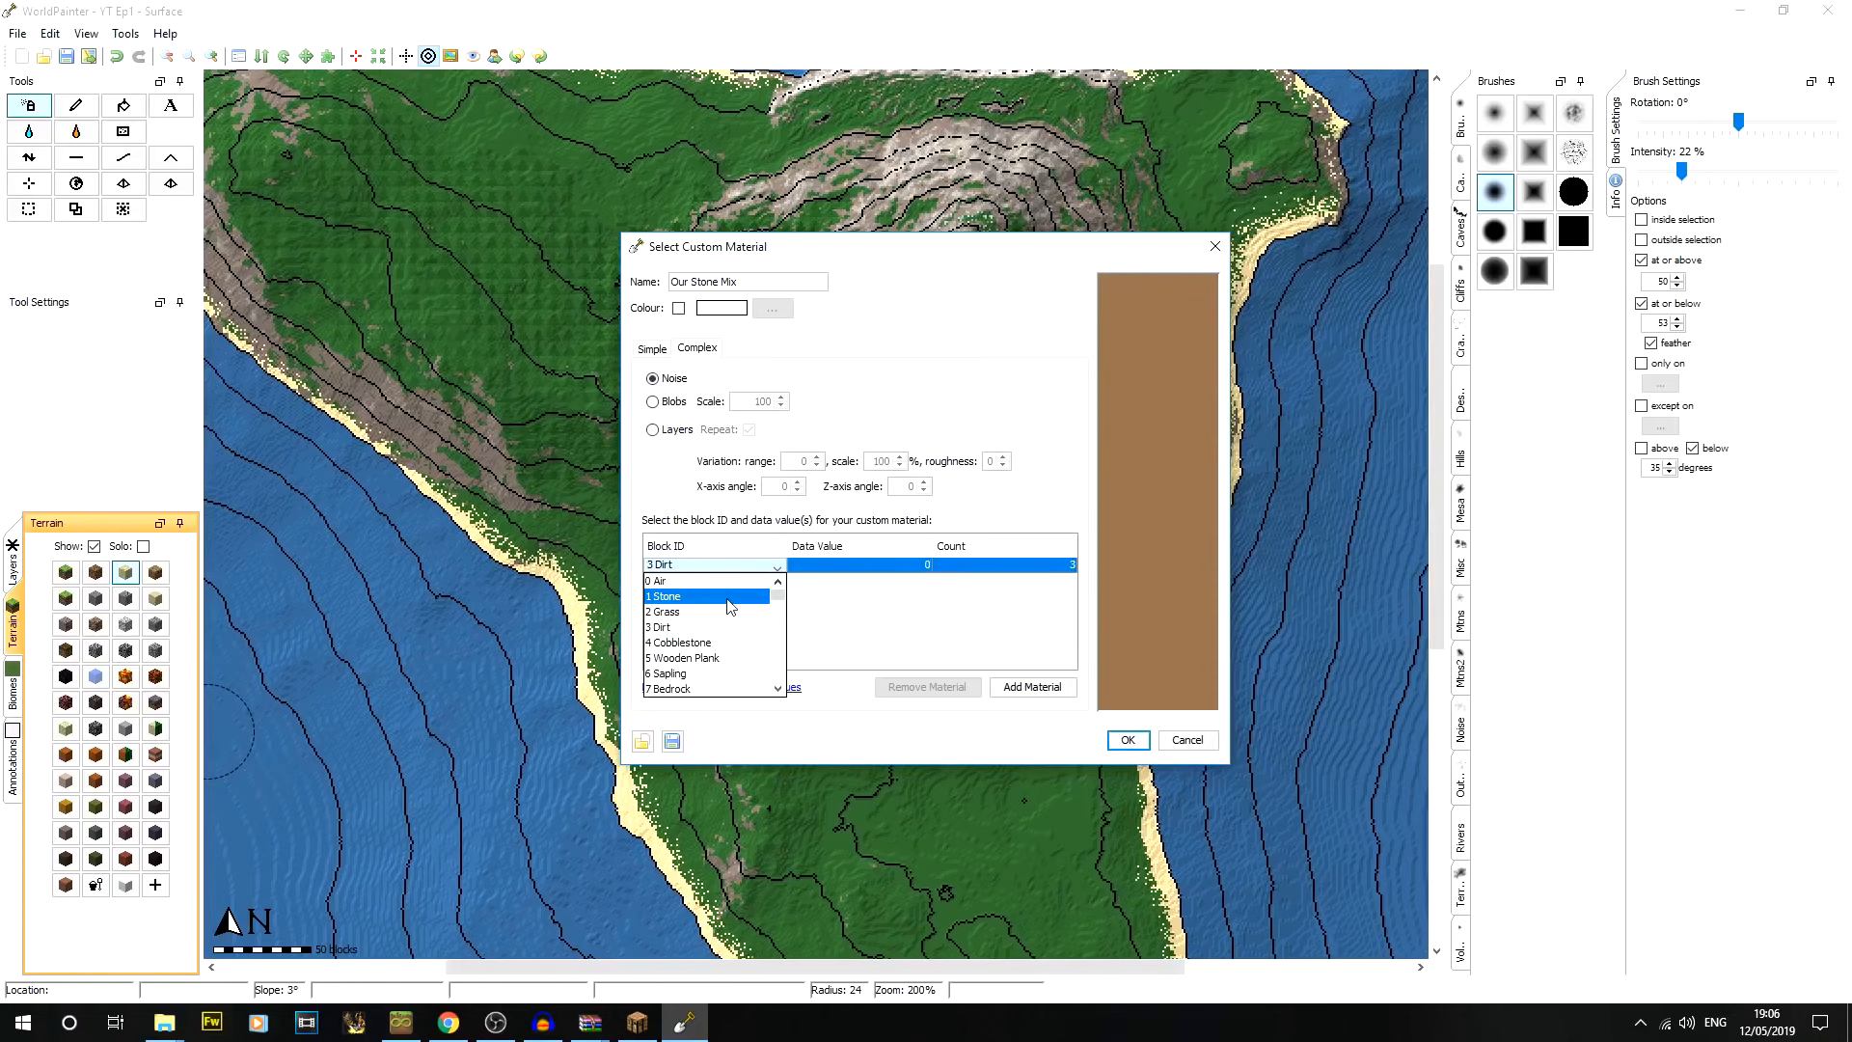
pyautogui.click(730, 598)
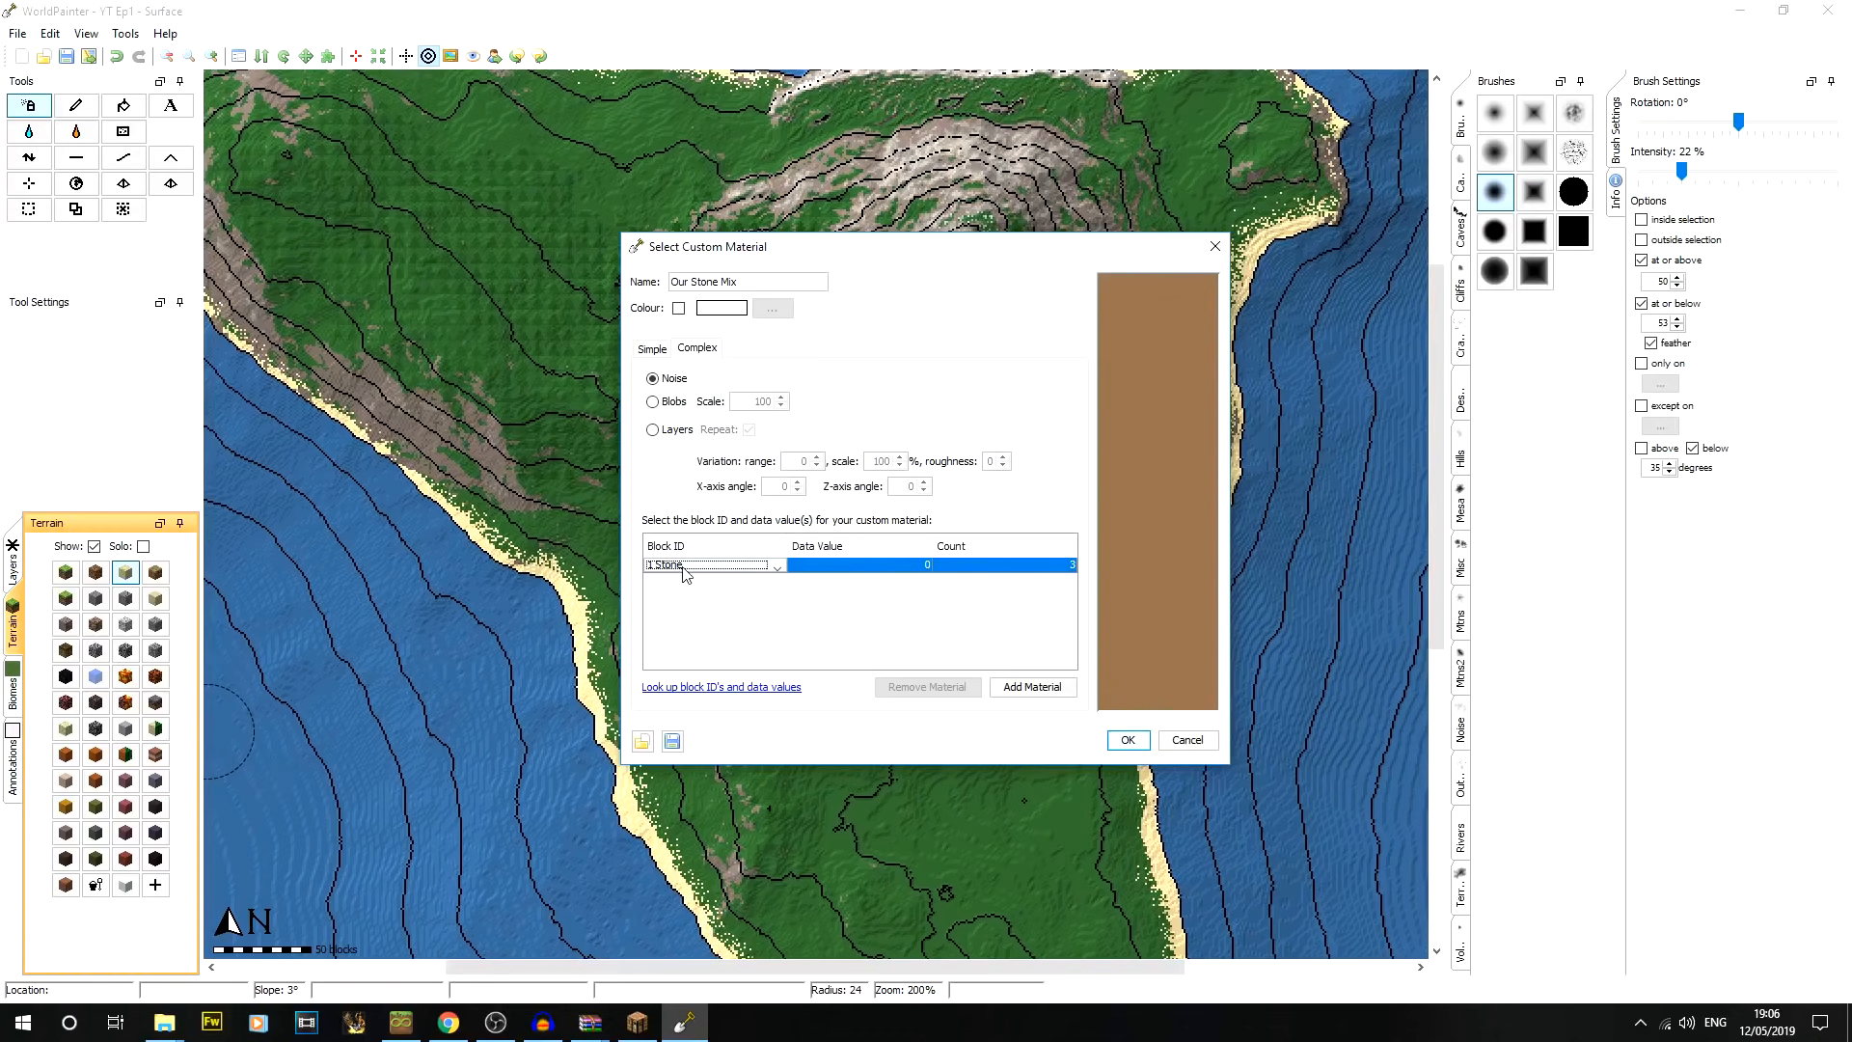
# Add a second block to the mix, choosing Stone with a data value of 4
pyautogui.click(1032, 687)
pyautogui.click(717, 581)
pyautogui.click(723, 614)
pyautogui.click(891, 581)
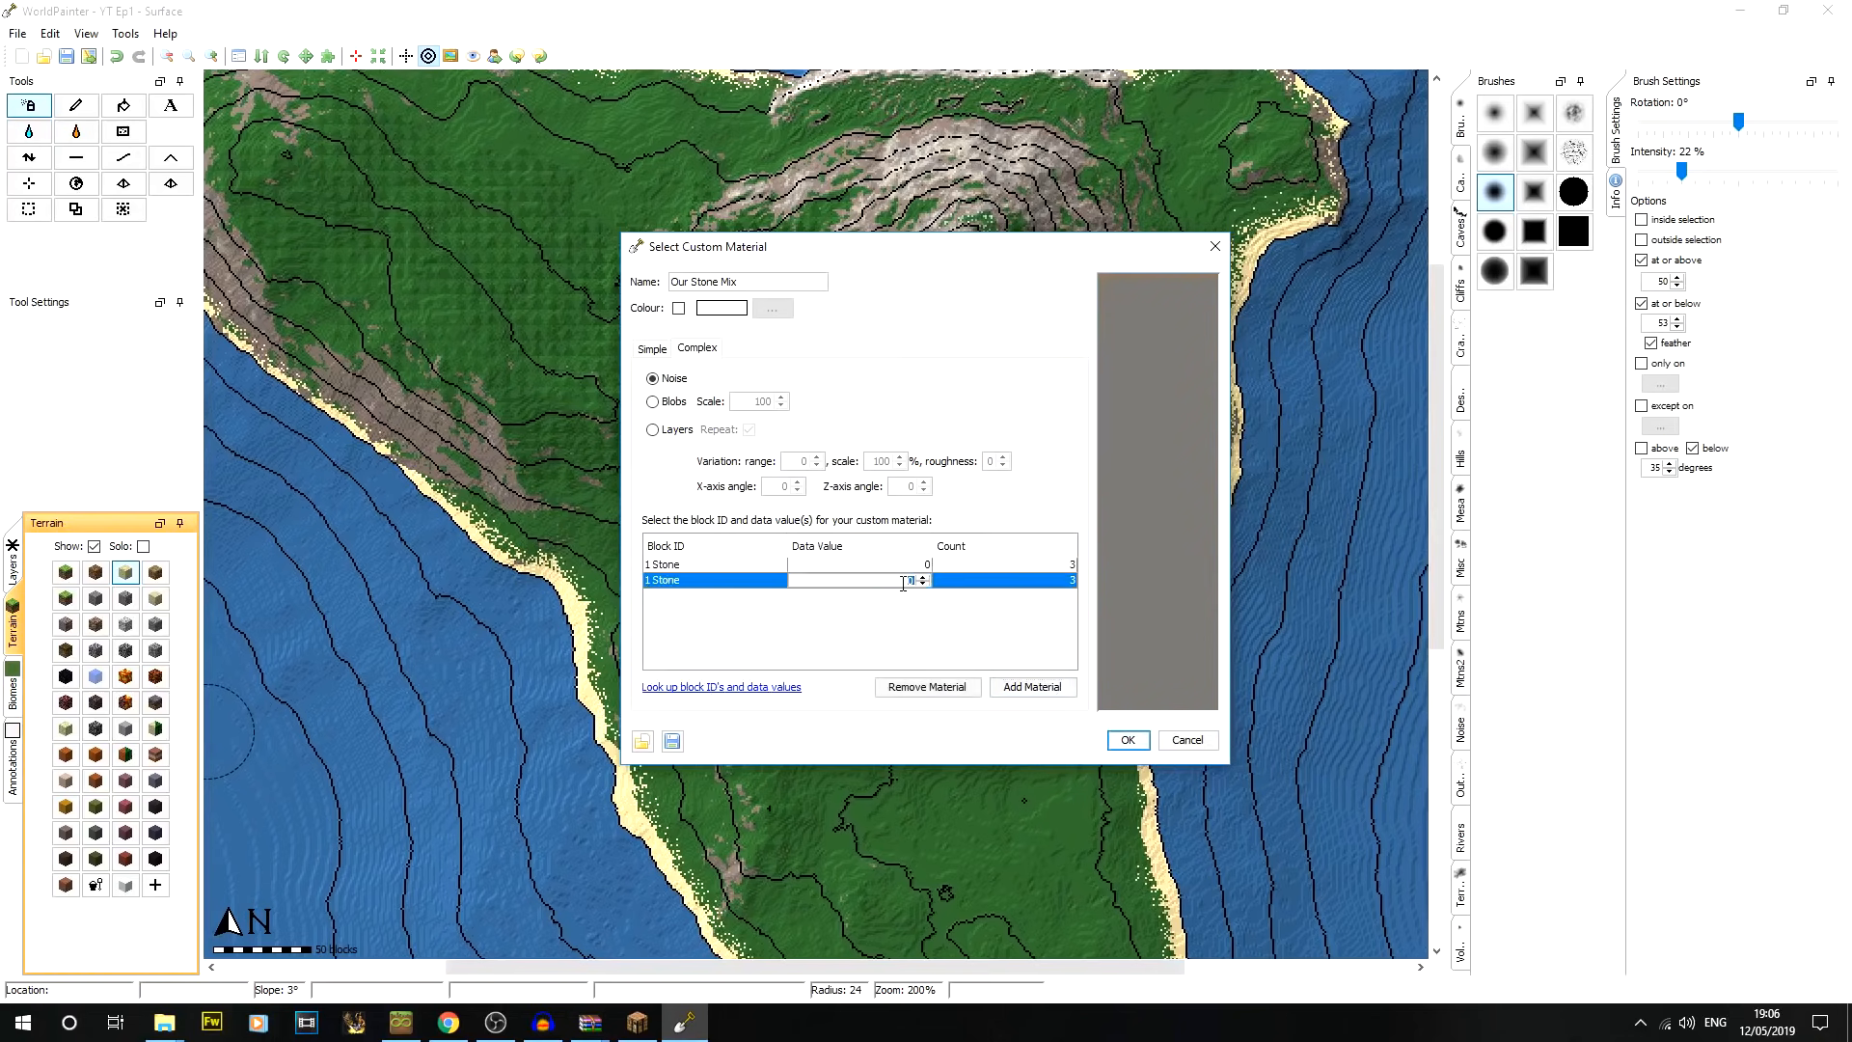
pyautogui.write('4')
pyautogui.click(1015, 577)
pyautogui.click(915, 580)
pyautogui.click(976, 563)
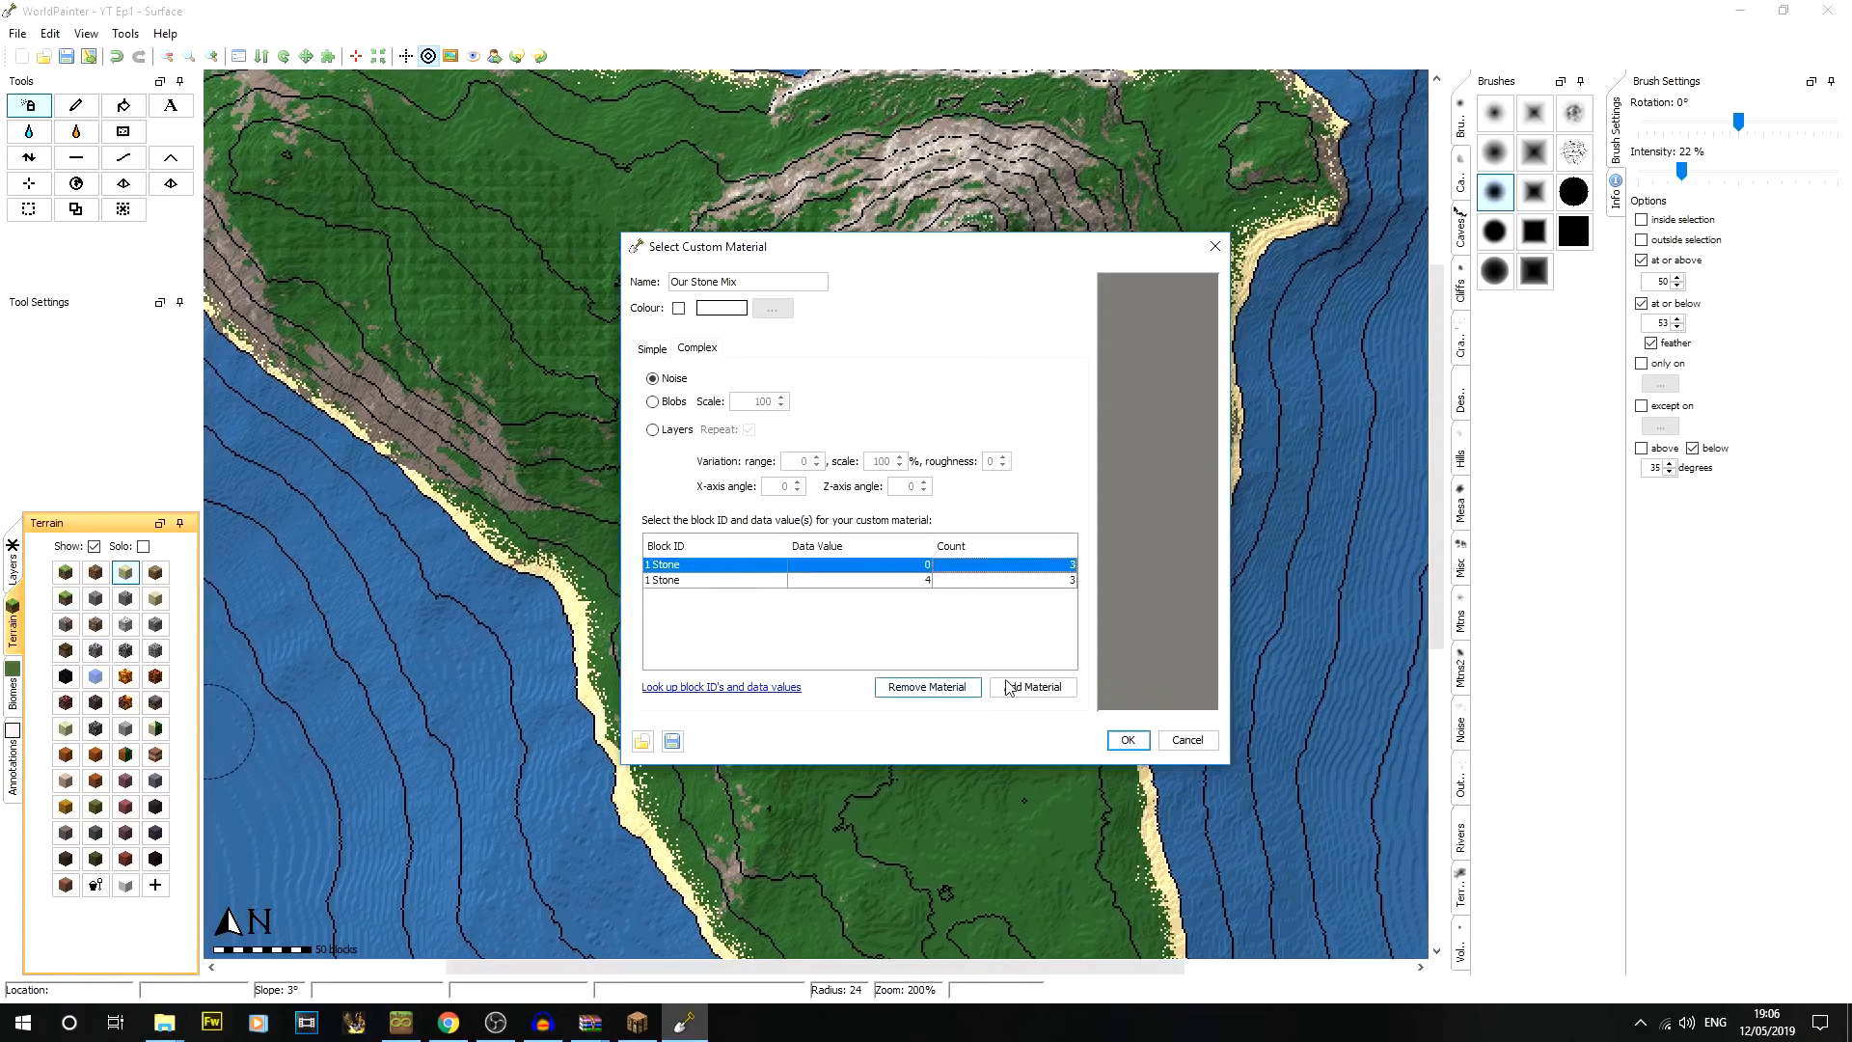
# Add Cobblestone as the third block of the mix and open its count for editing
pyautogui.click(1027, 686)
pyautogui.click(709, 595)
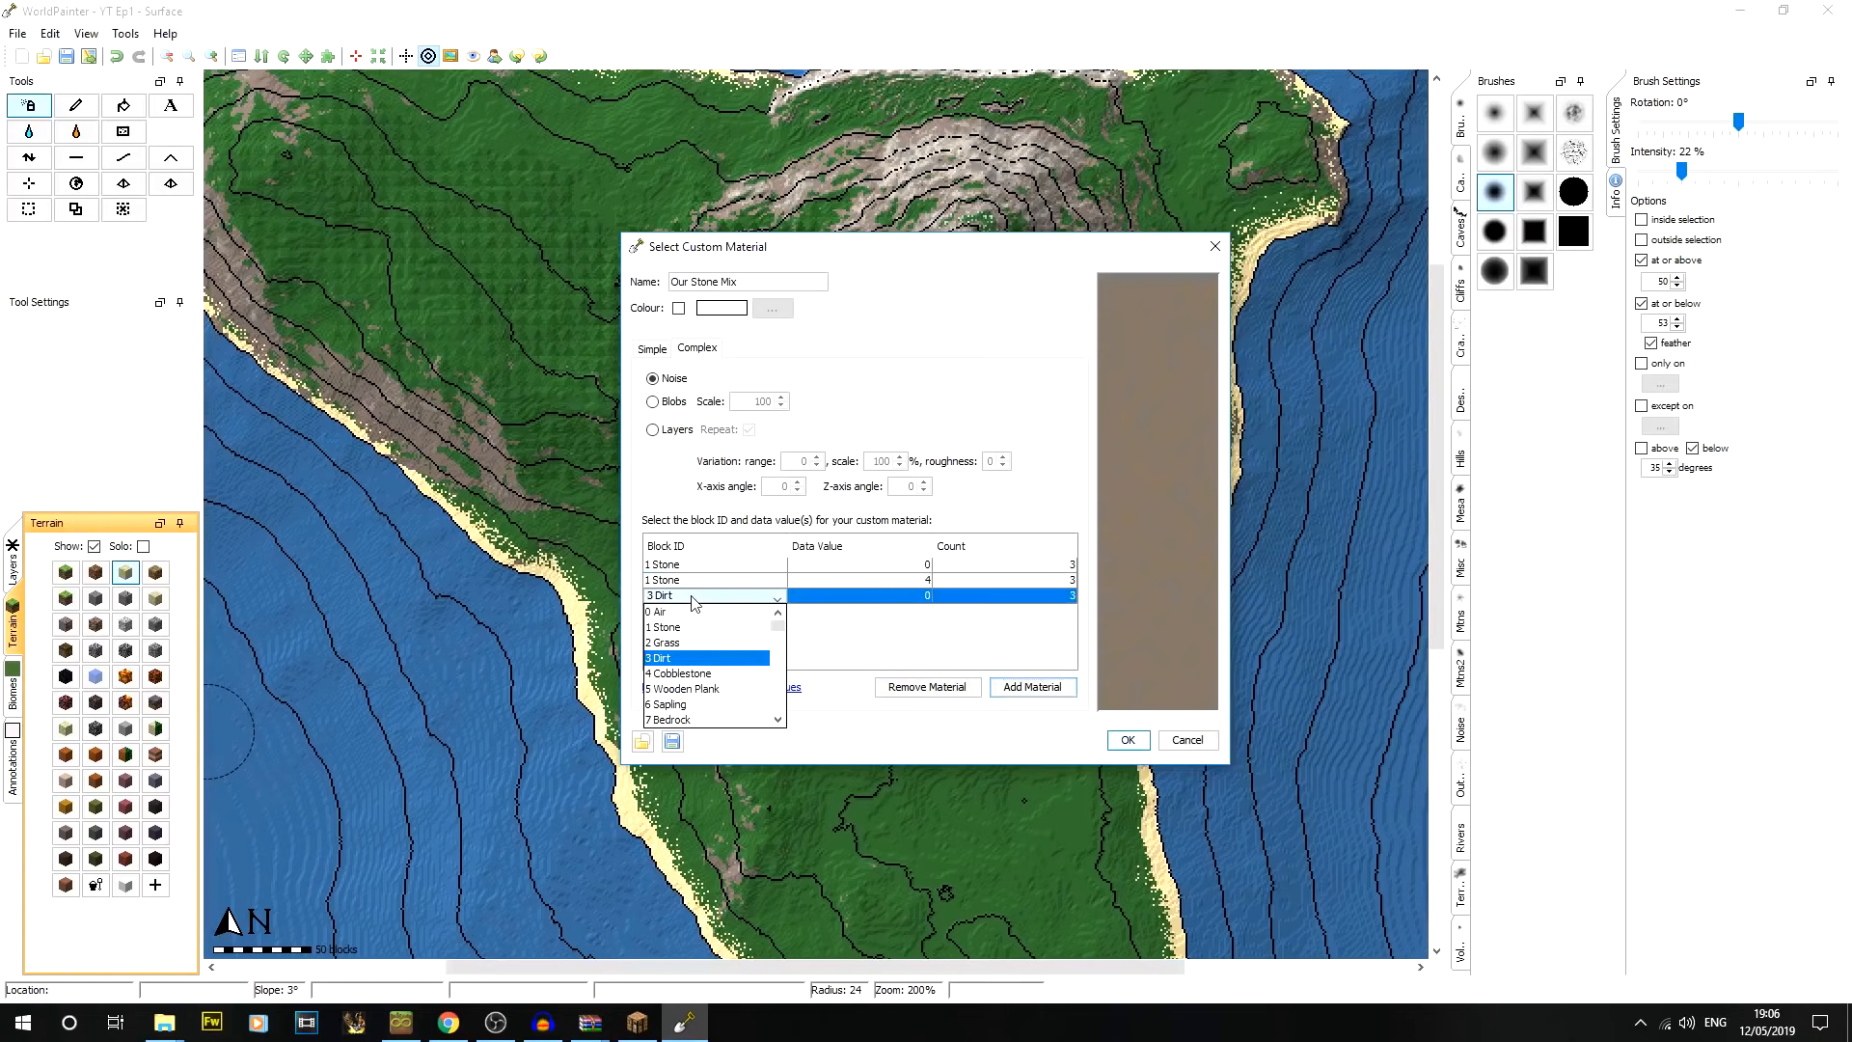
pyautogui.click(733, 689)
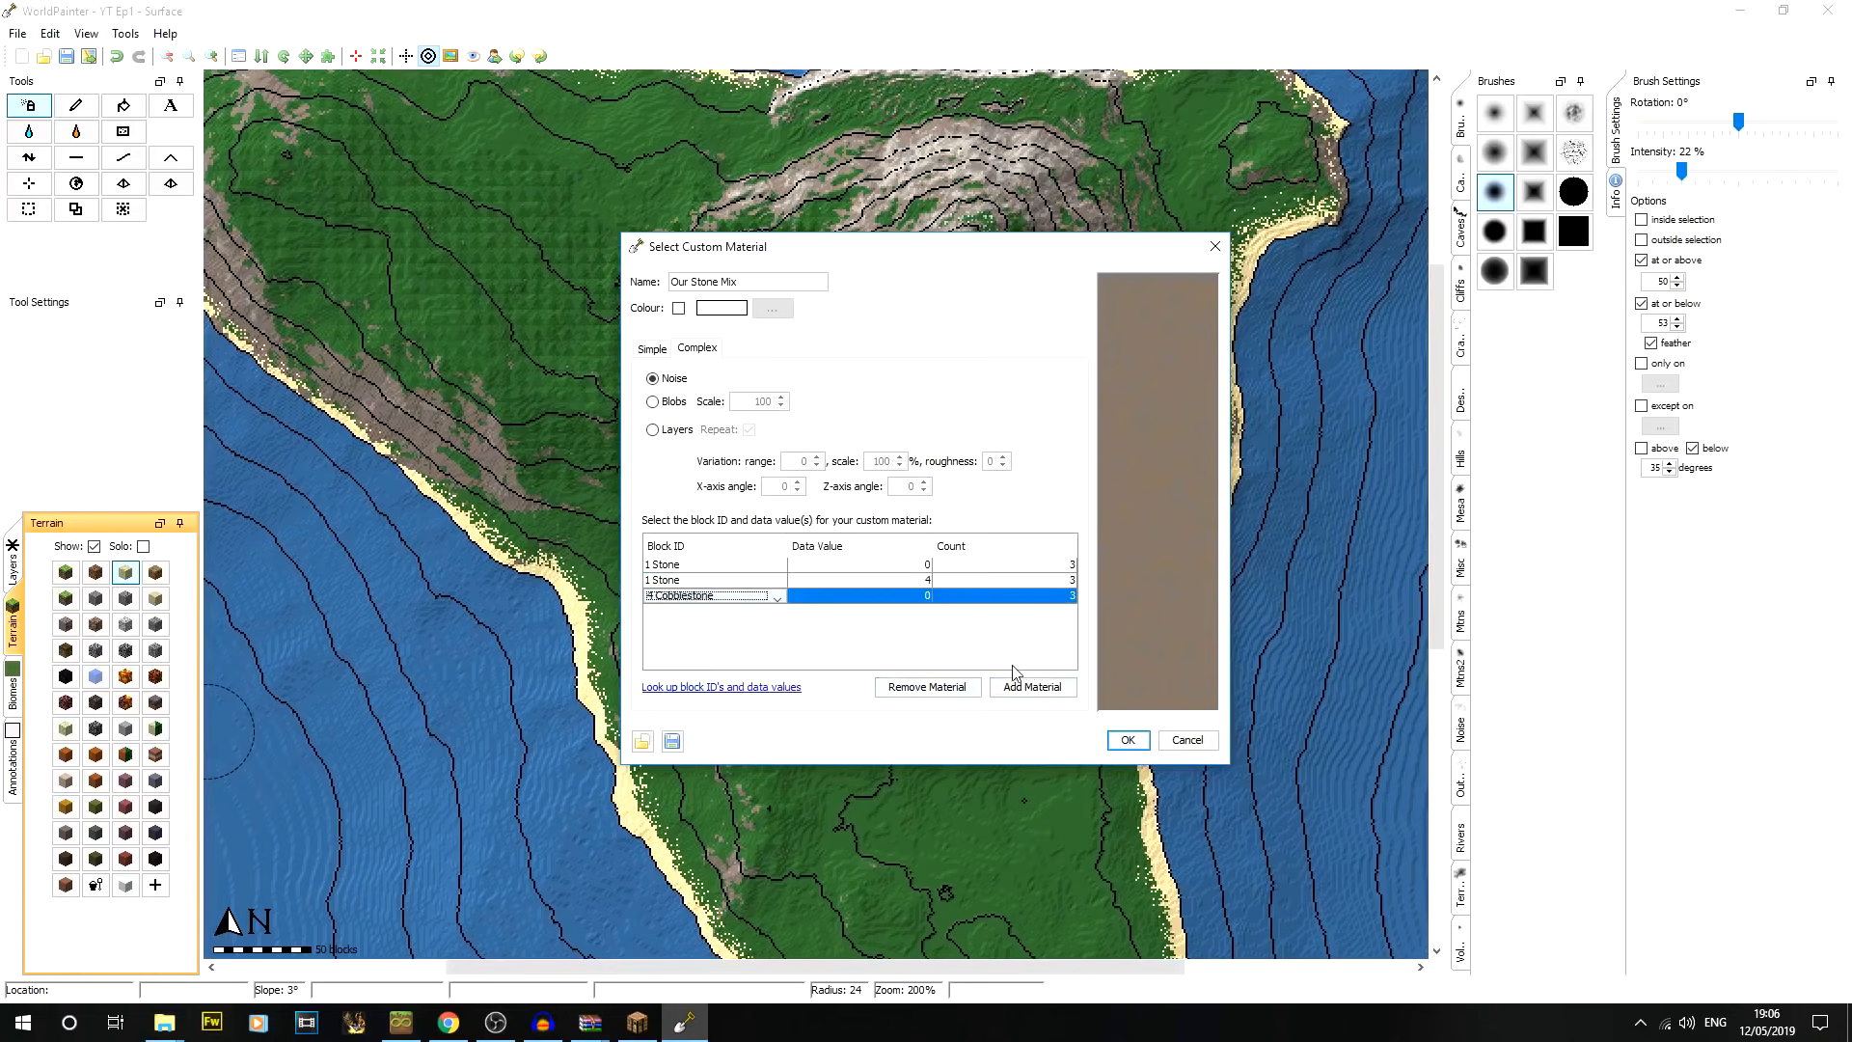
pyautogui.click(1014, 595)
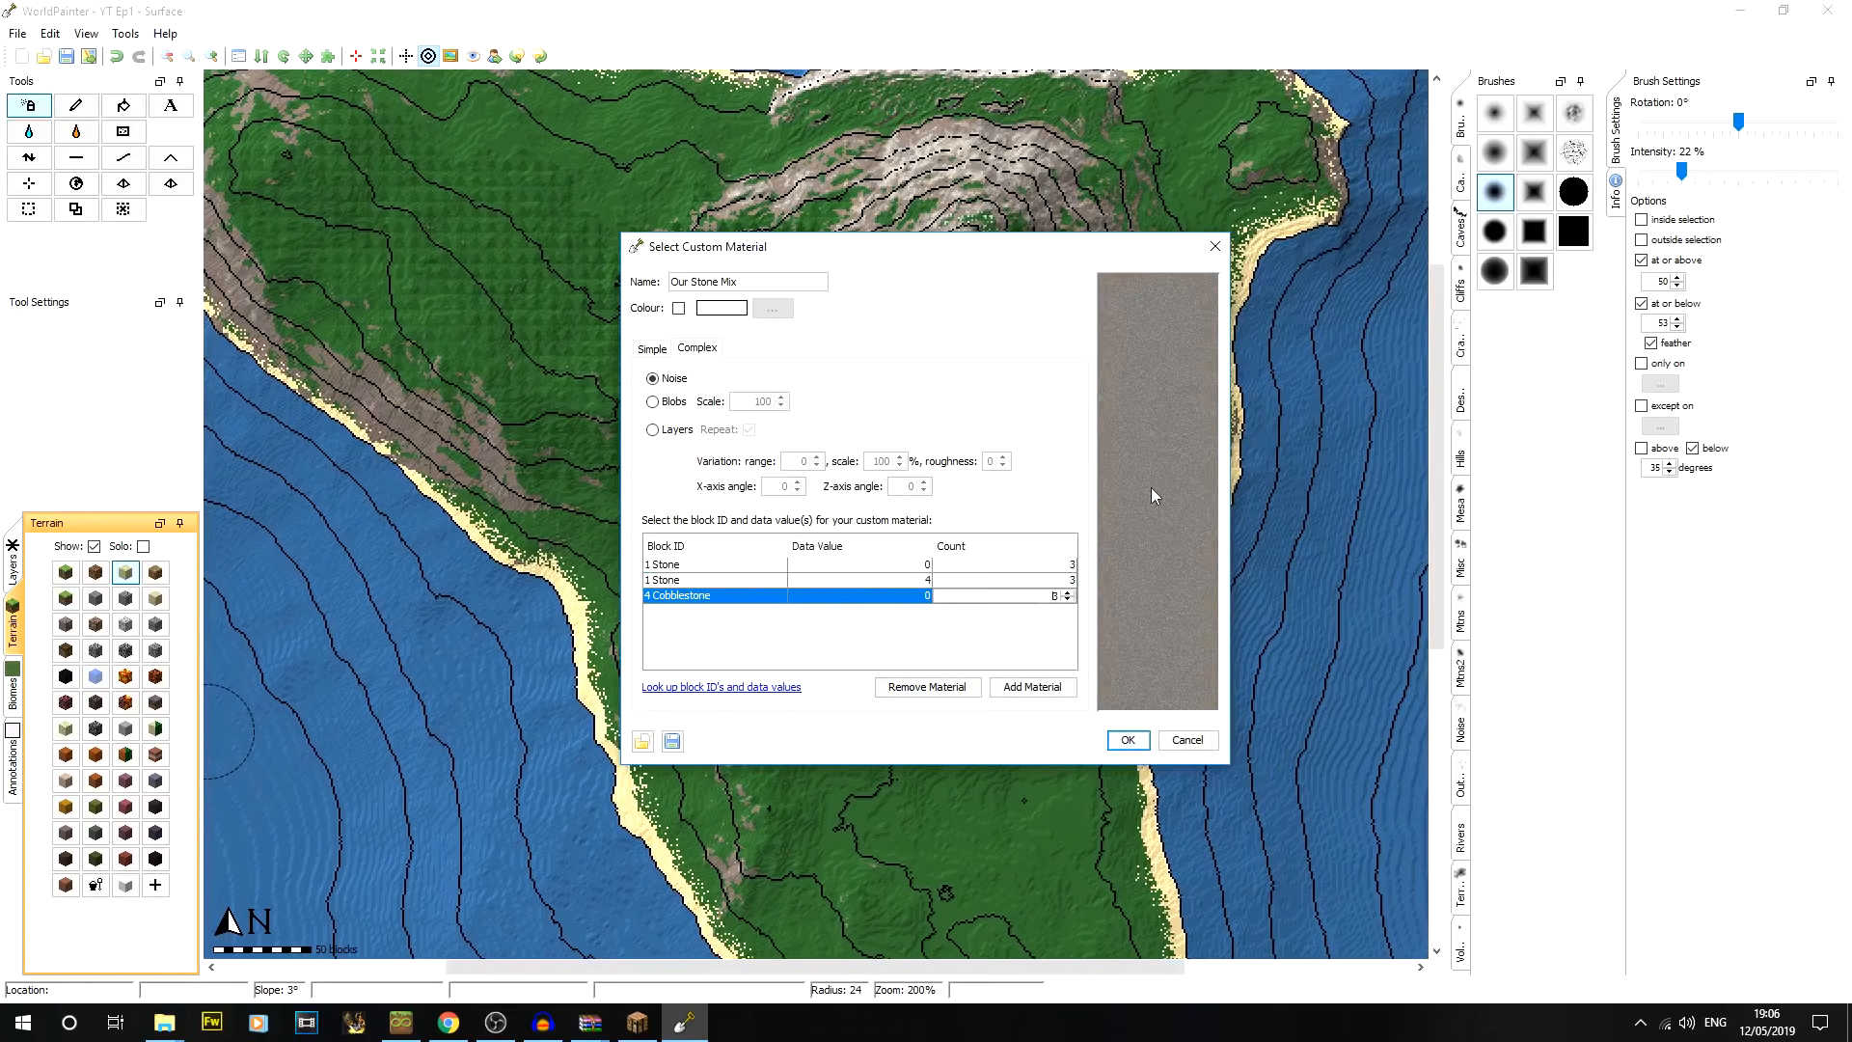
# Compare the Blobs and Layers patterns in the preview, including Layers without repeat, and return the mix to Noise
pyautogui.click(661, 398)
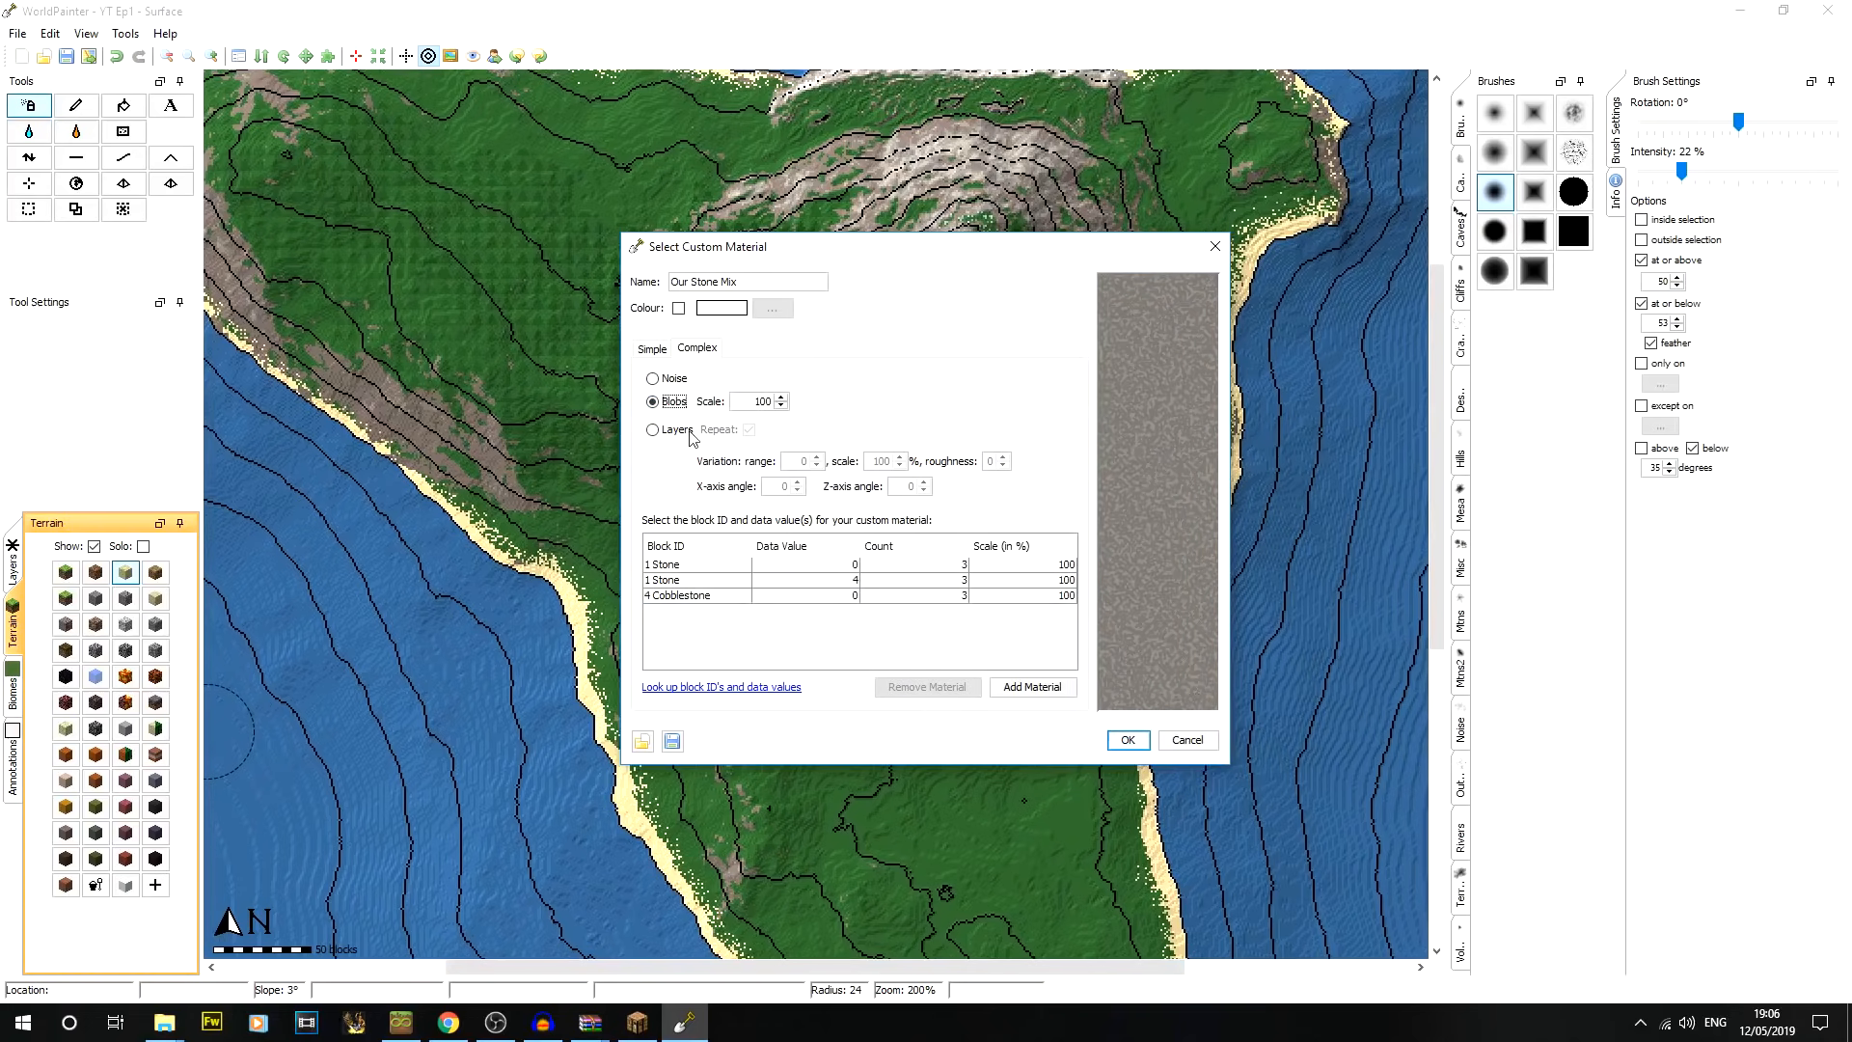
pyautogui.click(664, 378)
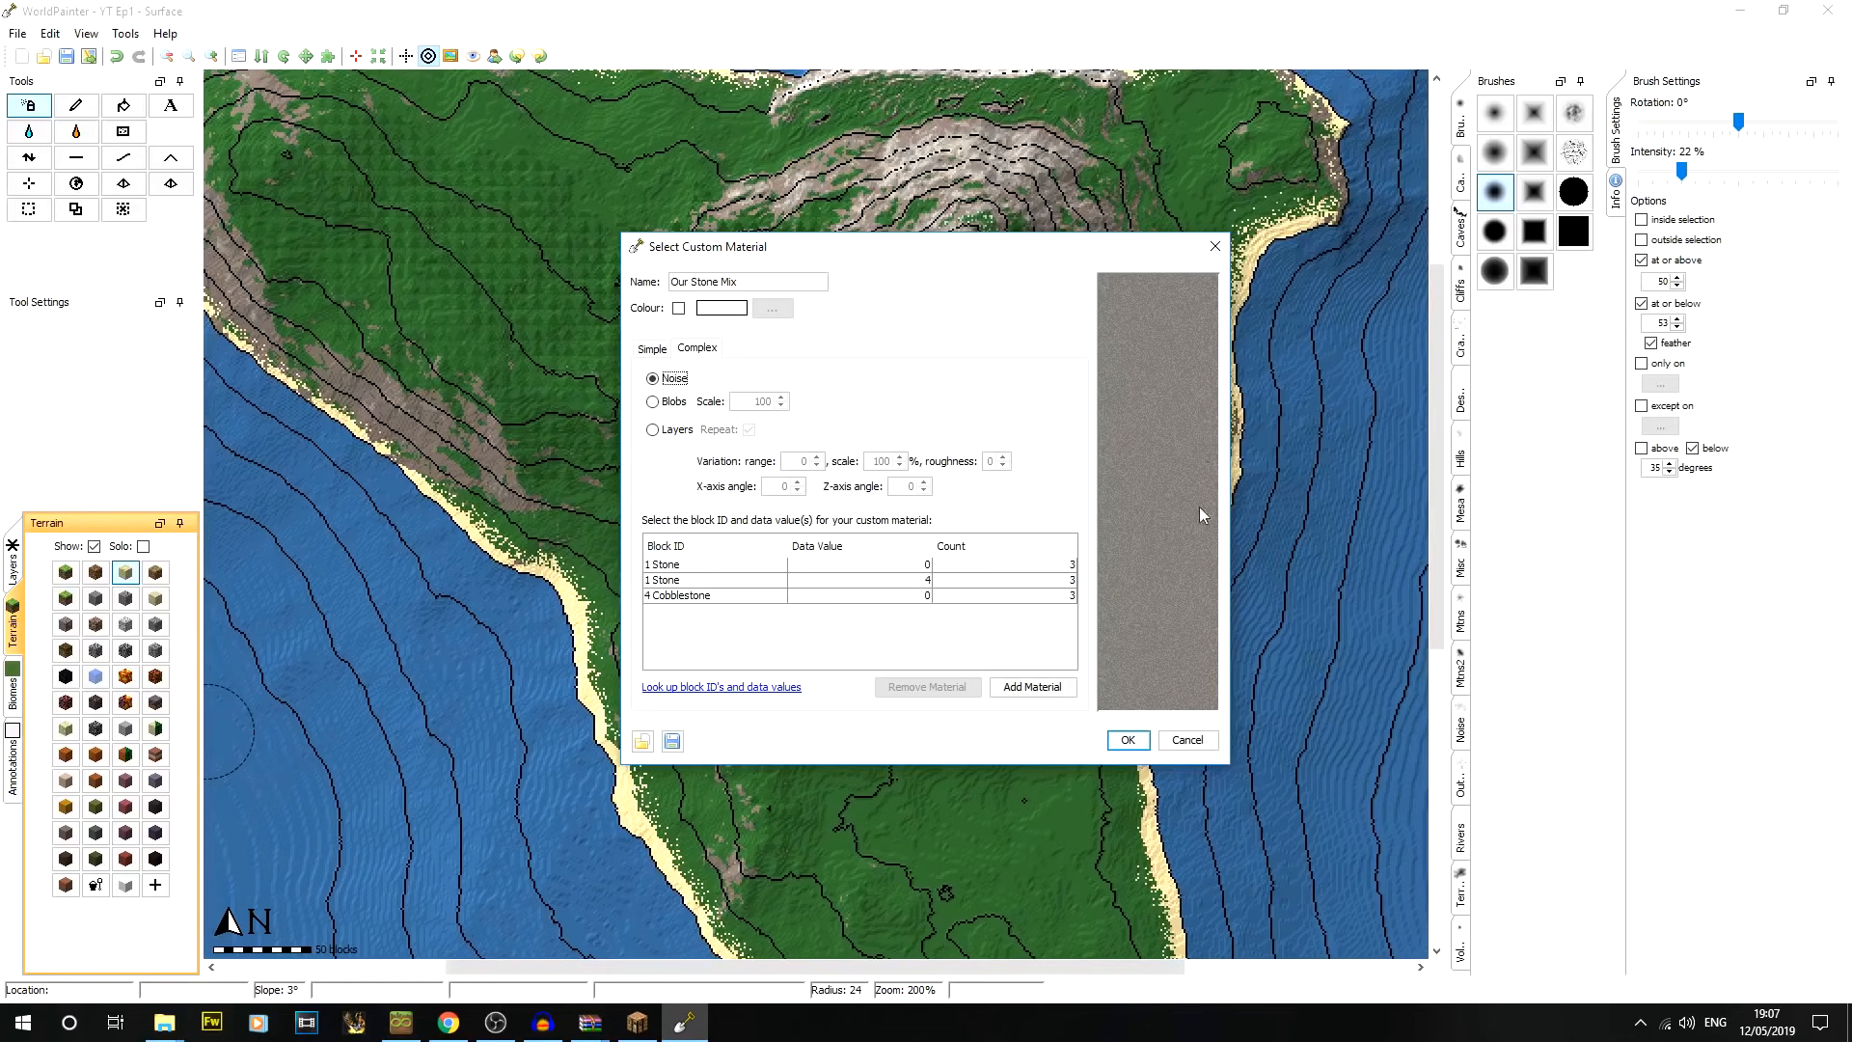
pyautogui.click(671, 401)
pyautogui.click(675, 429)
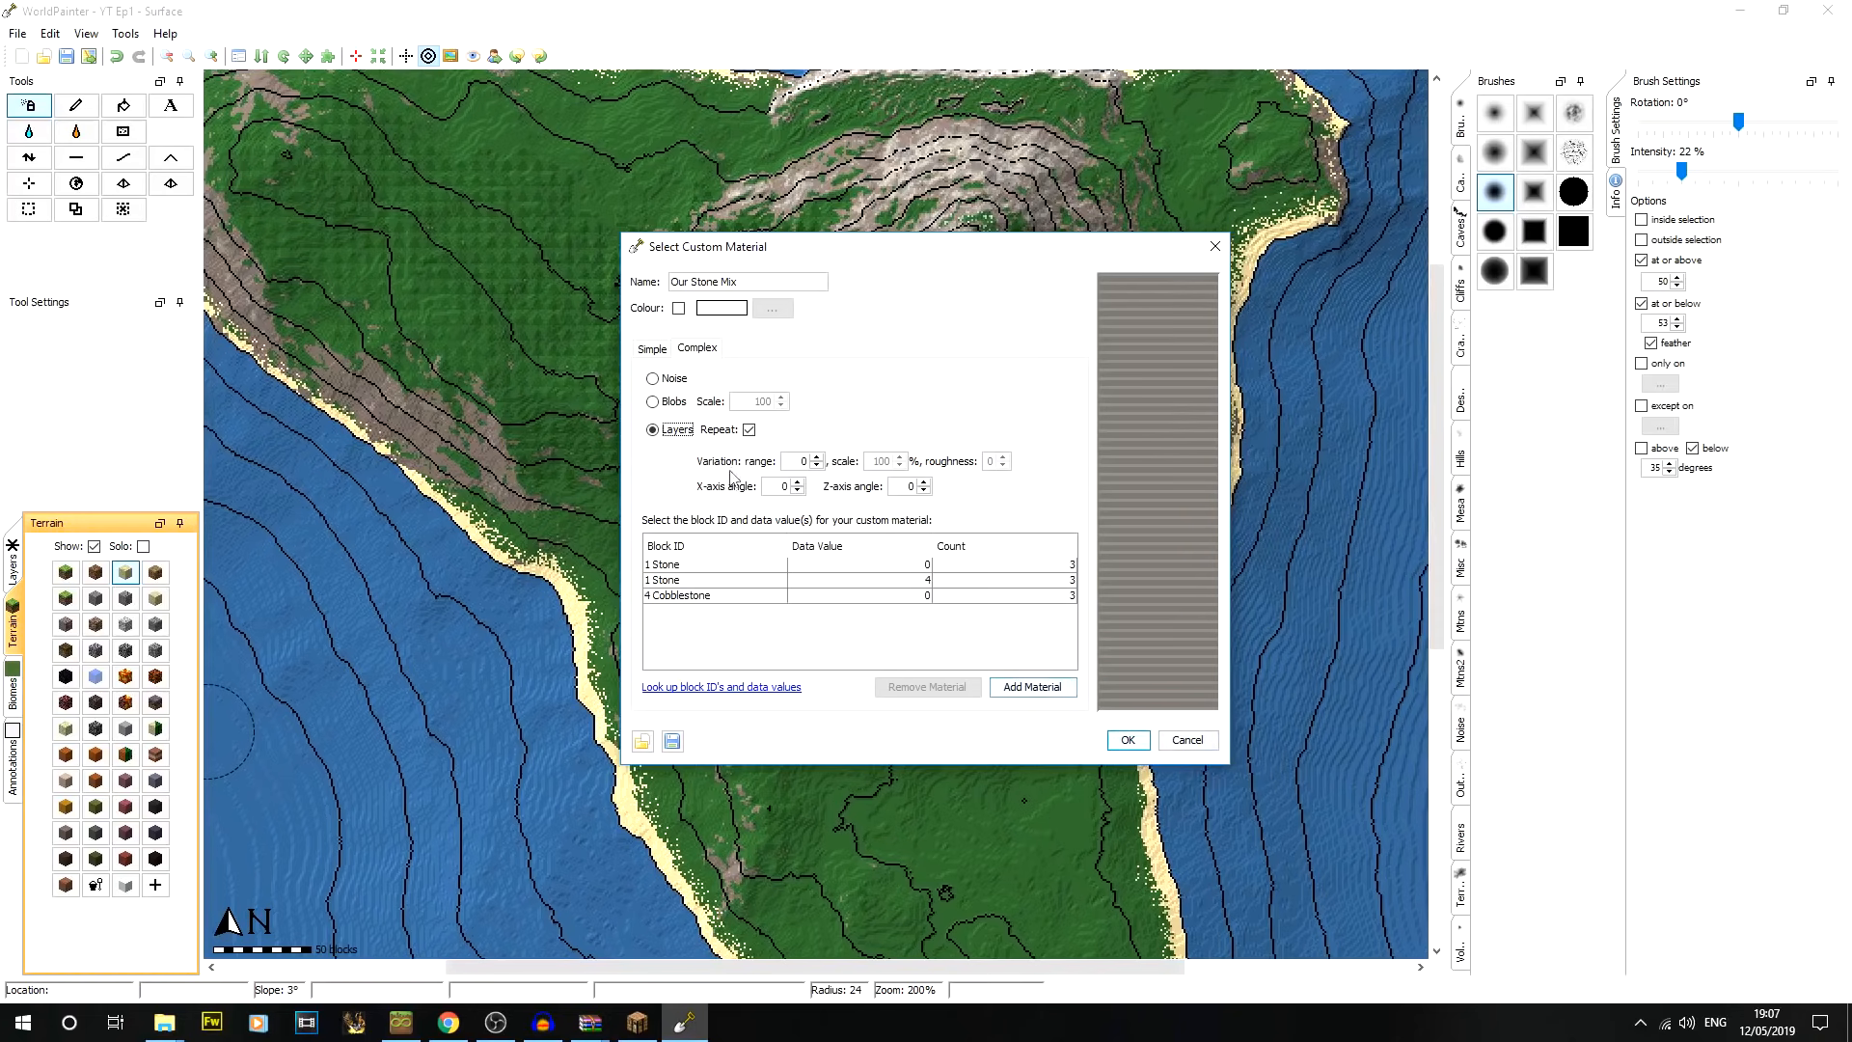
pyautogui.click(750, 430)
pyautogui.click(750, 430)
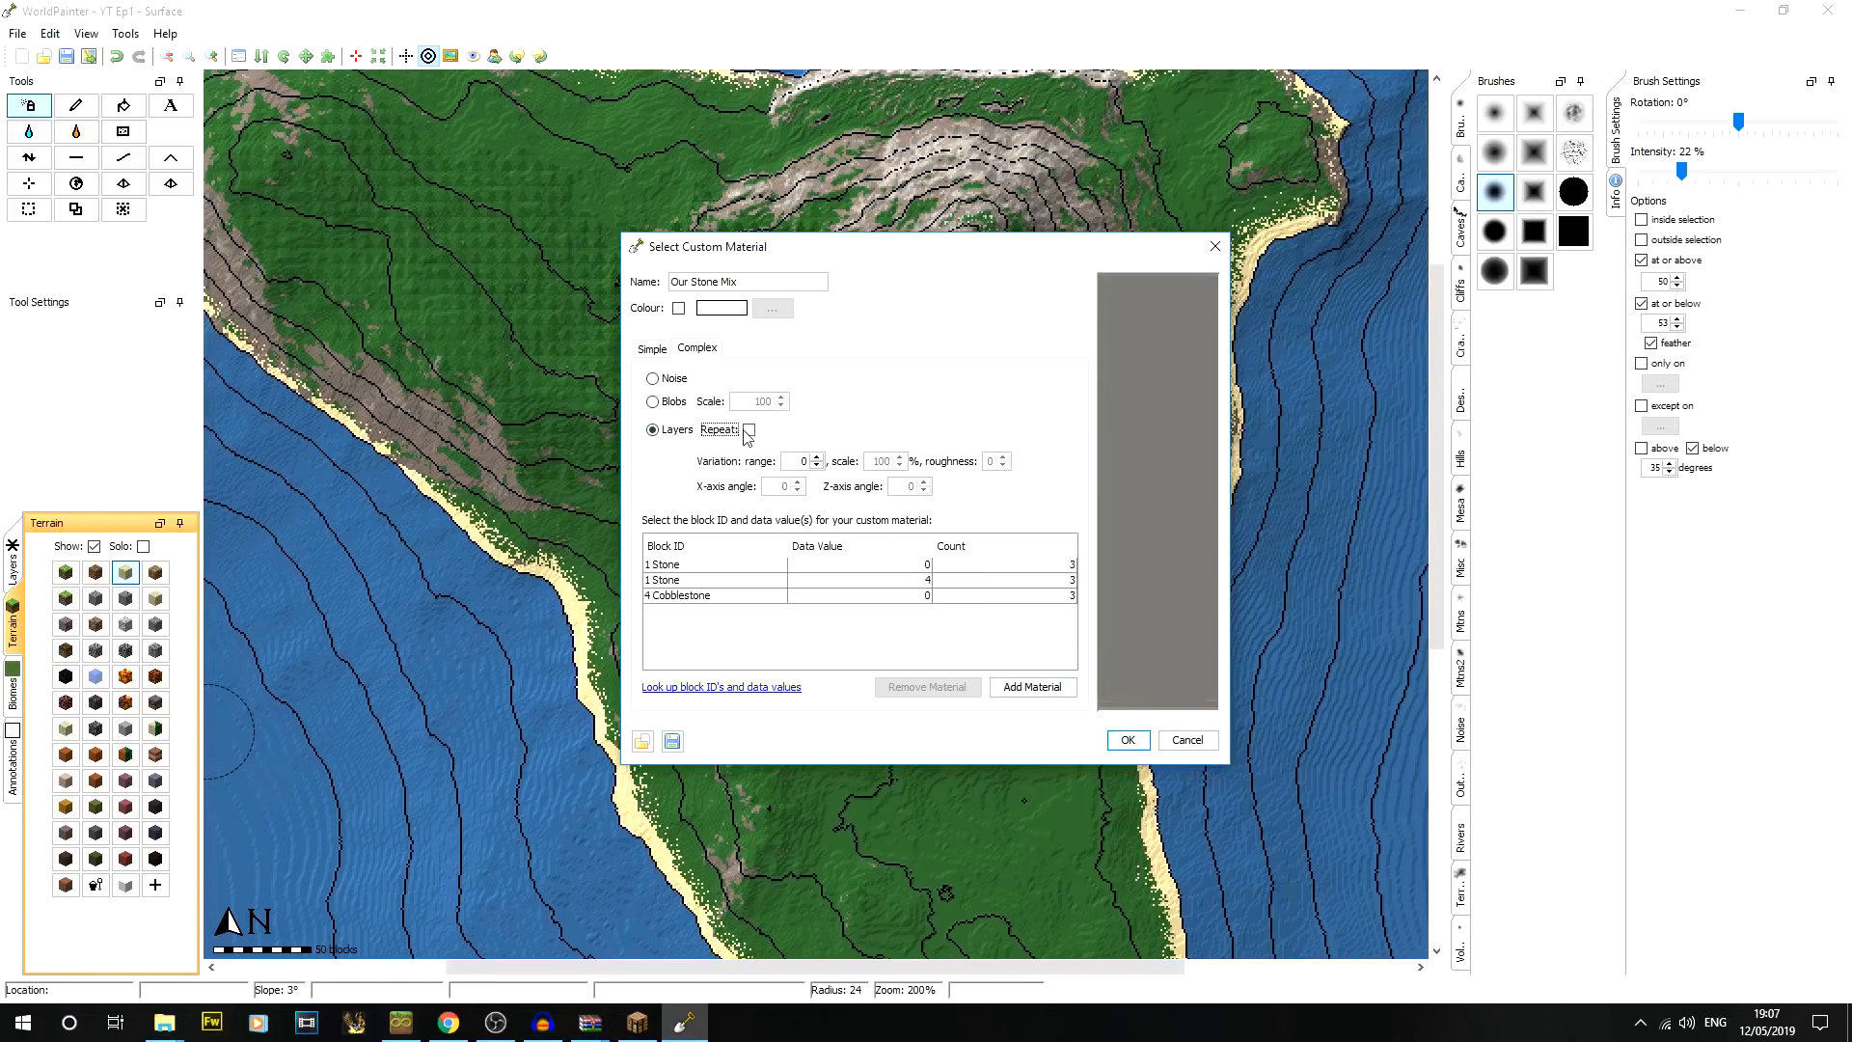
pyautogui.click(662, 402)
pyautogui.click(666, 378)
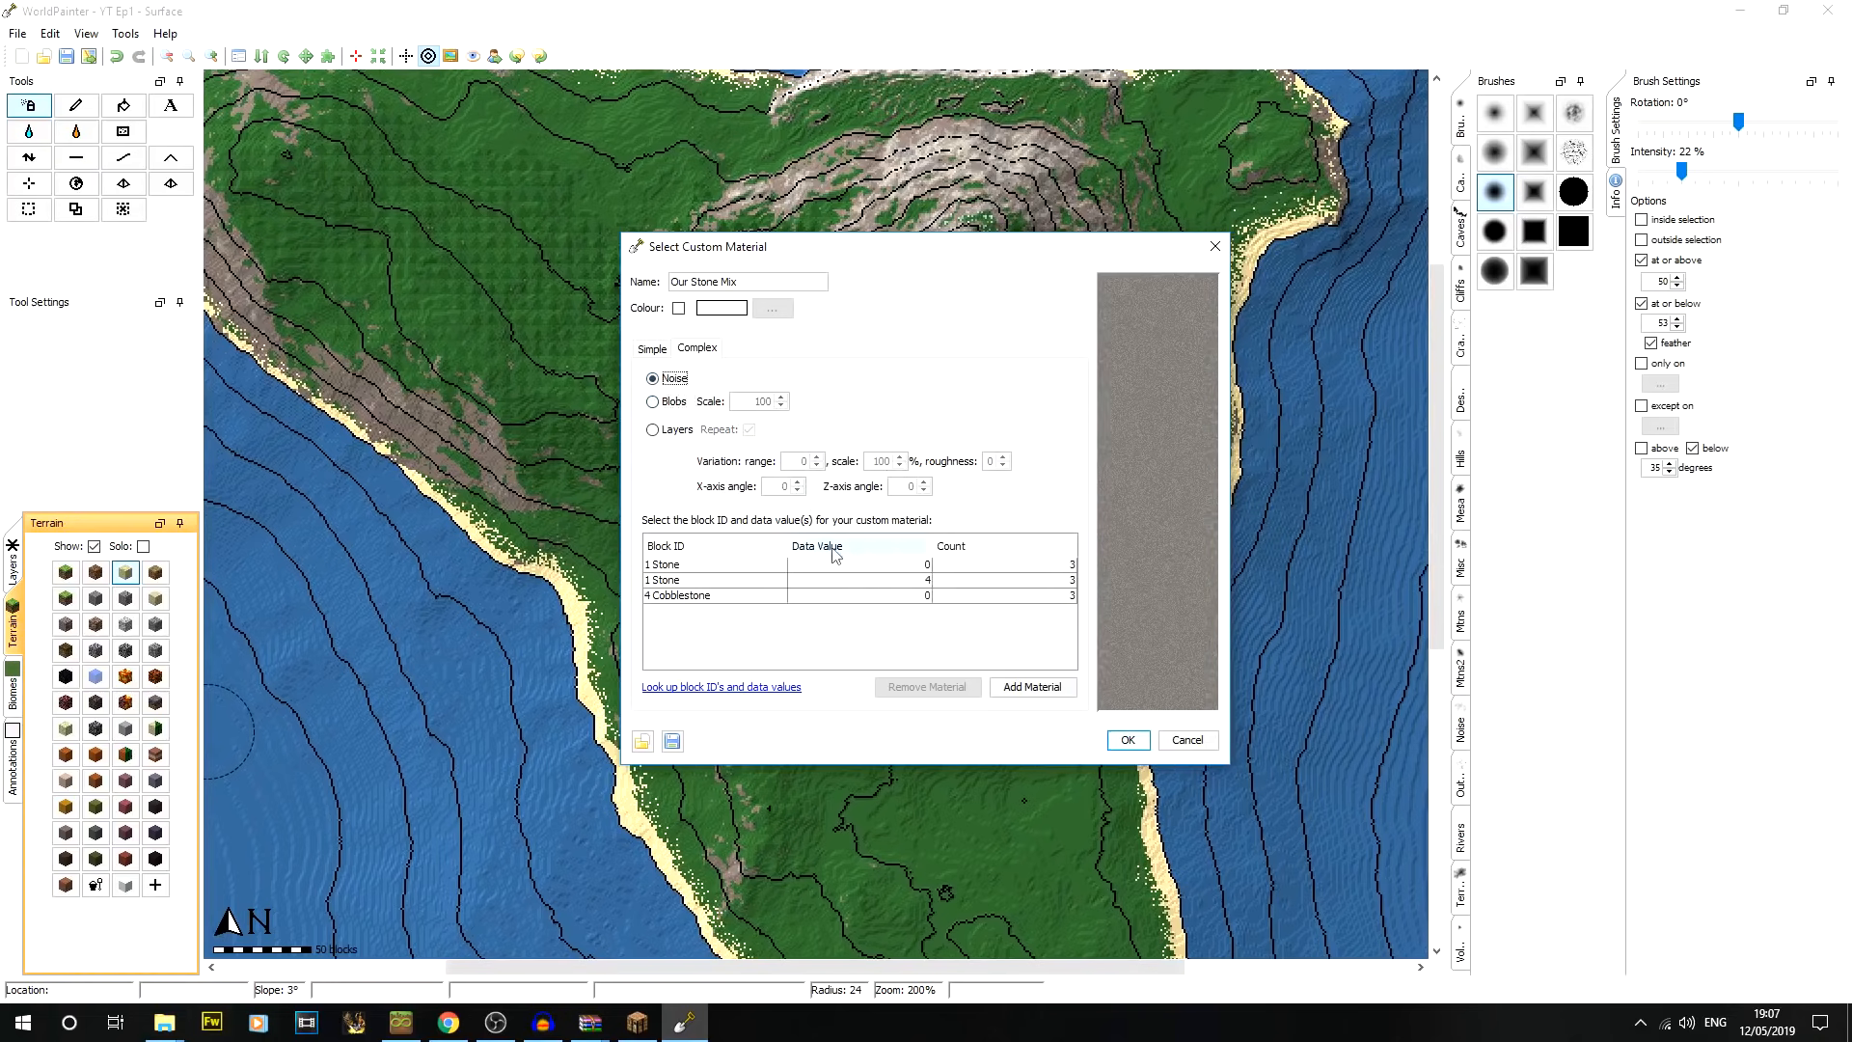
# Set the mix counts to 10 for Stone, 4 for Stone with data value 4 and 2 for Cobblestone, and accept the material
pyautogui.doubleClick(1033, 565)
pyautogui.write('8')
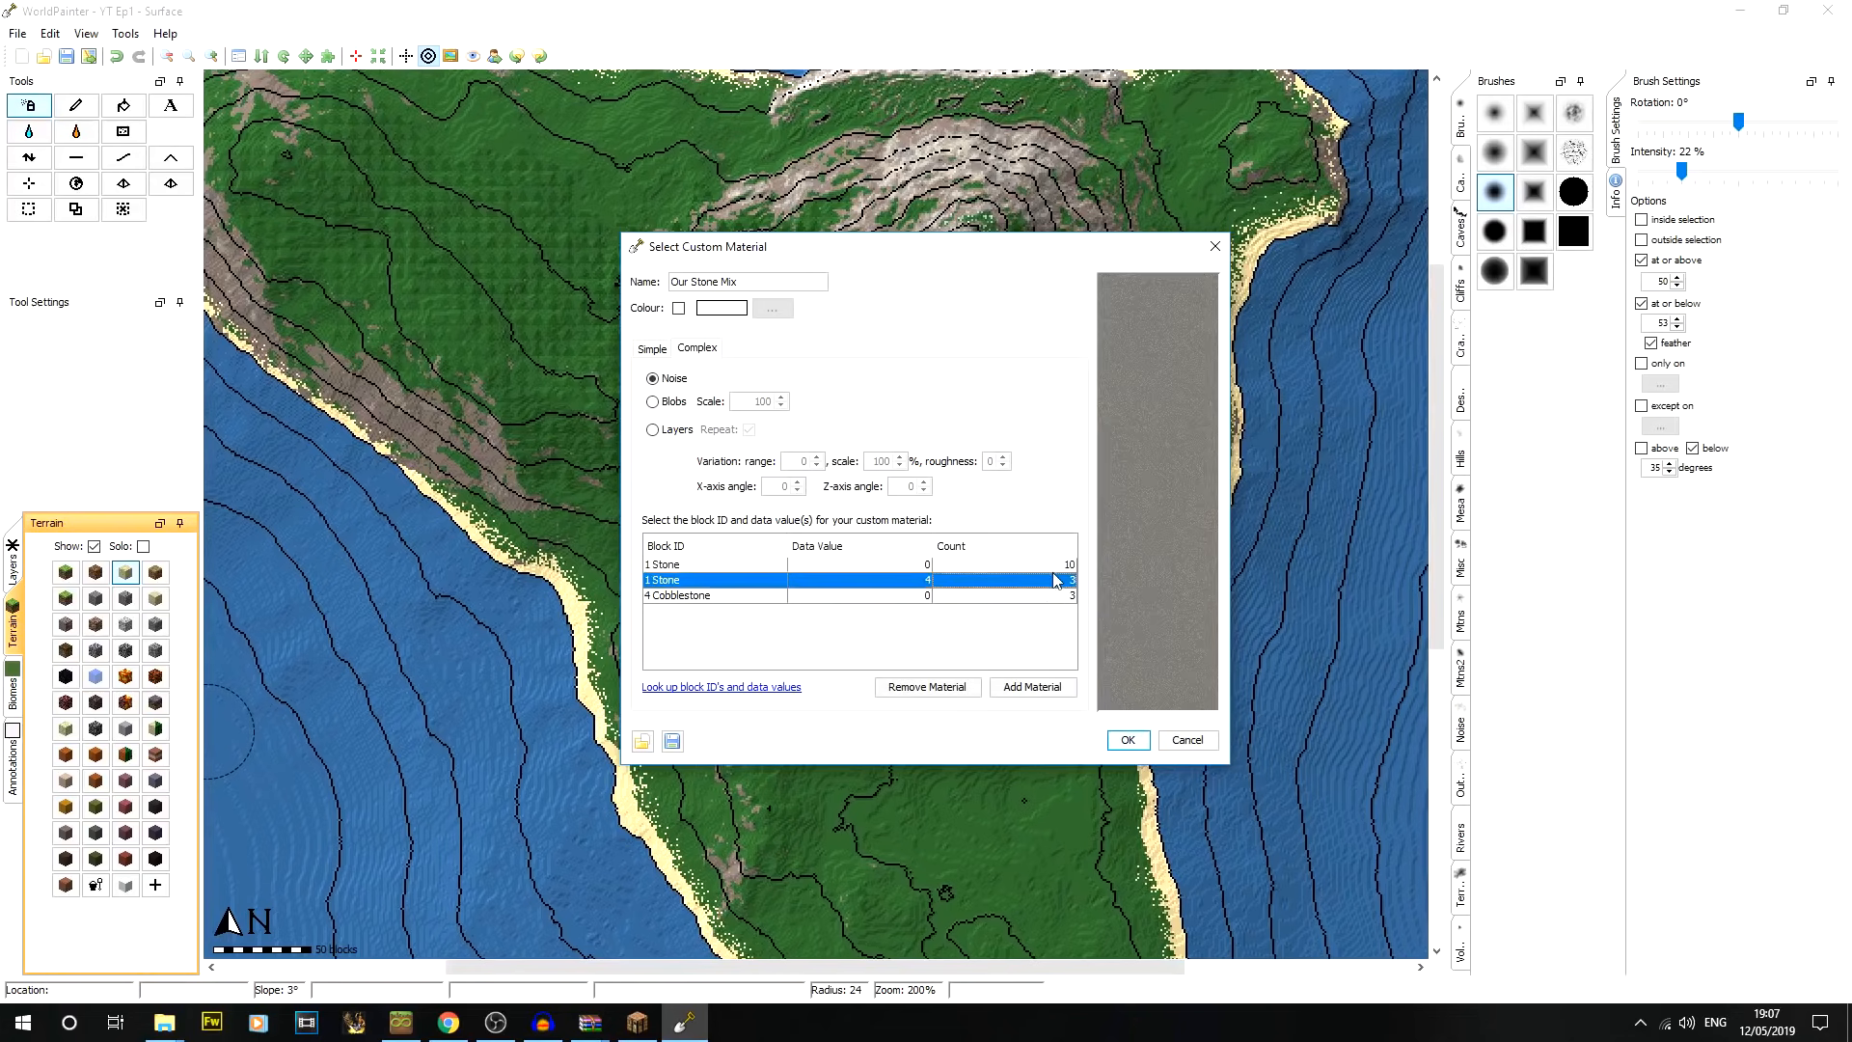
pyautogui.doubleClick(1051, 579)
pyautogui.press('Return')
pyautogui.doubleClick(1053, 596)
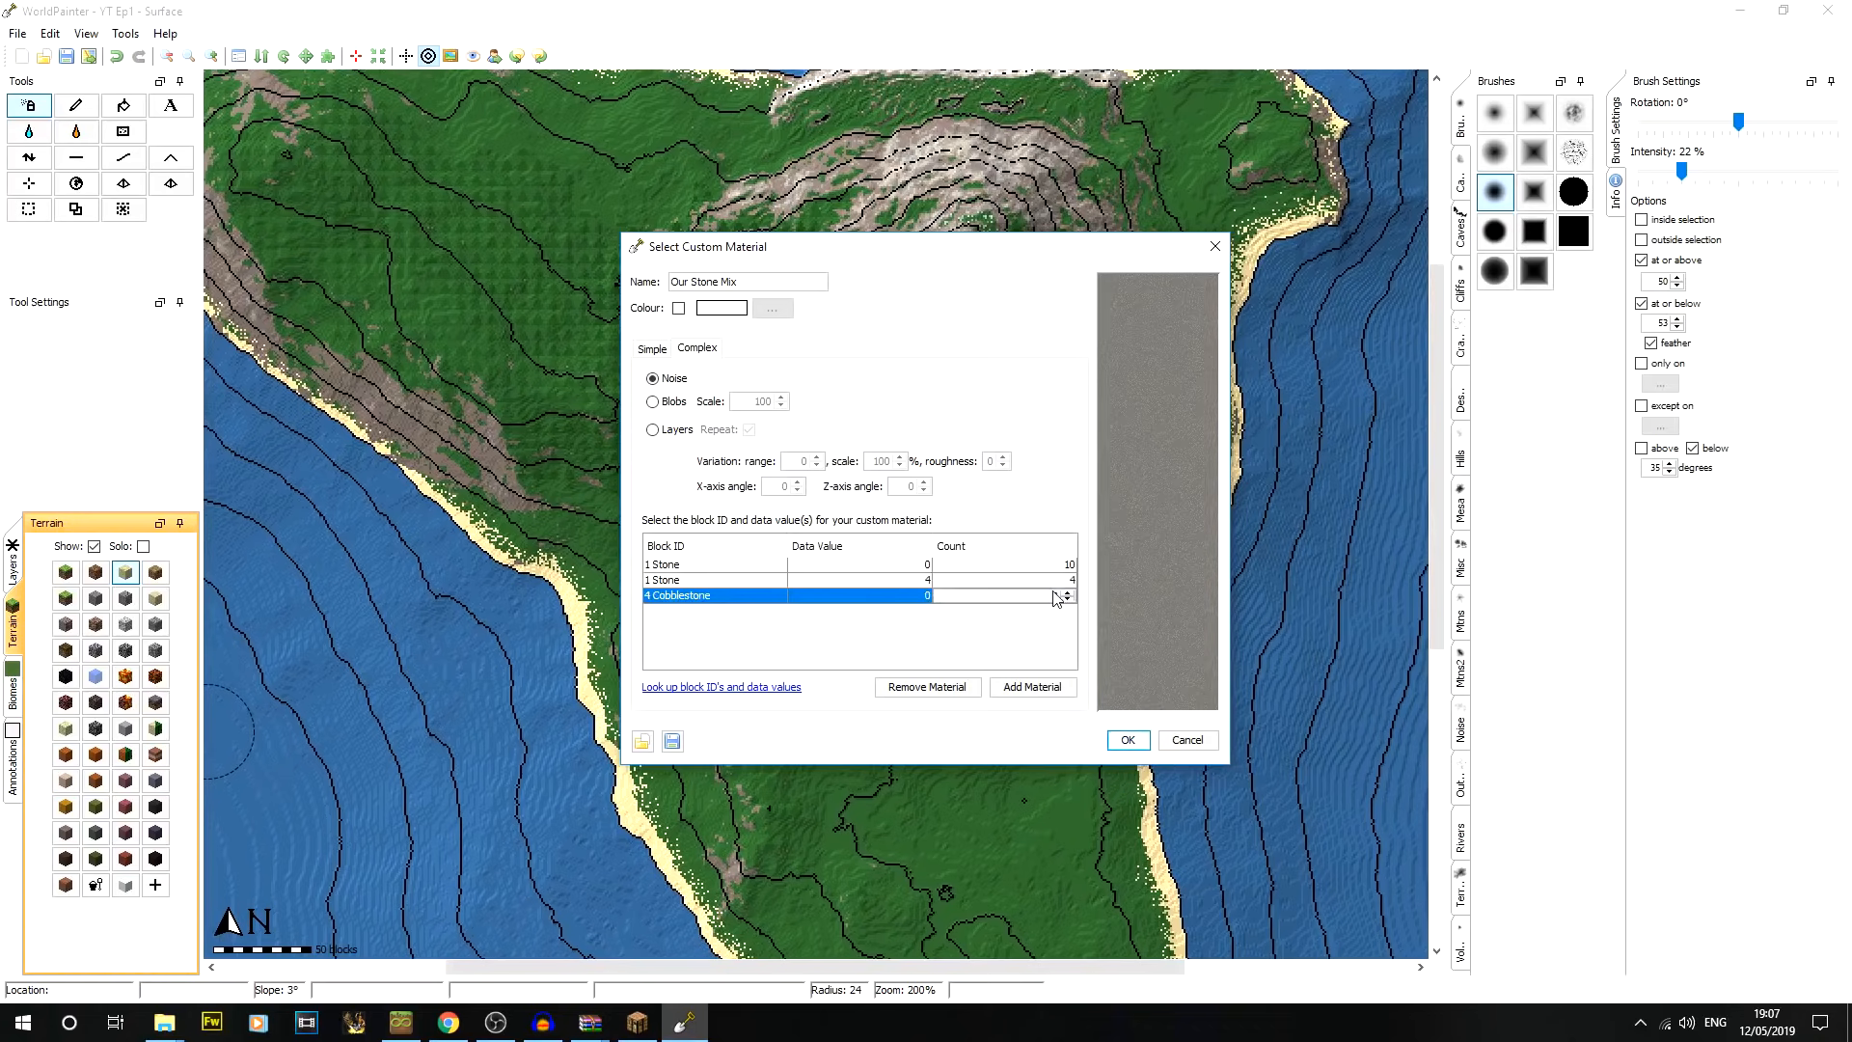
pyautogui.write('2')
pyautogui.press('Return')
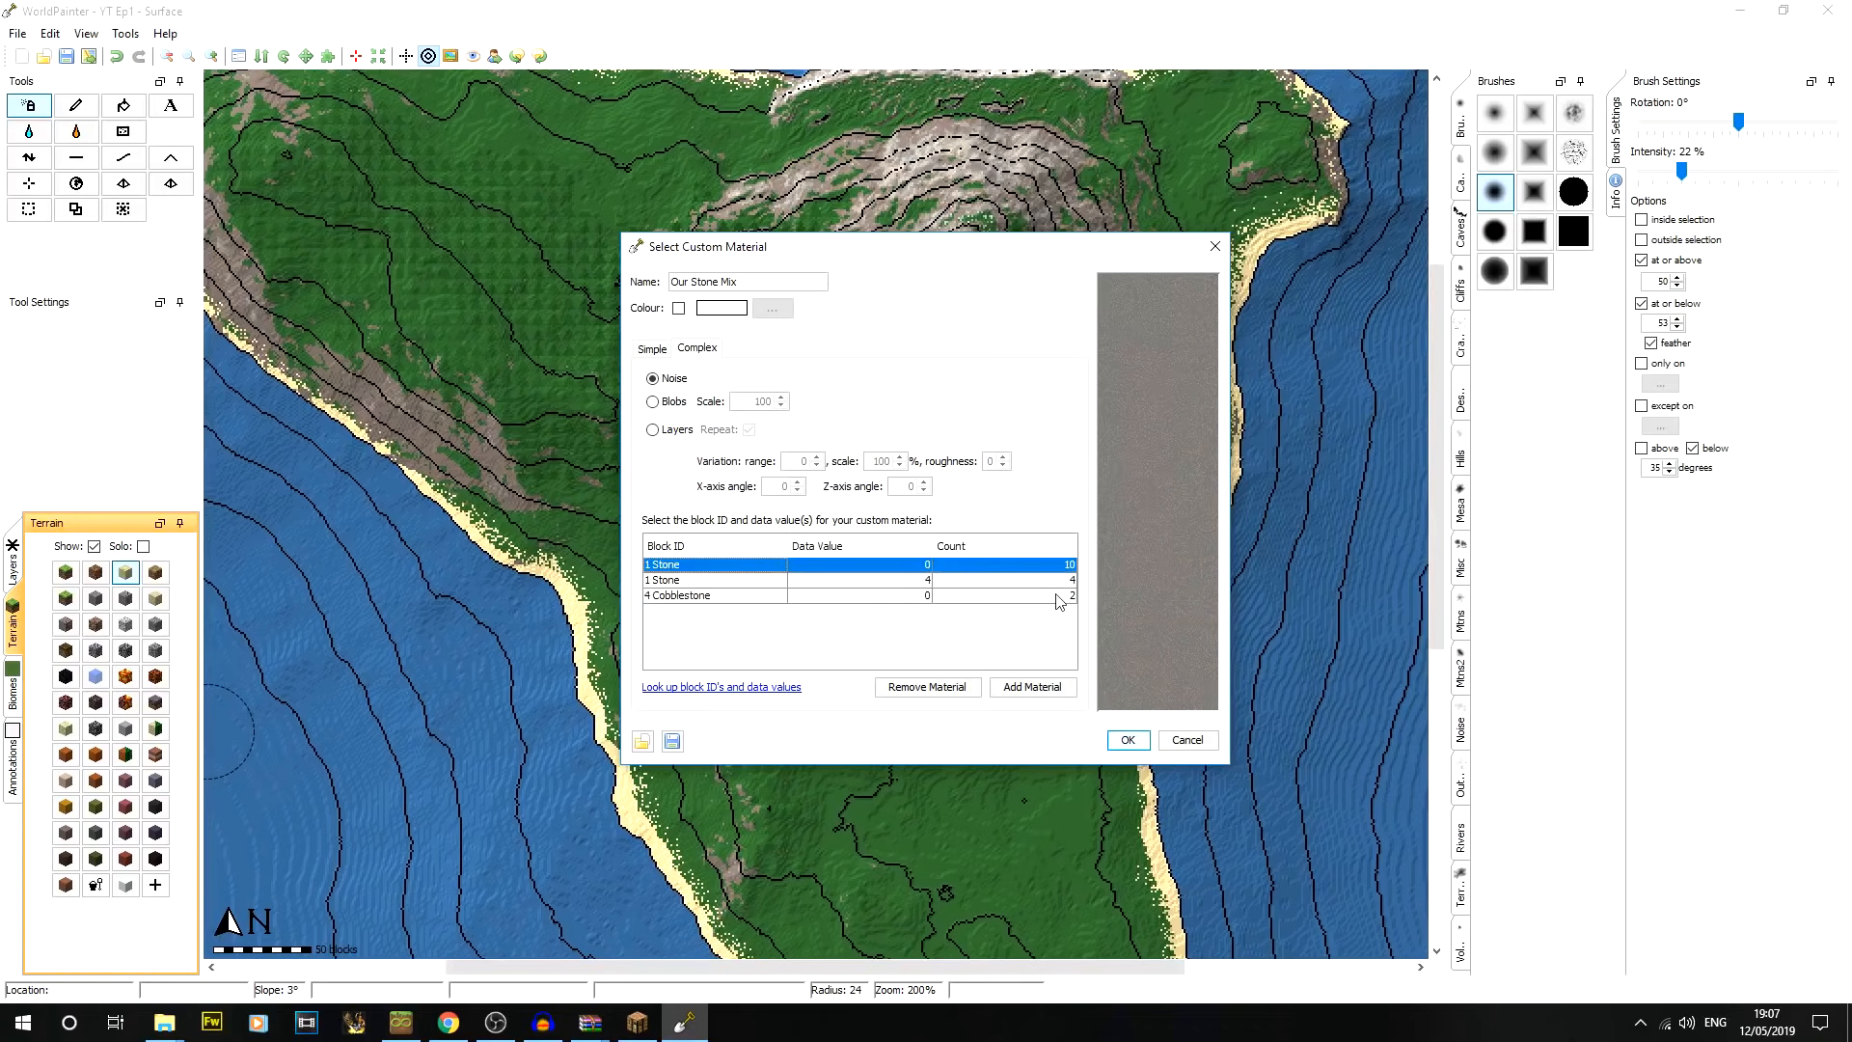
pyautogui.click(1128, 740)
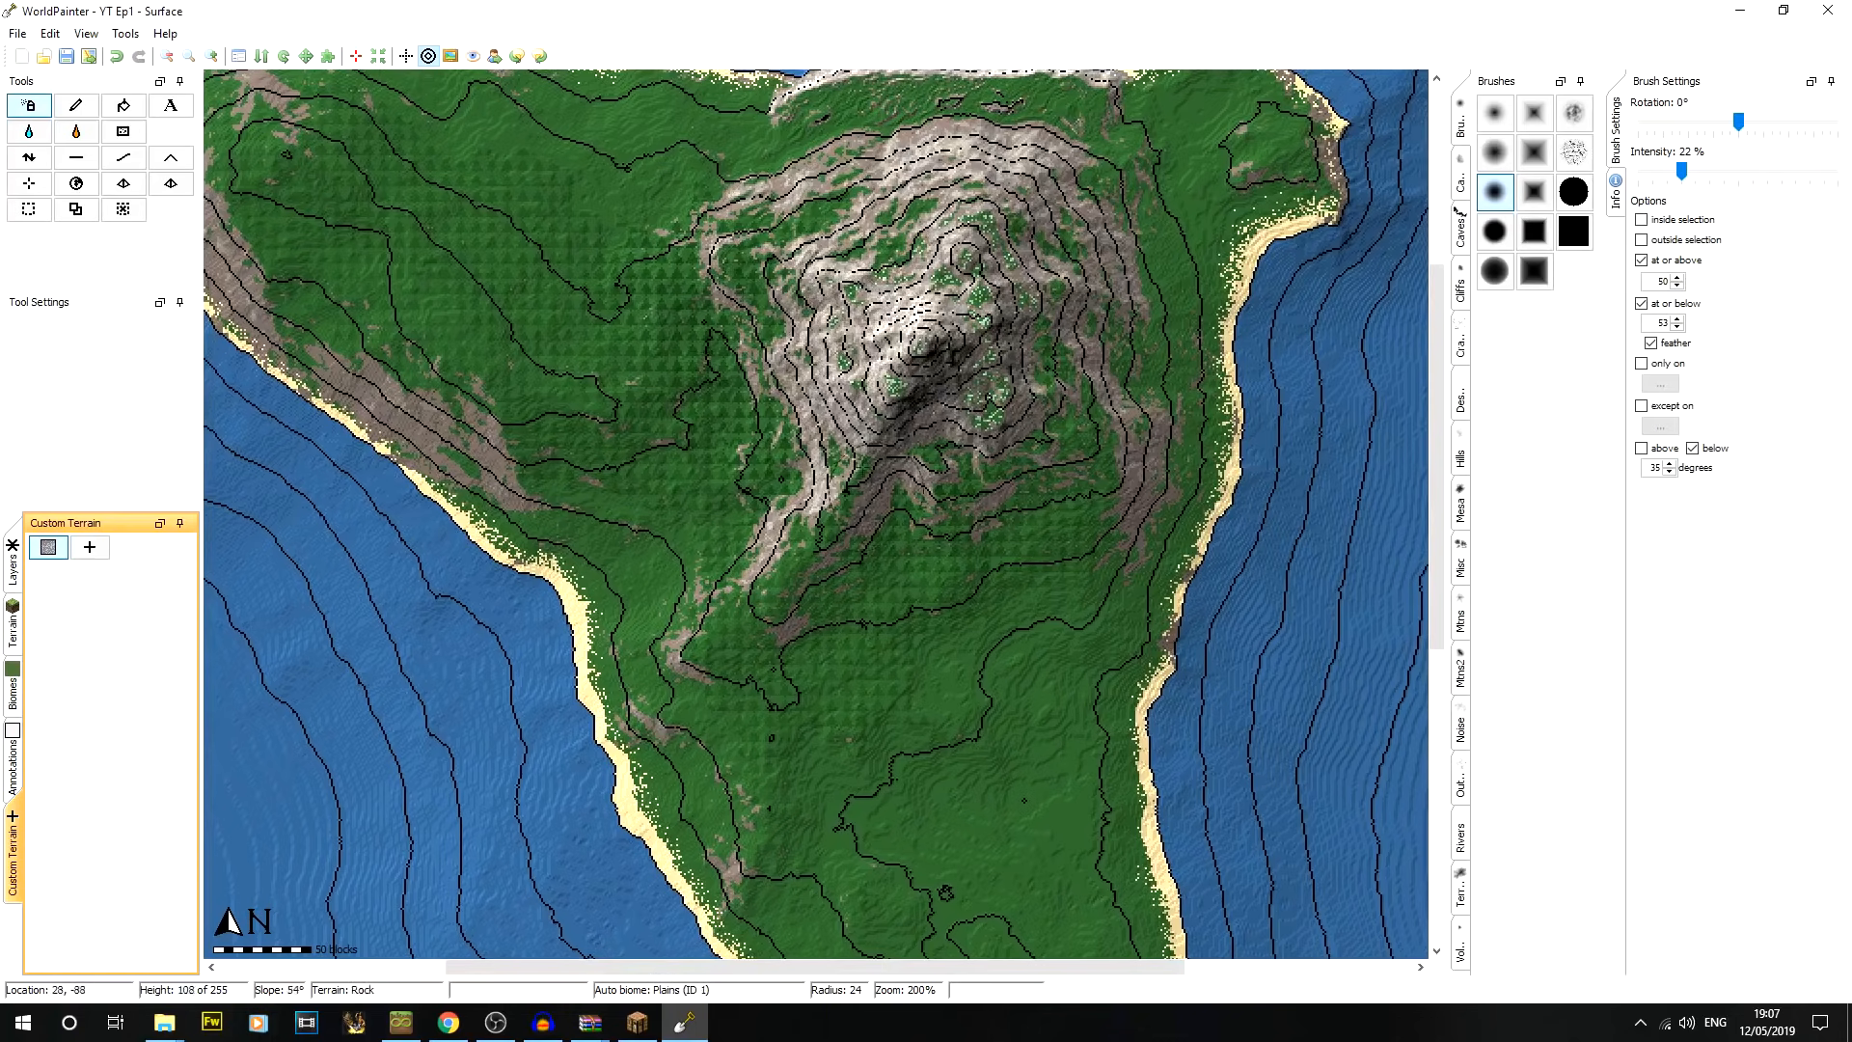
# Start a global operation that fills the map with the terrain type Our Stone Mix
pyautogui.click(49, 37)
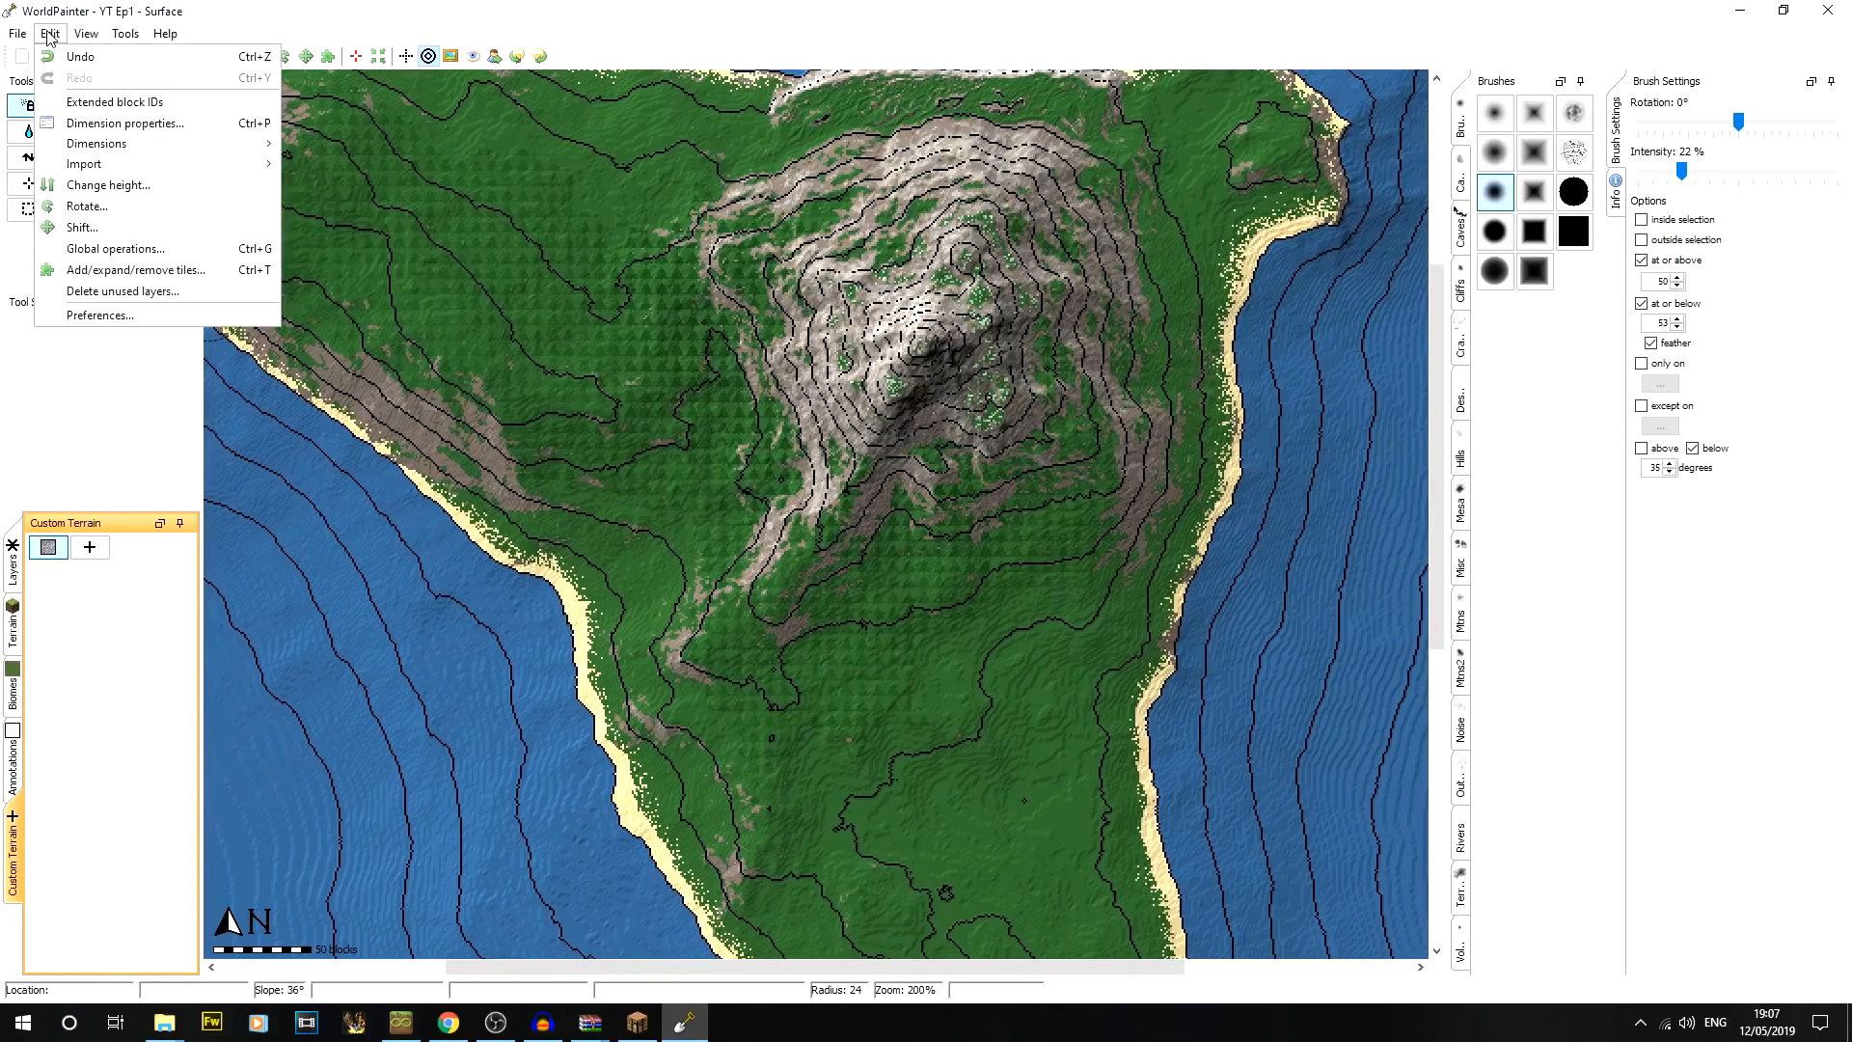
pyautogui.click(114, 249)
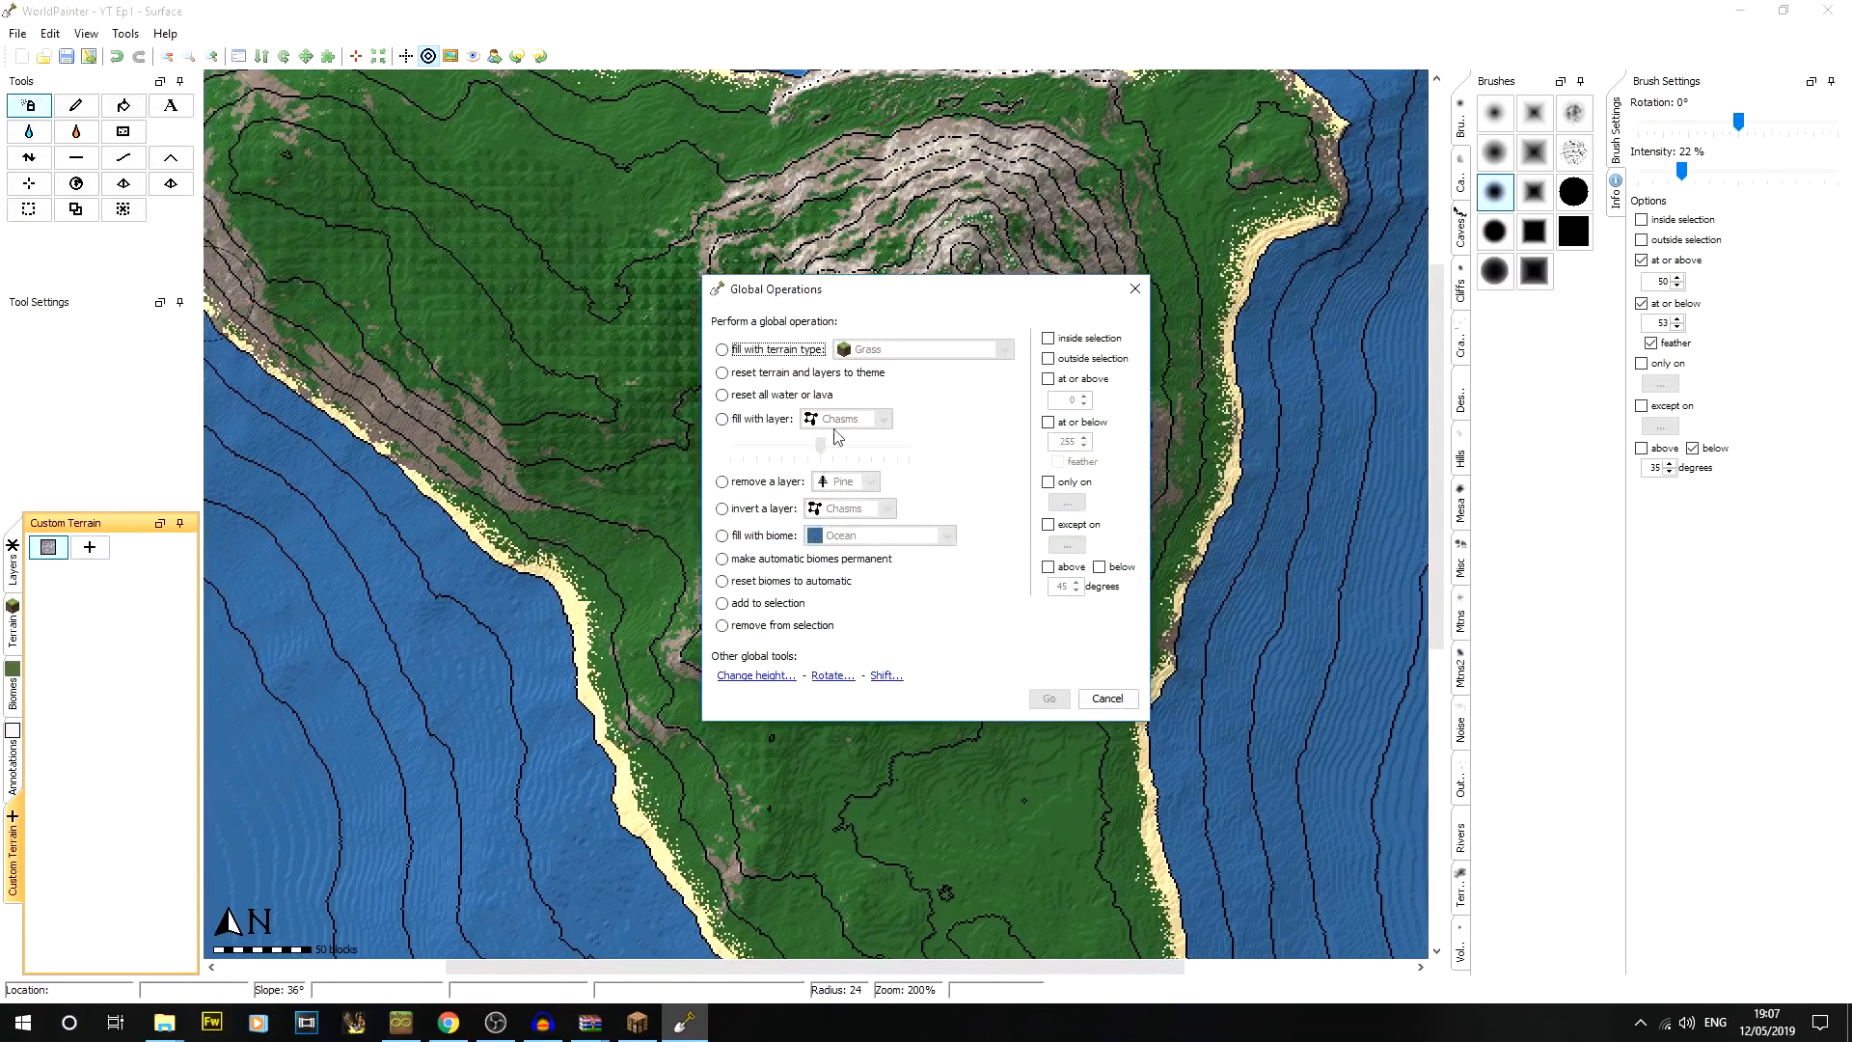
pyautogui.click(800, 351)
pyautogui.click(1004, 349)
pyautogui.moveTo(1005, 395); pyautogui.dragTo(1005, 479)
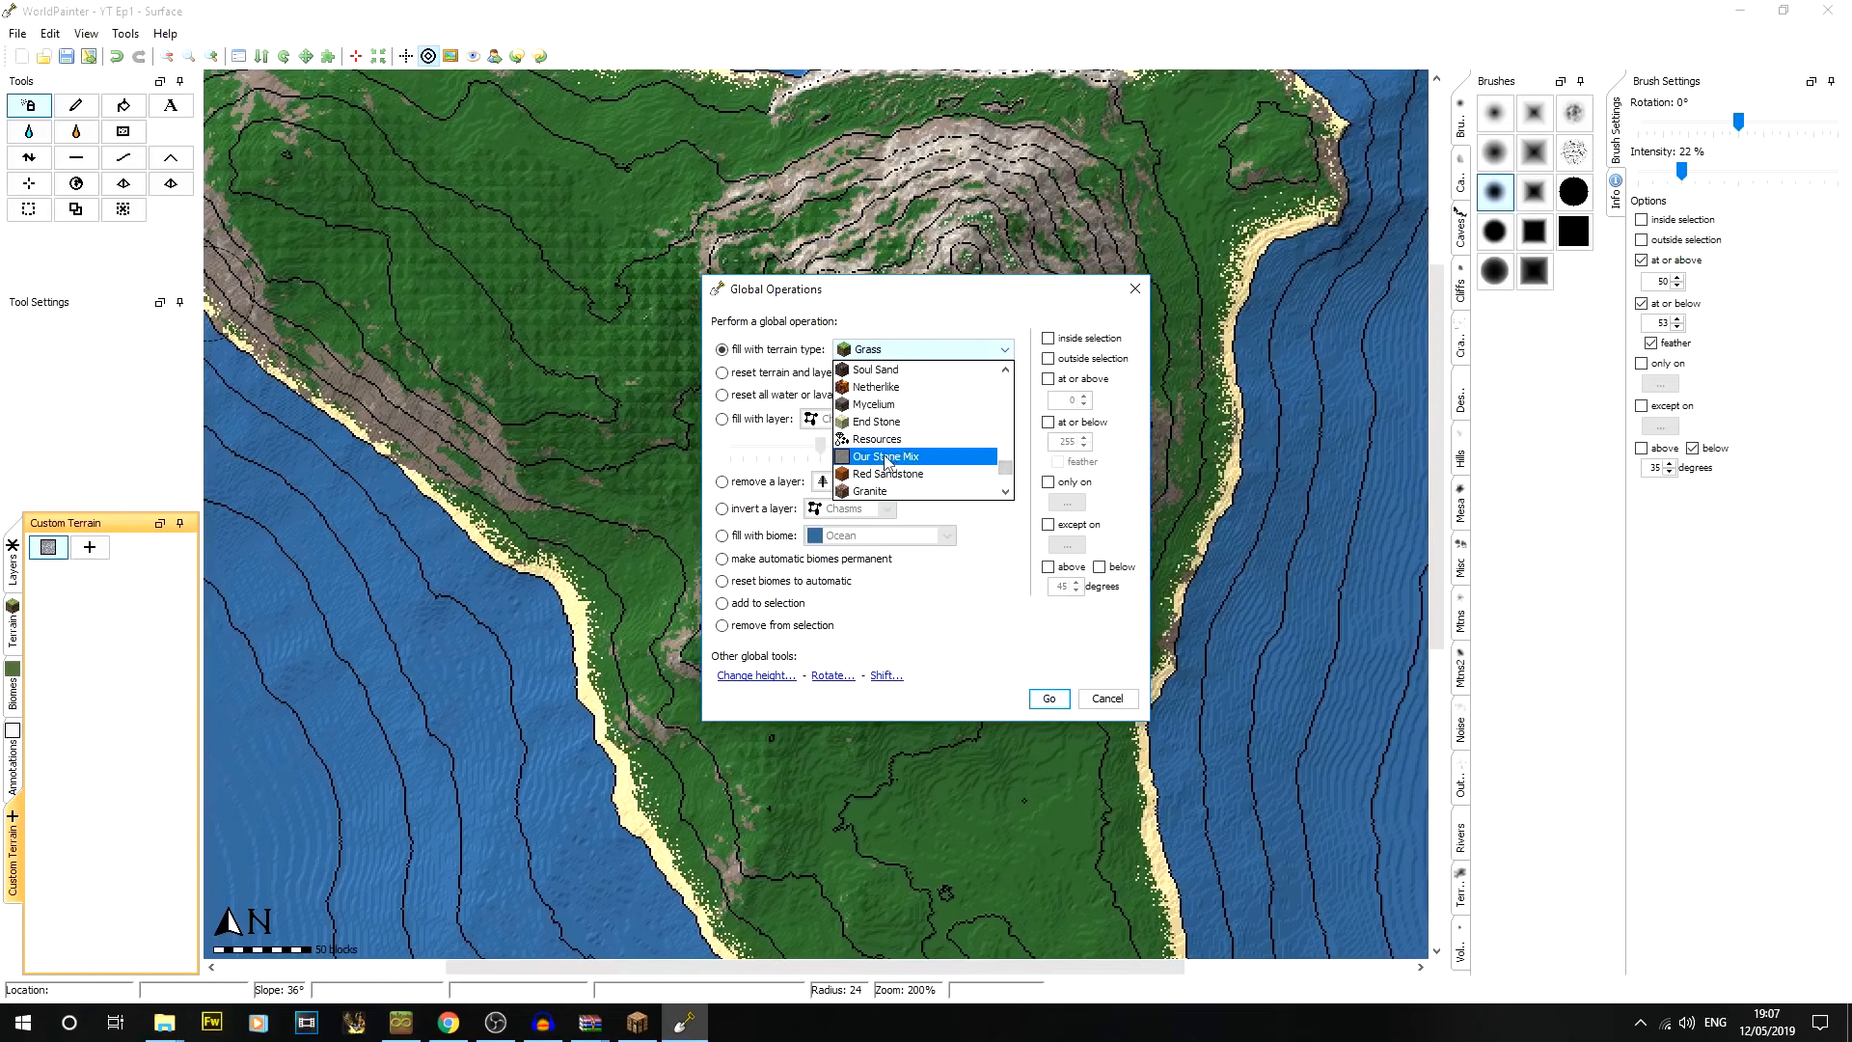
pyautogui.click(882, 457)
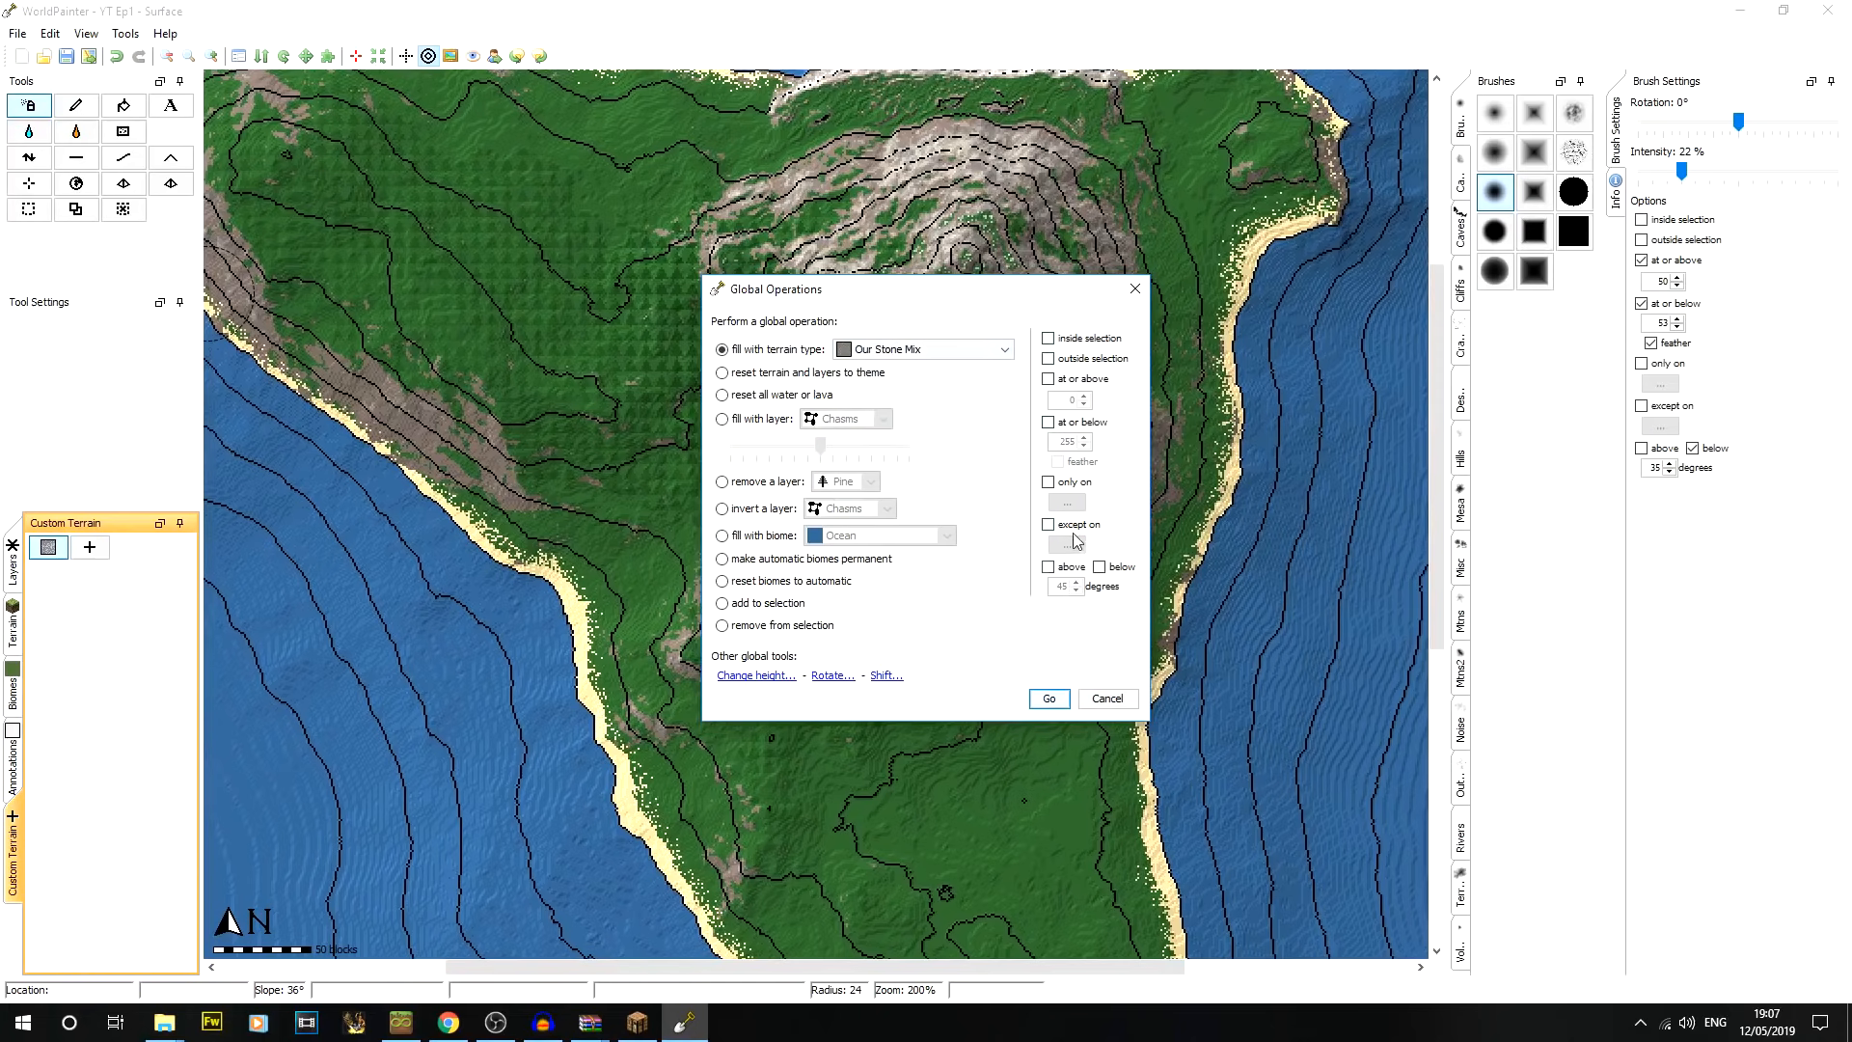
# Restrict the global fill to Rock terrain only and run it
pyautogui.click(1068, 486)
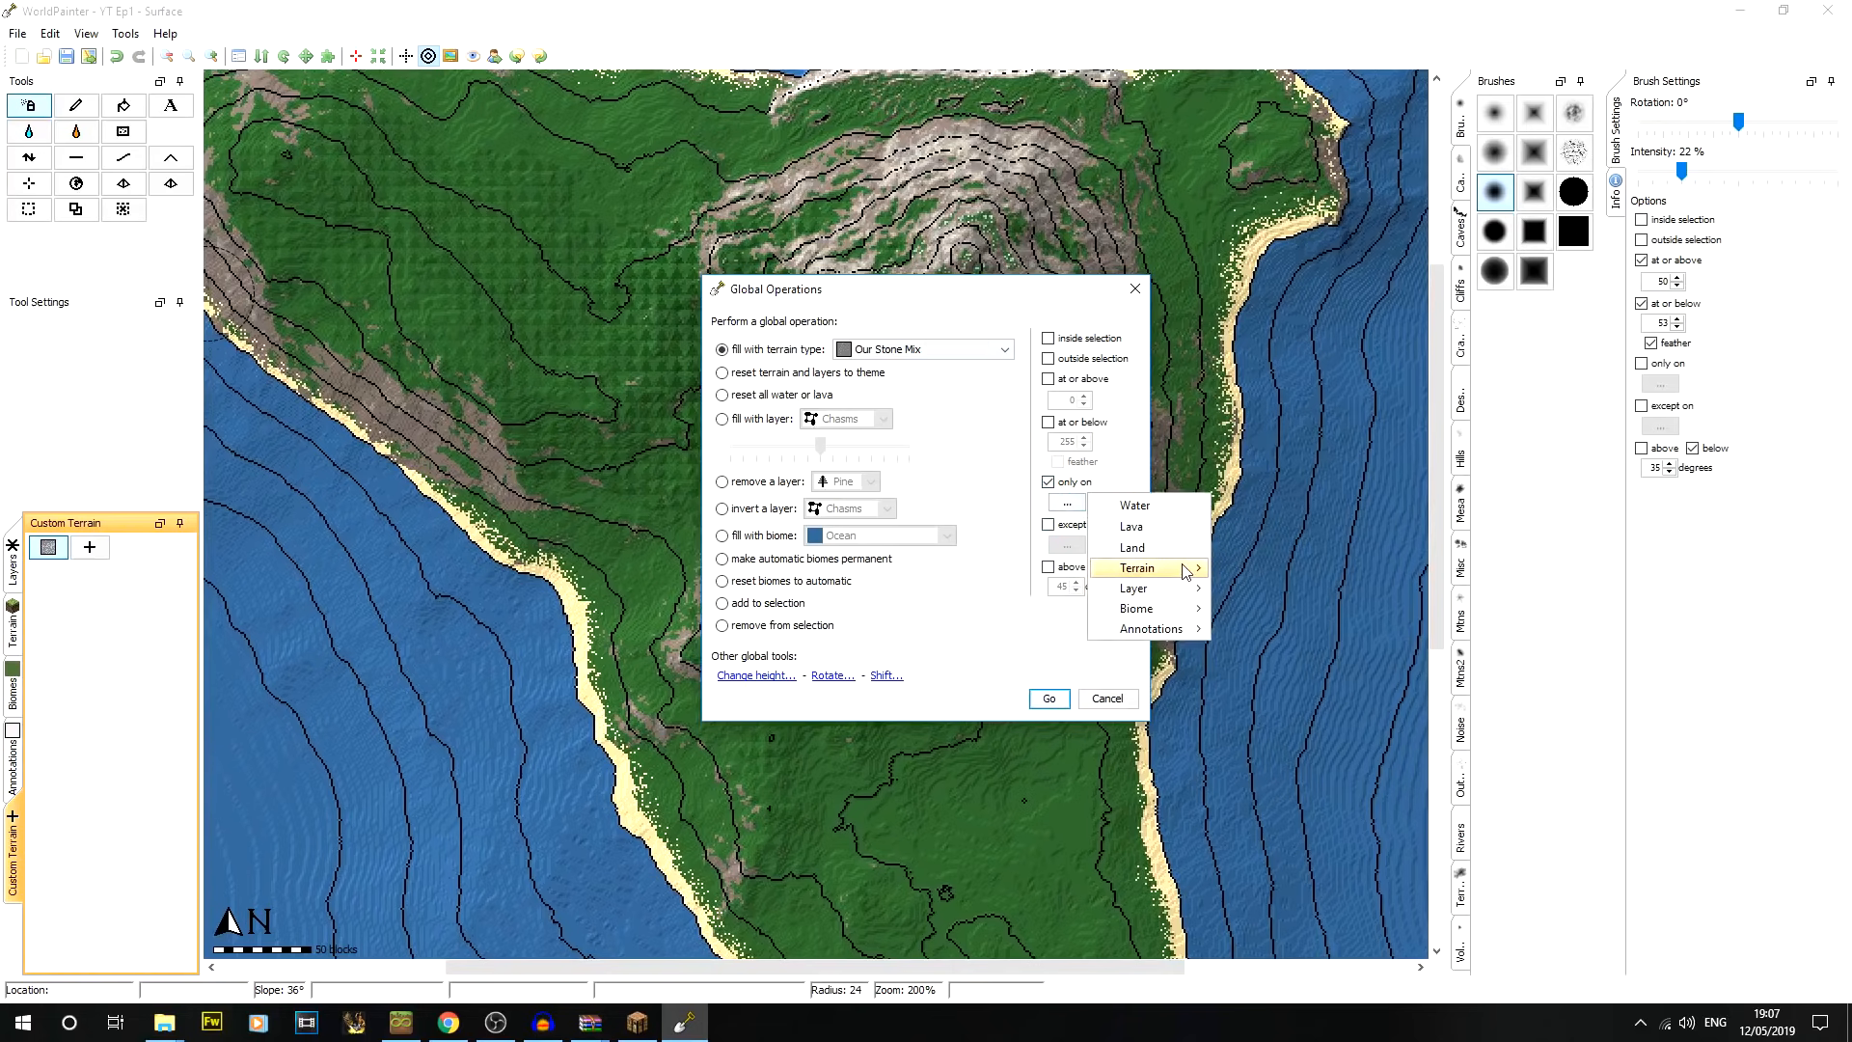
pyautogui.moveTo(1187, 571)
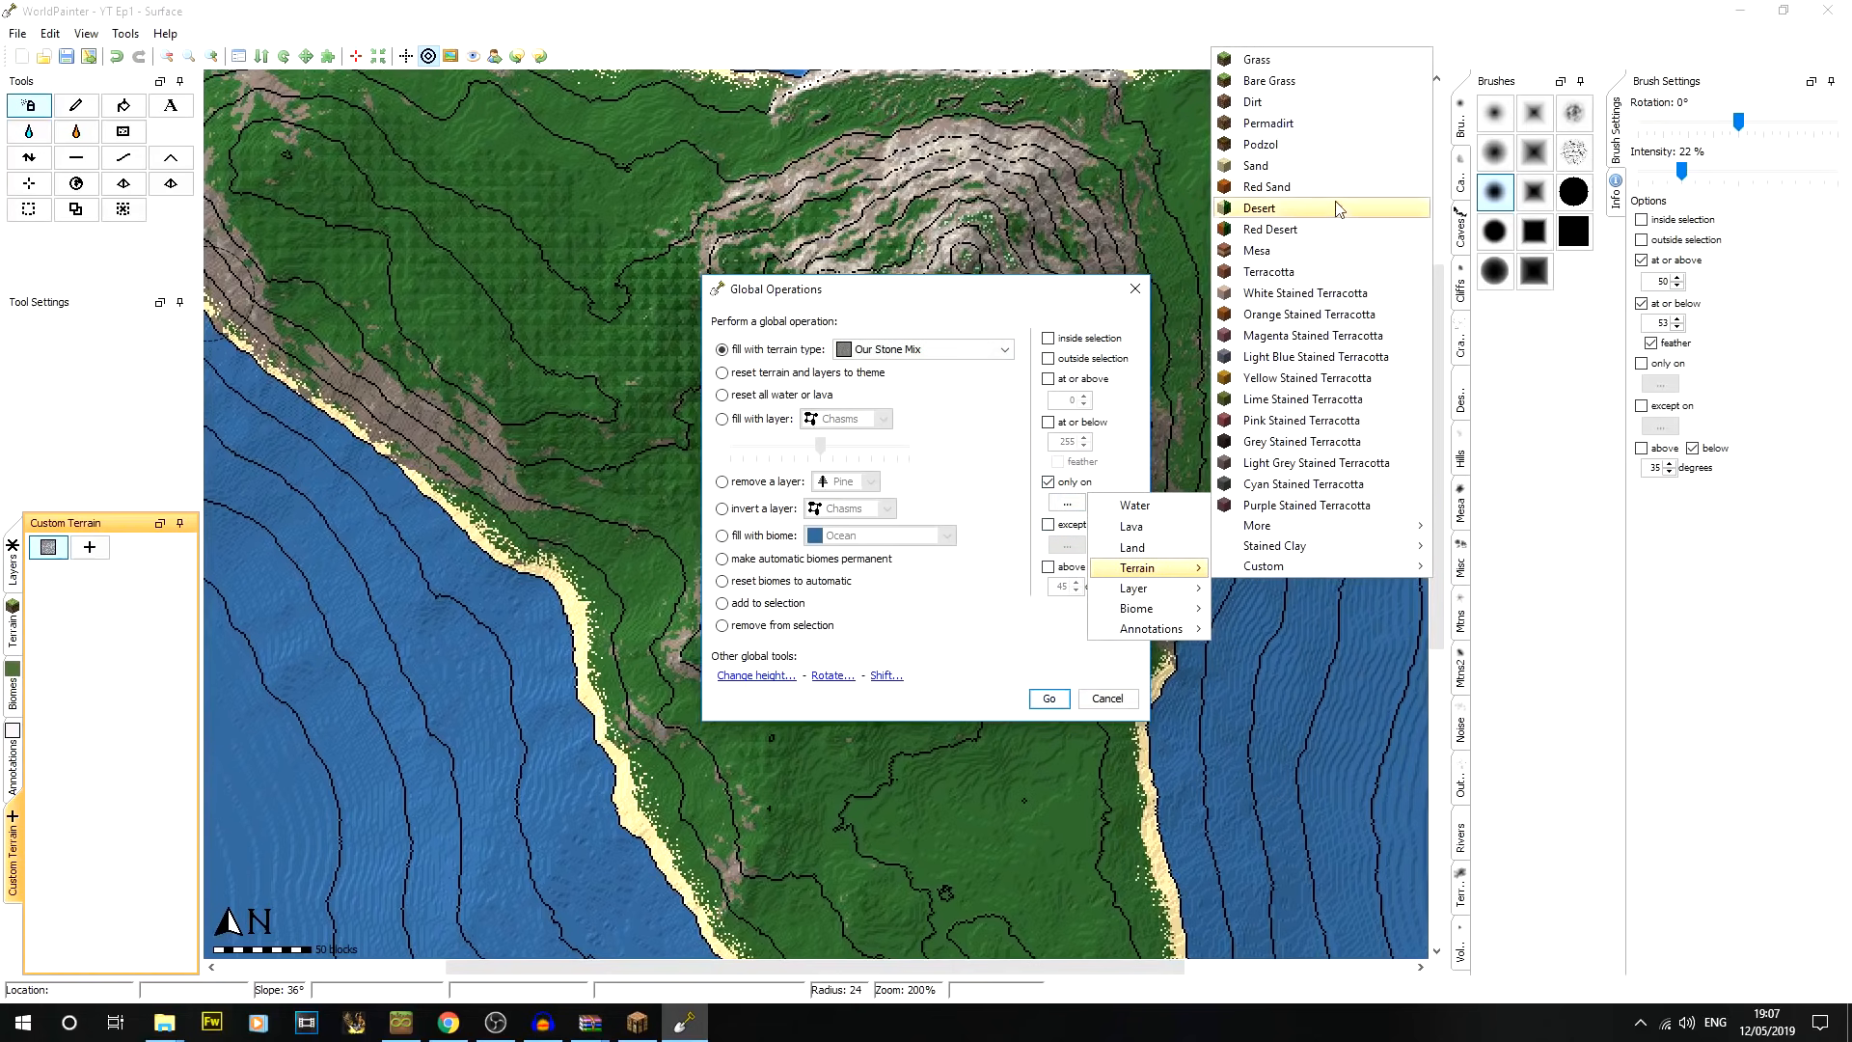
pyautogui.moveTo(1331, 532)
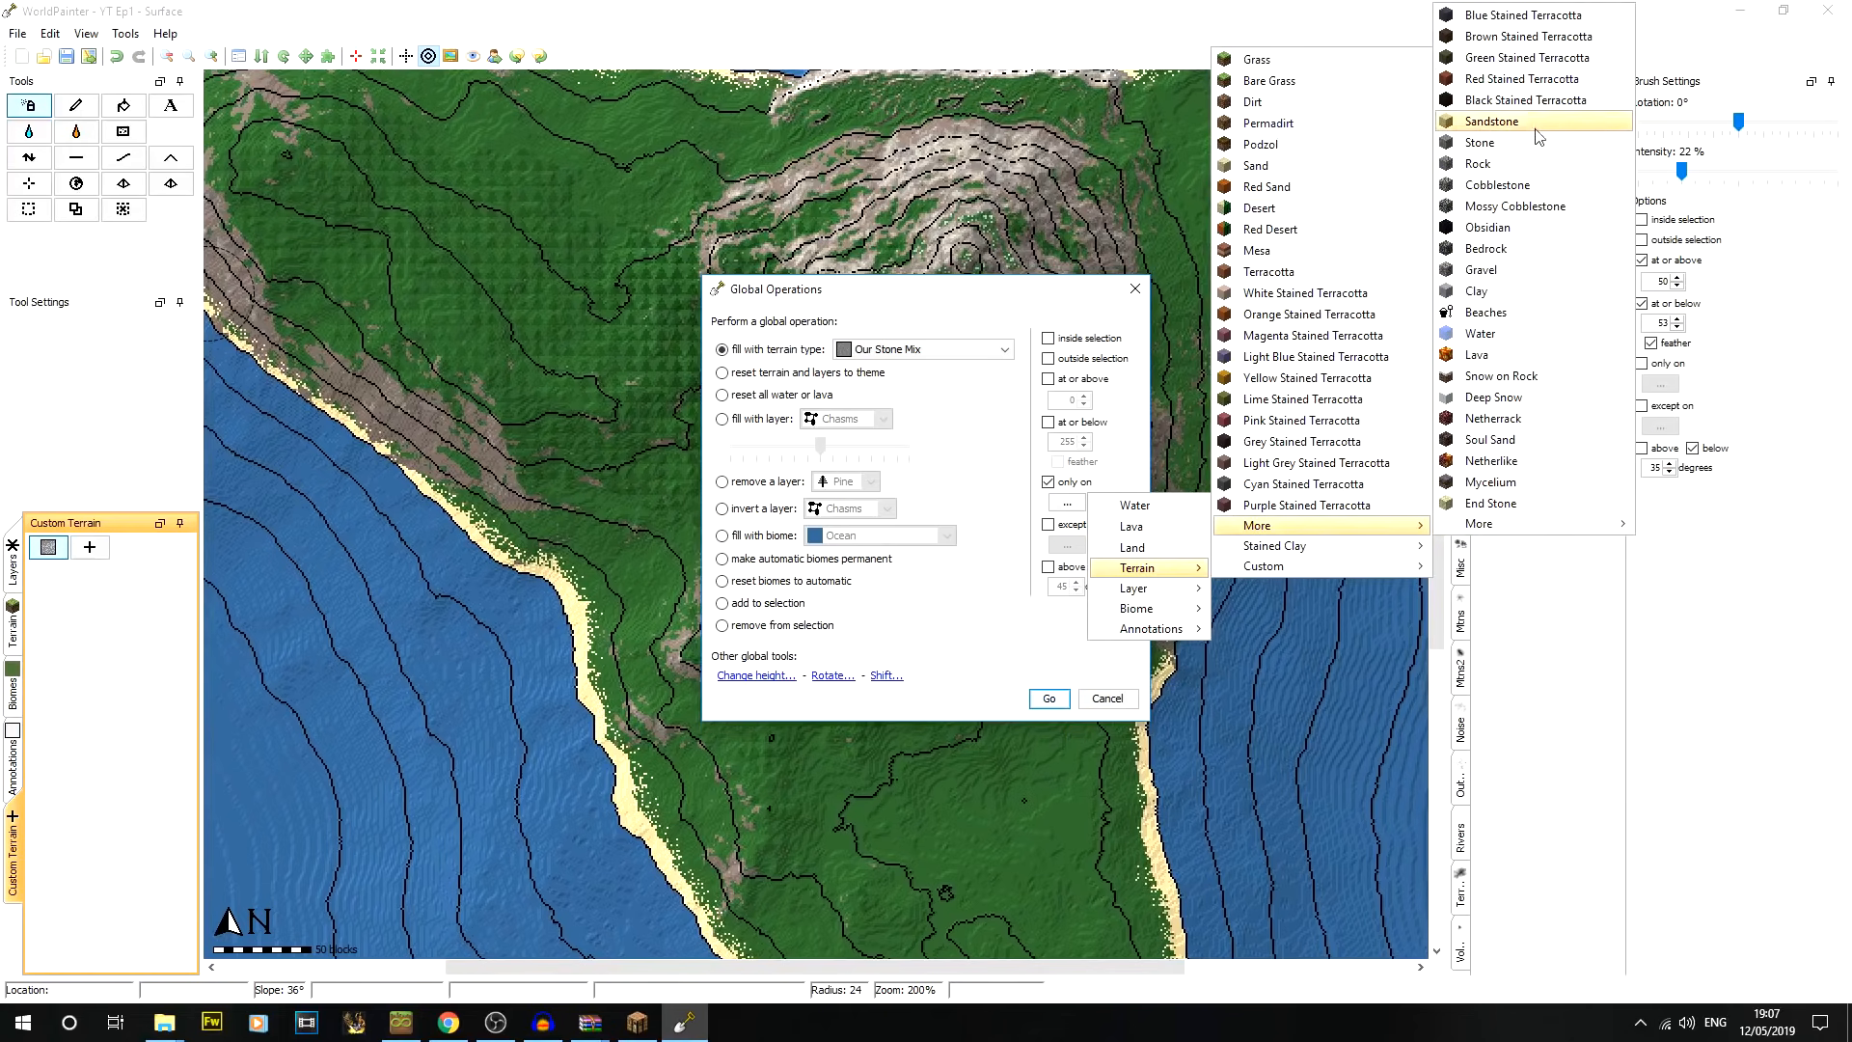
pyautogui.click(1478, 164)
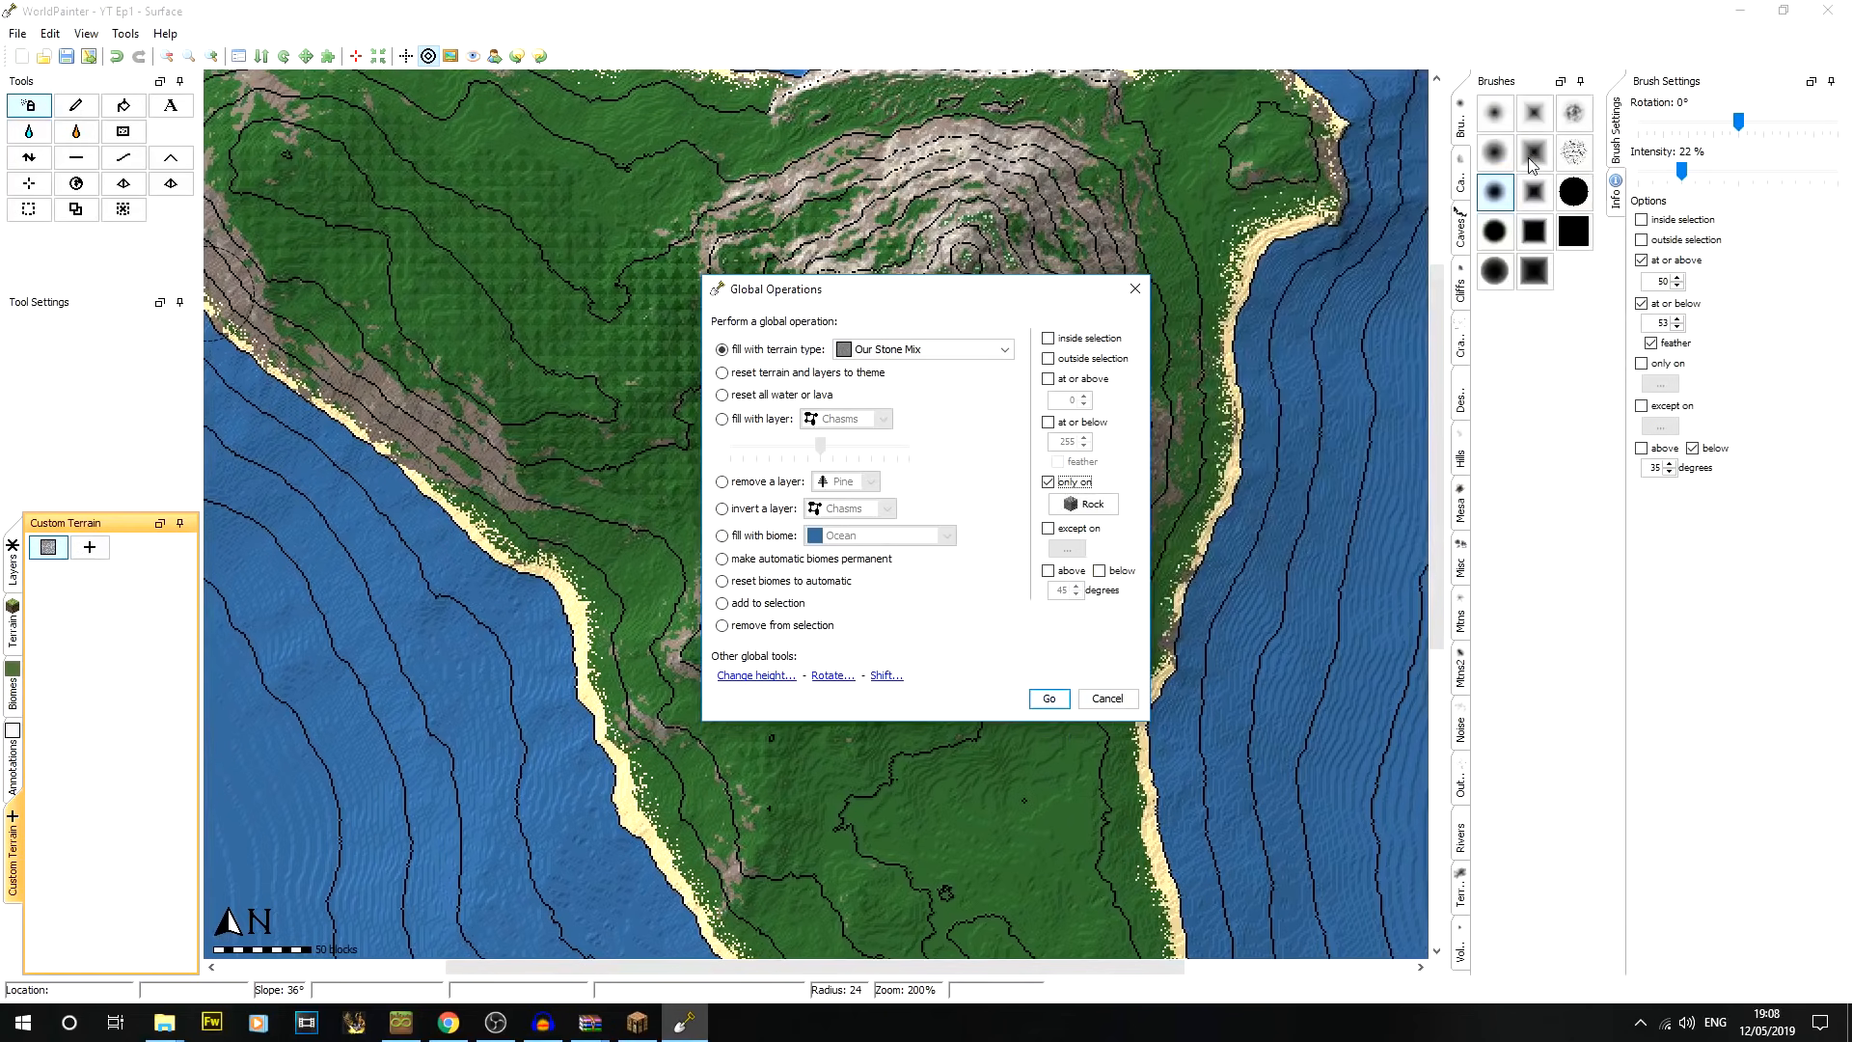
pyautogui.click(1049, 698)
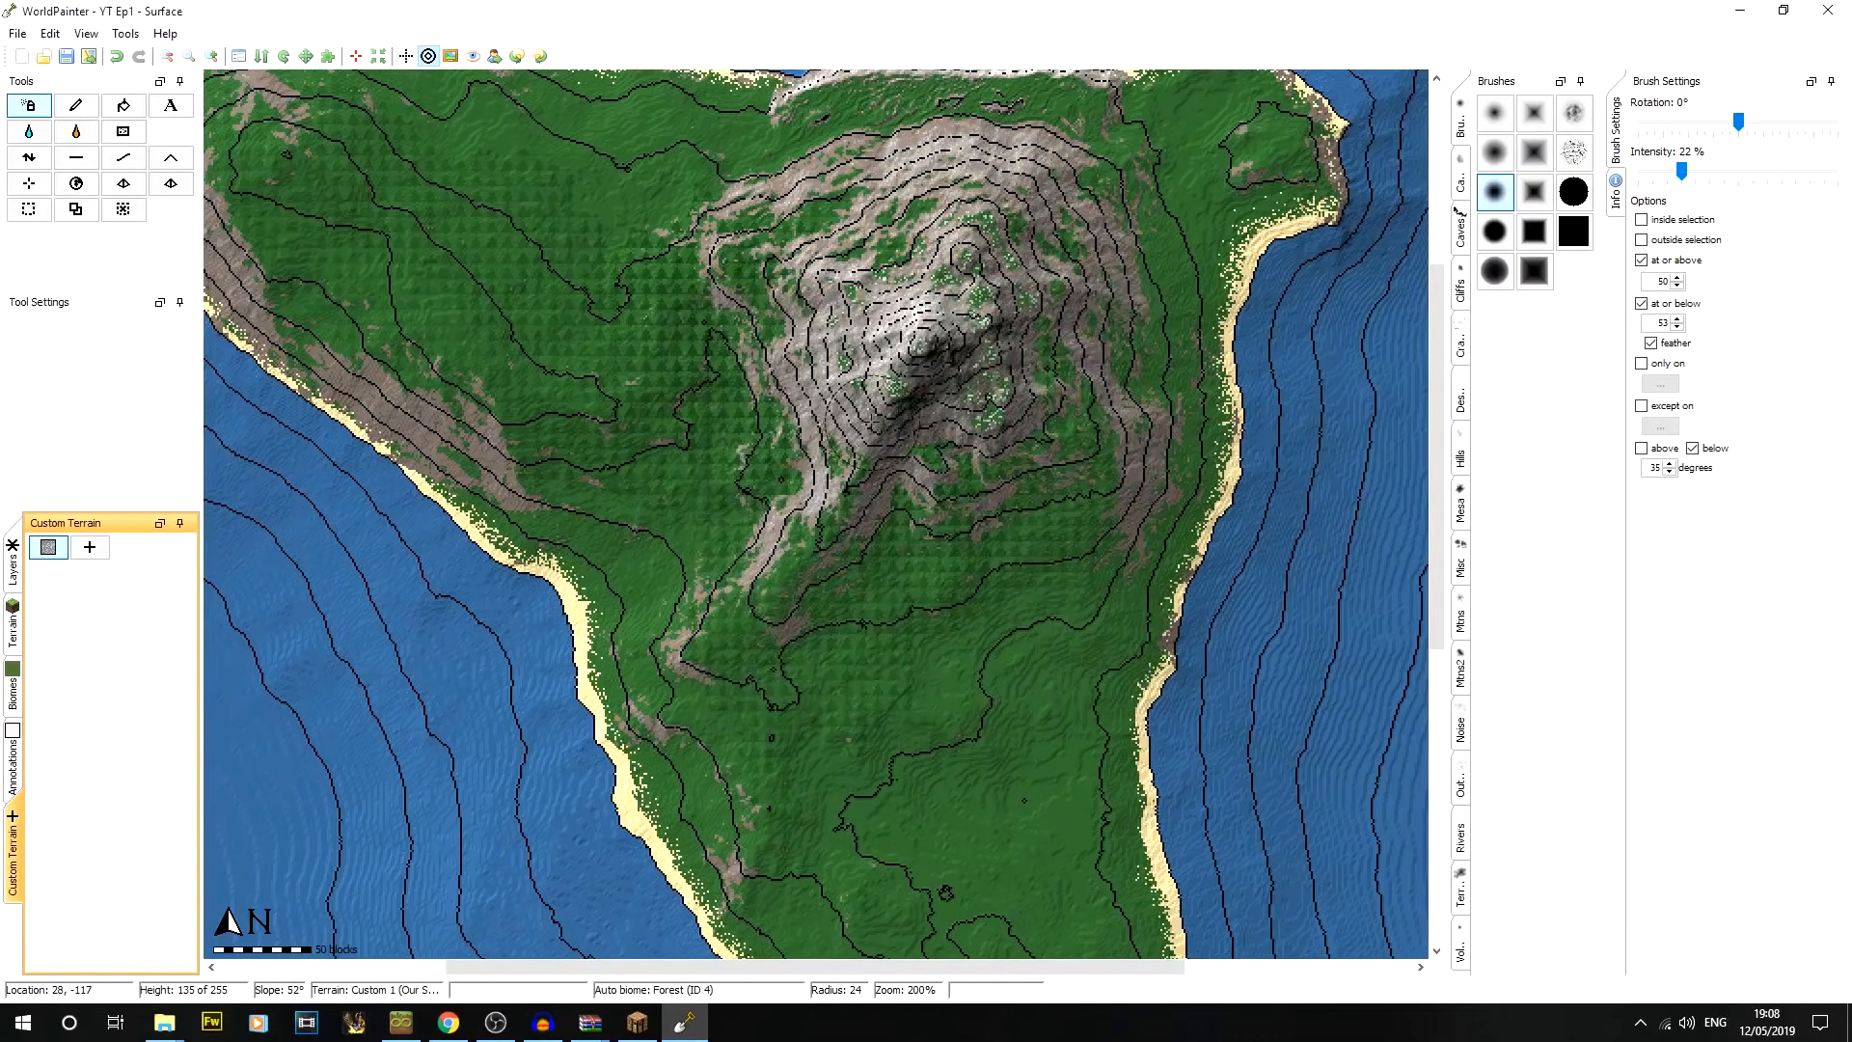
# Export the world YT Ep1 again as a Minecraft map with the existing export settings
pyautogui.moveTo(807, 364); pyautogui.dragTo(913, 463, button='middle')
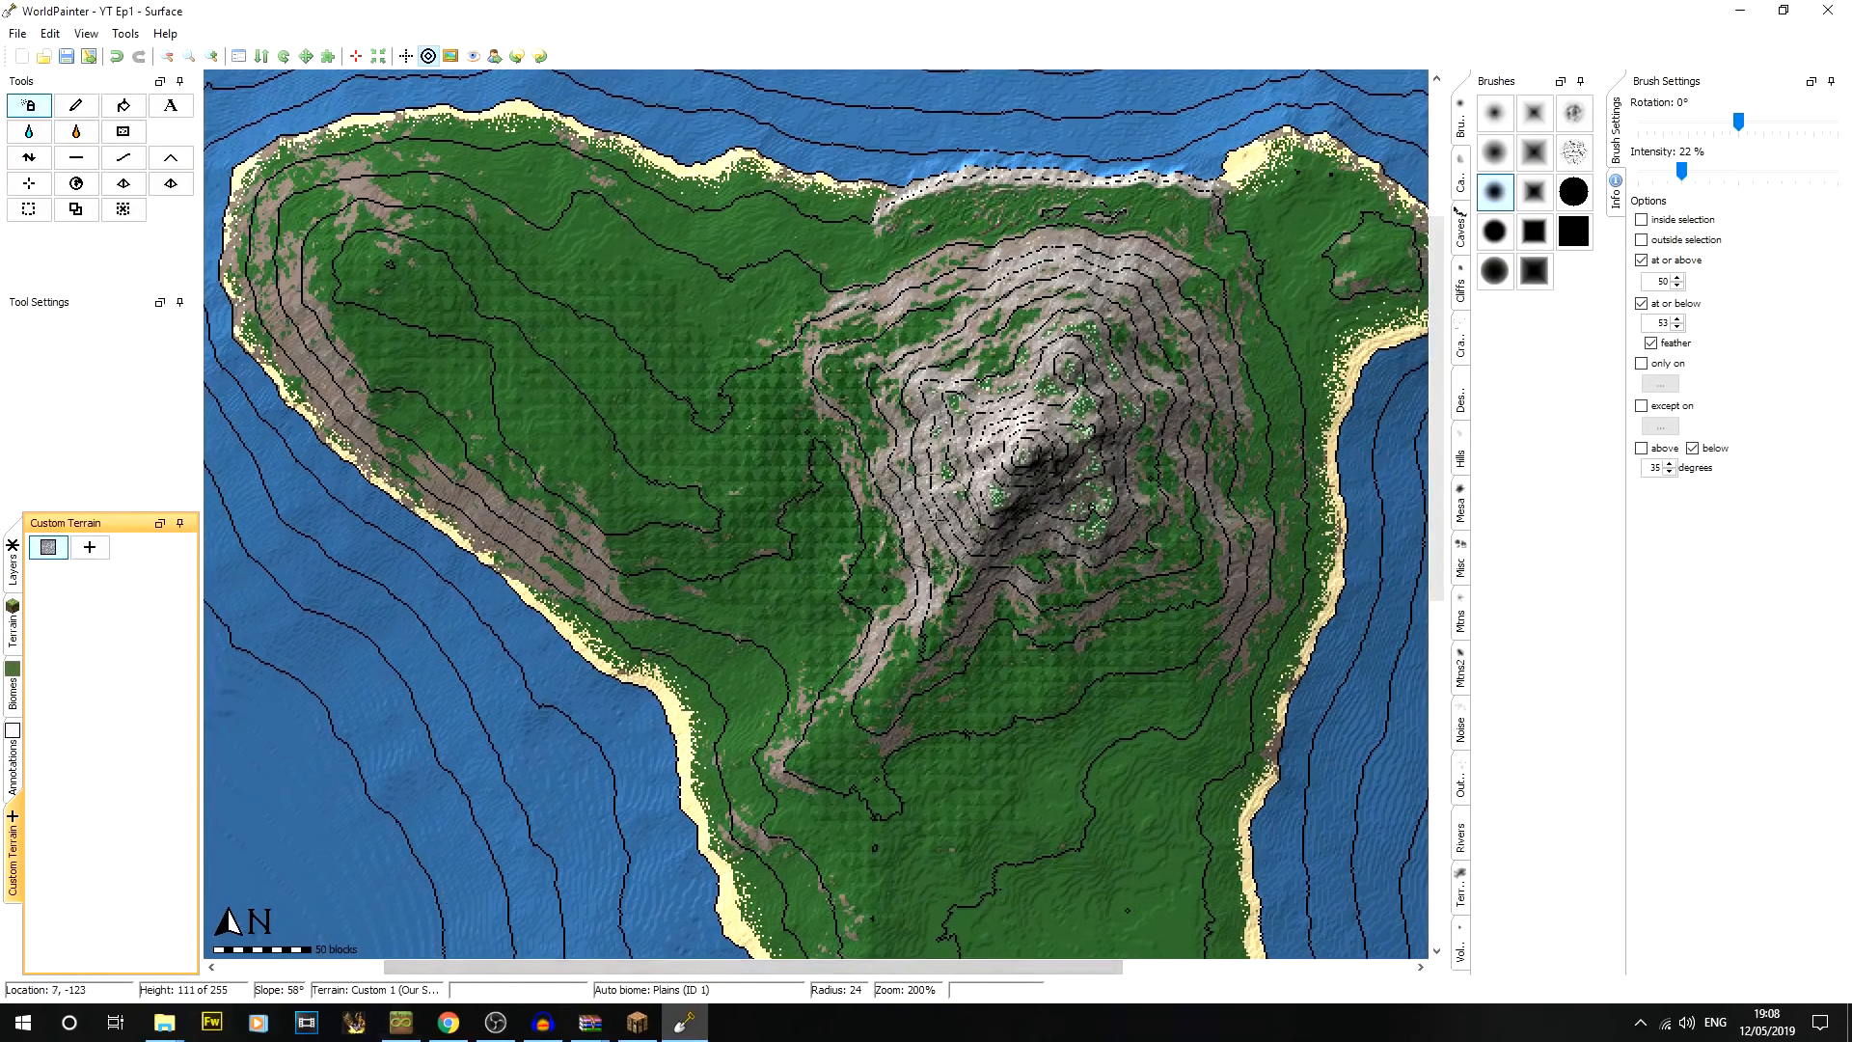
pyautogui.click(17, 34)
pyautogui.moveTo(159, 186)
pyautogui.click(550, 188)
pyautogui.click(1219, 767)
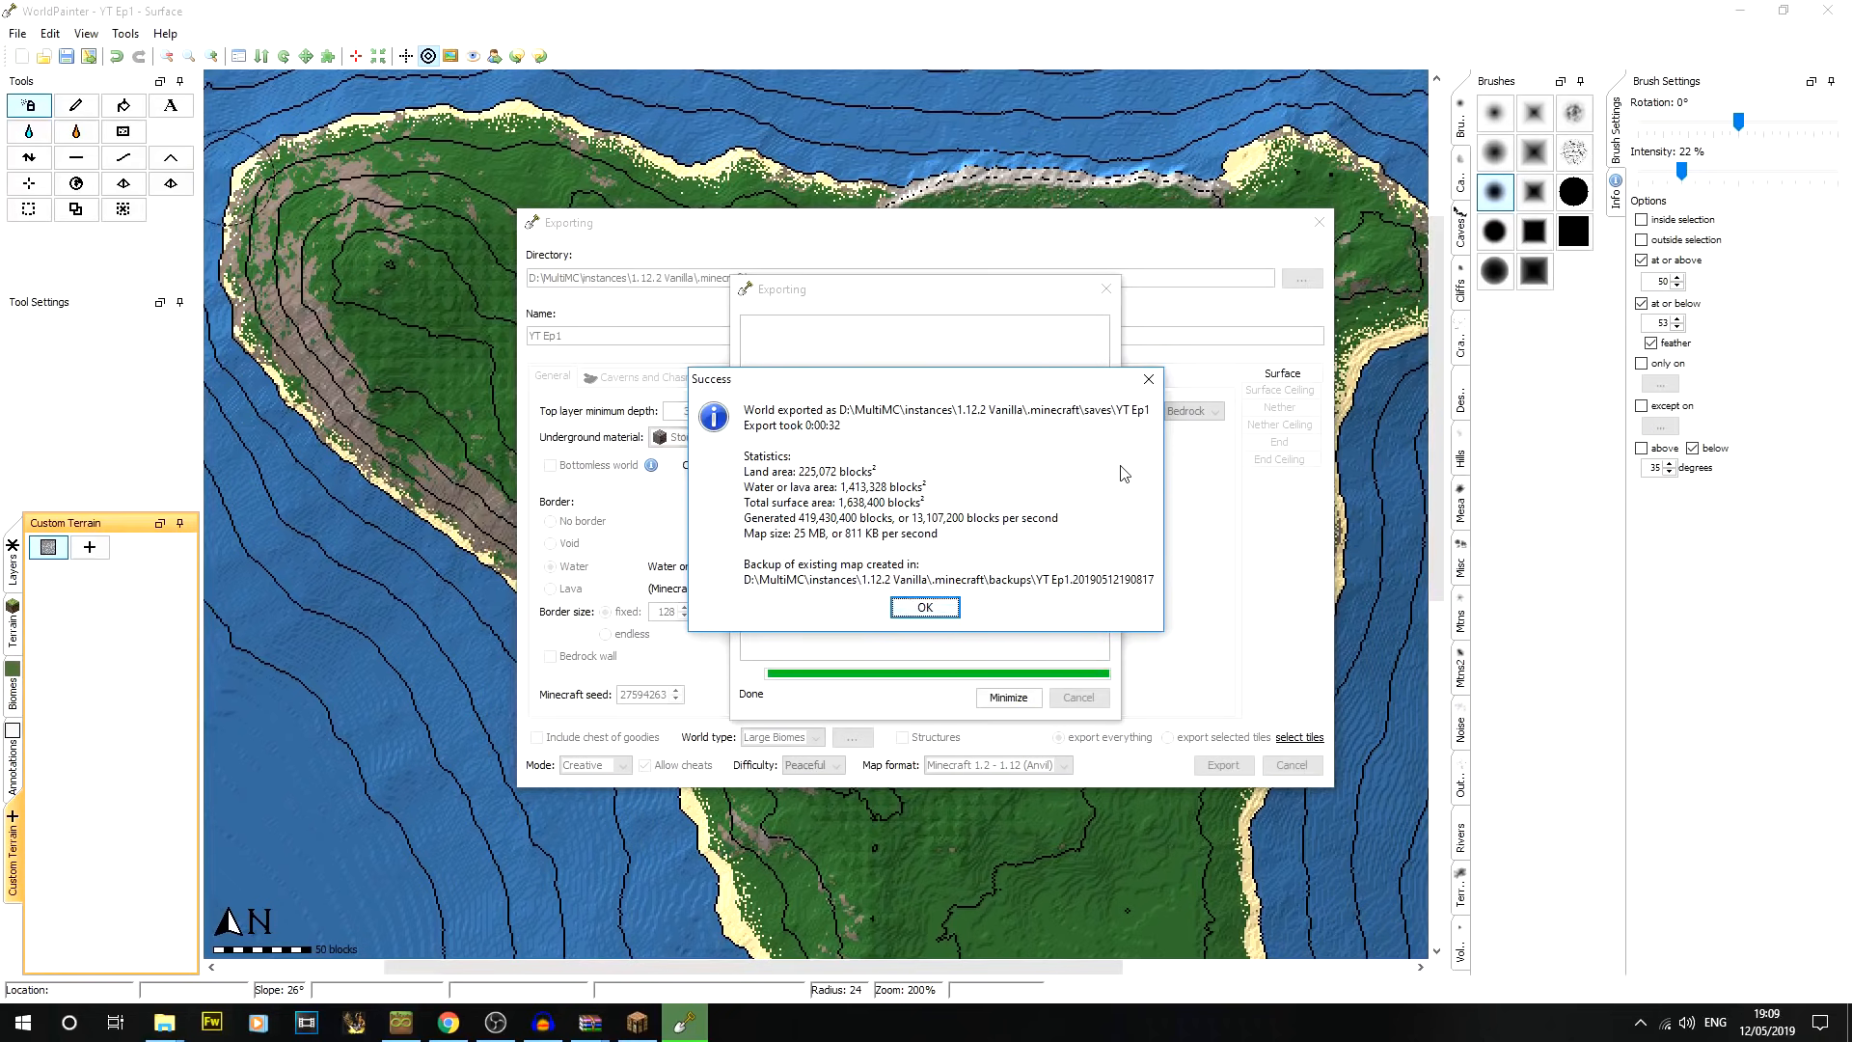
pyautogui.click(950, 612)
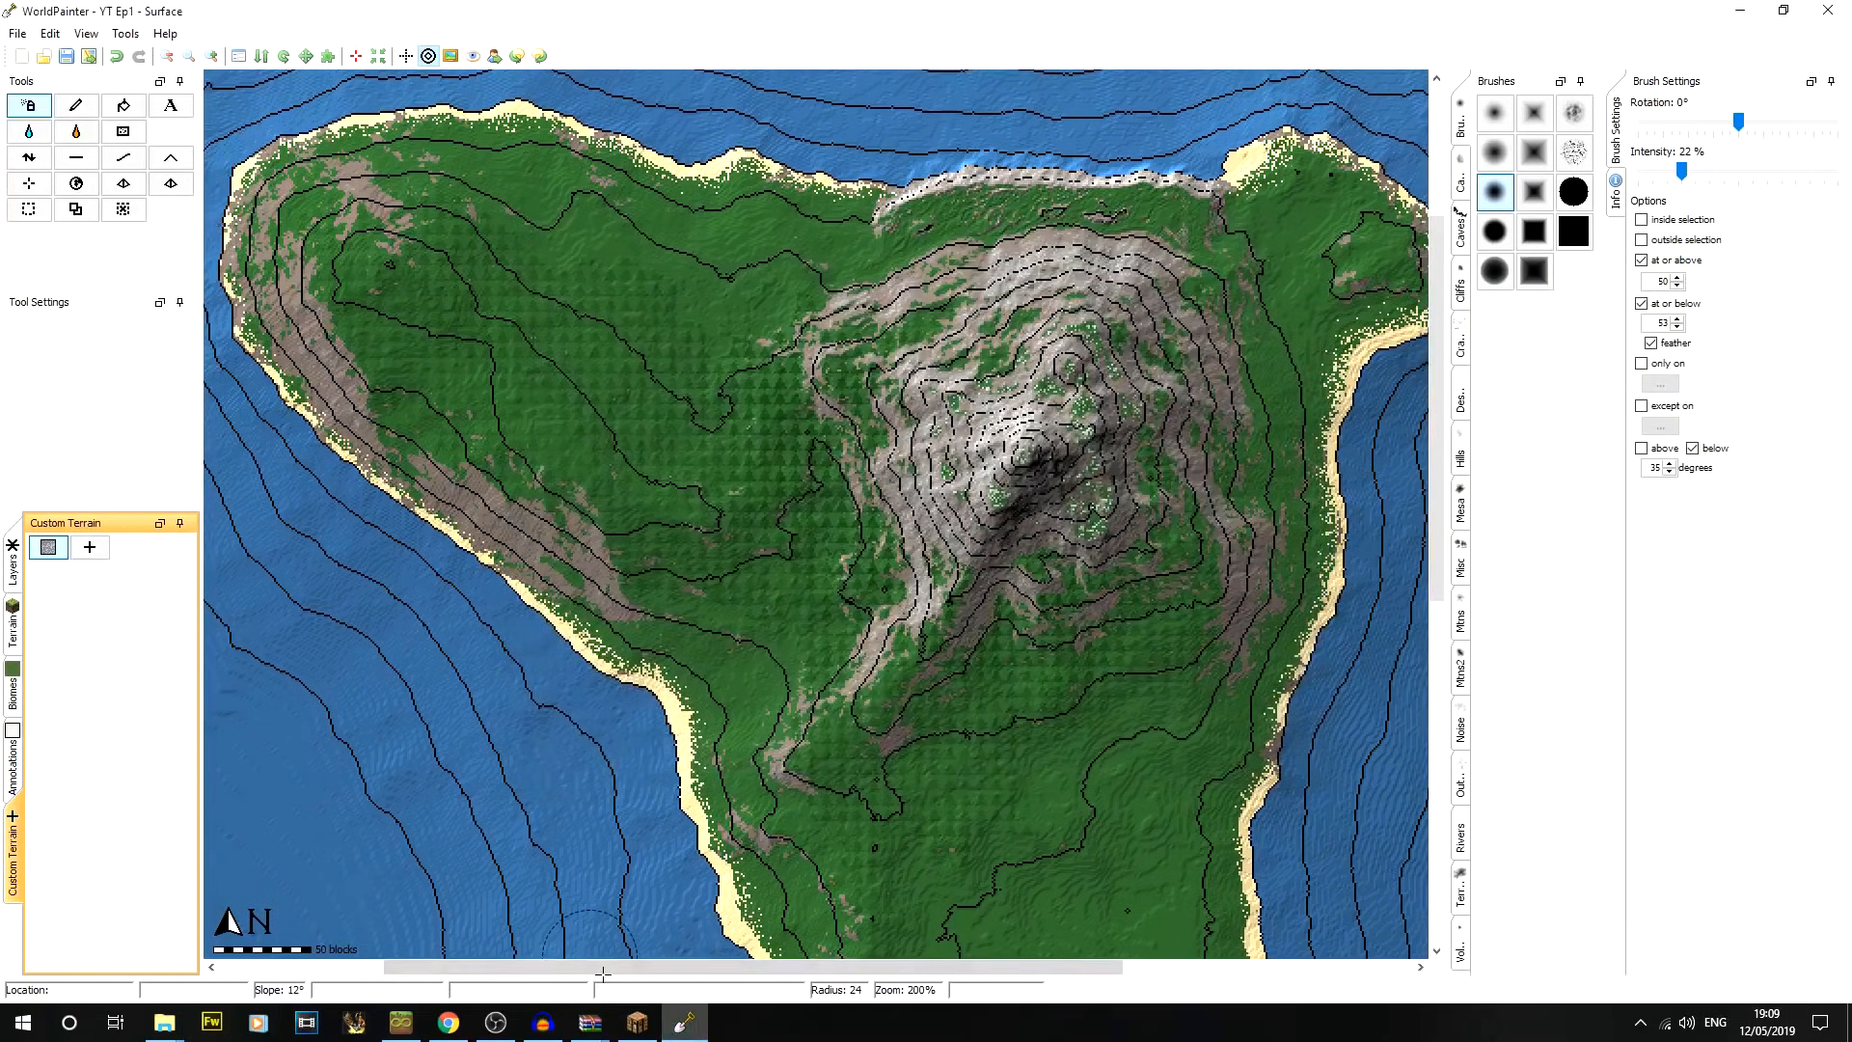
# Switch to Minecraft and load the newly exported YT Ep1 world
pyautogui.click(646, 1027)
pyautogui.click(889, 339)
pyautogui.click(598, 198)
pyautogui.click(704, 843)
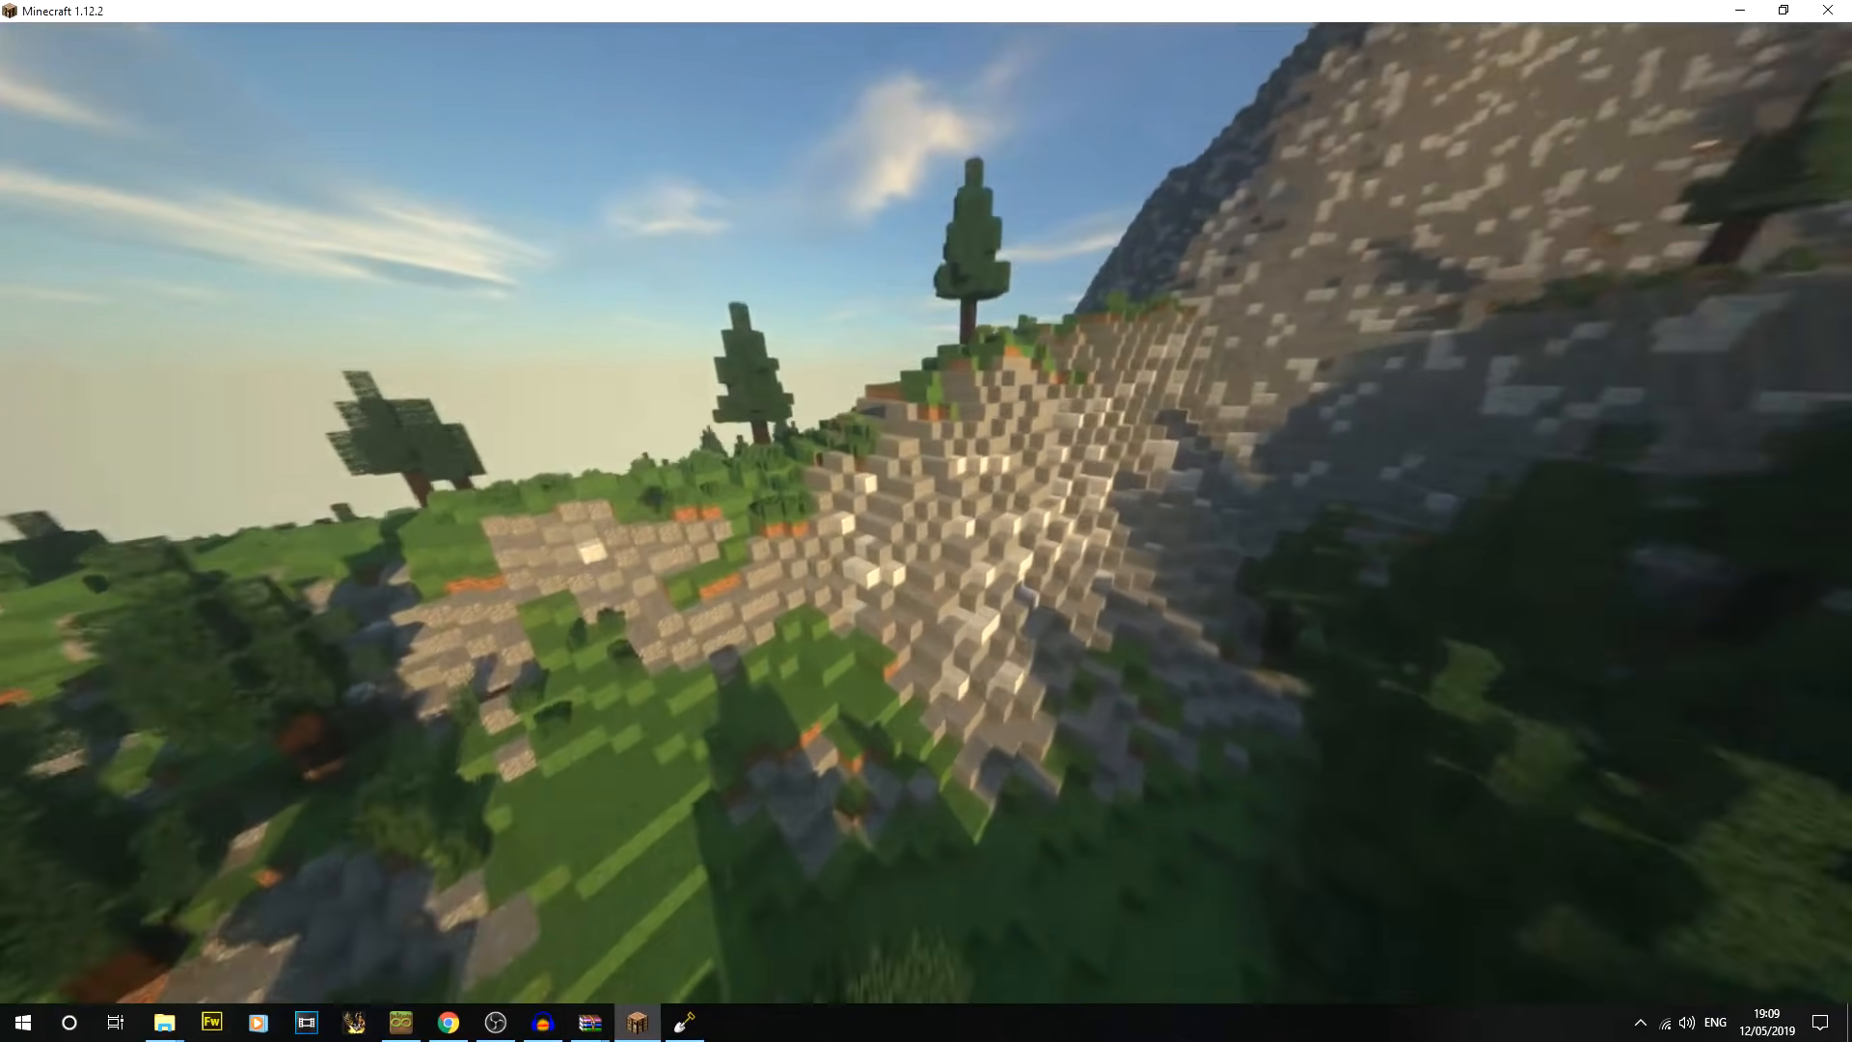
# Examine the stone mix blocks on the slope up close, and fly over the mountainside with the interface hidden to judge the blend
pyautogui.press('F1')
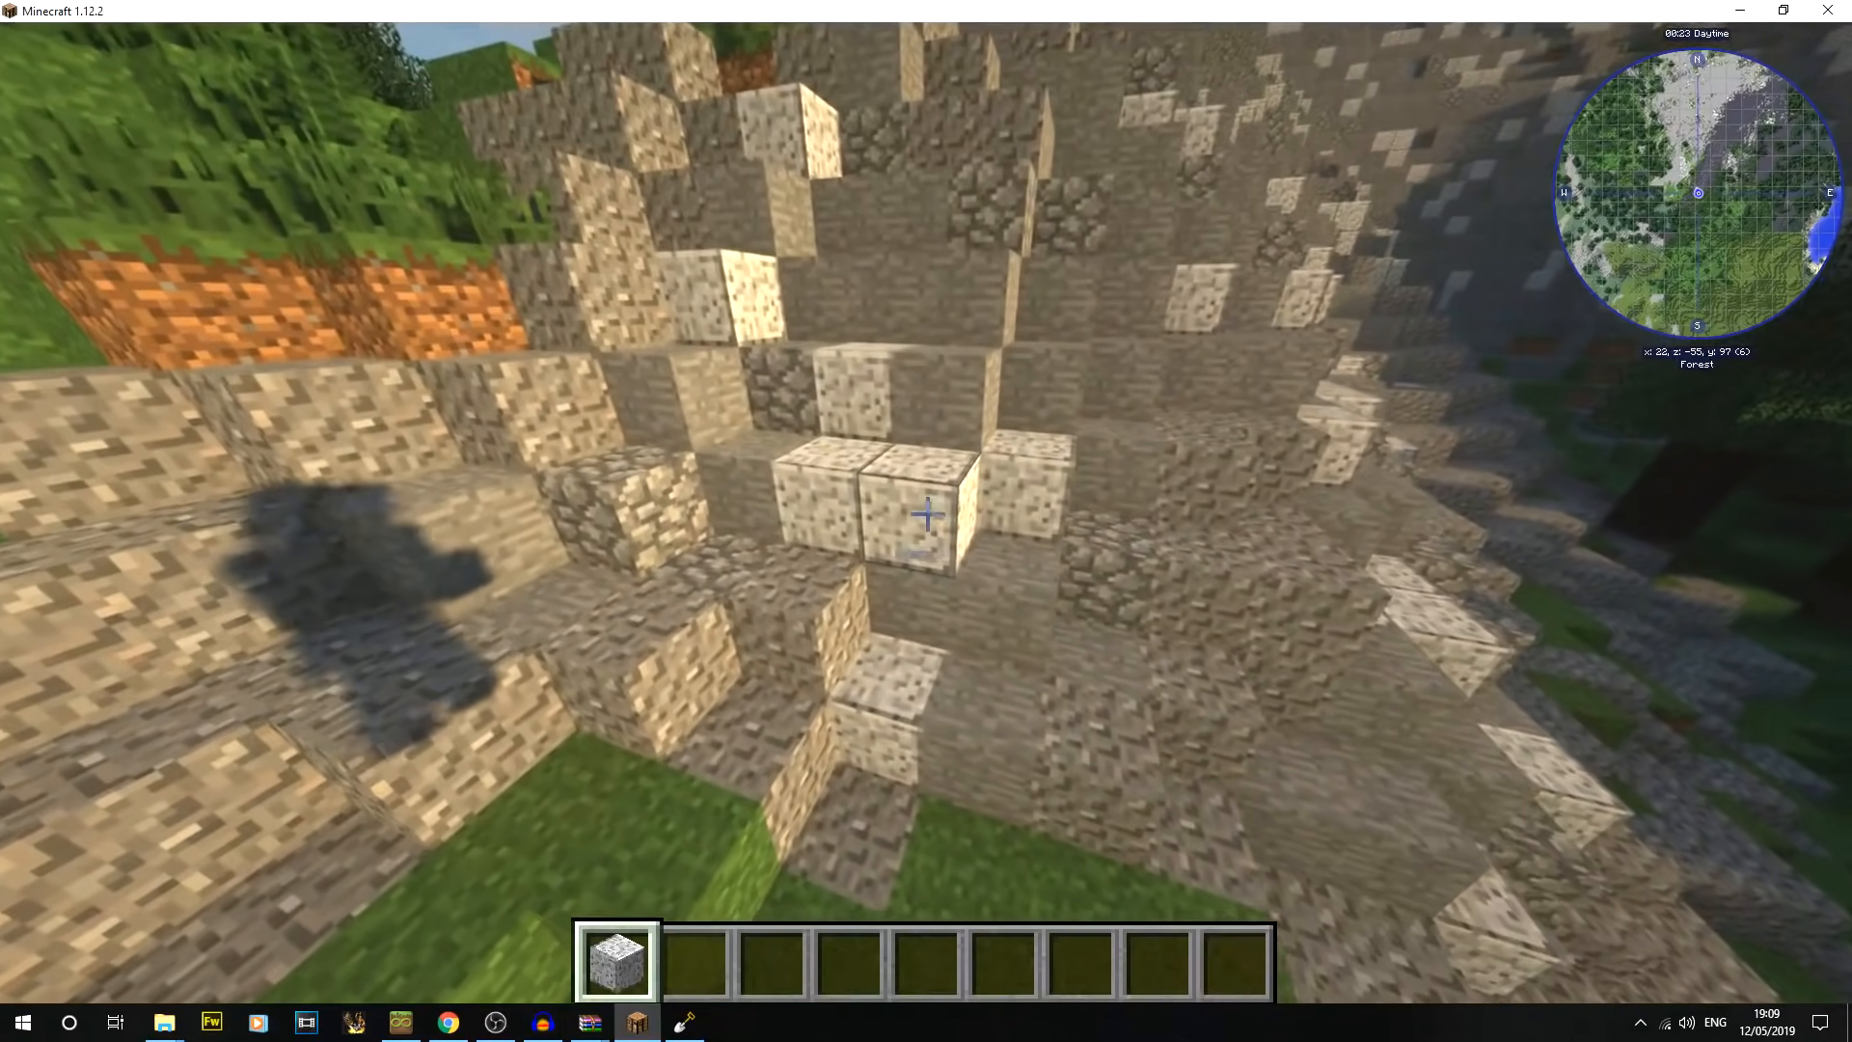
pyautogui.press('e')
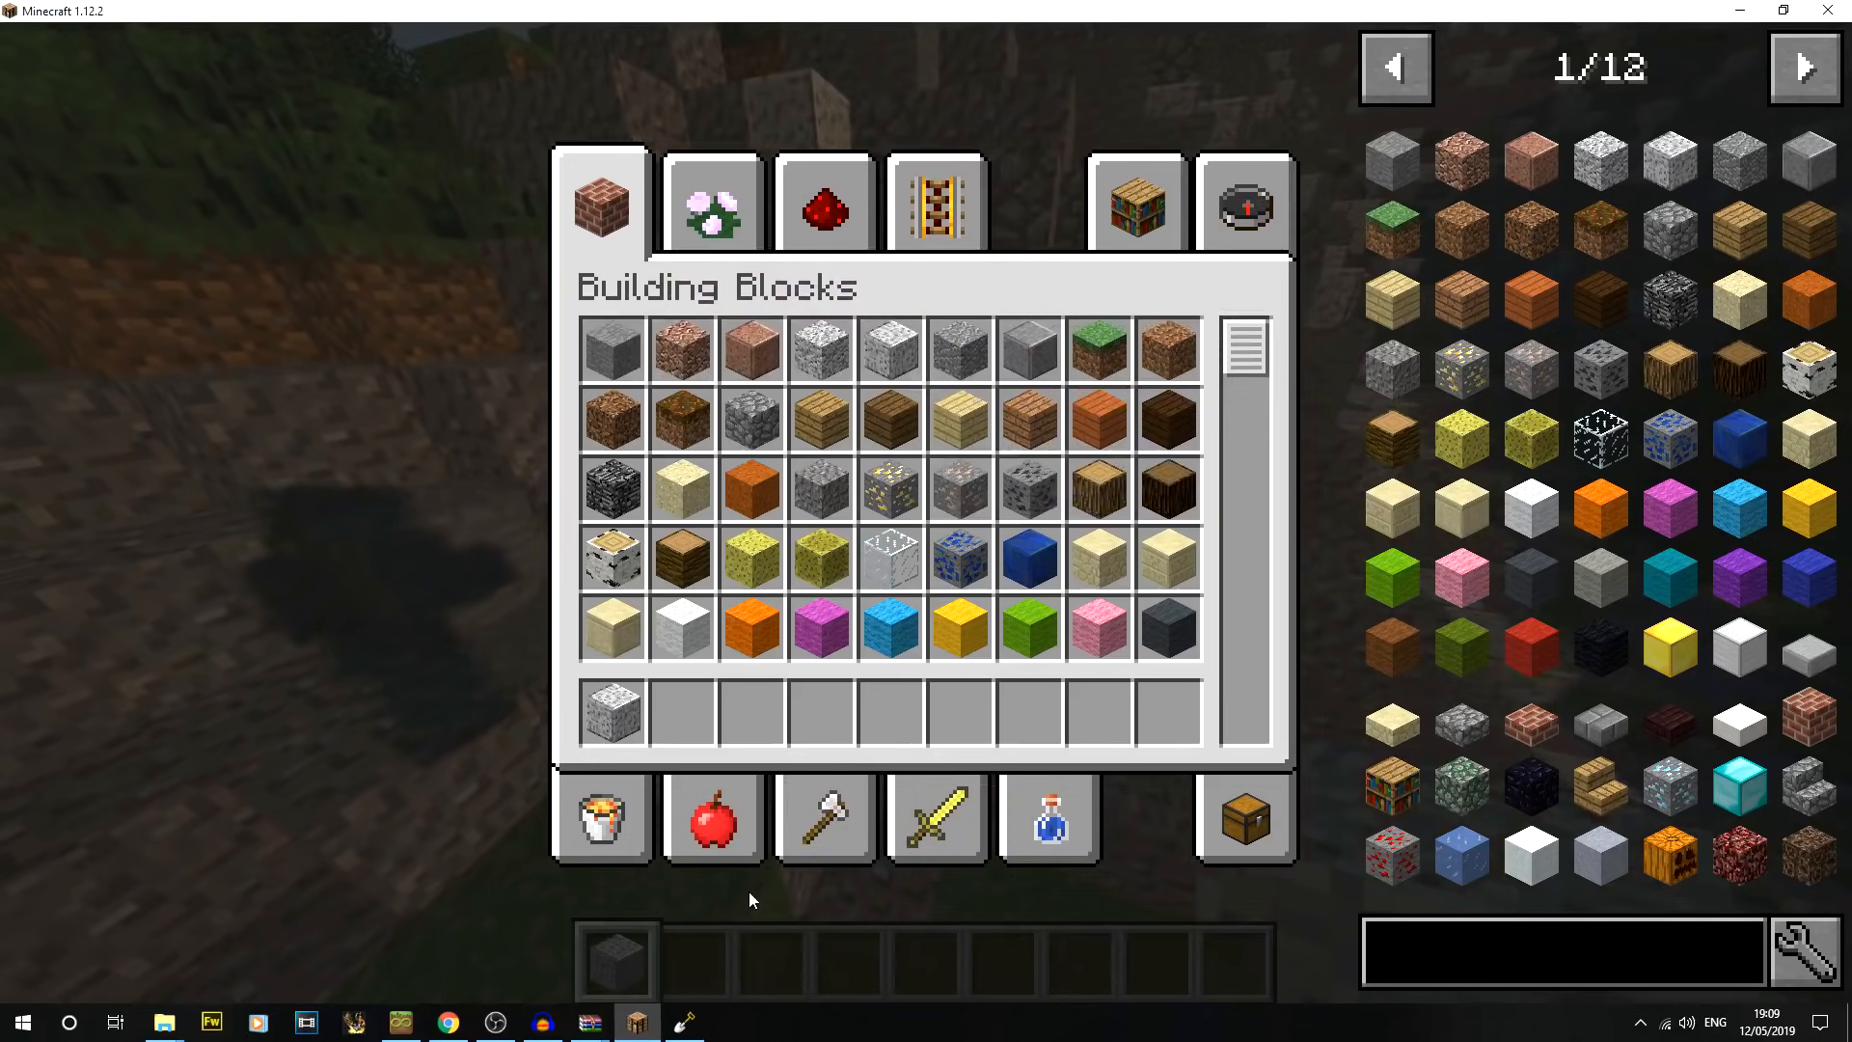
pyautogui.press('e')
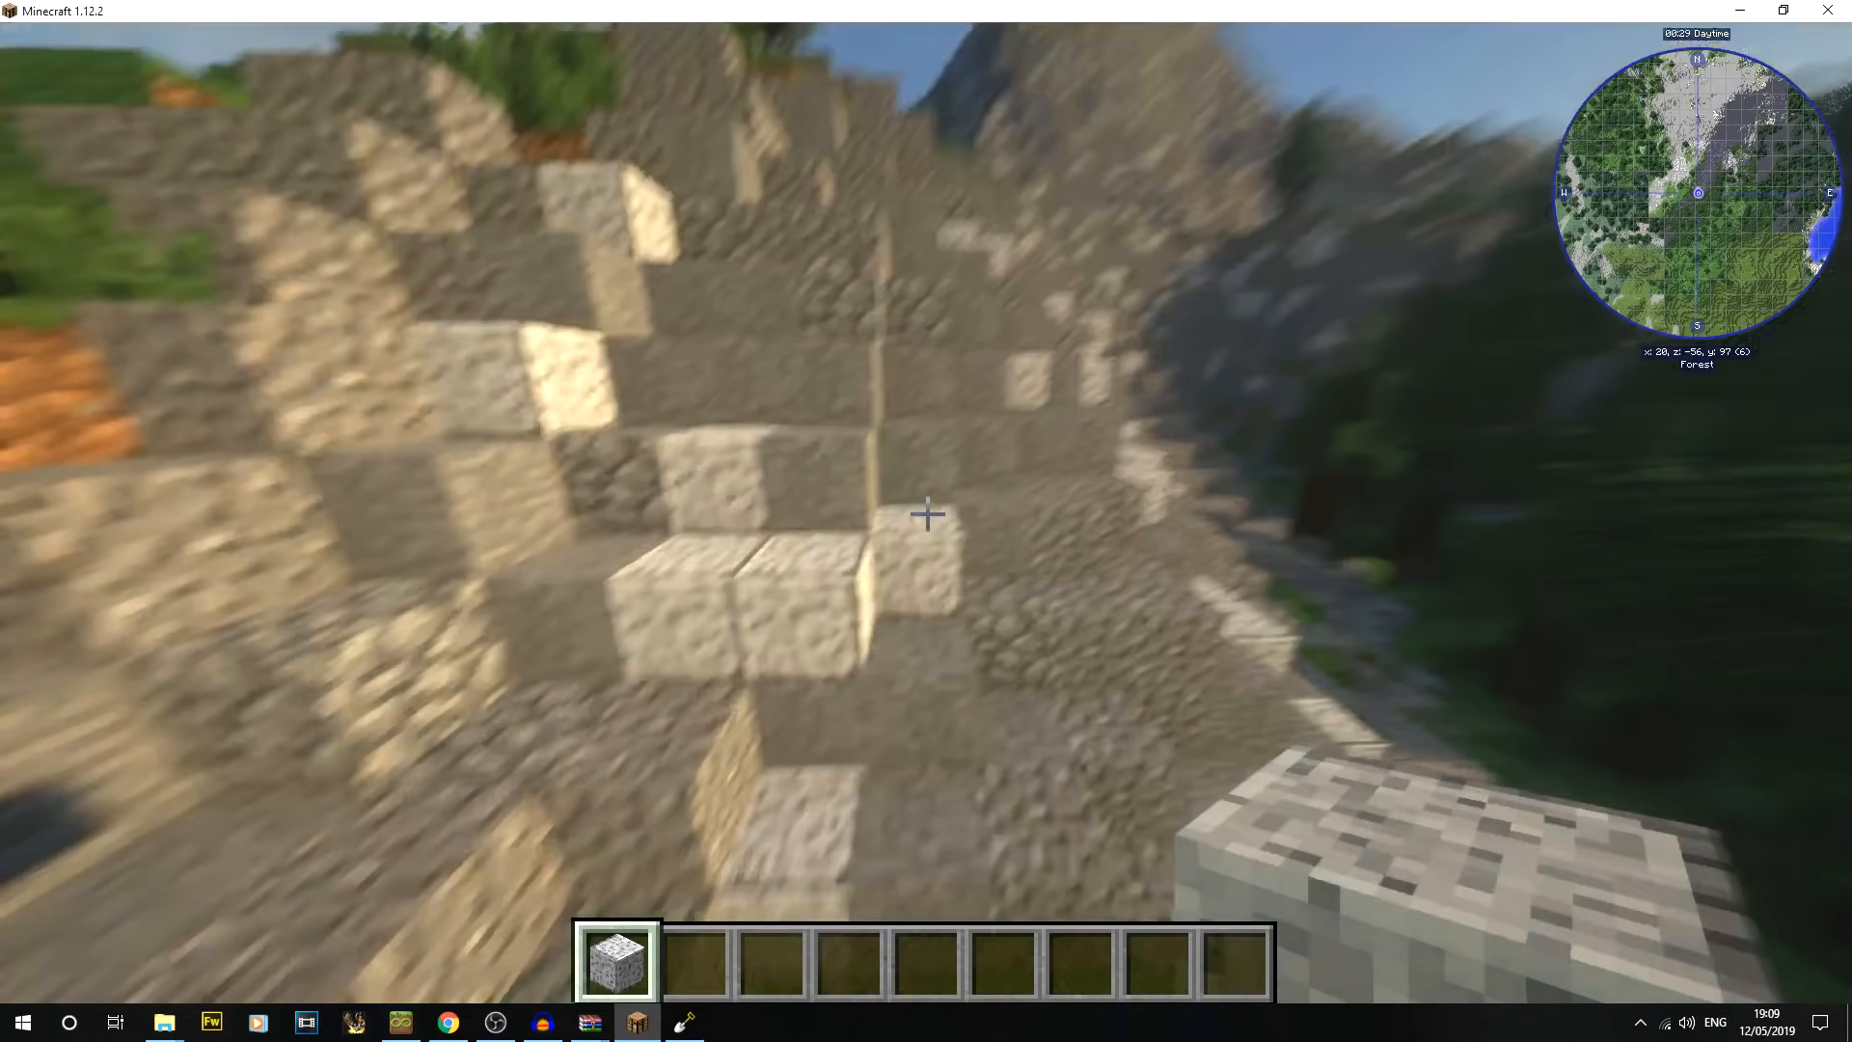
pyautogui.scroll(-3, 927, 513)
pyautogui.press('w')
pyautogui.press('space')
pyautogui.press('F1')
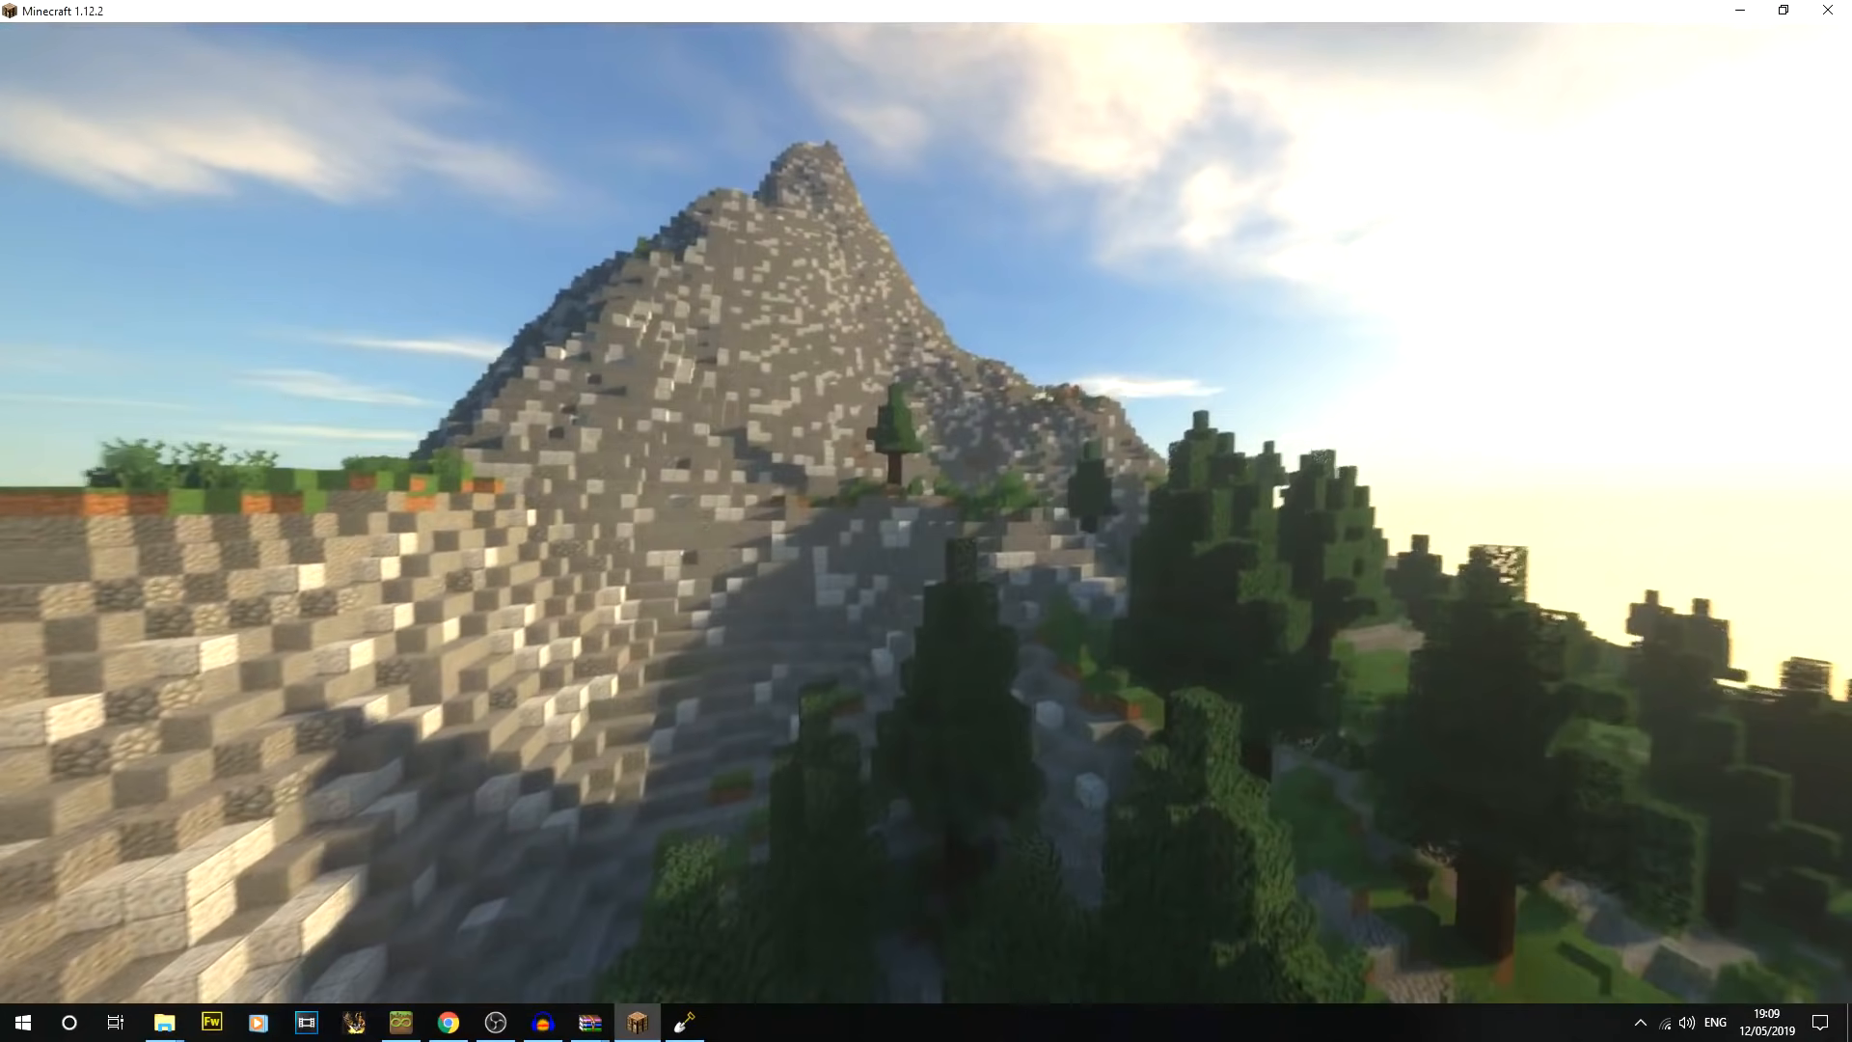
pyautogui.press('w')
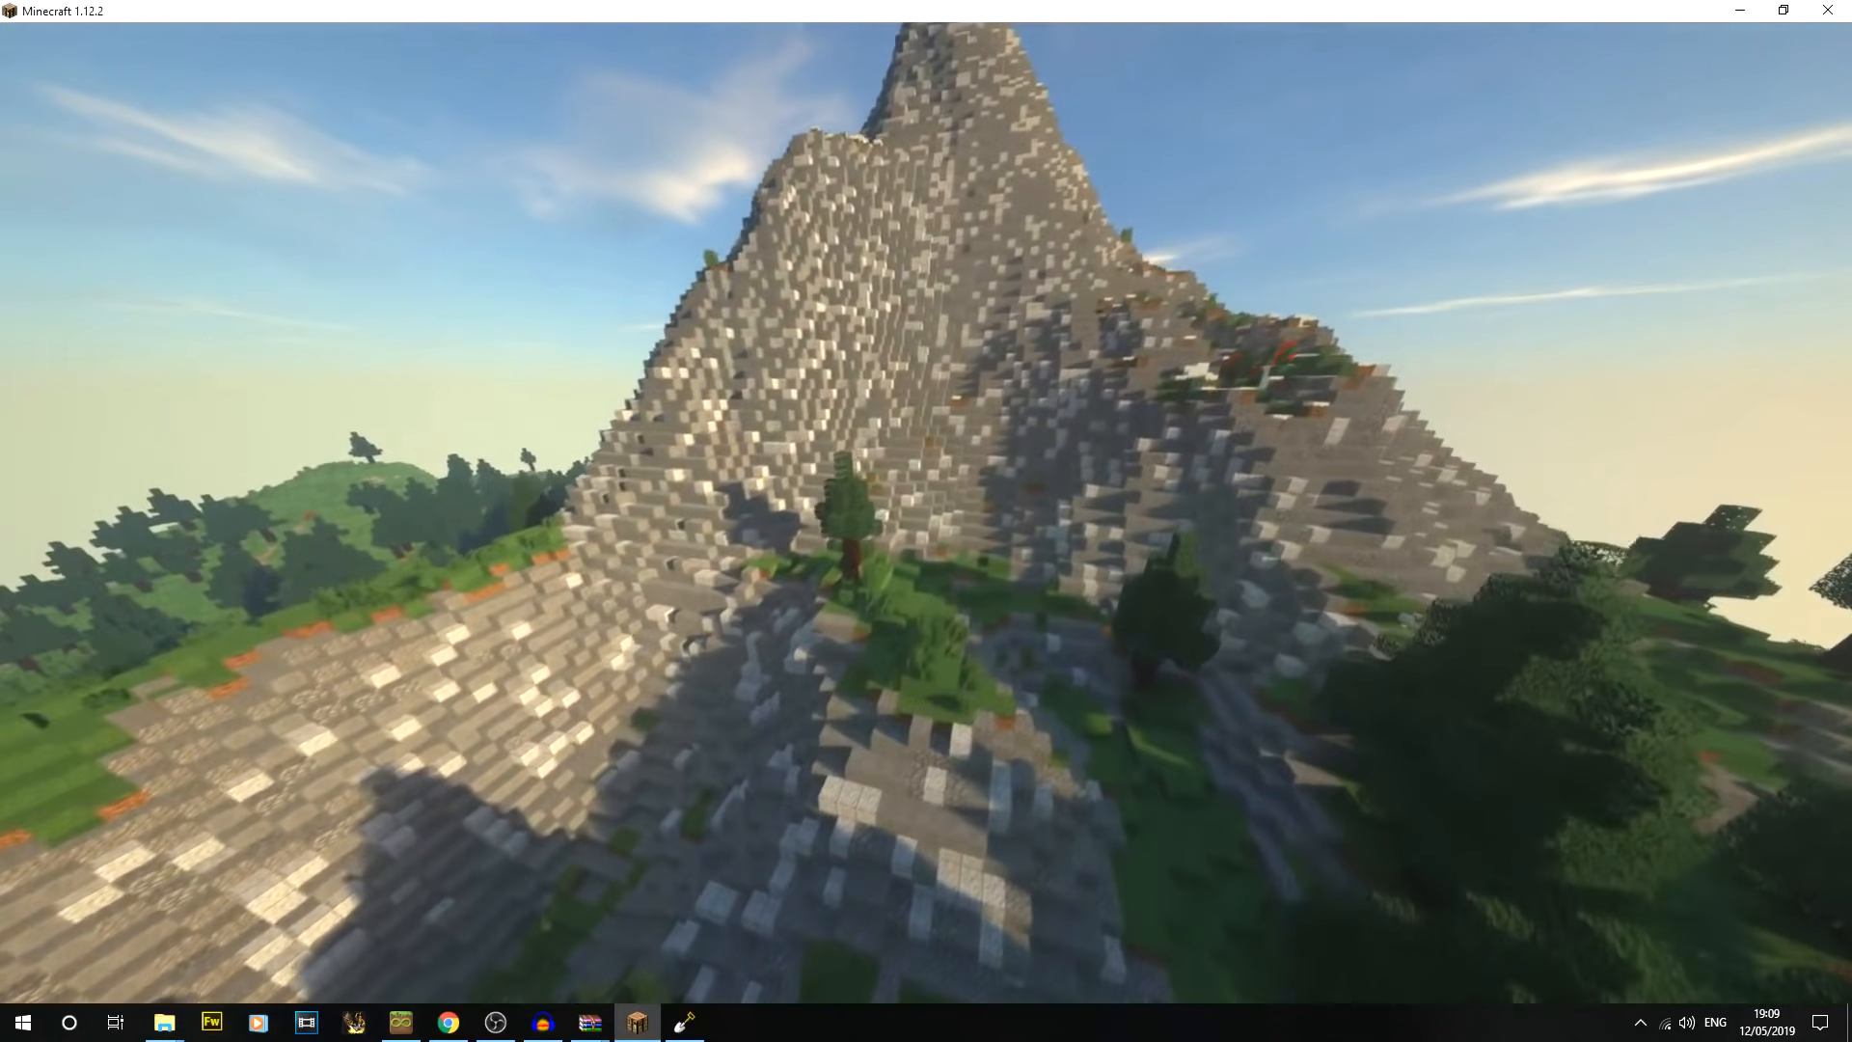
pyautogui.press('w')
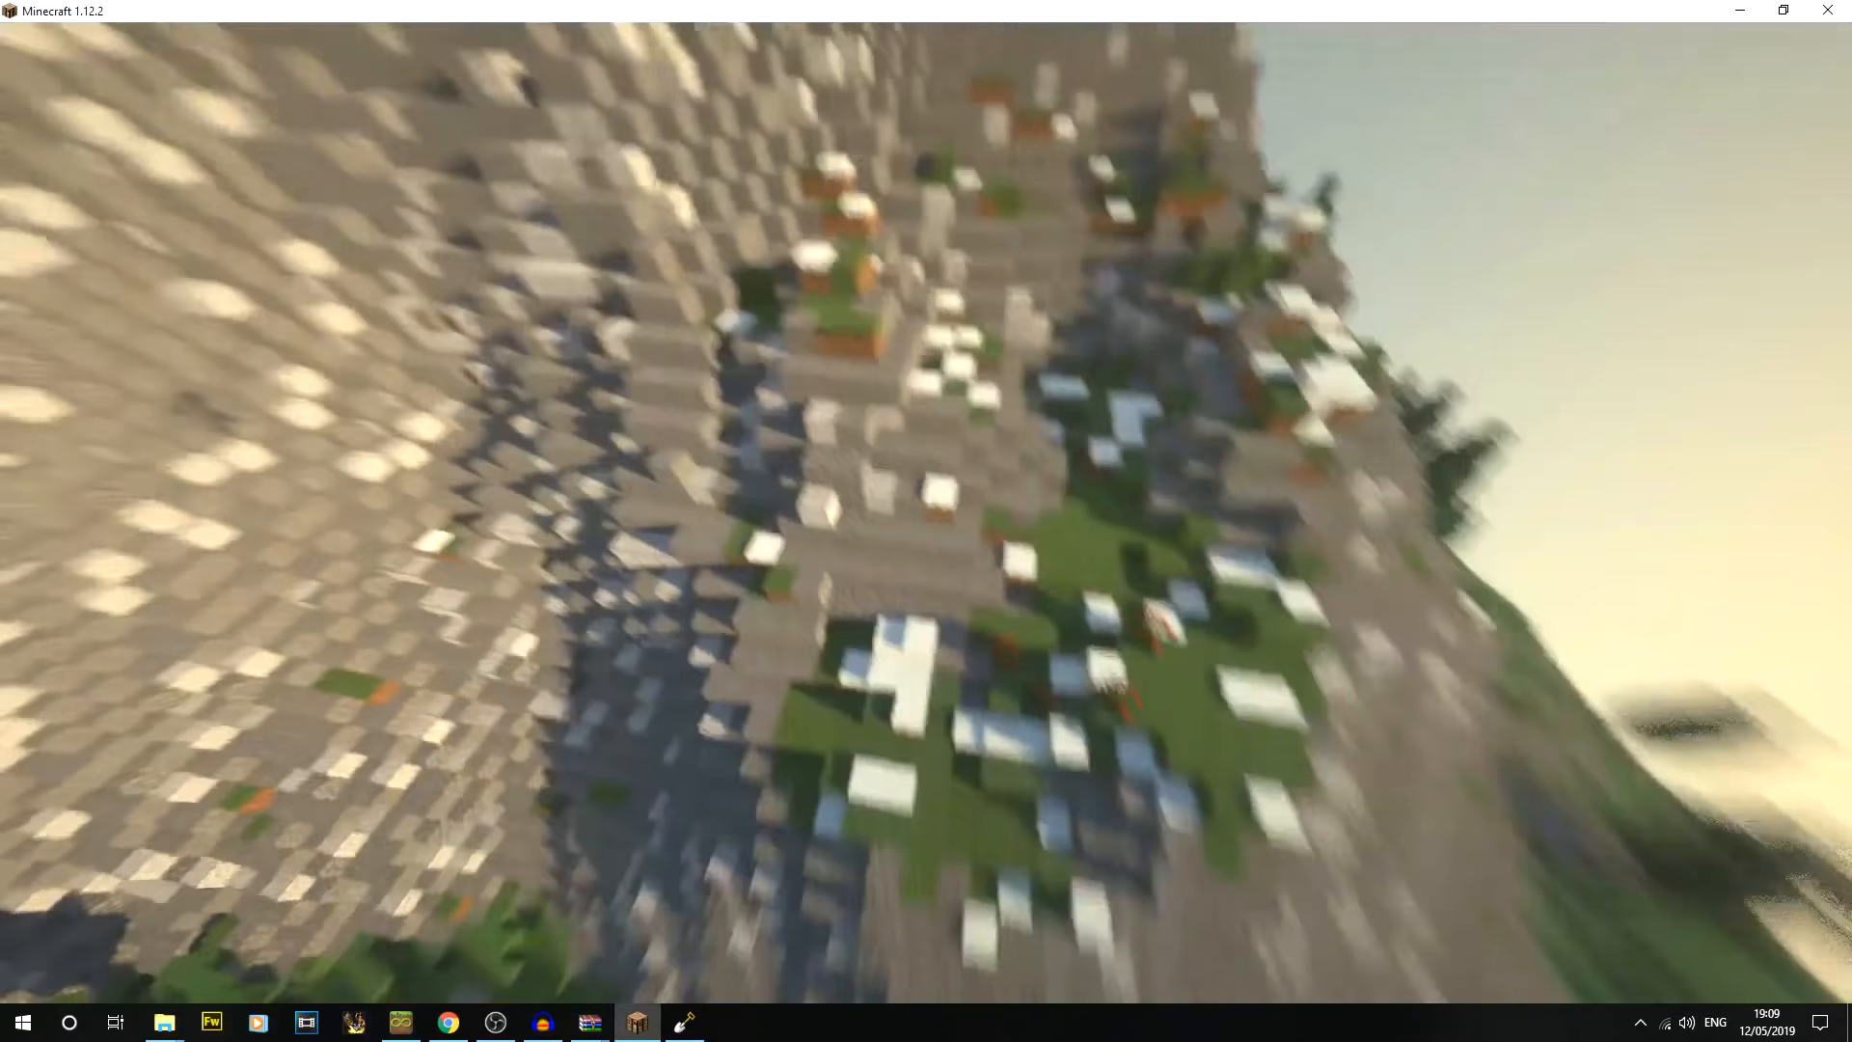